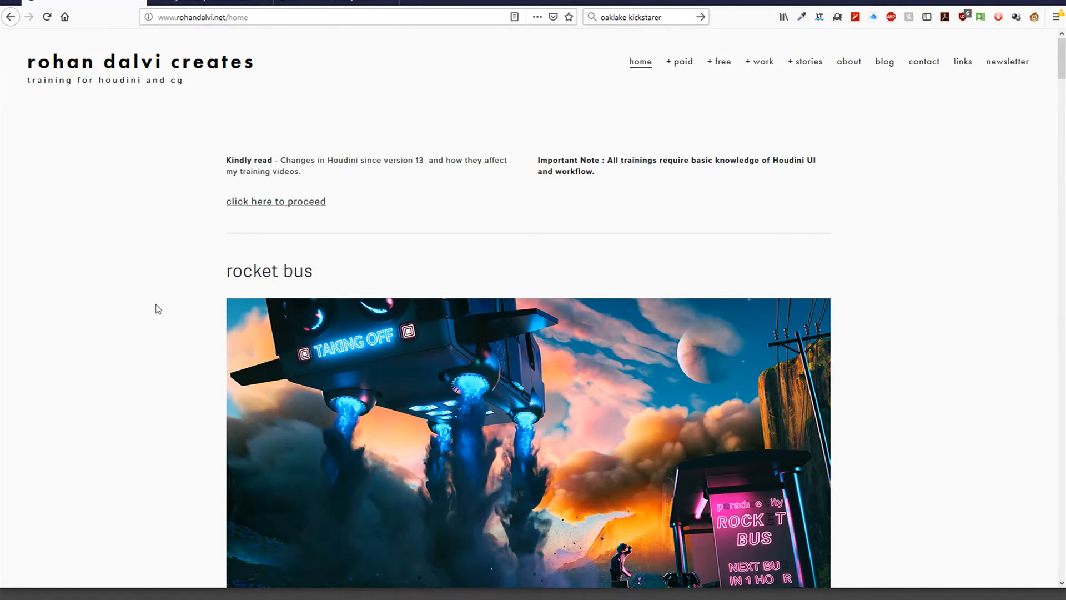
Look over the rocket bus training's image and description on the Houdini training site's home page
{"action": "scroll", "coordinate": [162, 305], "scroll_direction": "down", "scroll_amount": 1}
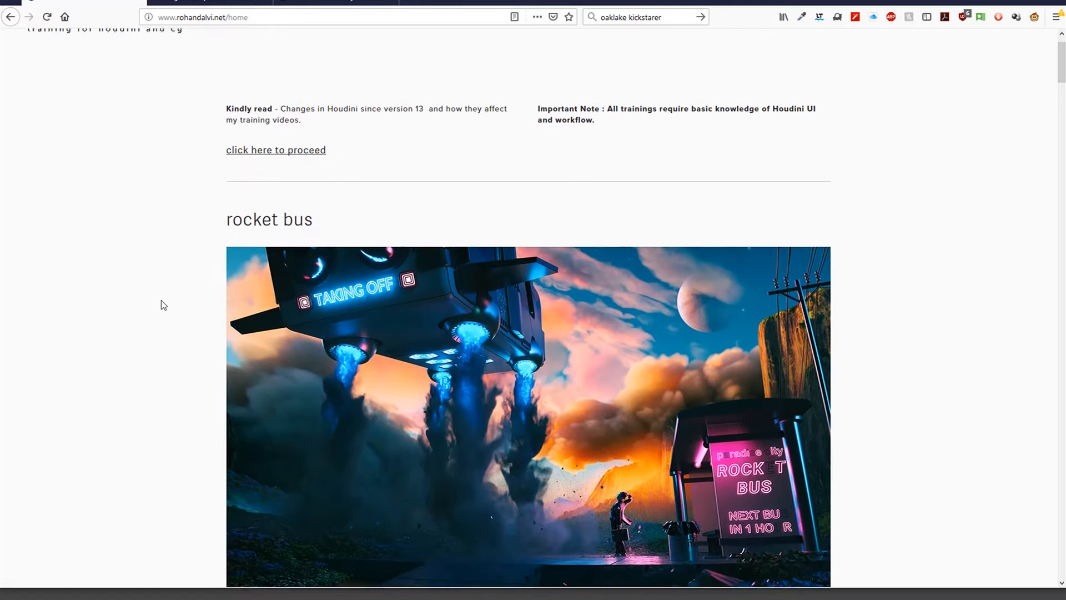
{"action": "scroll", "coordinate": [162, 305], "scroll_direction": "up", "scroll_amount": 1}
{"action": "scroll", "coordinate": [162, 304], "scroll_direction": "down", "scroll_amount": 4}
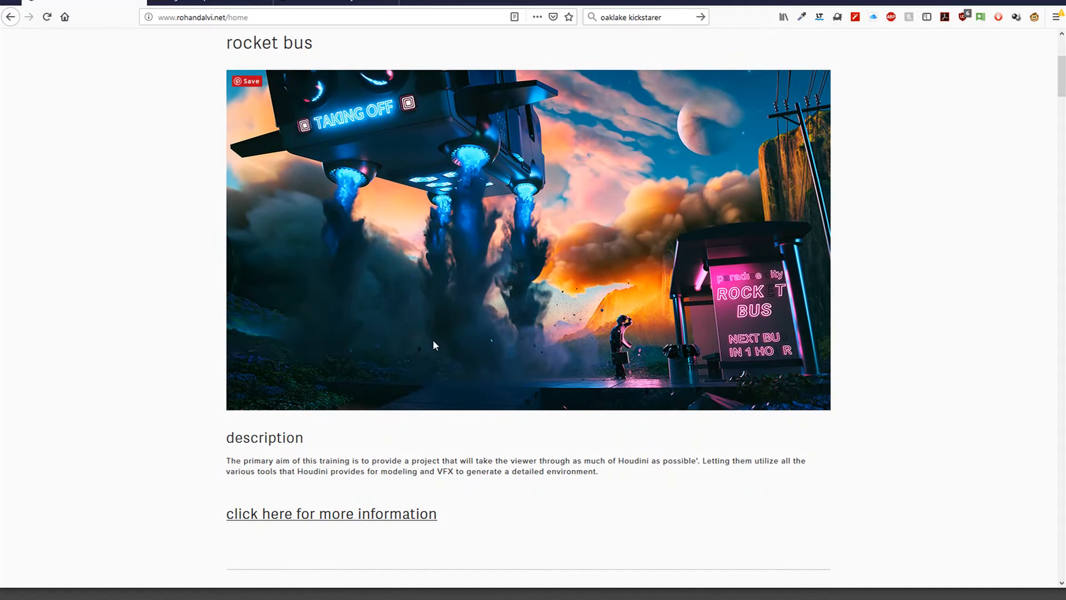
{"action": "scroll", "coordinate": [433, 345], "scroll_direction": "up", "scroll_amount": 1}
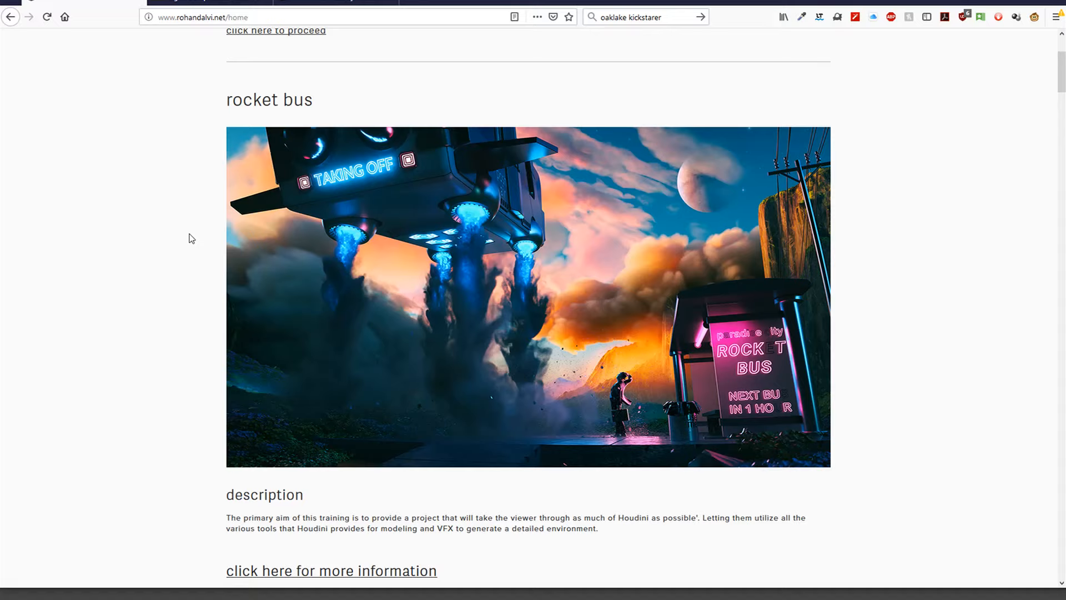
{"action": "scroll", "coordinate": [191, 239], "scroll_direction": "up", "scroll_amount": 2}
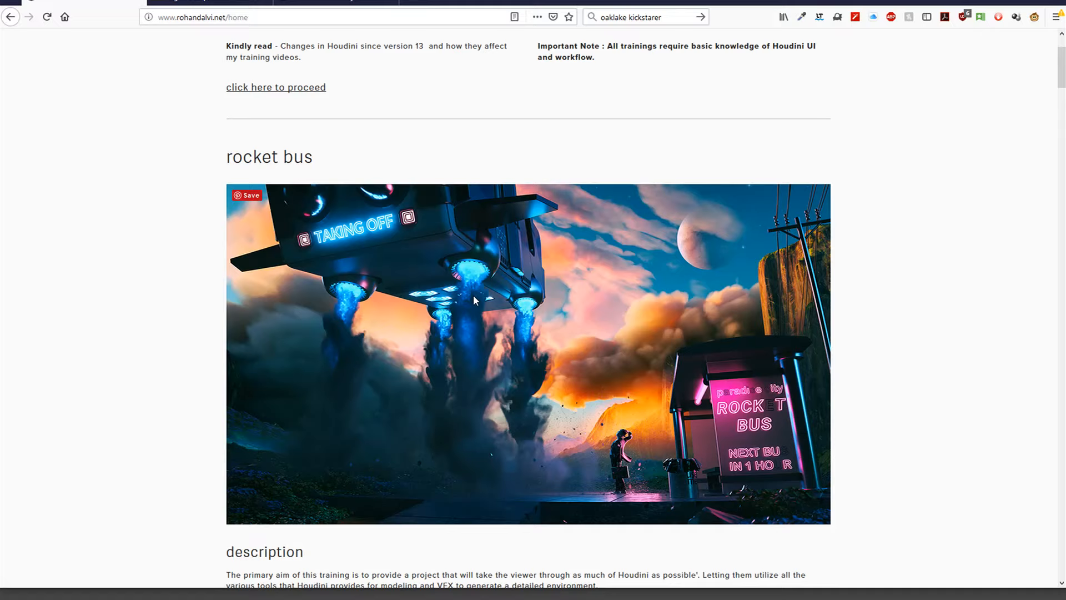
{"action": "scroll", "coordinate": [473, 295], "scroll_direction": "down", "scroll_amount": 5}
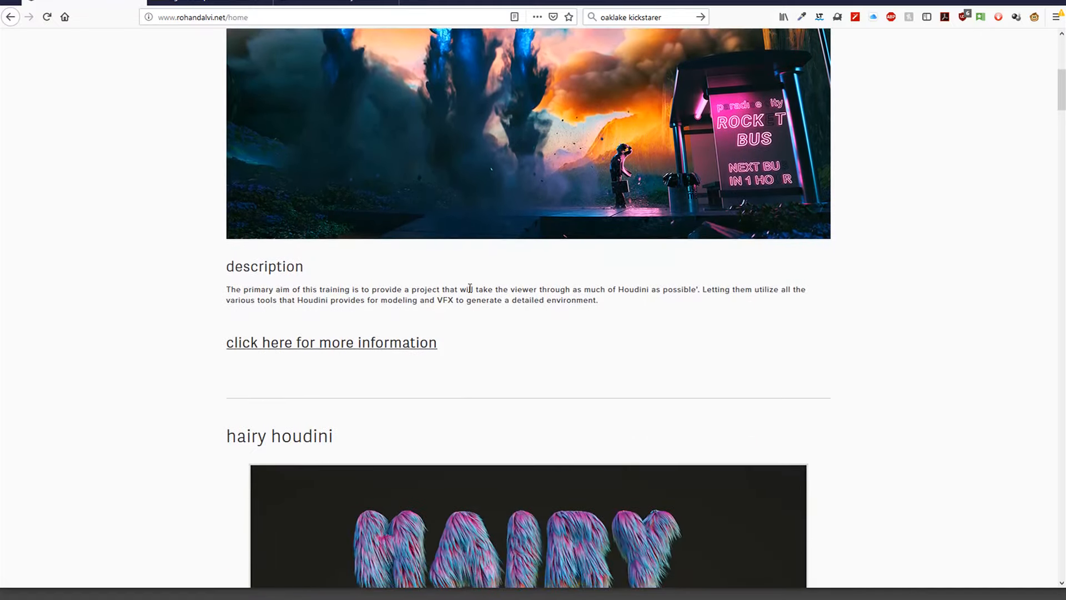
{"action": "scroll", "coordinate": [470, 287], "scroll_direction": "up", "scroll_amount": 6}
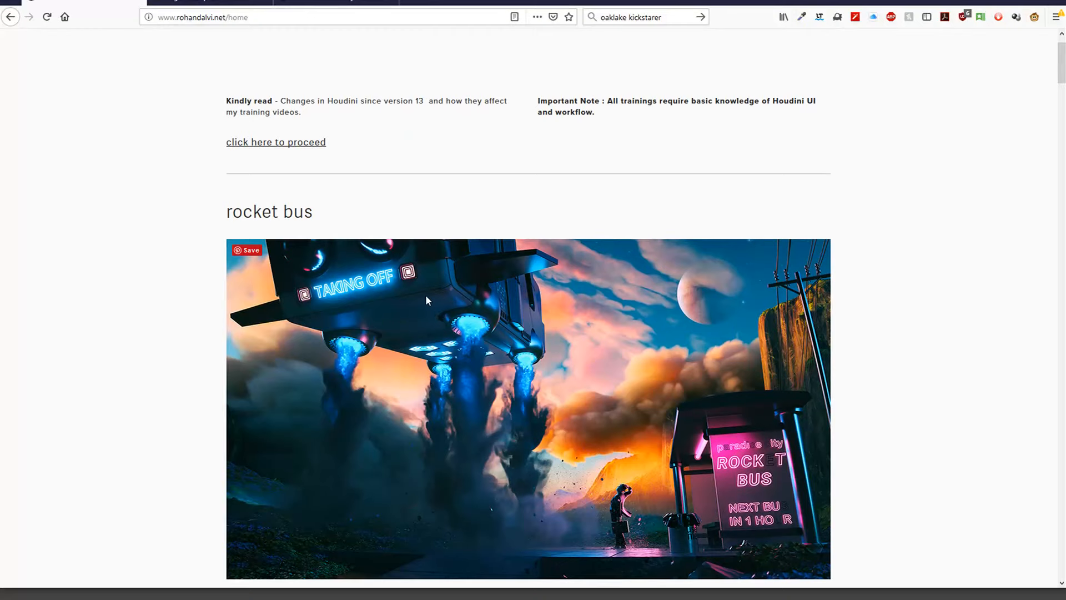
{"action": "scroll", "coordinate": [425, 295], "scroll_direction": "down", "scroll_amount": 1}
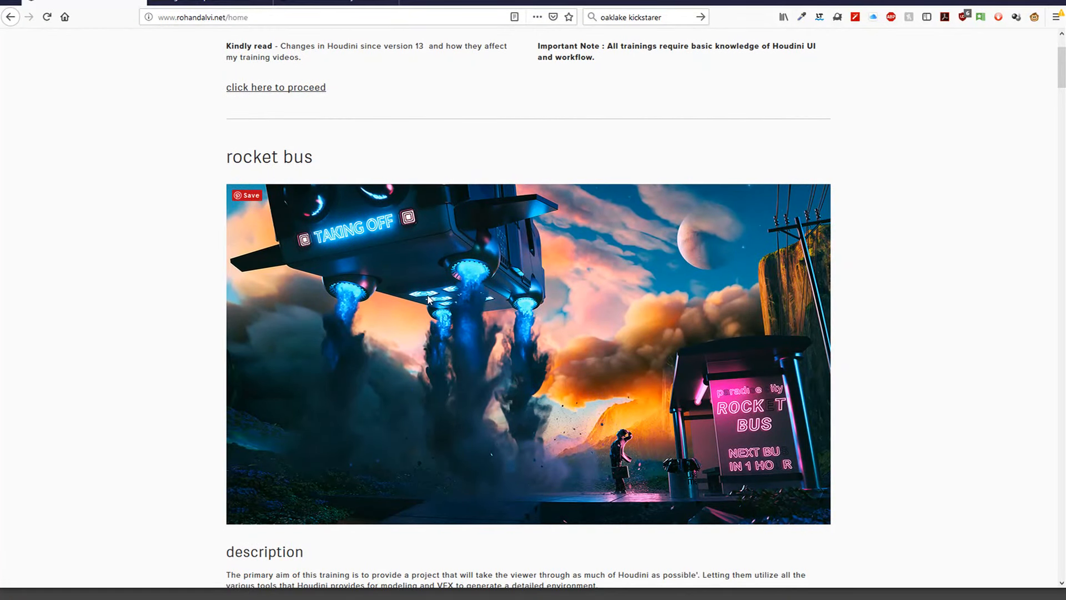
{"action": "scroll", "coordinate": [428, 298], "scroll_direction": "up", "scroll_amount": 1}
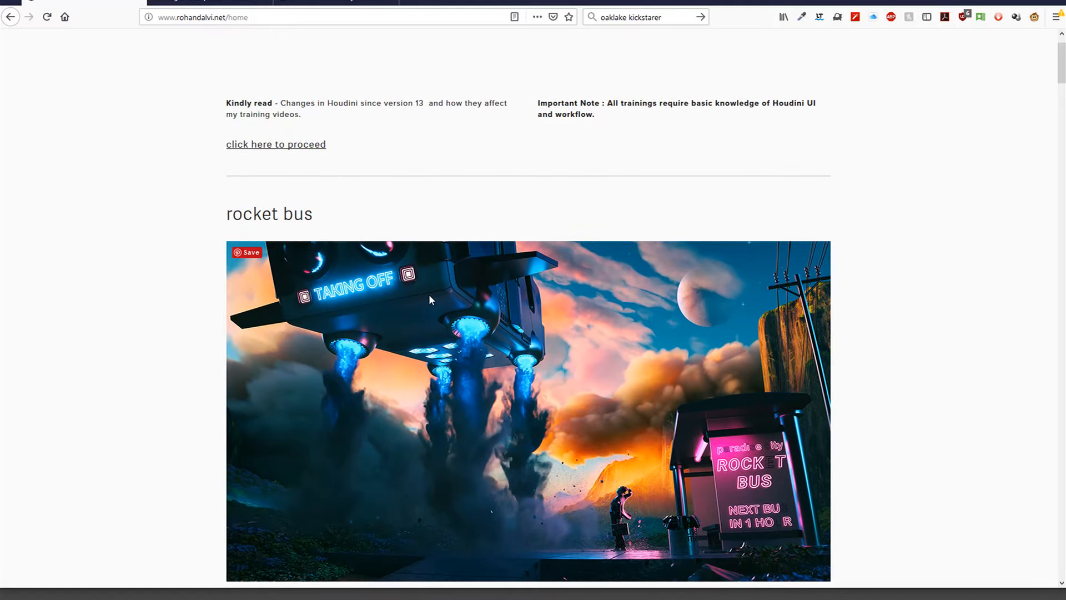
{"action": "scroll", "coordinate": [428, 294], "scroll_direction": "down", "scroll_amount": 1}
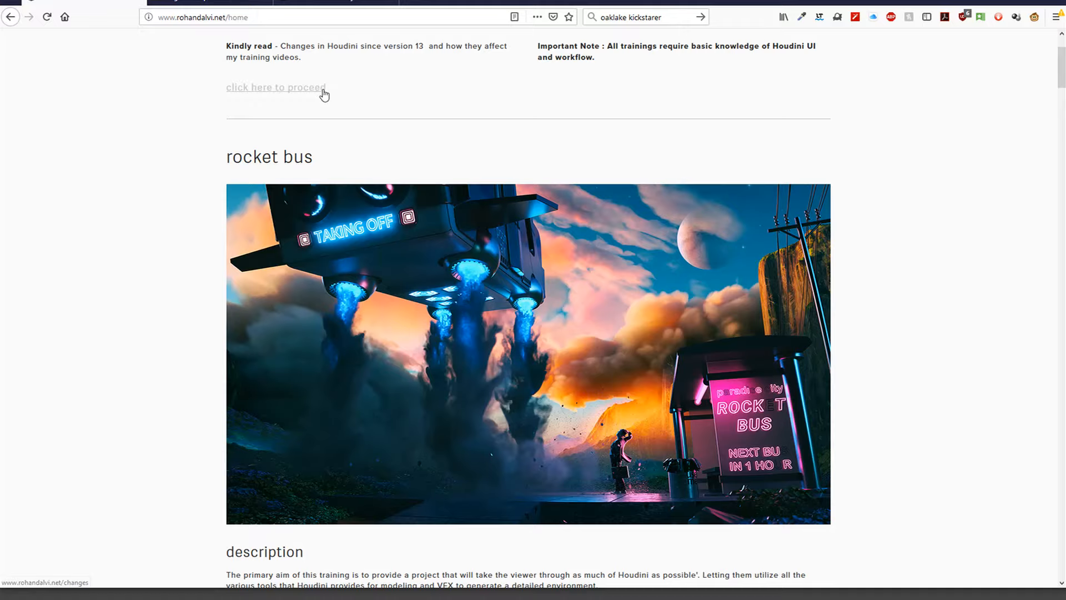
{"action": "scroll", "coordinate": [362, 144], "scroll_direction": "up", "scroll_amount": 2}
{"action": "scroll", "coordinate": [417, 225], "scroll_direction": "down", "scroll_amount": 1}
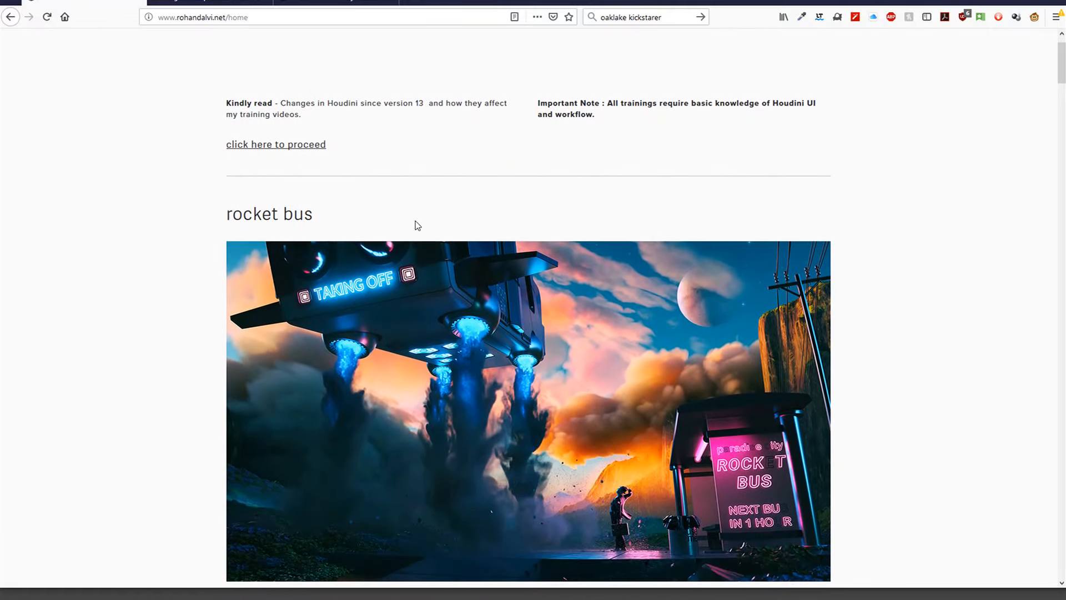
{"action": "scroll", "coordinate": [364, 228], "scroll_direction": "down", "scroll_amount": 2}
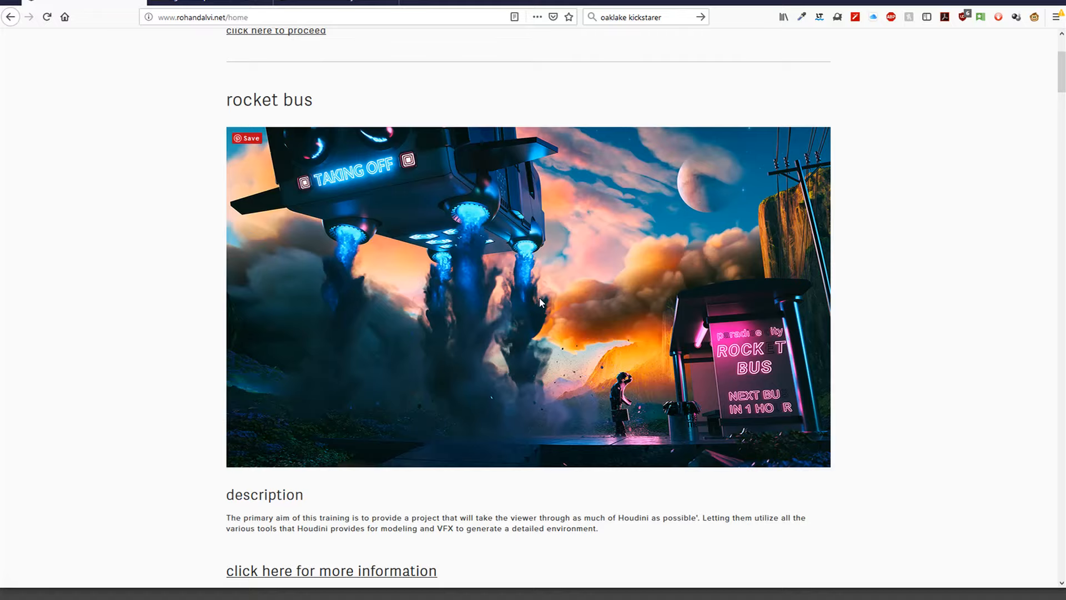
{"action": "scroll", "coordinate": [539, 300], "scroll_direction": "up", "scroll_amount": 1}
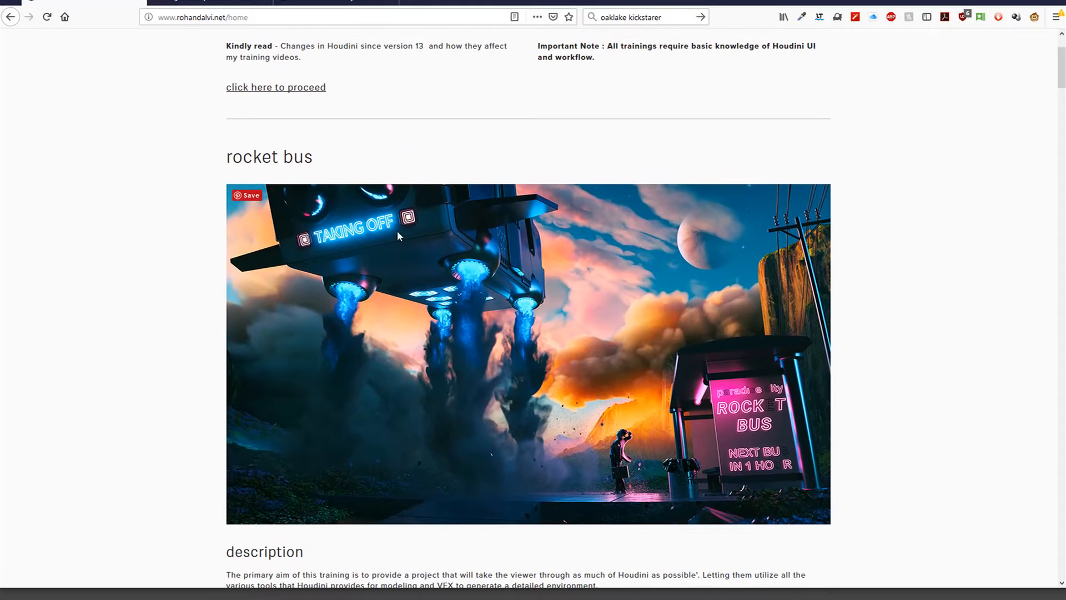
View the Kickstarter campaign page for Oaklake, a Visual Effects Course, including its pledge details
{"action": "left_click", "coordinate": [205, 1]}
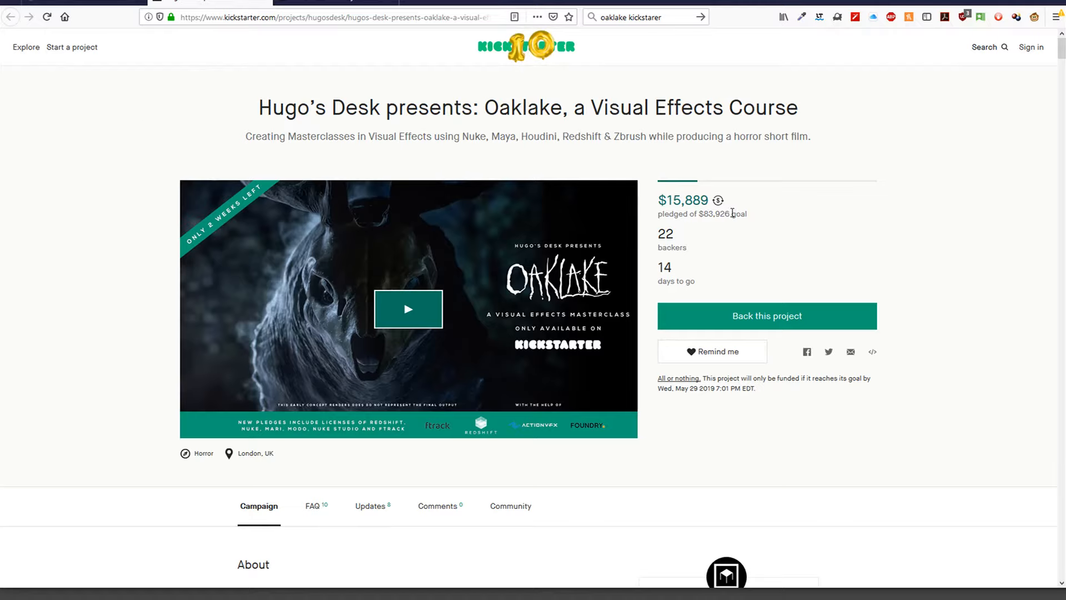
{"action": "scroll", "coordinate": [767, 267], "scroll_direction": "down", "scroll_amount": 2}
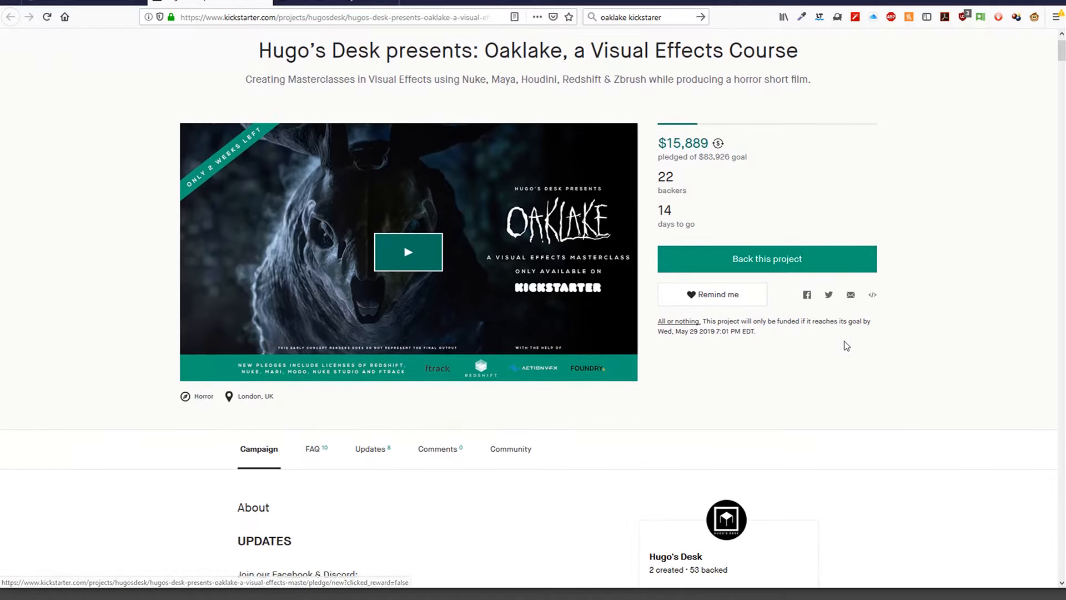
{"action": "scroll", "coordinate": [845, 343], "scroll_direction": "up", "scroll_amount": 2}
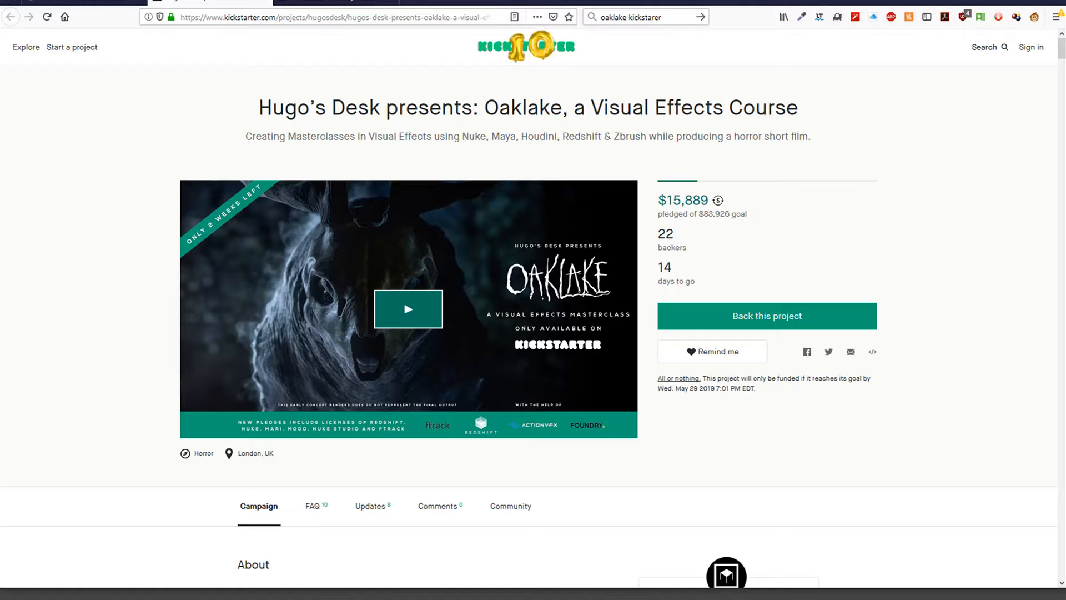
Switch to the Society6 VFX OR DIE T-shirt page, check the T-Shirts category and return to the product
{"action": "left_click", "coordinate": [348, 4]}
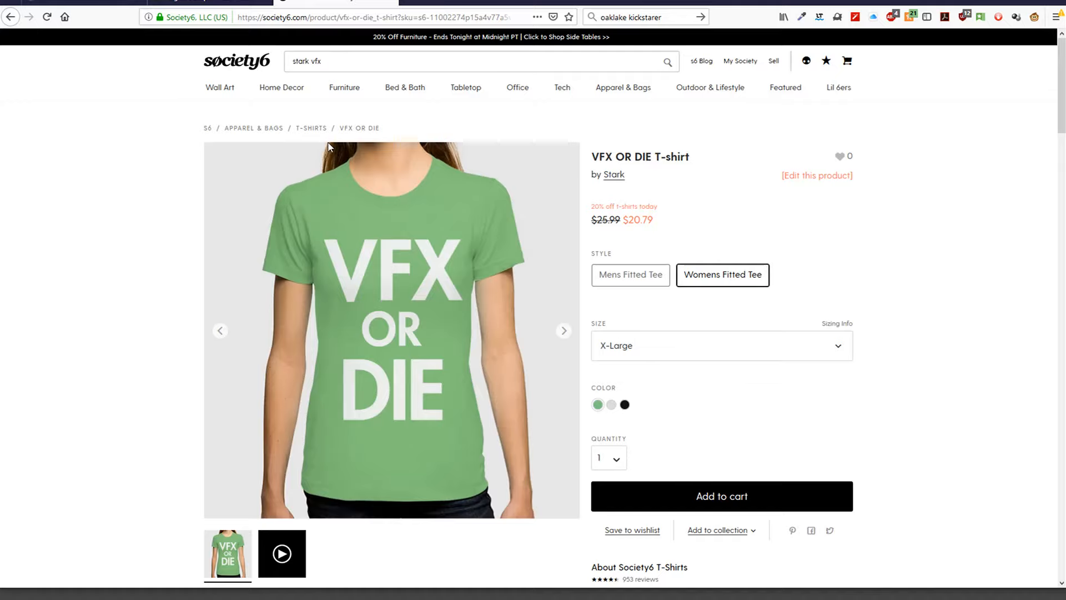
{"action": "left_click", "coordinate": [314, 131]}
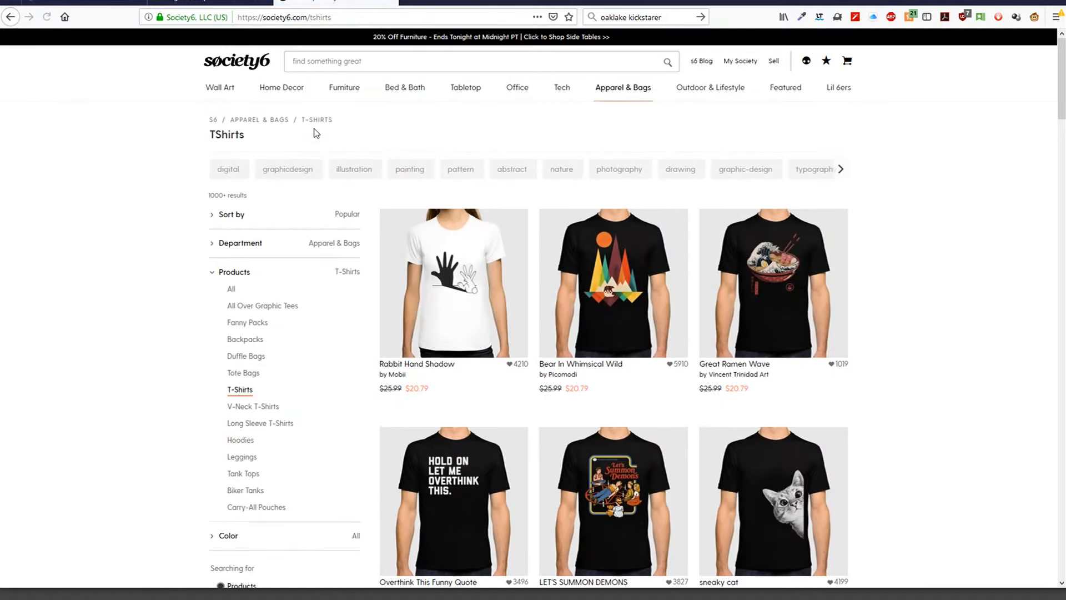
{"action": "key", "text": "alt+Left"}
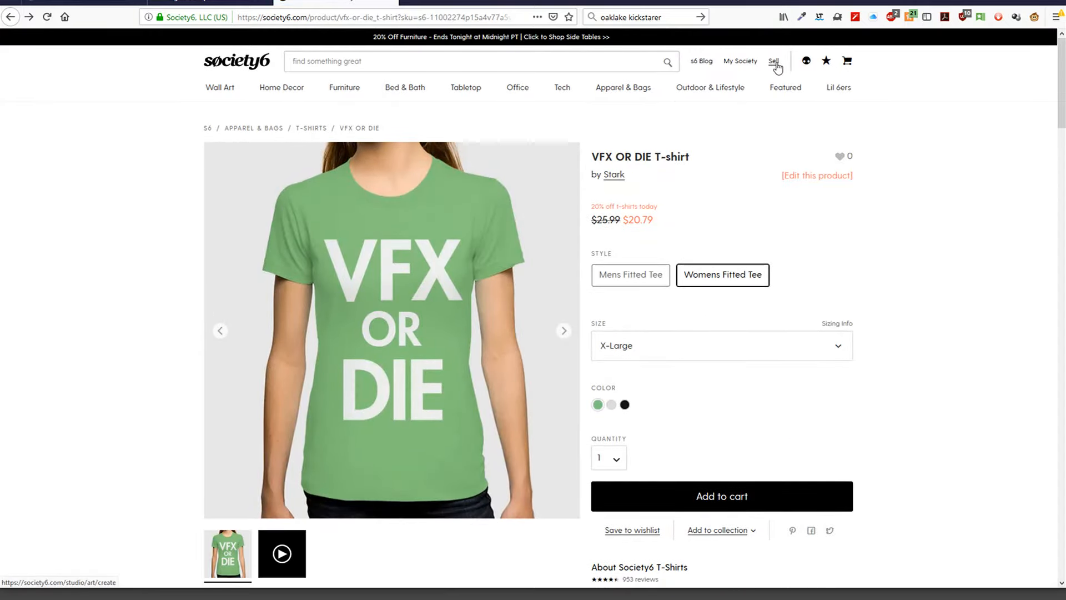
{"action": "left_click", "coordinate": [755, 64]}
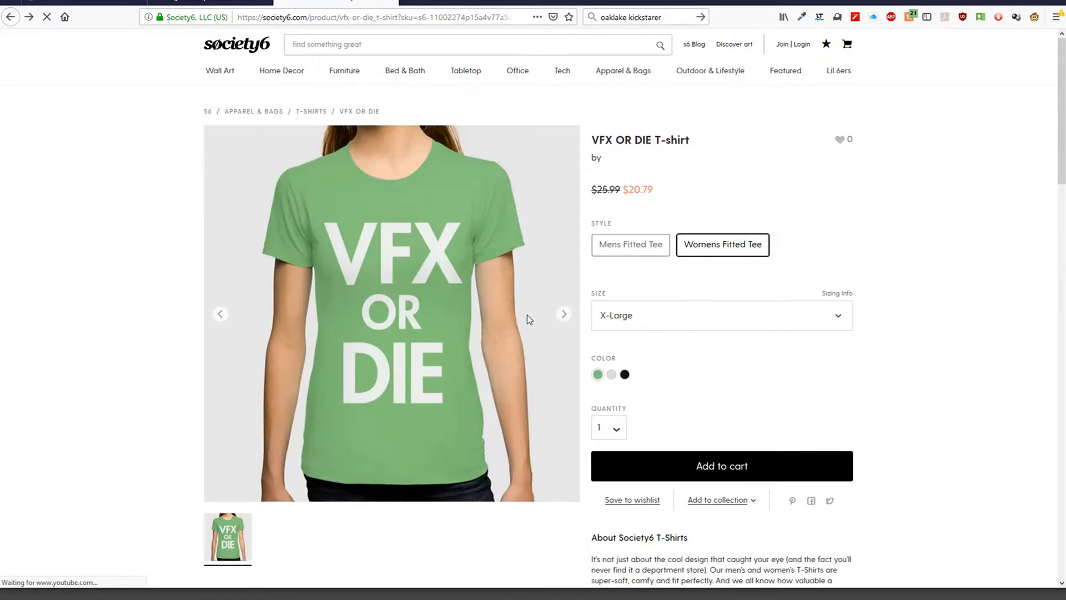
Browse the product pictures and details of the green VFX OR DIE T-shirt
{"action": "scroll", "coordinate": [387, 484], "scroll_direction": "down", "scroll_amount": 3}
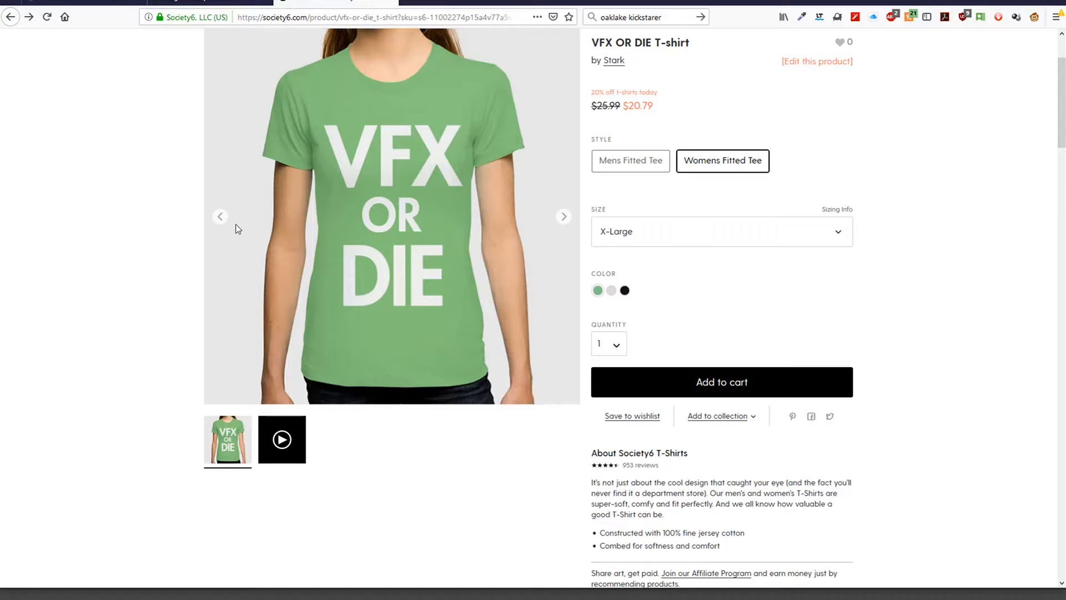
{"action": "left_click", "coordinate": [219, 217]}
{"action": "left_click", "coordinate": [219, 217]}
{"action": "left_click", "coordinate": [219, 217]}
{"action": "left_click", "coordinate": [219, 217]}
{"action": "scroll", "coordinate": [178, 257], "scroll_direction": "up", "scroll_amount": 3}
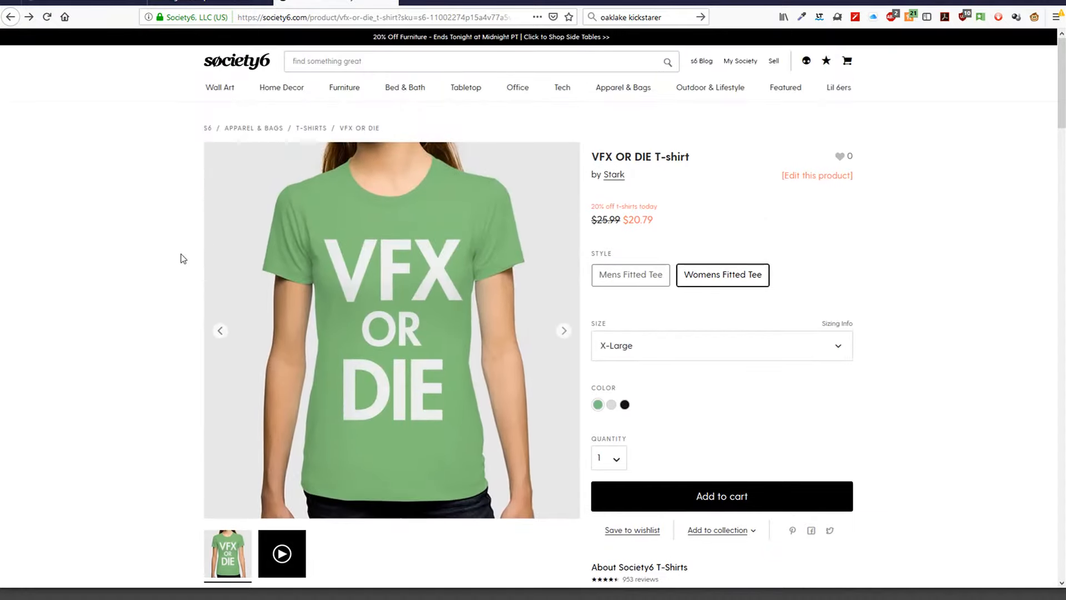
Preview the VFX OR DIE T-shirt in the Mens Fitted Tee style and reopen its base product page
{"action": "left_click", "coordinate": [620, 281]}
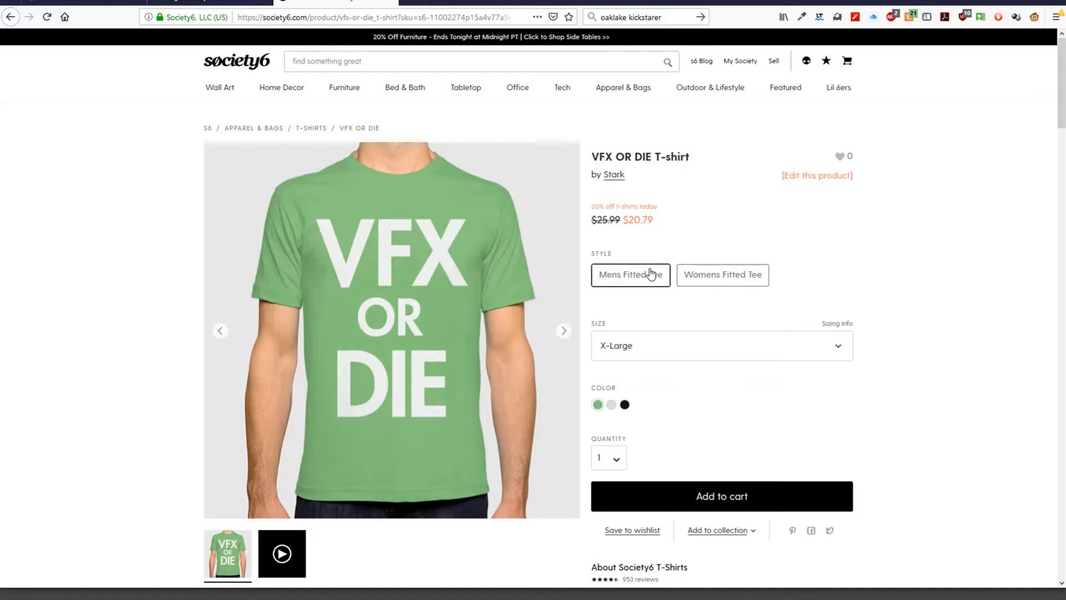
{"action": "left_click", "coordinate": [360, 127]}
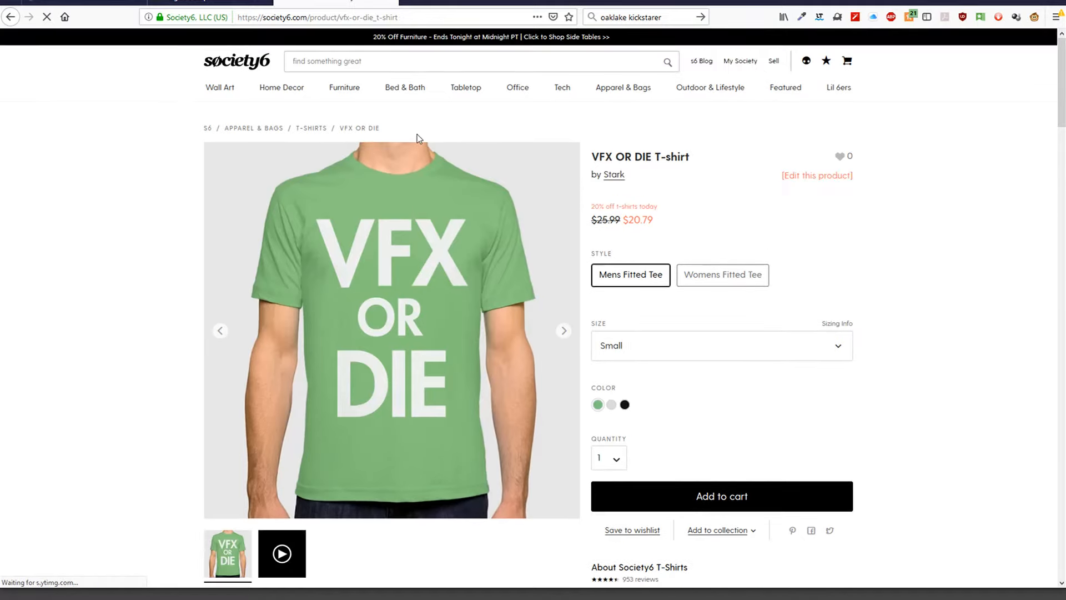
{"action": "scroll", "coordinate": [435, 261], "scroll_direction": "down", "scroll_amount": 3}
{"action": "scroll", "coordinate": [434, 261], "scroll_direction": "up", "scroll_amount": 3}
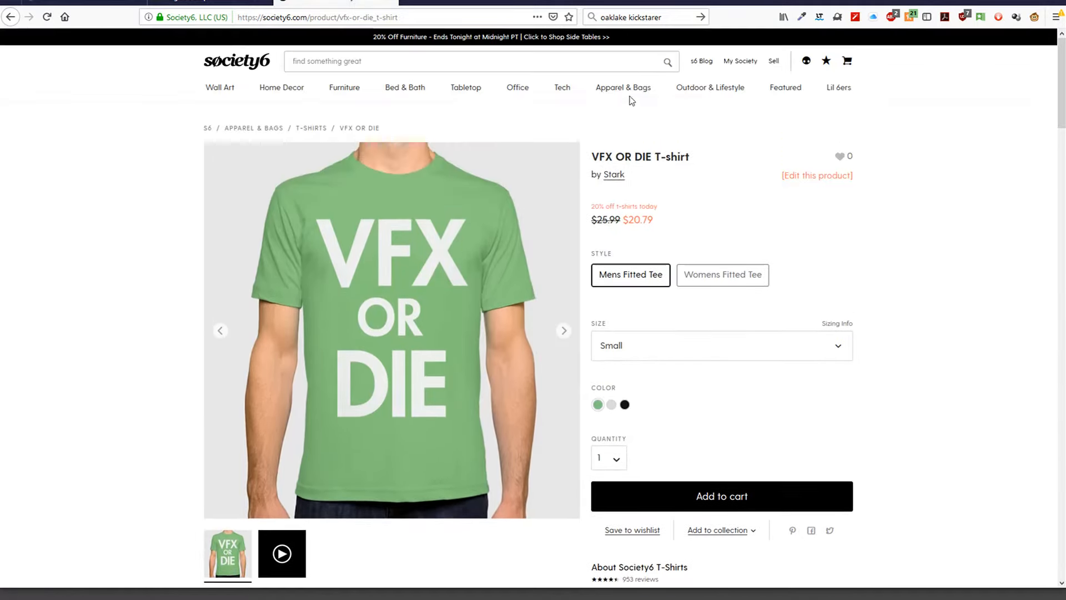
Search Society6 for "stark vfx", open the black VFX OR DIE T-shirt and look over its product page
{"action": "left_click", "coordinate": [577, 65]}
{"action": "type", "text": "stark vfx"}
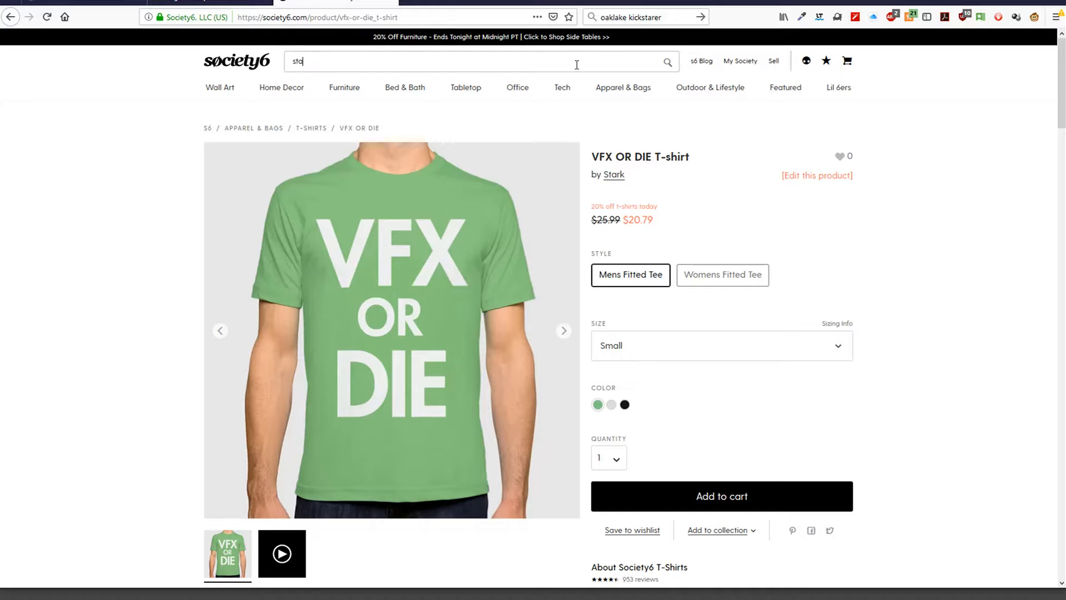
{"action": "key", "text": "Return"}
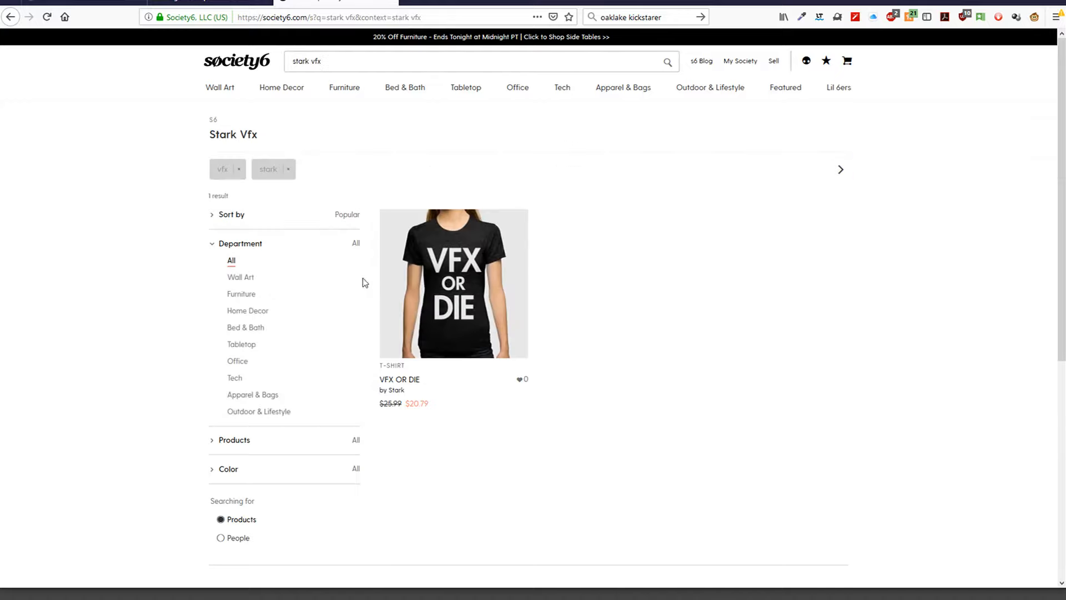
{"action": "left_click", "coordinate": [399, 382]}
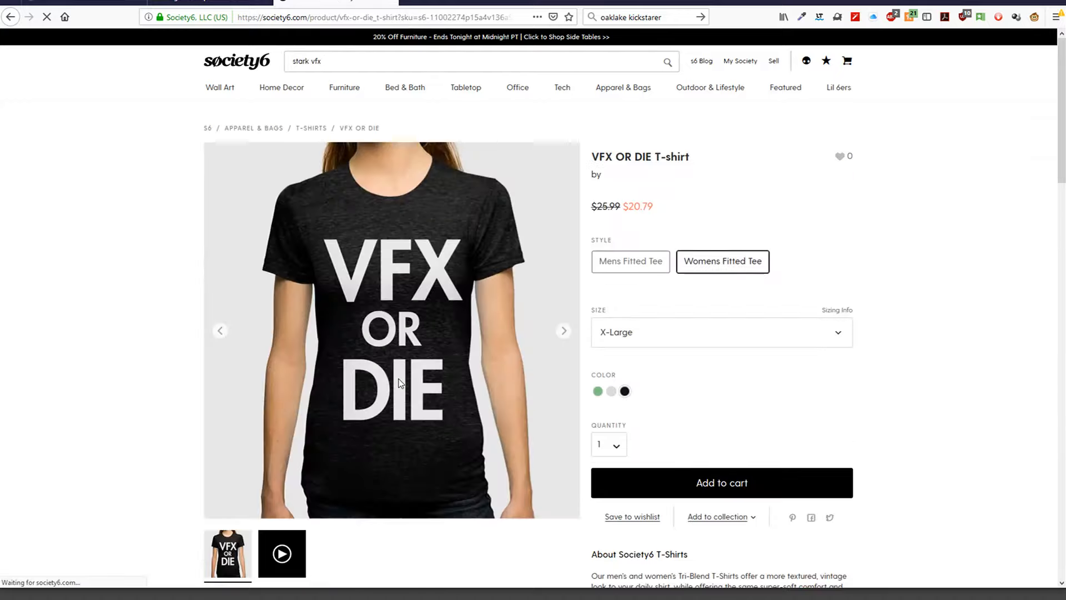
{"action": "scroll", "coordinate": [151, 330], "scroll_direction": "down", "scroll_amount": 7}
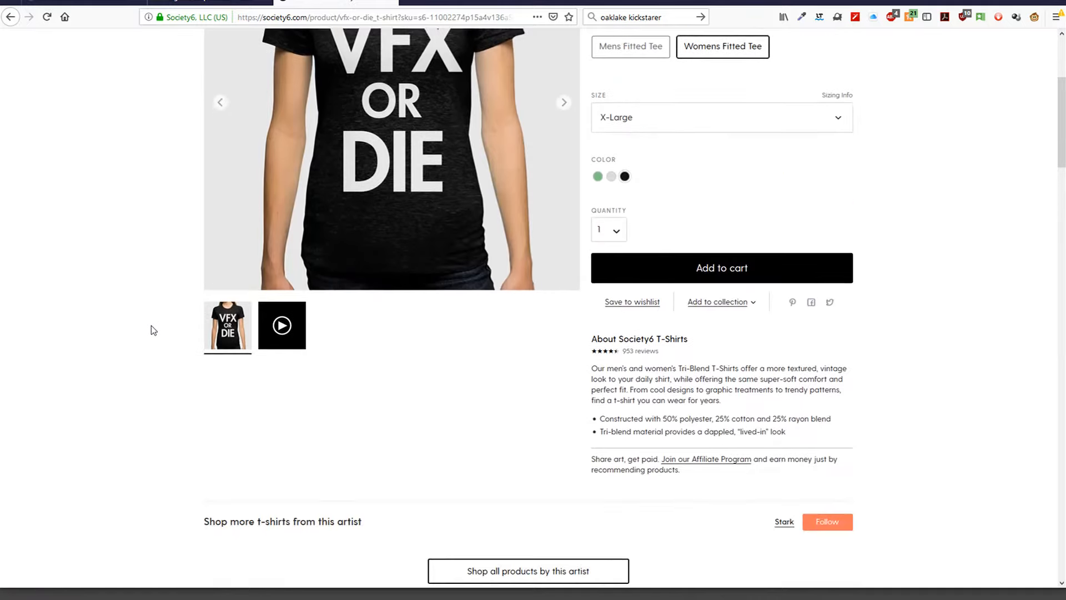
{"action": "scroll", "coordinate": [170, 349], "scroll_direction": "down", "scroll_amount": 5}
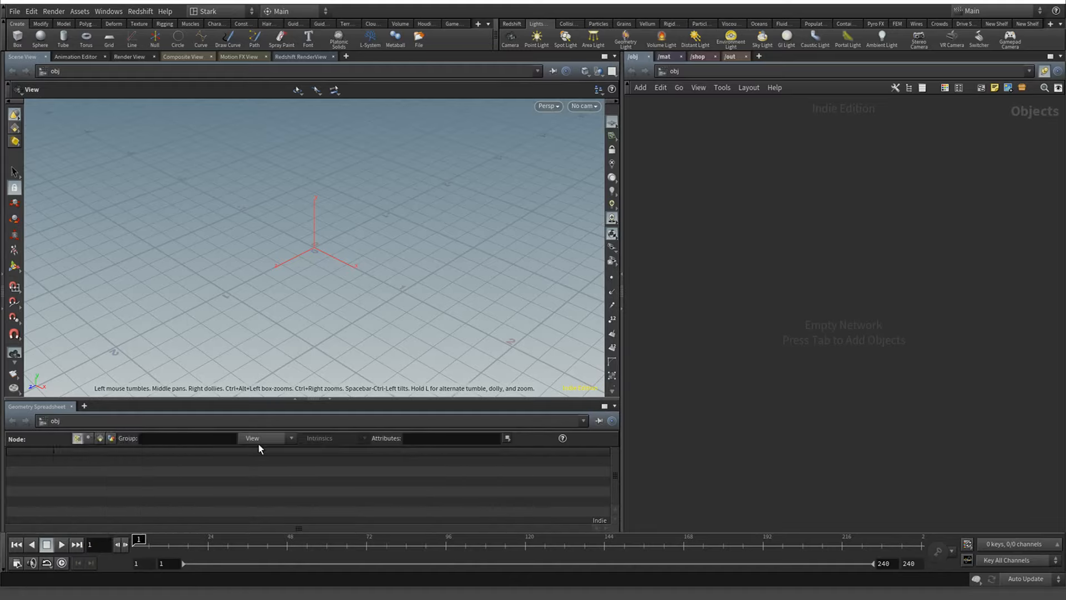
In Houdini, show the node shape palette and add a network box to the empty /obj network, enlarged to fill most of it
{"action": "left_click_drag", "start_coordinate": [313, 299], "coordinate": [327, 274]}
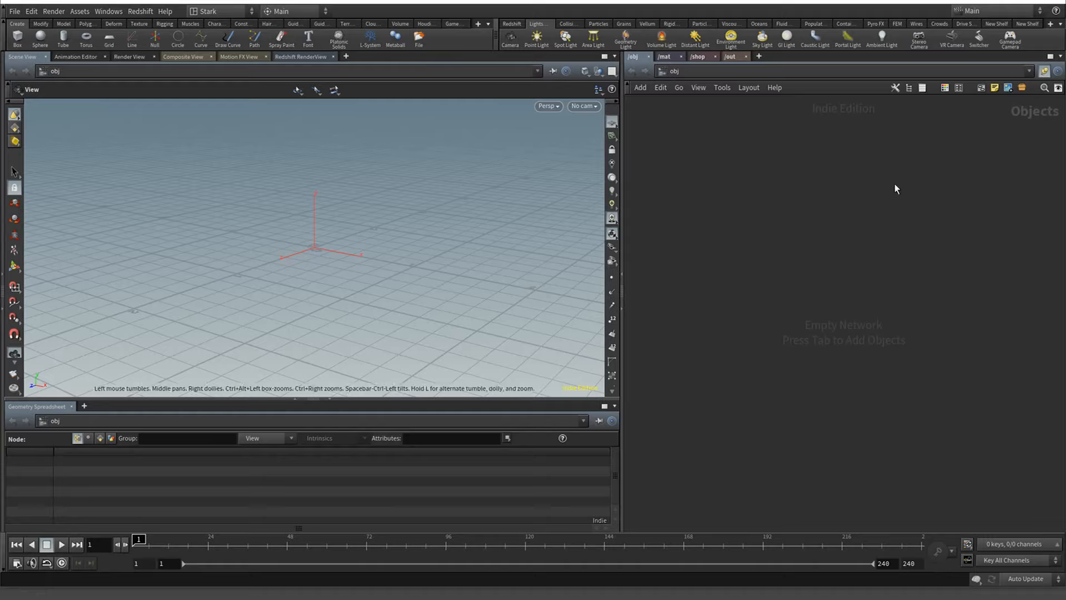
{"action": "left_click", "coordinate": [959, 88]}
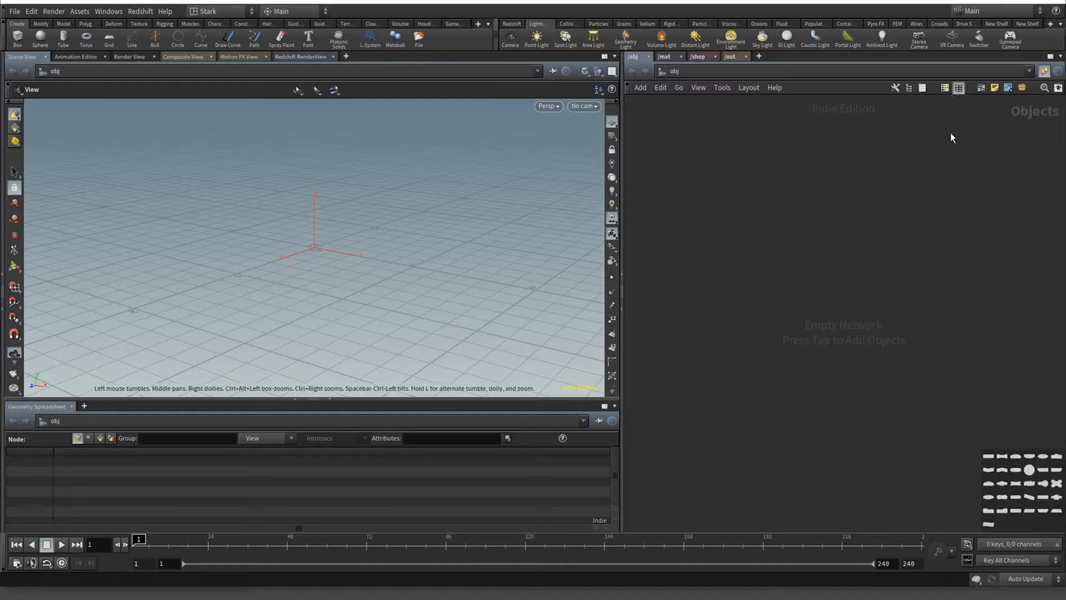
{"action": "left_click", "coordinate": [981, 88]}
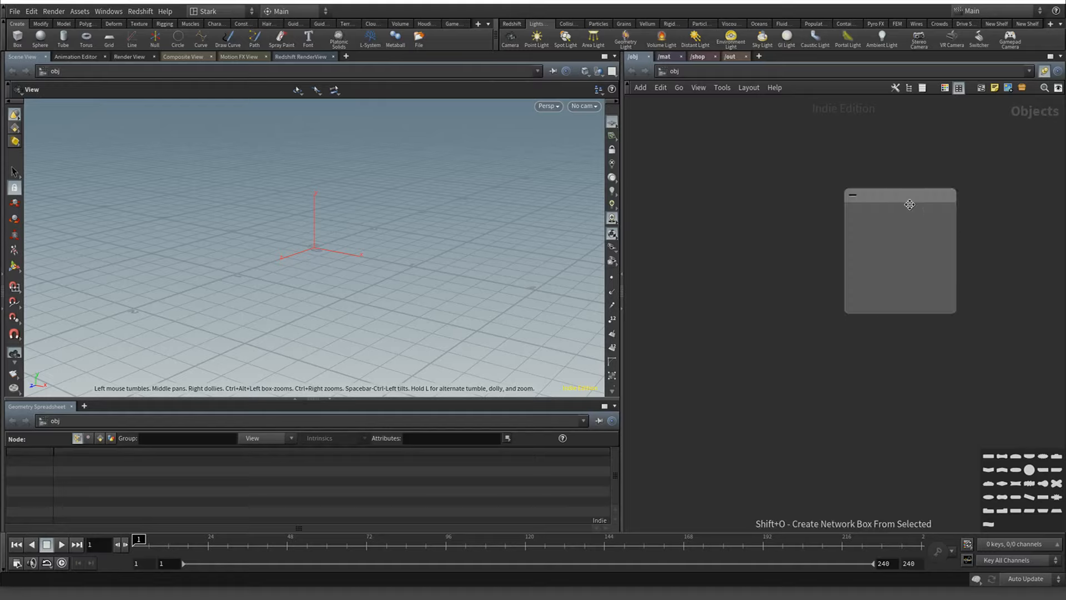
{"action": "left_click_drag", "start_coordinate": [904, 190], "coordinate": [736, 176]}
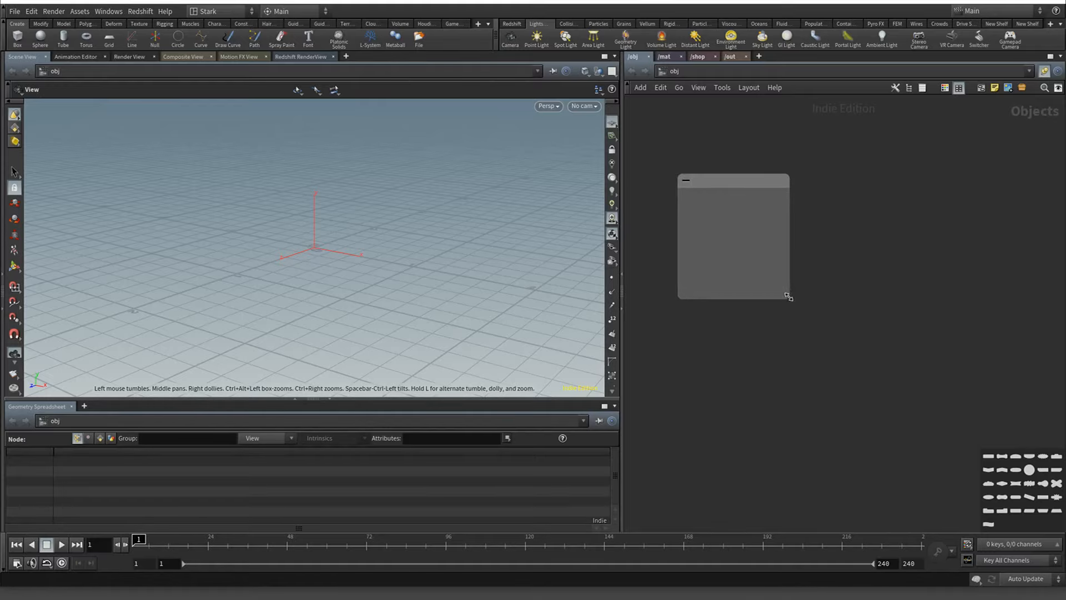
{"action": "left_click_drag", "start_coordinate": [789, 298], "coordinate": [971, 435]}
Title the network box "Stage 01 Destruction"
{"action": "double_click", "coordinate": [816, 190]}
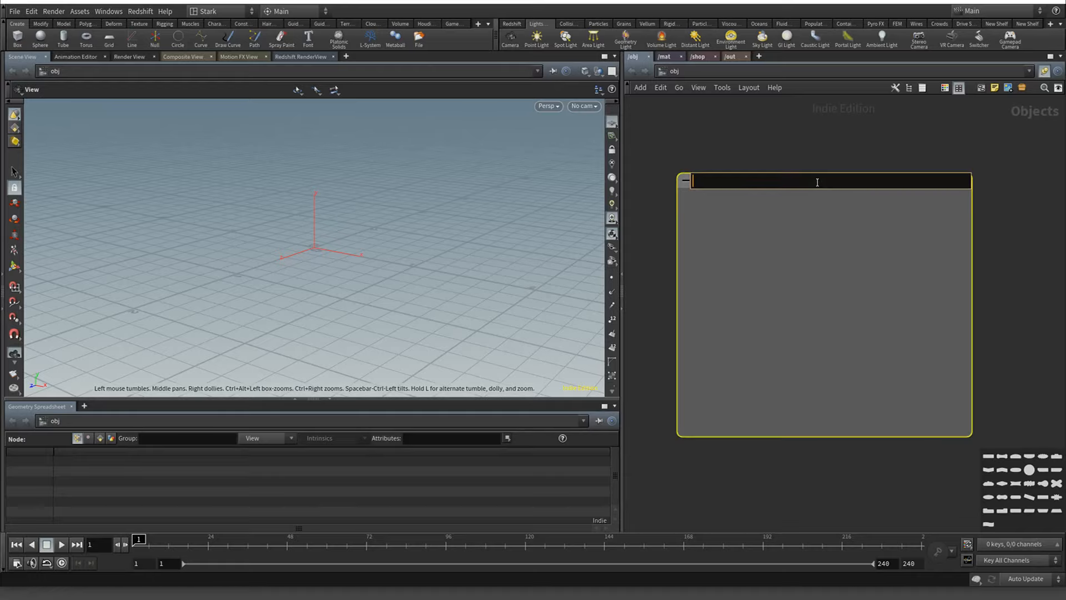
{"action": "type", "text": "Stage "}
{"action": "type", "text": "01"}
{"action": "type", "text": "Destructi"}
{"action": "type", "text": "on"}
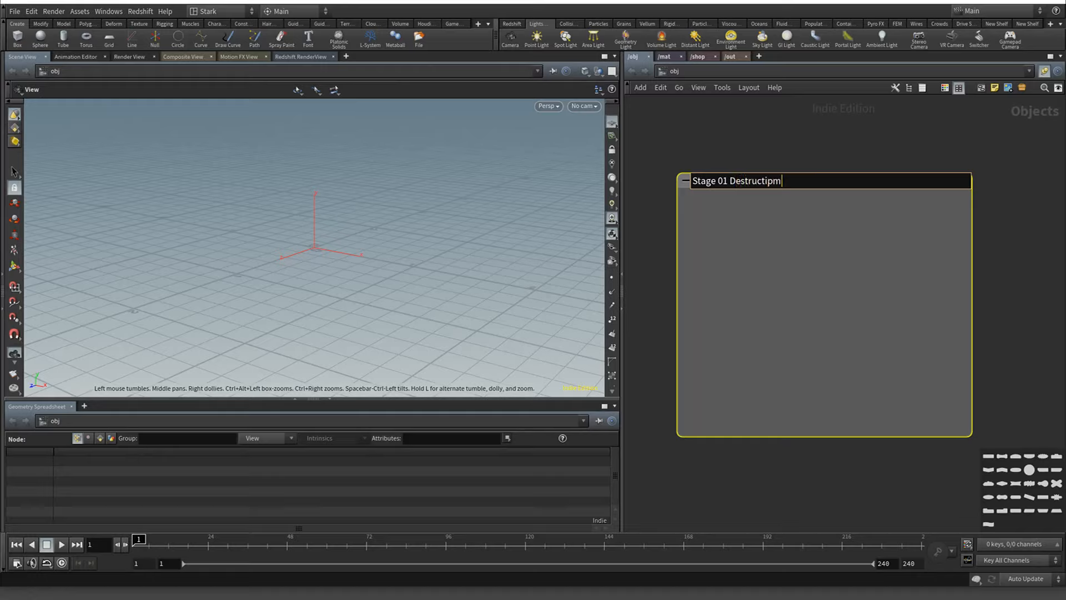
{"action": "key", "text": "Return"}
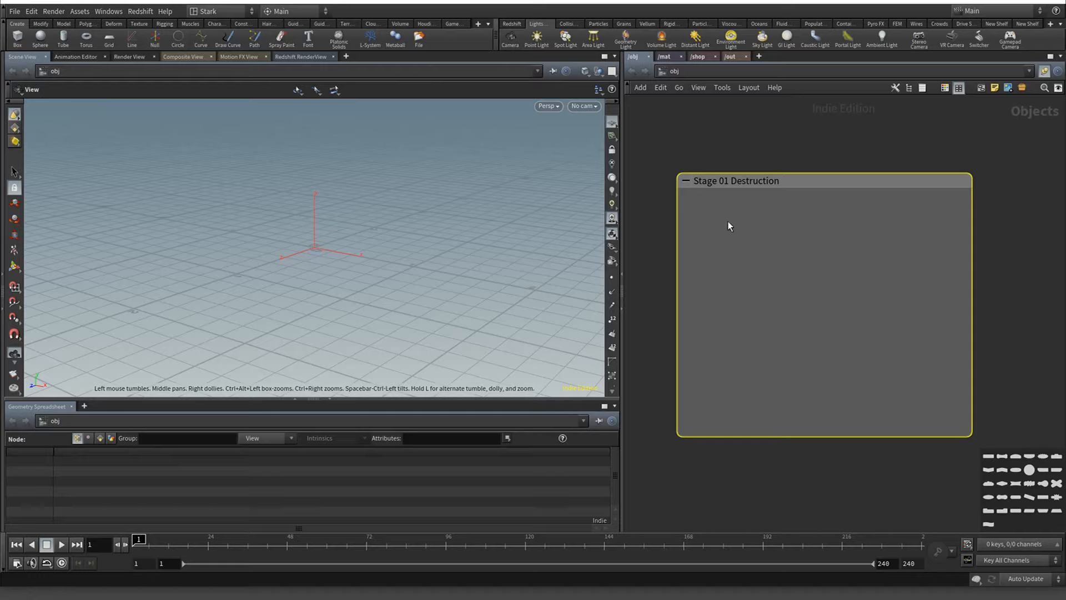
Add a geometry node in the upper-left area of the Stage 01 Destruction box and rename it tower
{"action": "key", "text": "Tab"}
{"action": "type", "text": "geo"}
{"action": "key", "text": "Return"}
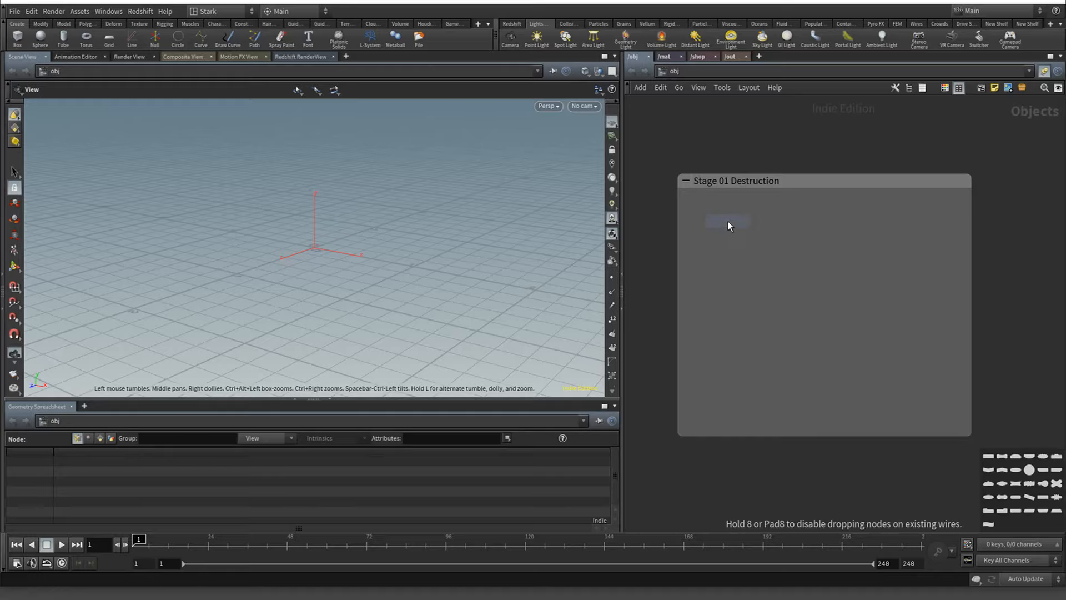
{"action": "left_click", "coordinate": [728, 224]}
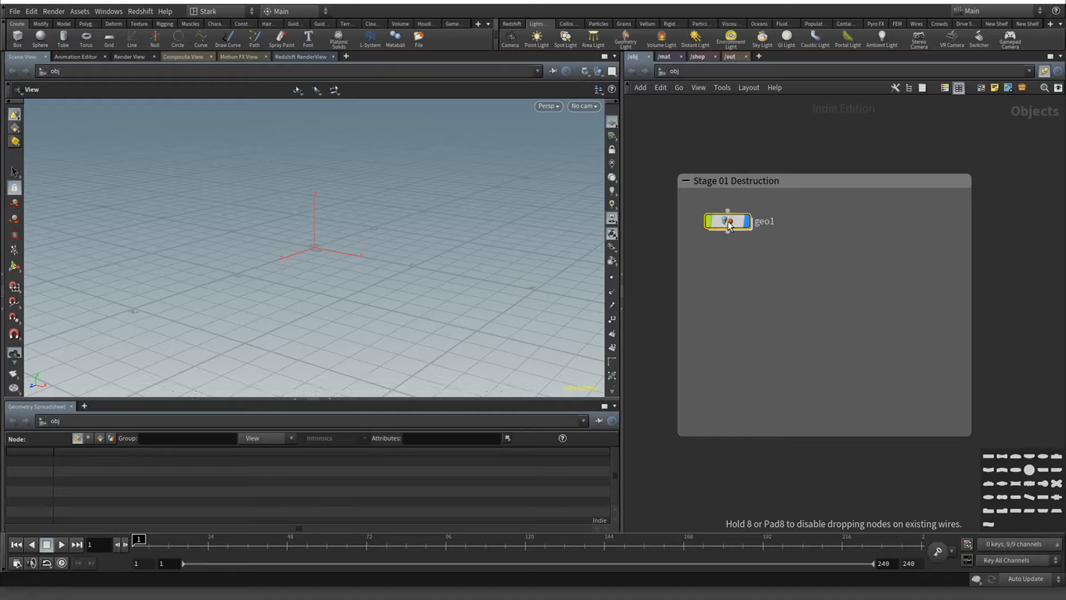
{"action": "double_click", "coordinate": [766, 222]}
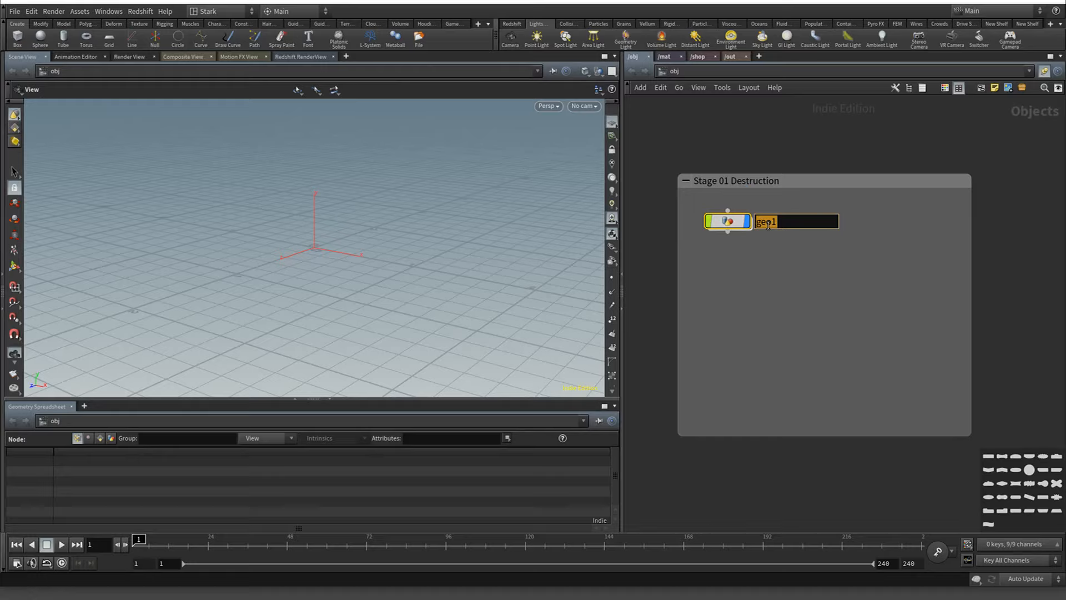
{"action": "type", "text": "tower"}
{"action": "key", "text": "Return"}
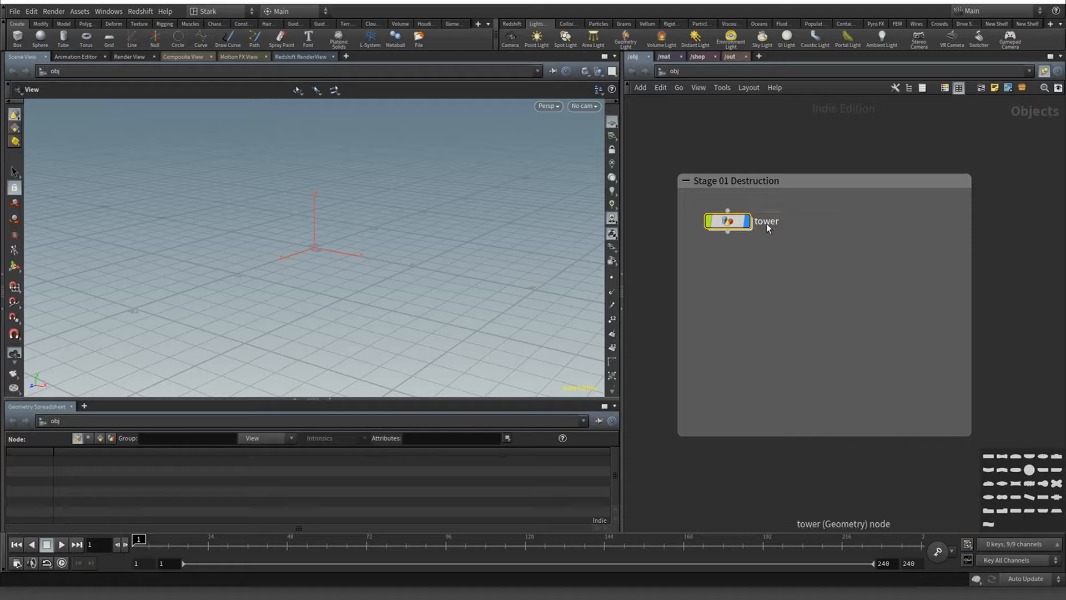
{"action": "left_click_drag", "start_coordinate": [728, 223], "coordinate": [711, 223]}
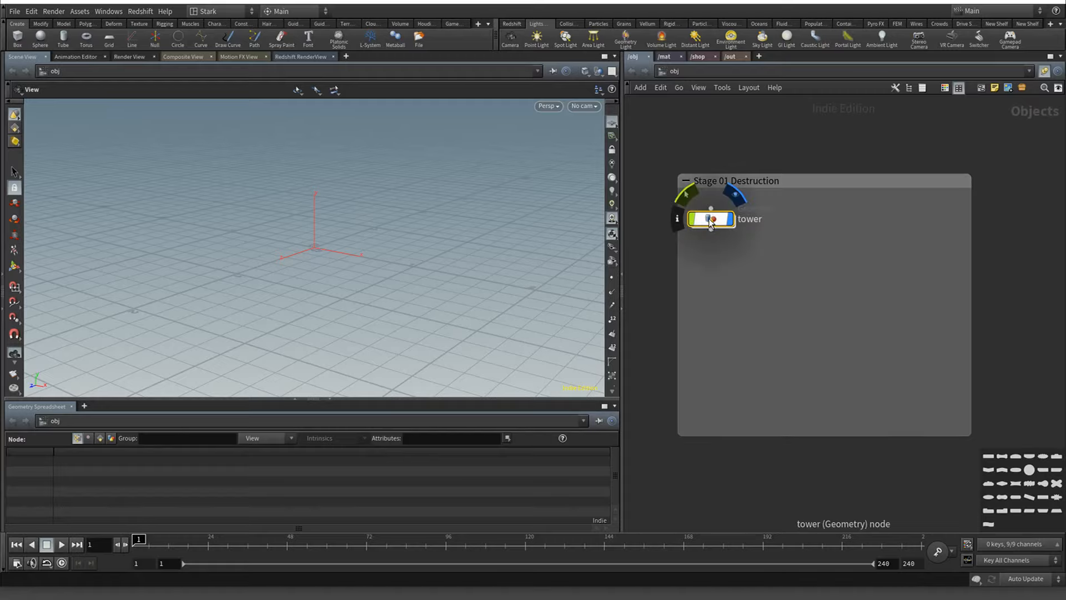
Enter the tower node and add a Circle node to its empty network
{"action": "double_click", "coordinate": [710, 220]}
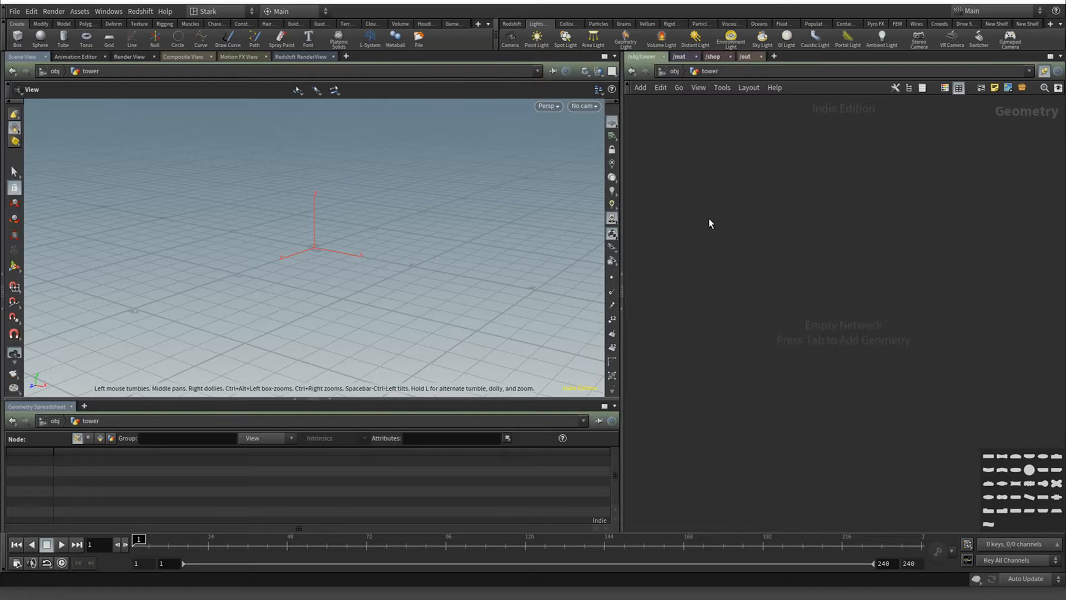
{"action": "key", "text": "Tab"}
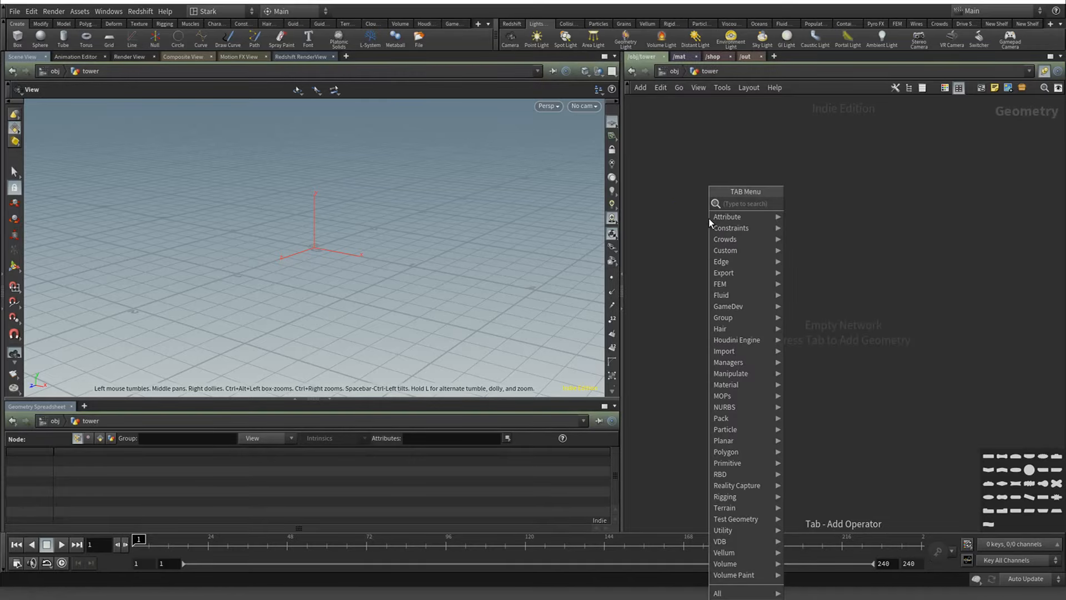
{"action": "type", "text": "cir"}
{"action": "key", "text": "Return"}
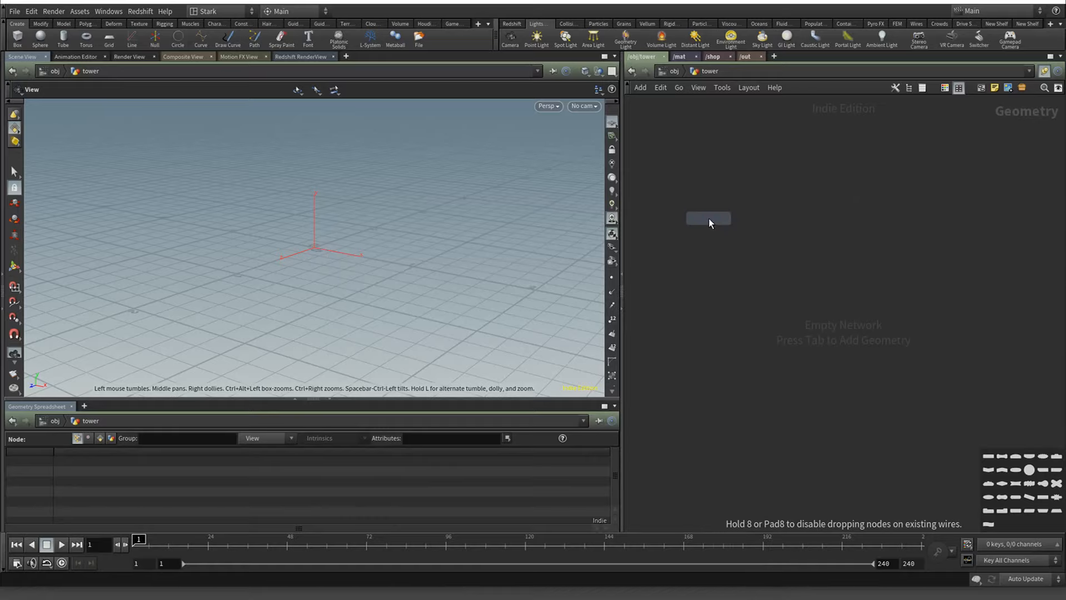
{"action": "left_click", "coordinate": [709, 218]}
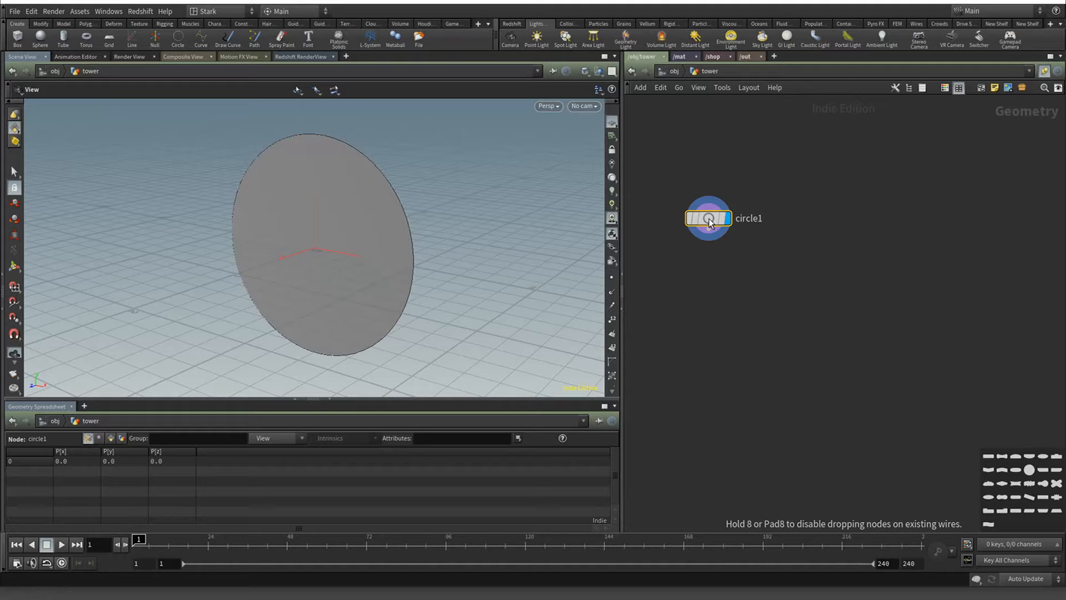
Set the circle's primitive type to Polygon and its orientation to ZX Plane
{"action": "left_click", "coordinate": [710, 222]}
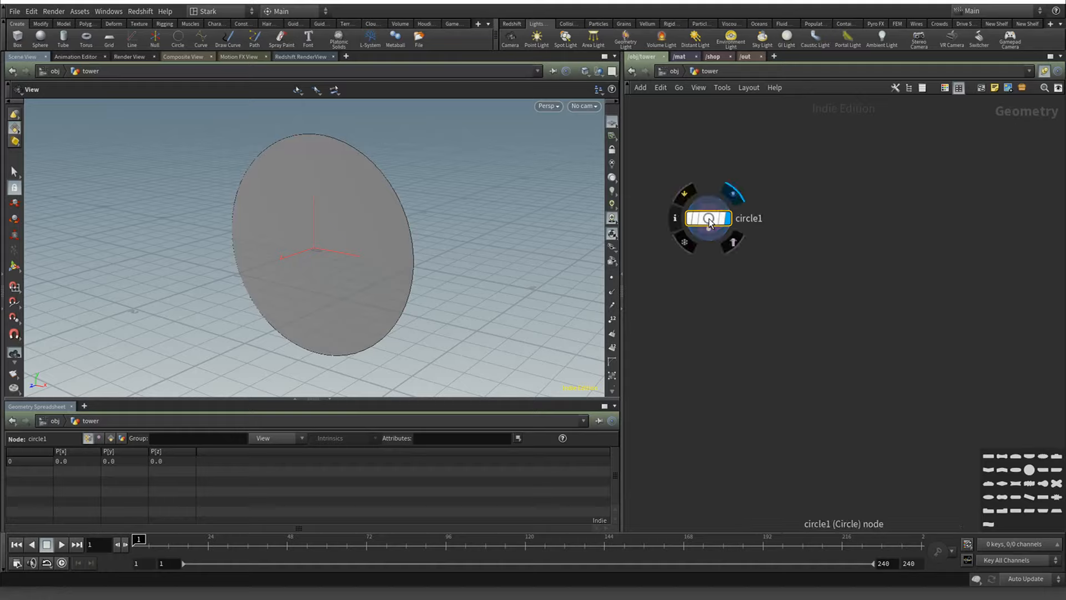
{"action": "key", "text": "p"}
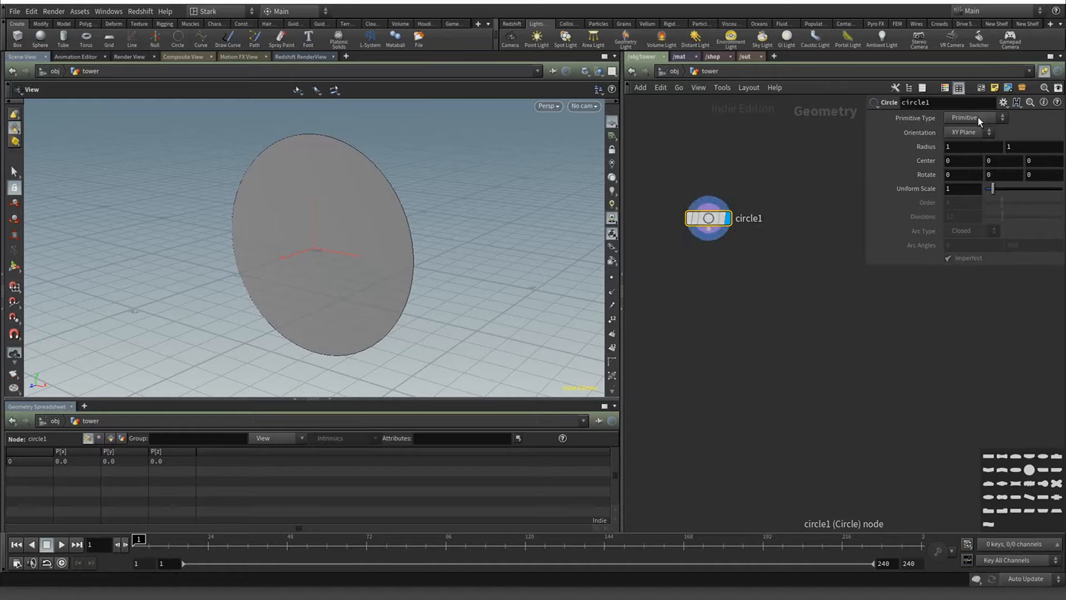
{"action": "left_click", "coordinate": [978, 118]}
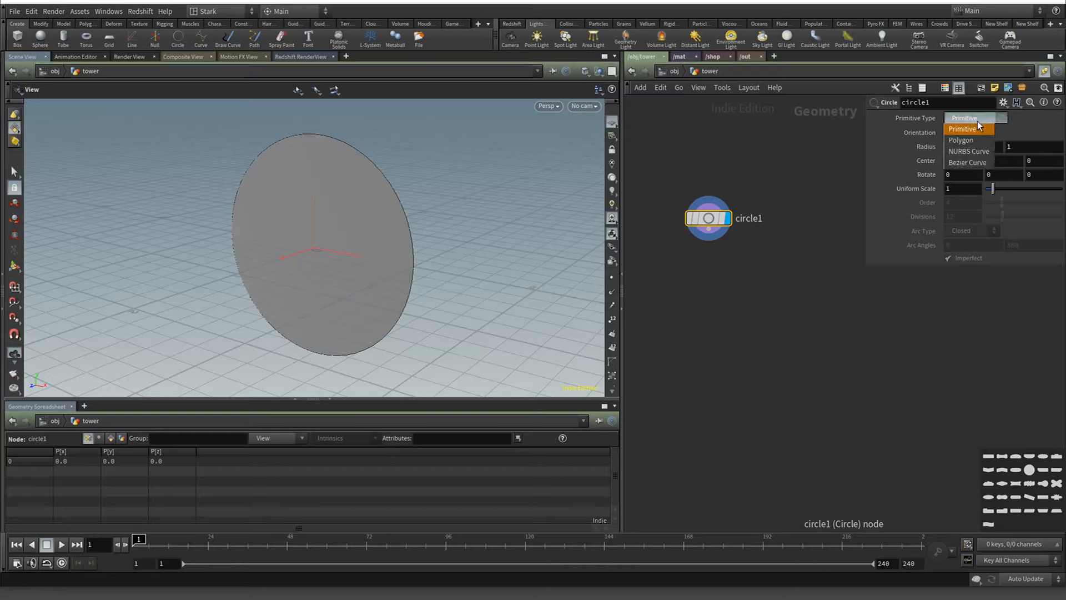
{"action": "left_click", "coordinate": [978, 142]}
{"action": "left_click", "coordinate": [969, 132]}
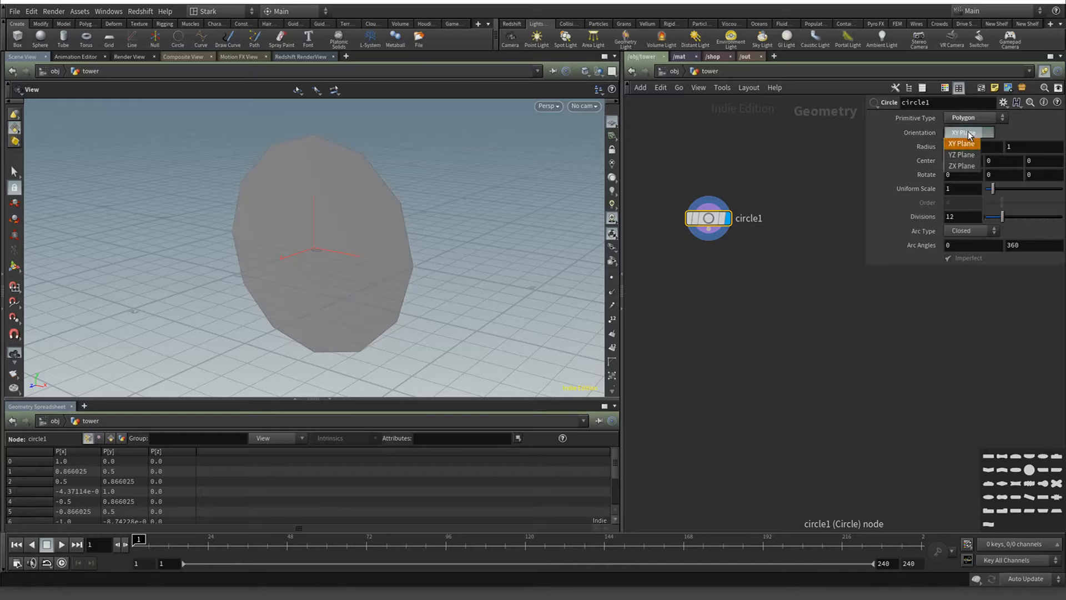
{"action": "left_click", "coordinate": [957, 145]}
{"action": "left_click", "coordinate": [963, 133]}
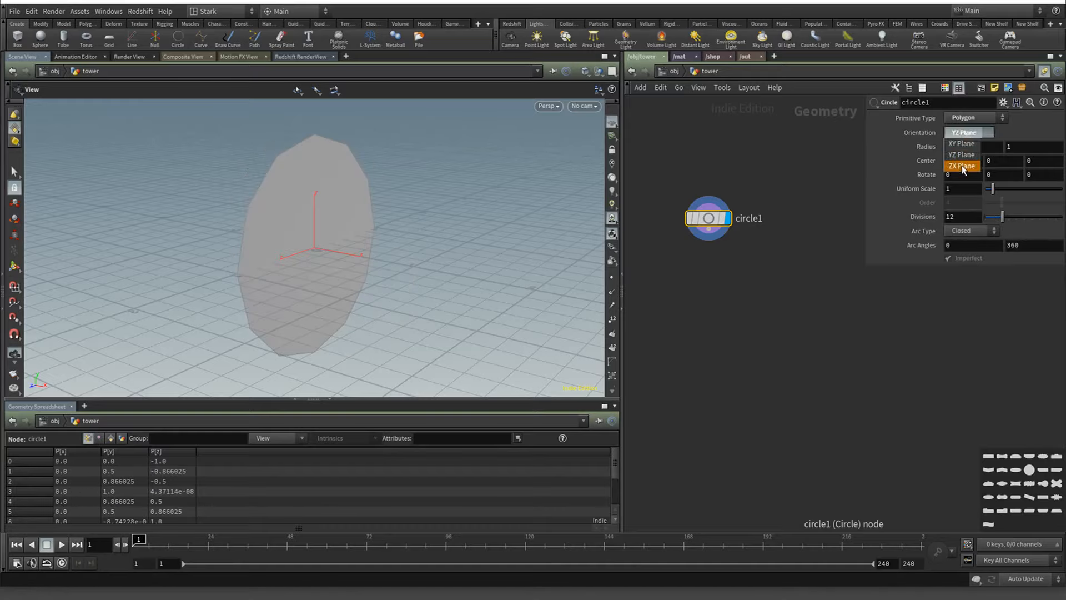
{"action": "left_click", "coordinate": [961, 167]}
Widen the network editor by narrowing the viewport pane, and turn on the pink flag of circle1
{"action": "scroll", "coordinate": [445, 254], "scroll_direction": "down", "scroll_amount": 6}
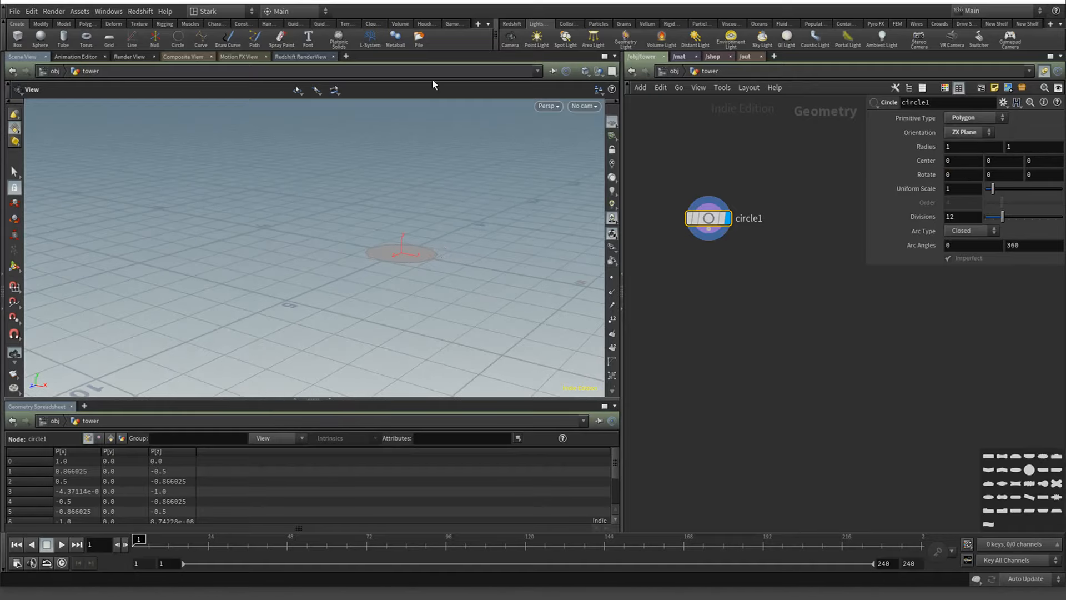
{"action": "middle_click_drag", "start_coordinate": [445, 210], "coordinate": [319, 260]}
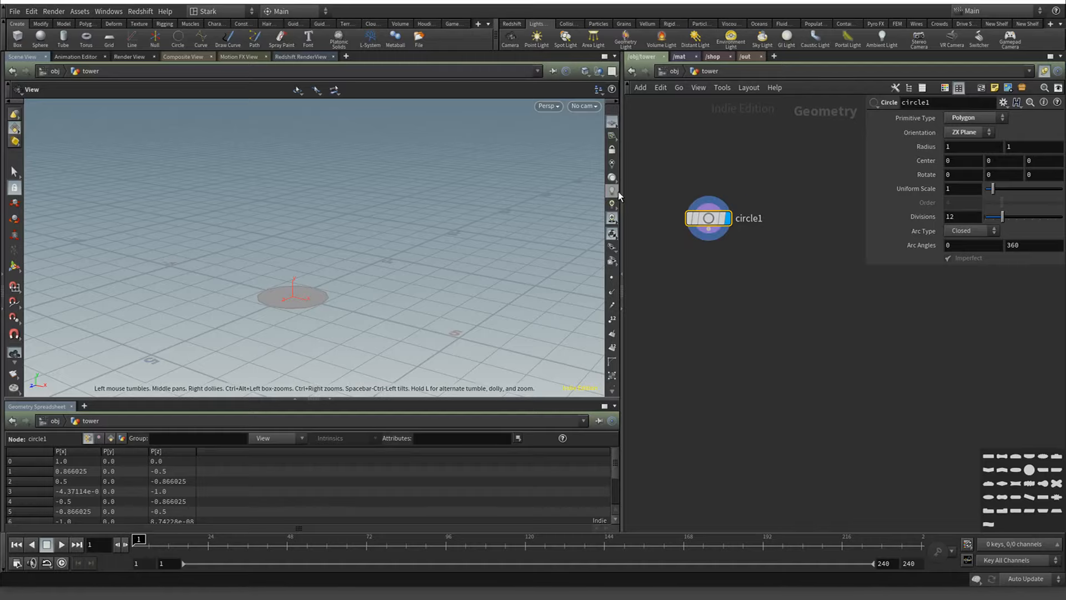
{"action": "left_click_drag", "start_coordinate": [621, 192], "coordinate": [375, 219]}
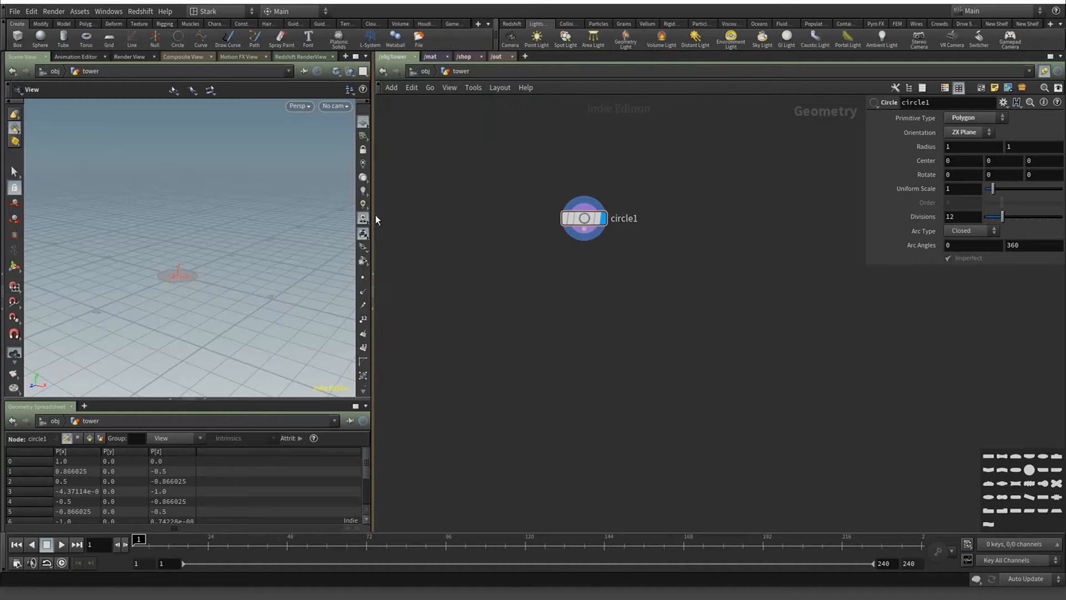
{"action": "left_click_drag", "start_coordinate": [584, 222], "coordinate": [469, 207]}
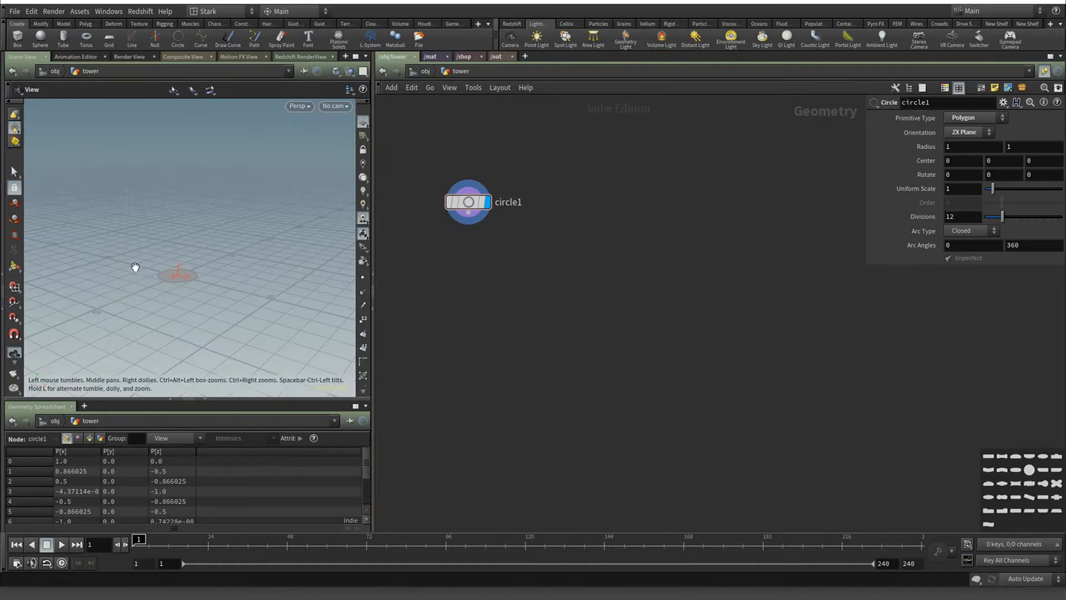
{"action": "scroll", "coordinate": [142, 266], "scroll_direction": "up", "scroll_amount": 3}
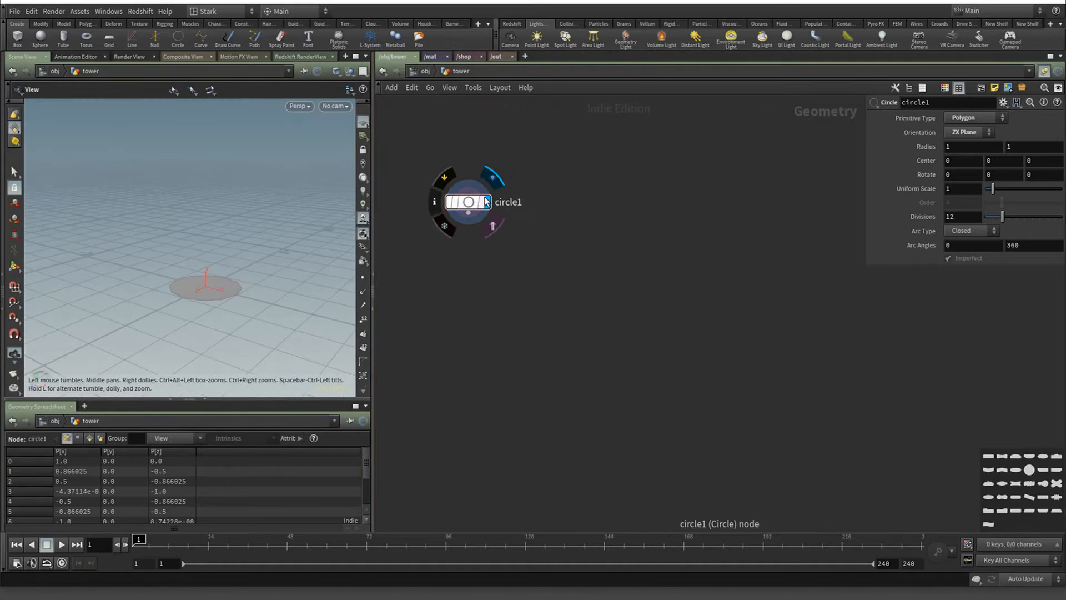
{"action": "left_click", "coordinate": [492, 225]}
{"action": "left_click_drag", "start_coordinate": [469, 205], "coordinate": [479, 206]}
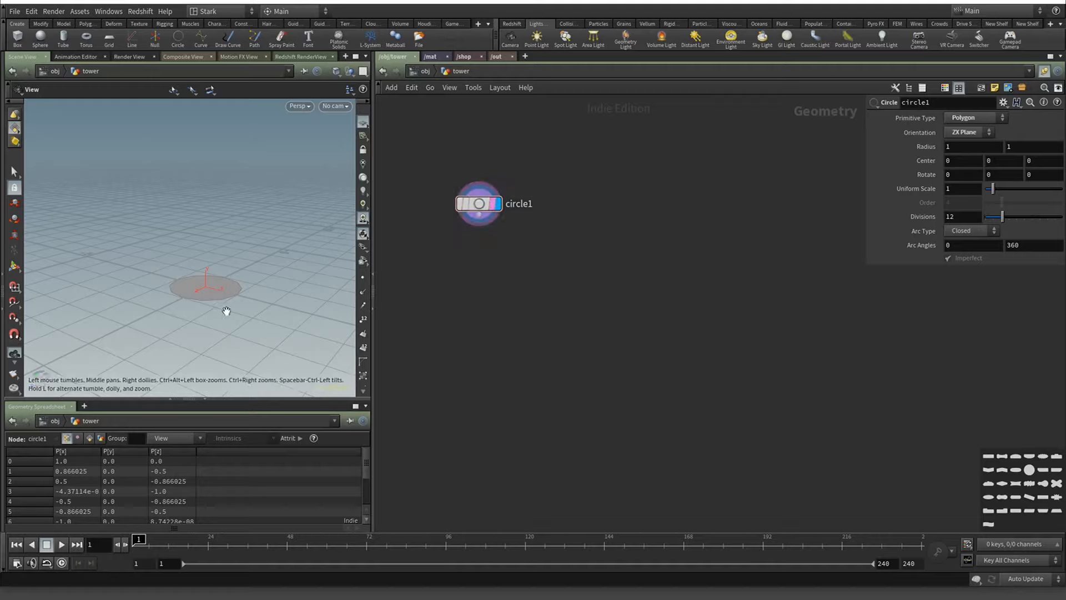
Show the circle's point numbers in the viewport and hide the reference grid
{"action": "scroll", "coordinate": [200, 309], "scroll_direction": "up", "scroll_amount": 5}
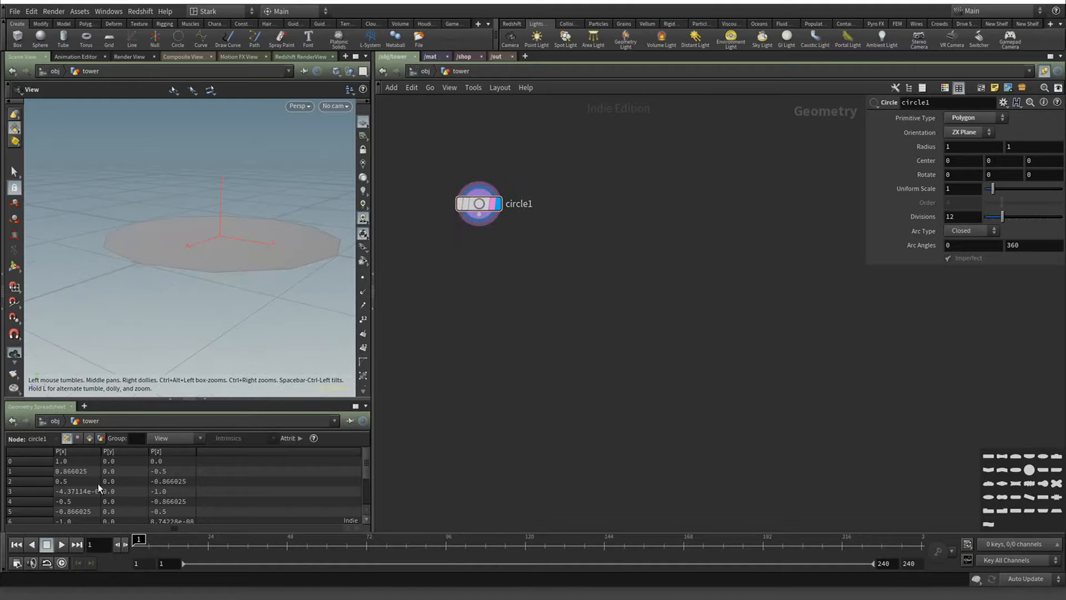
{"action": "left_click", "coordinate": [363, 320]}
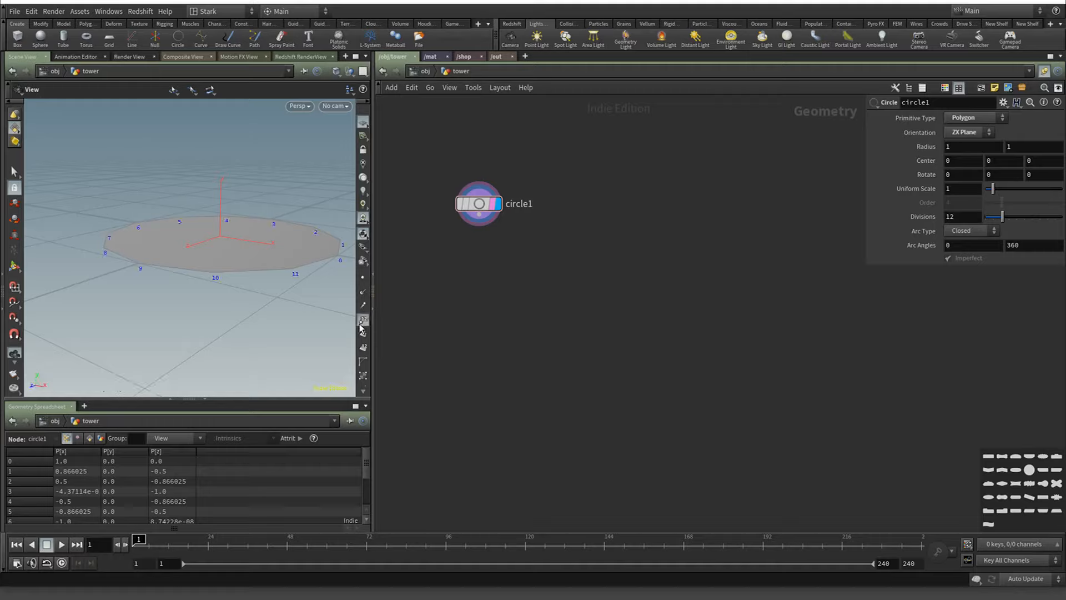
{"action": "left_click_drag", "start_coordinate": [311, 317], "coordinate": [273, 300], "text": "alt"}
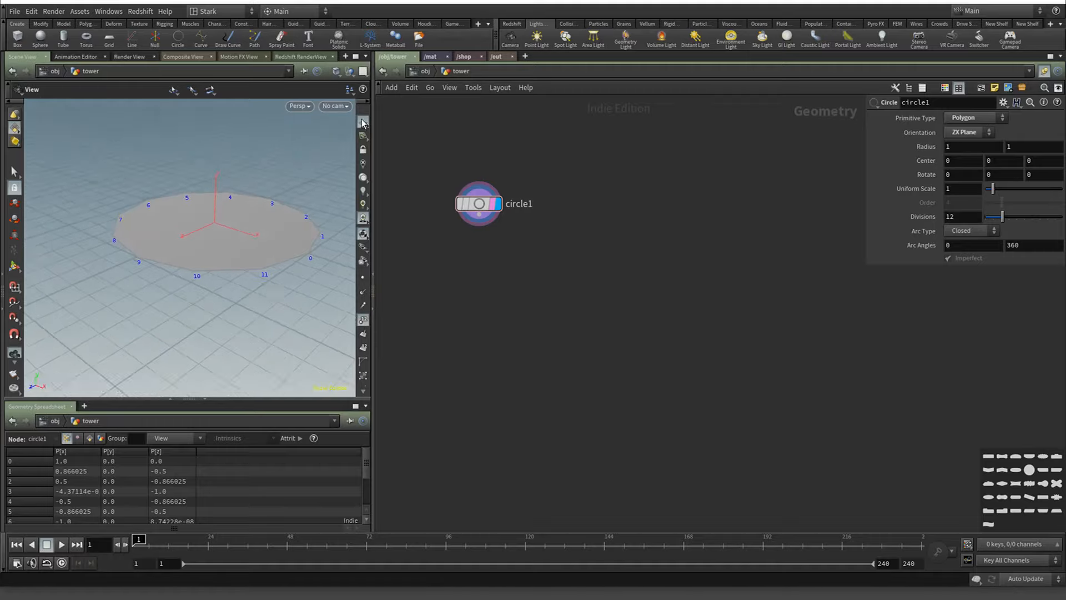
{"action": "left_click", "coordinate": [362, 123]}
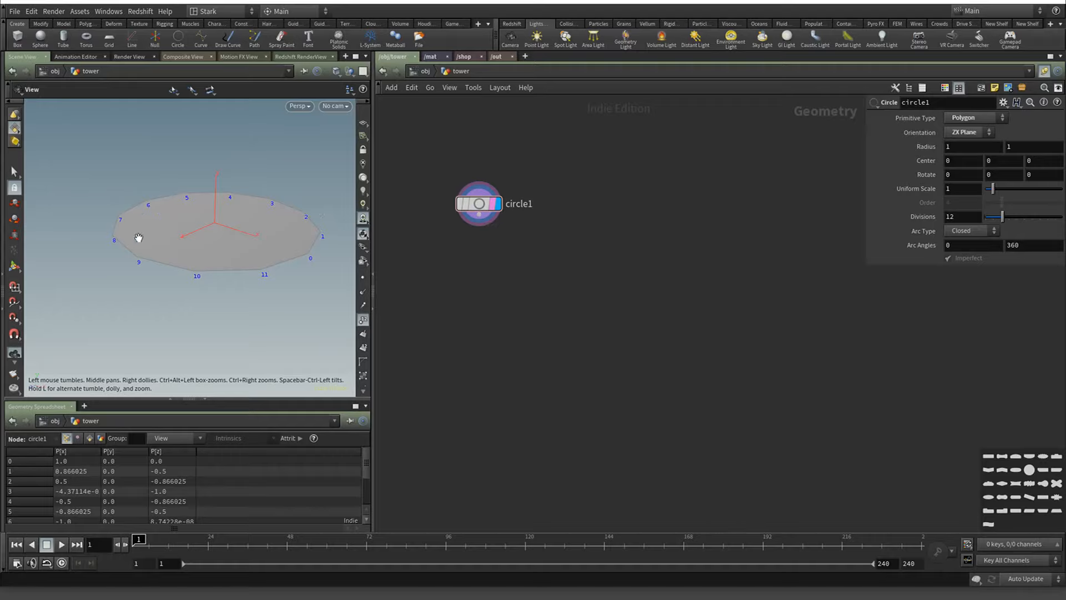
Add a PolyFrame node wired from circle1, display its result and place it directly beneath the circle node
{"action": "mouse_move", "coordinate": [481, 212]}
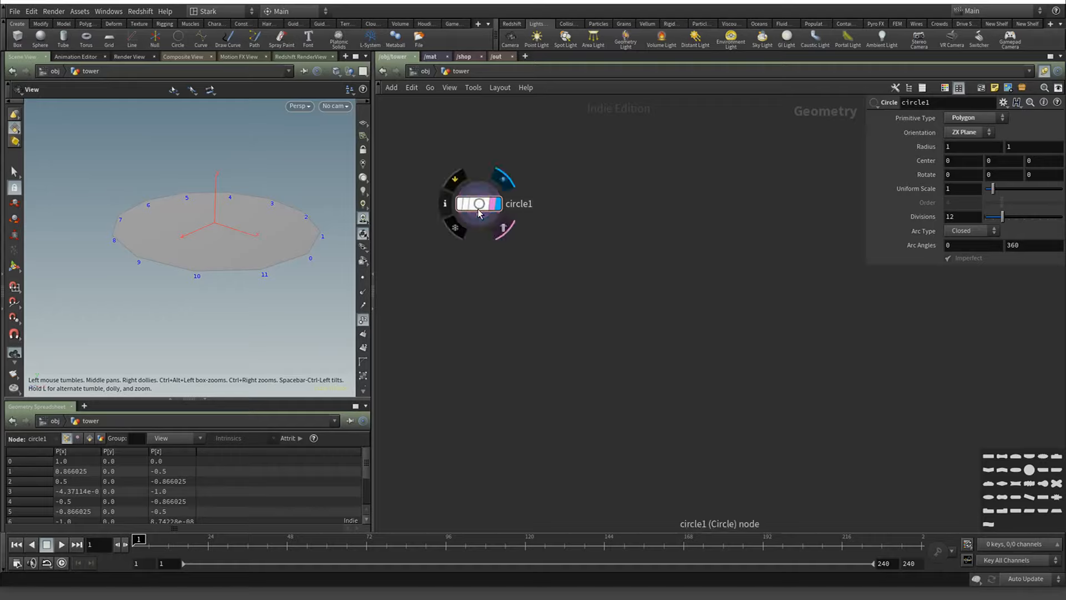
{"action": "left_click_drag", "start_coordinate": [481, 213], "coordinate": [577, 194]}
{"action": "key", "text": "Tab"}
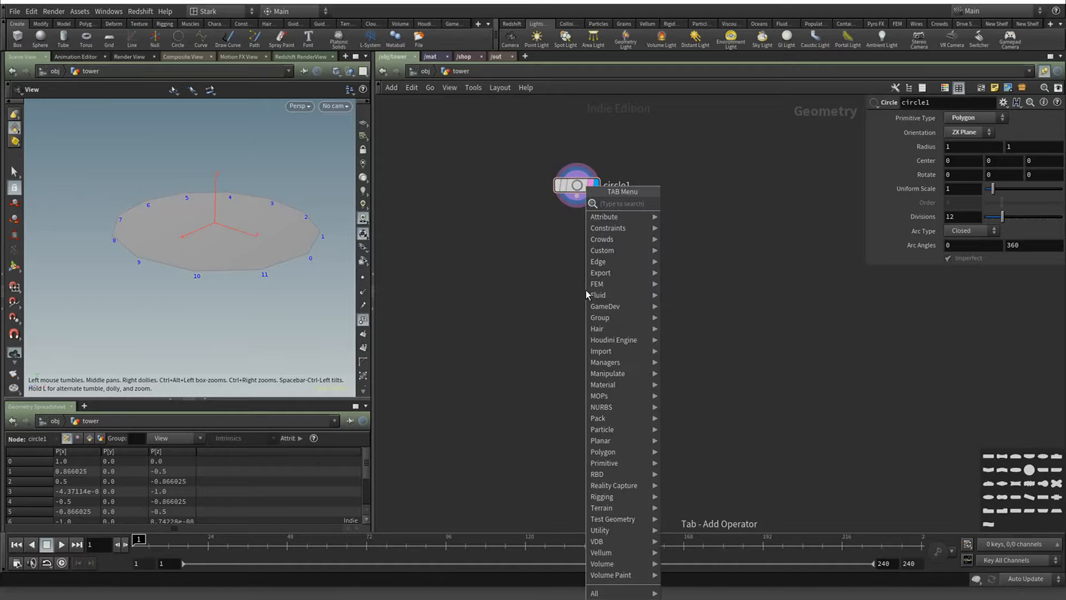
{"action": "type", "text": "poly"}
{"action": "type", "text": "frame"}
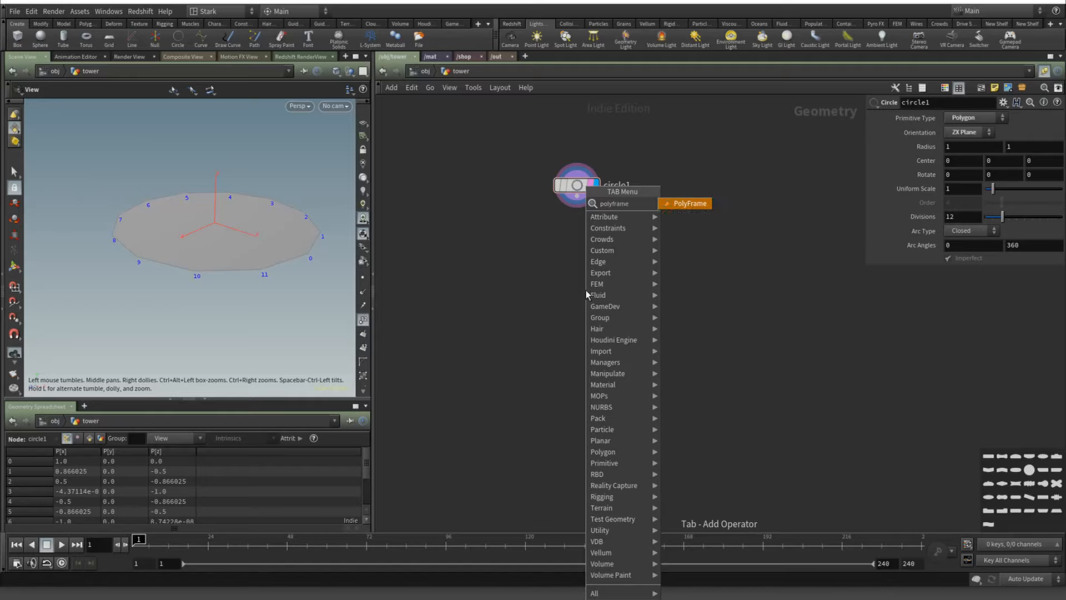
{"action": "key", "text": "Return"}
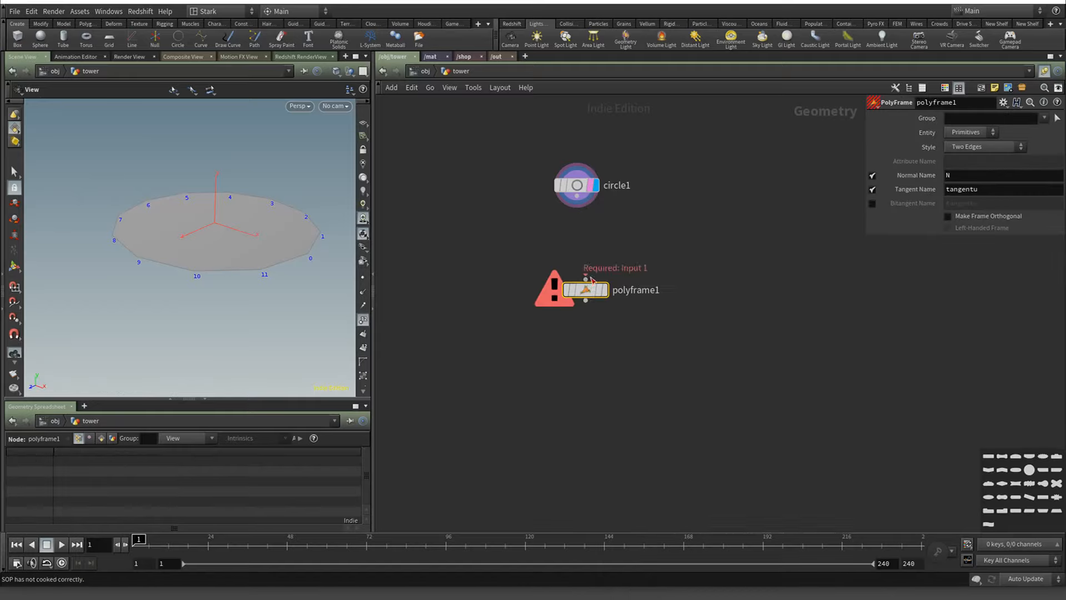
{"action": "left_click", "coordinate": [586, 294]}
{"action": "mouse_move", "coordinate": [604, 291]}
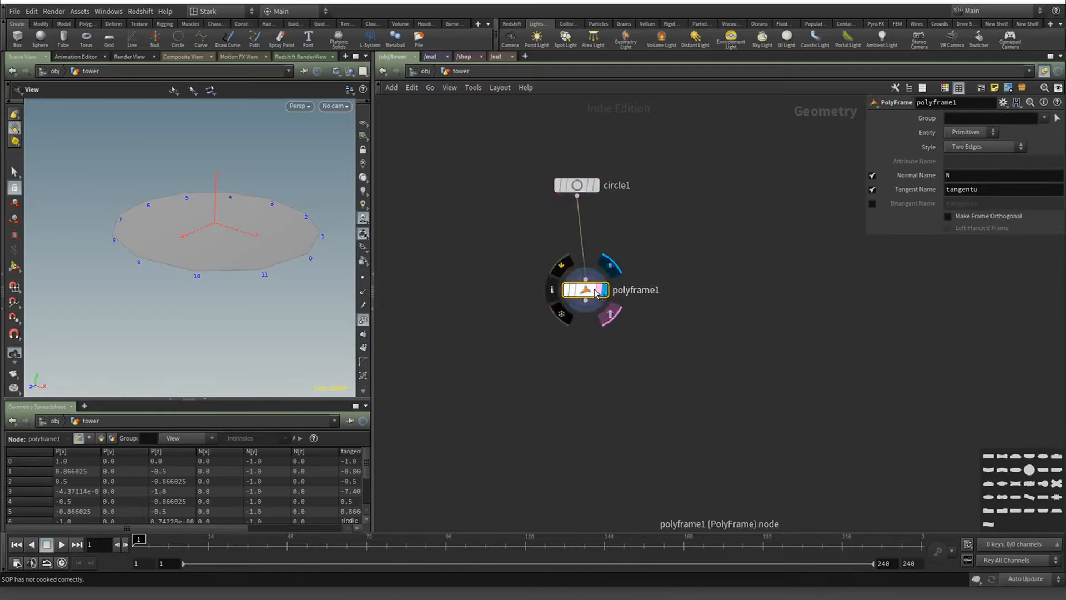
{"action": "left_click_drag", "start_coordinate": [590, 292], "coordinate": [581, 236]}
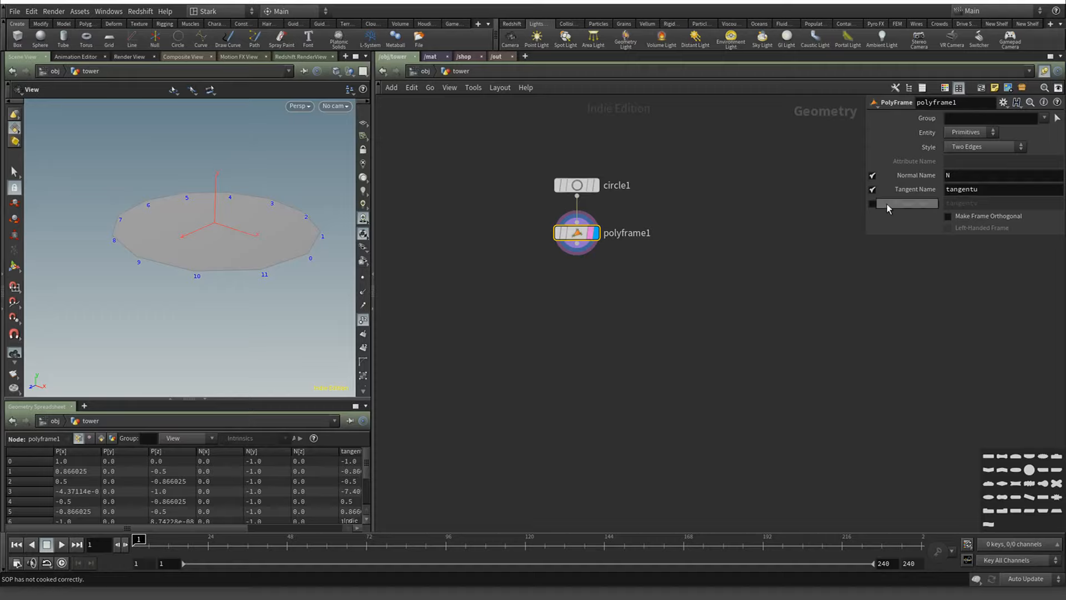
Disable the PolyFrame's Normal Name output and set its Tangent Name to N
{"action": "left_click", "coordinate": [873, 176]}
{"action": "double_click", "coordinate": [971, 189]}
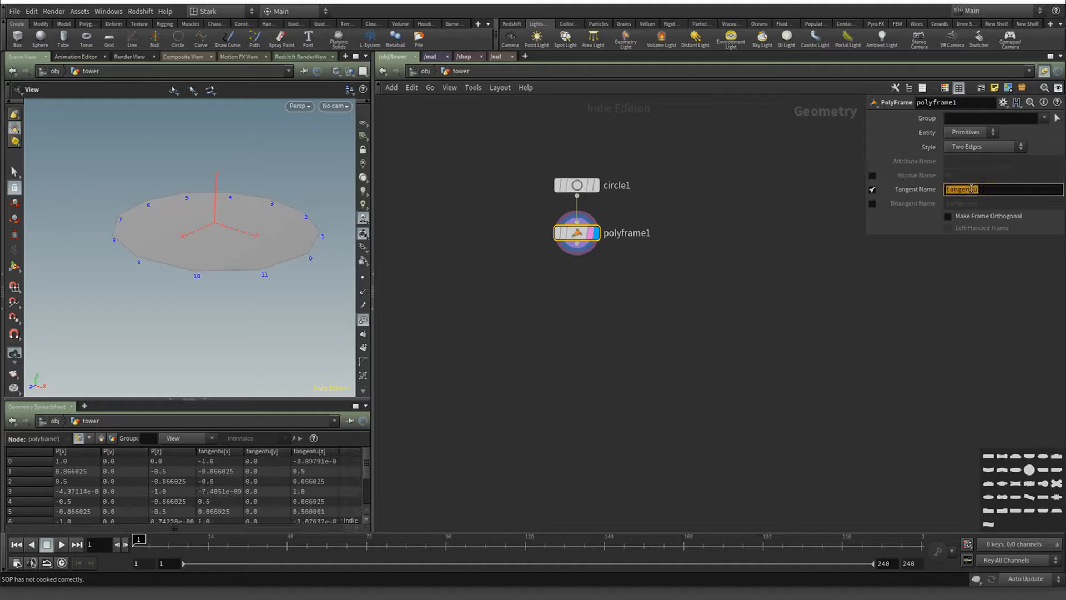
{"action": "type", "text": "N"}
{"action": "key", "text": "Return"}
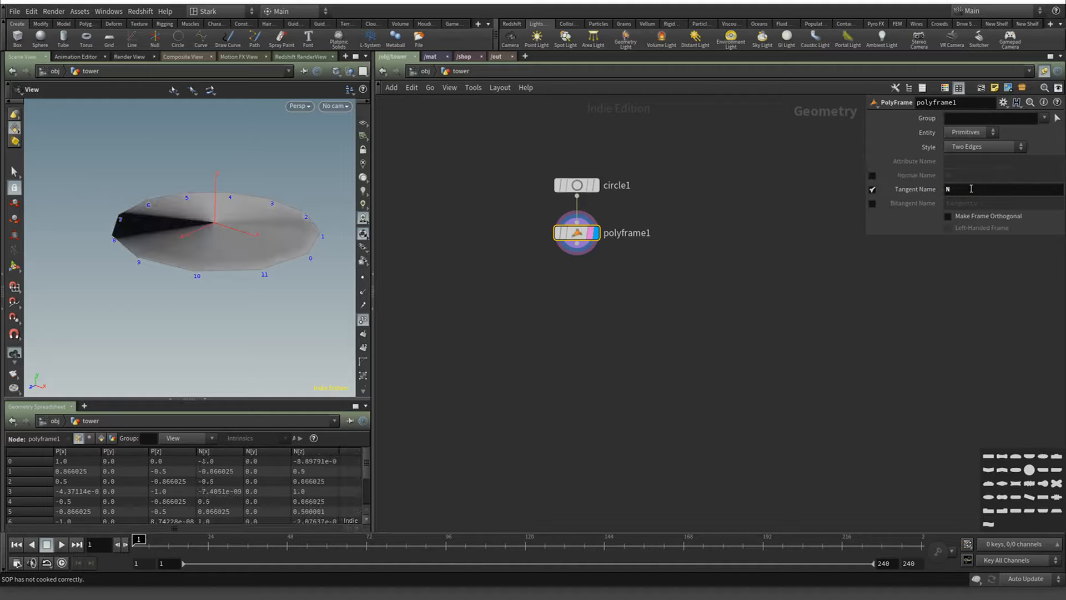
Show the point normals in the viewport instead of the point numbers, inspect their direction around the circle and bring back the reference grid
{"action": "left_click", "coordinate": [363, 291]}
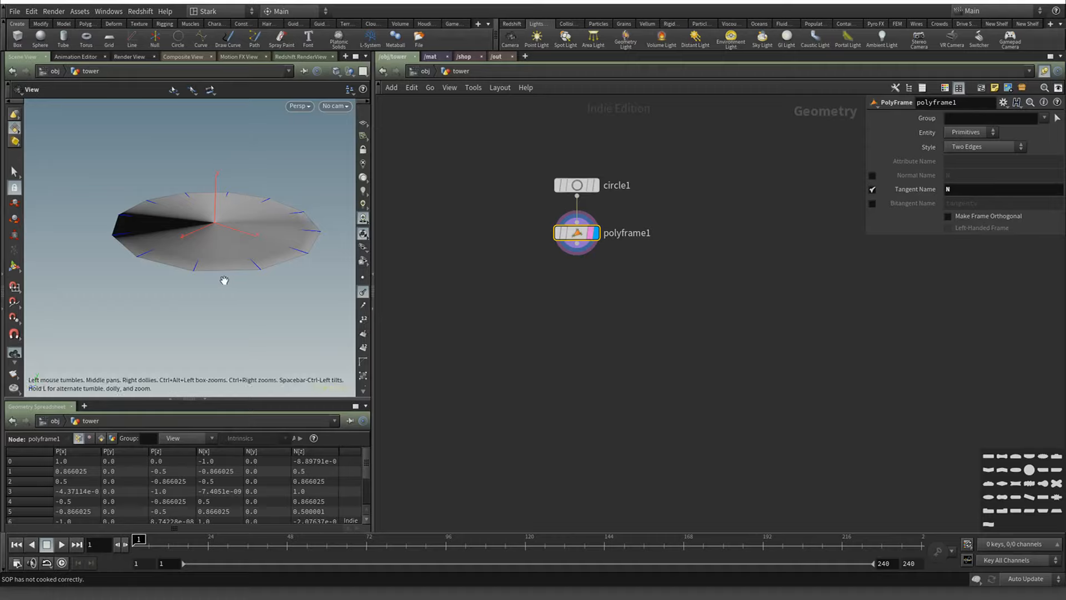
{"action": "left_click_drag", "start_coordinate": [222, 280], "coordinate": [283, 286]}
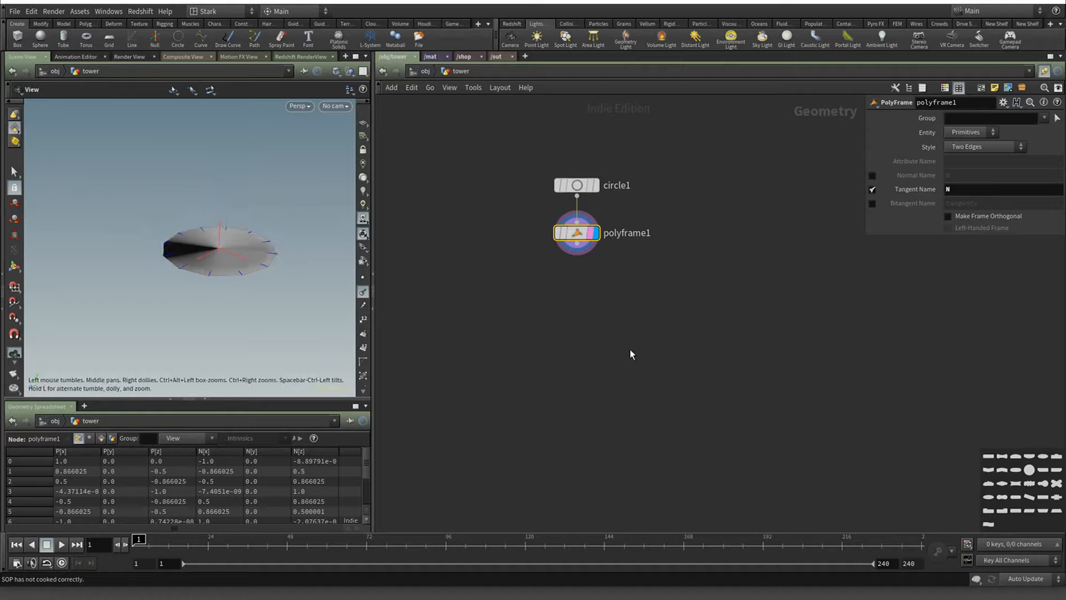
{"action": "middle_click_drag", "start_coordinate": [627, 355], "coordinate": [696, 346]}
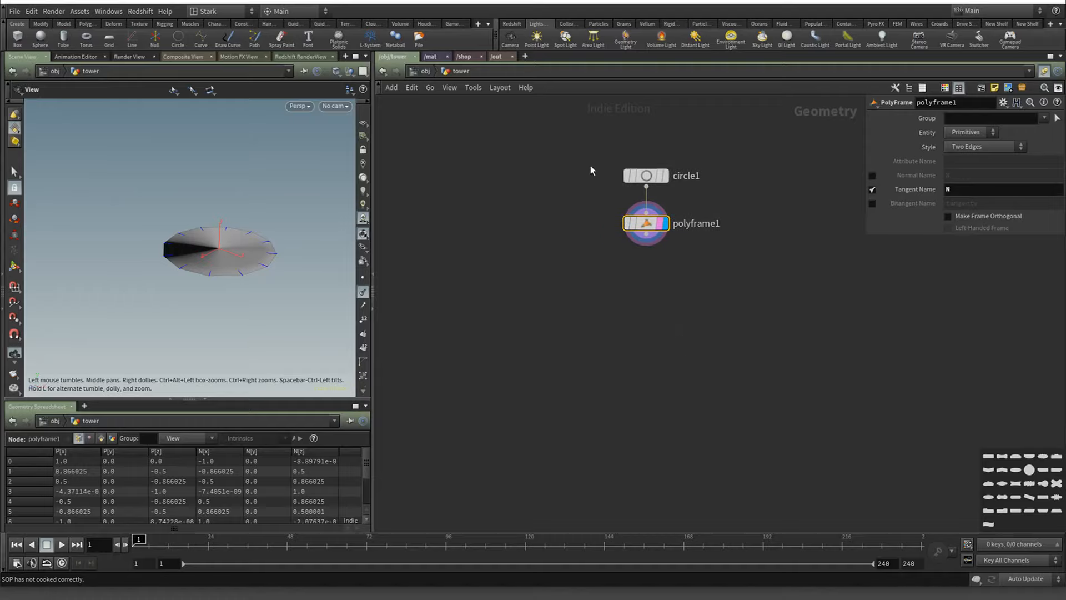
{"action": "left_click_drag", "start_coordinate": [278, 255], "coordinate": [265, 299]}
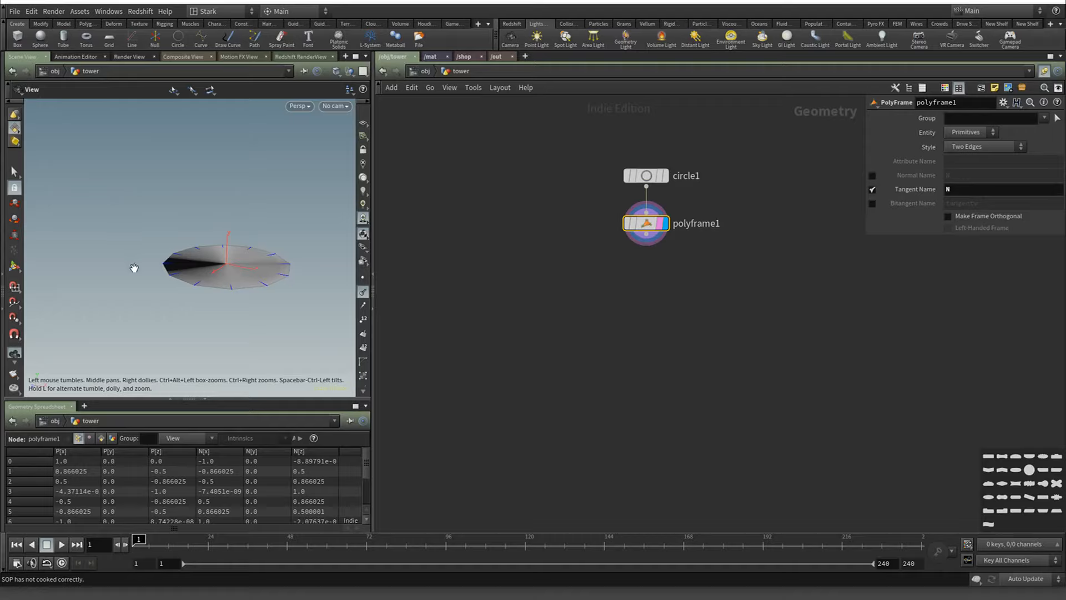
{"action": "left_click_drag", "start_coordinate": [283, 226], "coordinate": [289, 183]}
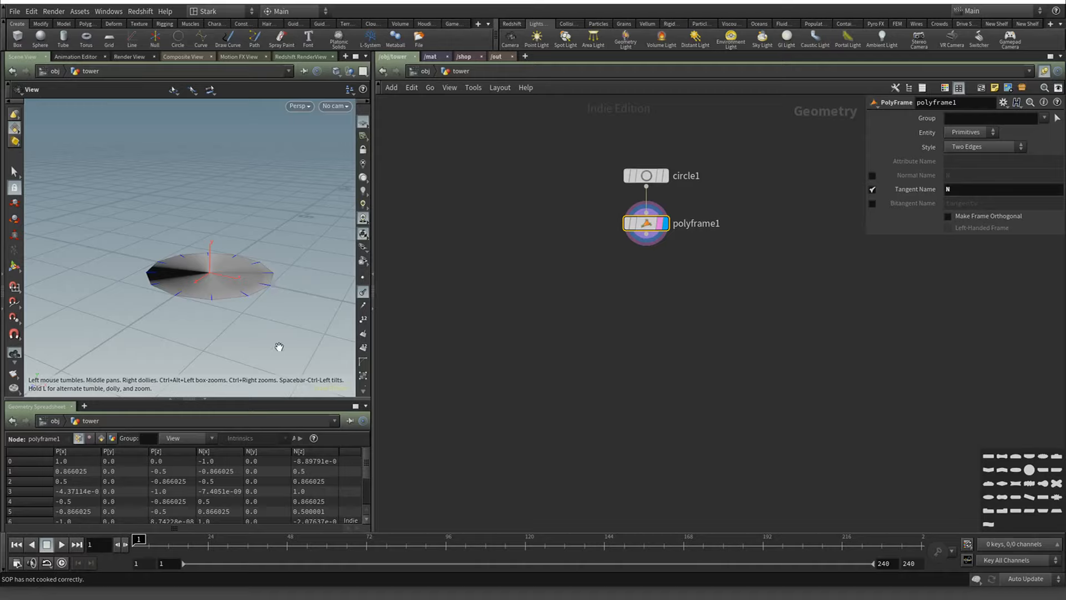
Set circle1's Divisions to 24 and move polyframe1 slightly closer beneath it
{"action": "mouse_move", "coordinate": [645, 177]}
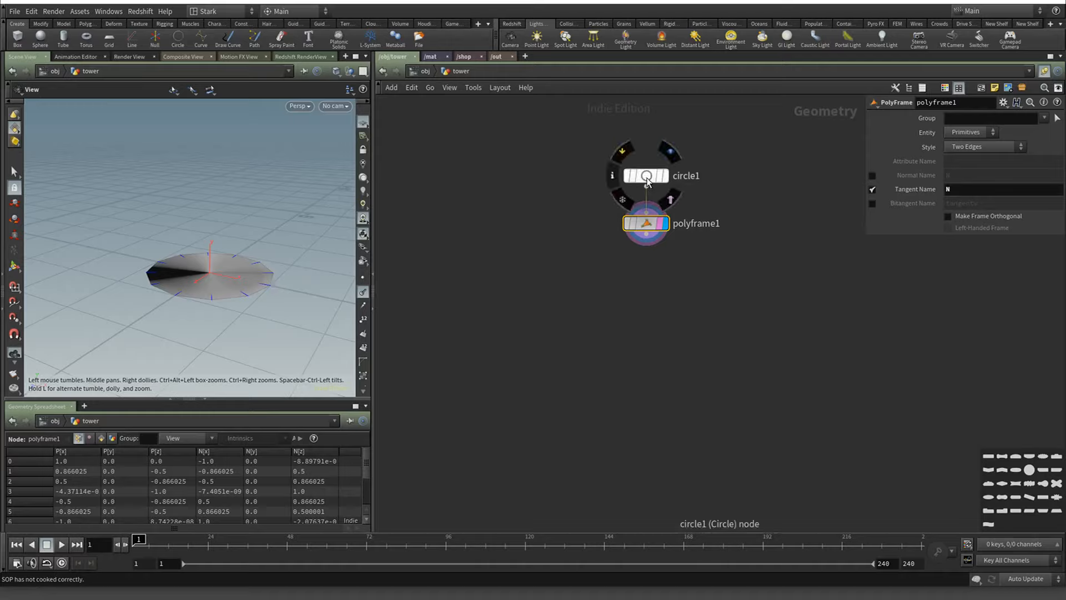
{"action": "left_click", "coordinate": [647, 177]}
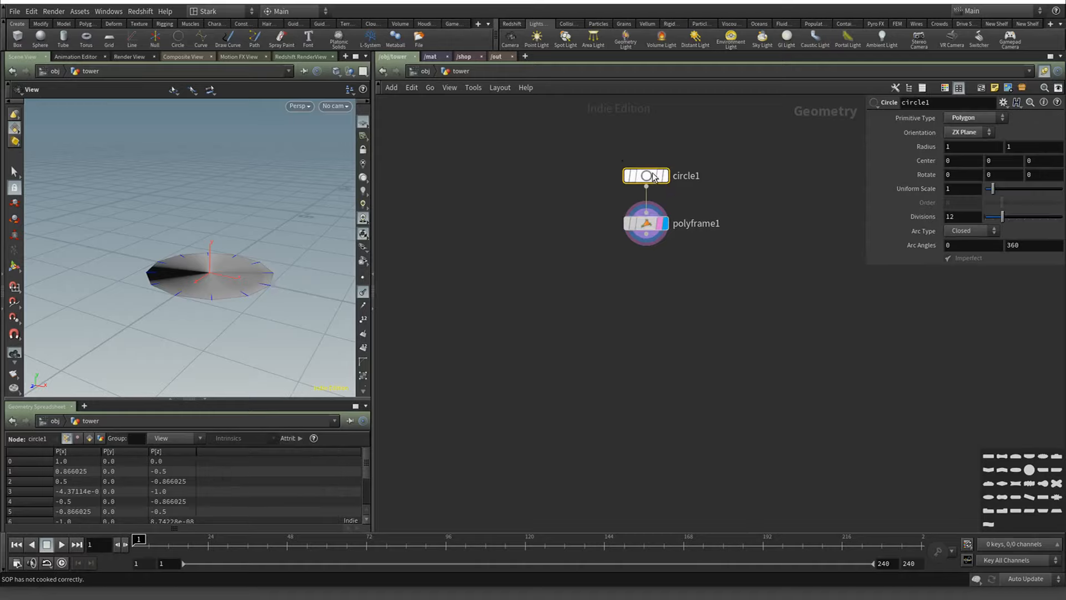
{"action": "left_click", "coordinate": [974, 216]}
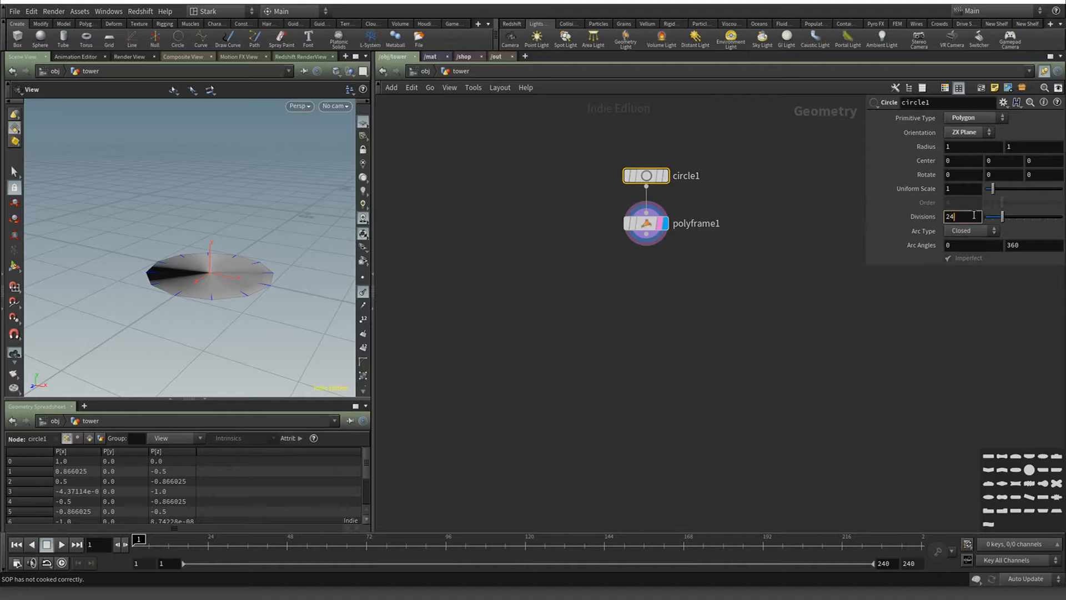
{"action": "key", "text": "Return"}
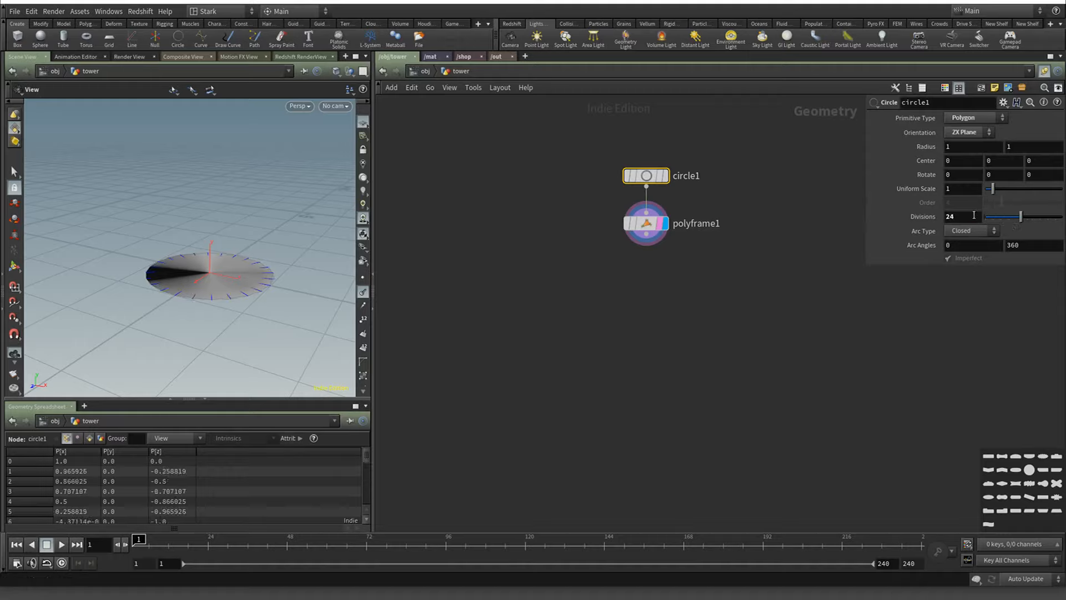
{"action": "left_click_drag", "start_coordinate": [648, 226], "coordinate": [649, 221]}
{"action": "left_click", "coordinate": [649, 221]}
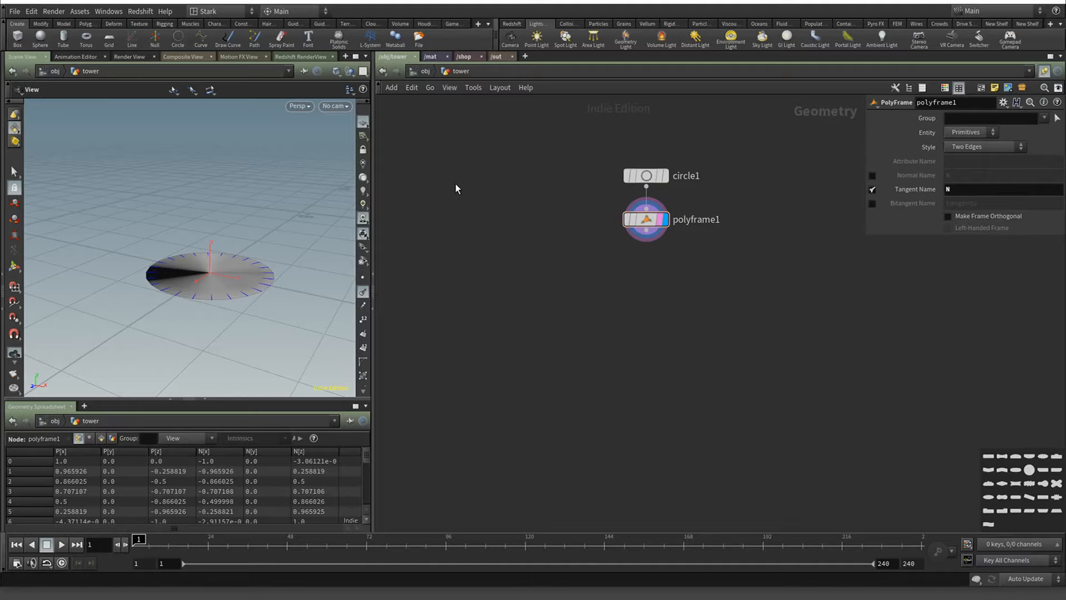
{"action": "key", "text": "Tab"}
{"action": "type", "text": "bo"}
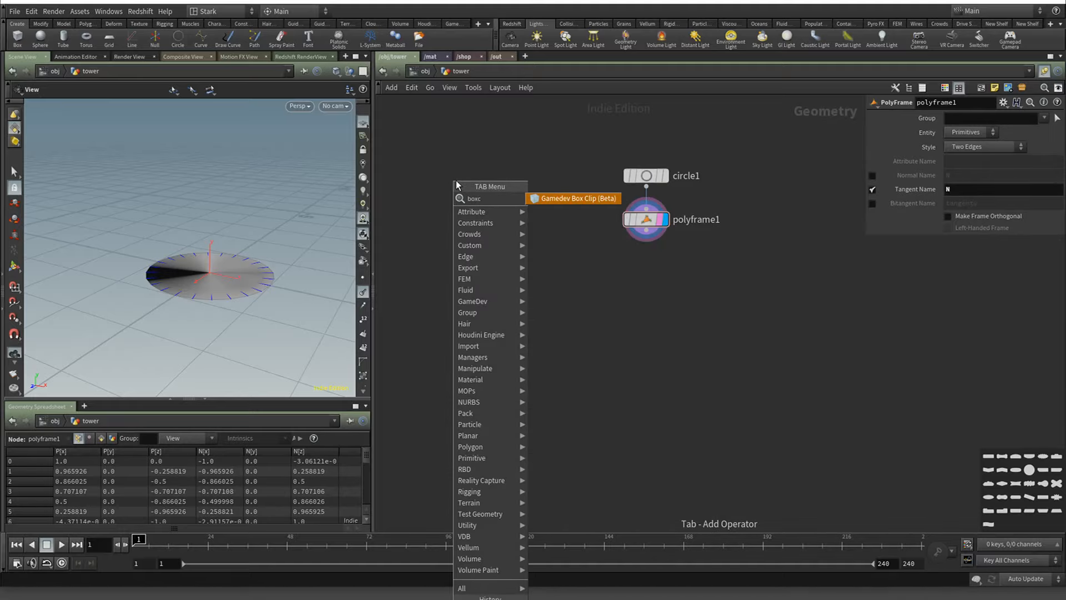
{"action": "type", "text": "x"}
{"action": "key", "text": "Return"}
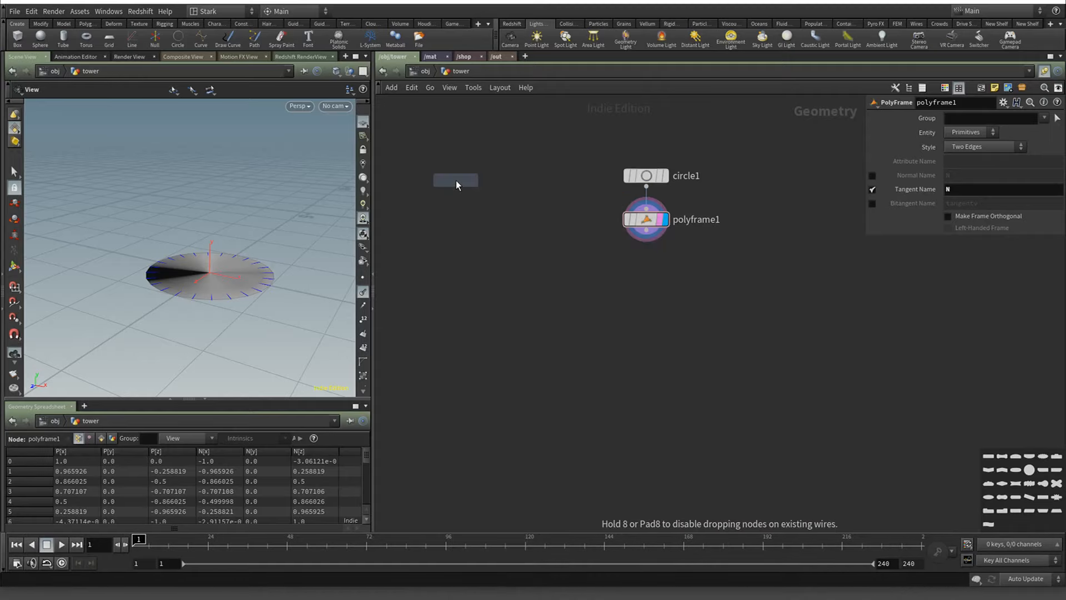
{"action": "left_click", "coordinate": [455, 181]}
{"action": "key", "text": "Delete"}
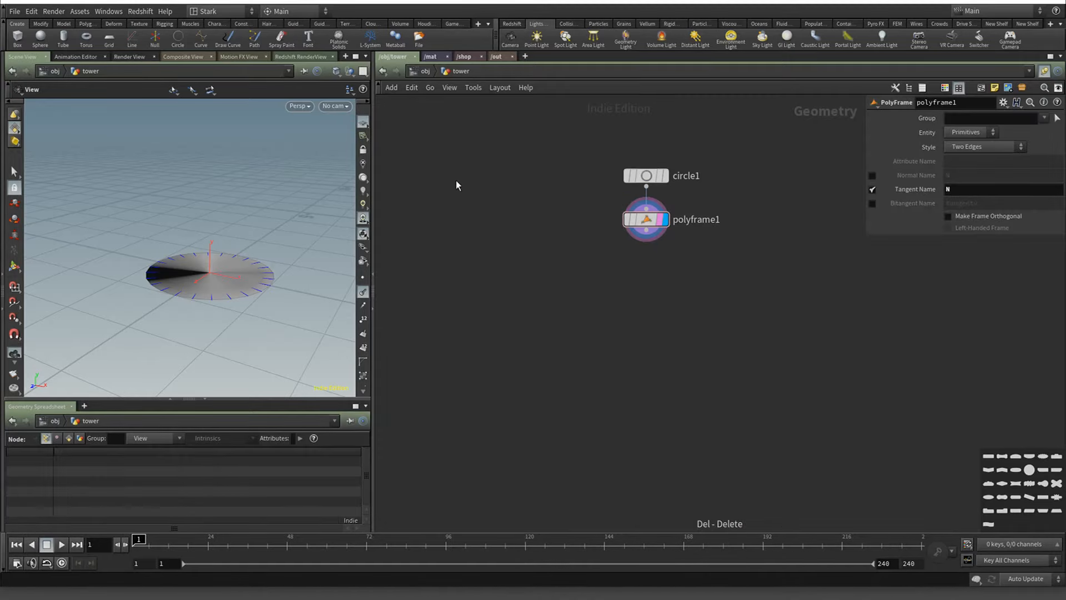
Add a Grid node beside circle1 and display its result
{"action": "key", "text": "Tab"}
{"action": "type", "text": "grid"}
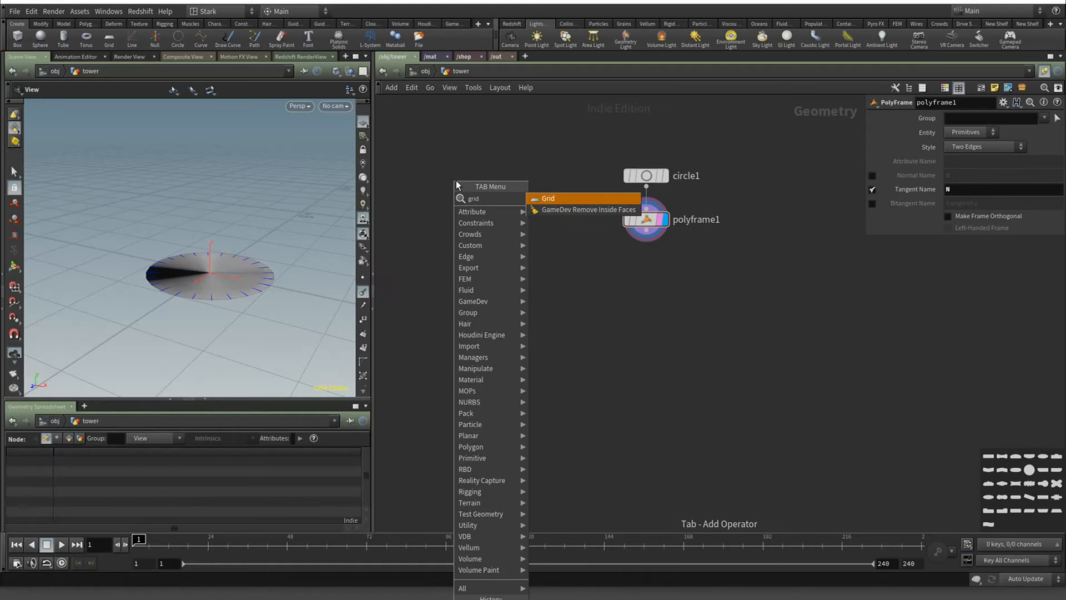
{"action": "key", "text": "Return"}
{"action": "left_click", "coordinate": [455, 181]}
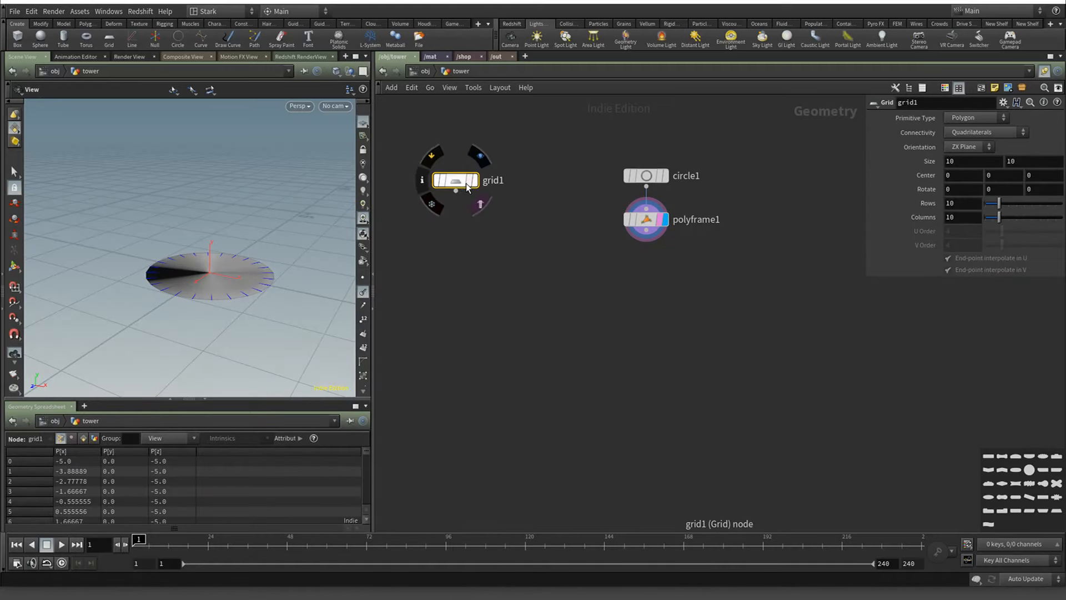
{"action": "left_click", "coordinate": [467, 182]}
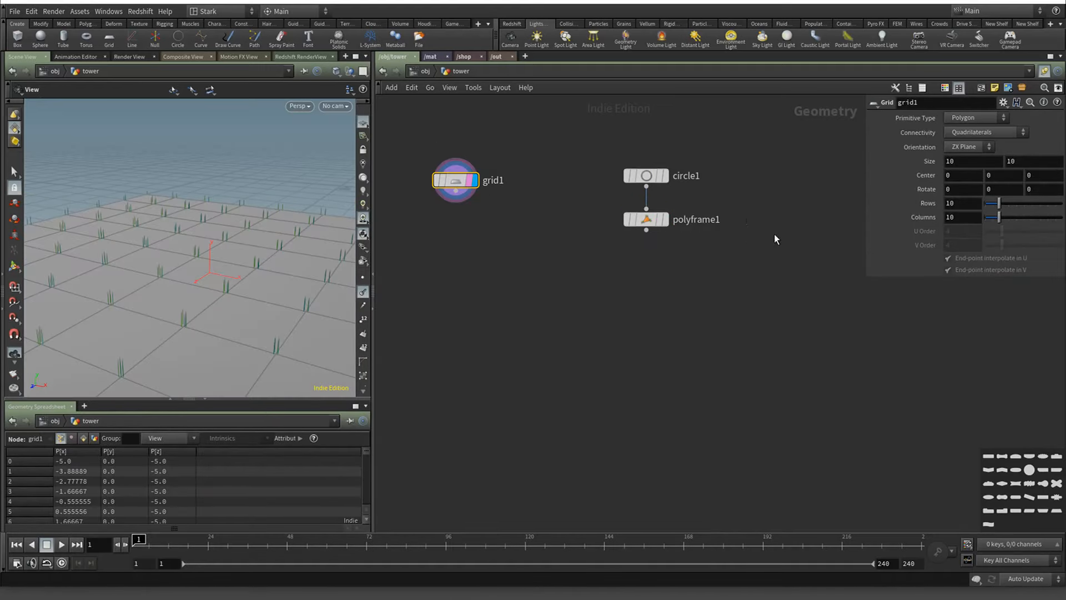
Set grid1's size to .25 by .25
{"action": "double_click", "coordinate": [981, 163]}
{"action": "type", "text": ".25"}
{"action": "key", "text": "Tab"}
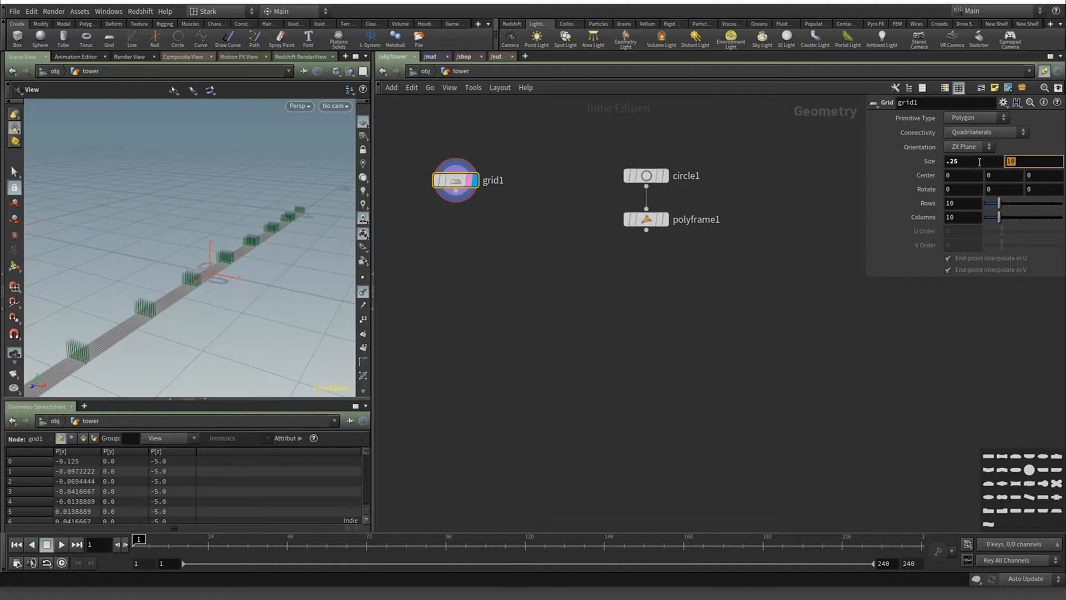
{"action": "type", "text": ".25"}
{"action": "key", "text": "Return"}
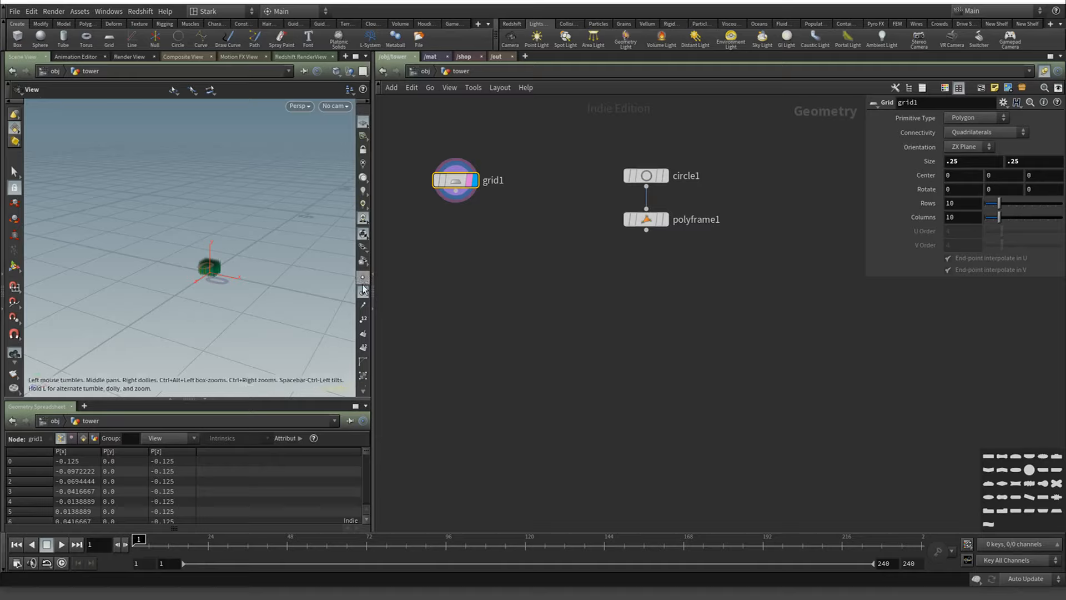
Orient grid1 to the YZ Plane and reduce it to 2 rows and 2 columns
{"action": "left_click", "coordinate": [965, 143]}
{"action": "left_click", "coordinate": [964, 169]}
{"action": "scroll", "coordinate": [214, 291], "scroll_direction": "up", "scroll_amount": 3}
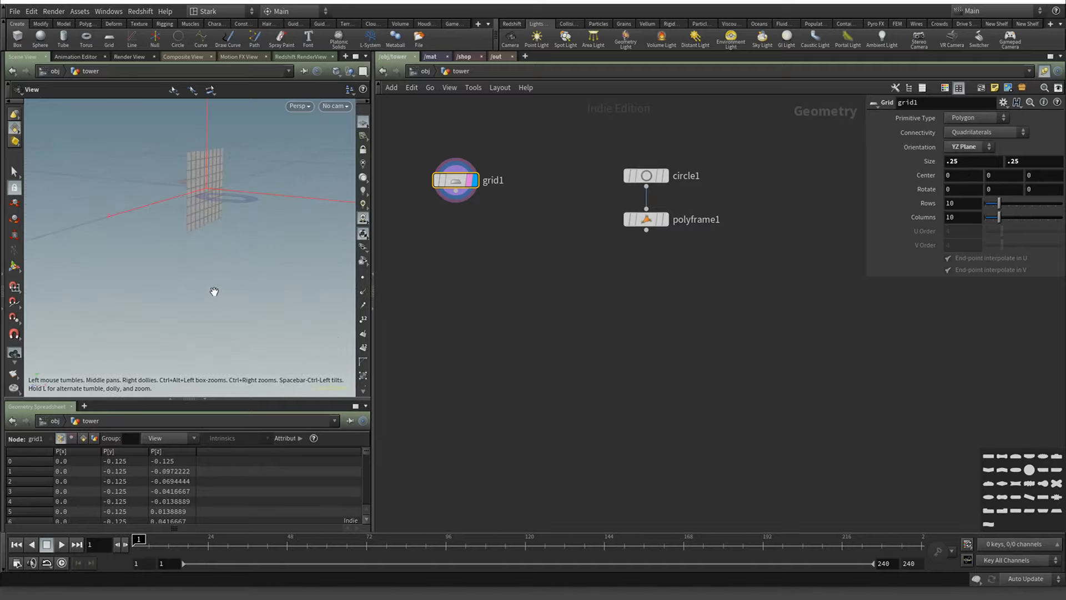
{"action": "left_click", "coordinate": [962, 203]}
{"action": "type", "text": "2"}
{"action": "key", "text": "Return"}
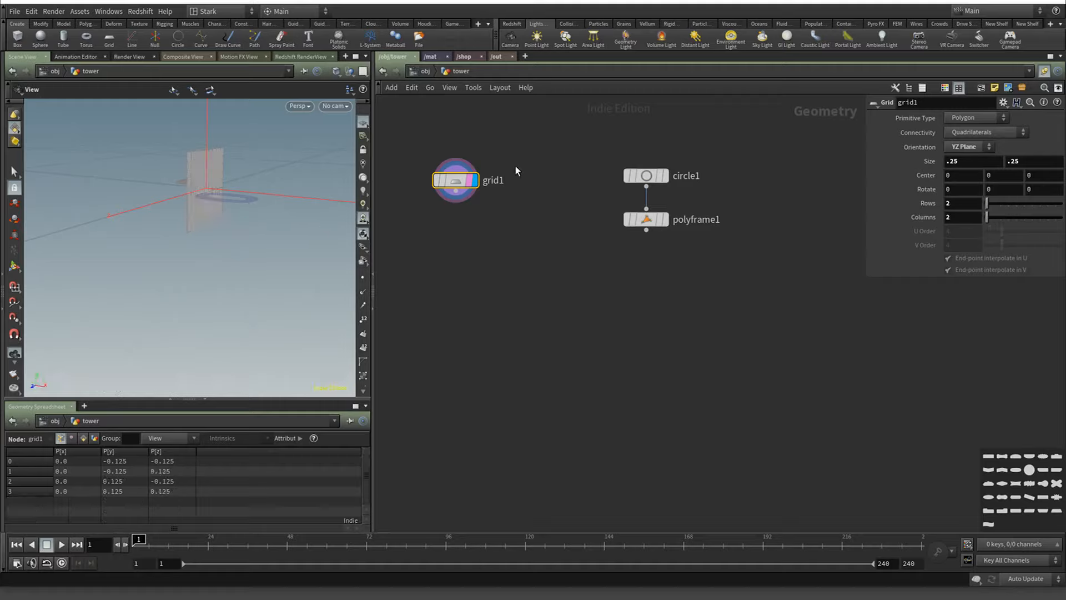
Drive grid1's Center Y with a relative reference to its second size value divided by two, ch("sizey")/2
{"action": "key", "text": "g"}
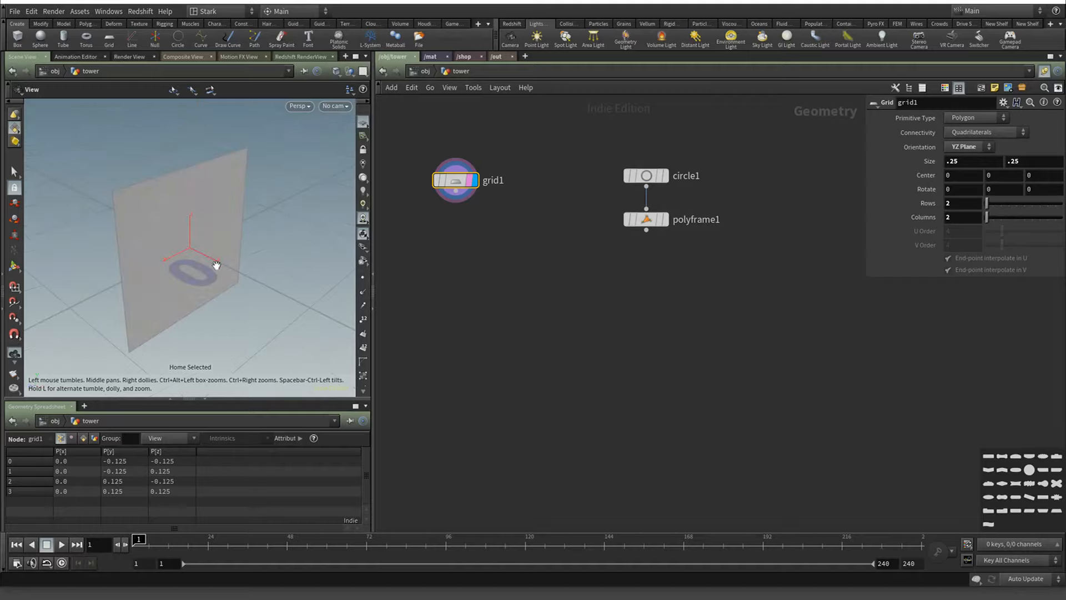
{"action": "left_click_drag", "start_coordinate": [216, 265], "coordinate": [210, 251]}
{"action": "scroll", "coordinate": [210, 251], "scroll_direction": "down", "scroll_amount": 2}
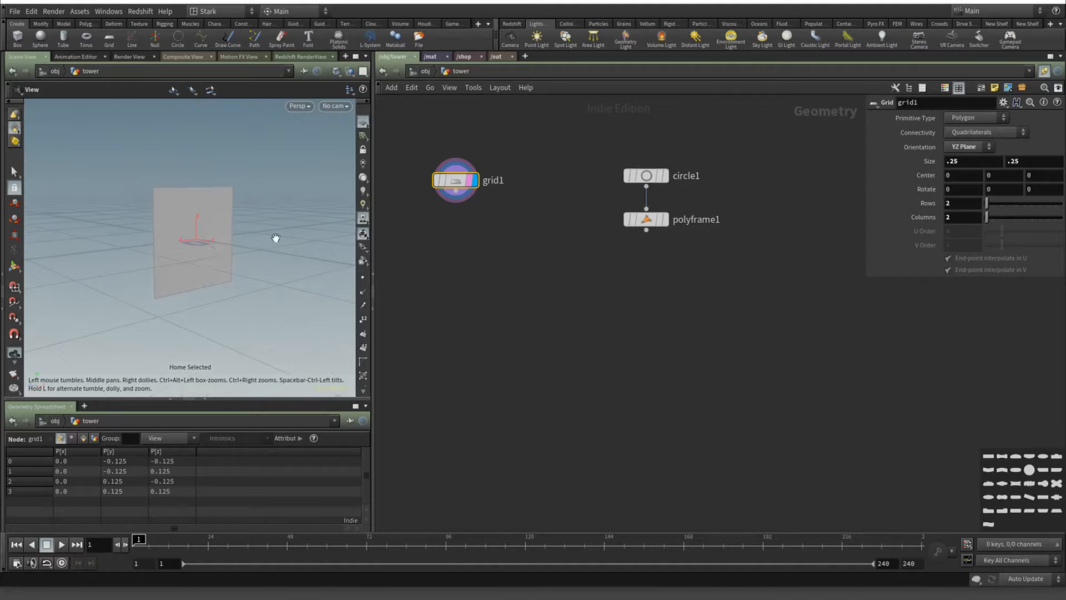
{"action": "right_click", "coordinate": [1027, 162]}
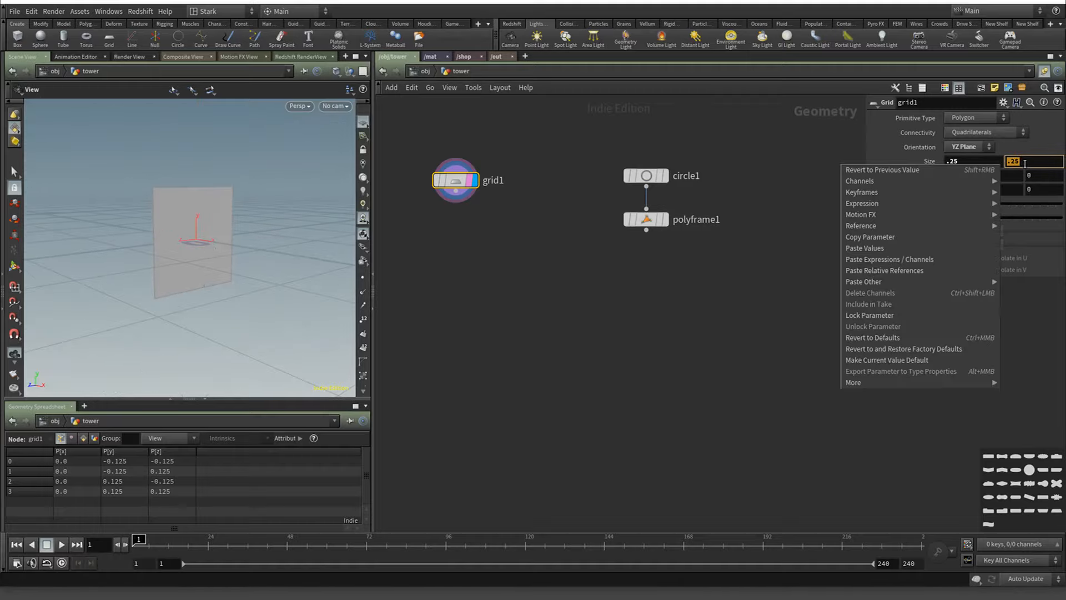
{"action": "left_click", "coordinate": [962, 237]}
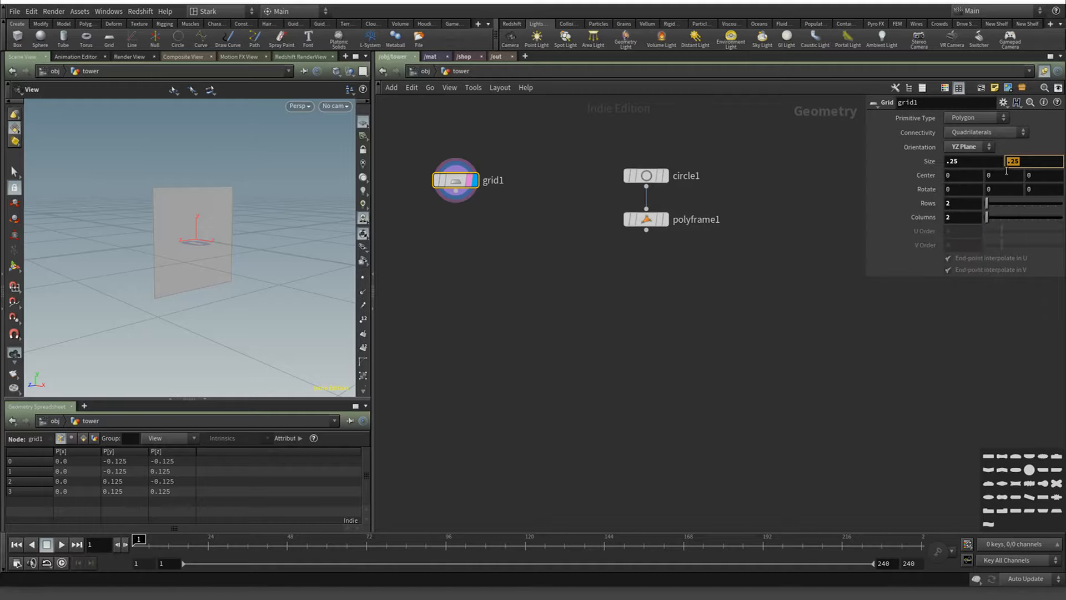
{"action": "left_click", "coordinate": [1005, 176]}
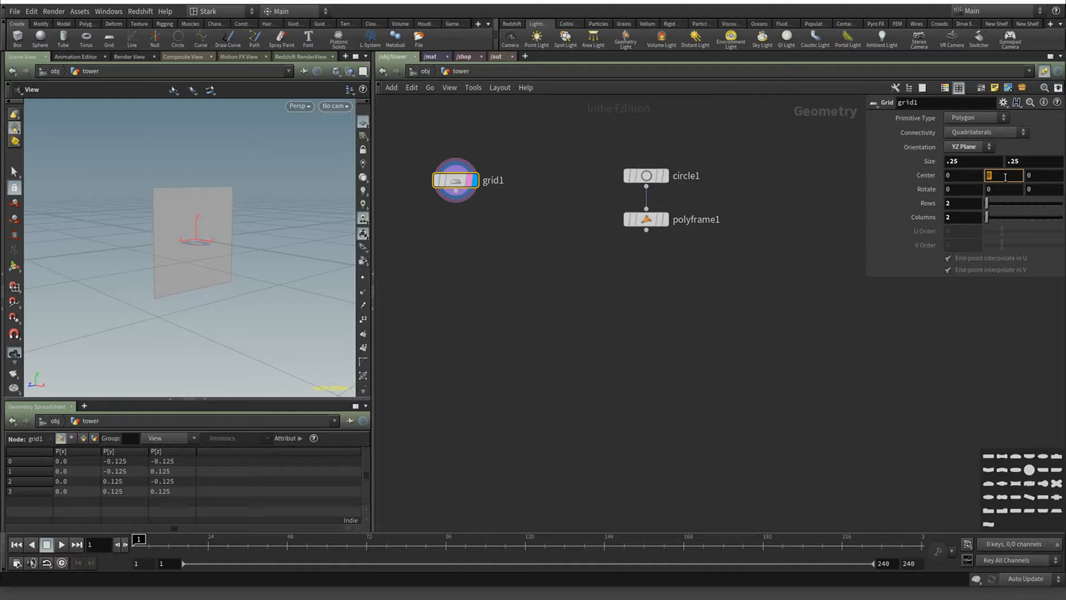
{"action": "right_click", "coordinate": [1006, 177]}
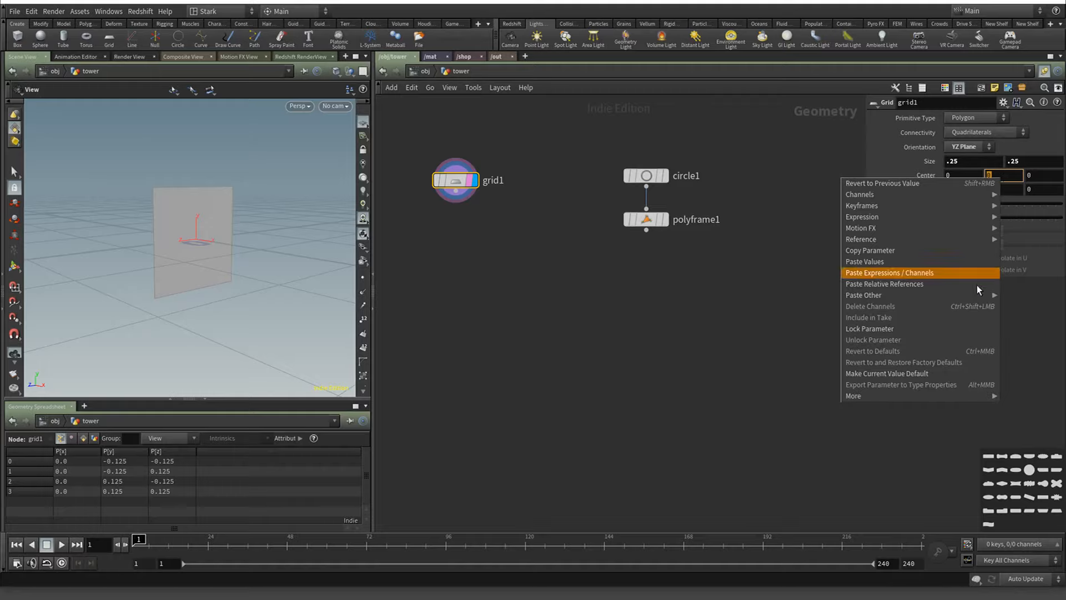
{"action": "left_click", "coordinate": [946, 284]}
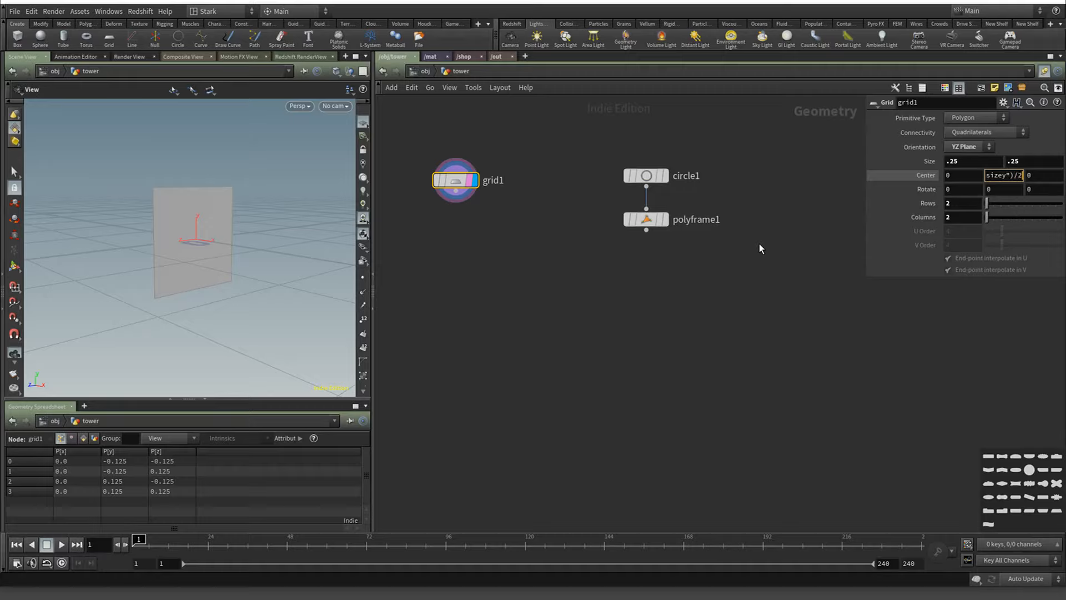
{"action": "key", "text": "Return"}
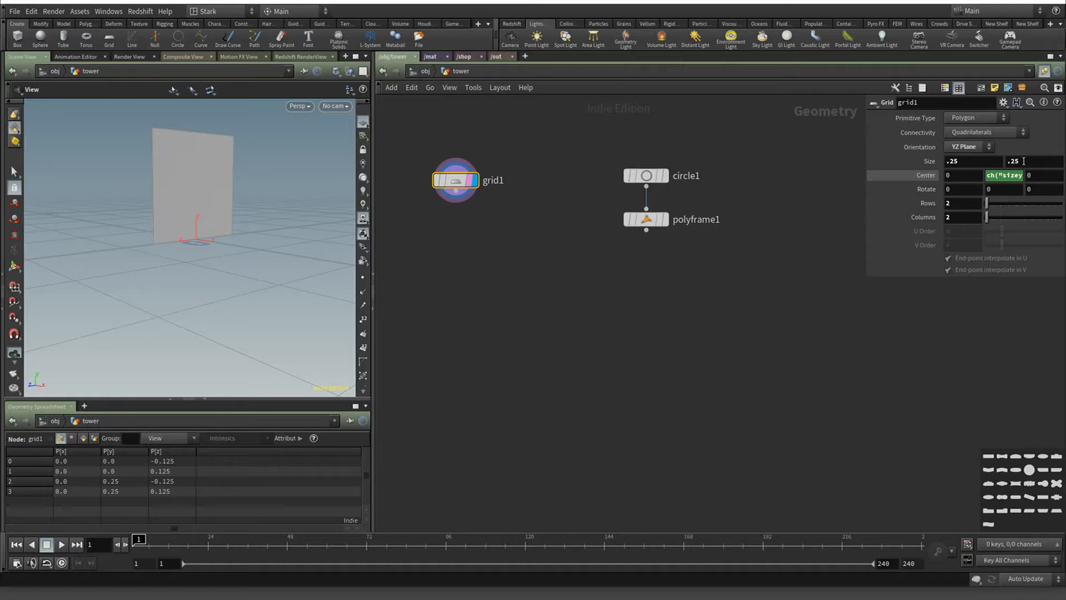
Try another value for grid1's second size component to test the center expression, and undo the change
{"action": "middle_click_drag", "start_coordinate": [1023, 161], "coordinate": [1004, 161]}
{"action": "key", "text": "ctrl+z"}
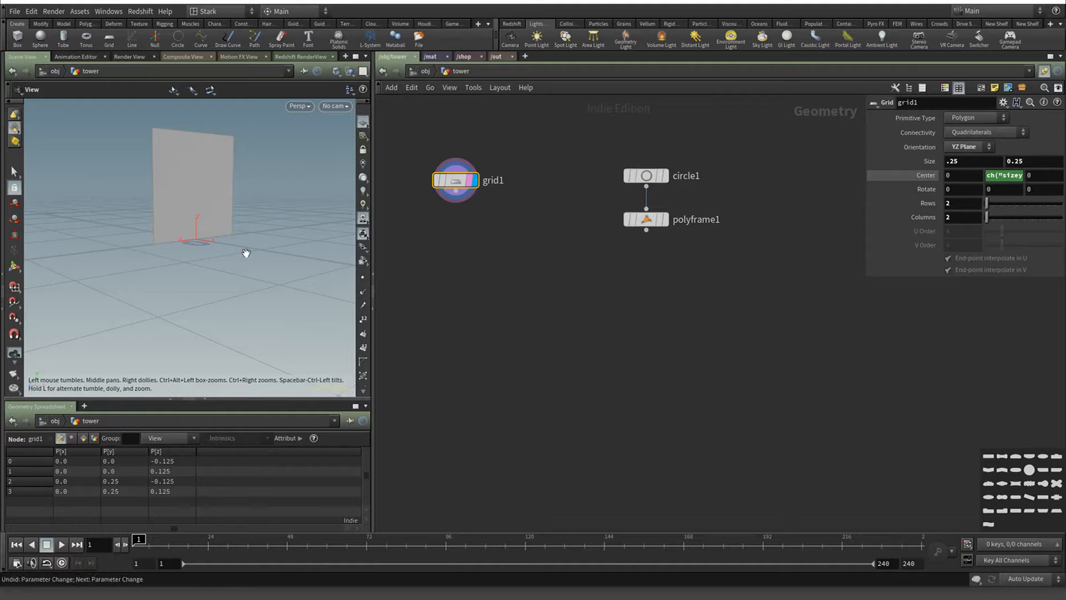
{"action": "left_click_drag", "start_coordinate": [219, 237], "coordinate": [214, 240]}
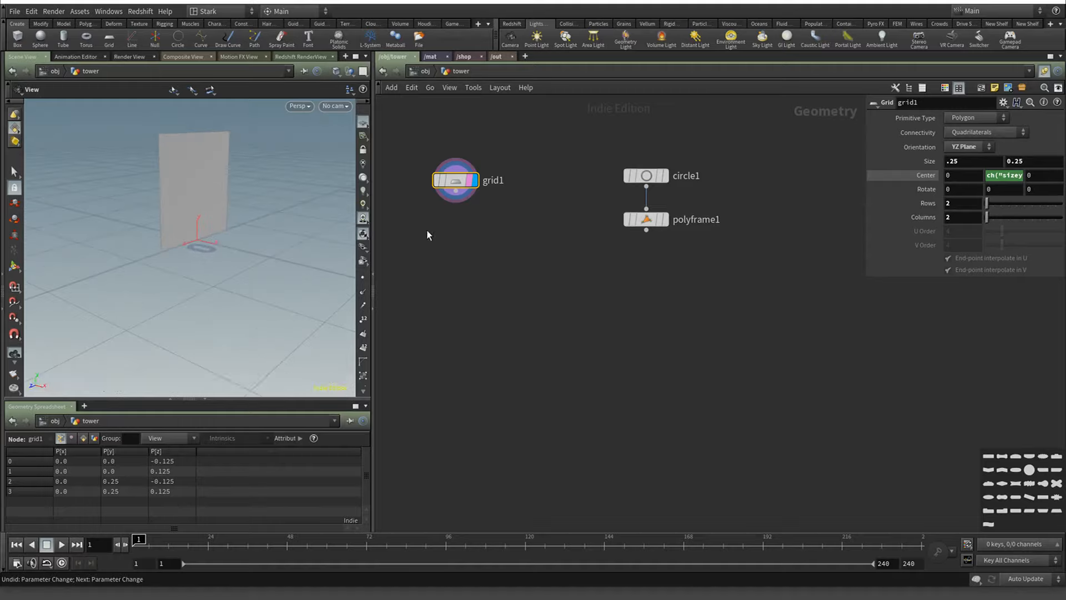
Add a Copy to Points node below and between grid1 and polyframe1
{"action": "middle_click_drag", "start_coordinate": [459, 213], "coordinate": [465, 267]}
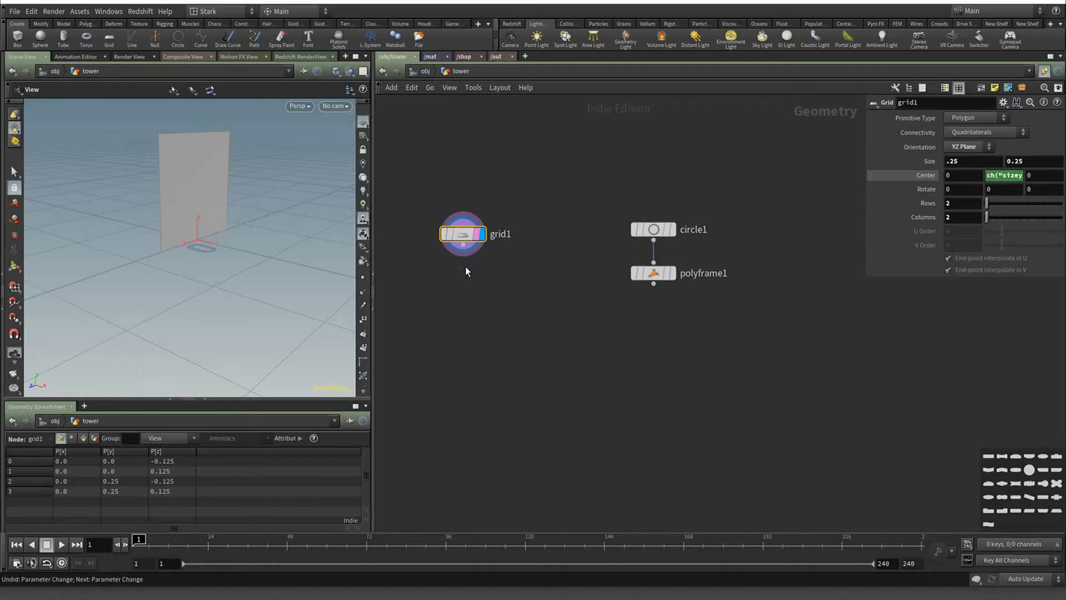
{"action": "key", "text": "Tab"}
{"action": "type", "text": "copy"}
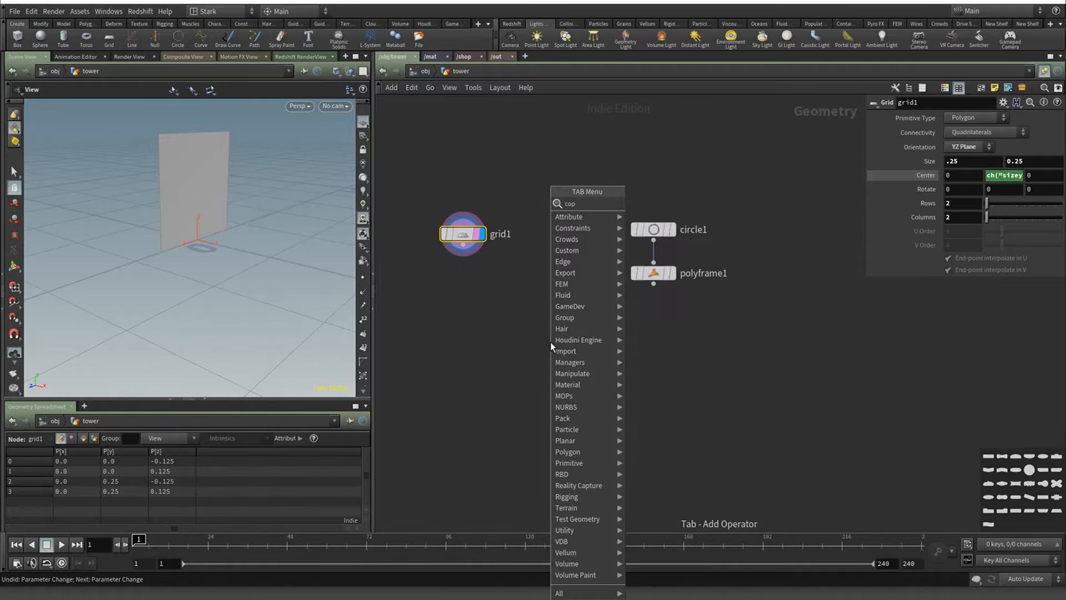
{"action": "key", "text": "Down"}
{"action": "key", "text": "Down"}
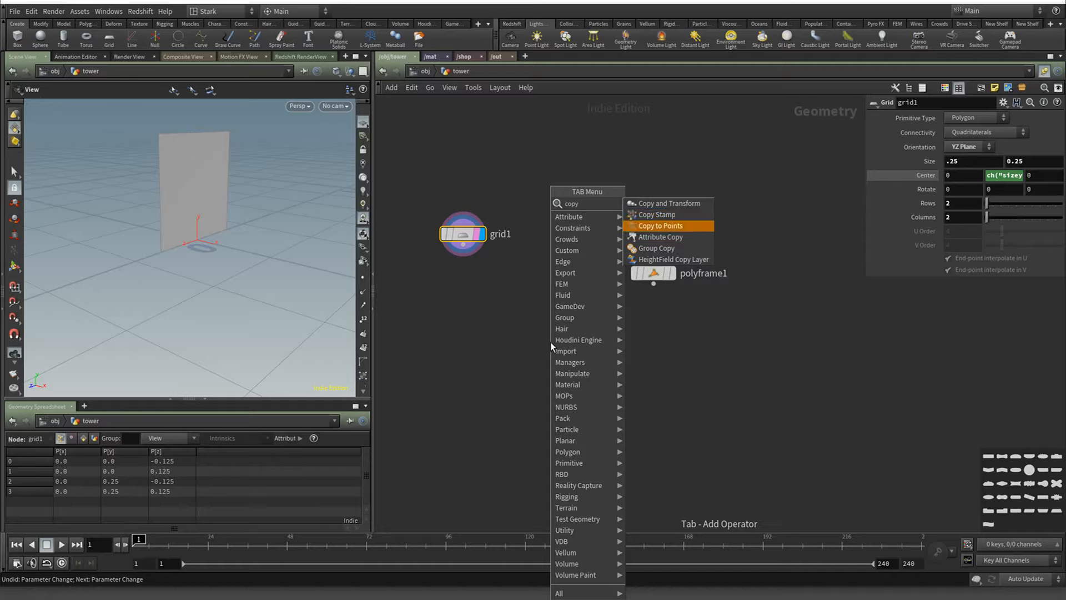
{"action": "key", "text": "Return"}
{"action": "left_click", "coordinate": [551, 342]}
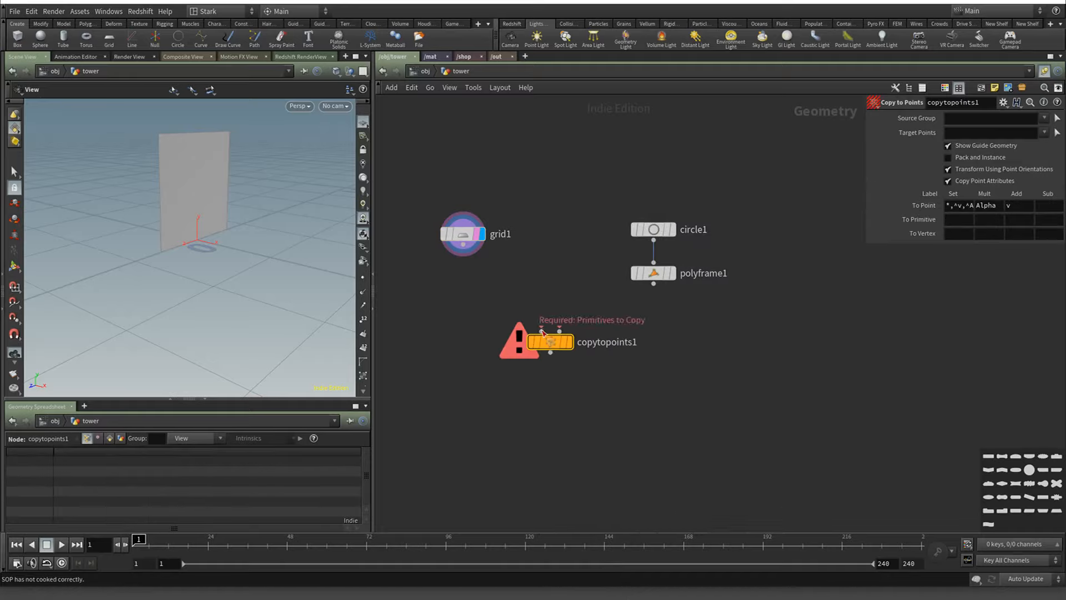
Wire polyframe1 into the Copy to Points node's second input and grid1 into its first input
{"action": "left_click_drag", "start_coordinate": [541, 330], "coordinate": [539, 306]}
{"action": "left_click_drag", "start_coordinate": [559, 331], "coordinate": [653, 284]}
{"action": "left_click_drag", "start_coordinate": [541, 330], "coordinate": [465, 250]}
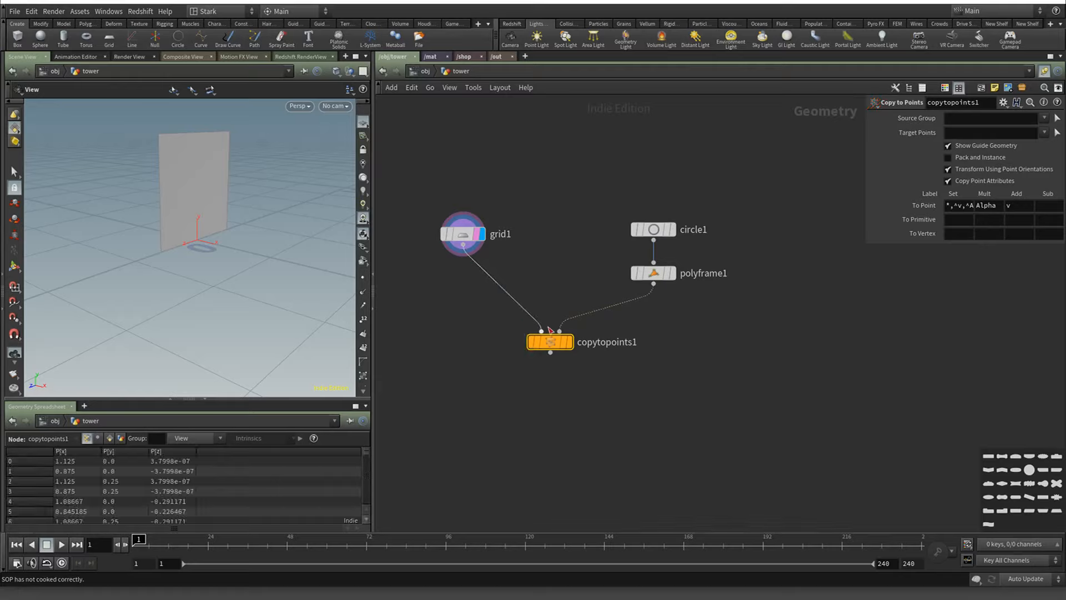
Display the copytopoints1 result and inspect how the copied panels are oriented around the circle
{"action": "left_click", "coordinate": [568, 341]}
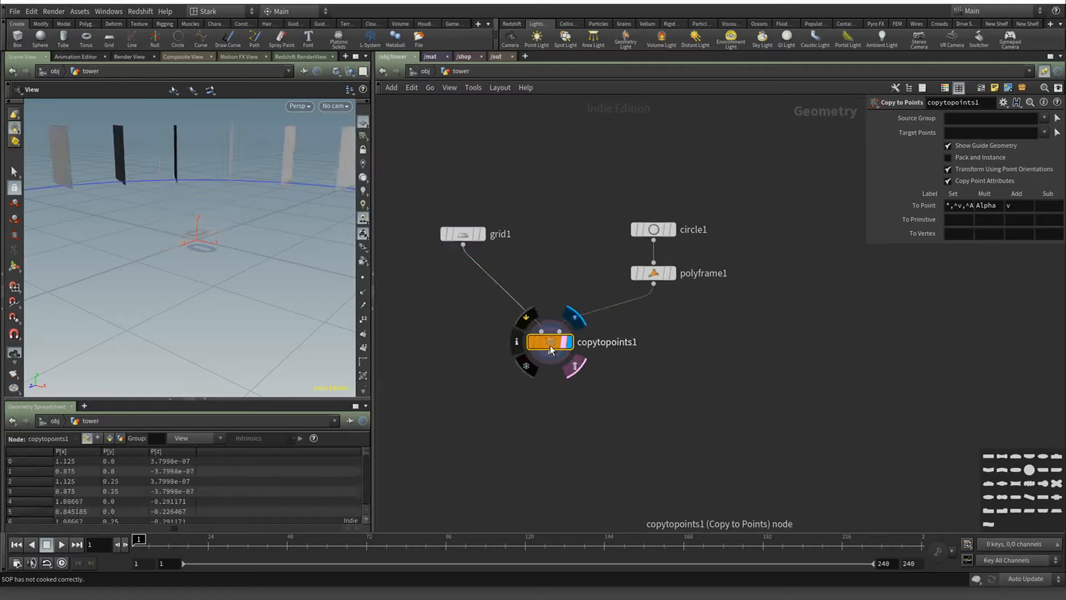
{"action": "scroll", "coordinate": [310, 287], "scroll_direction": "down", "scroll_amount": 8}
{"action": "middle_click_drag", "start_coordinate": [311, 286], "coordinate": [222, 288]}
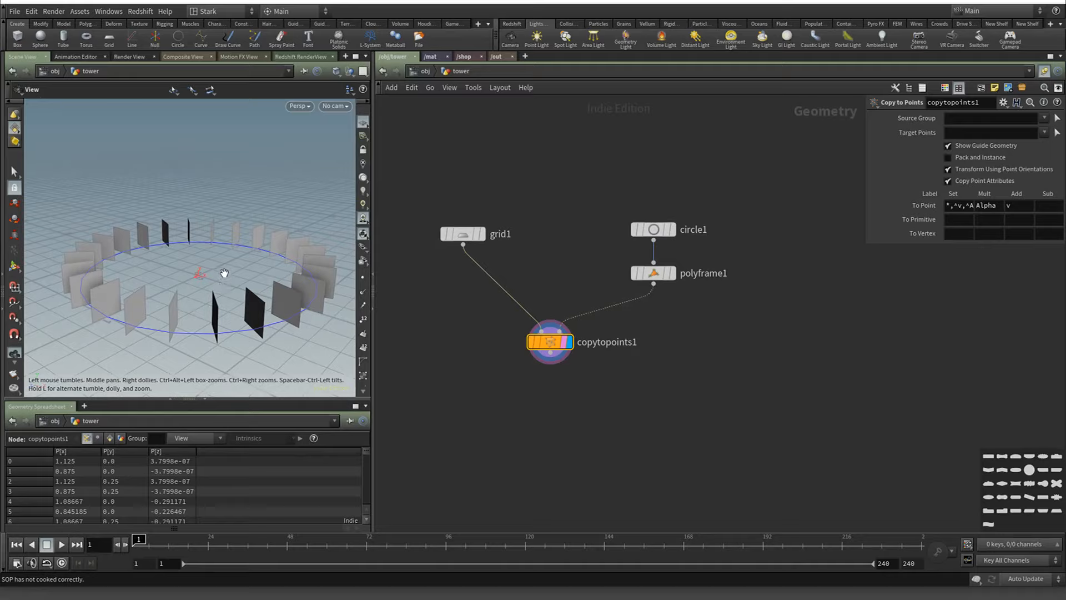
{"action": "mouse_move", "coordinate": [204, 285]}
{"action": "left_mouse_down"}
{"action": "mouse_move", "coordinate": [196, 330]}
{"action": "mouse_move", "coordinate": [198, 267]}
{"action": "mouse_move", "coordinate": [195, 283]}
{"action": "left_mouse_up"}
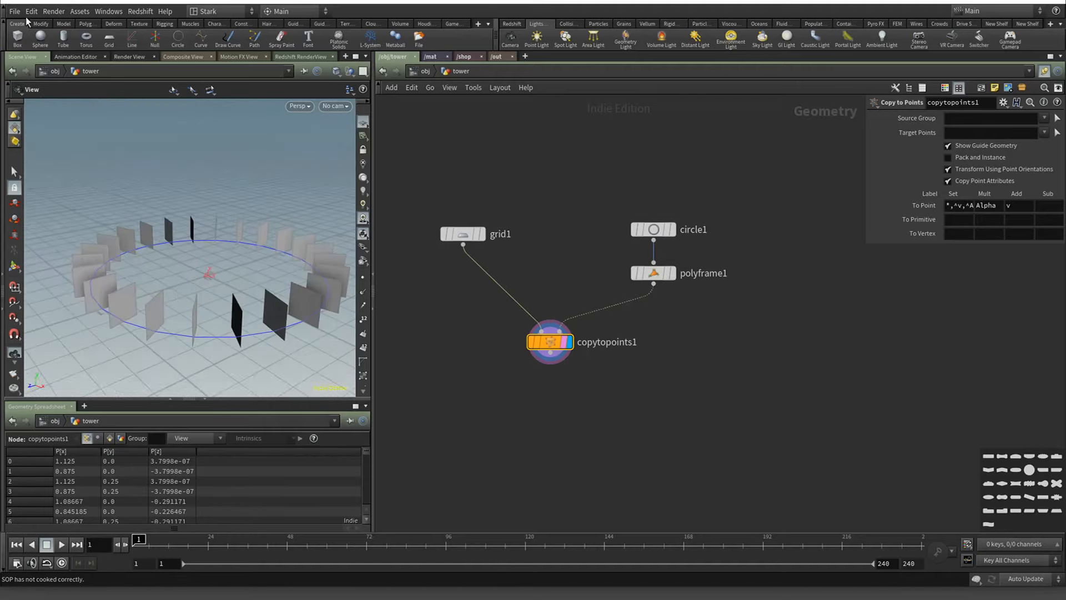
Insert a Transform node between grid1 and copytopoints1, placed directly below grid1
{"action": "left_click", "coordinate": [464, 235]}
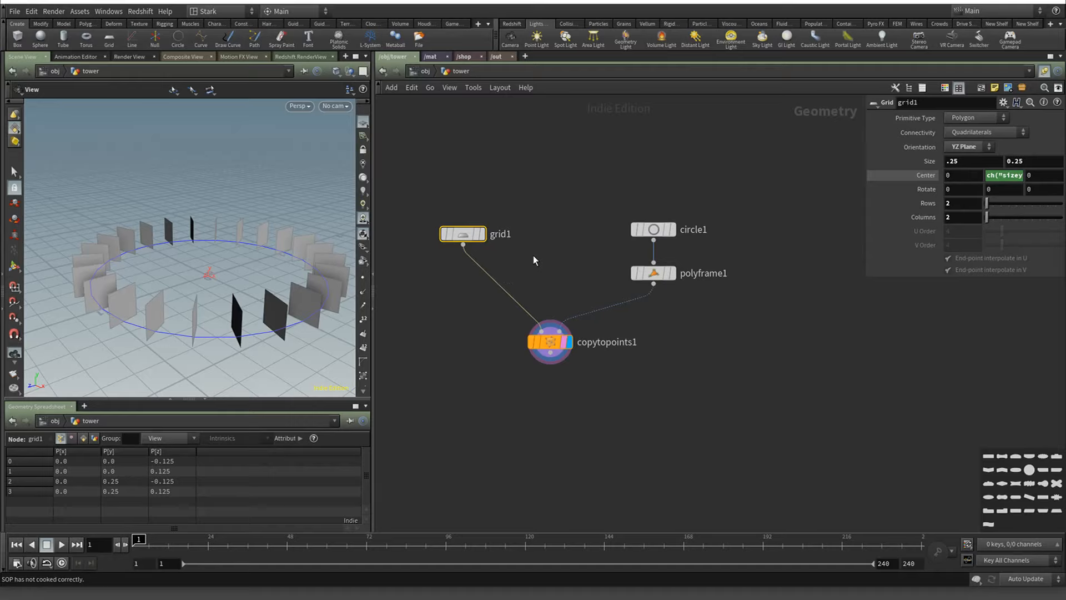
{"action": "key", "text": "Tab"}
{"action": "type", "text": "tr"}
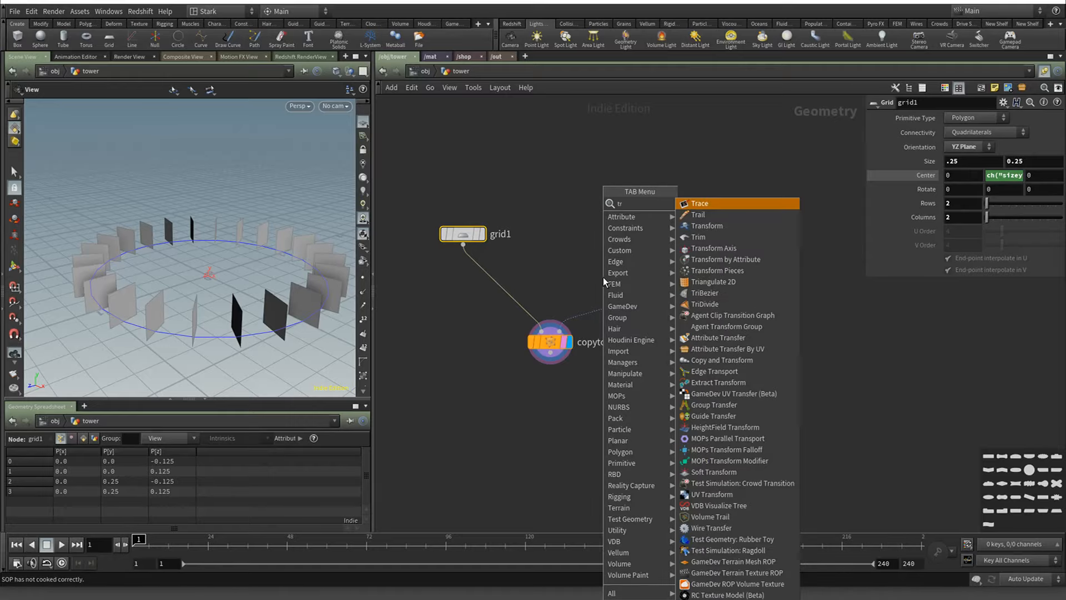
{"action": "type", "text": "ans"}
{"action": "key", "text": "Return"}
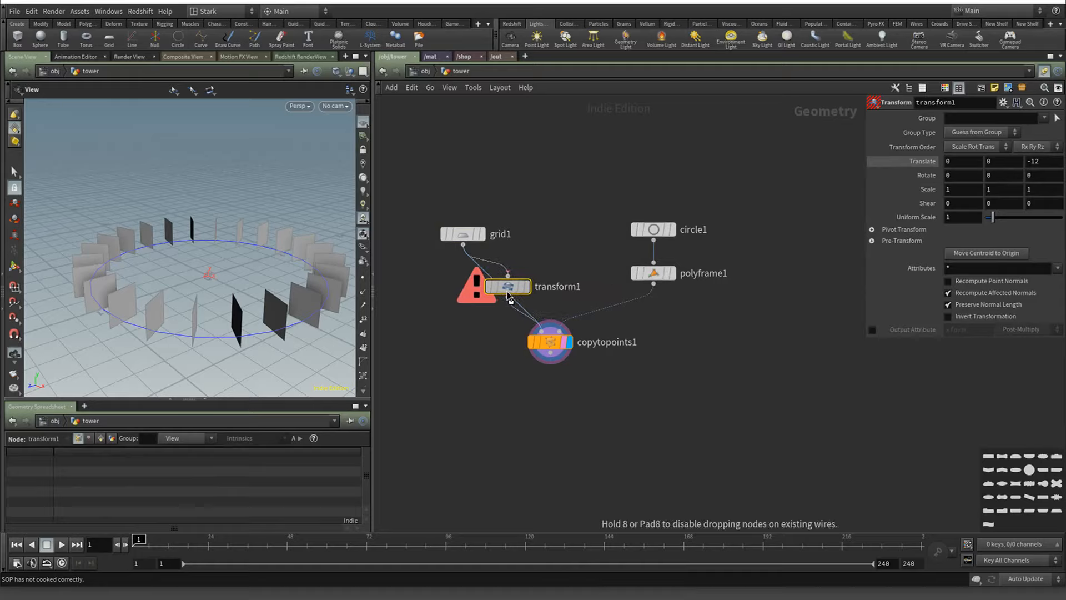
{"action": "left_click", "coordinate": [504, 289]}
{"action": "left_click_drag", "start_coordinate": [503, 289], "coordinate": [461, 282]}
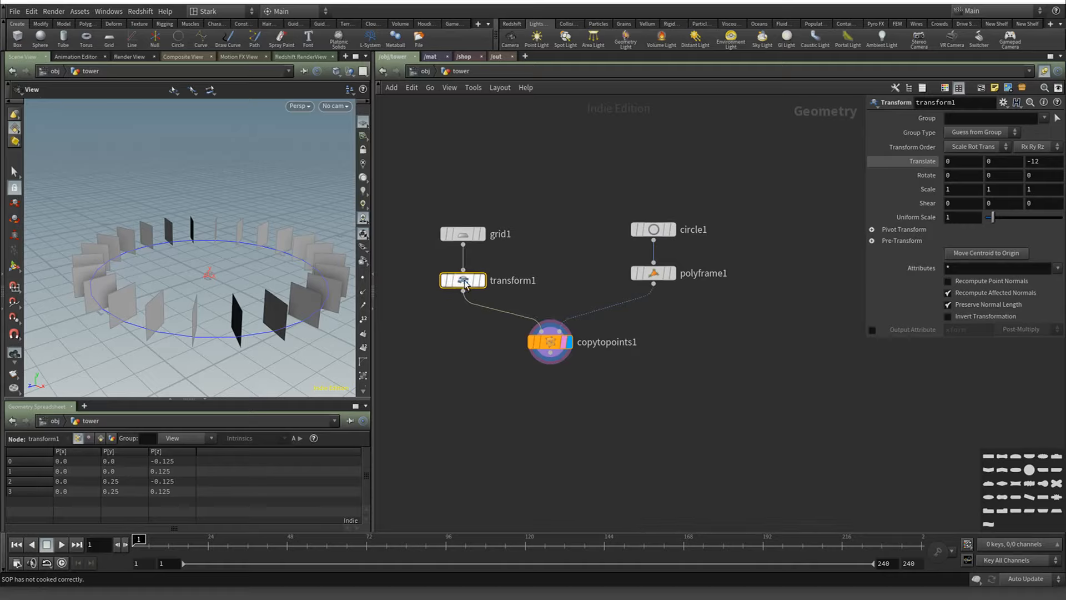
Try an X rotation of 90 on transform1, and undo the change
{"action": "left_click", "coordinate": [962, 172]}
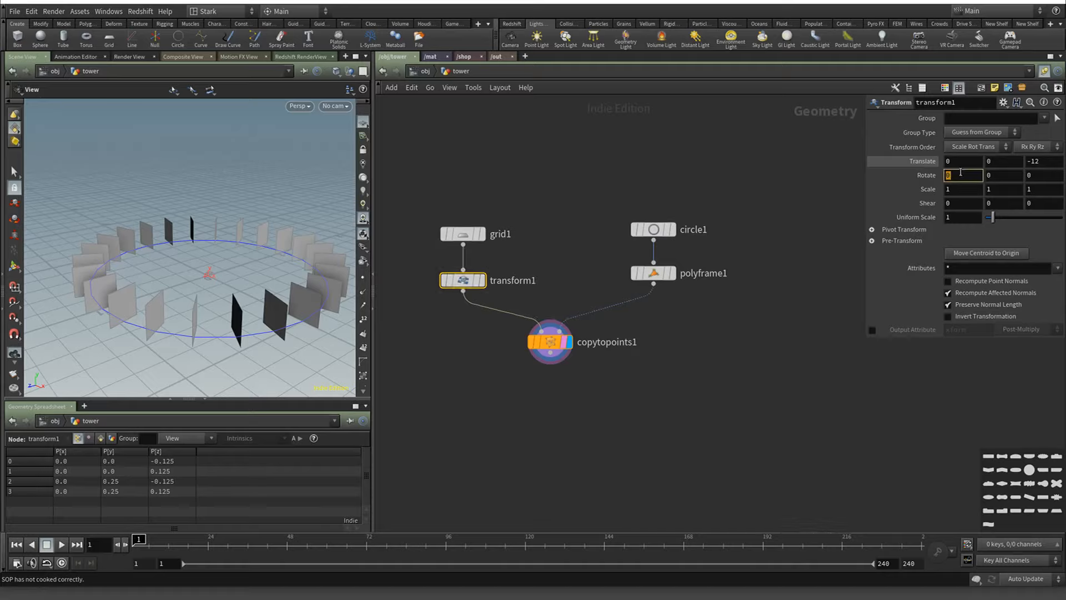
{"action": "type", "text": "90"}
{"action": "key", "text": "Return"}
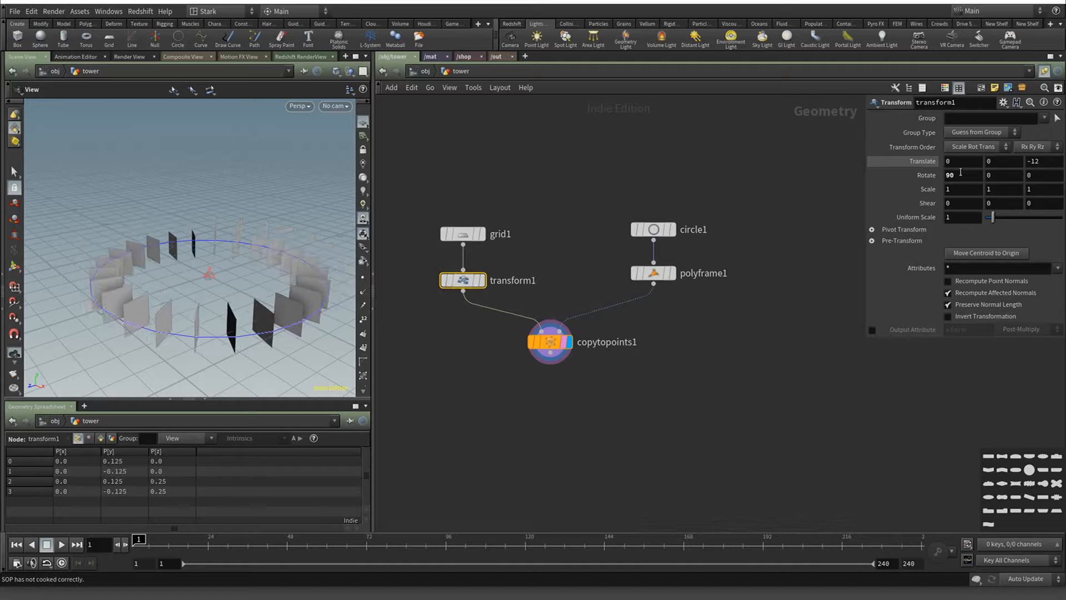
{"action": "key", "text": "ctrl+z"}
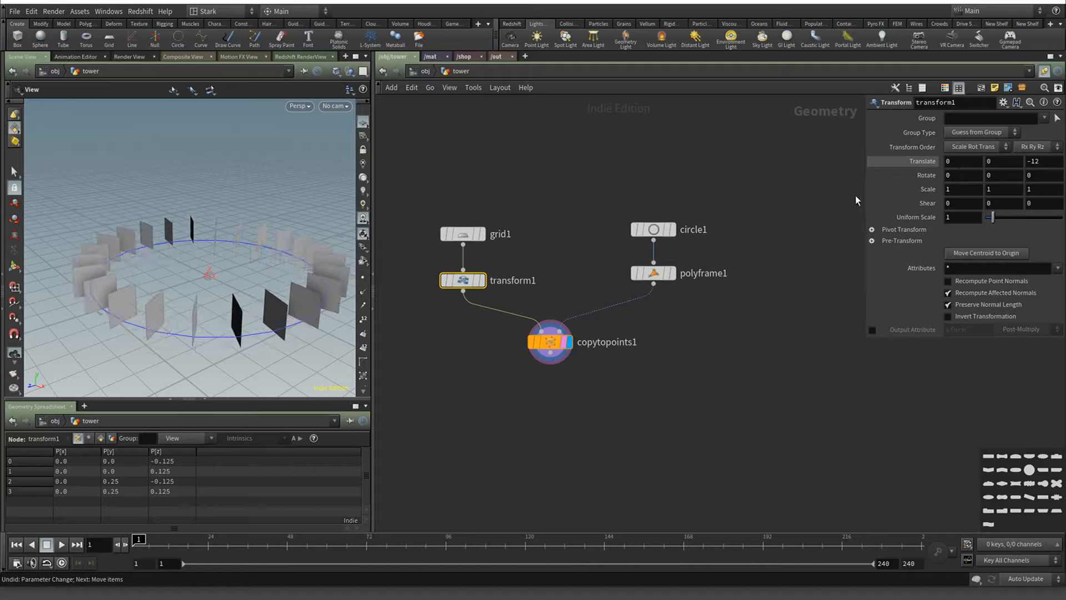
Move transform1 closer to grid1 and set its Y rotation to 90
{"action": "mouse_move", "coordinate": [468, 283]}
{"action": "mouse_move", "coordinate": [468, 283]}
{"action": "left_mouse_down"}
{"action": "mouse_move", "coordinate": [546, 276]}
{"action": "mouse_move", "coordinate": [468, 280]}
{"action": "left_mouse_up"}
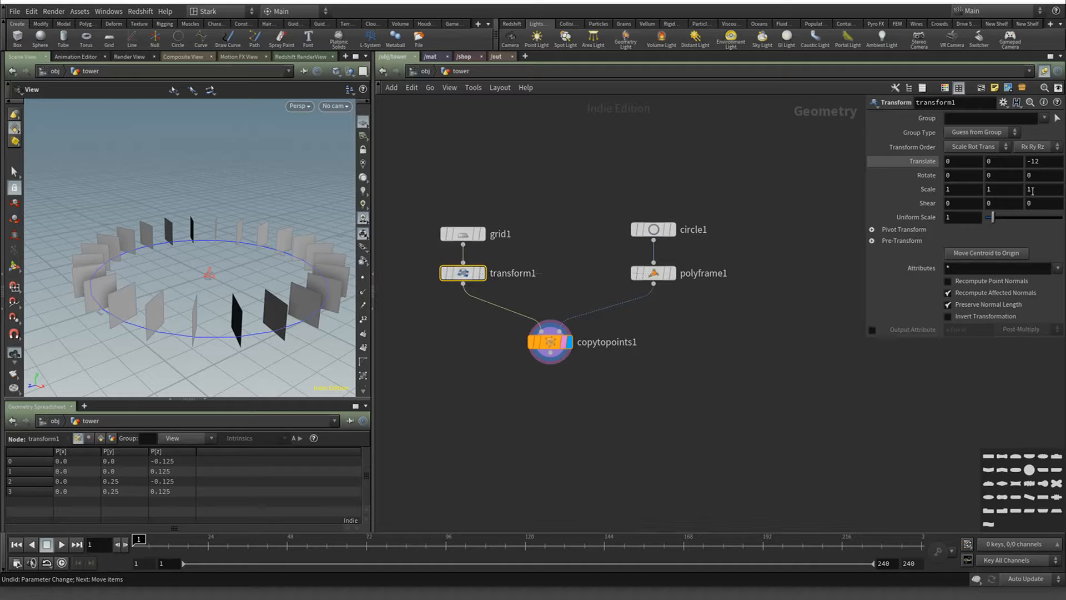
{"action": "left_click", "coordinate": [1019, 176]}
{"action": "type", "text": "90"}
{"action": "key", "text": "Return"}
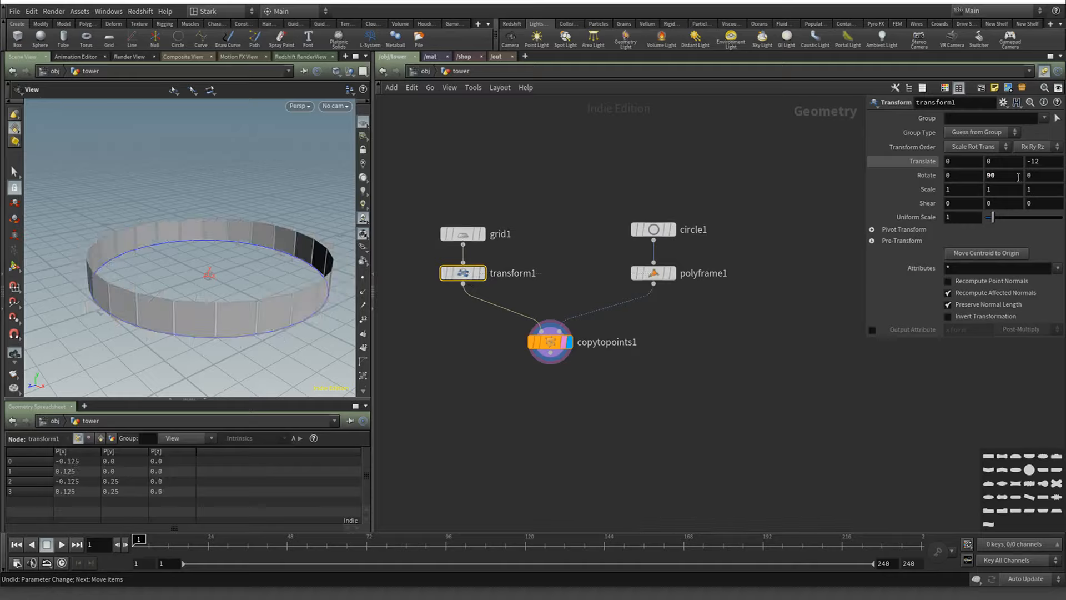
Add a PolyExtrude node, wire it in after copytopoints1, and display its result
{"action": "mouse_move", "coordinate": [444, 231]}
{"action": "middle_click_drag", "start_coordinate": [753, 355], "coordinate": [757, 318]}
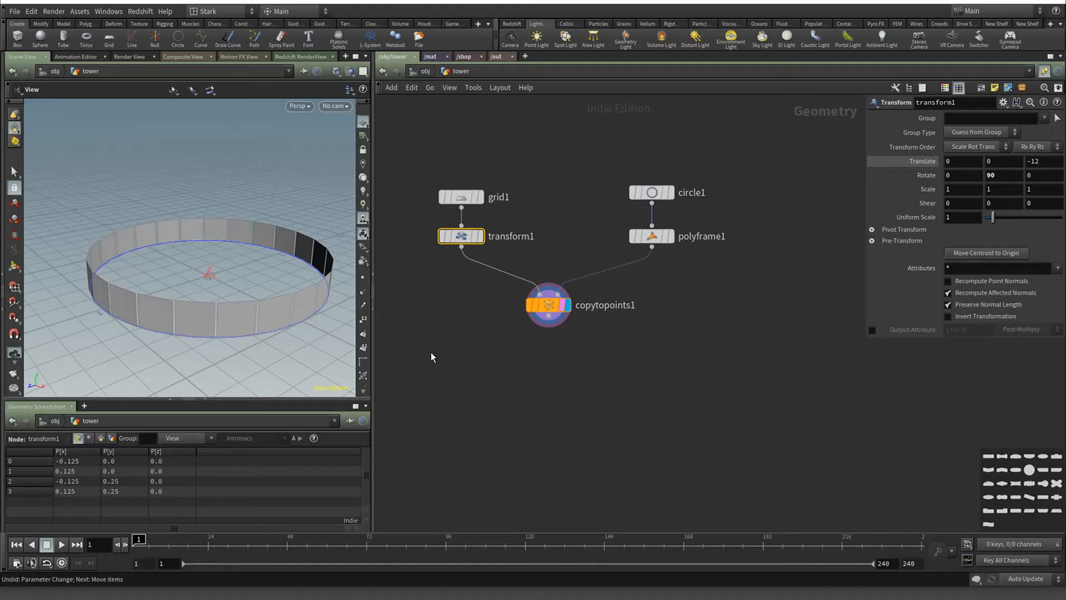
{"action": "key", "text": "Tab"}
{"action": "type", "text": "polyext"}
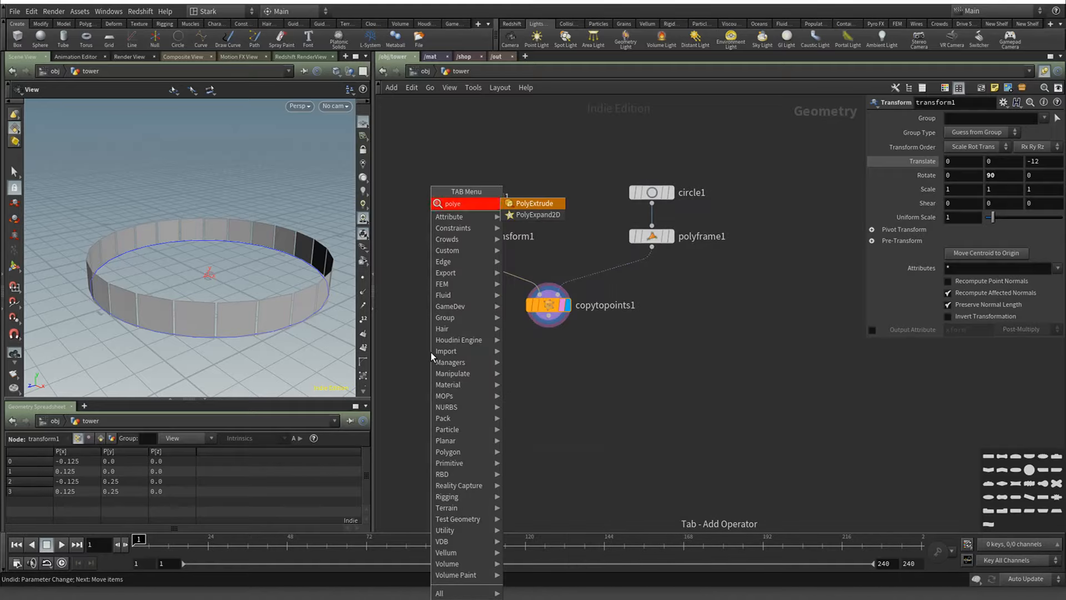
{"action": "key", "text": "Return"}
{"action": "left_click", "coordinate": [431, 353]}
{"action": "left_click_drag", "start_coordinate": [430, 355], "coordinate": [470, 294]}
{"action": "left_click", "coordinate": [486, 289]}
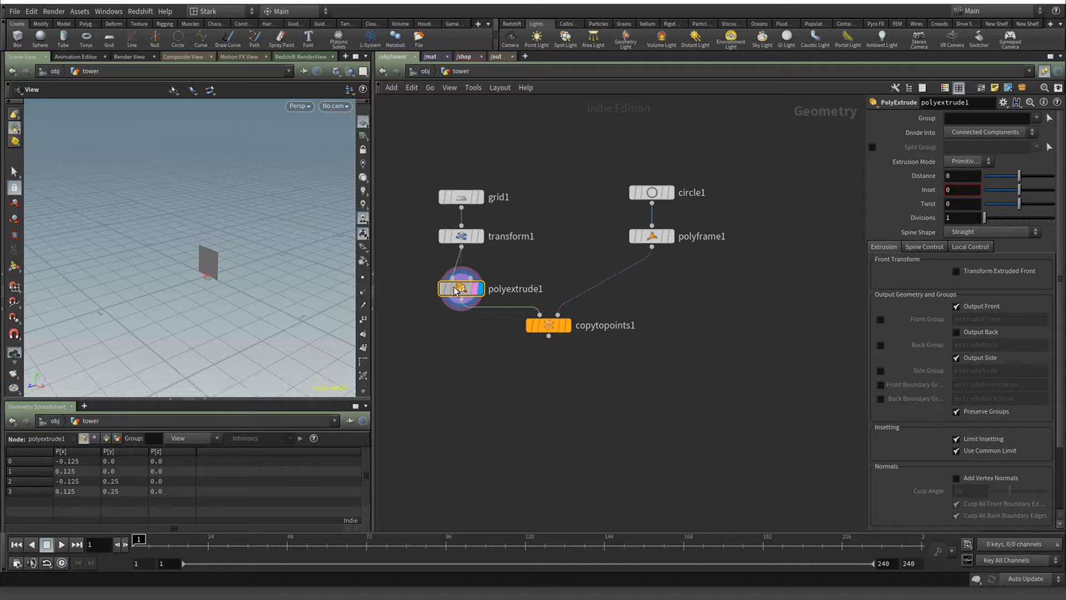
{"action": "left_click_drag", "start_coordinate": [477, 291], "coordinate": [551, 379]}
{"action": "left_click_drag", "start_coordinate": [548, 336], "coordinate": [548, 371]}
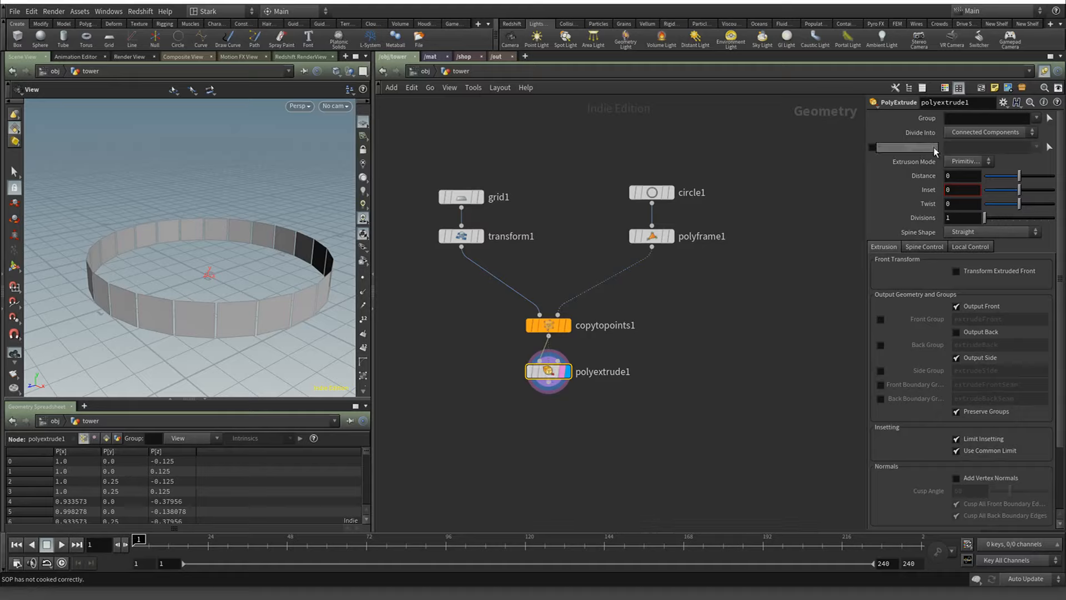
Set polyextrude1's Distance to .1 and enable Output Back
{"action": "left_click", "coordinate": [972, 176]}
{"action": "type", "text": ".1"}
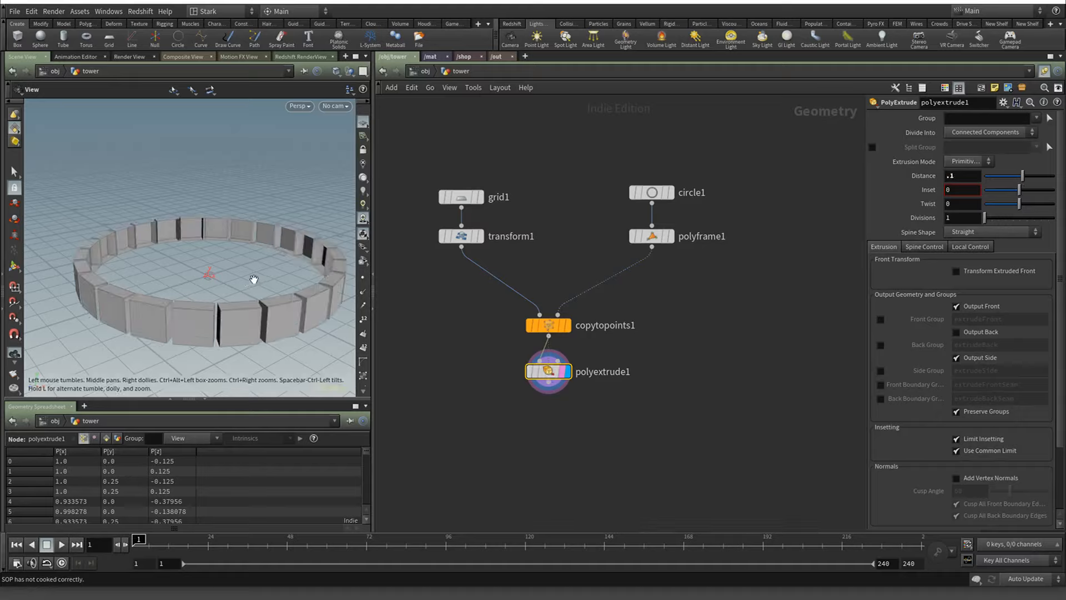
{"action": "left_click", "coordinate": [956, 331]}
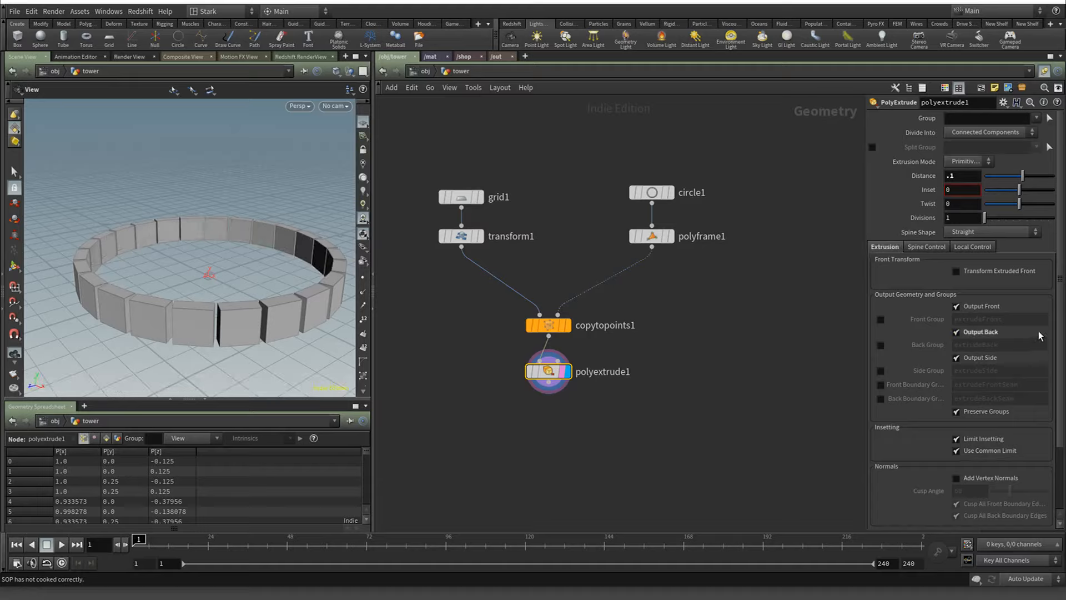
Enable the local Distance Scale attribute on polyextrude1 and name it bump
{"action": "left_click", "coordinate": [971, 247]}
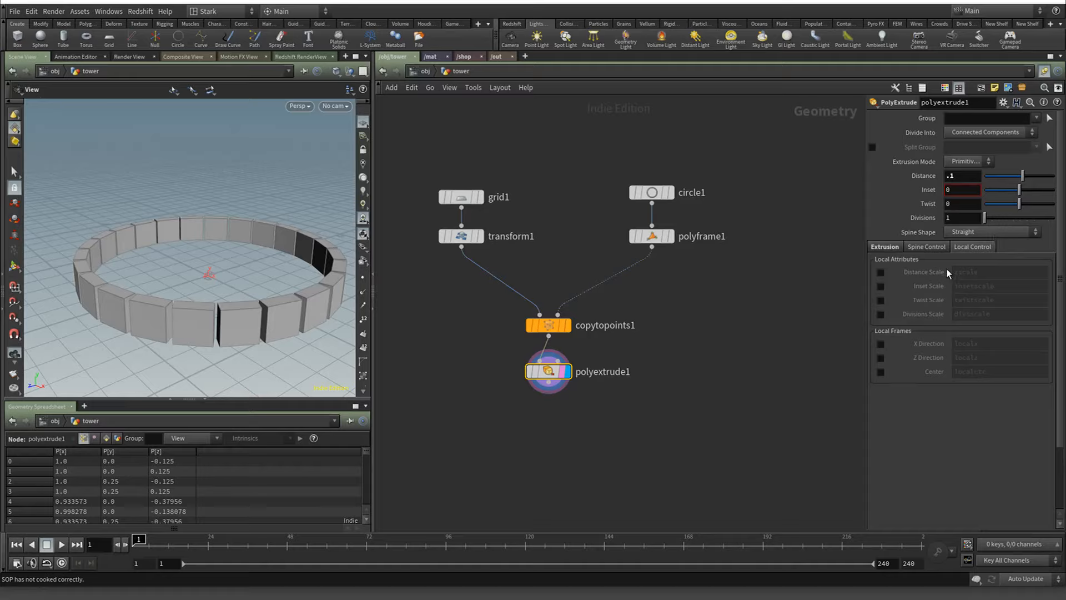
{"action": "left_click", "coordinate": [880, 272]}
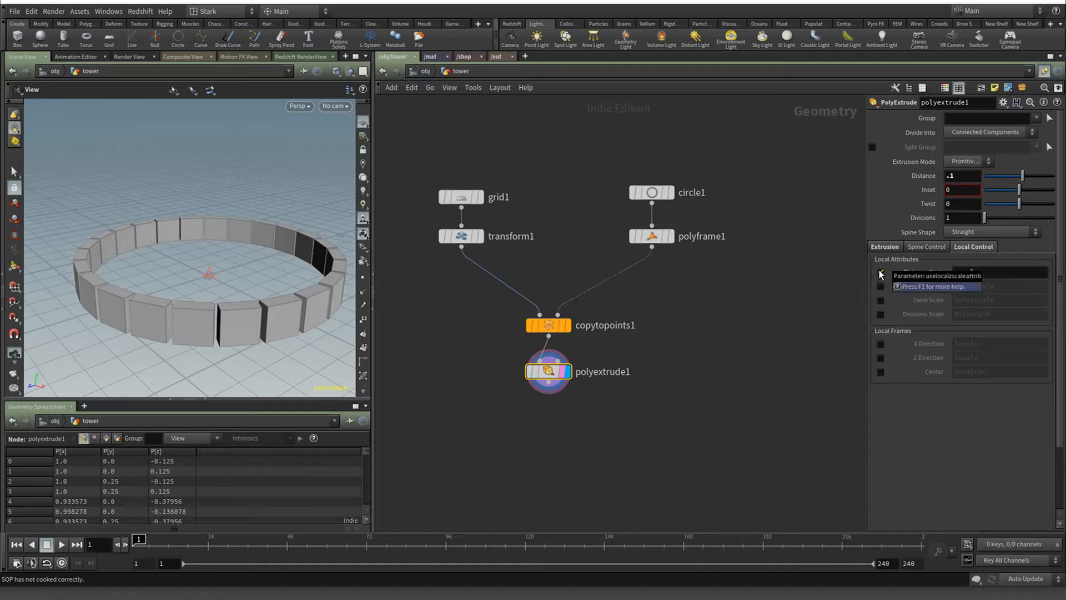
{"action": "left_click", "coordinate": [987, 272]}
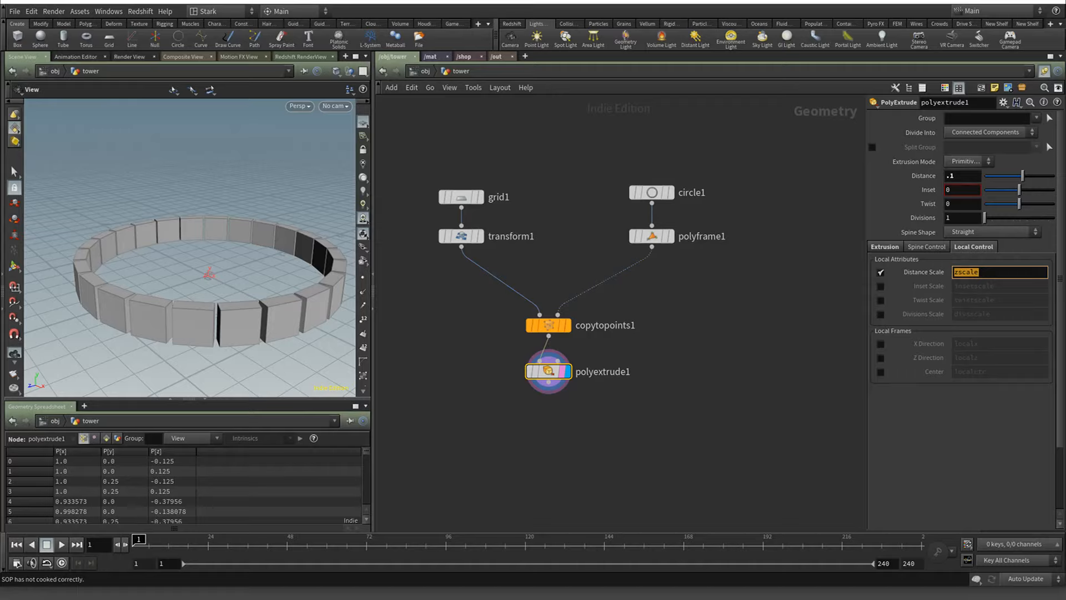
{"action": "type", "text": "bump"}
{"action": "key", "text": "Return"}
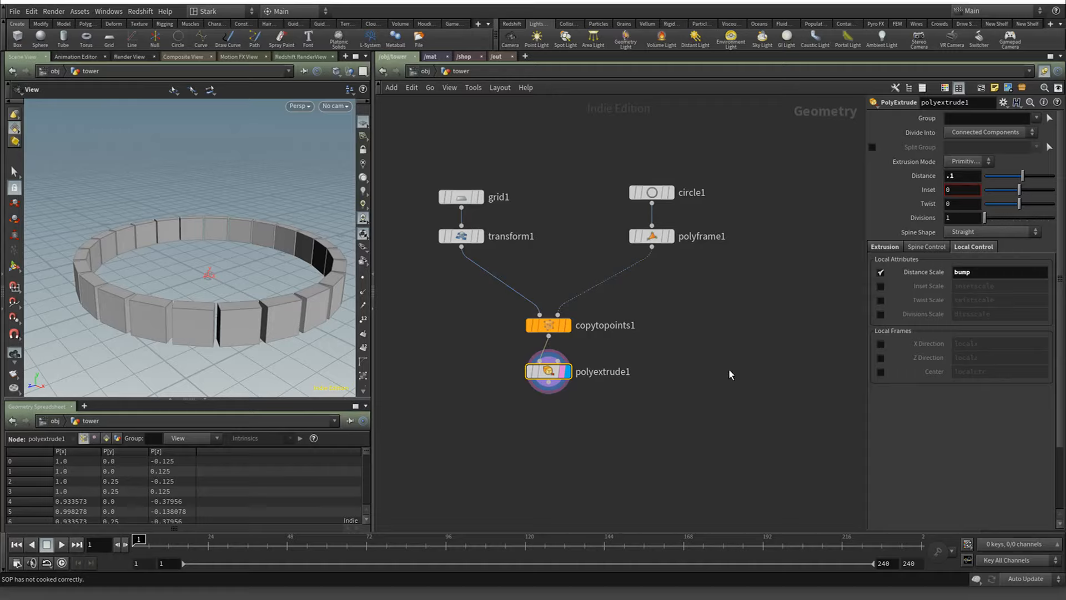
Add an Attribute Wrangle set to run over Primitives and insert it between polyframe1 and copytopoints1
{"action": "key", "text": "Tab"}
{"action": "mouse_move", "coordinate": [800, 361]}
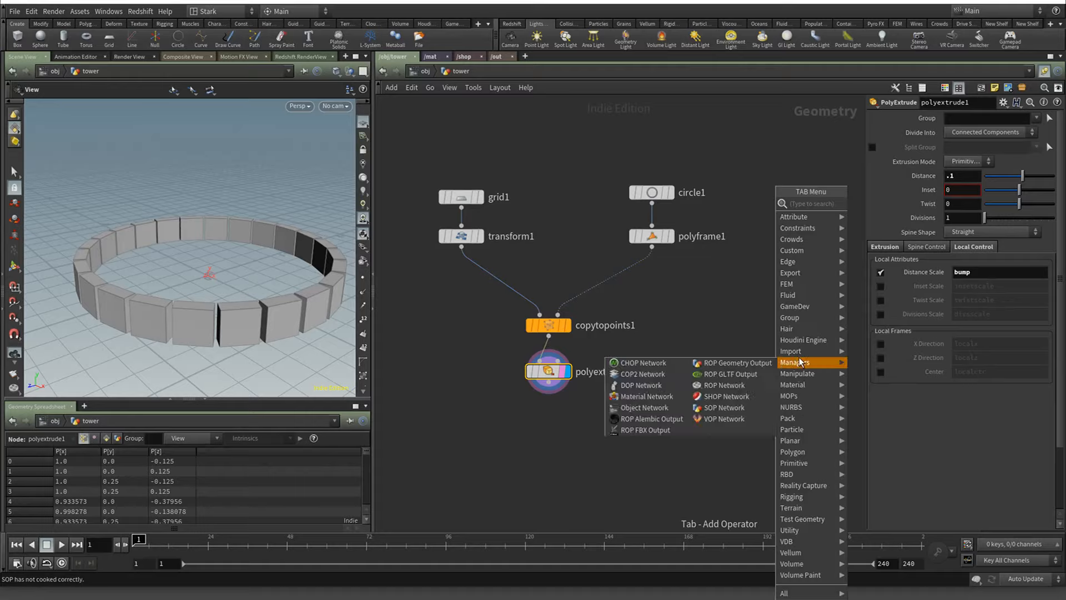
{"action": "type", "text": "wrangl"}
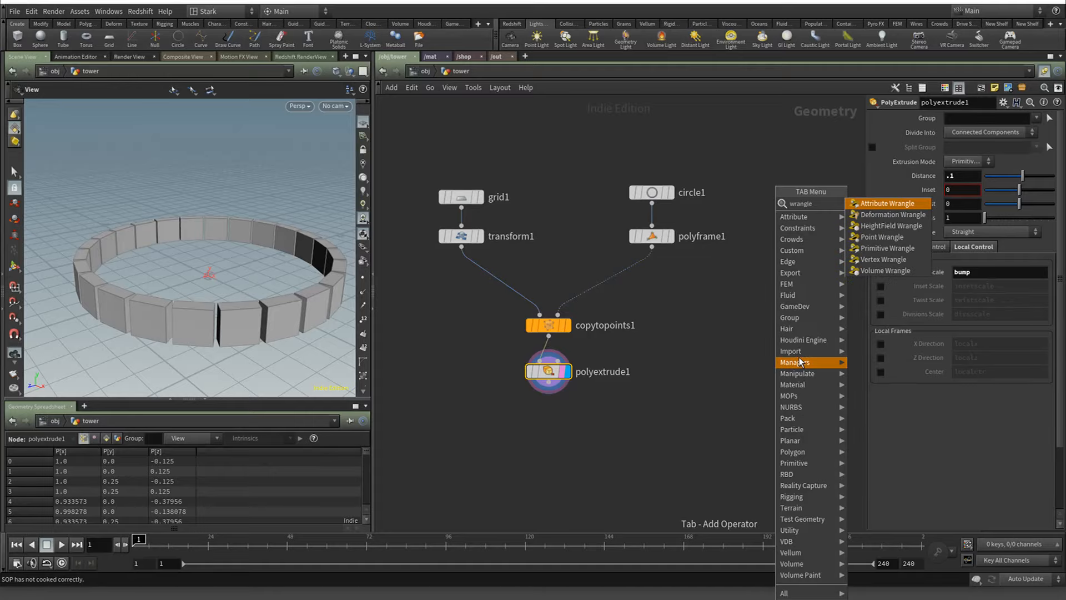
{"action": "type", "text": "e"}
{"action": "key", "text": "Return"}
{"action": "left_click", "coordinate": [799, 358]}
{"action": "left_click", "coordinate": [971, 162]}
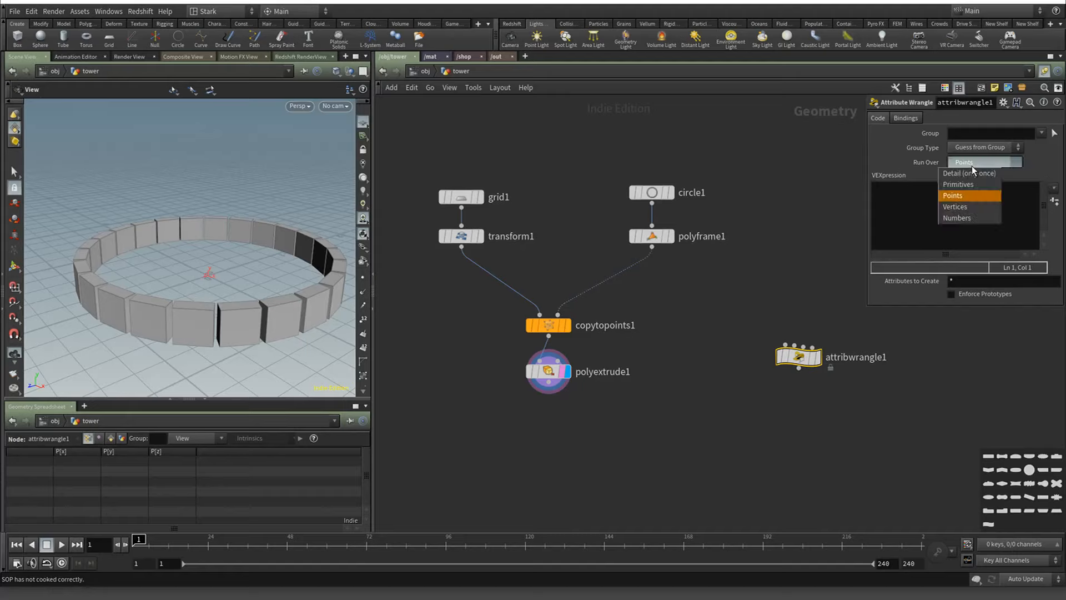
{"action": "left_click", "coordinate": [964, 184]}
{"action": "left_click_drag", "start_coordinate": [792, 357], "coordinate": [651, 284]}
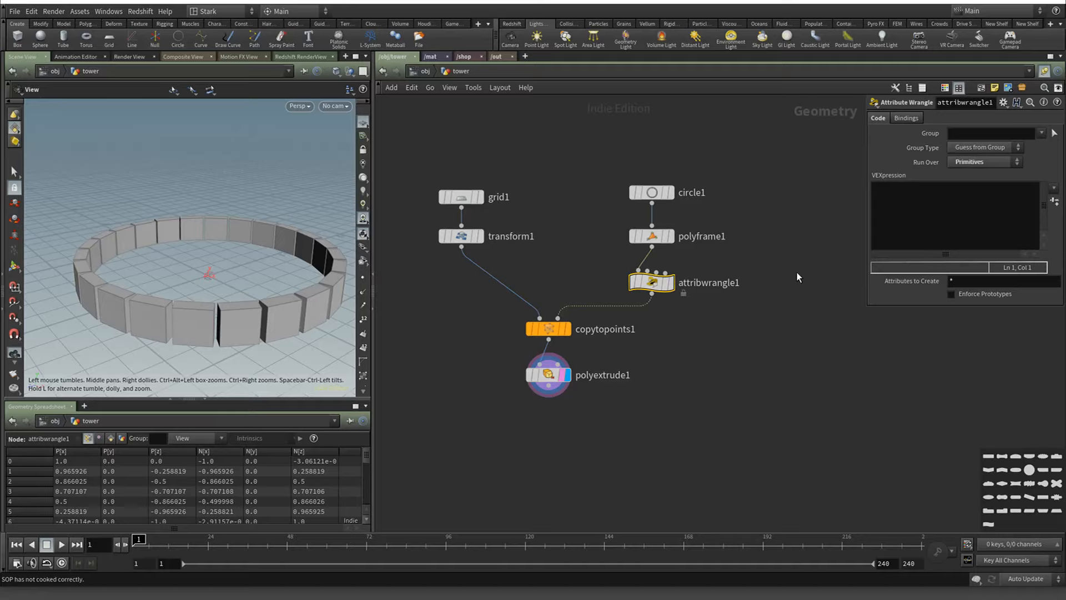
{"action": "left_click", "coordinate": [898, 249]}
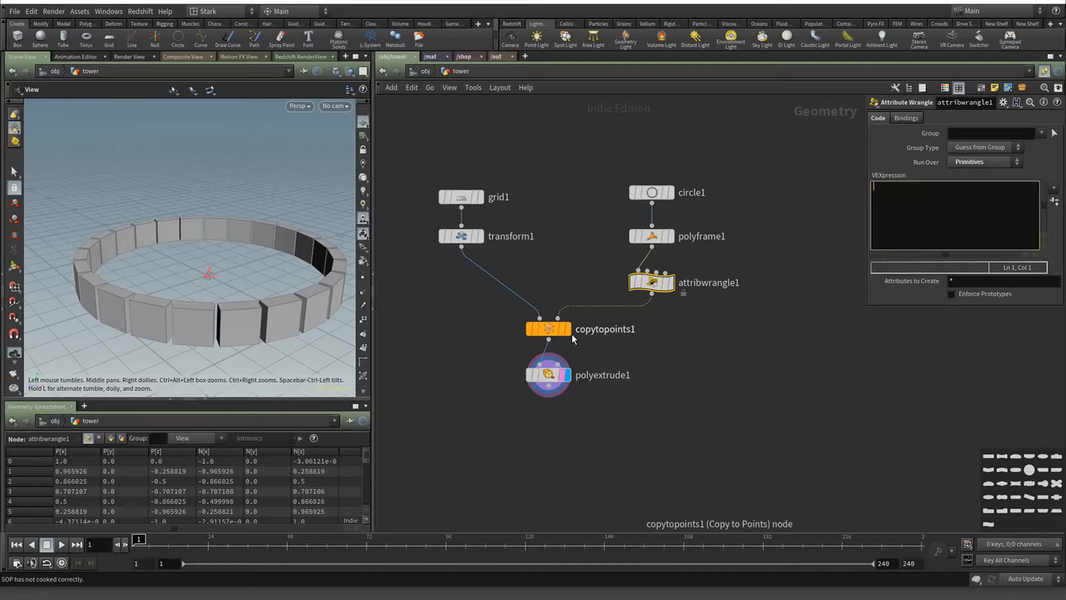
{"action": "left_click", "coordinate": [546, 377]}
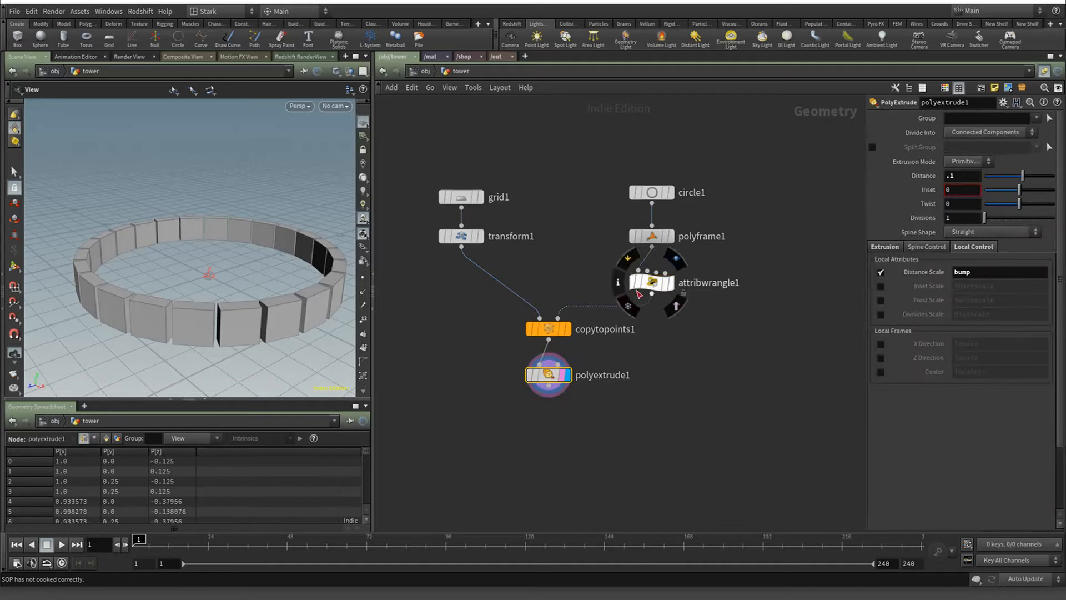
{"action": "left_click", "coordinate": [652, 282]}
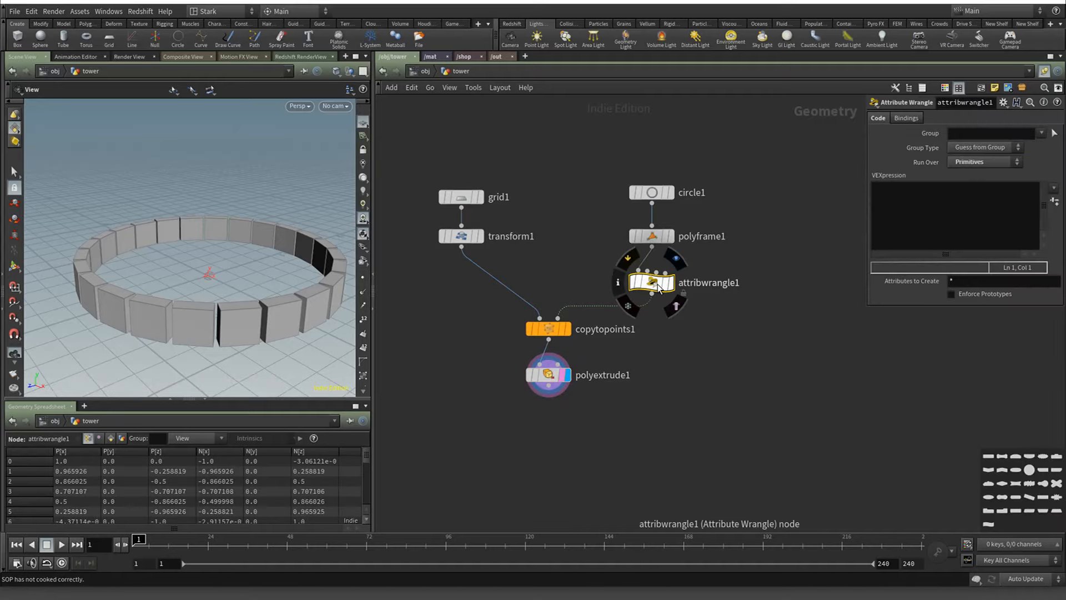
{"action": "left_click", "coordinate": [111, 438]}
{"action": "left_click", "coordinate": [902, 223]}
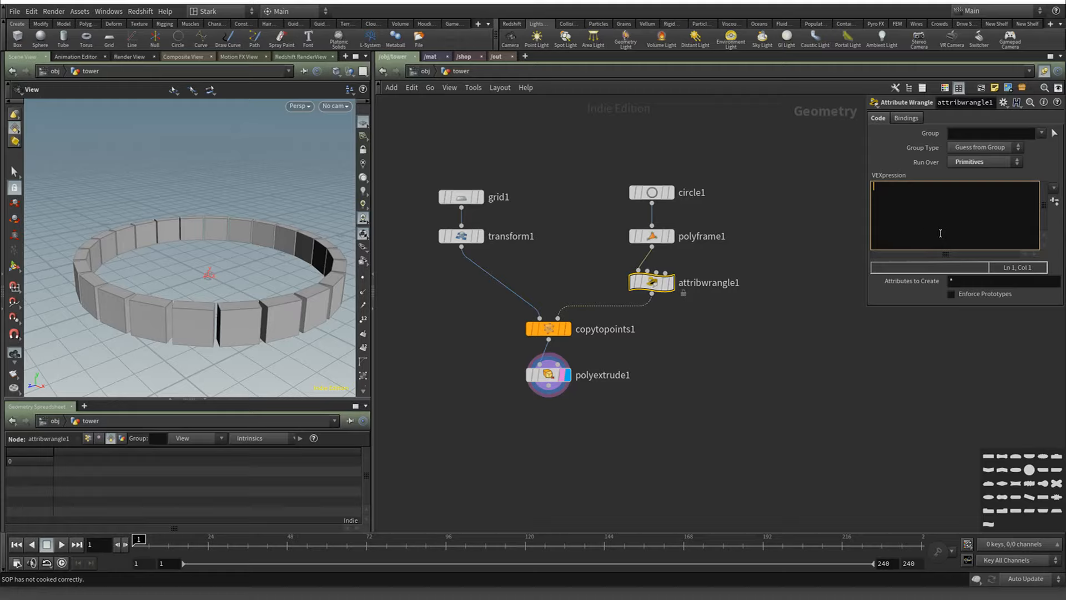
{"action": "type", "text": "@bump = 2;"}
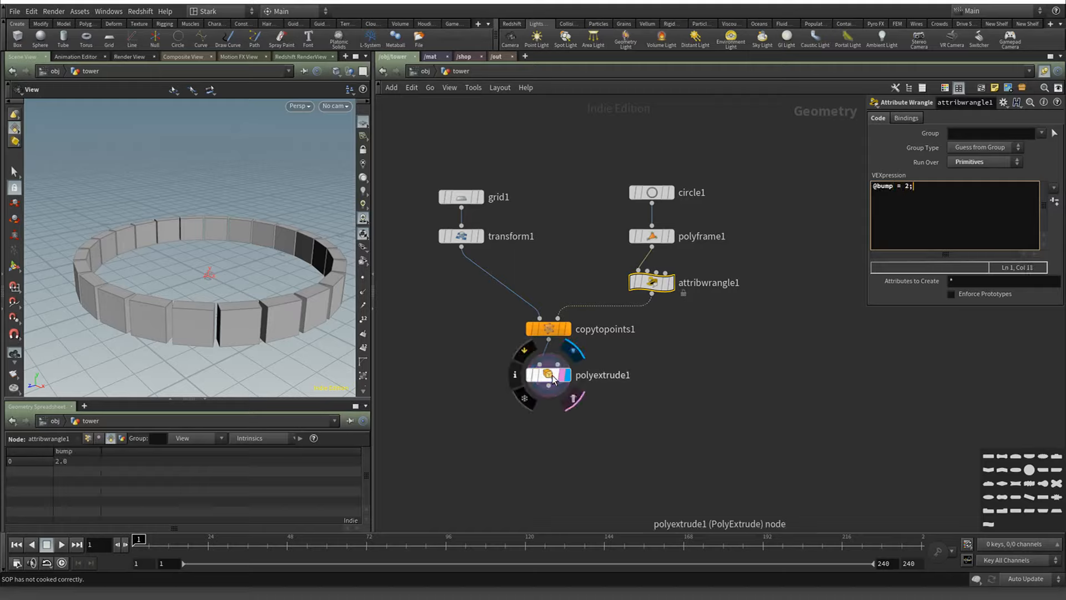
Move polyextrude1 onto the wire between transform1 and copytopoints1, and display copytopoints1
{"action": "left_click_drag", "start_coordinate": [549, 373], "coordinate": [478, 282]}
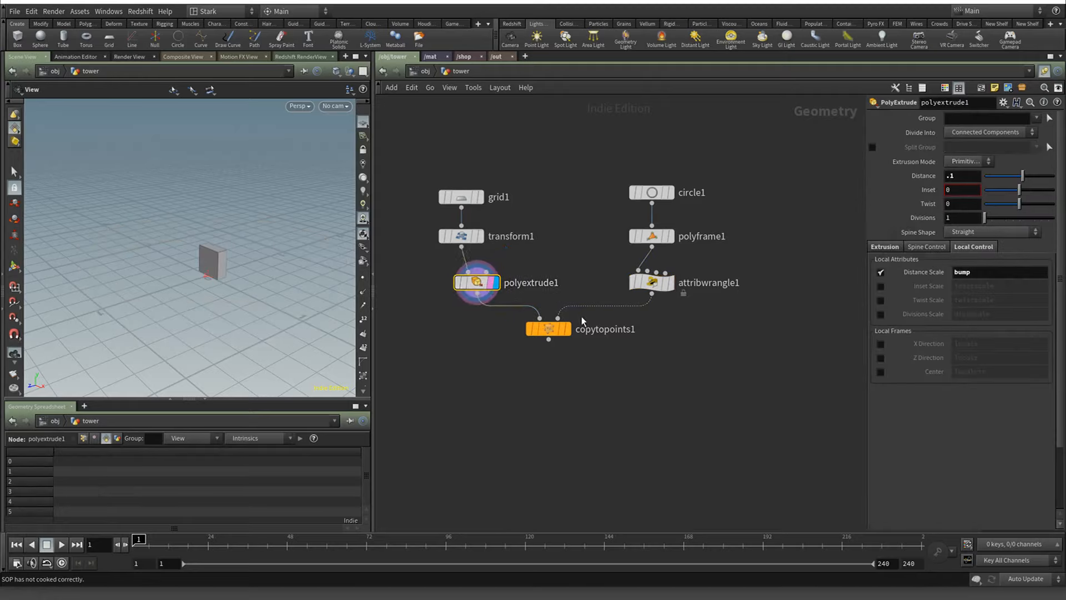
{"action": "left_click", "coordinate": [564, 331]}
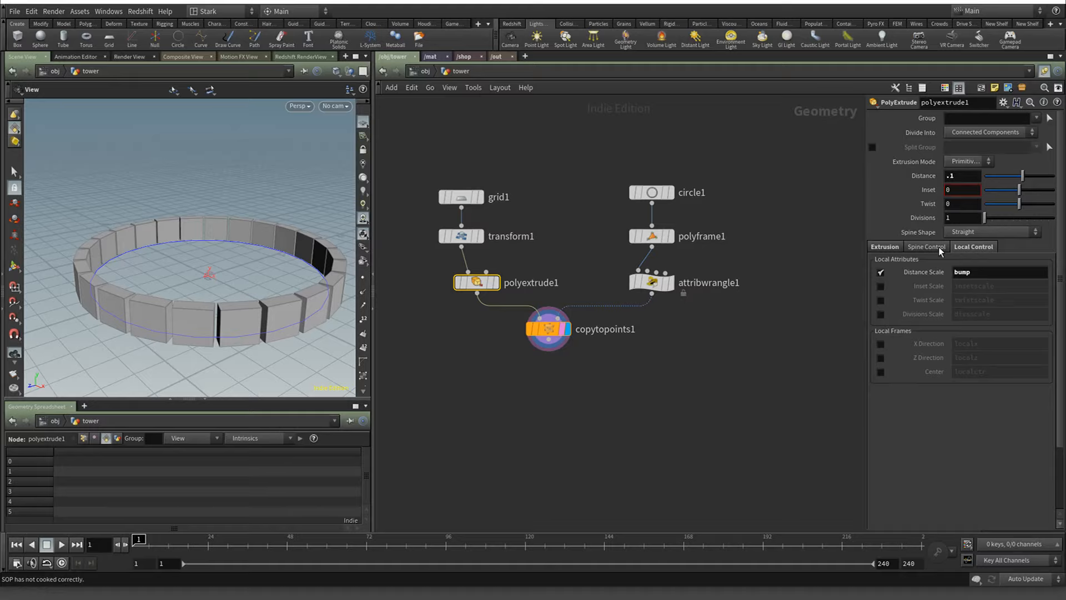
Try toggling Transform Extruded Front and another Distance value on polyextrude1, and undo the distance change
{"action": "left_click", "coordinate": [884, 247]}
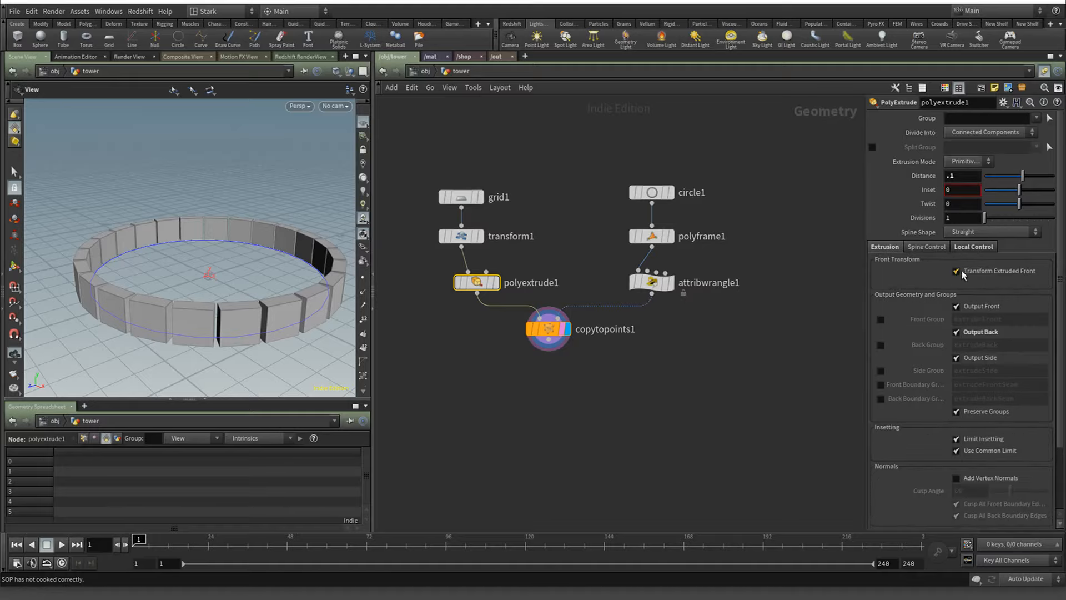
{"action": "left_click", "coordinate": [962, 271]}
{"action": "left_click_drag", "start_coordinate": [1026, 176], "coordinate": [1022, 177]}
{"action": "key", "text": "ctrl+z"}
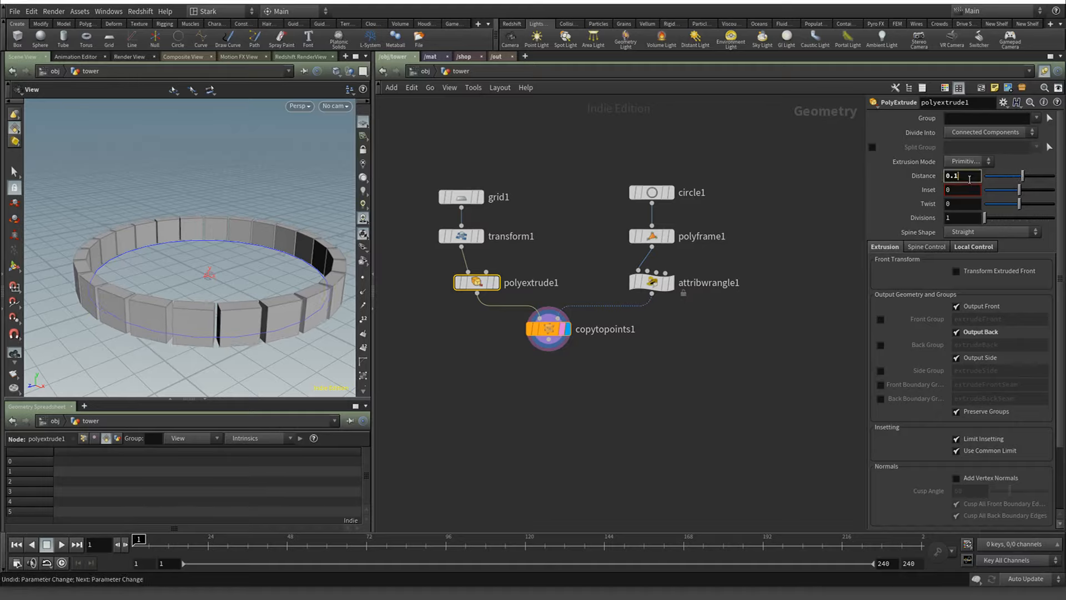
Try Distance values of 0 and 1 on polyextrude1
{"action": "double_click", "coordinate": [969, 178]}
{"action": "type", "text": "0"}
{"action": "key", "text": "Return"}
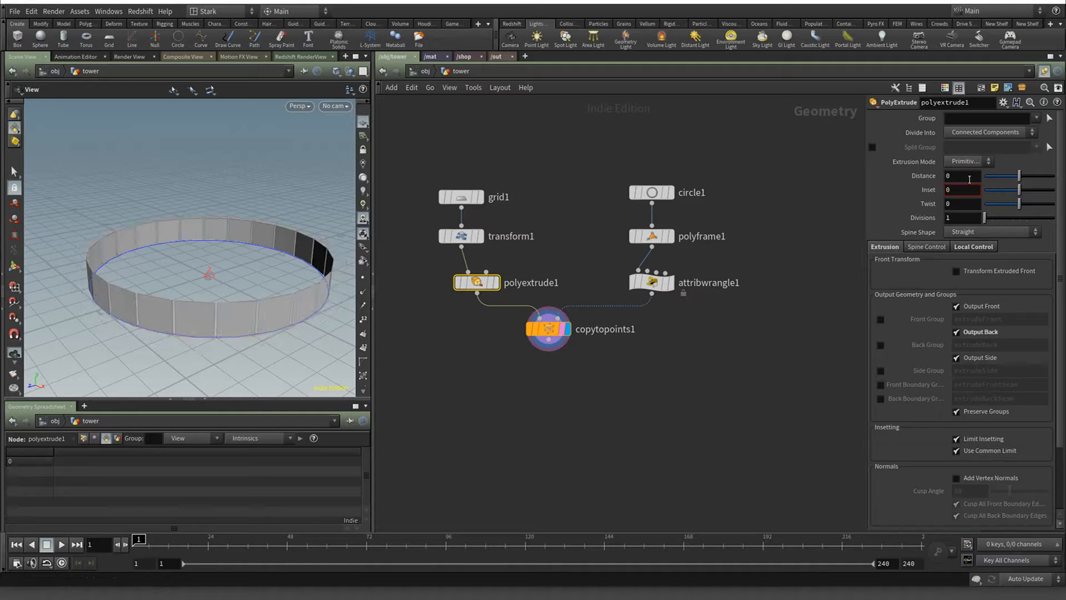
{"action": "double_click", "coordinate": [969, 179]}
{"action": "type", "text": "1"}
{"action": "key", "text": "Return"}
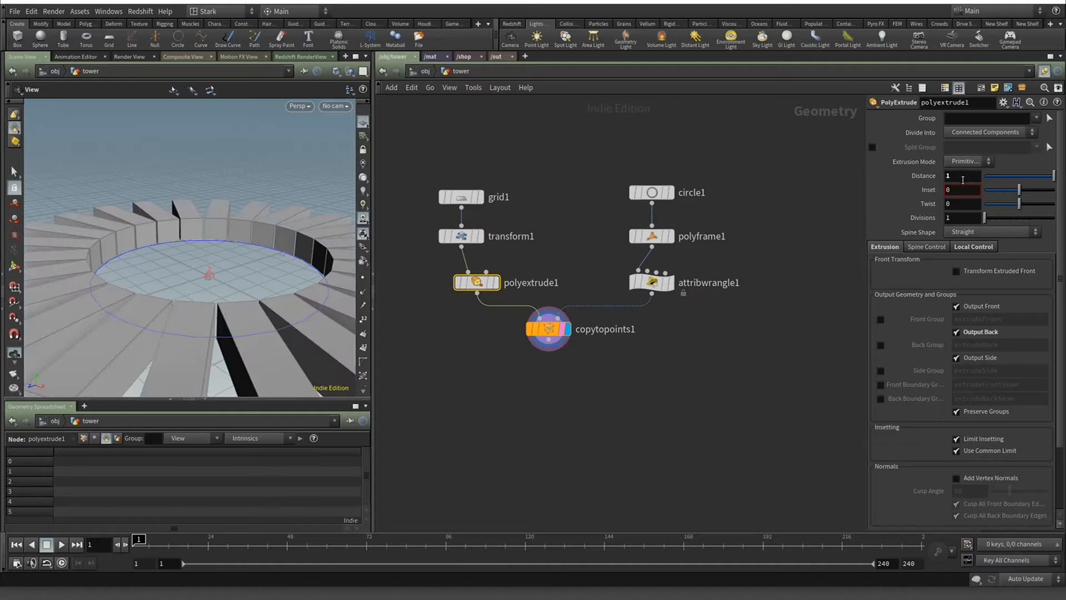
{"action": "left_click", "coordinate": [652, 282]}
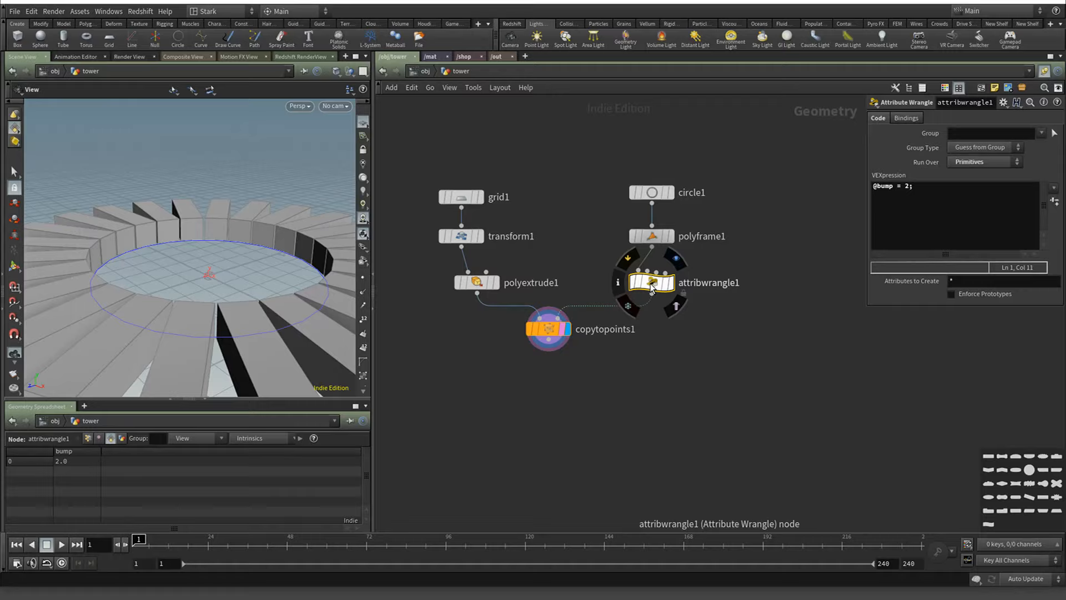
{"action": "left_click", "coordinate": [907, 186]}
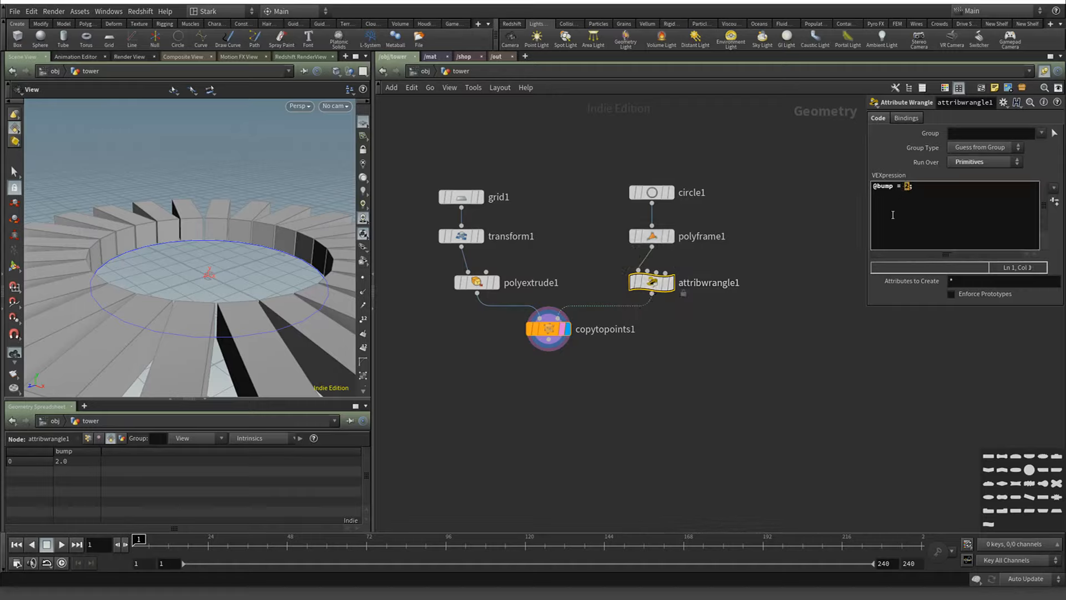
{"action": "type", "text": "1"}
Enable the Distance Scale local attribute on polyextrude1, using the bump attribute
{"action": "left_click", "coordinate": [478, 281]}
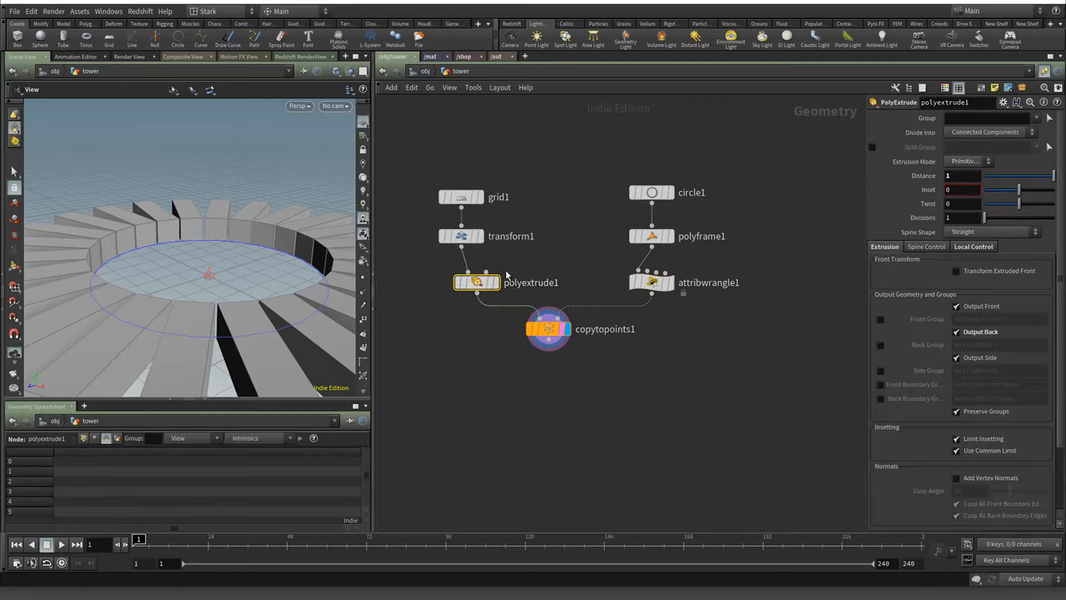
{"action": "left_click", "coordinate": [964, 246]}
{"action": "left_click", "coordinate": [880, 273]}
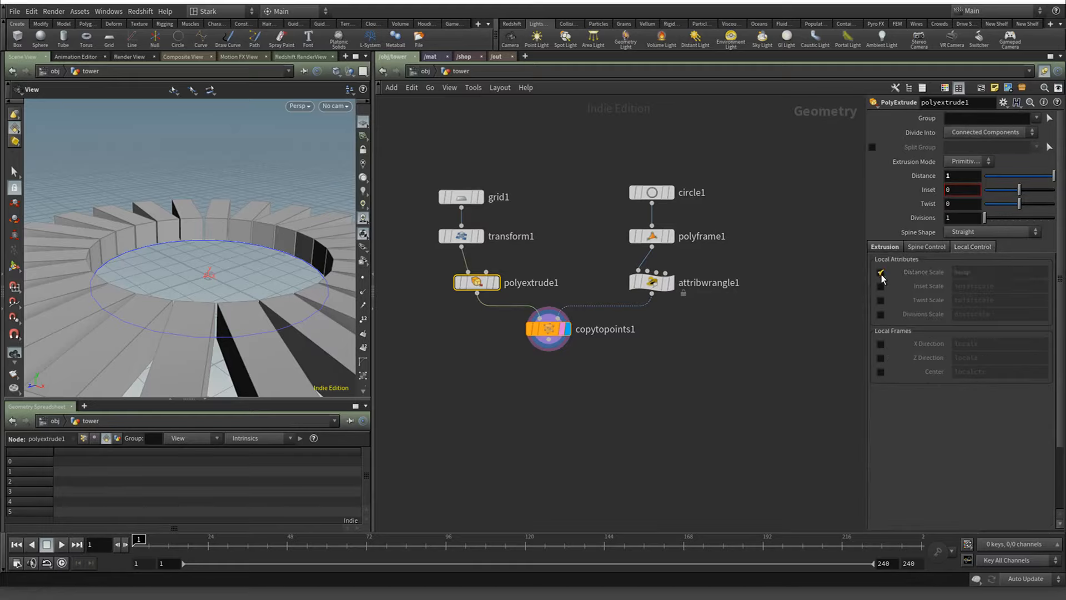
Pull polyextrude1 out of the grid branch, wire it to the output of copytopoints1, and display it
{"action": "left_click_drag", "start_coordinate": [475, 282], "coordinate": [552, 375]}
{"action": "left_click", "coordinate": [547, 361]}
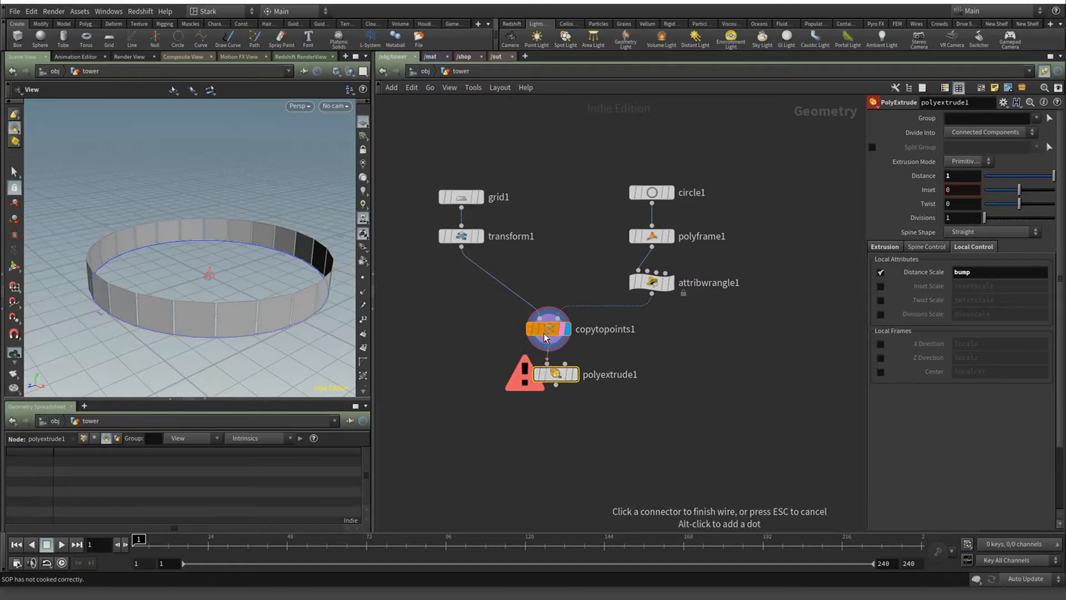
{"action": "left_click", "coordinate": [570, 371]}
{"action": "left_click", "coordinate": [579, 351]}
{"action": "left_click", "coordinate": [578, 396]}
{"action": "left_click_drag", "start_coordinate": [556, 374], "coordinate": [543, 377]}
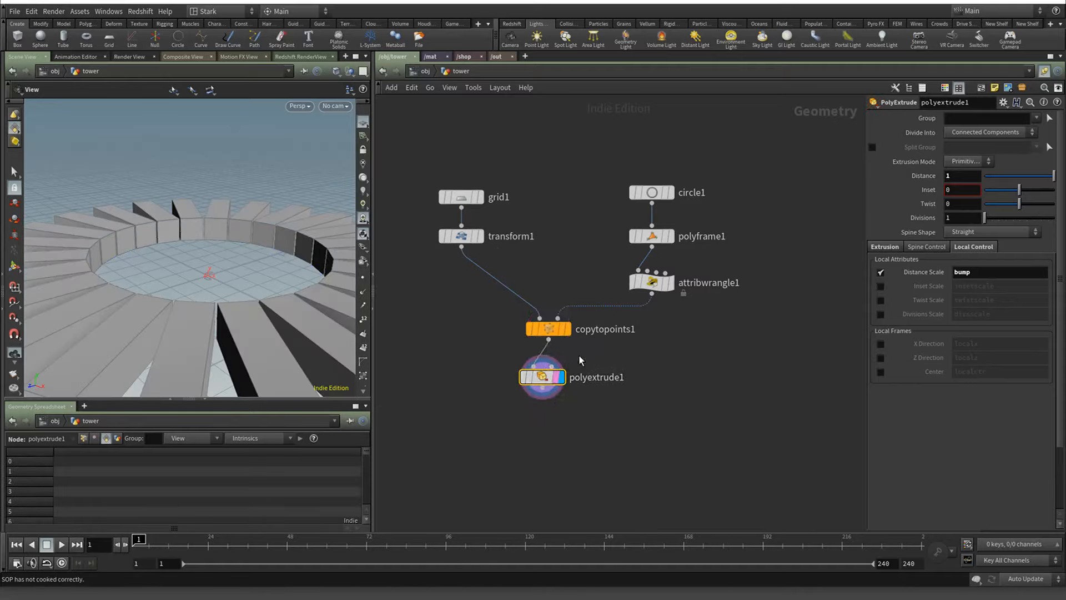
Try a Distance of -0.27 on polyextrude1 and toggle its Distance Scale attribute off and on
{"action": "left_click_drag", "start_coordinate": [1017, 178], "coordinate": [1011, 179]}
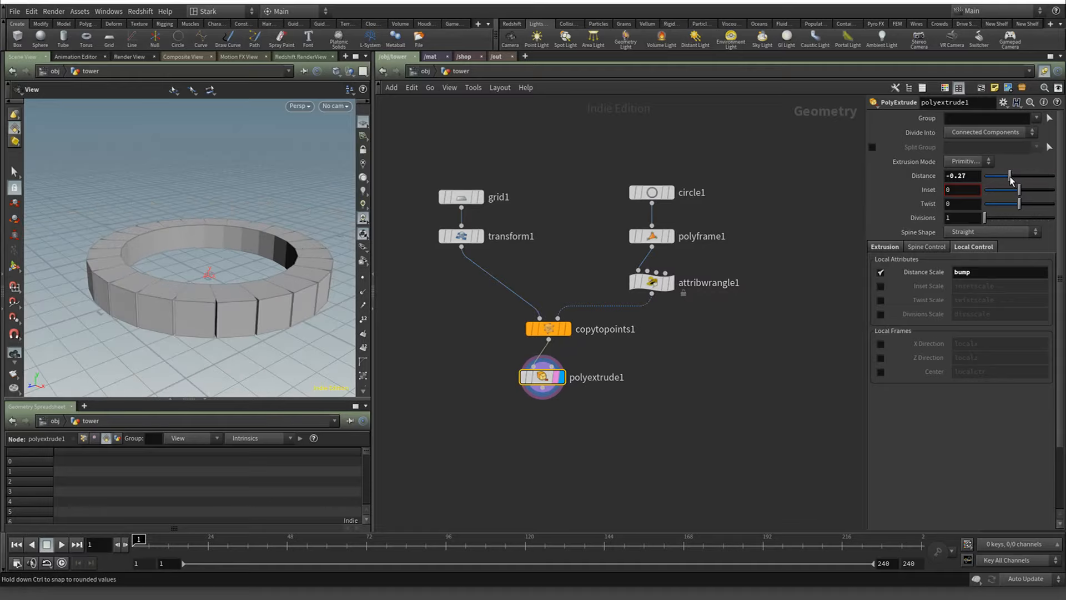
{"action": "left_click", "coordinate": [882, 273]}
{"action": "left_click", "coordinate": [881, 273]}
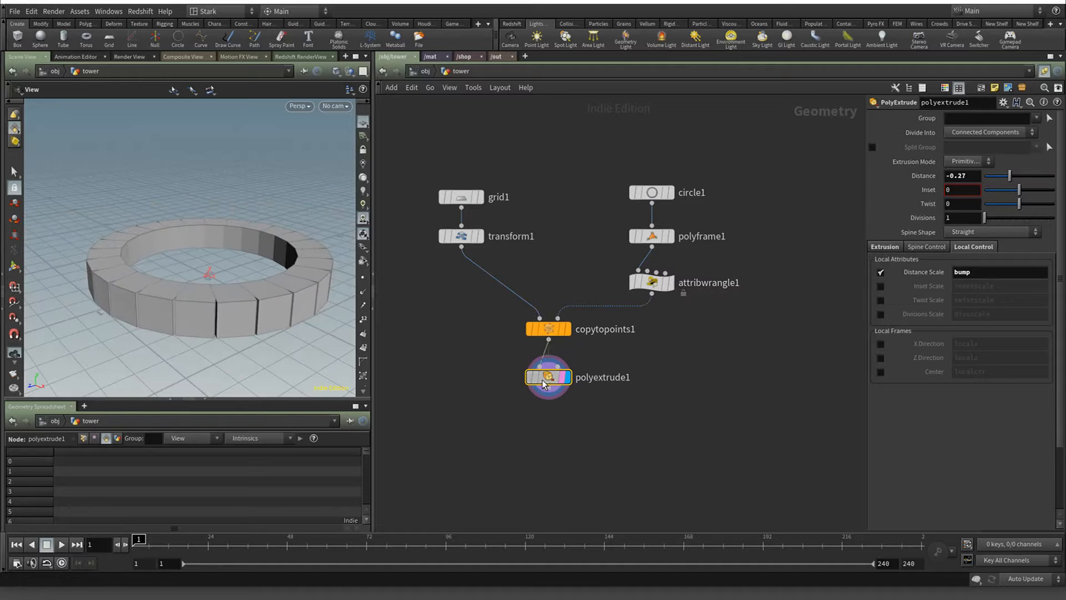
Insert polyextrude1 between attribwrangle1 and copytopoints1, try a Distance of 1, and set the Distance to .1
{"action": "left_click_drag", "start_coordinate": [533, 383], "coordinate": [623, 329]}
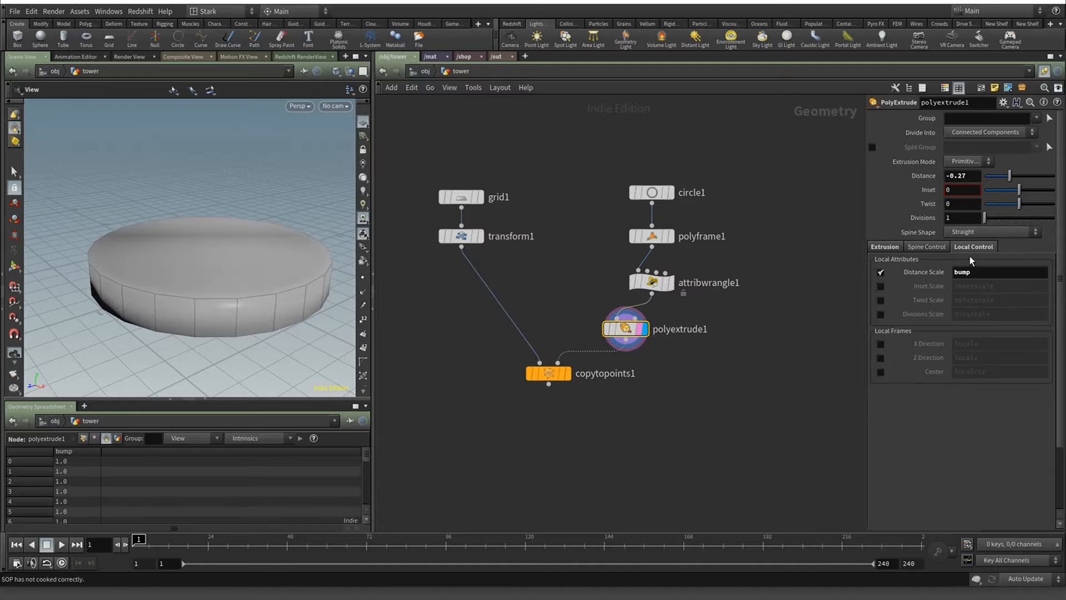
{"action": "left_click", "coordinate": [978, 175]}
{"action": "type", "text": "1"}
{"action": "key", "text": "Return"}
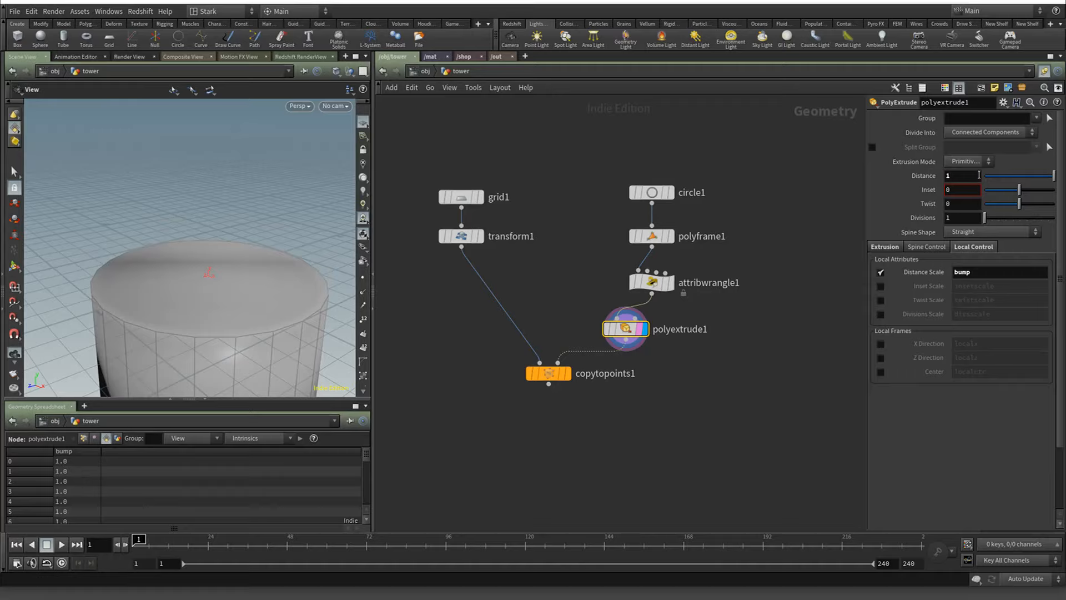
{"action": "left_click", "coordinate": [979, 175]}
{"action": "type", "text": ".1"}
{"action": "key", "text": "Return"}
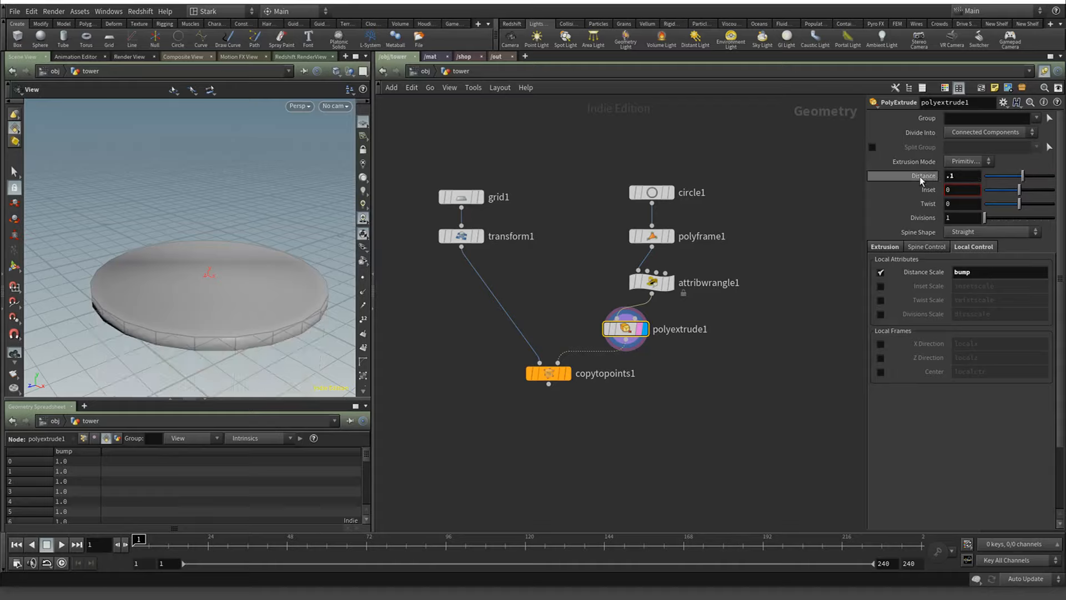
Display copytopoints1 to inspect the copies, and check the bump expression in attribwrangle1
{"action": "left_click", "coordinate": [568, 376]}
{"action": "left_click", "coordinate": [562, 377]}
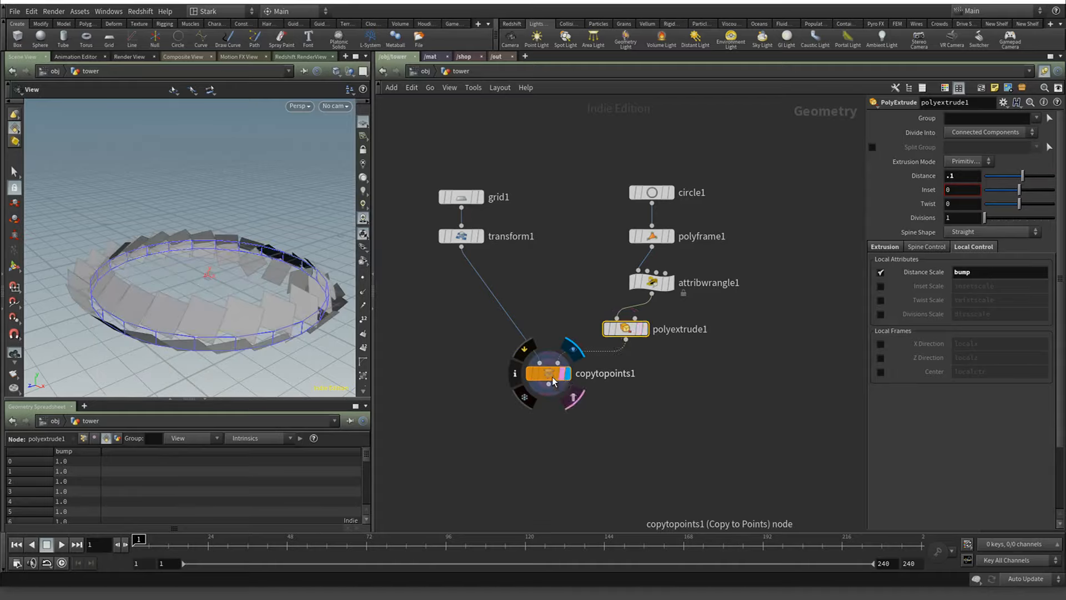
{"action": "left_click", "coordinate": [551, 378]}
{"action": "left_click", "coordinate": [650, 288]}
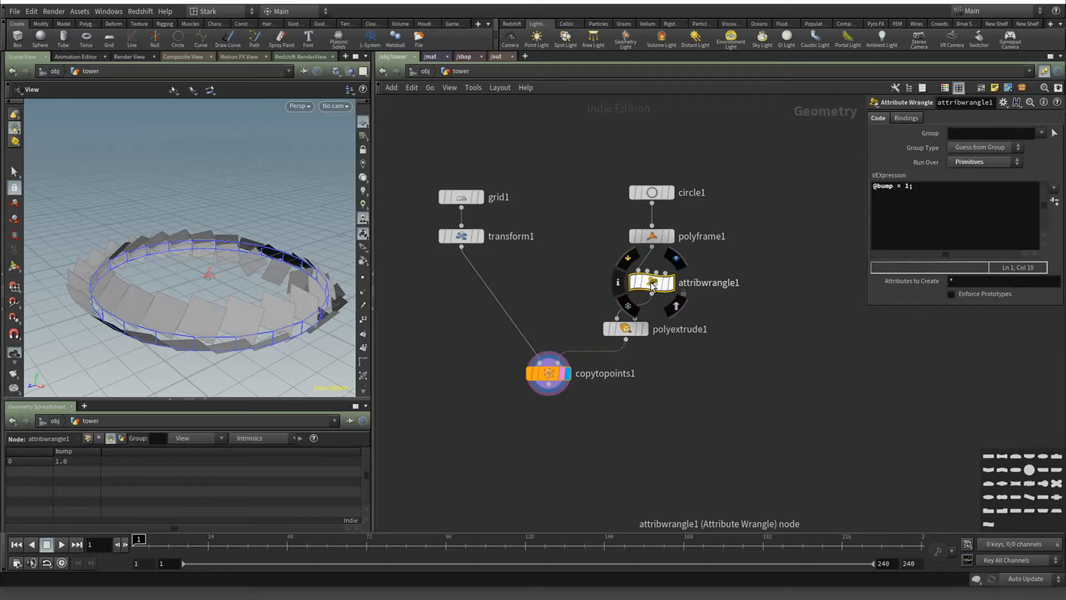
Move polyextrude1 out of the circle branch, reconnect it below copytopoints1, and display its result
{"action": "left_click_drag", "start_coordinate": [628, 336], "coordinate": [551, 429]}
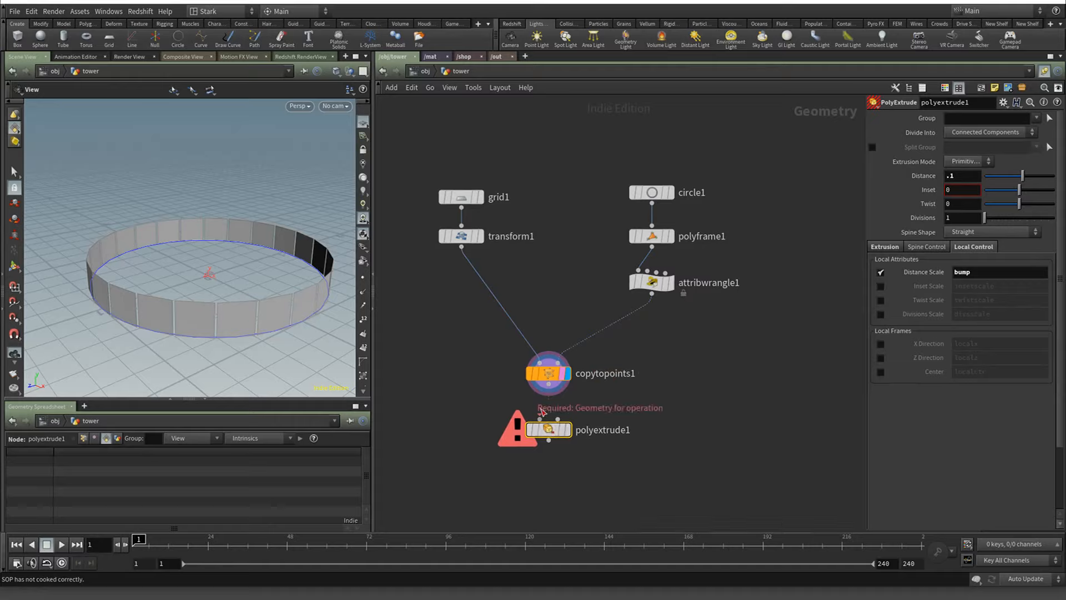
{"action": "left_click", "coordinate": [567, 431]}
{"action": "middle_click_drag", "start_coordinate": [638, 428], "coordinate": [625, 313]}
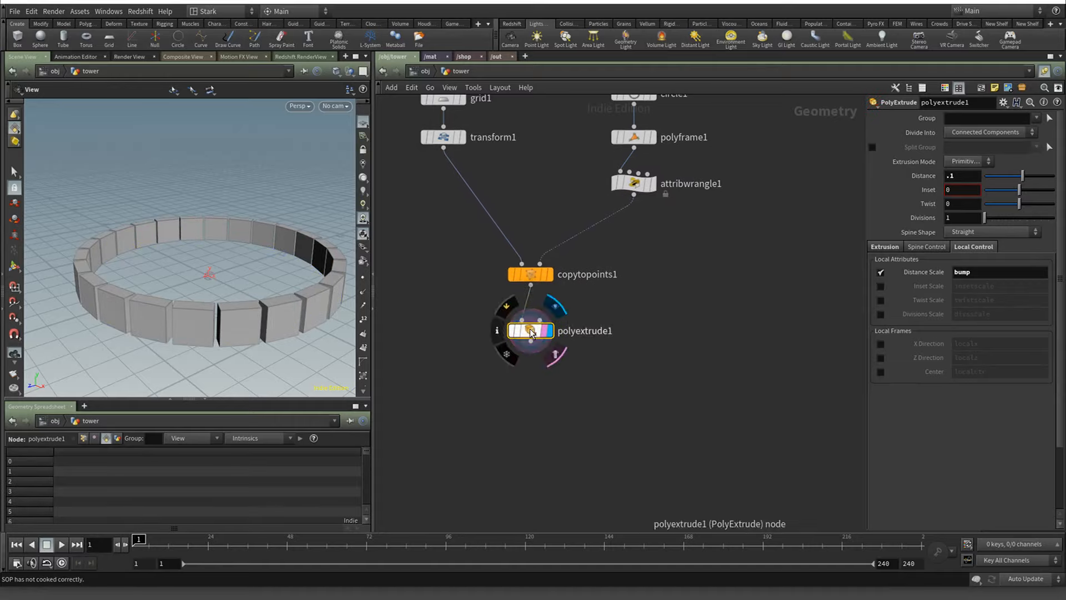
{"action": "left_click_drag", "start_coordinate": [531, 333], "coordinate": [538, 363]}
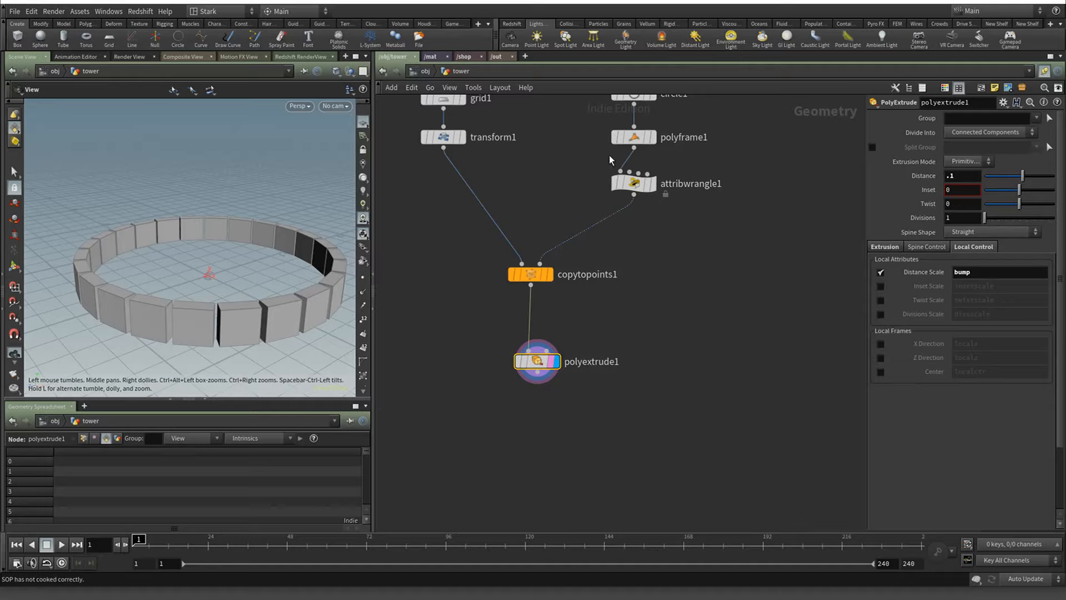
{"action": "left_click", "coordinate": [633, 183]}
{"action": "left_click", "coordinate": [1007, 195]}
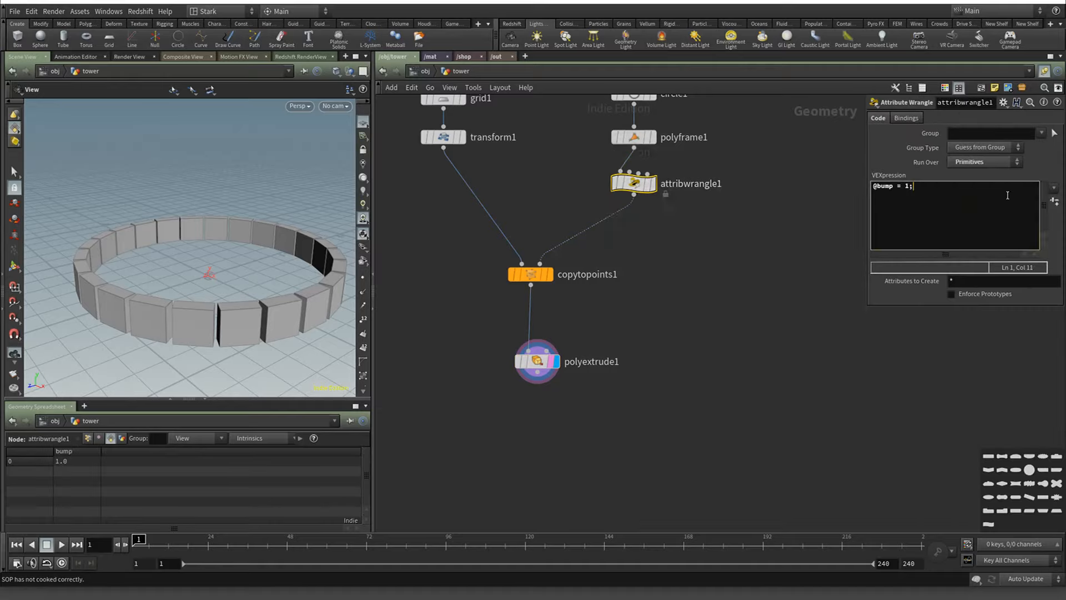
{"action": "left_click", "coordinate": [873, 188]}
{"action": "left_click", "coordinate": [937, 189]}
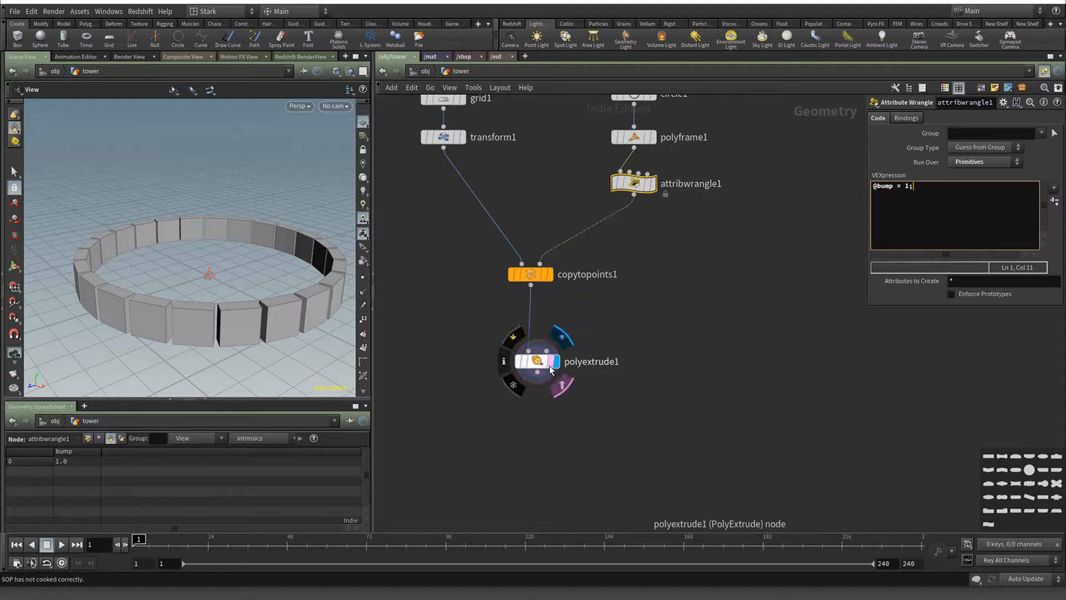
{"action": "left_click_drag", "start_coordinate": [519, 362], "coordinate": [512, 352]}
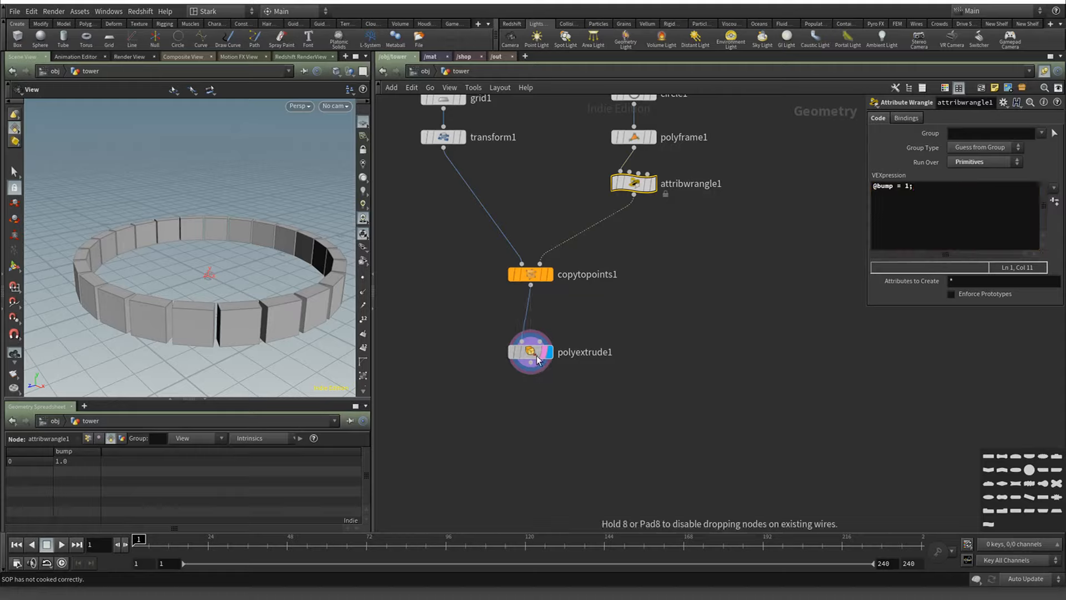
{"action": "double_click", "coordinate": [906, 186]}
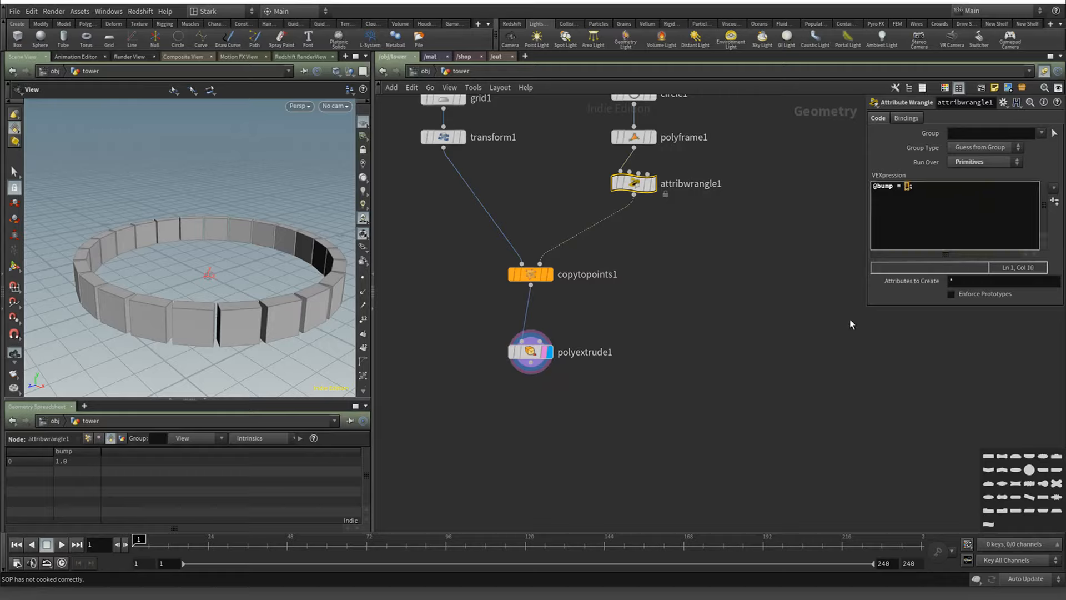
{"action": "type", "text": "2"}
Move transform1 lower in the network and try polyextrude1 between transform1 and copytopoints1
{"action": "mouse_move", "coordinate": [444, 145]}
{"action": "left_click_drag", "start_coordinate": [444, 145], "coordinate": [451, 200]}
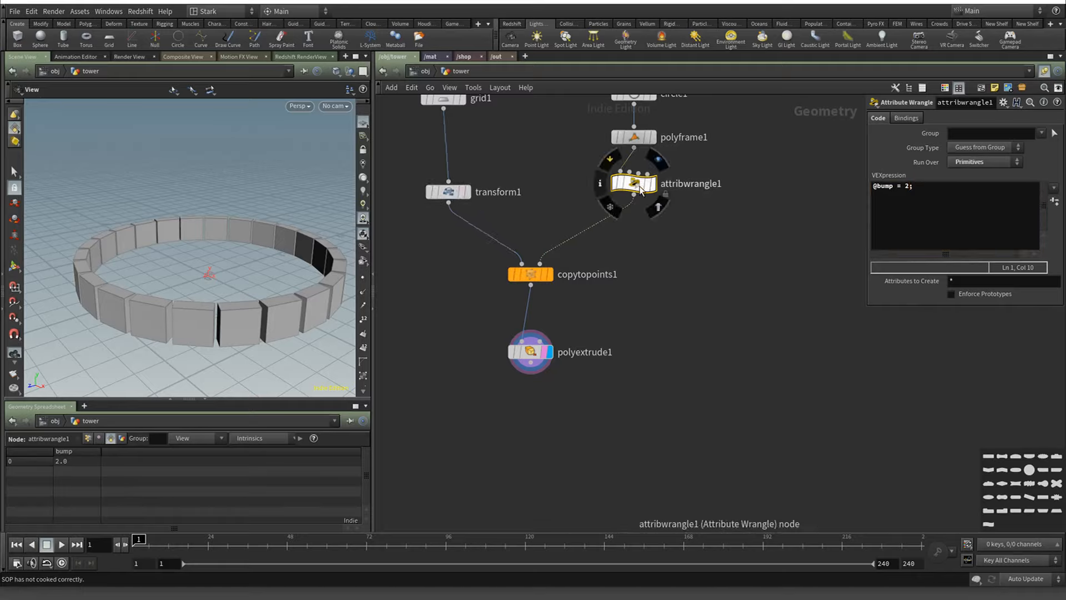
{"action": "left_click_drag", "start_coordinate": [535, 360], "coordinate": [495, 244]}
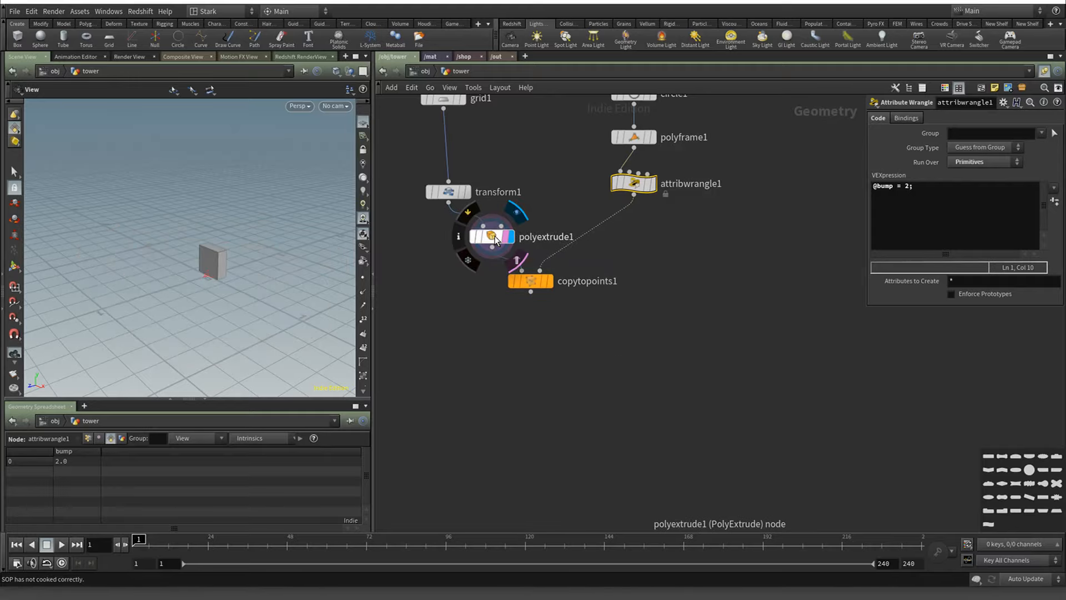
Change the bump value in attribwrangle1's VEX expression to 4
{"action": "double_click", "coordinate": [907, 186]}
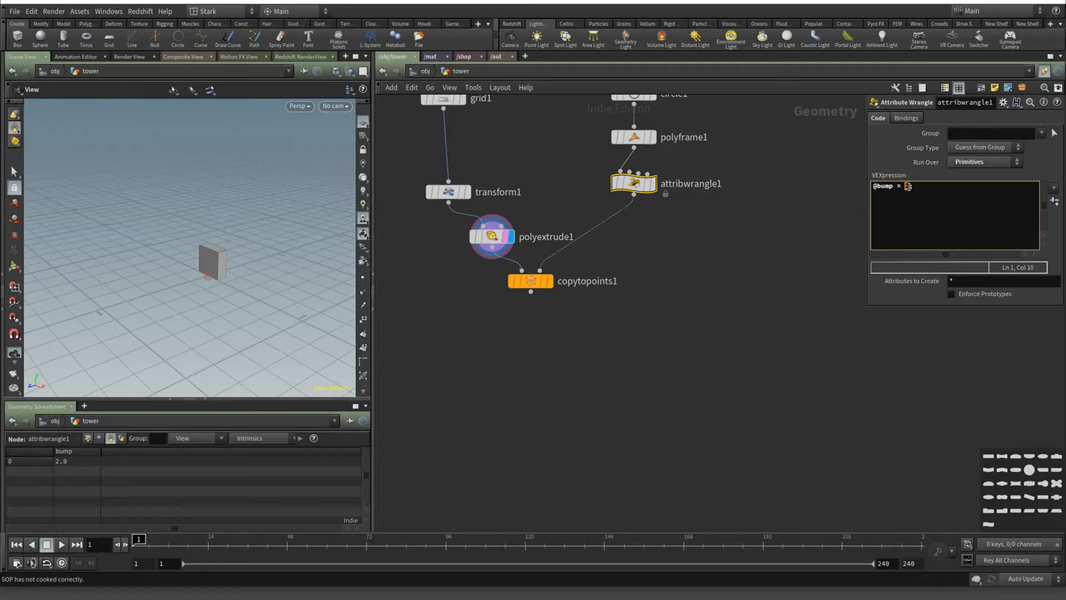
{"action": "type", "text": "4"}
{"action": "key", "text": "Return"}
{"action": "key", "text": "BackSpace"}
Detach polyextrude1 from the grid branch and wire it back in after copytopoints1
{"action": "left_click_drag", "start_coordinate": [492, 238], "coordinate": [530, 336]}
{"action": "left_click_drag", "start_coordinate": [530, 292], "coordinate": [530, 324]}
{"action": "left_click", "coordinate": [526, 321]}
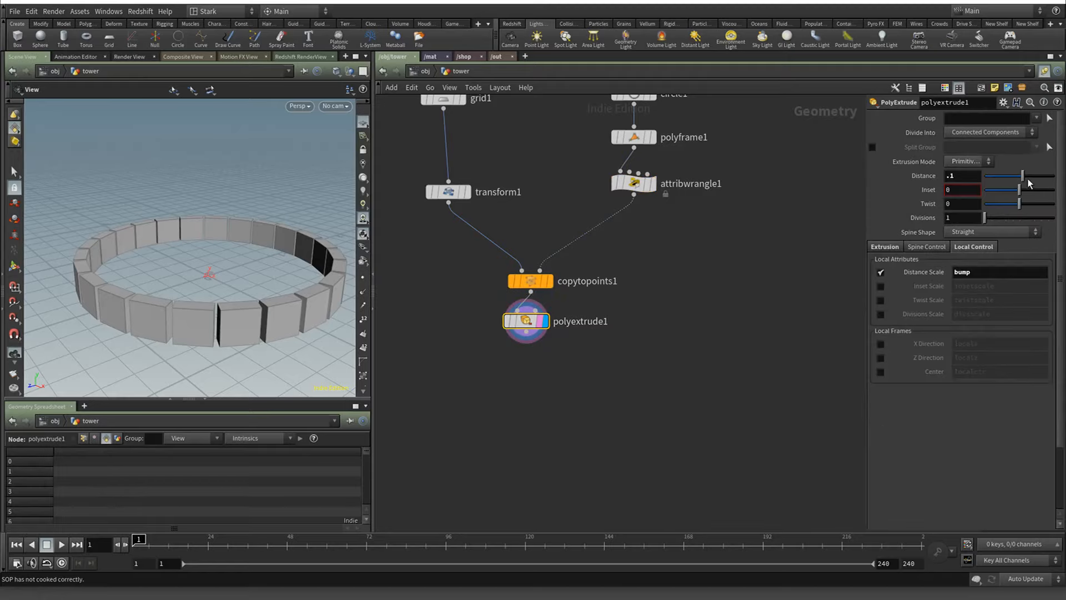
Examine polyextrude1's Spine Shape choices, its Distance Scale attribute, and its extrusion output, insetting and texture settings
{"action": "left_click", "coordinate": [992, 232]}
{"action": "left_click", "coordinate": [955, 243]}
{"action": "double_click", "coordinate": [997, 271]}
{"action": "left_click", "coordinate": [885, 247]}
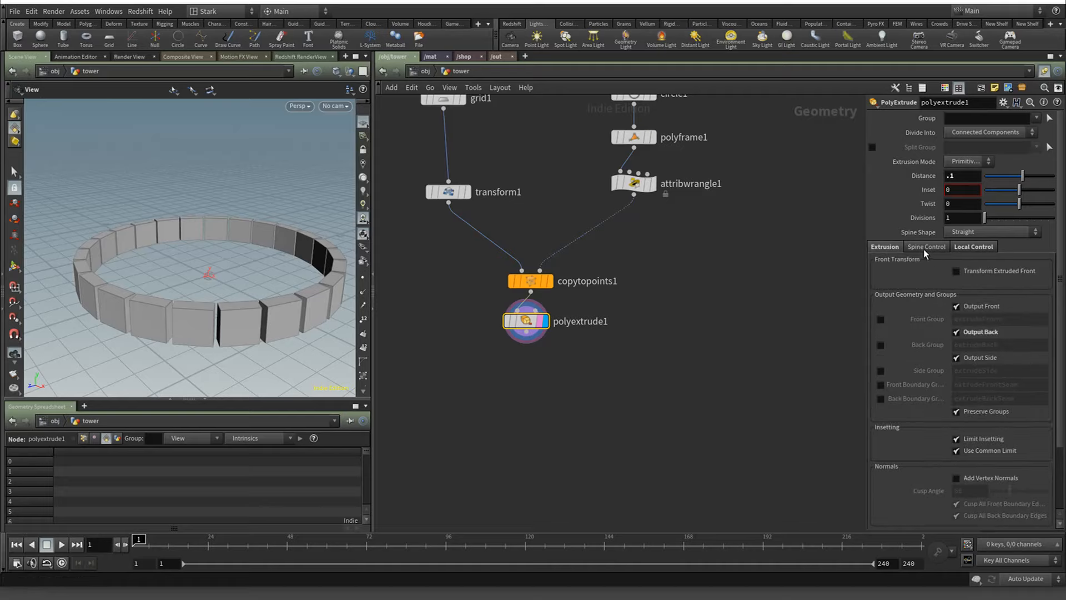
{"action": "scroll", "coordinate": [931, 351], "scroll_direction": "down", "scroll_amount": 3}
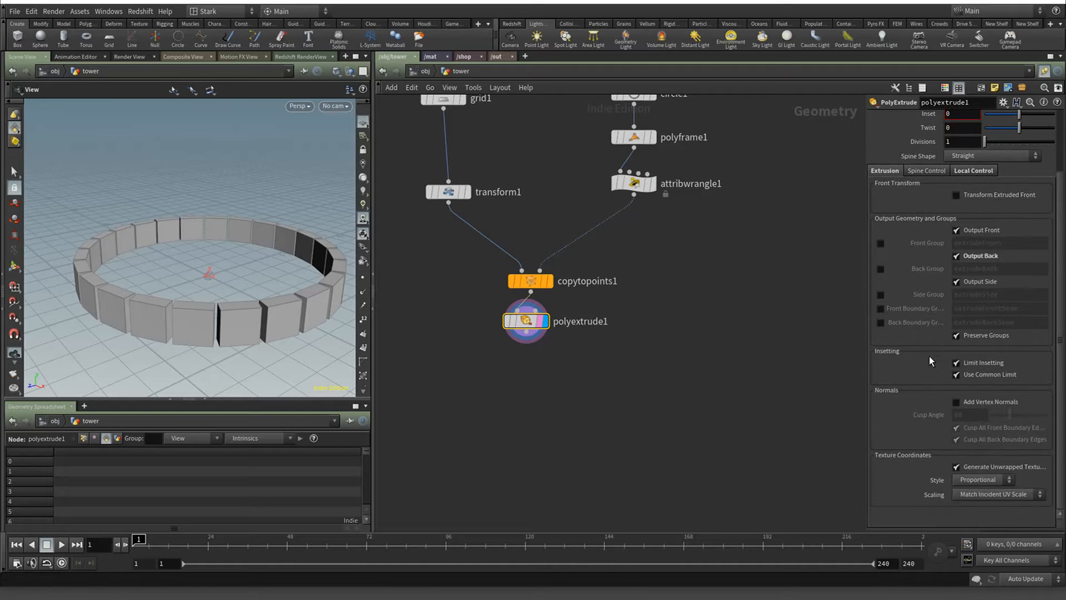
{"action": "scroll", "coordinate": [925, 354], "scroll_direction": "up", "scroll_amount": 3}
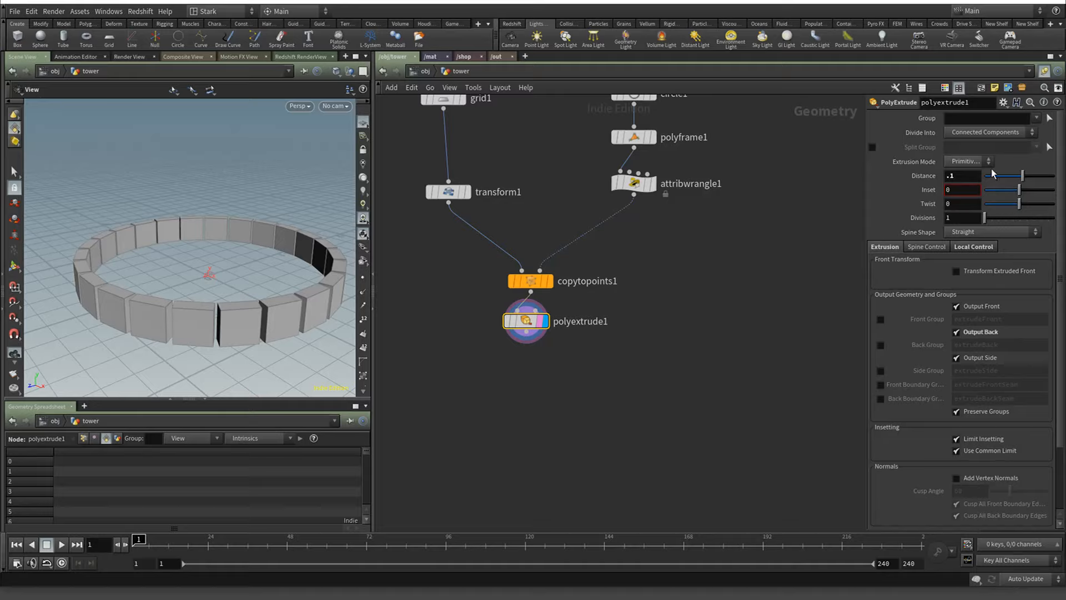
{"action": "left_click", "coordinate": [977, 233]}
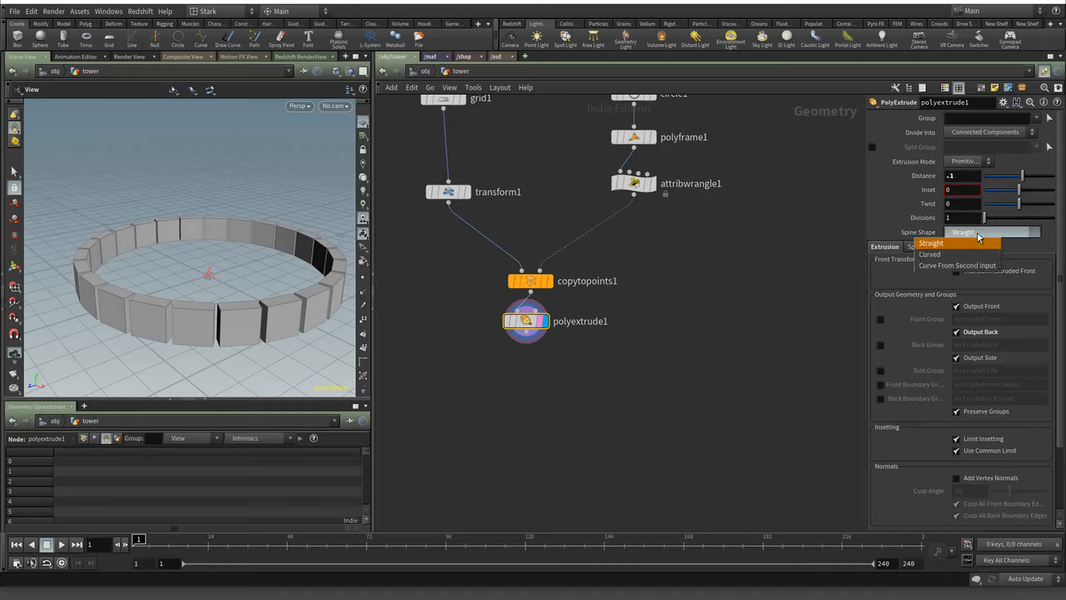
{"action": "left_click", "coordinate": [978, 238]}
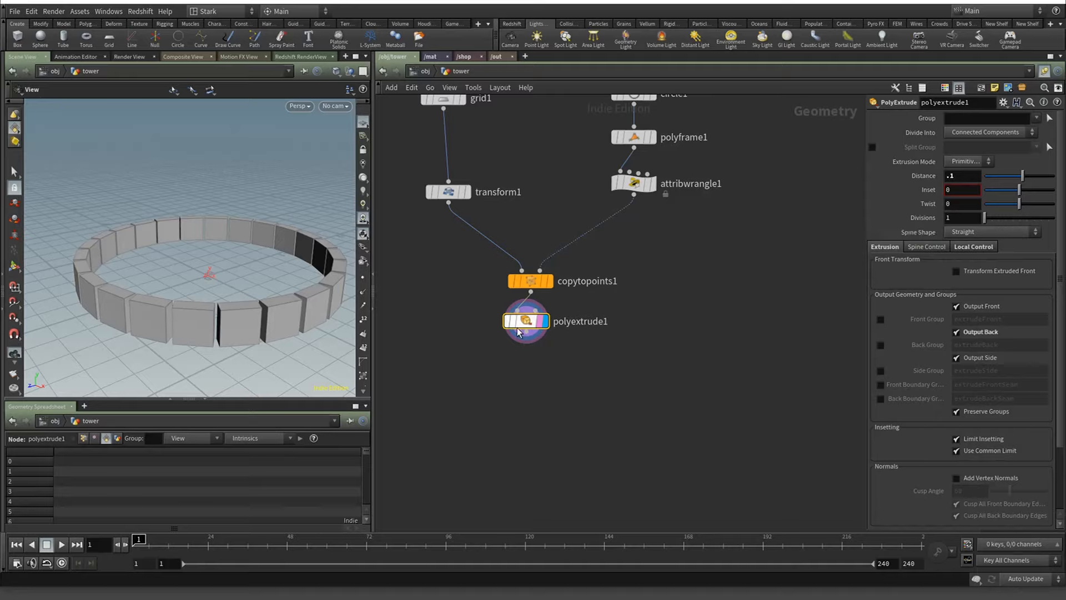
Align polyextrude1 under copytopoints1, add a Copy and Transform node wired to polyextrude1's output, and display it
{"action": "left_click_drag", "start_coordinate": [532, 323], "coordinate": [537, 321]}
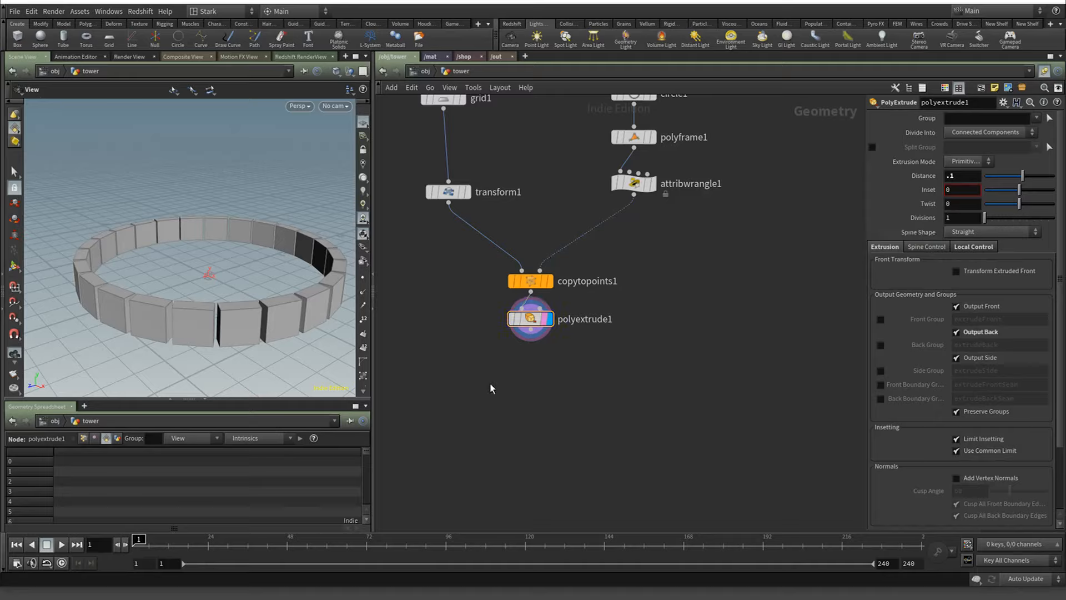
{"action": "key", "text": "Tab"}
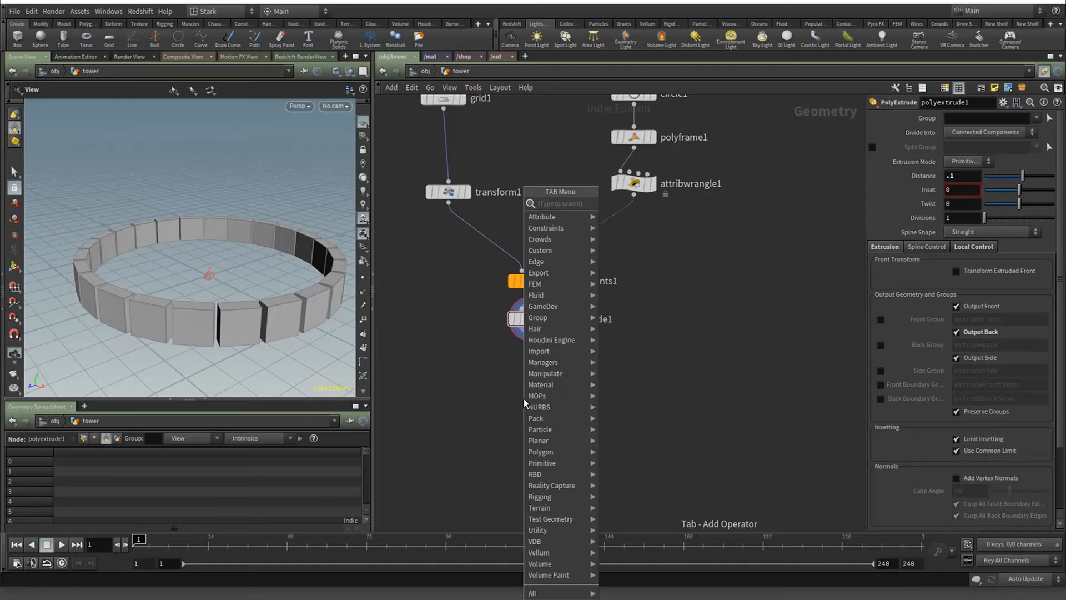
{"action": "type", "text": "copyt"}
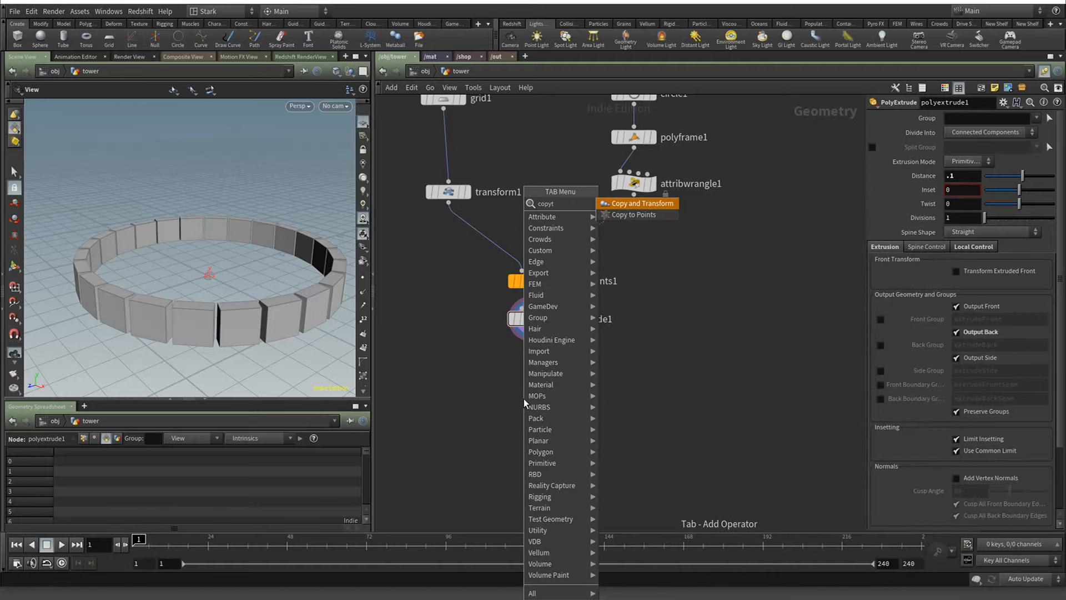
{"action": "key", "text": "Return"}
{"action": "left_click", "coordinate": [524, 399]}
{"action": "left_click_drag", "start_coordinate": [523, 387], "coordinate": [530, 333]}
{"action": "left_click", "coordinate": [543, 398]}
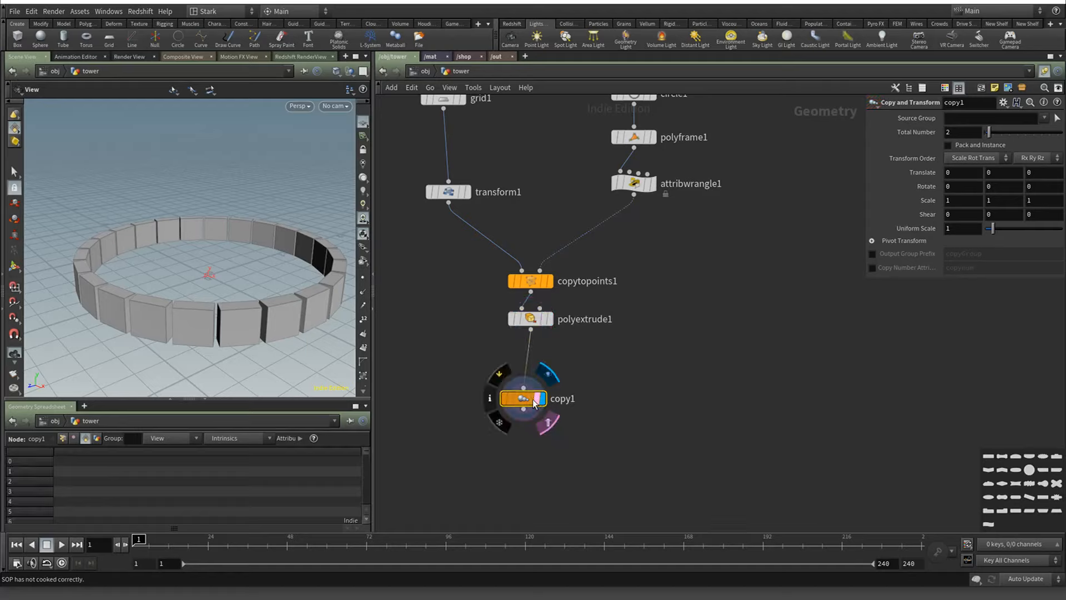
Align copy1 under polyextrude1 and link its Translate Y to grid1's second Size value with a relative reference
{"action": "left_click_drag", "start_coordinate": [525, 400], "coordinate": [534, 366]}
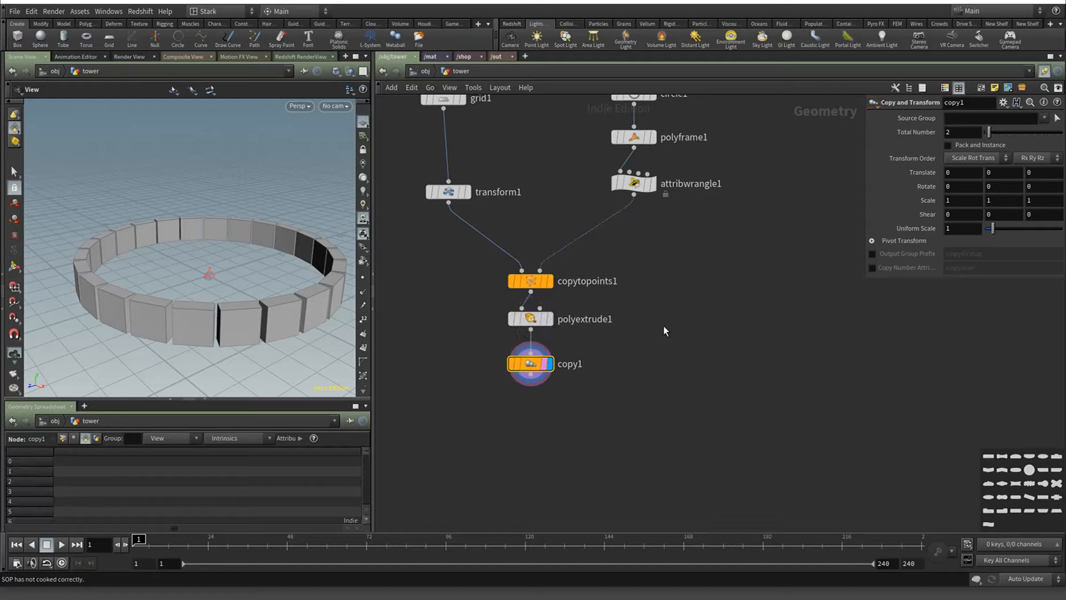
{"action": "middle_click_drag", "start_coordinate": [511, 161], "coordinate": [507, 195]}
{"action": "left_click_drag", "start_coordinate": [449, 133], "coordinate": [450, 144]}
{"action": "left_click", "coordinate": [450, 143]}
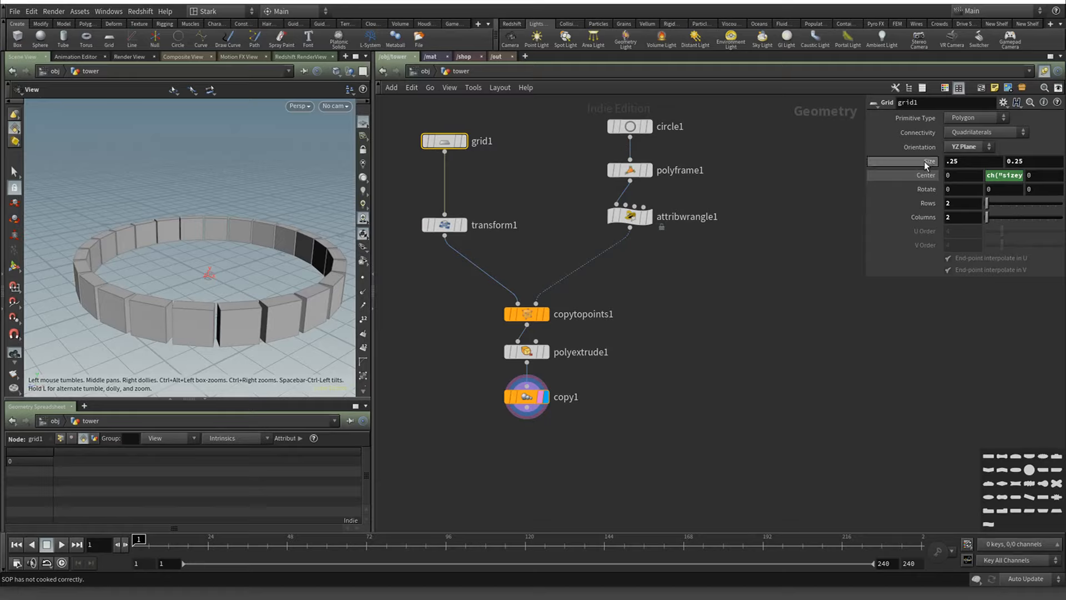
{"action": "right_click", "coordinate": [1024, 161]}
{"action": "left_click", "coordinate": [980, 230]}
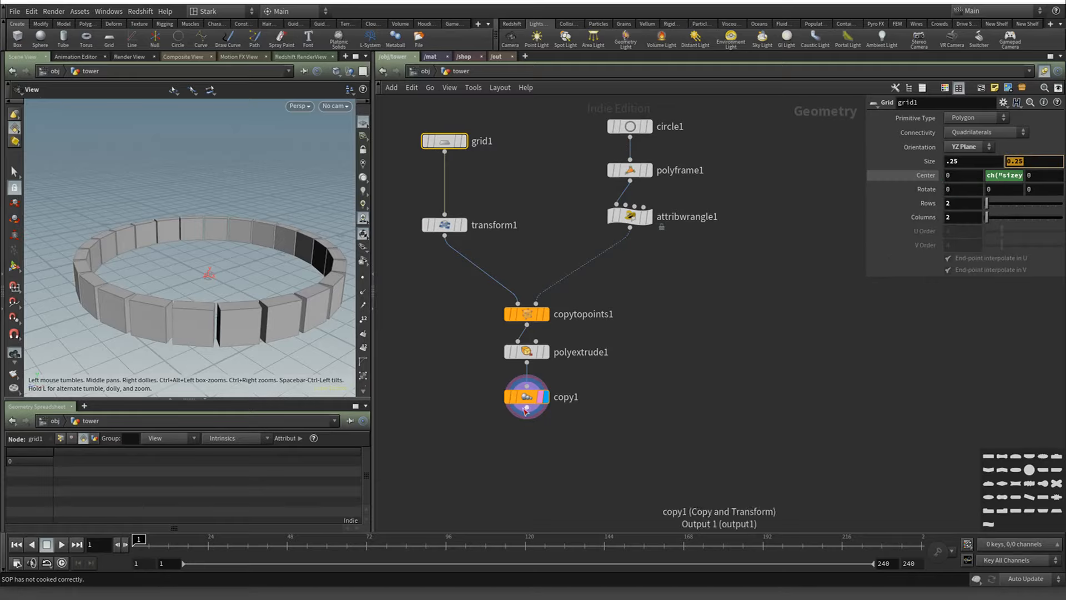
{"action": "left_click", "coordinate": [527, 398]}
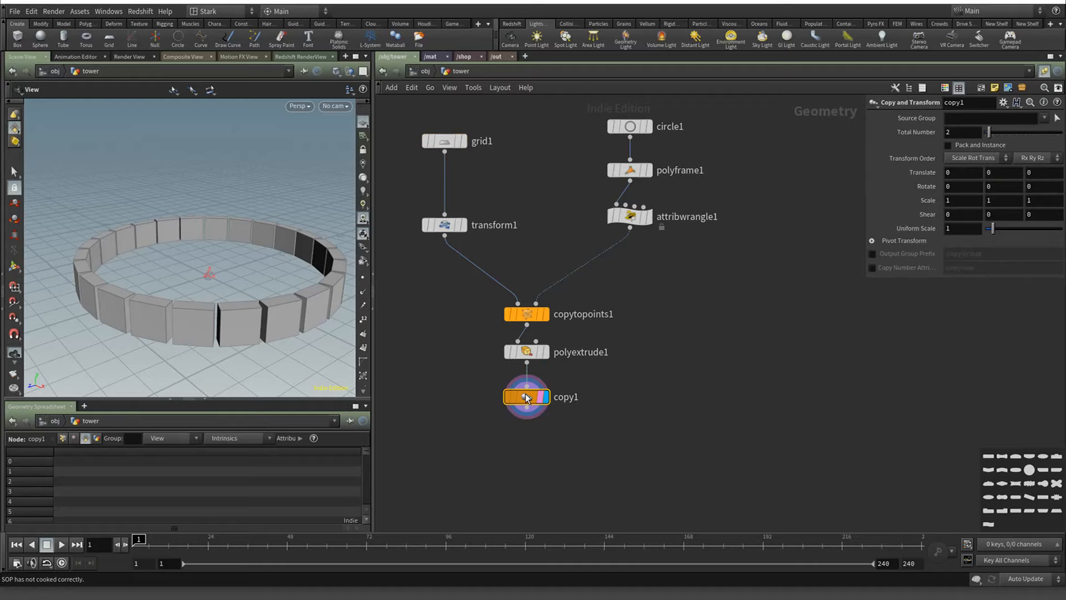
{"action": "right_click", "coordinate": [1004, 176]}
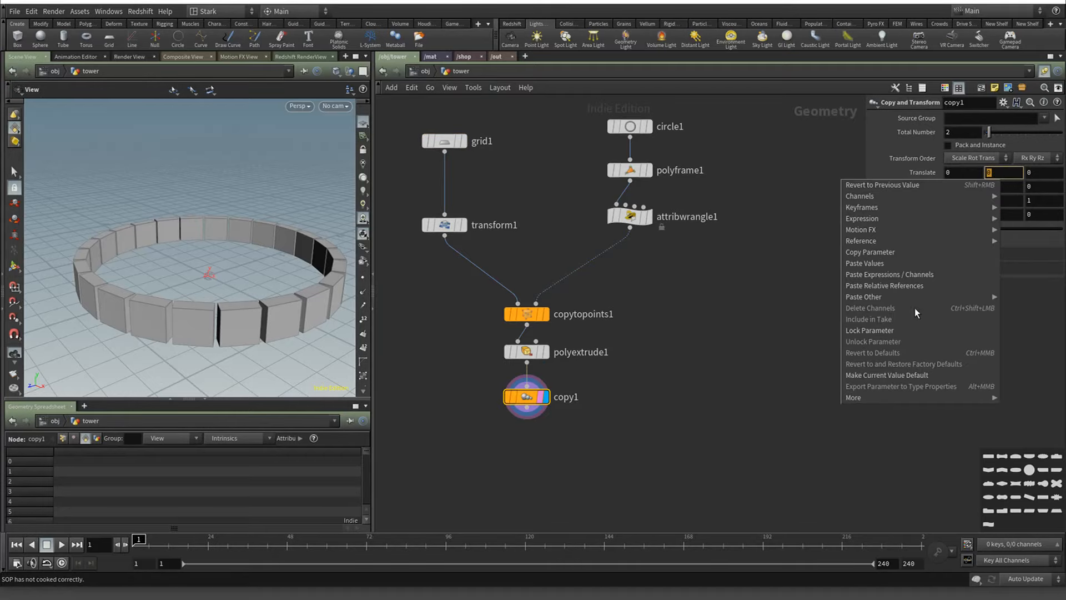
{"action": "left_click", "coordinate": [910, 285]}
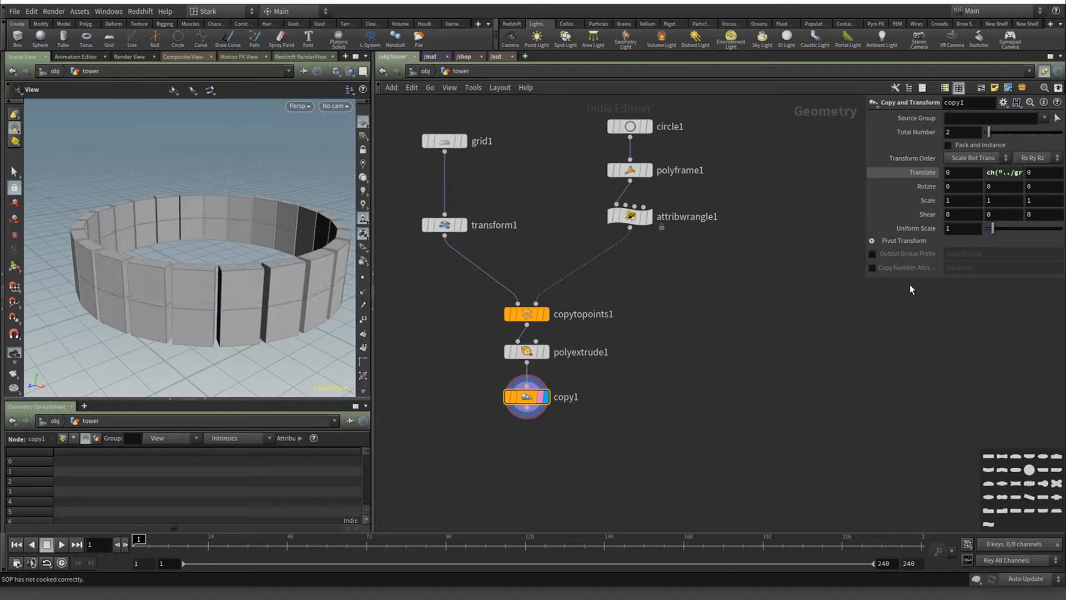
Set copy1's Rotate Y to -7.7 and its Total Number to 9
{"action": "scroll", "coordinate": [267, 262], "scroll_direction": "down", "scroll_amount": 5}
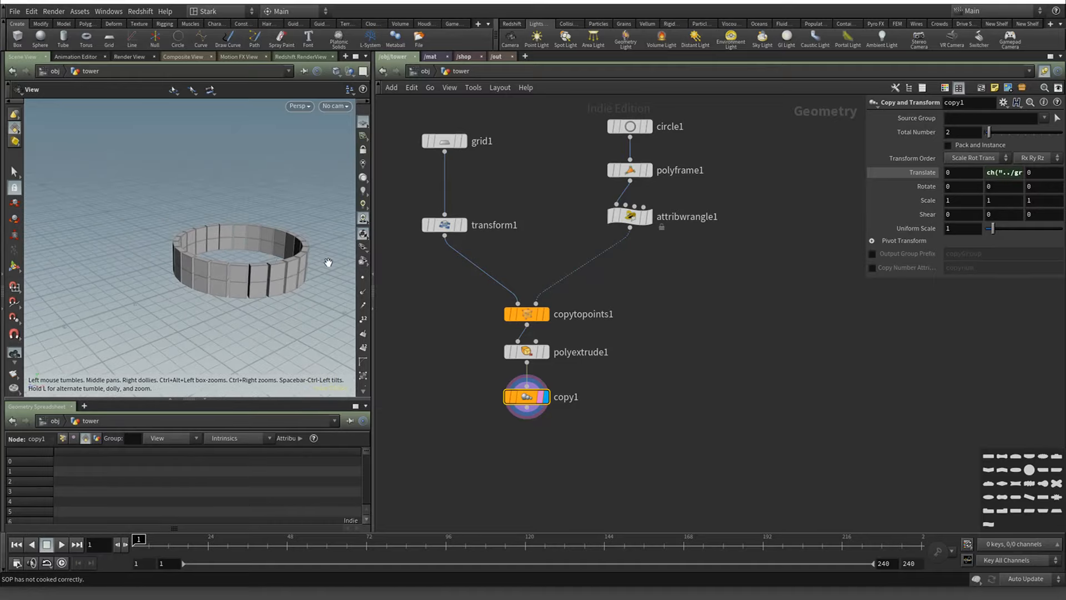
{"action": "left_click", "coordinate": [1006, 187]}
{"action": "middle_click_drag", "start_coordinate": [1009, 189], "coordinate": [630, 219]}
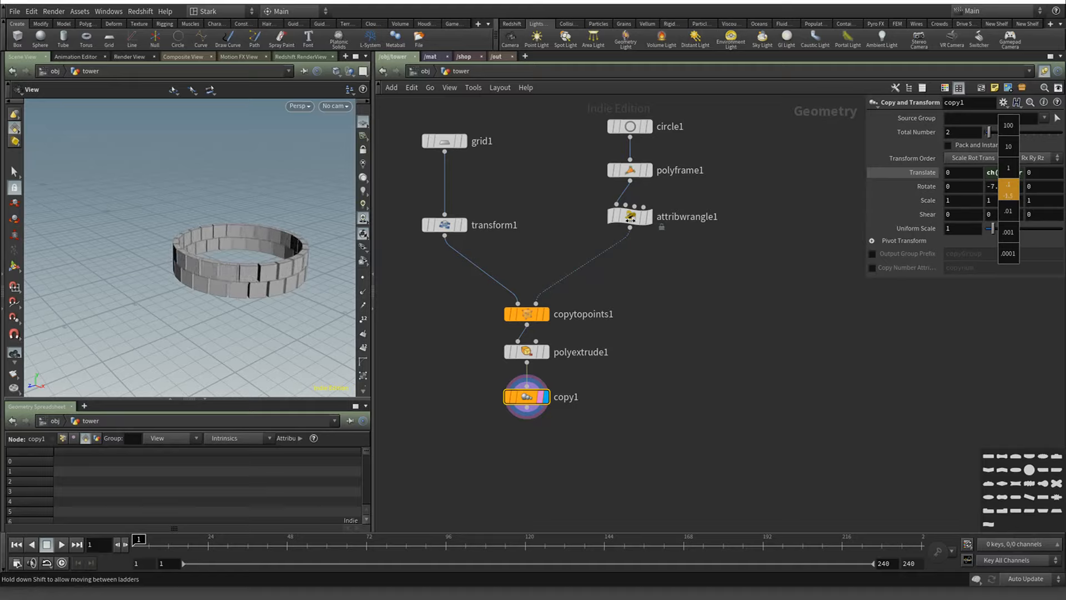
{"action": "left_click_drag", "start_coordinate": [990, 132], "coordinate": [1020, 144]}
Rewire polyextrude1 after copy1 and display it, with attribwrangle1 moved from the circle branch to between copy1 and polyextrude1
{"action": "left_click_drag", "start_coordinate": [534, 352], "coordinate": [527, 407]}
{"action": "left_click", "coordinate": [536, 468]}
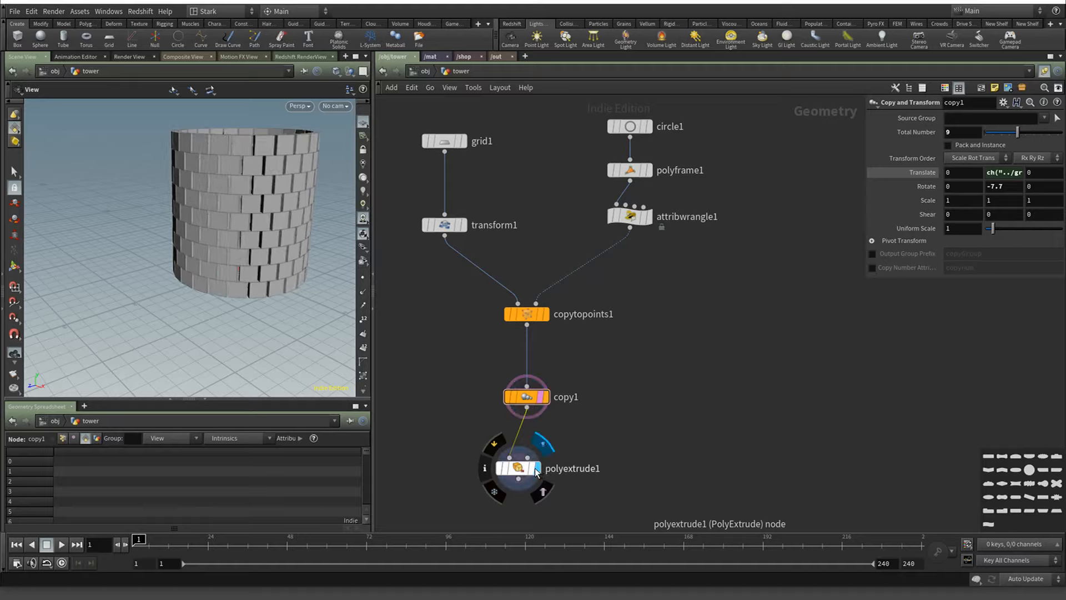
{"action": "left_click", "coordinate": [543, 490]}
{"action": "left_click_drag", "start_coordinate": [520, 470], "coordinate": [521, 455]}
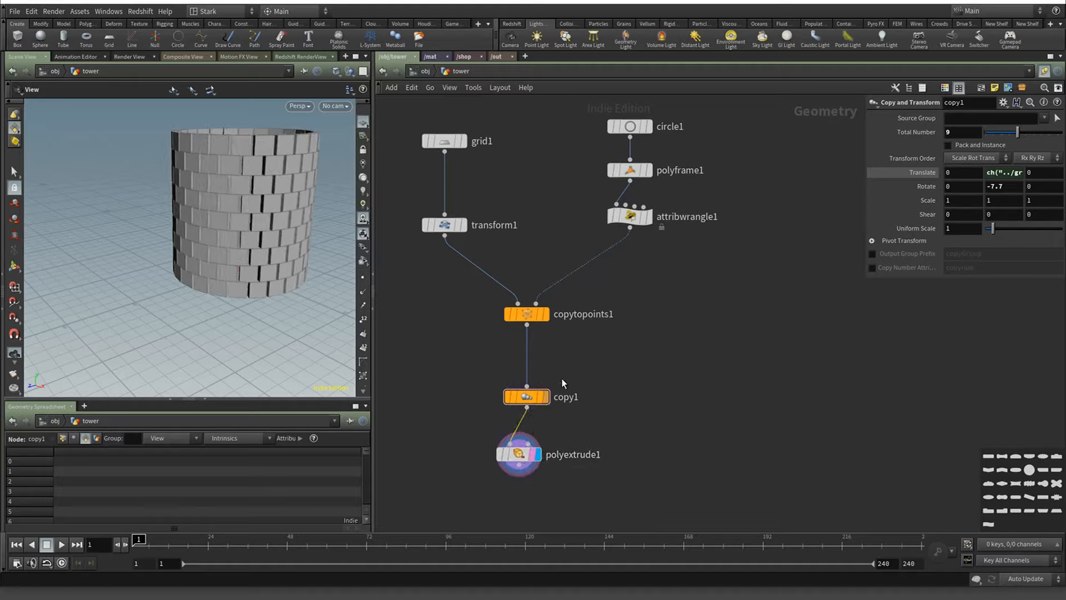
{"action": "left_click_drag", "start_coordinate": [630, 219], "coordinate": [526, 435]}
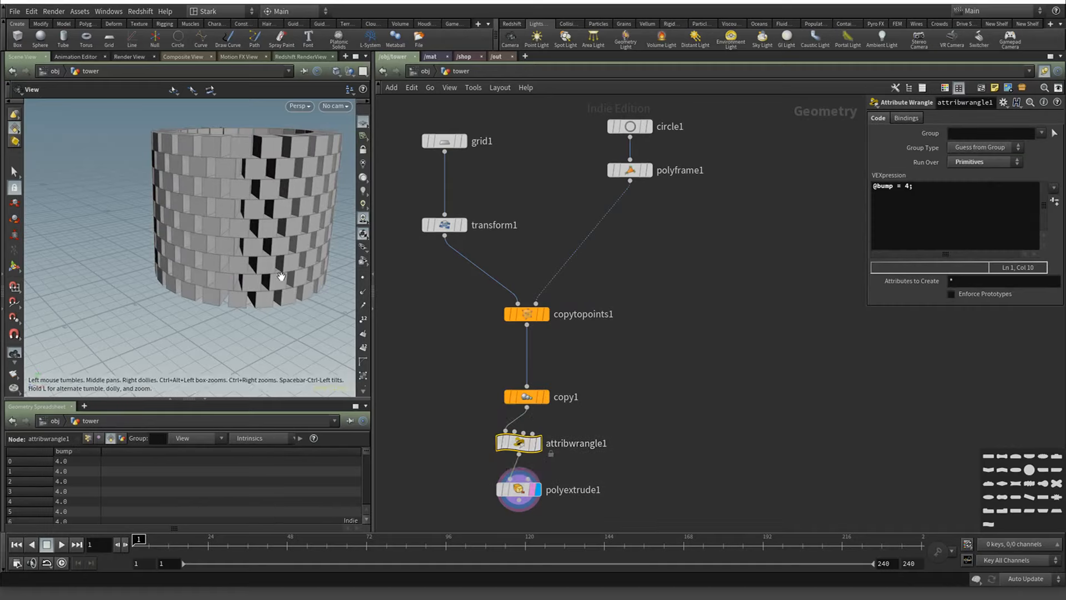
Change the bump value in attribwrangle1's VEX expression to 2
{"action": "left_click", "coordinate": [909, 187]}
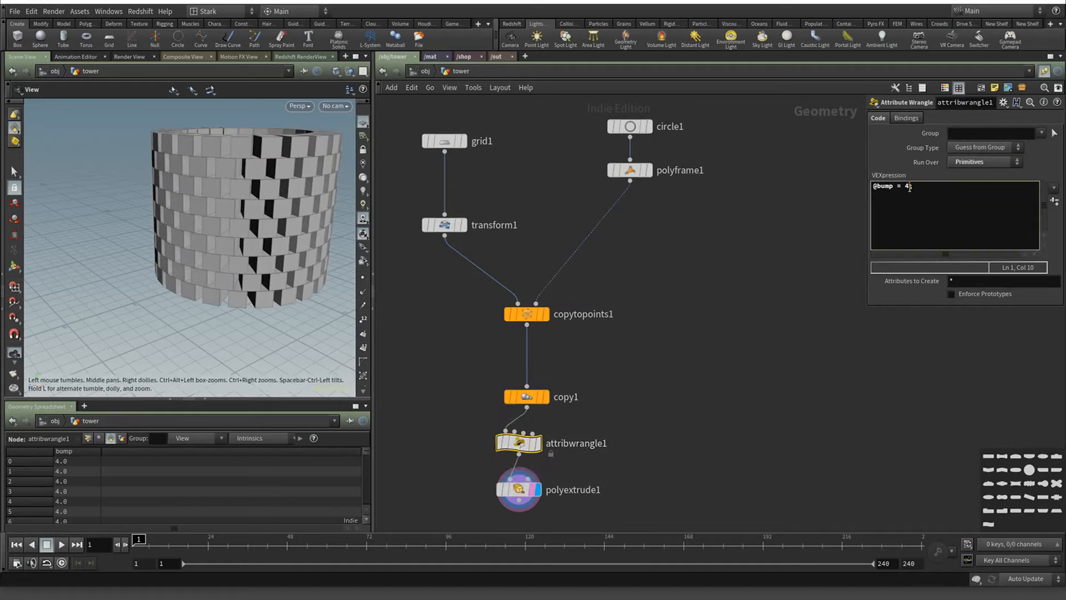
{"action": "key", "text": "BackSpace"}
{"action": "type", "text": "2"}
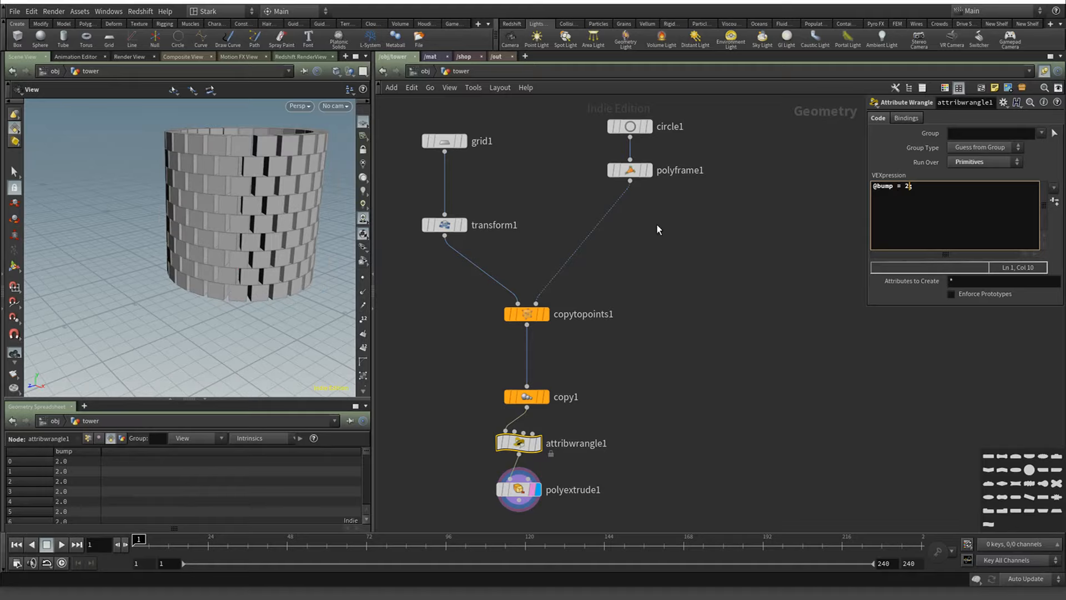
{"action": "type", "text": "15"}
{"action": "key", "text": "BackSpace"}
{"action": "key", "text": "BackSpace"}
Automatically lay out the network nodes and change the network wiring style to Rounded
{"action": "key", "text": "l"}
{"action": "key", "text": "shift+s"}
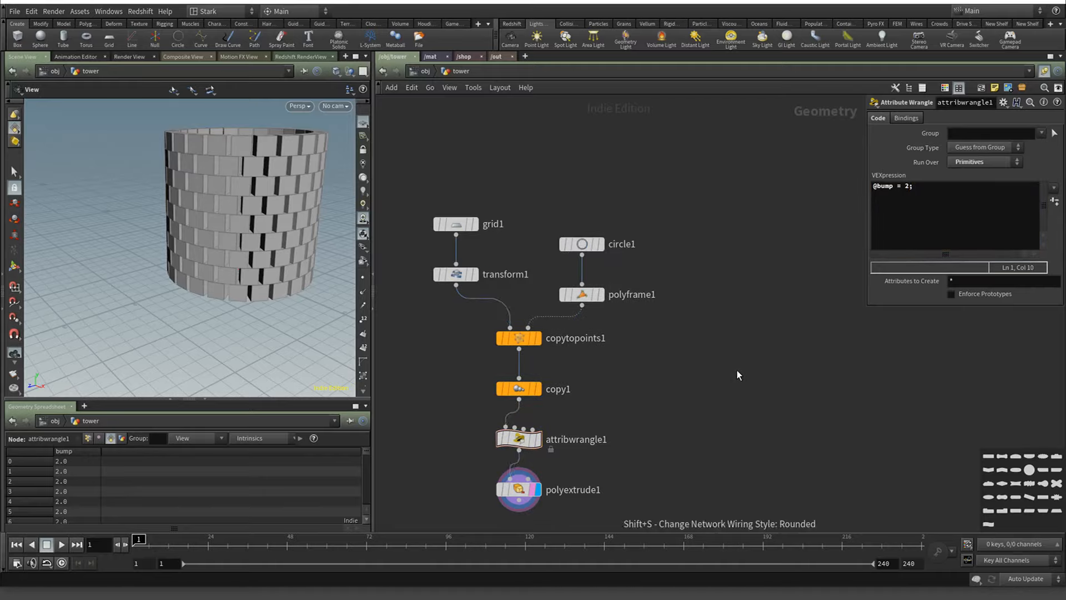
{"action": "middle_click_drag", "start_coordinate": [765, 364], "coordinate": [776, 276]}
{"action": "scroll", "coordinate": [280, 257], "scroll_direction": "down", "scroll_amount": 2}
{"action": "left_click_drag", "start_coordinate": [267, 249], "coordinate": [268, 278], "text": "alt"}
{"action": "middle_click_drag", "start_coordinate": [266, 197], "coordinate": [222, 241]}
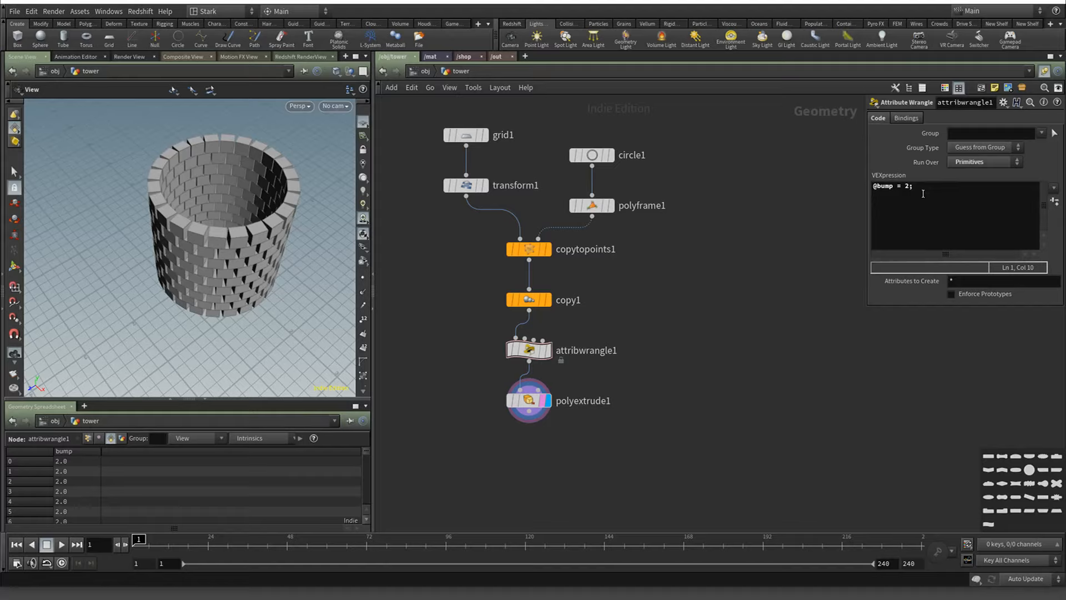
{"action": "left_click_drag", "start_coordinate": [194, 281], "coordinate": [206, 254]}
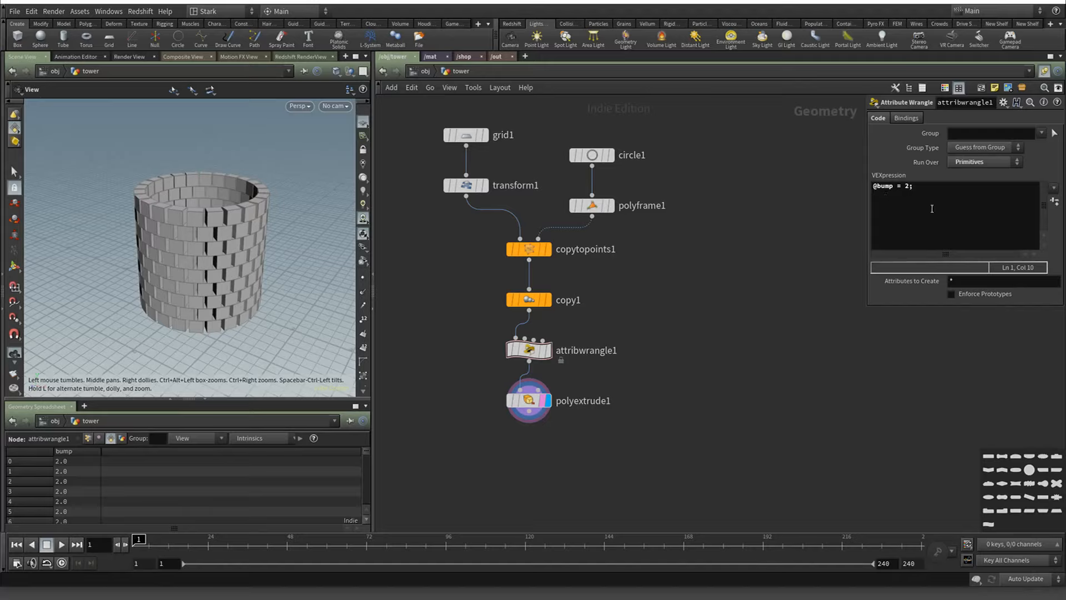
Start a fit01( call as attribwrangle1's bump value and check polyextrude1's Distance Scale attribute in its local control settings
{"action": "double_click", "coordinate": [907, 187]}
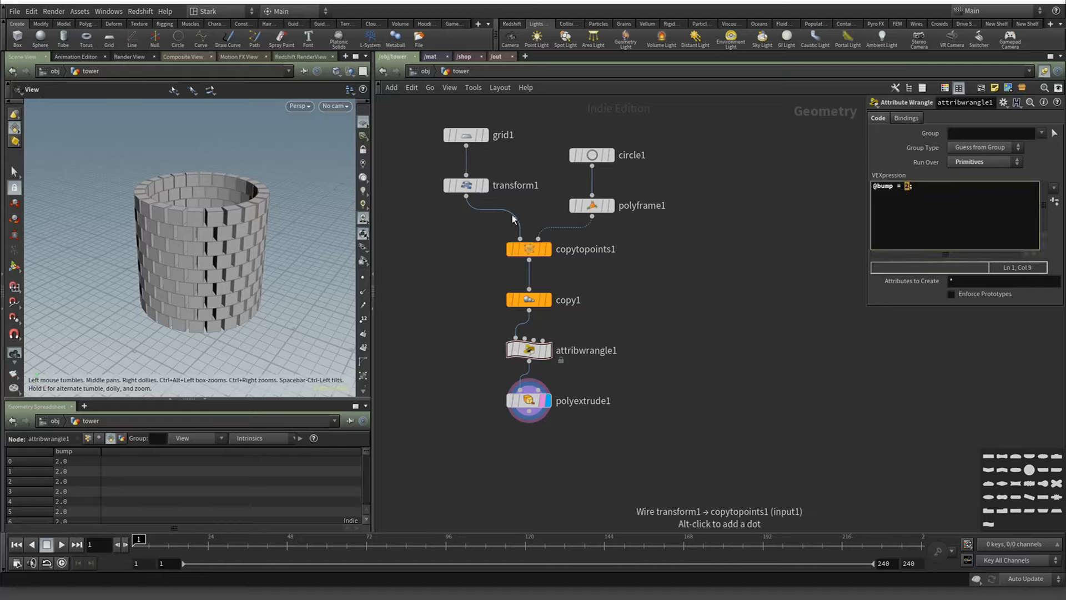
{"action": "type", "text": "fit01"}
{"action": "key", "text": "Escape"}
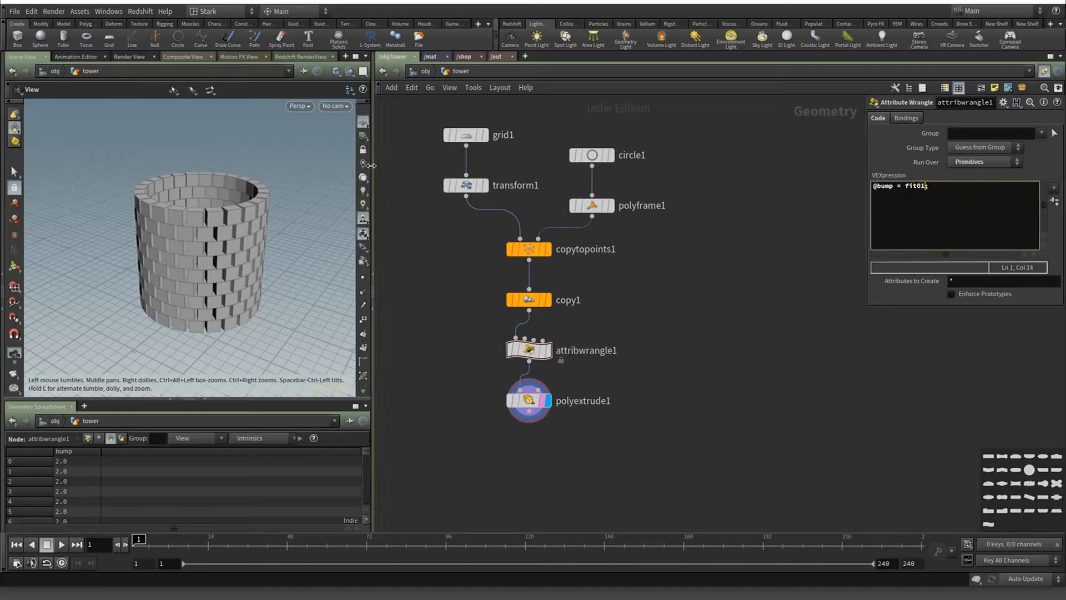
{"action": "type", "text": "("}
{"action": "left_click", "coordinate": [529, 400]}
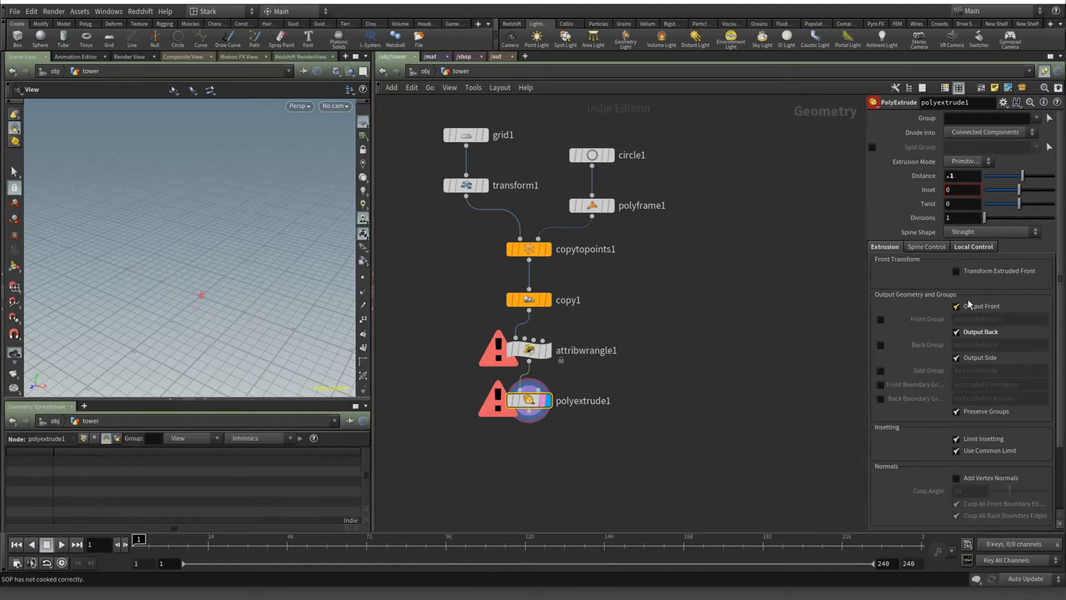
{"action": "left_click", "coordinate": [966, 248]}
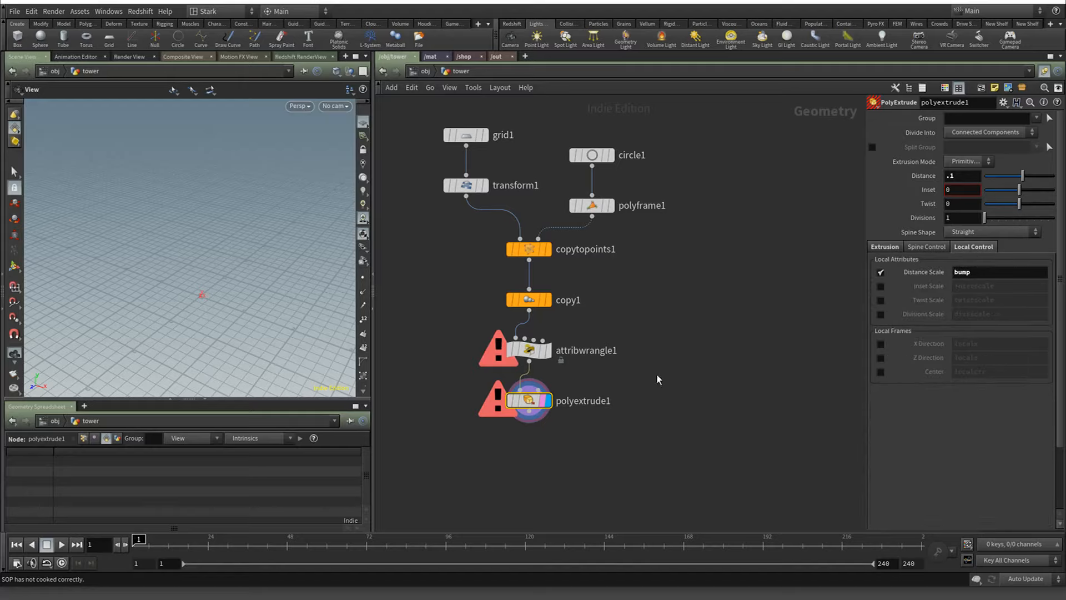
{"action": "left_click", "coordinate": [530, 351]}
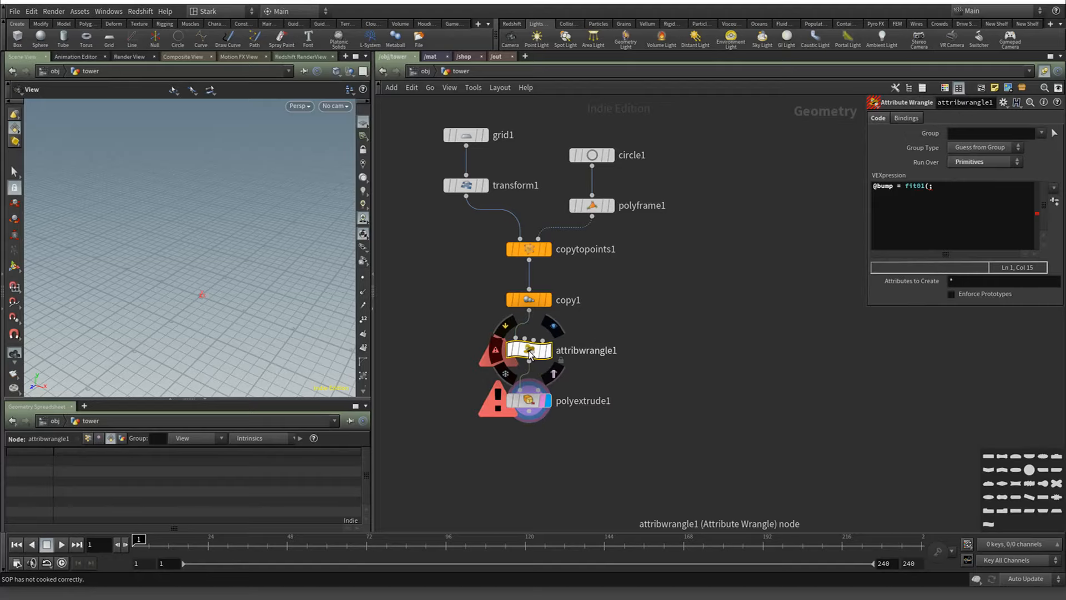
{"action": "left_click", "coordinate": [947, 192]}
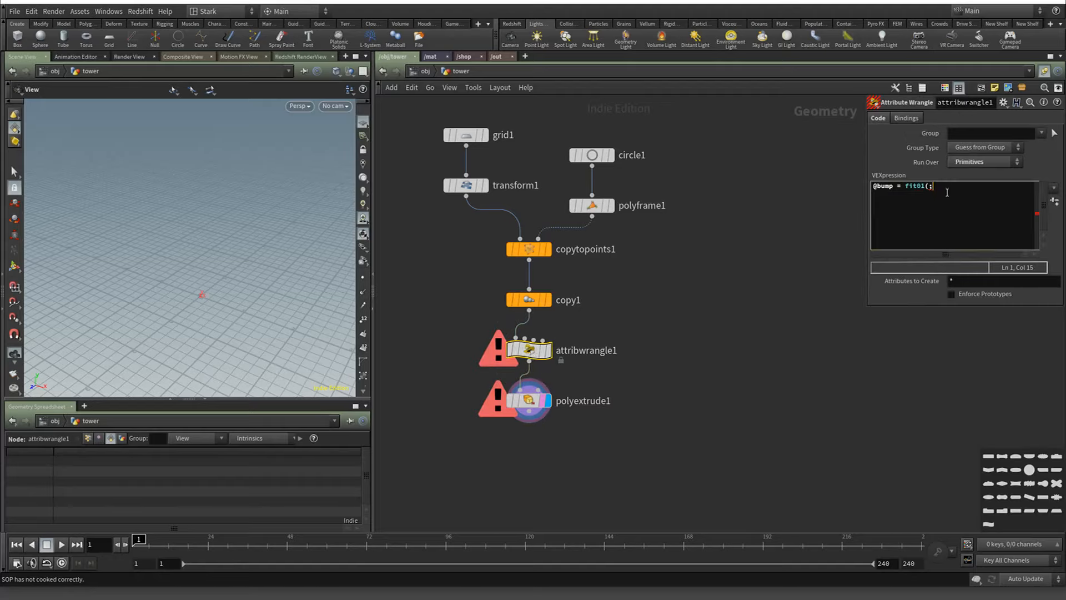
{"action": "key", "text": "BackSpace"}
{"action": "type", "text": "@p"}
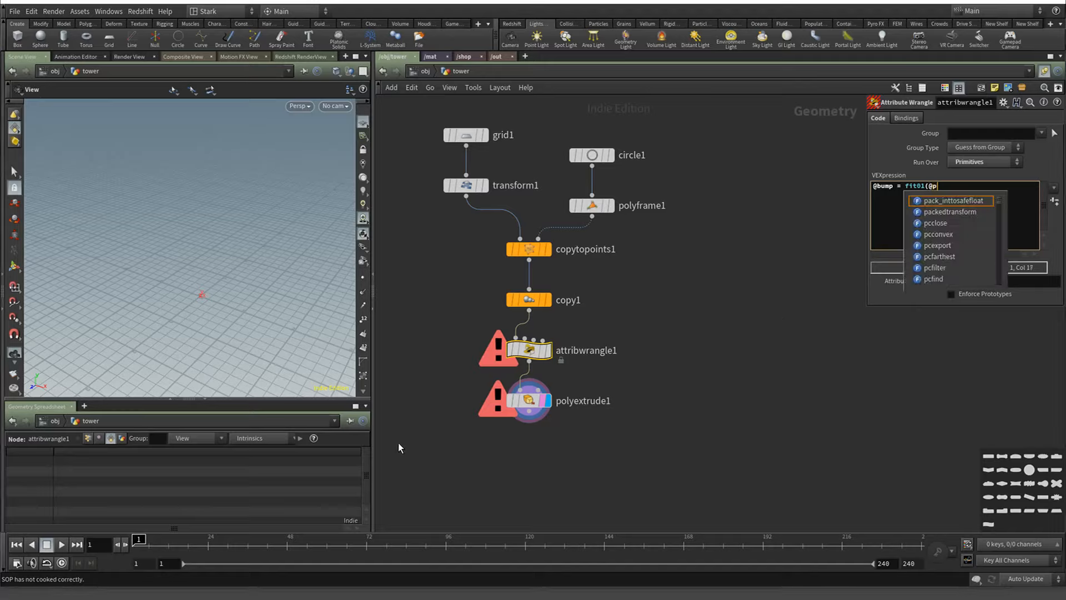
{"action": "type", "text": "rimnum)"}
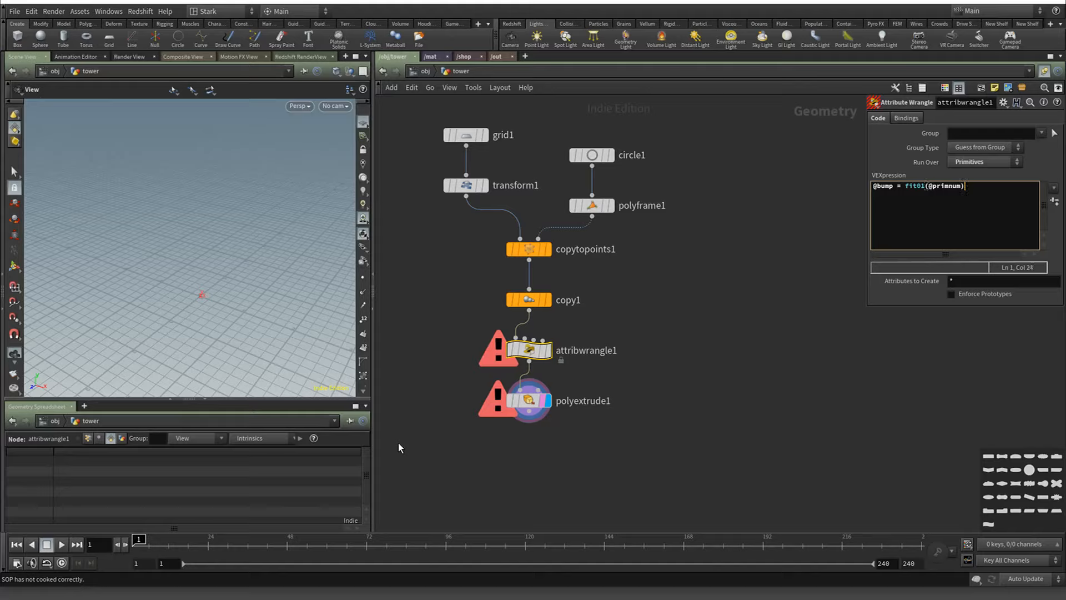
{"action": "type", "text": "\\"}
{"action": "key", "text": "BackSpace"}
{"action": "key", "text": "BackSpace"}
{"action": "key", "text": "BackSpace"}
{"action": "key", "text": "BackSpace"}
{"action": "key", "text": "BackSpace"}
{"action": "key", "text": "BackSpace"}
{"action": "key", "text": "BackSpace"}
{"action": "key", "text": "BackSpace"}
{"action": "key", "text": "BackSpace"}
{"action": "key", "text": "BackSpace"}
{"action": "key", "text": "BackSpace"}
{"action": "key", "text": "BackSpace"}
{"action": "key", "text": "BackSpace"}
{"action": "key", "text": "BackSpace"}
{"action": "key", "text": "BackSpace"}
{"action": "key", "text": "BackSpace"}
{"action": "type", "text": "@primnum;"}
{"action": "key", "text": "ctrl+Return"}
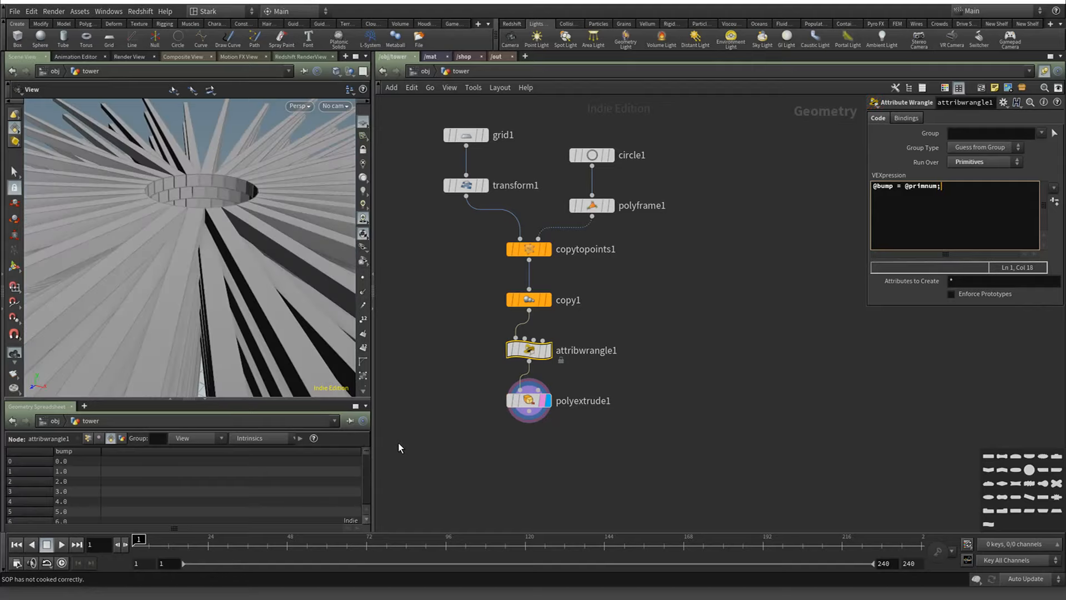
Examine the extruded panels from above, temporarily showing their element numbers, and the bump column in the Geometry Spreadsheet
{"action": "left_click_drag", "start_coordinate": [200, 277], "coordinate": [217, 260]}
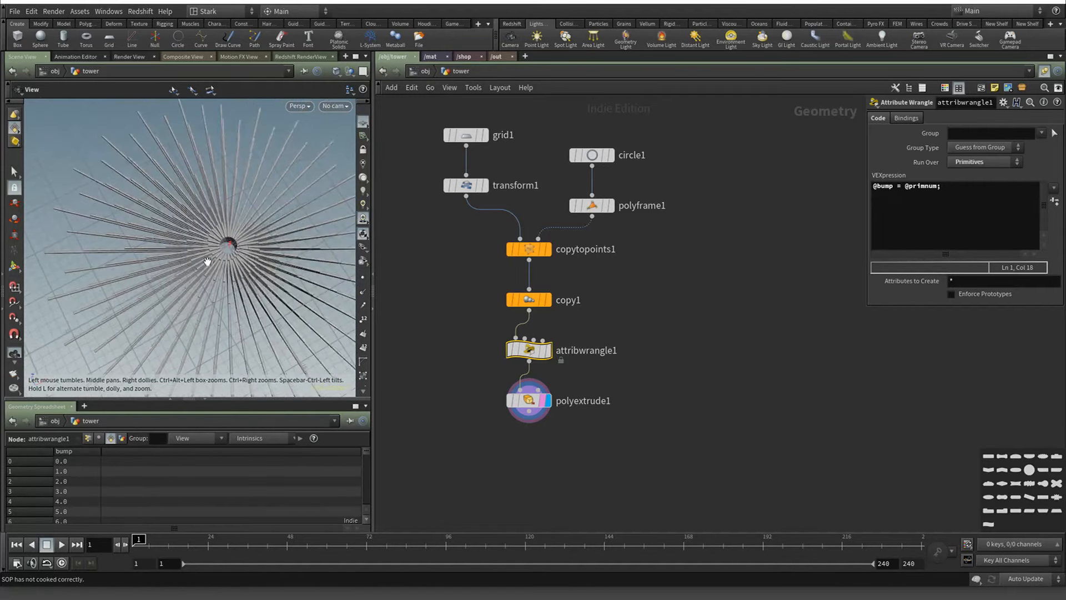
{"action": "scroll", "coordinate": [223, 264], "scroll_direction": "up", "scroll_amount": 8}
{"action": "scroll", "coordinate": [319, 221], "scroll_direction": "down", "scroll_amount": 3}
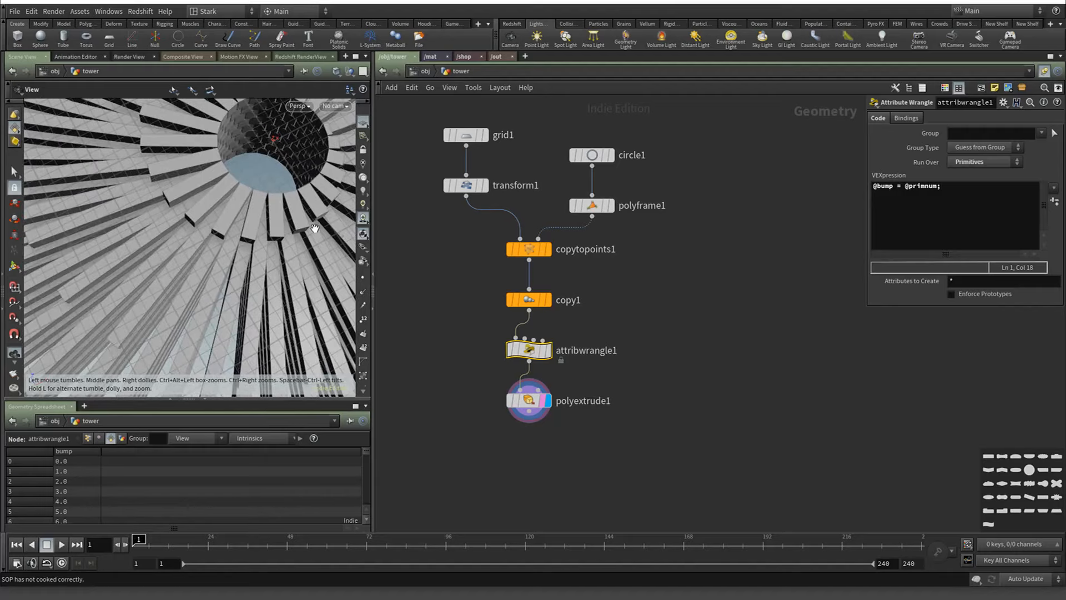
{"action": "scroll", "coordinate": [311, 226], "scroll_direction": "up", "scroll_amount": 6}
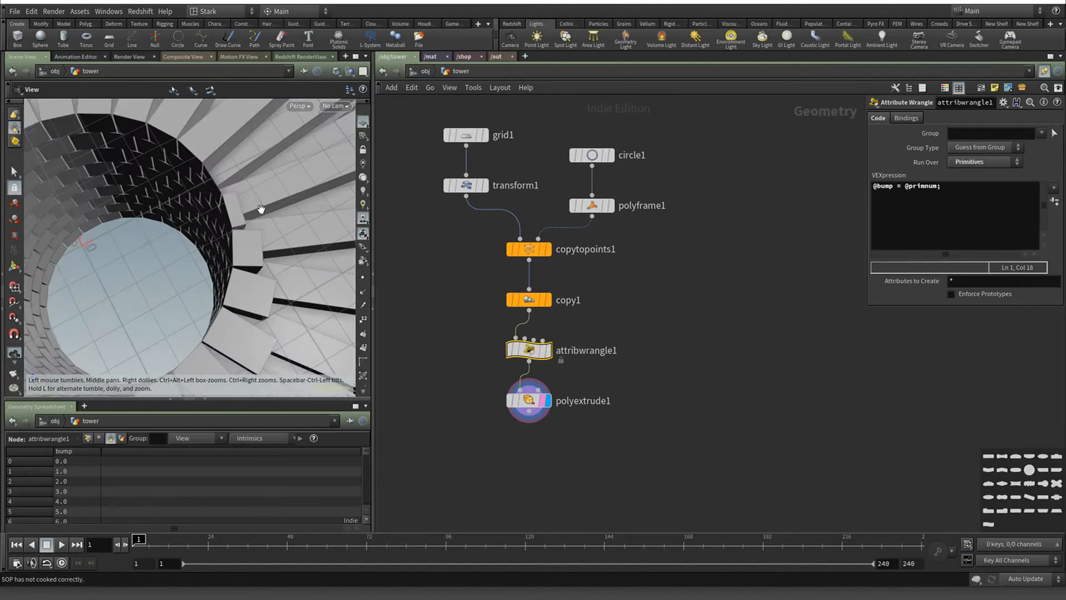
{"action": "left_click_drag", "start_coordinate": [213, 171], "coordinate": [183, 184]}
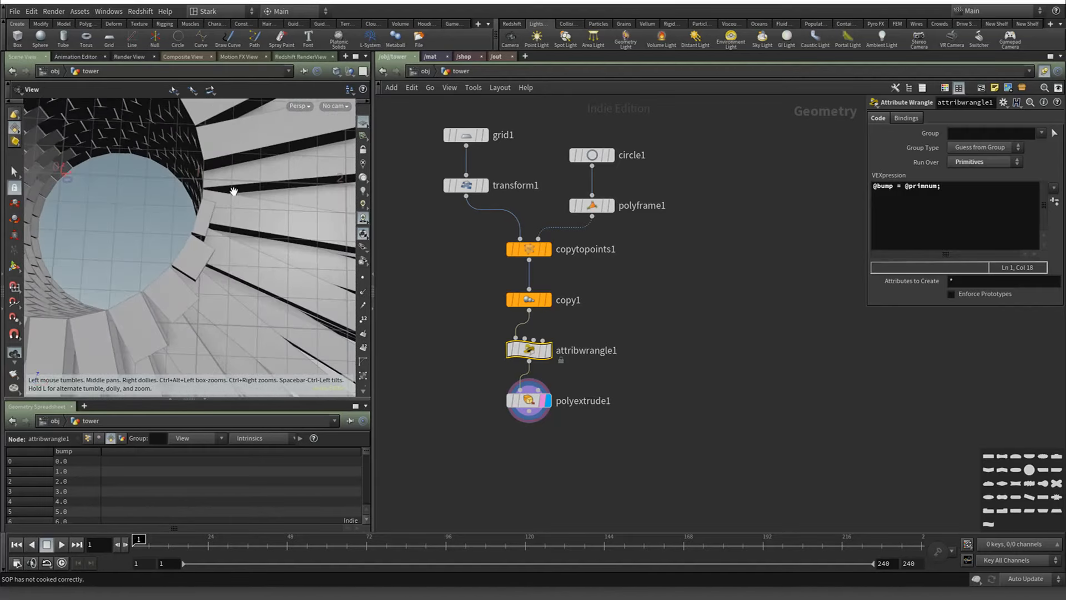
{"action": "left_click", "coordinate": [368, 319]}
{"action": "scroll", "coordinate": [194, 199], "scroll_direction": "up", "scroll_amount": 6}
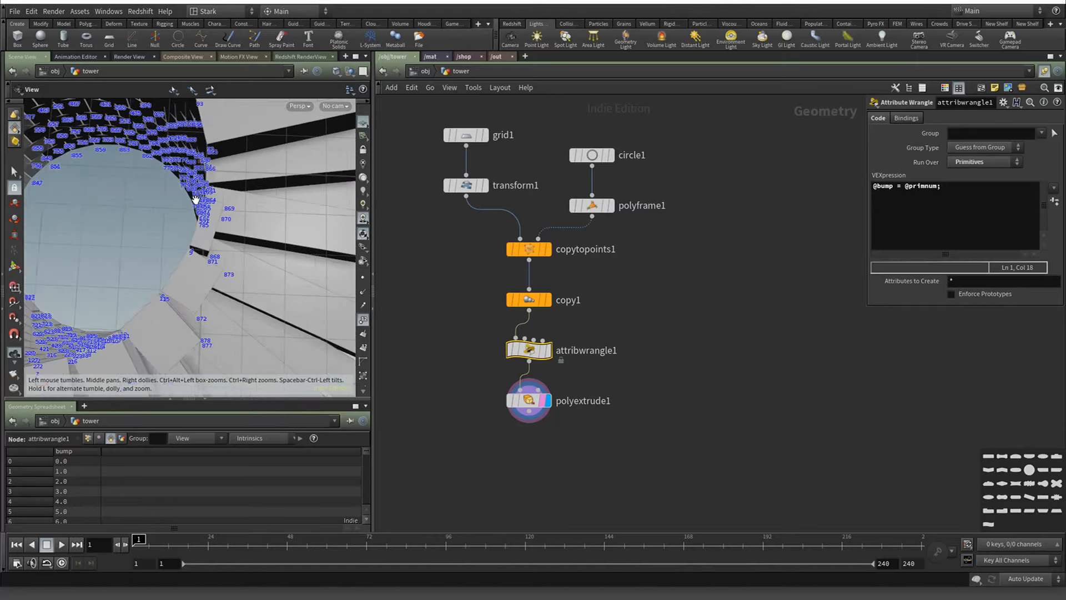
{"action": "right_click_drag", "start_coordinate": [195, 200], "coordinate": [260, 286]}
{"action": "left_click", "coordinate": [363, 321]}
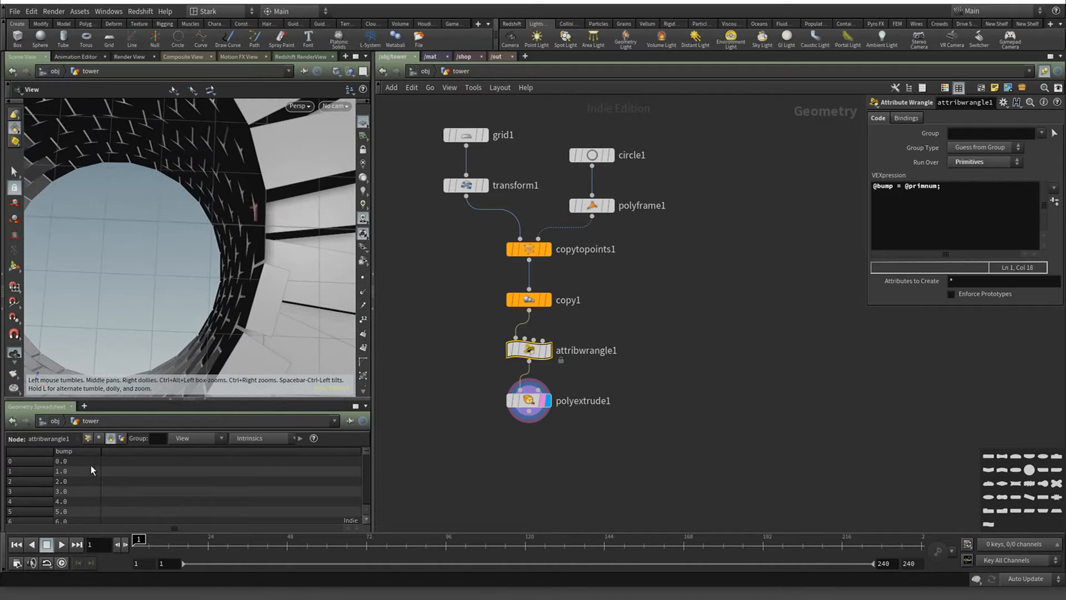
{"action": "scroll", "coordinate": [91, 465], "scroll_direction": "down", "scroll_amount": 4}
{"action": "scroll", "coordinate": [78, 475], "scroll_direction": "down", "scroll_amount": 12}
{"action": "left_click_drag", "start_coordinate": [369, 461], "coordinate": [367, 443]}
{"action": "left_click", "coordinate": [936, 187]}
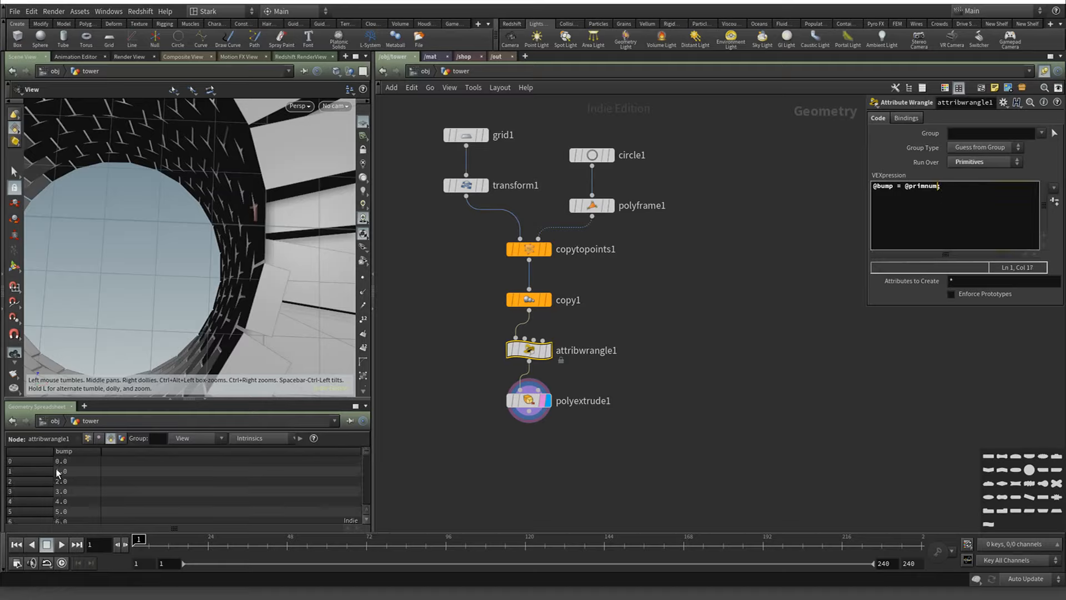
{"action": "type", "text": "-1"}
{"action": "key", "text": "BackSpace"}
{"action": "key", "text": "BackSpace"}
{"action": "type", "text": "+1"}
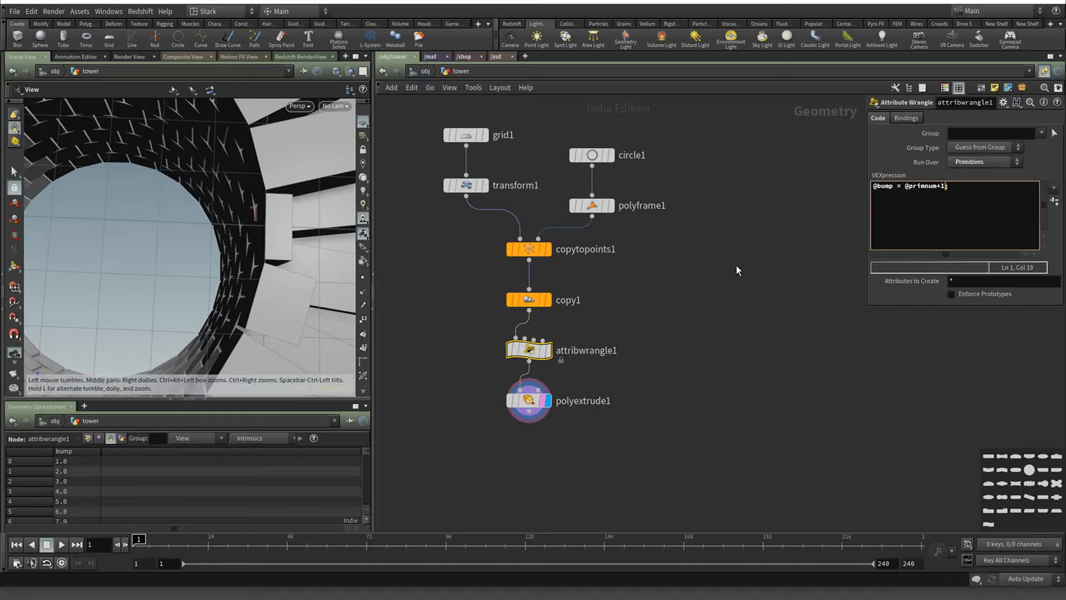
{"action": "key", "text": "BackSpace"}
{"action": "key", "text": "BackSpace"}
{"action": "key", "text": "ctrl+Return"}
{"action": "scroll", "coordinate": [266, 280], "scroll_direction": "down", "scroll_amount": 6}
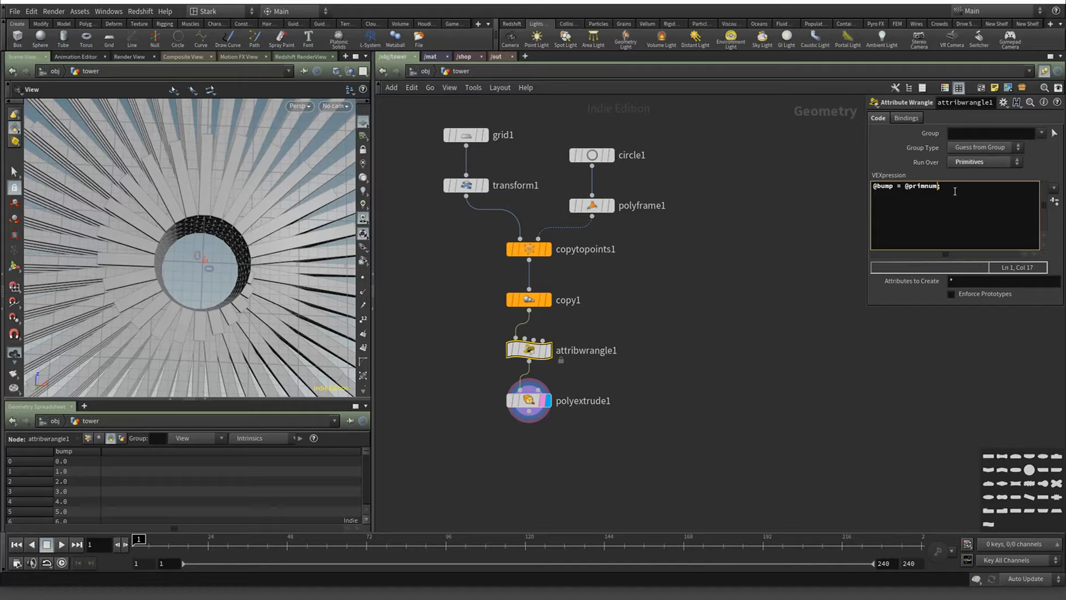
{"action": "key", "text": "BackSpace"}
{"action": "key", "text": "BackSpace"}
{"action": "key", "text": "BackSpace"}
{"action": "key", "text": "BackSpace"}
{"action": "key", "text": "BackSpace"}
{"action": "key", "text": "BackSpace"}
{"action": "key", "text": "BackSpace"}
{"action": "key", "text": "BackSpace"}
{"action": "type", "text": "fit01("}
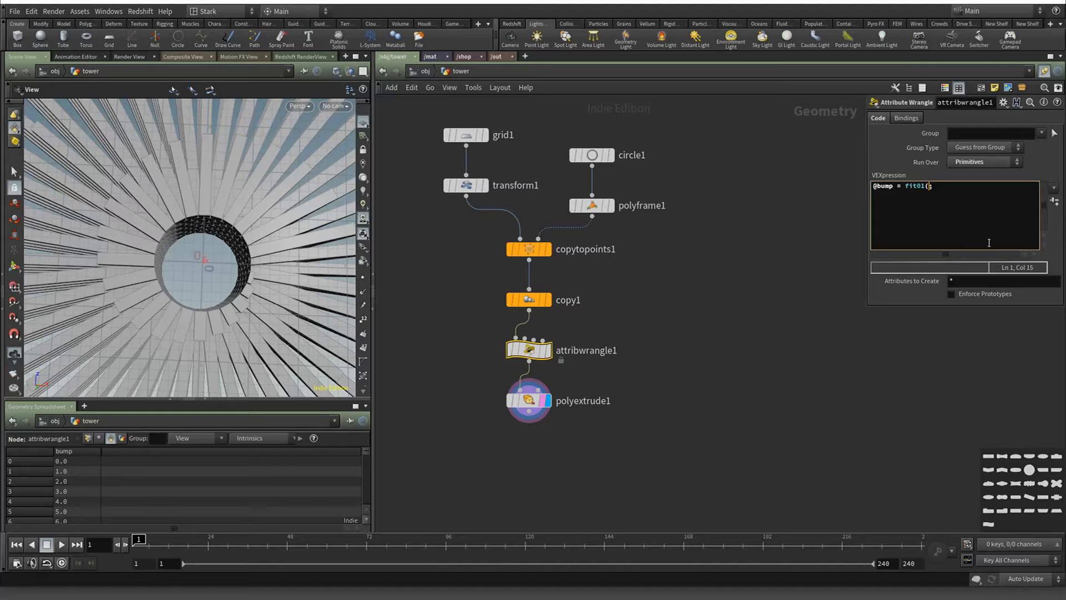
{"action": "type", "text": "@primnum, .75"}
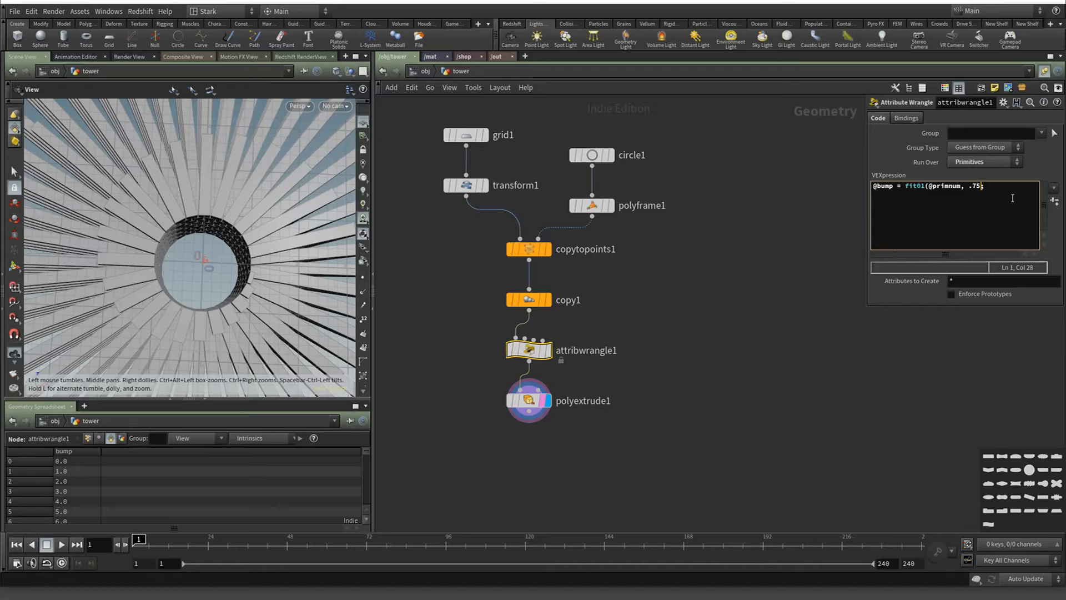
{"action": "type", "text": ", .9)"}
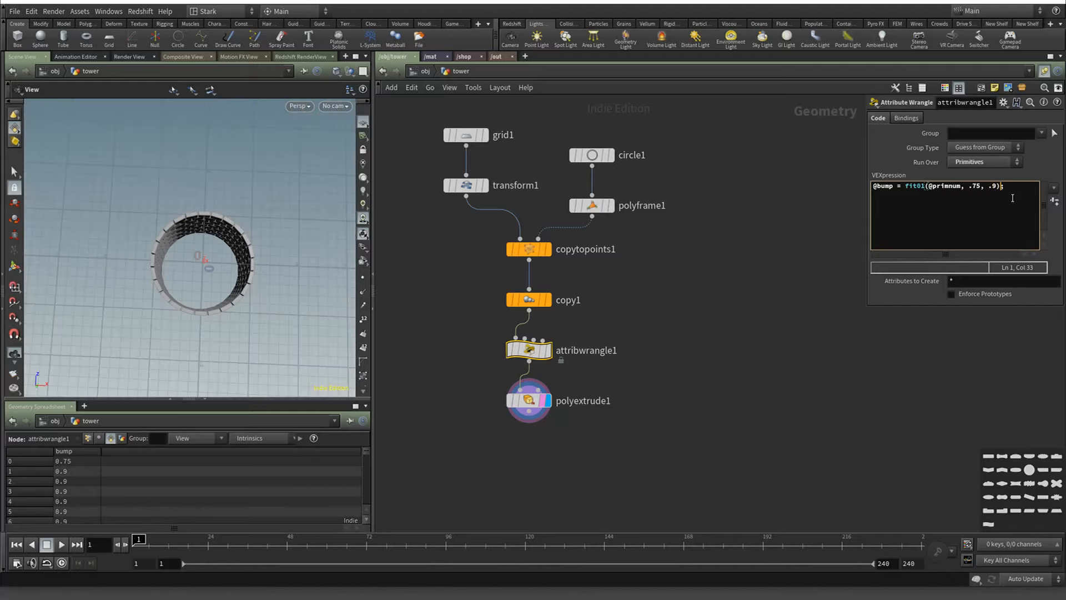
{"action": "left_click_drag", "start_coordinate": [269, 366], "coordinate": [284, 275]}
{"action": "mouse_move", "coordinate": [369, 451]}
{"action": "left_mouse_down"}
{"action": "mouse_move", "coordinate": [366, 518]}
{"action": "mouse_move", "coordinate": [362, 447]}
{"action": "left_mouse_up"}
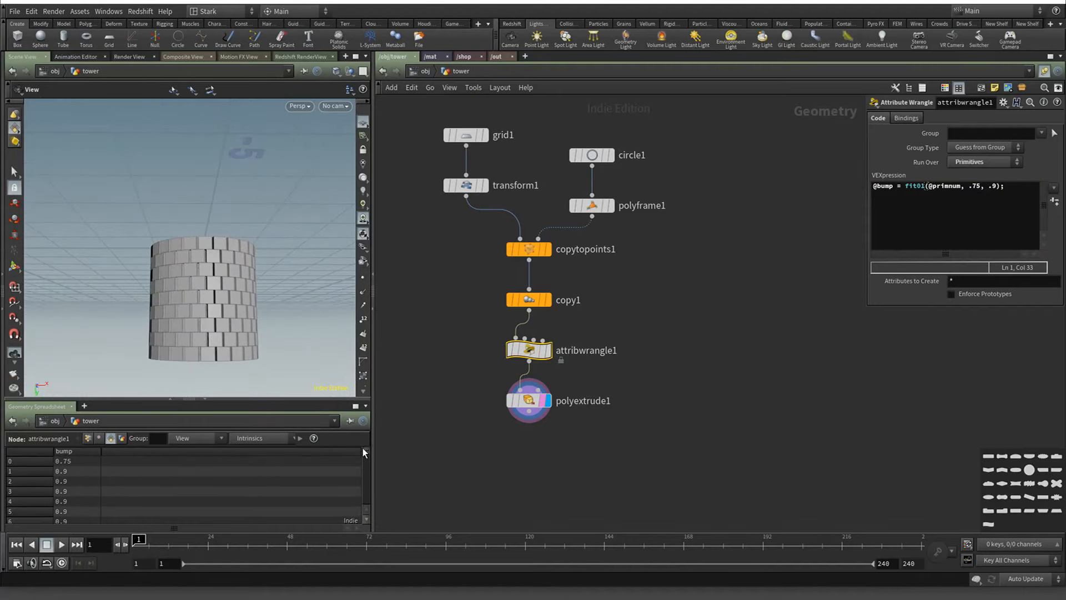
{"action": "left_click_drag", "start_coordinate": [204, 323], "coordinate": [190, 348]}
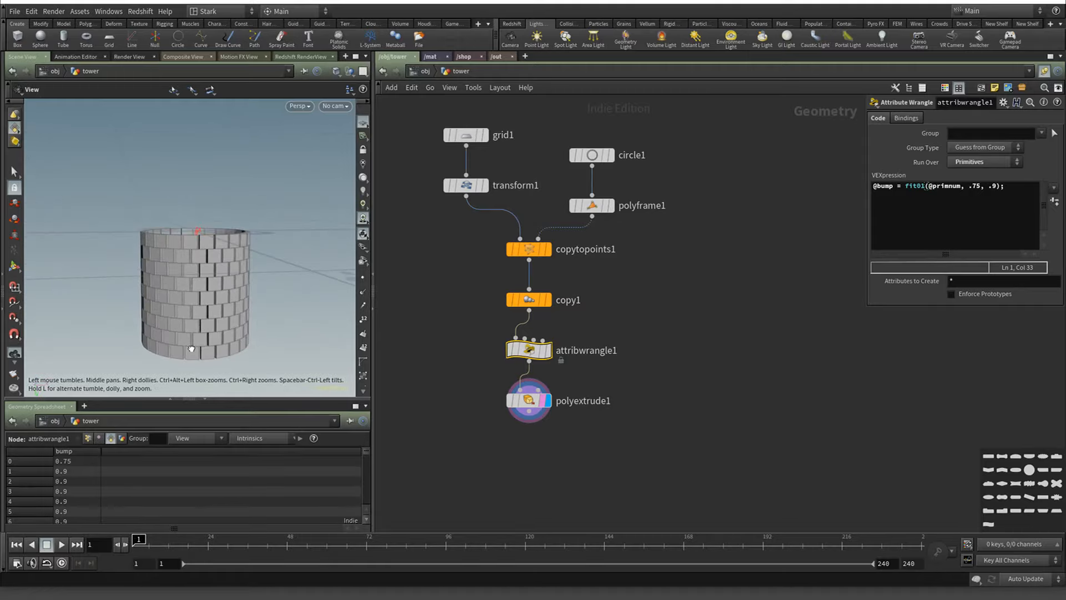
{"action": "left_click", "coordinate": [927, 189]}
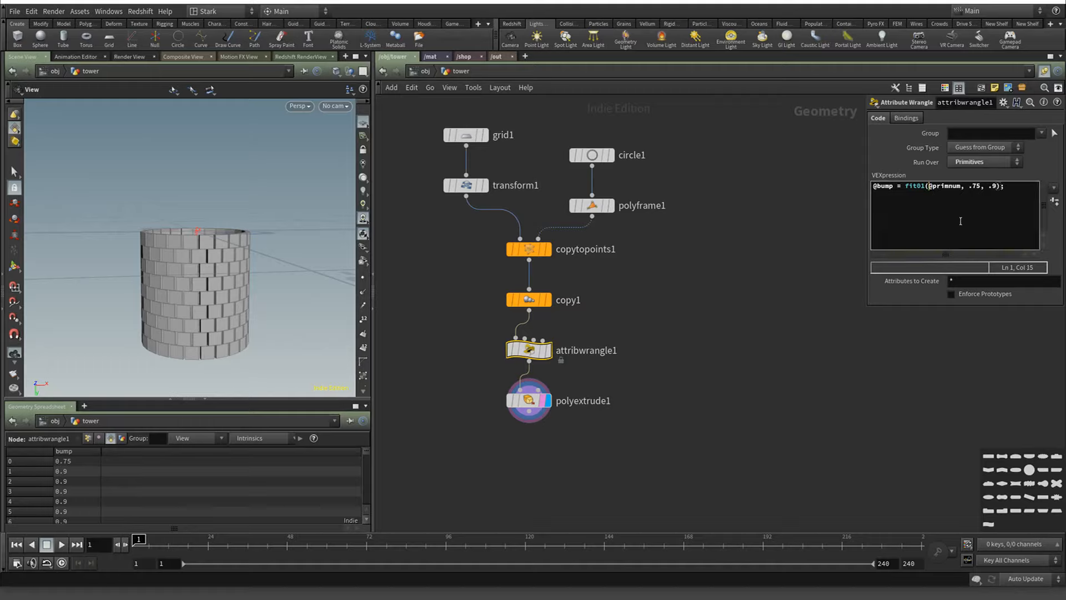
{"action": "type", "text": "rand("}
{"action": "key", "text": "Right"}
{"action": "key", "text": "Right"}
{"action": "key", "text": "Right"}
{"action": "key", "text": "Right"}
{"action": "type", "text": ")"}
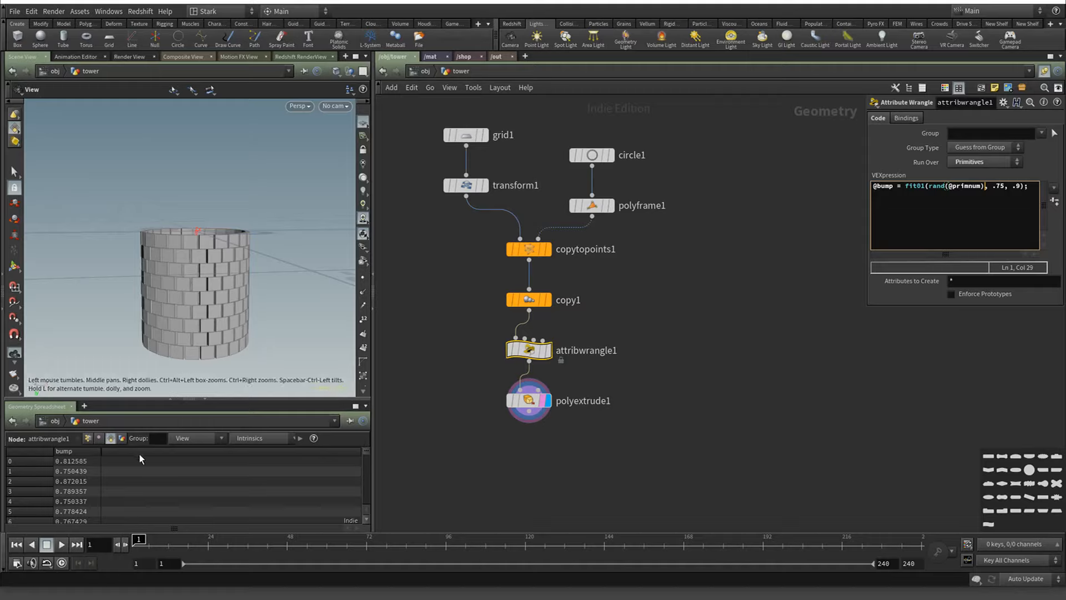
Examine the random bump values in the Geometry Spreadsheet and the brick extrusions around the tower
{"action": "scroll", "coordinate": [139, 478], "scroll_direction": "down", "scroll_amount": 8}
{"action": "scroll", "coordinate": [139, 470], "scroll_direction": "up", "scroll_amount": 8}
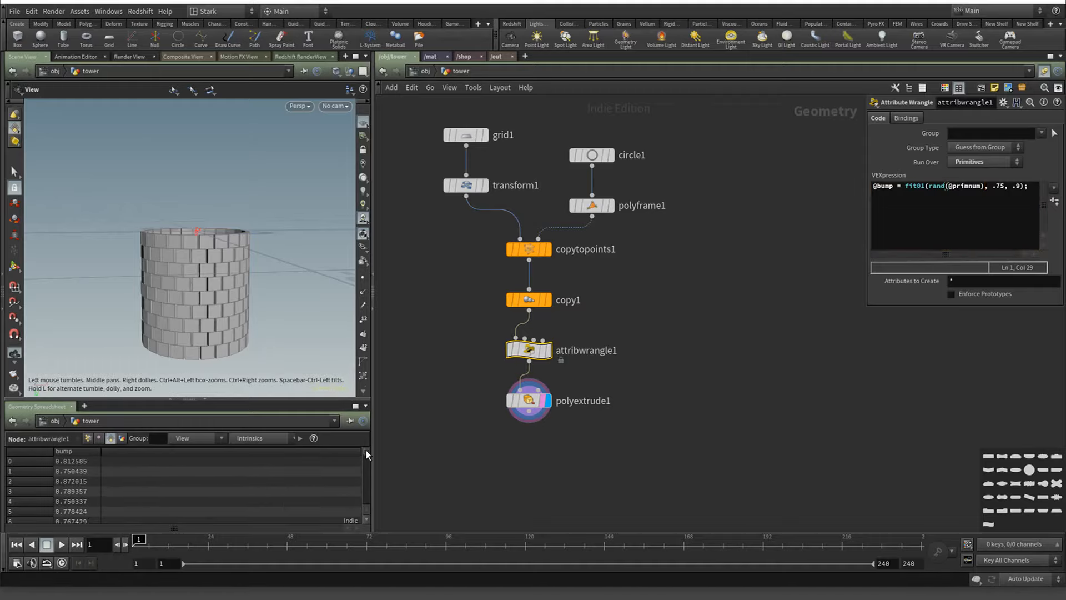
{"action": "mouse_move", "coordinate": [365, 450]}
{"action": "left_mouse_down"}
{"action": "mouse_move", "coordinate": [359, 516]}
{"action": "mouse_move", "coordinate": [365, 437]}
{"action": "left_mouse_up"}
{"action": "mouse_move", "coordinate": [365, 450]}
{"action": "left_mouse_down"}
{"action": "mouse_move", "coordinate": [349, 453]}
{"action": "mouse_move", "coordinate": [373, 461]}
{"action": "mouse_move", "coordinate": [367, 507]}
{"action": "mouse_move", "coordinate": [368, 439]}
{"action": "left_mouse_up"}
{"action": "right_click_drag", "start_coordinate": [187, 246], "coordinate": [236, 300]}
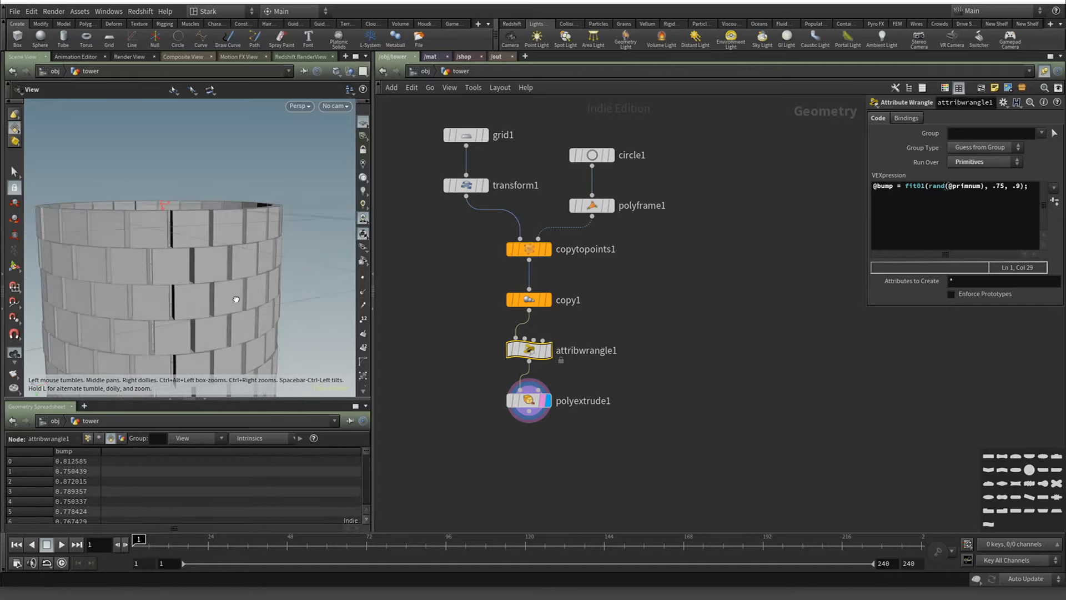
{"action": "left_click_drag", "start_coordinate": [239, 293], "coordinate": [214, 305]}
{"action": "scroll", "coordinate": [217, 309], "scroll_direction": "down", "scroll_amount": 5}
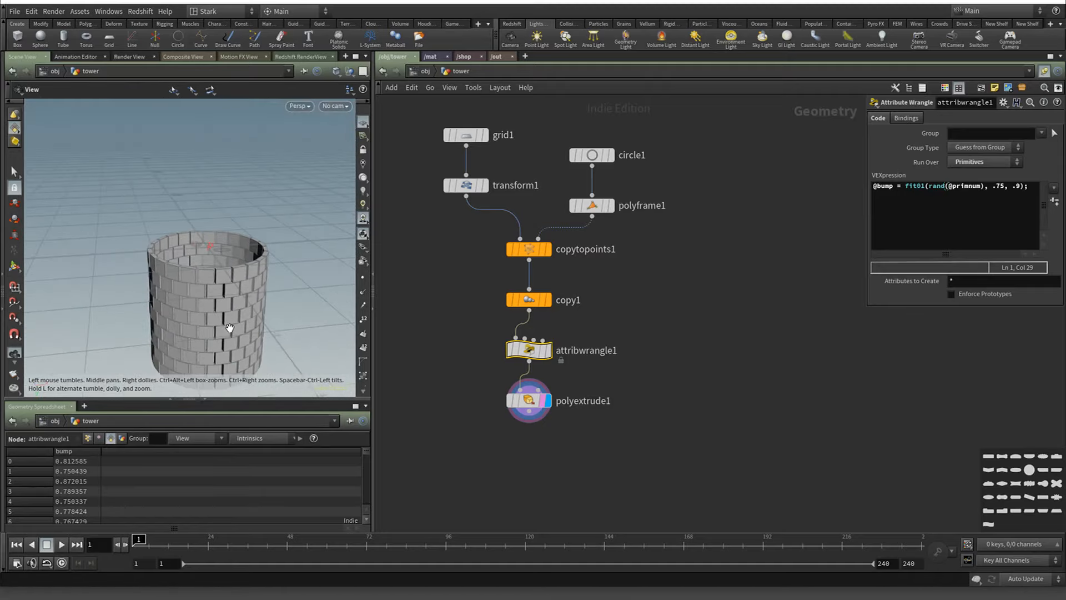
{"action": "middle_click_drag", "start_coordinate": [230, 328], "coordinate": [216, 253]}
{"action": "left_click_drag", "start_coordinate": [211, 267], "coordinate": [209, 245]}
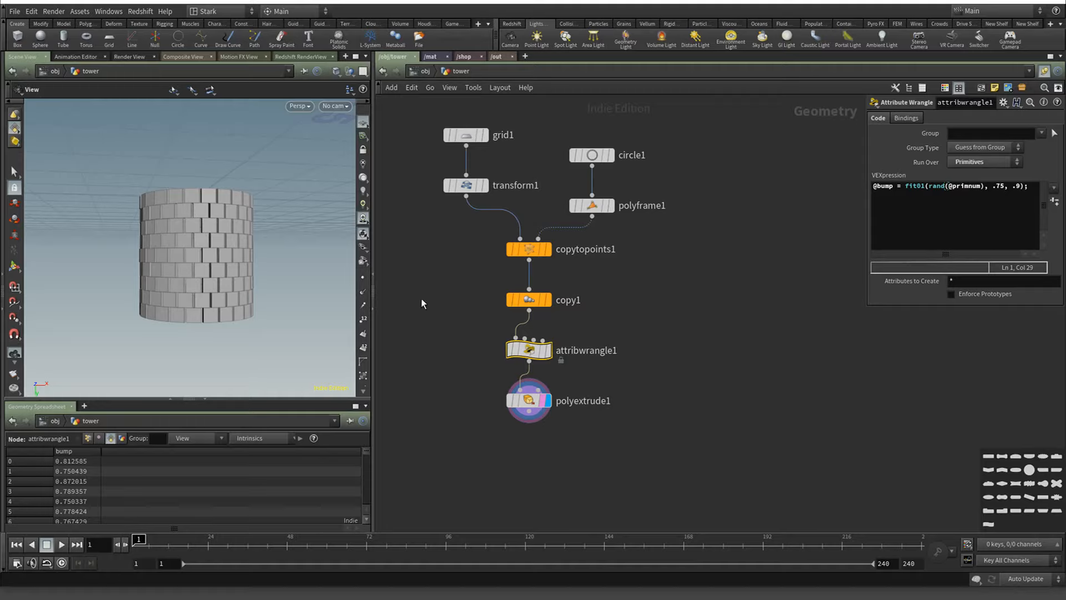
{"action": "left_click_drag", "start_coordinate": [206, 280], "coordinate": [228, 285]}
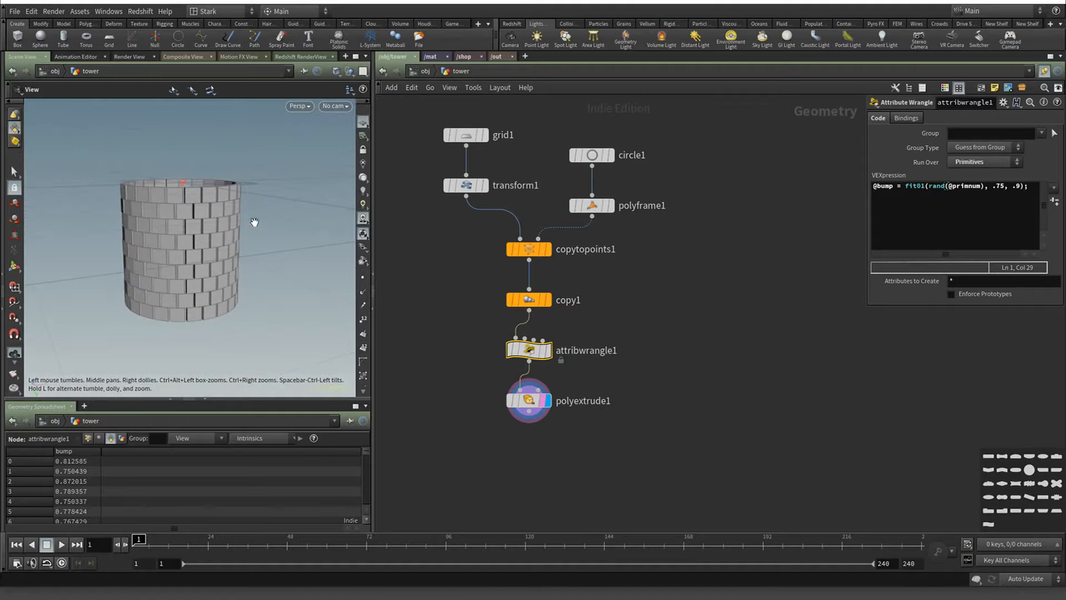
{"action": "scroll", "coordinate": [239, 238], "scroll_direction": "down", "scroll_amount": 3}
{"action": "middle_click_drag", "start_coordinate": [220, 278], "coordinate": [216, 263]}
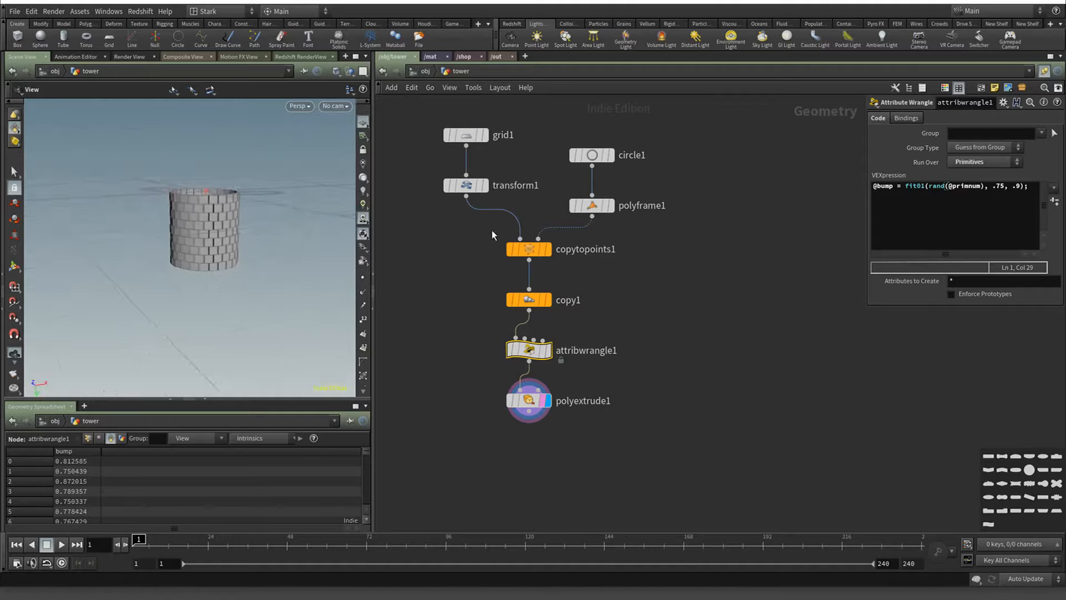
{"action": "mouse_move", "coordinate": [467, 184]}
{"action": "mouse_move", "coordinate": [230, 253]}
{"action": "left_mouse_down"}
{"action": "mouse_move", "coordinate": [233, 240]}
{"action": "mouse_move", "coordinate": [235, 254]}
{"action": "left_mouse_up"}
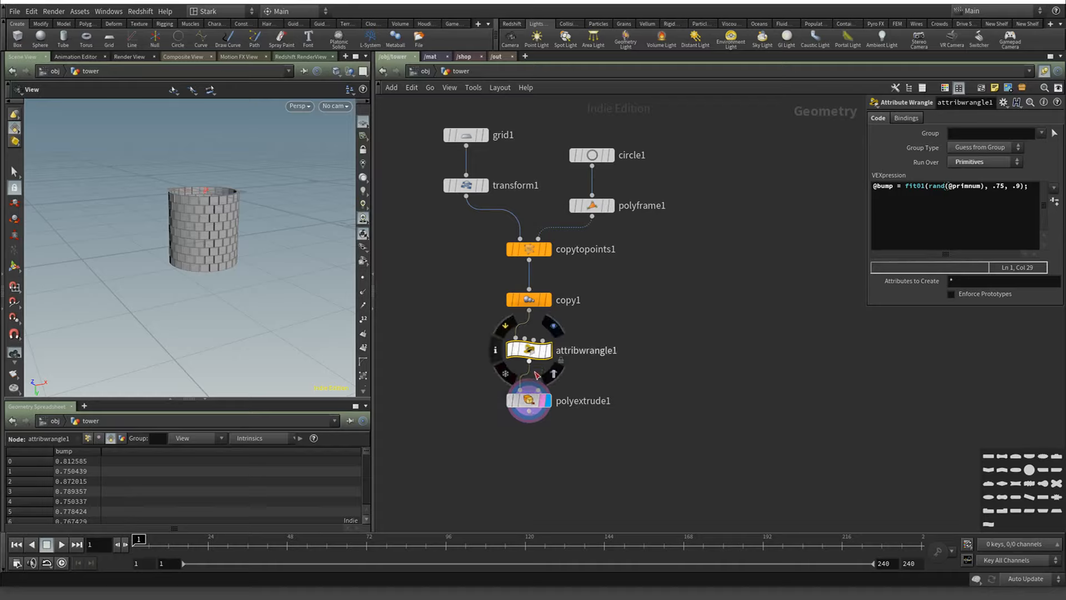
Make the tower taller by setting copy1's Total Number to 18, and check its proportions
{"action": "left_click", "coordinate": [528, 398]}
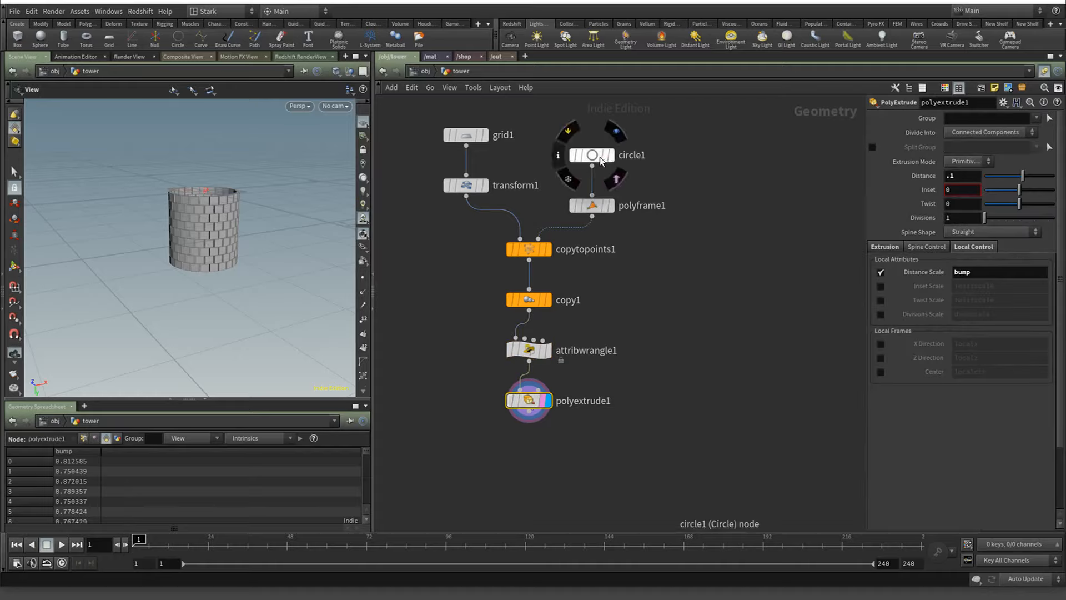
{"action": "left_click", "coordinate": [529, 301]}
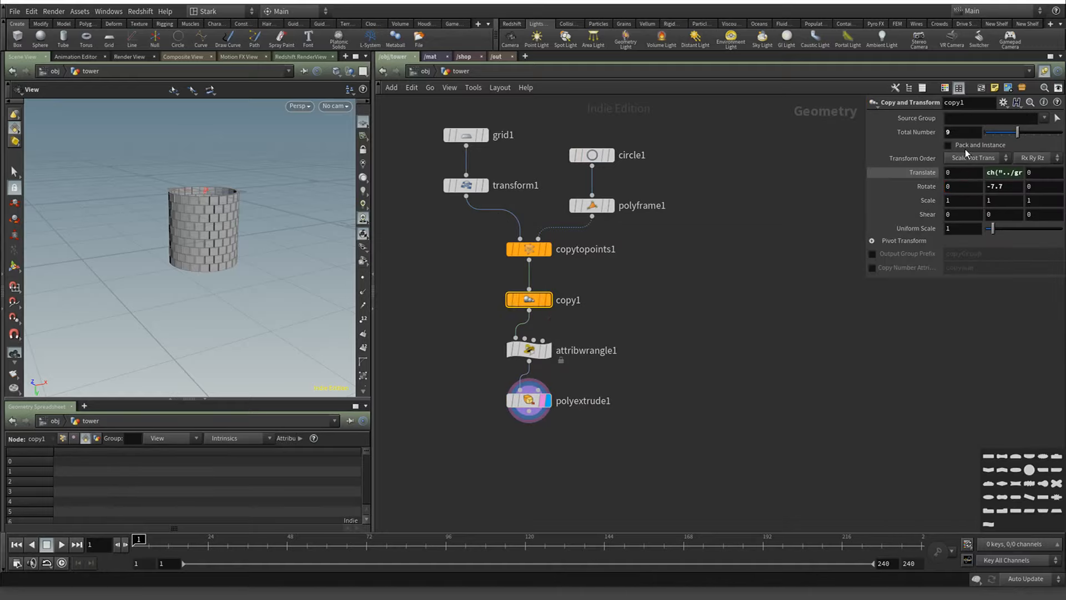
{"action": "left_click_drag", "start_coordinate": [1018, 132], "coordinate": [1035, 135]}
{"action": "left_click_drag", "start_coordinate": [1014, 137], "coordinate": [1053, 133]}
{"action": "mouse_move", "coordinate": [311, 339]}
{"action": "left_mouse_down", "text": "alt"}
{"action": "mouse_move", "coordinate": [310, 257]}
{"action": "mouse_move", "coordinate": [306, 349]}
{"action": "left_mouse_up", "text": "alt"}
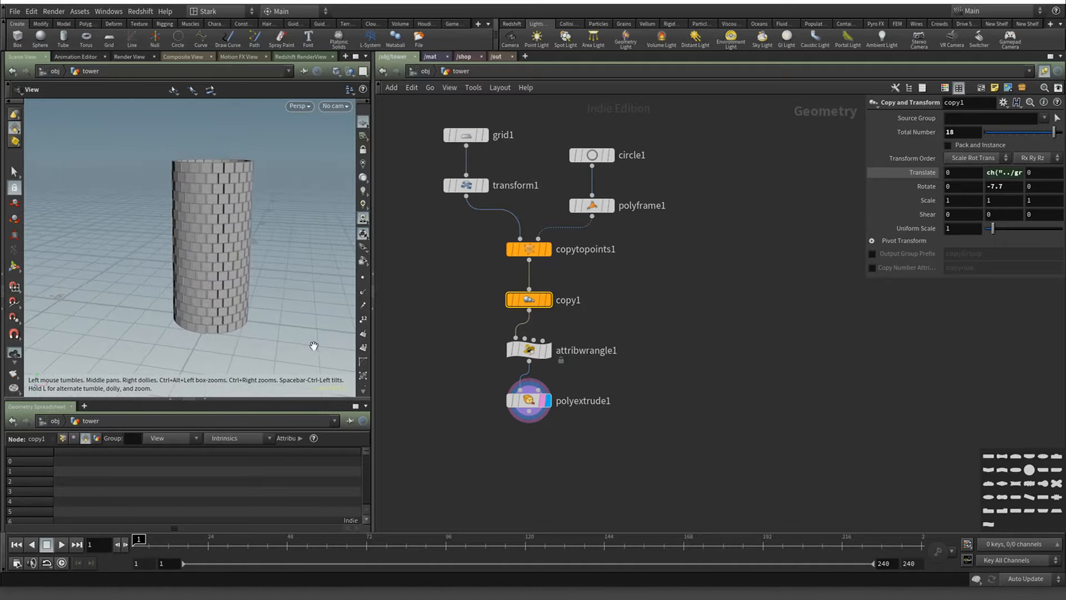
{"action": "scroll", "coordinate": [215, 279], "scroll_direction": "down", "scroll_amount": 3}
{"action": "left_click_drag", "start_coordinate": [215, 279], "coordinate": [312, 300]}
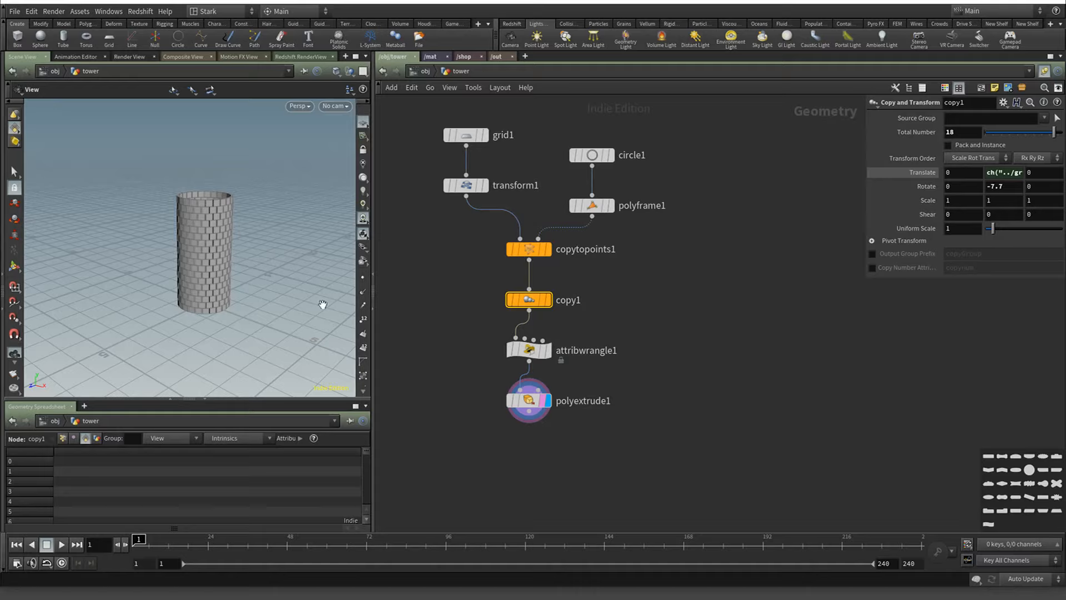
{"action": "left_click_drag", "start_coordinate": [277, 333], "coordinate": [257, 215]}
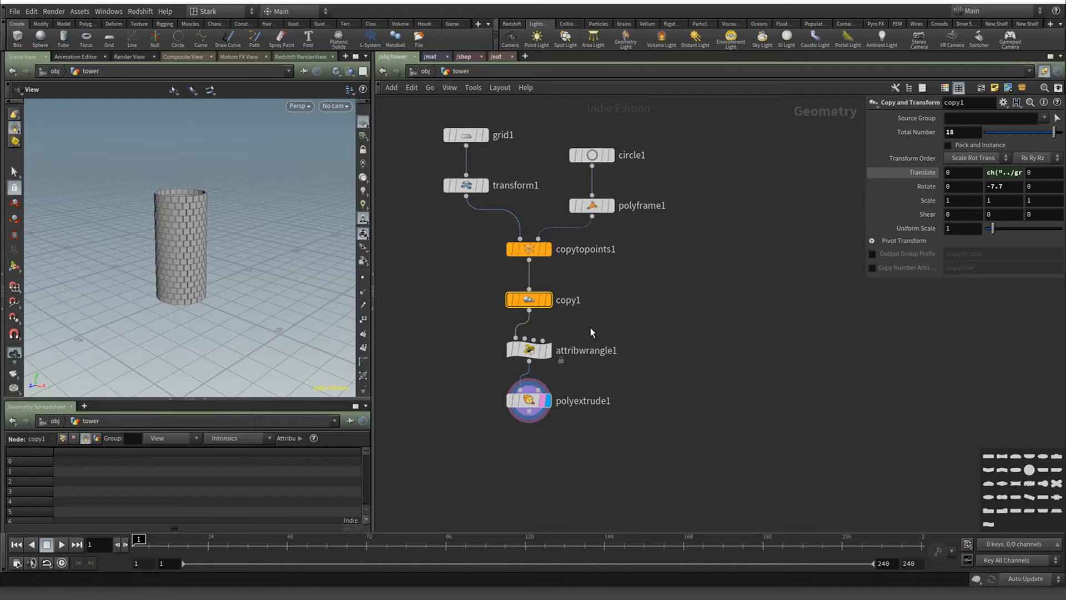
Add a Merge node below the tower network and connect polyextrude1's output to it
{"action": "scroll", "coordinate": [708, 368], "scroll_direction": "down", "scroll_amount": 3}
{"action": "middle_click_drag", "start_coordinate": [732, 350], "coordinate": [635, 326]}
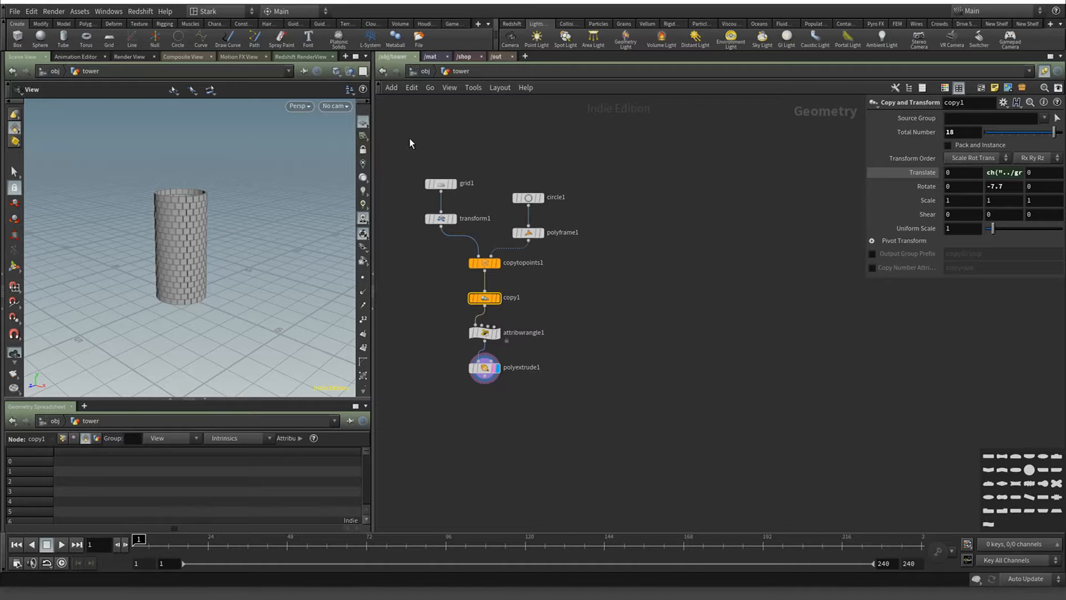
{"action": "key", "text": "Tab"}
{"action": "type", "text": "mer"}
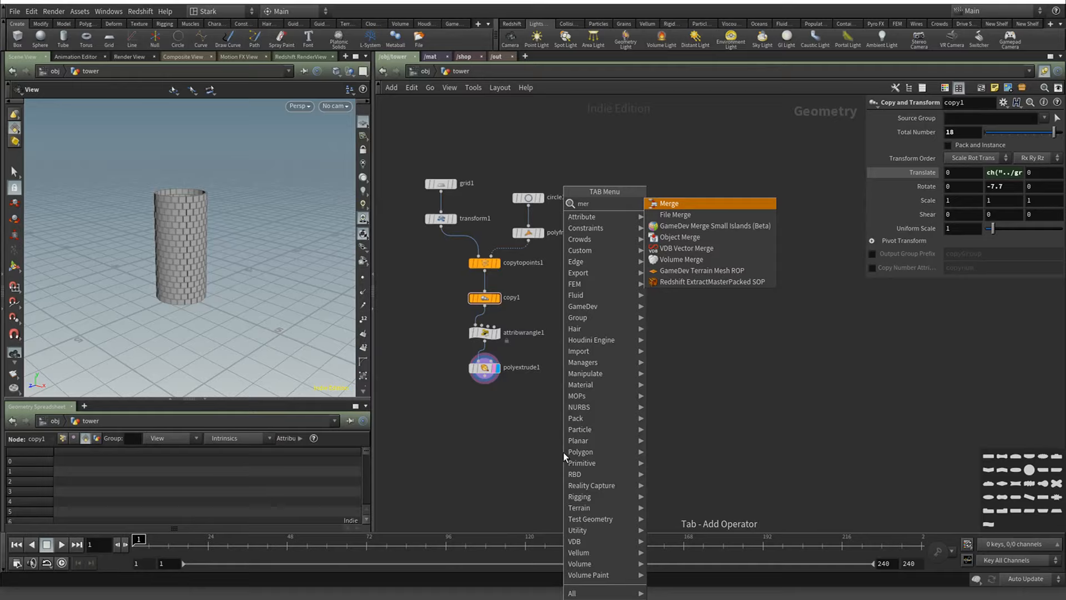
{"action": "key", "text": "Return"}
{"action": "left_click", "coordinate": [563, 452]}
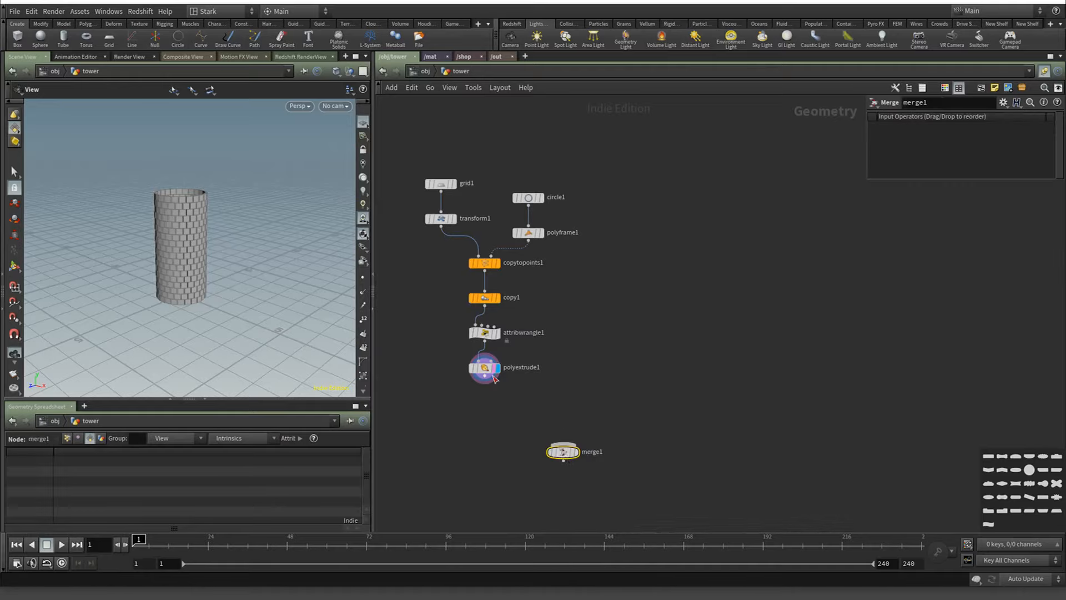
{"action": "left_click", "coordinate": [485, 382]}
{"action": "left_click", "coordinate": [563, 446]}
{"action": "left_click_drag", "start_coordinate": [563, 451], "coordinate": [543, 428]}
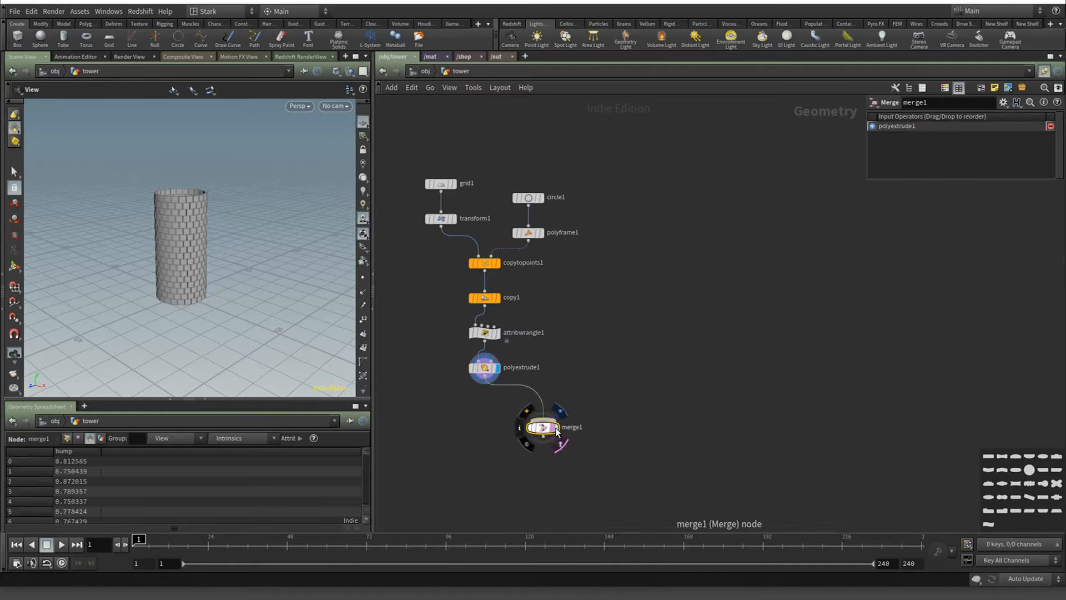
Add a Box node in the empty area beside the tower's node chain
{"action": "key", "text": "Tab"}
{"action": "type", "text": "box"}
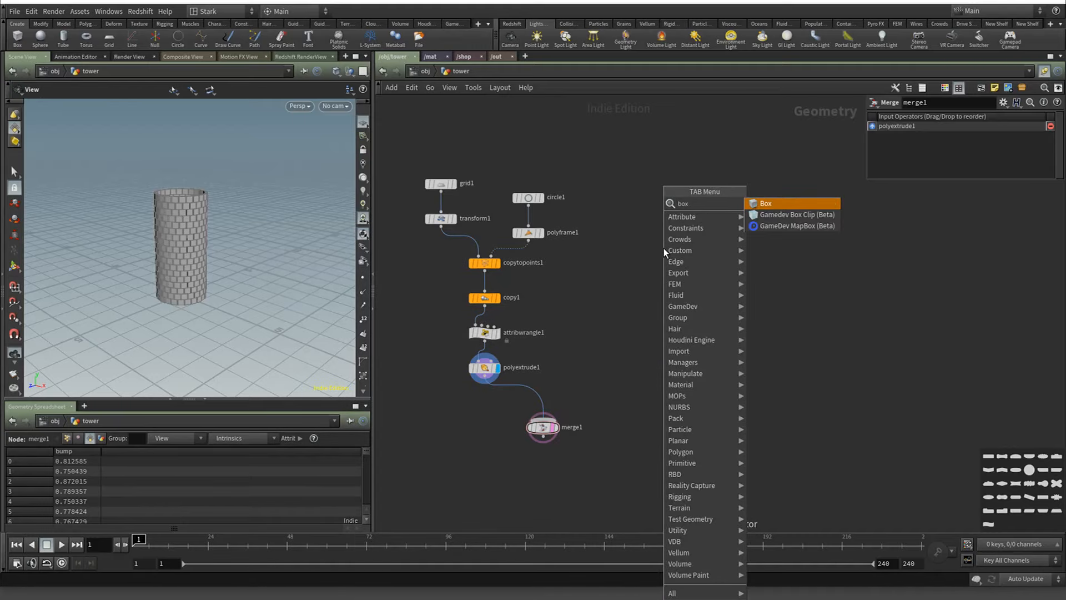
{"action": "key", "text": "Return"}
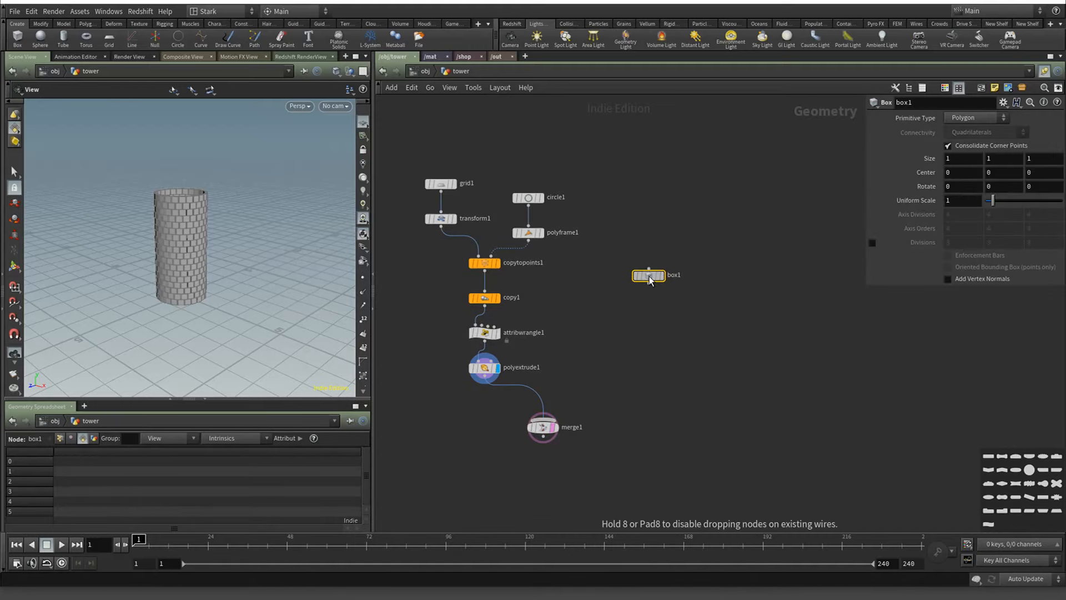
{"action": "left_click", "coordinate": [651, 280]}
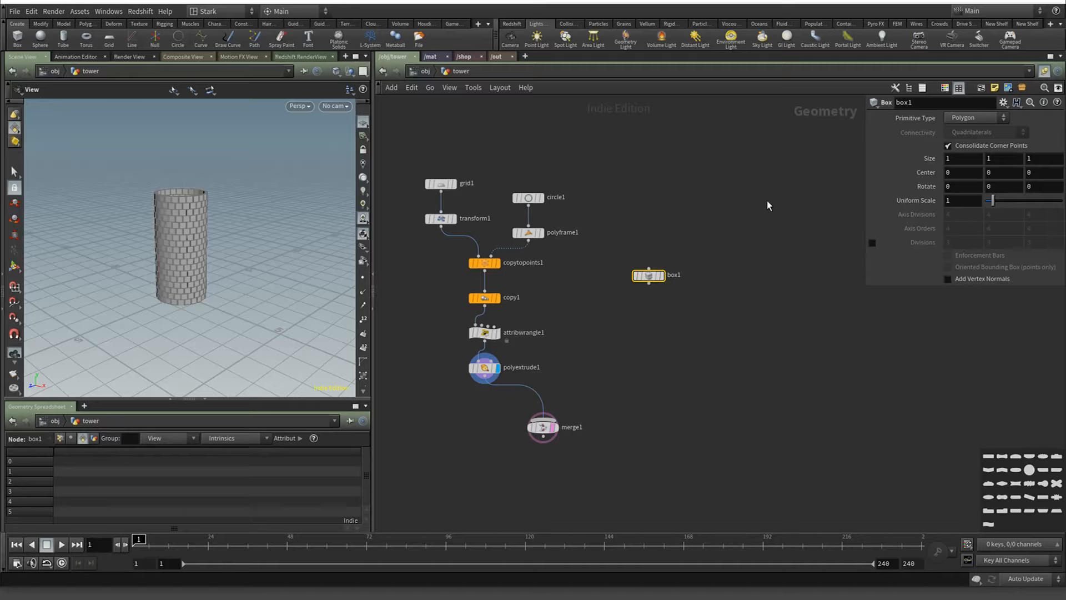
Set box1's size to .41 in X, .051 in Y and 1.25 in Z
{"action": "left_click", "coordinate": [964, 163]}
{"action": "type", "text": ".41"}
{"action": "key", "text": "Tab"}
{"action": "type", "text": ".051"}
{"action": "key", "text": "Tab"}
{"action": "type", "text": "1.25"}
{"action": "key", "text": "Return"}
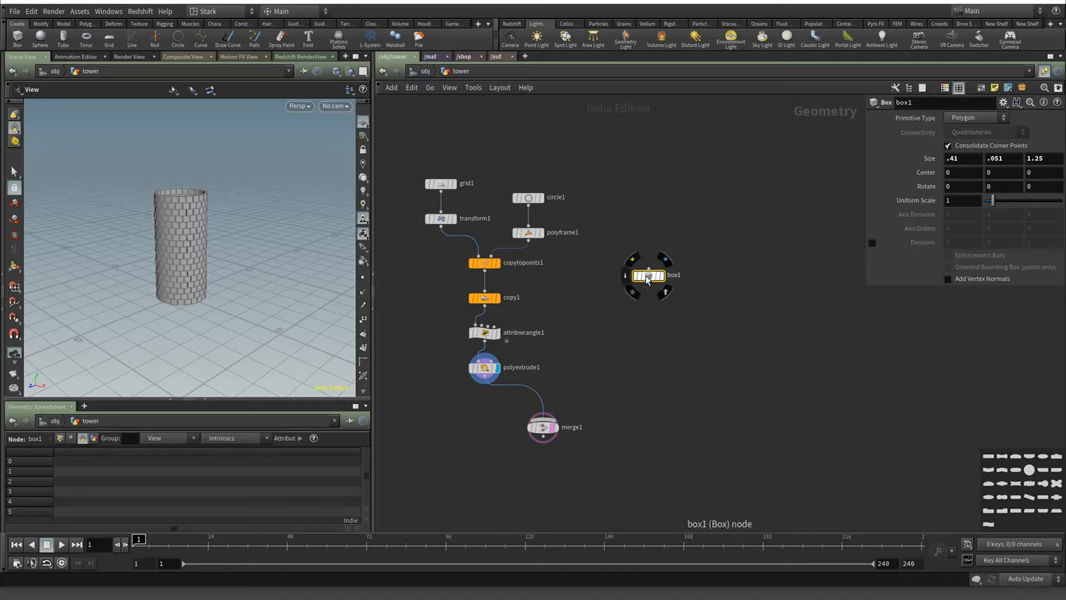
Display box1 in the viewport to inspect the plank, and place its node clear of the tower chain
{"action": "left_click_drag", "start_coordinate": [647, 279], "coordinate": [604, 337]}
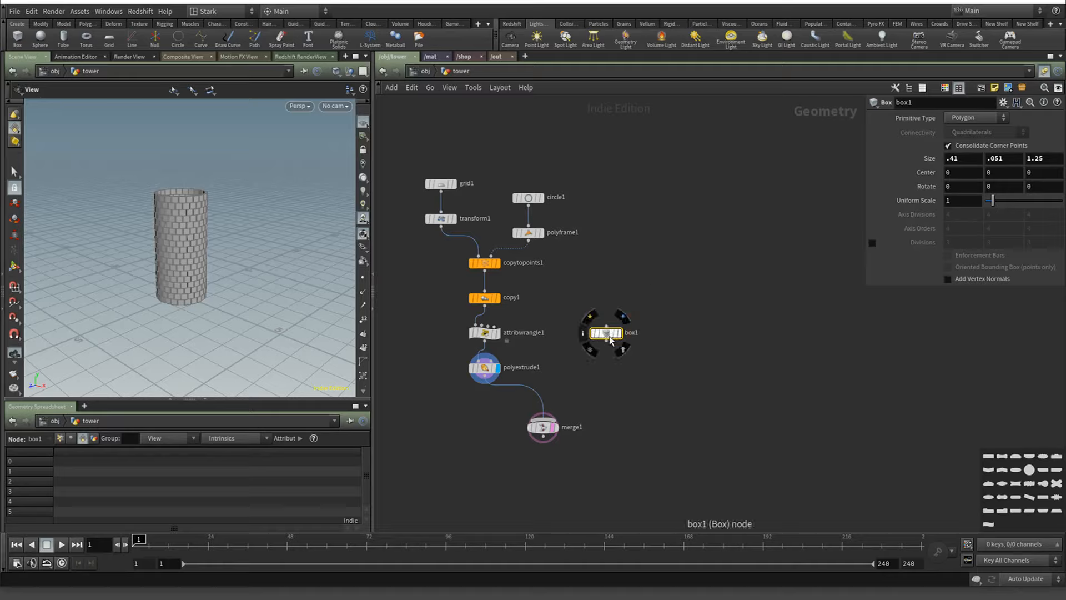
{"action": "double_click", "coordinate": [625, 333]}
{"action": "left_click", "coordinate": [620, 333]}
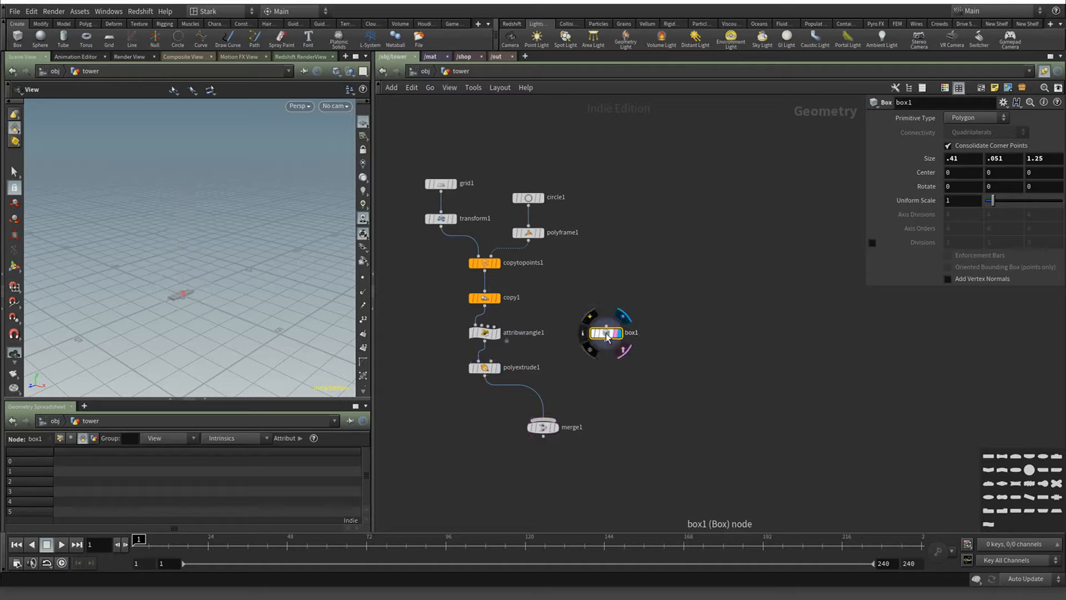
{"action": "left_click_drag", "start_coordinate": [154, 301], "coordinate": [166, 330]}
{"action": "scroll", "coordinate": [182, 262], "scroll_direction": "up", "scroll_amount": 3}
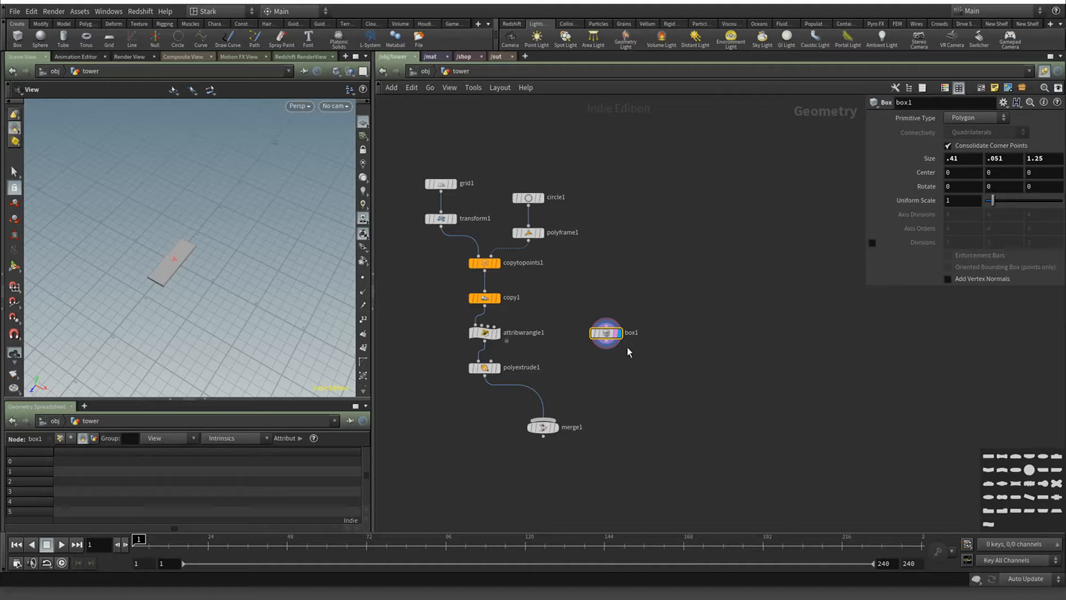
{"action": "left_click_drag", "start_coordinate": [607, 333], "coordinate": [664, 249]}
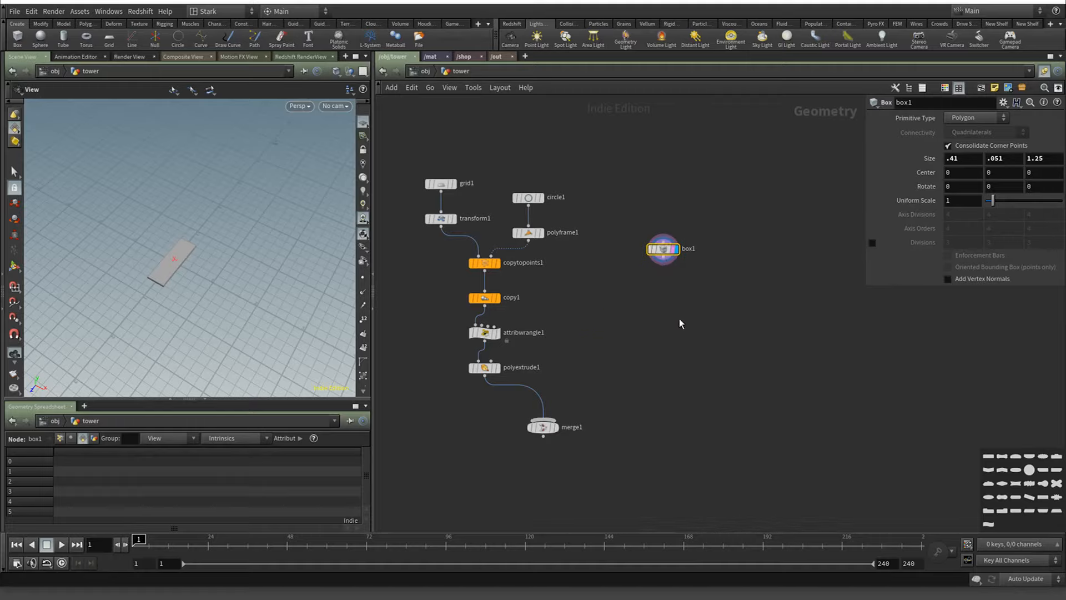
Add a Copy to Points node below box1 and wire box1 into its second input
{"action": "key", "text": "Tab"}
{"action": "type", "text": "copy"}
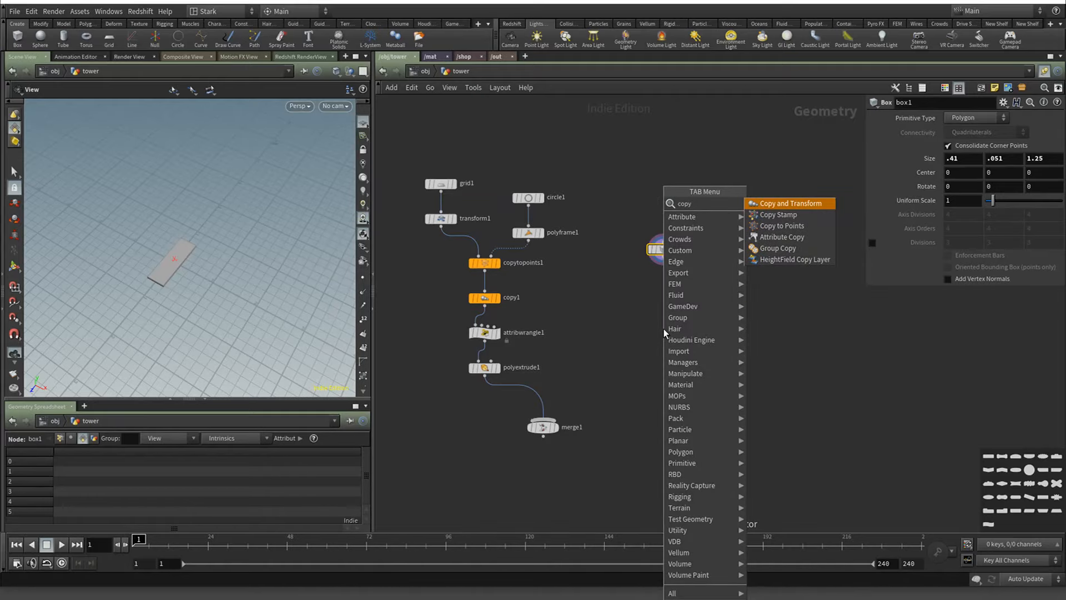
{"action": "key", "text": "Down"}
{"action": "key", "text": "Down"}
{"action": "key", "text": "Return"}
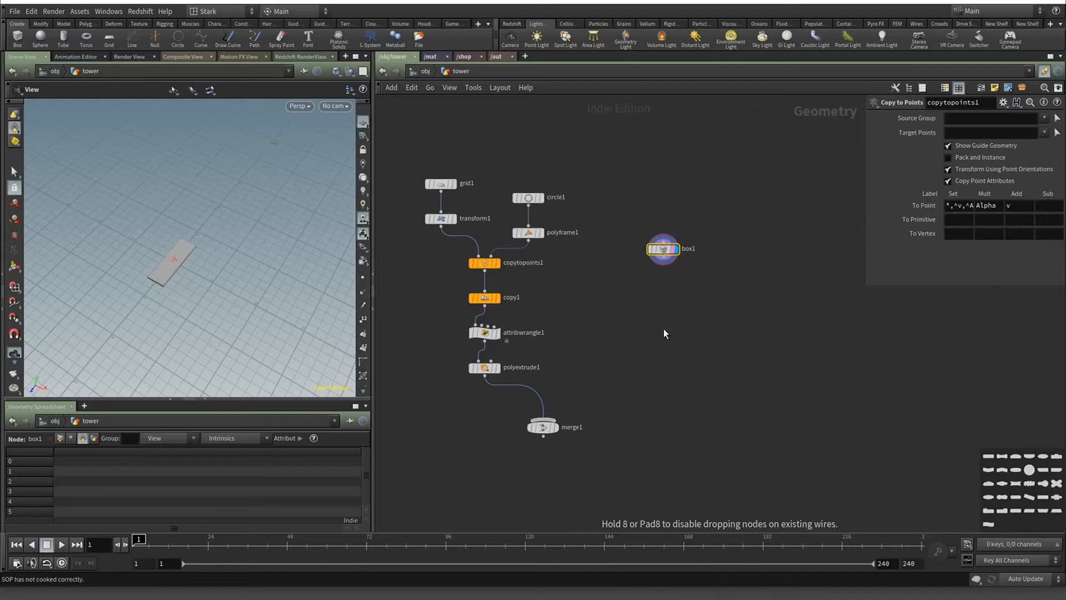
{"action": "left_click", "coordinate": [664, 328]}
{"action": "left_click_drag", "start_coordinate": [670, 321], "coordinate": [662, 276]}
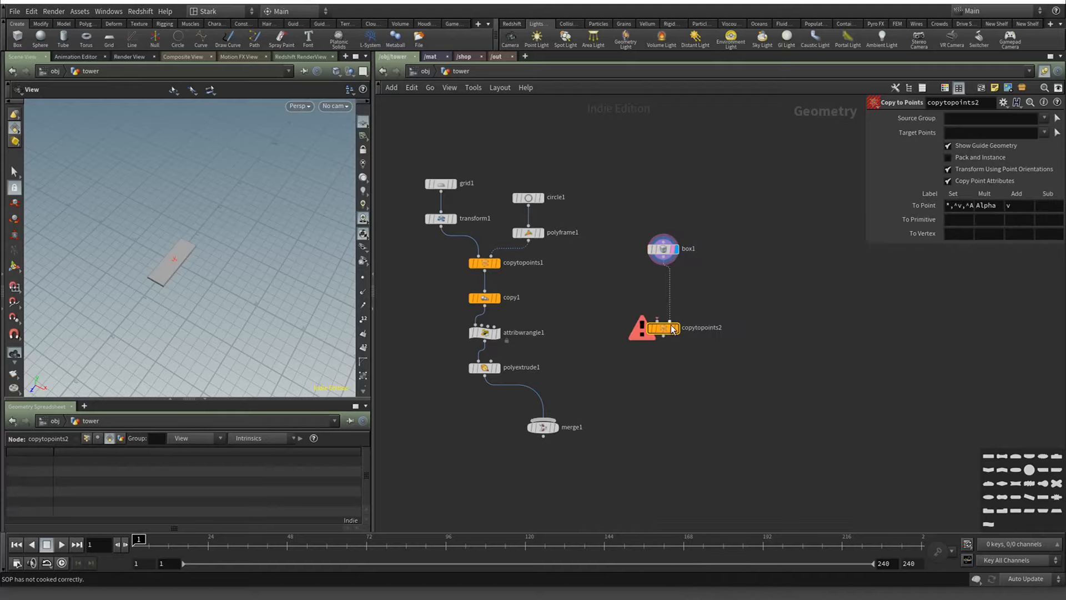
Wire circle1 into copytopoints2, display the result, swap the inputs so box1 is the source geometry, and place box1 closer to the tower chain
{"action": "left_click_drag", "start_coordinate": [664, 329], "coordinate": [639, 330]}
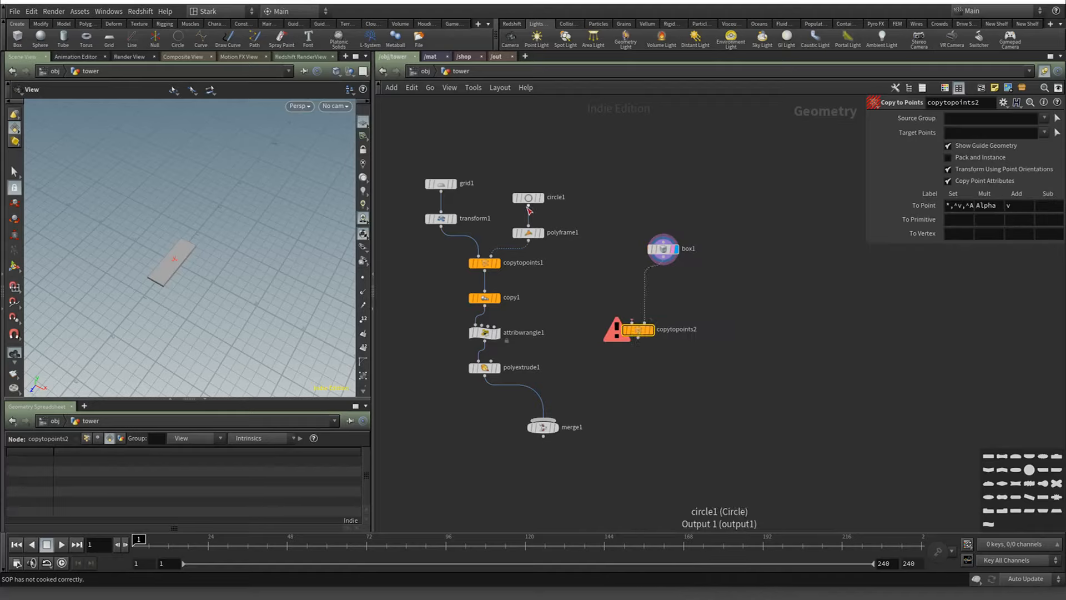
{"action": "left_click_drag", "start_coordinate": [528, 209], "coordinate": [631, 324]}
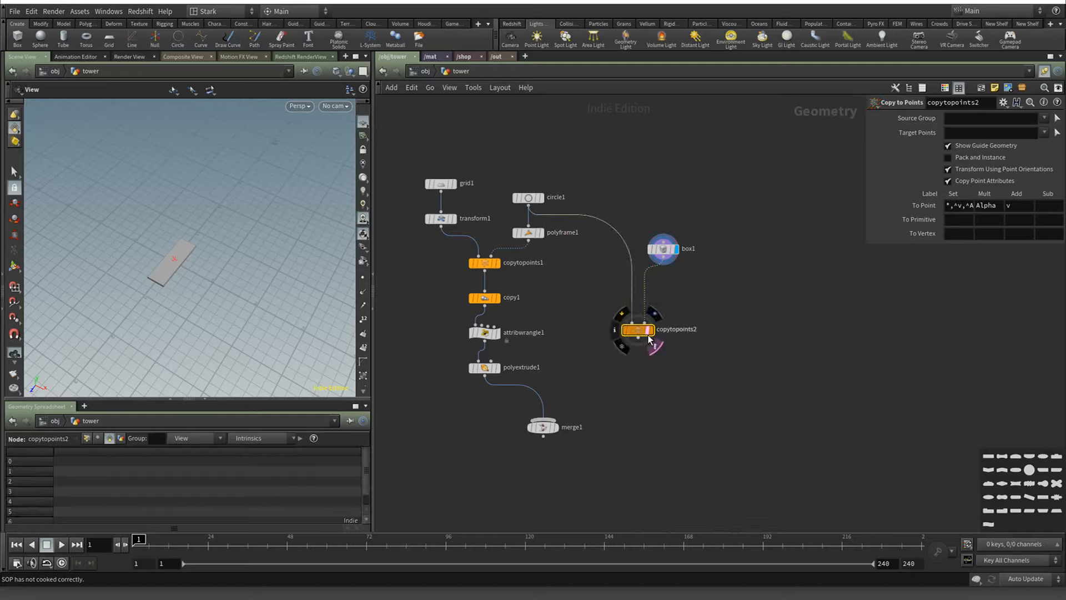
{"action": "left_click", "coordinate": [654, 345]}
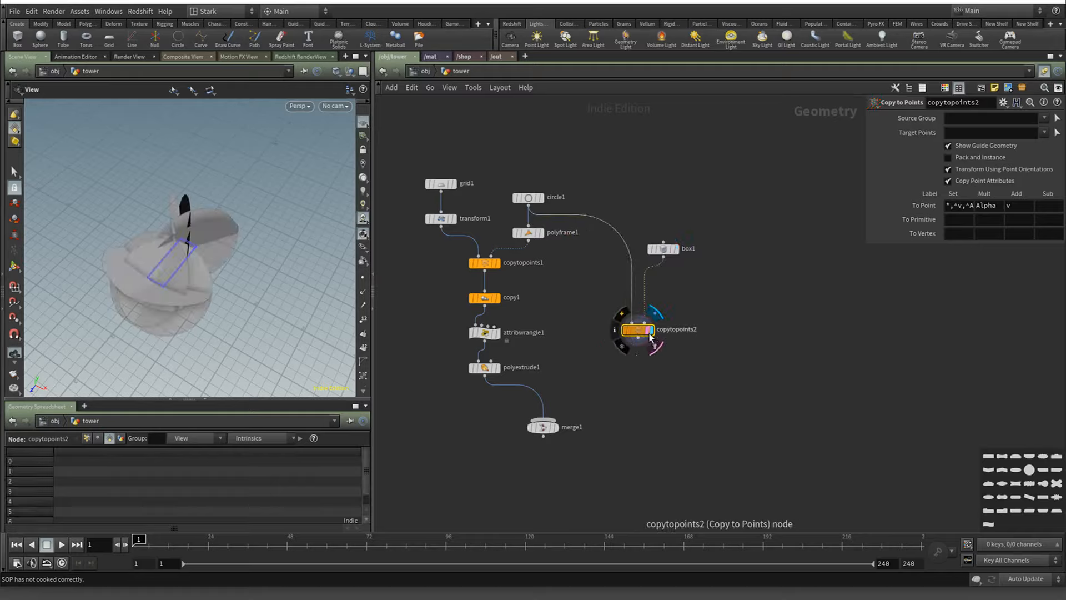
{"action": "key", "text": "shift+r"}
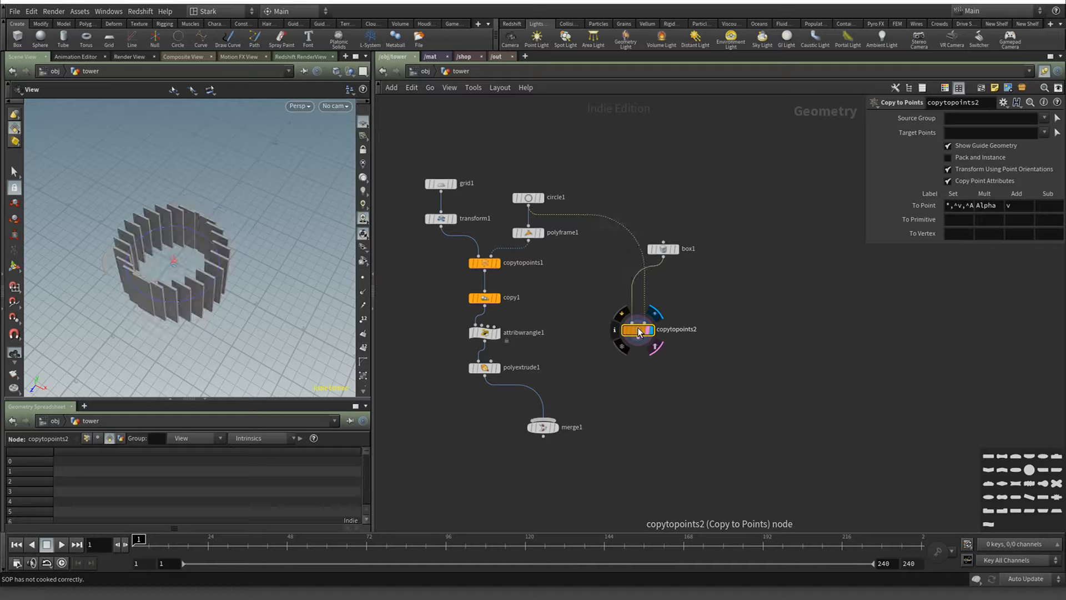
{"action": "left_click_drag", "start_coordinate": [663, 249], "coordinate": [605, 278]}
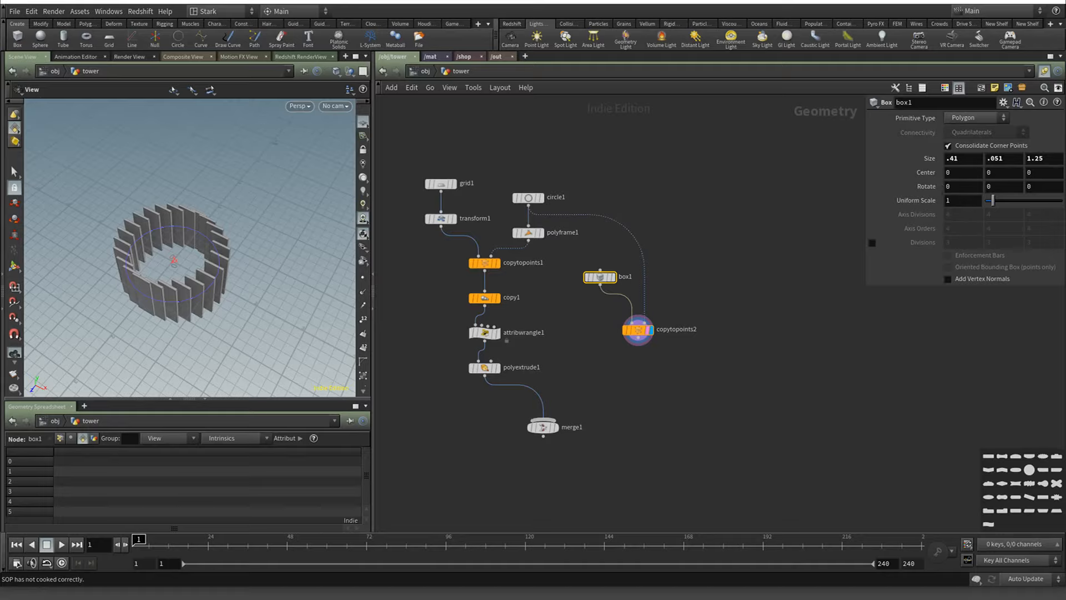
Set box1's X rotation to 90 degrees
{"action": "left_click", "coordinate": [960, 174]}
{"action": "left_click", "coordinate": [960, 185]}
{"action": "type", "text": "90"}
{"action": "key", "text": "Return"}
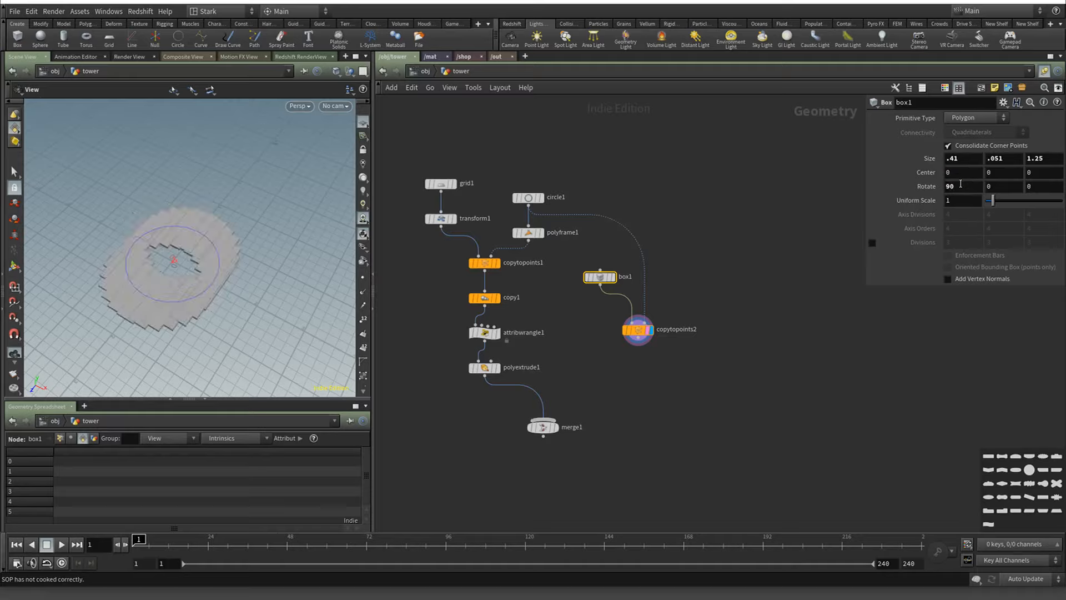
Feed polyframe1 instead of circle1 into copytopoints2's target points input and reset box1's X rotation to 0
{"action": "mouse_move", "coordinate": [535, 245]}
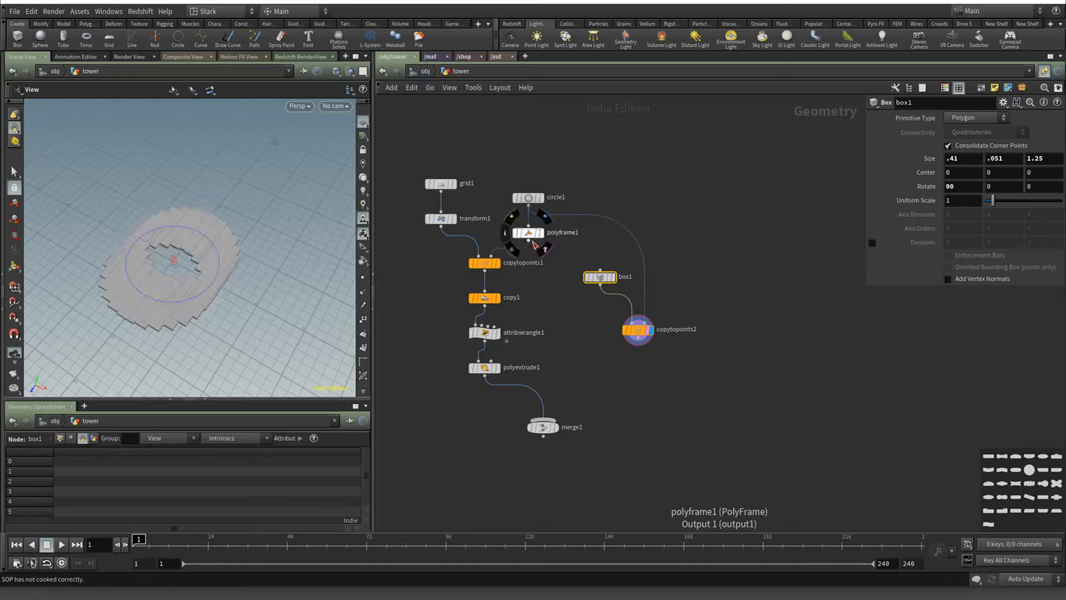
{"action": "left_click_drag", "start_coordinate": [533, 243], "coordinate": [644, 319]}
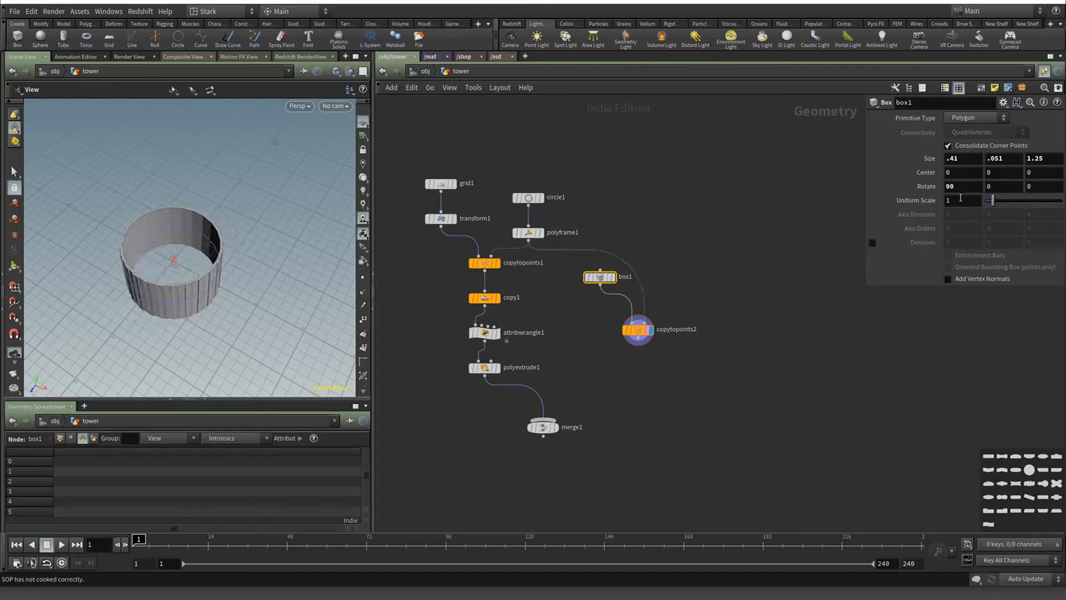
{"action": "left_click", "coordinate": [979, 185]}
{"action": "type", "text": "0"}
{"action": "key", "text": "Return"}
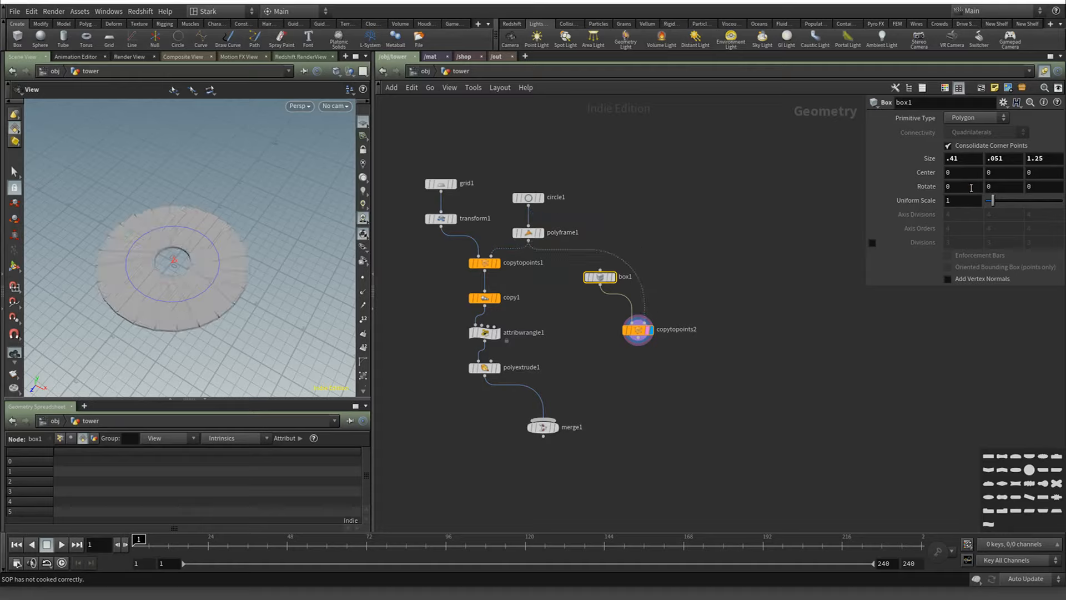
{"action": "left_click_drag", "start_coordinate": [238, 264], "coordinate": [223, 248]}
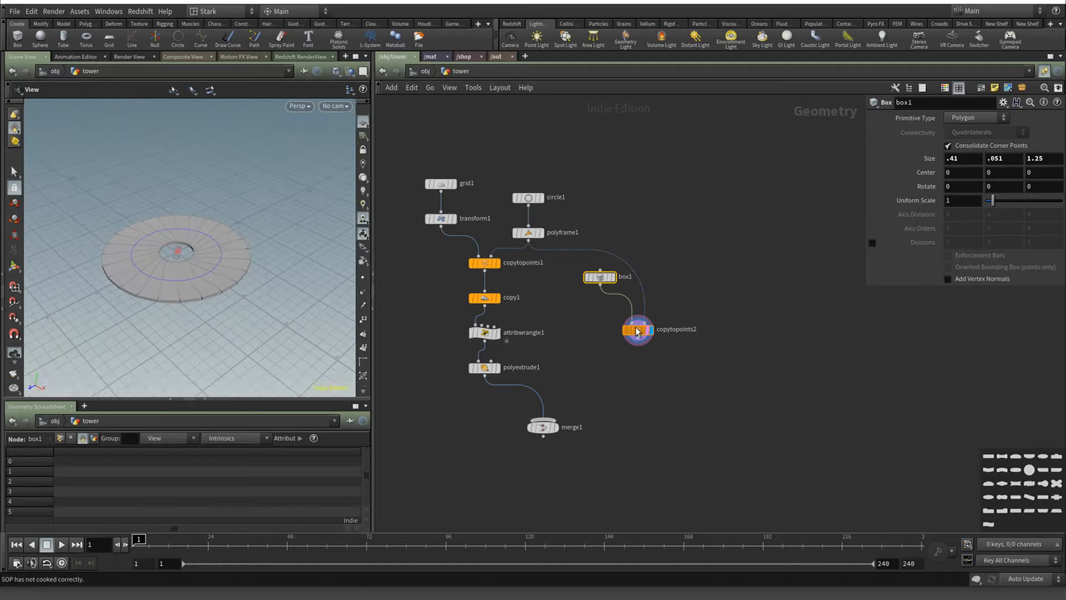
Lower copytopoints2 and shift box1 beside copy1 to make room between the two nodes
{"action": "left_click_drag", "start_coordinate": [637, 332], "coordinate": [638, 358]}
{"action": "left_click_drag", "start_coordinate": [601, 280], "coordinate": [560, 302]}
{"action": "mouse_move", "coordinate": [645, 357]}
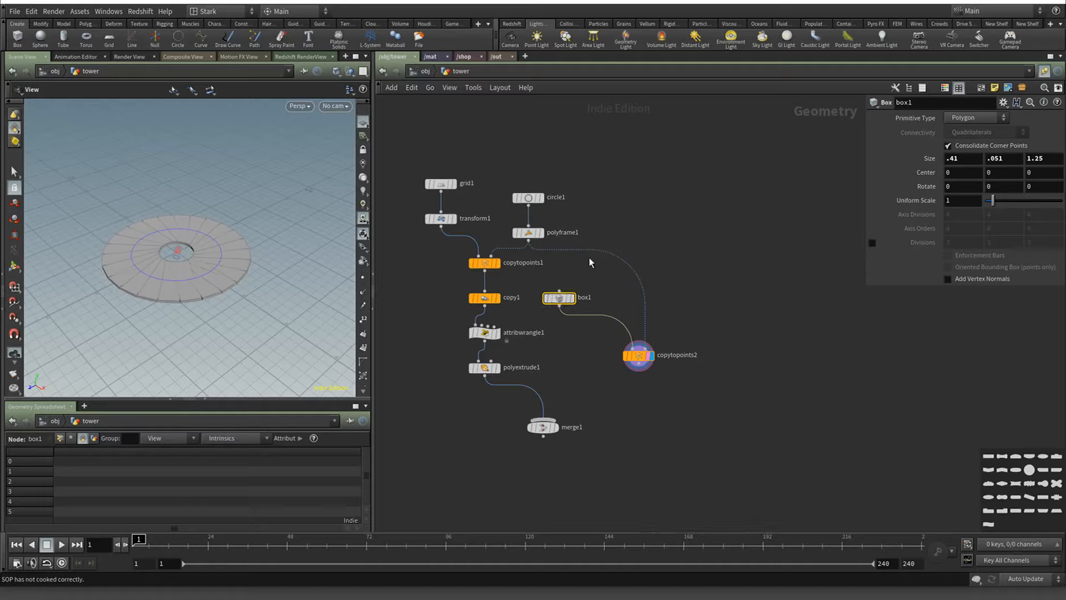
{"action": "mouse_move", "coordinate": [565, 299]}
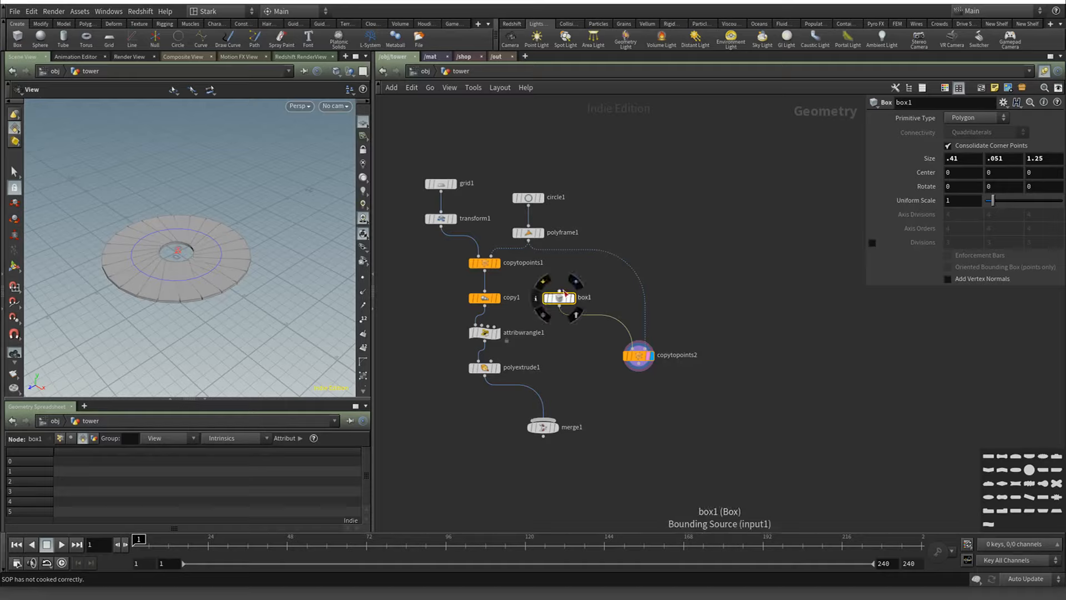
{"action": "left_click_drag", "start_coordinate": [566, 299], "coordinate": [573, 298]}
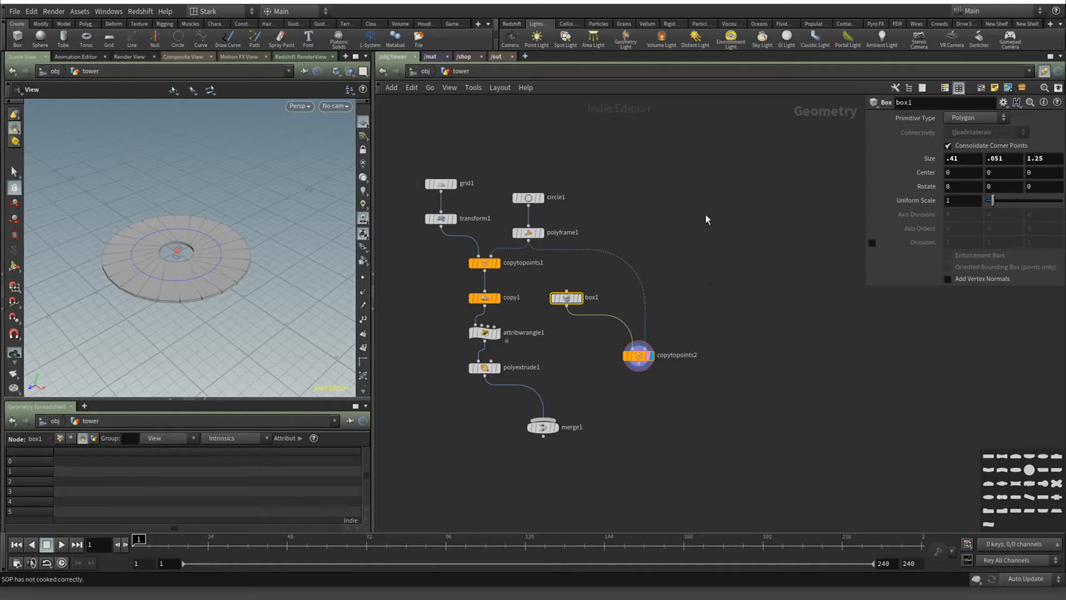
Insert a Transform node between box1 and copytopoints2, aligned directly below box1
{"action": "key", "text": "Tab"}
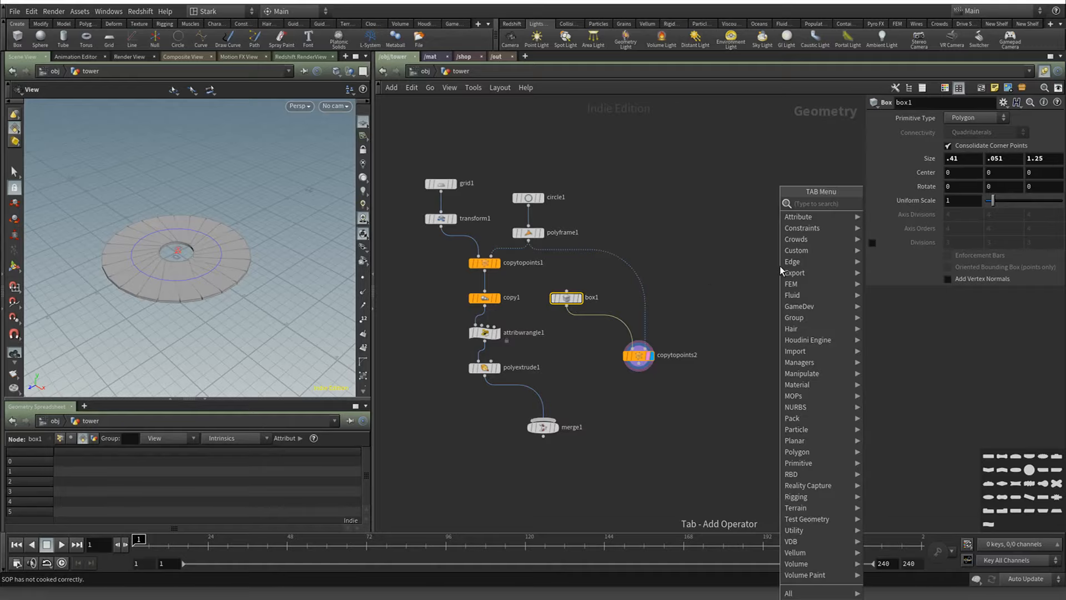
{"action": "type", "text": "trans"}
{"action": "key", "text": "Return"}
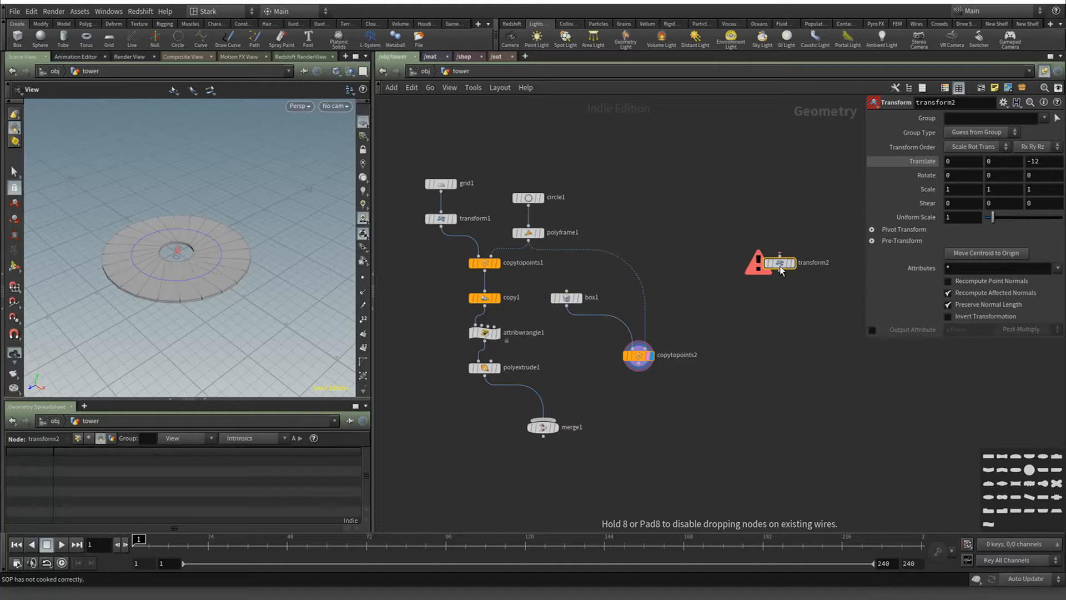
{"action": "left_click", "coordinate": [593, 330]}
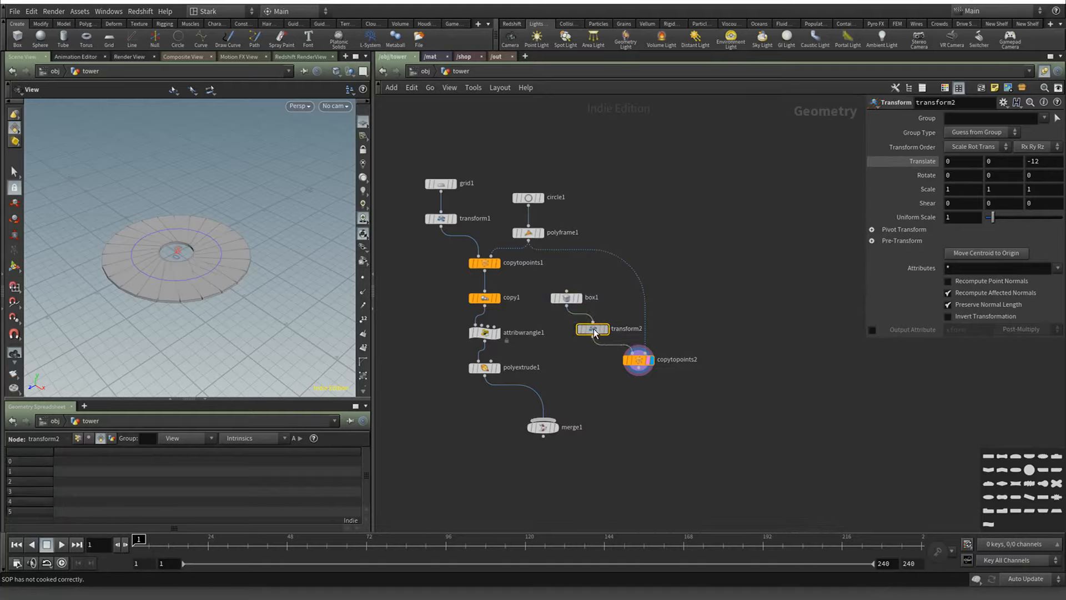
{"action": "left_click", "coordinate": [567, 327]}
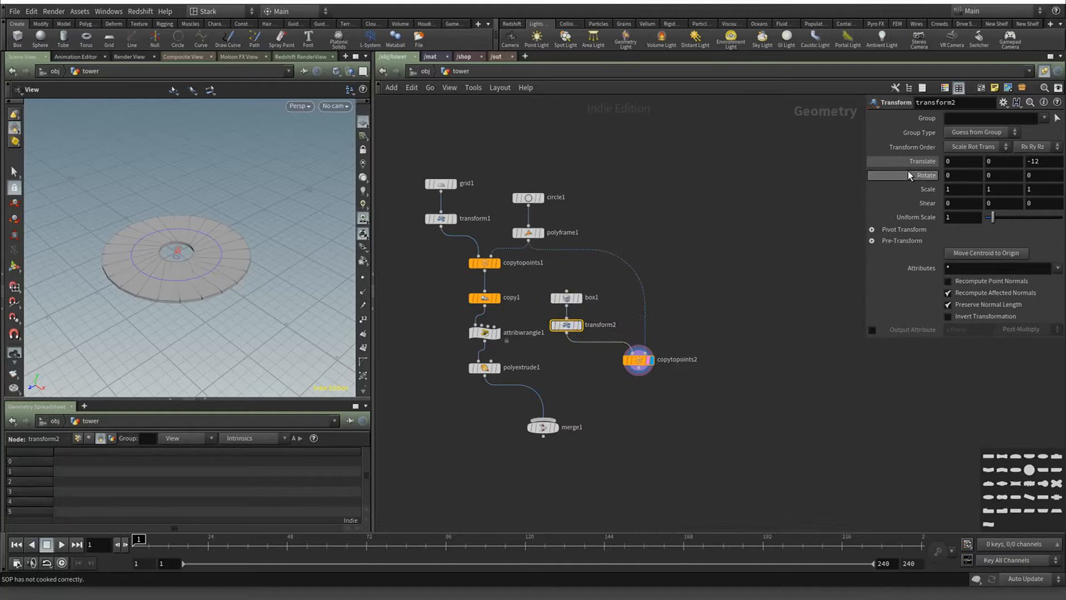
Tilt the planks by trying several X rotations on transform2, settling on -30
{"action": "middle_click_drag", "start_coordinate": [950, 173], "coordinate": [470, 317]}
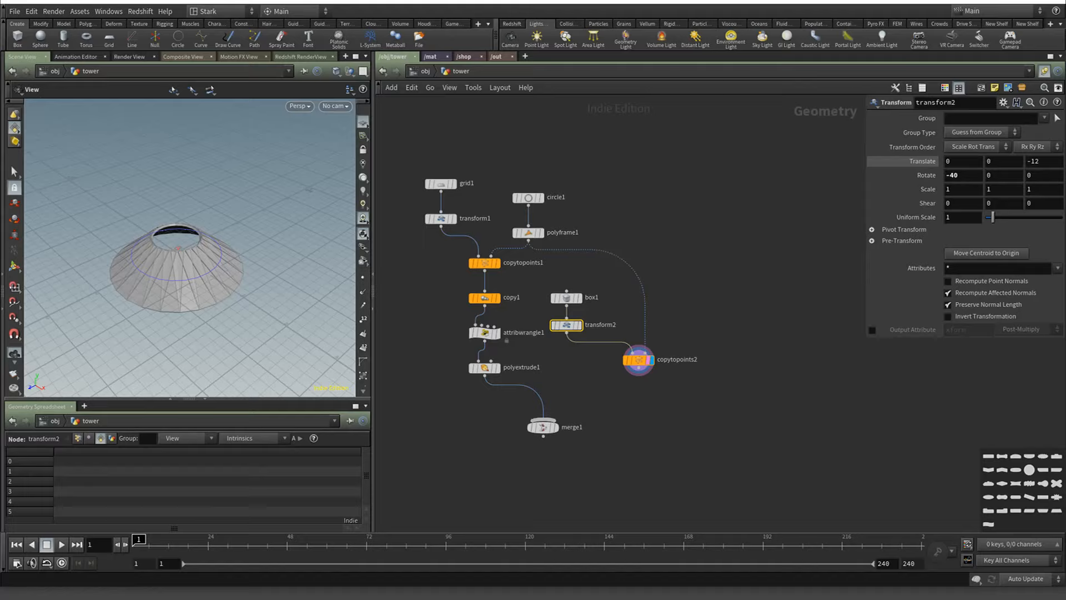
{"action": "left_click", "coordinate": [975, 179]}
{"action": "double_click", "coordinate": [970, 178]}
{"action": "type", "text": "30"}
{"action": "double_click", "coordinate": [950, 178]}
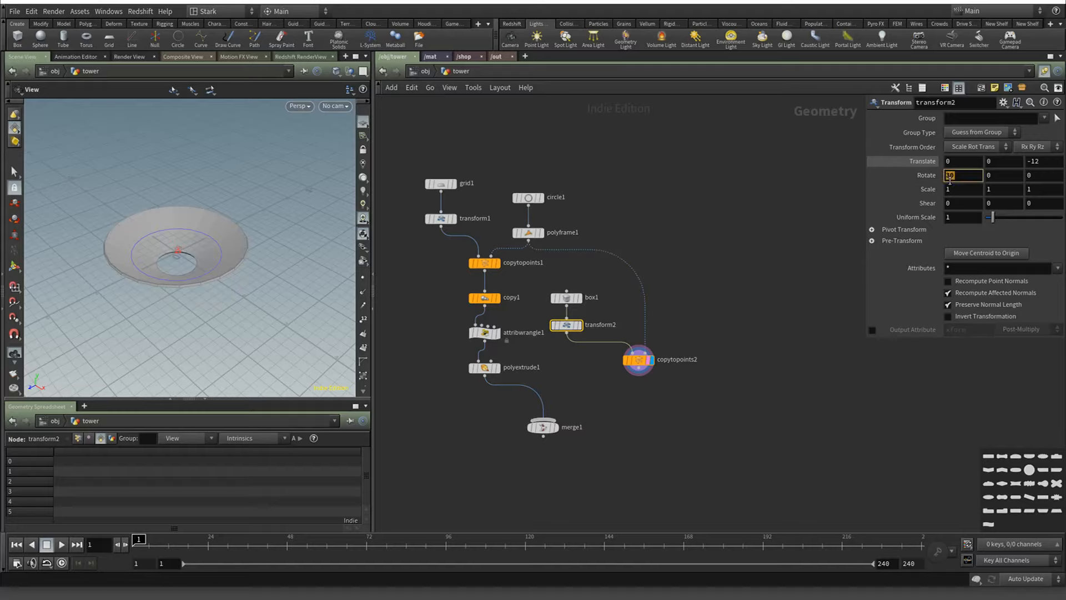
{"action": "type", "text": "-30"}
{"action": "key", "text": "Return"}
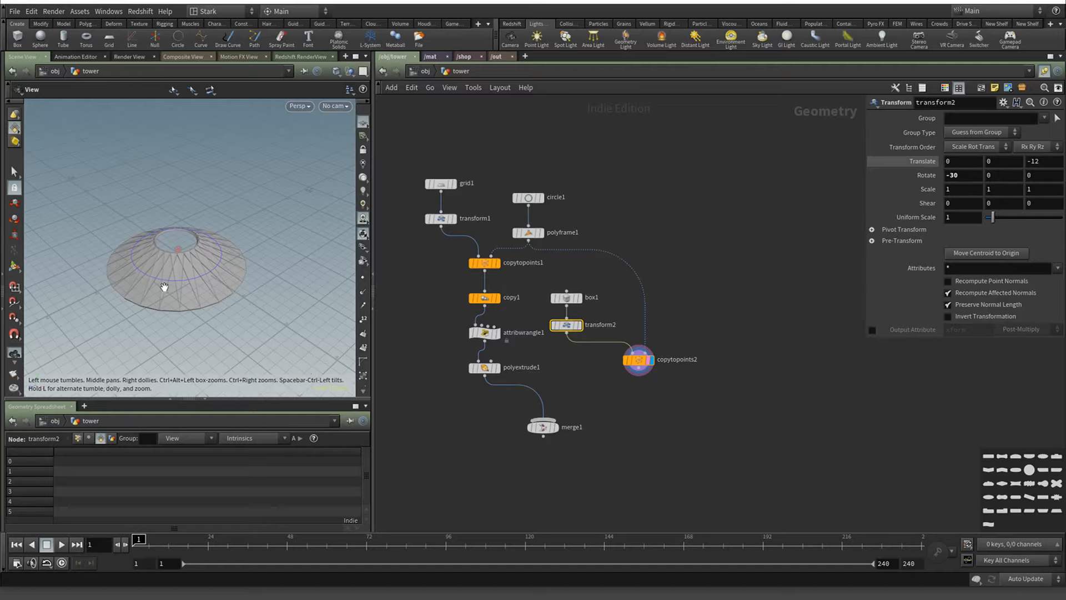
Examine the overlap of the tilted planks from the top view in wireframe display
{"action": "left_click", "coordinate": [299, 105]}
{"action": "mouse_move", "coordinate": [316, 133]}
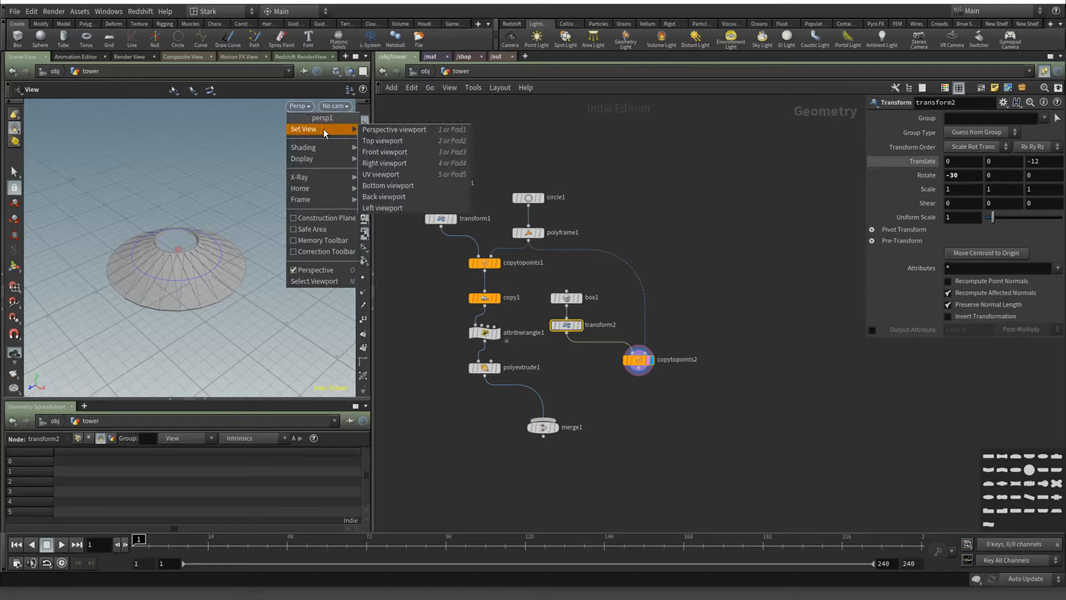
{"action": "left_click", "coordinate": [391, 143]}
{"action": "scroll", "coordinate": [218, 228], "scroll_direction": "down", "scroll_amount": 2}
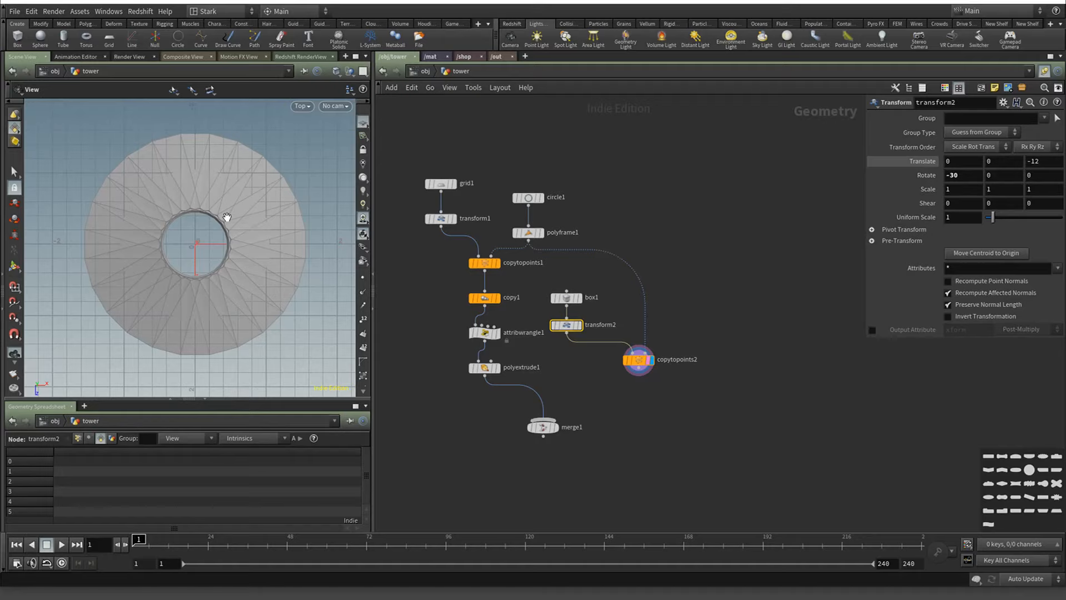
{"action": "key", "text": "w"}
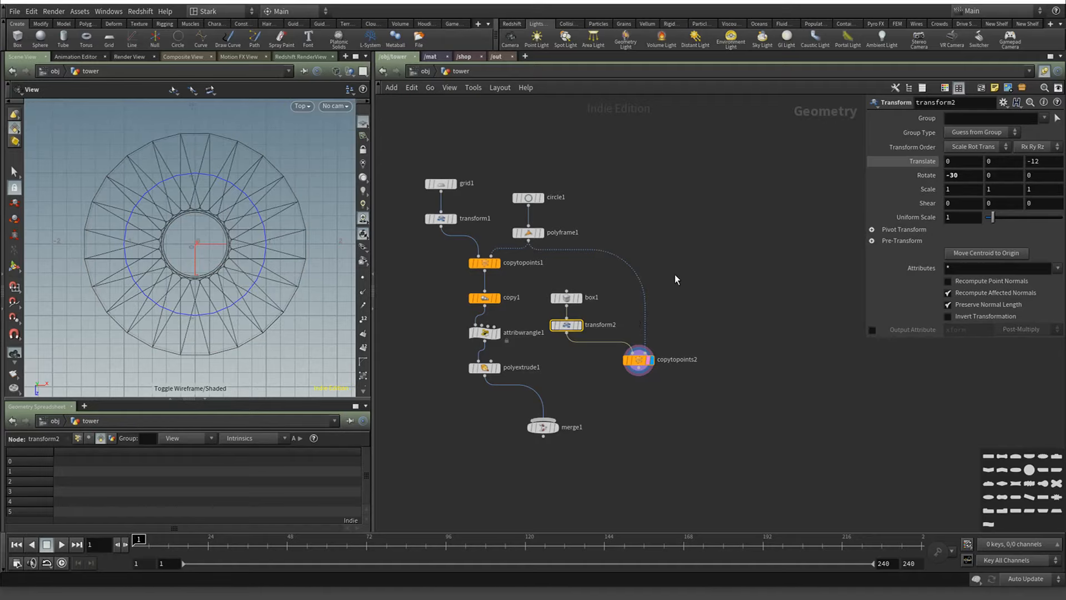
Insert a Bend node between transform2 and copytopoints2
{"action": "key", "text": "Tab"}
{"action": "type", "text": "bend"}
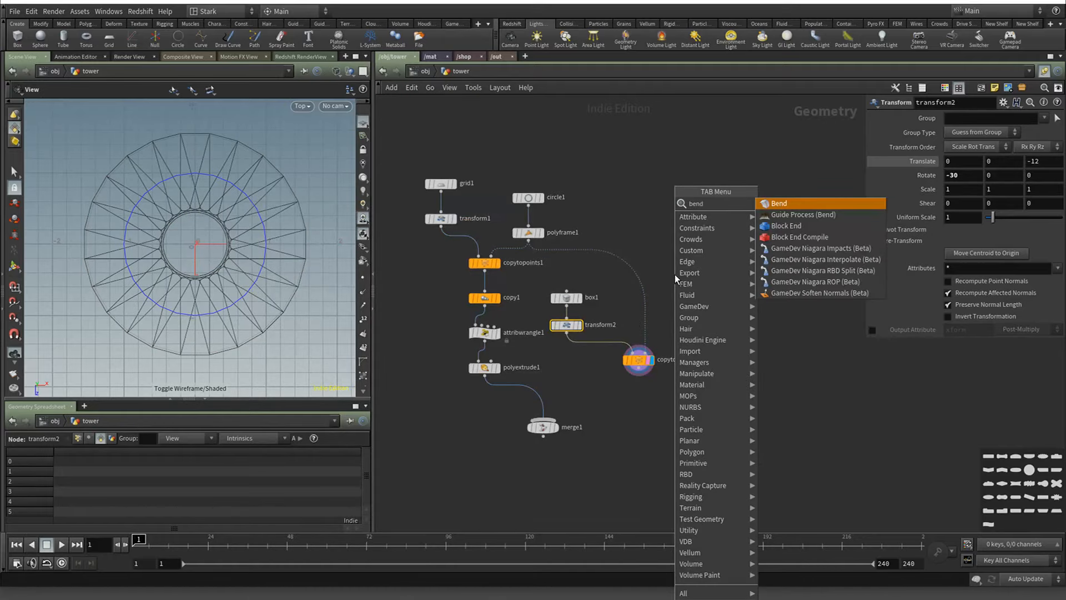
{"action": "key", "text": "Return"}
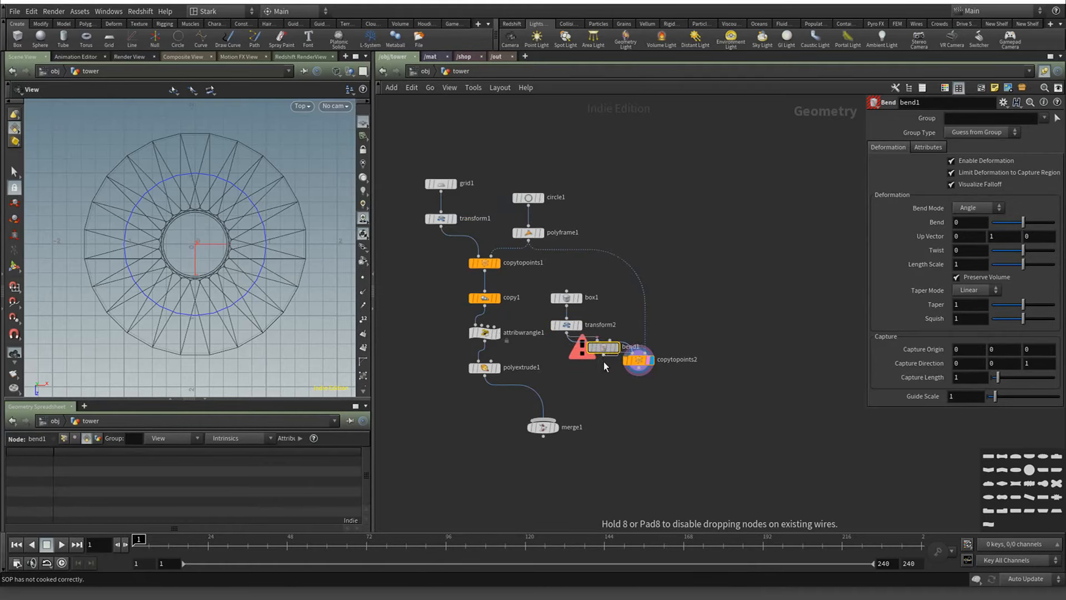
{"action": "left_click", "coordinate": [604, 367]}
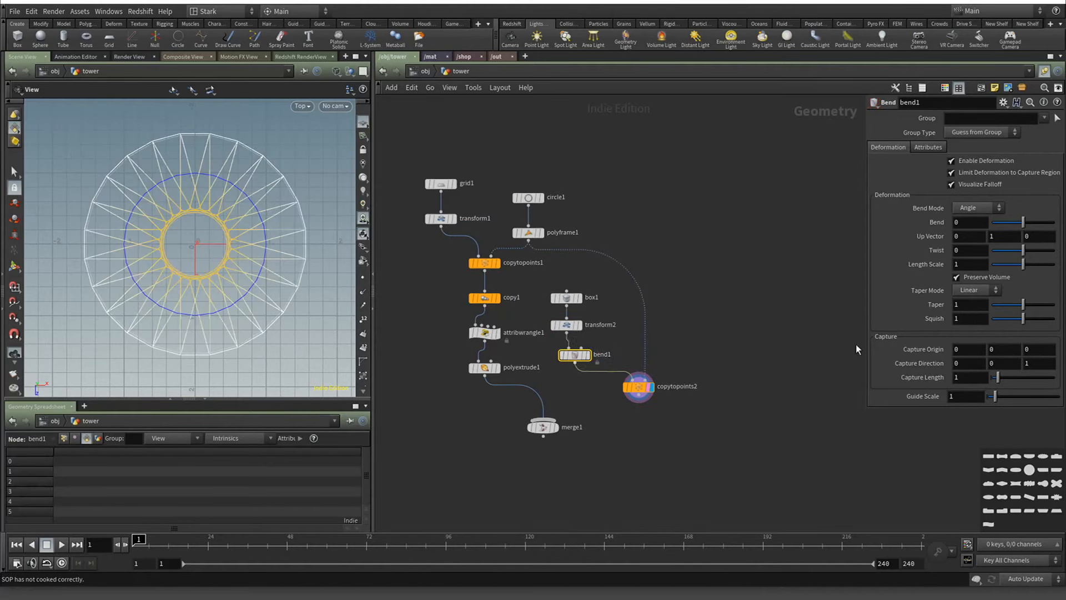
Set bend1's Taper to -2 and check the tapered planks with shaded display in the perspective view
{"action": "left_click", "coordinate": [977, 309]}
{"action": "type", "text": "-2"}
{"action": "key", "text": "Return"}
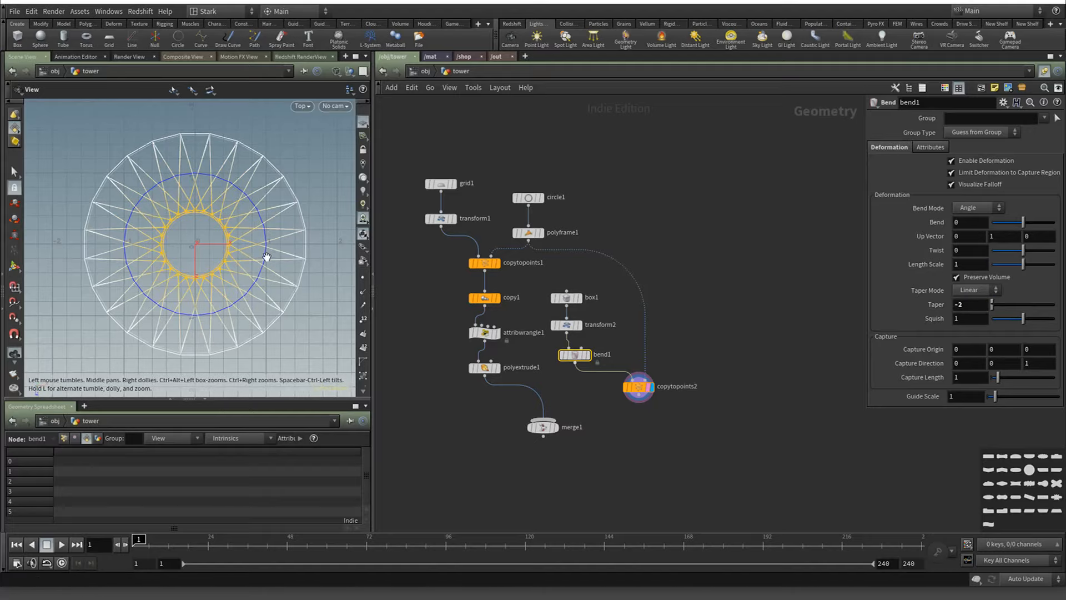
{"action": "key", "text": "w"}
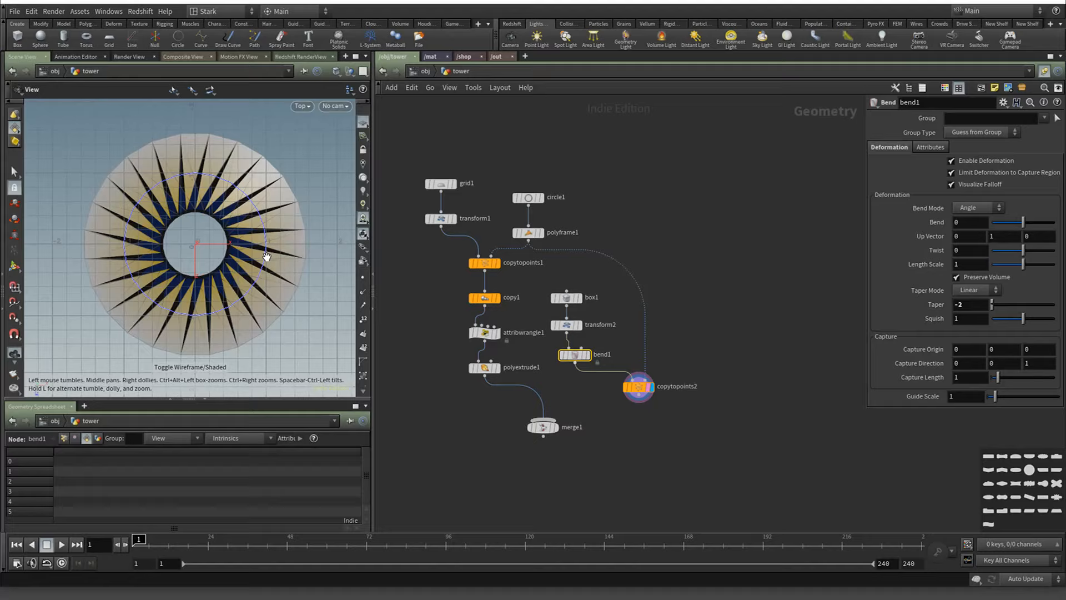
{"action": "left_click", "coordinate": [307, 110]}
{"action": "mouse_move", "coordinate": [322, 129]}
{"action": "left_click", "coordinate": [389, 131]}
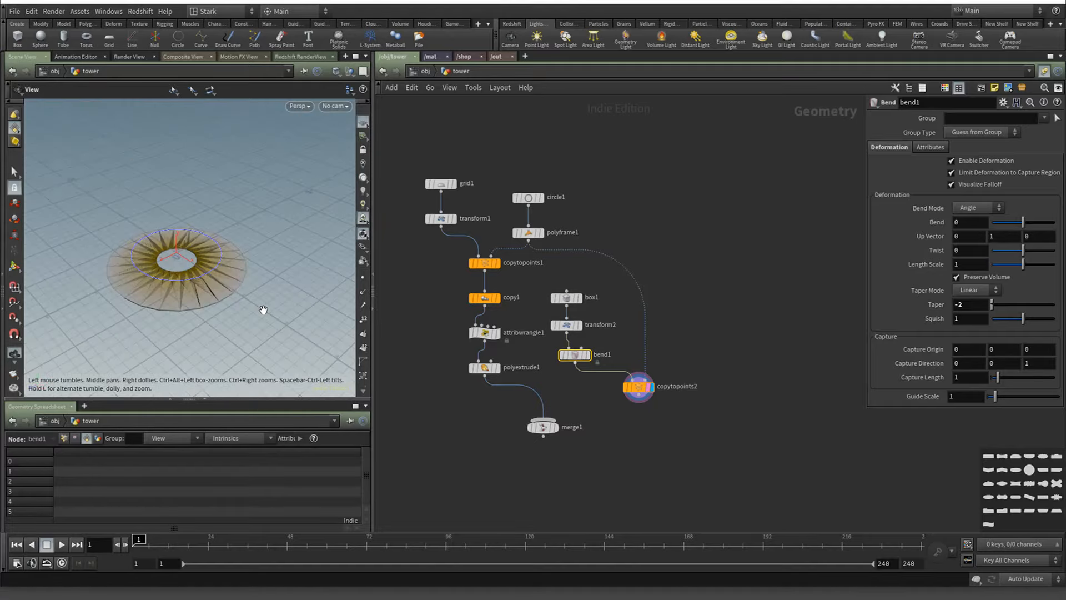
{"action": "left_click_drag", "start_coordinate": [263, 310], "coordinate": [188, 286]}
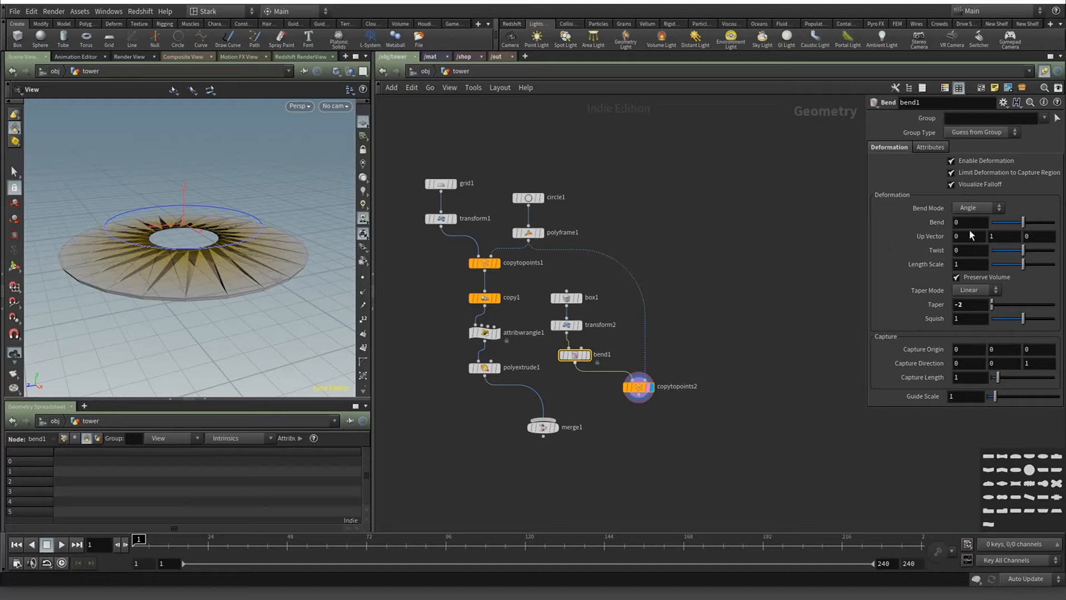
Try a Taper of 0 on bend1, undo it, and set Squish to 0
{"action": "mouse_move", "coordinate": [992, 306]}
{"action": "left_mouse_down"}
{"action": "mouse_move", "coordinate": [1040, 308]}
{"action": "mouse_move", "coordinate": [987, 311]}
{"action": "left_mouse_up"}
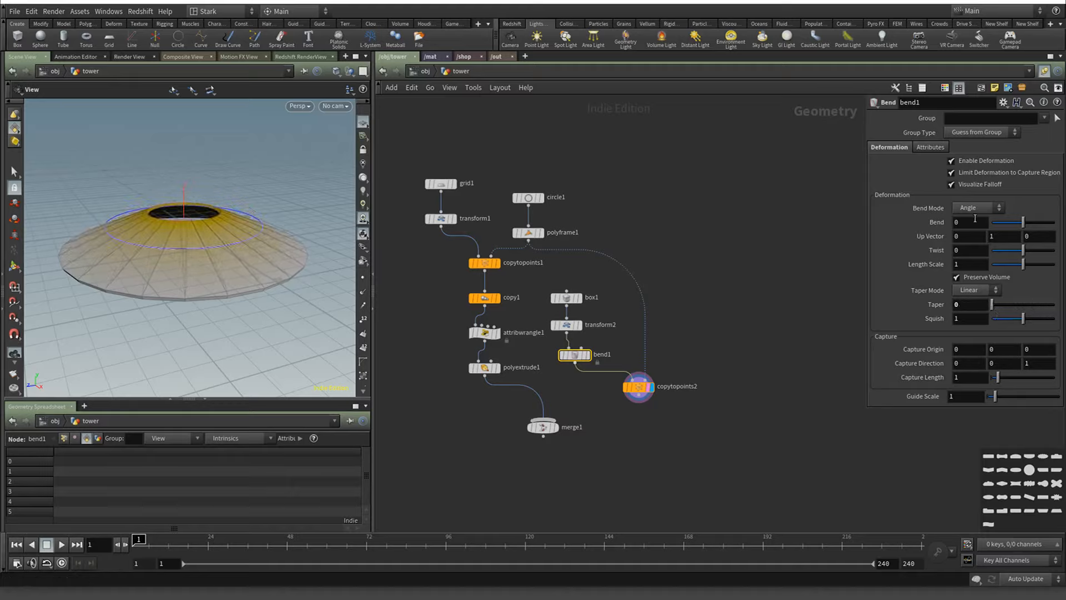
{"action": "key", "text": "ctrl+z"}
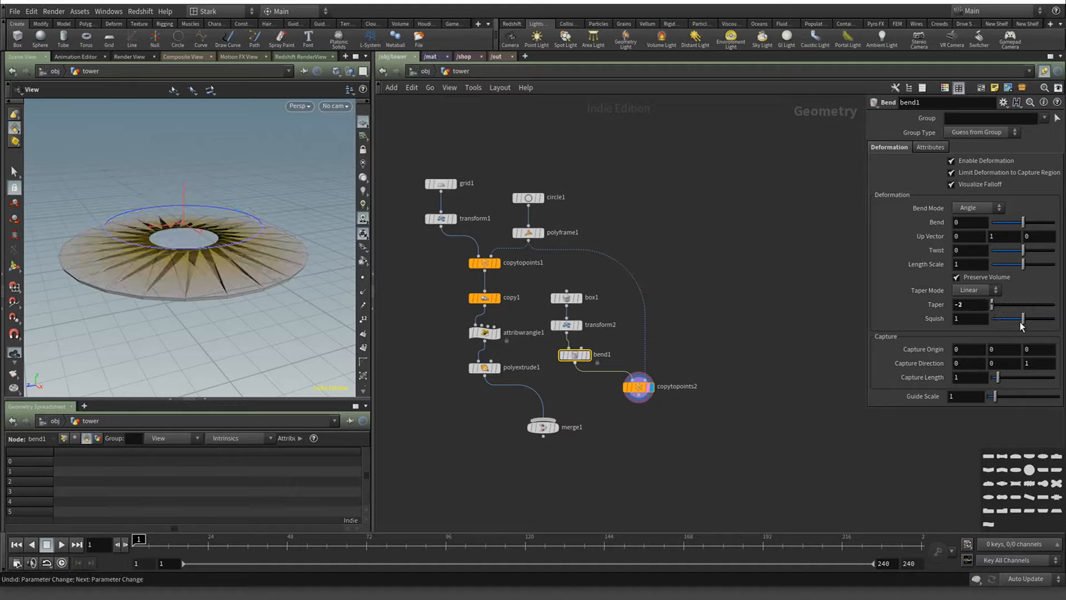
{"action": "left_click_drag", "start_coordinate": [1023, 321], "coordinate": [978, 325]}
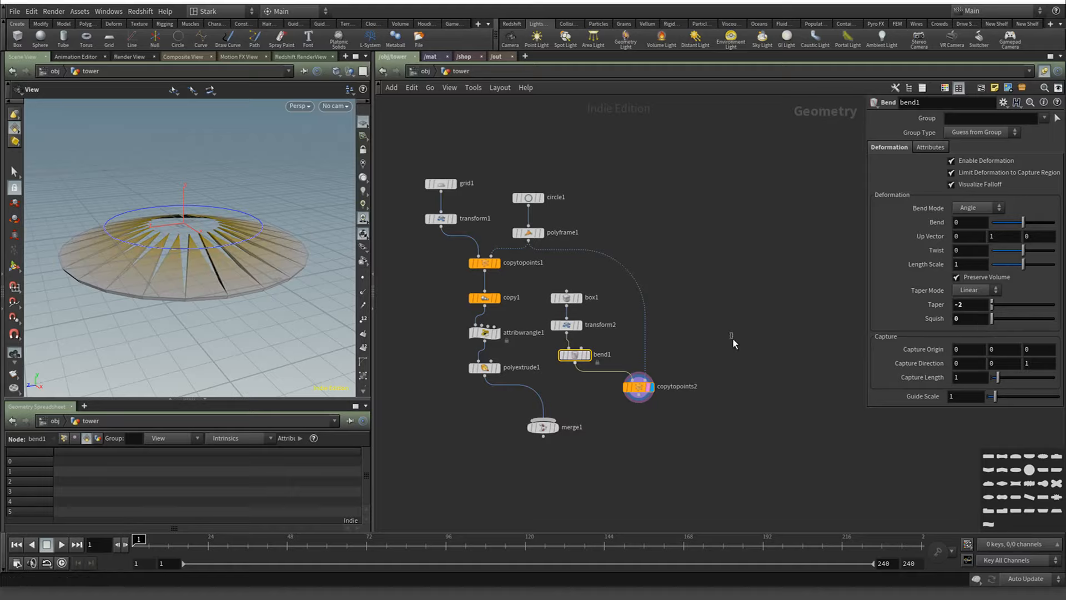
Pull transform2 out of the chain between box1 and bend1 and inspect the flat plank ring from above
{"action": "left_click_drag", "start_coordinate": [553, 324], "coordinate": [764, 292]}
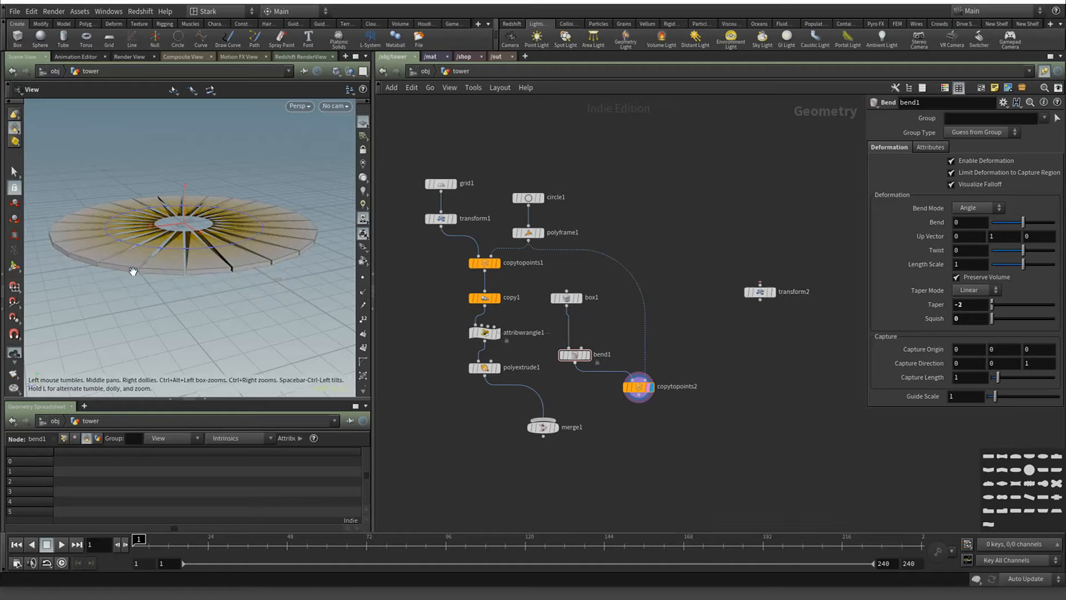
{"action": "left_click_drag", "start_coordinate": [133, 271], "coordinate": [142, 318]}
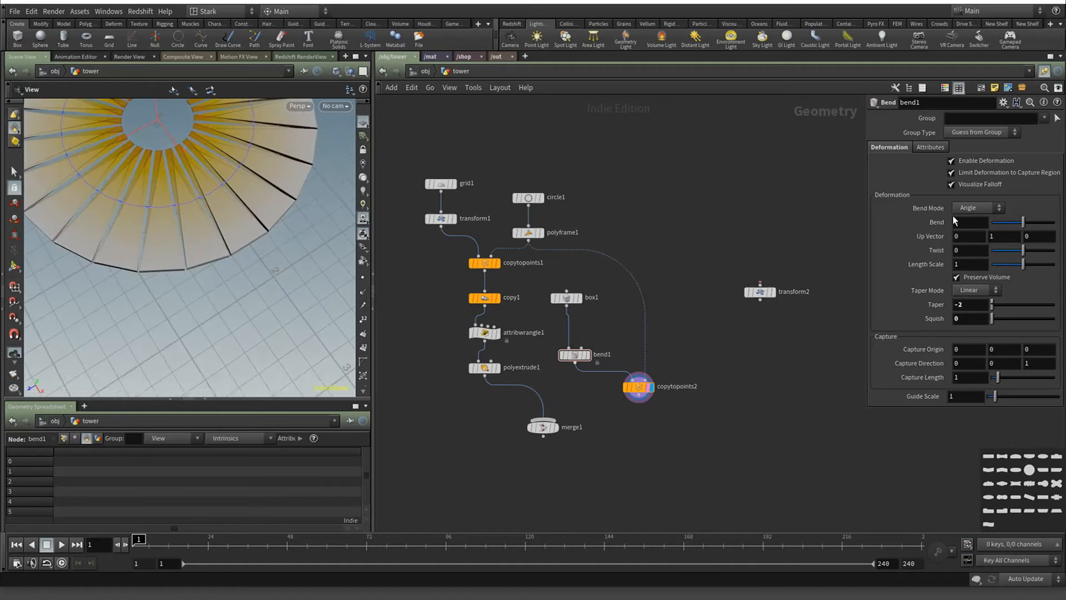
Set bend1's Taper to 1.19, then insert transform2 between bend1 and copytopoints2 and tidy the node layout
{"action": "left_click_drag", "start_coordinate": [994, 311], "coordinate": [1030, 302]}
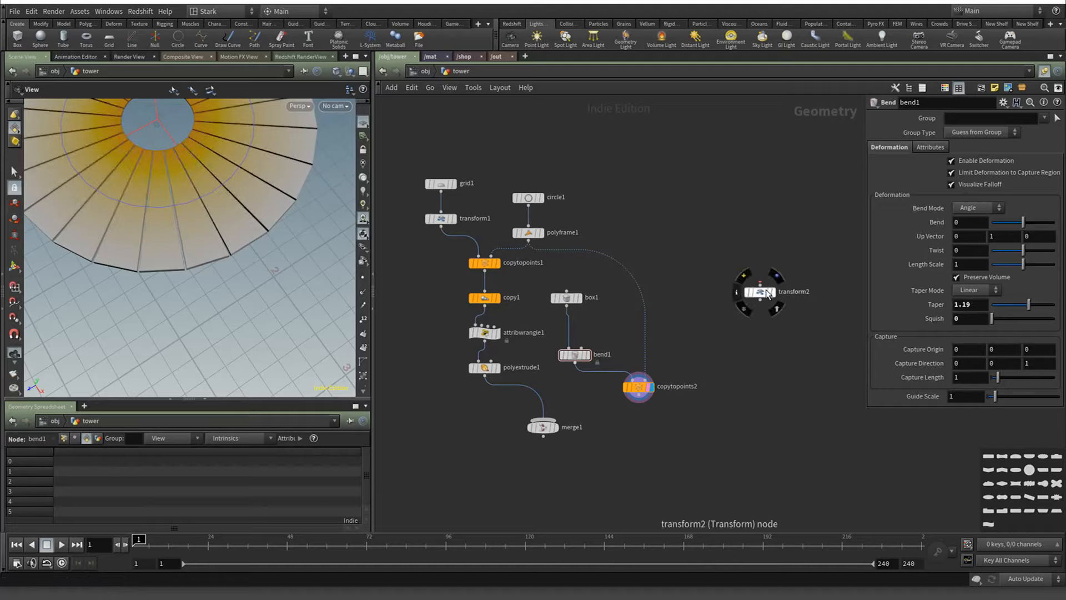
{"action": "left_click_drag", "start_coordinate": [769, 293], "coordinate": [593, 378]}
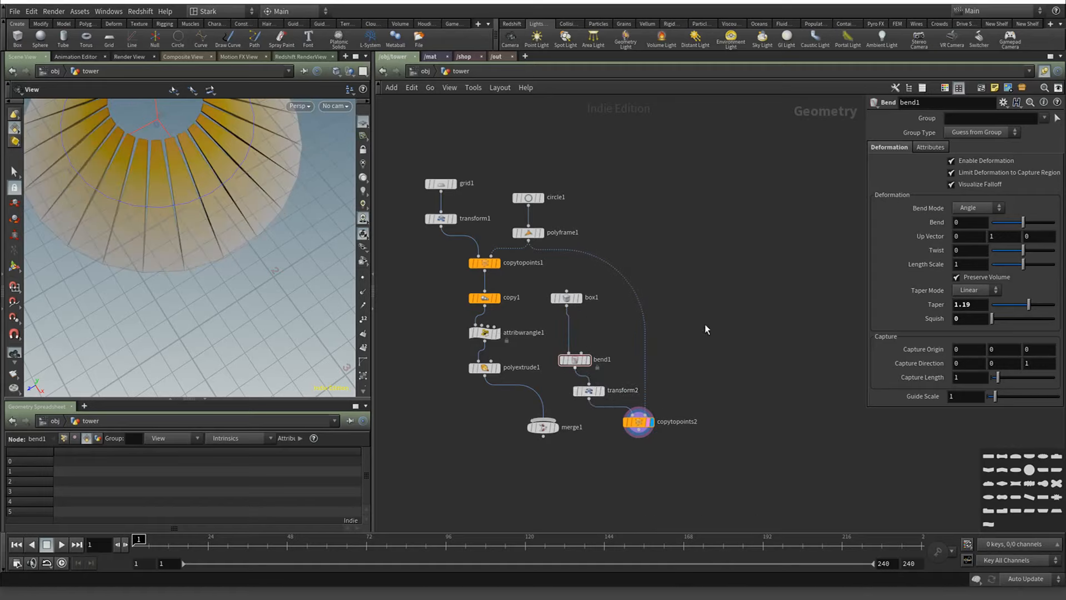
{"action": "key", "text": "shift+l"}
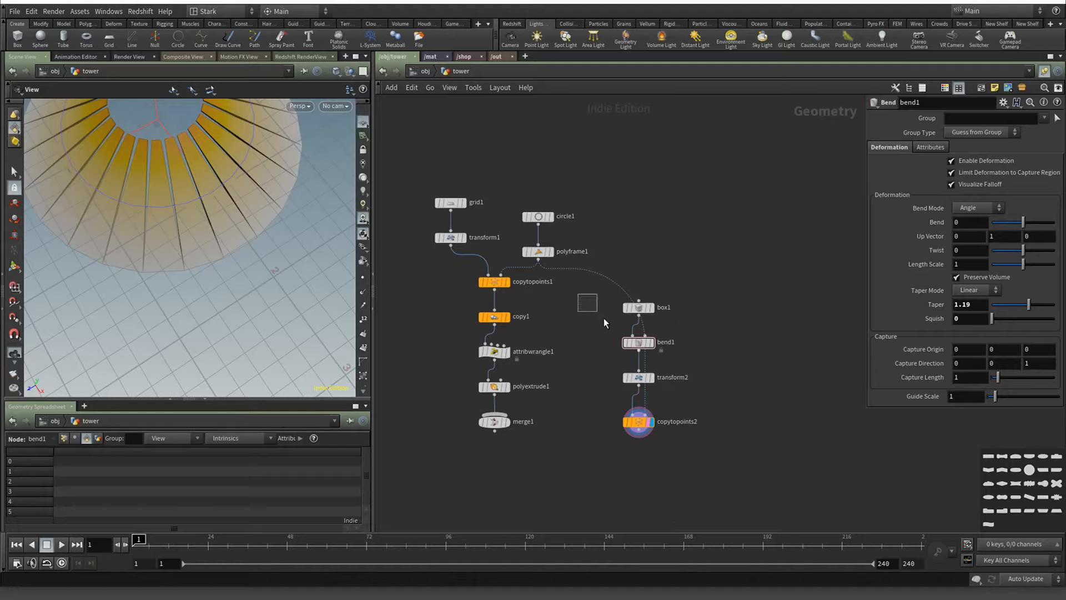
{"action": "left_click_drag", "start_coordinate": [639, 382], "coordinate": [592, 394]}
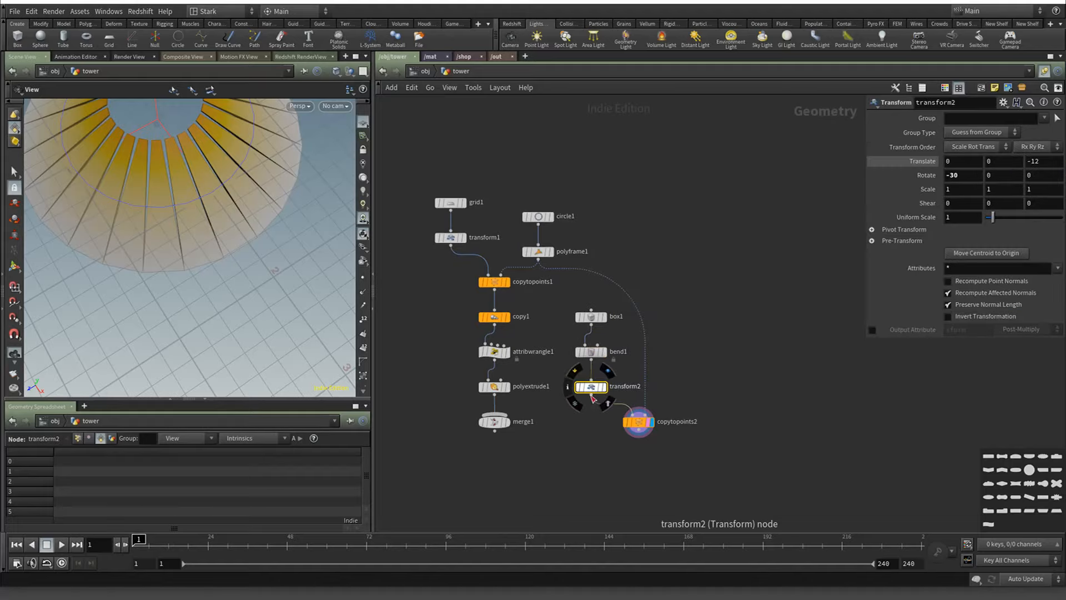
Wire copytopoints2 into merge1 alongside polyextrude1 and display the merged tower and plank ring in full
{"action": "middle_click_drag", "start_coordinate": [710, 372], "coordinate": [722, 272]}
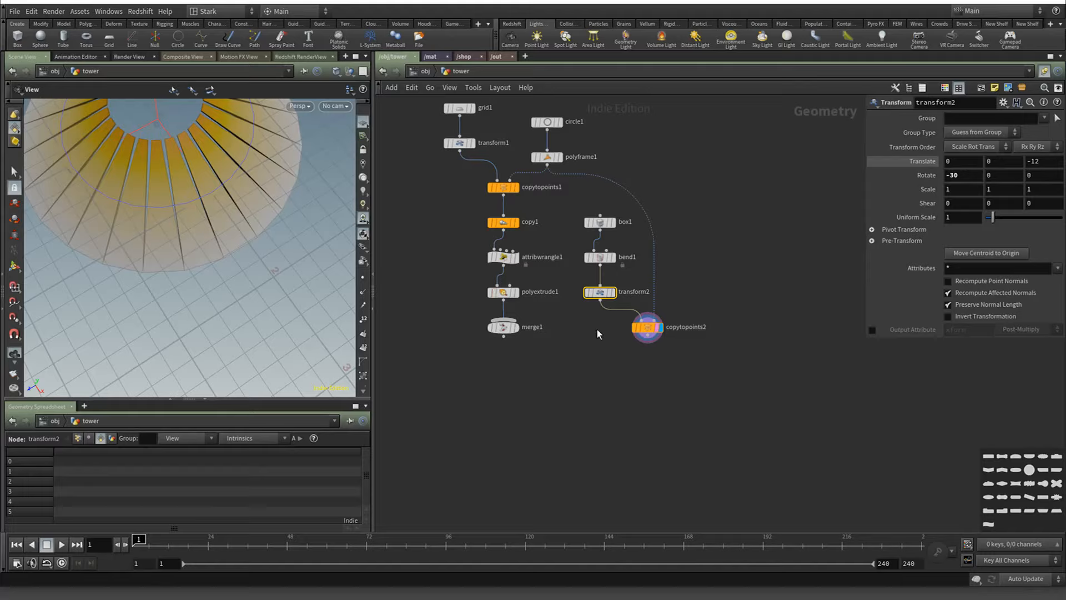
{"action": "left_click_drag", "start_coordinate": [503, 327], "coordinate": [566, 388]}
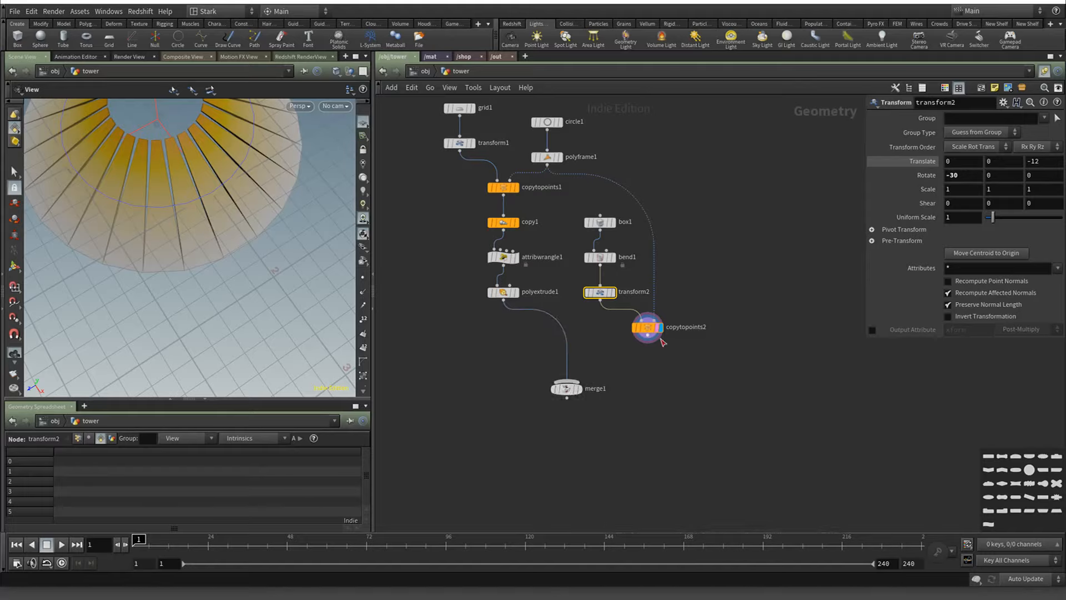
{"action": "left_click_drag", "start_coordinate": [649, 336], "coordinate": [585, 382]}
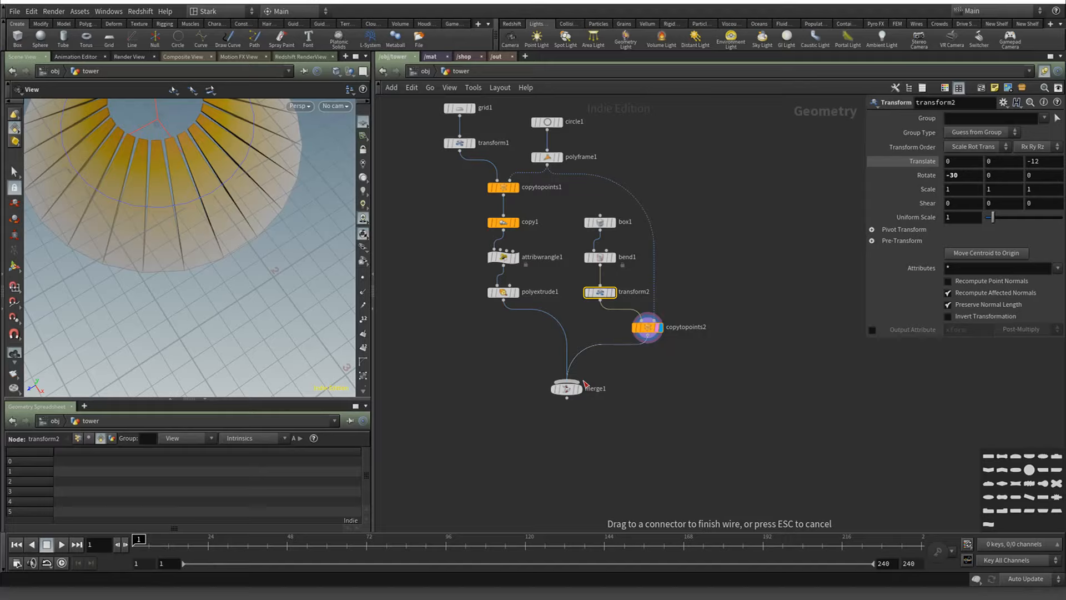
{"action": "left_click_drag", "start_coordinate": [584, 382], "coordinate": [566, 381]}
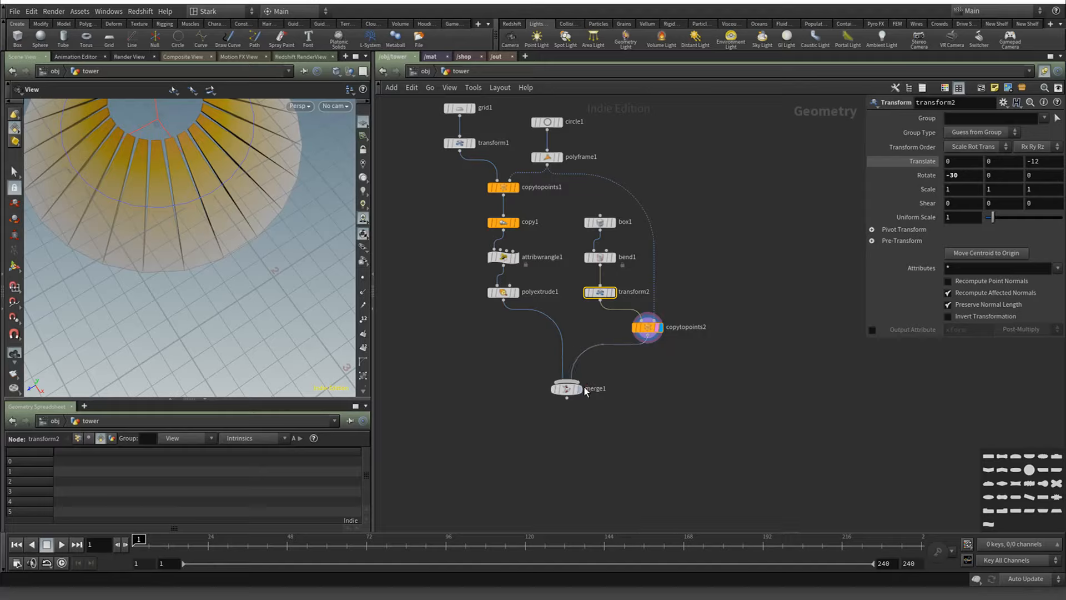
{"action": "left_click", "coordinate": [579, 388]}
{"action": "scroll", "coordinate": [244, 248], "scroll_direction": "down", "scroll_amount": 5}
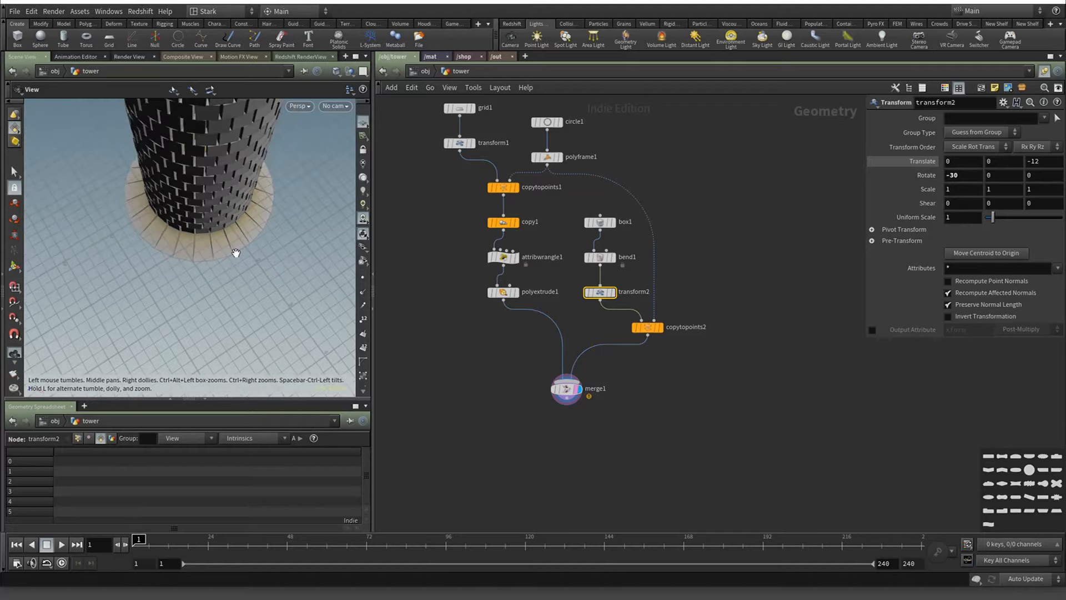
{"action": "left_click_drag", "start_coordinate": [236, 252], "coordinate": [243, 215]}
{"action": "scroll", "coordinate": [243, 216], "scroll_direction": "down", "scroll_amount": 3}
{"action": "middle_click_drag", "start_coordinate": [241, 215], "coordinate": [249, 260]}
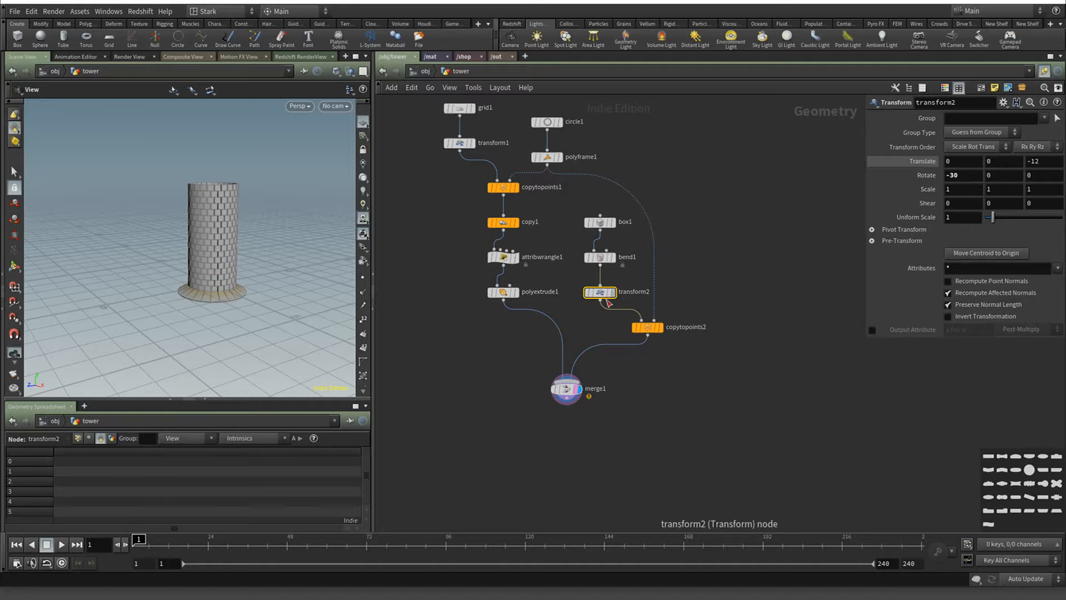
Insert a new Transform node between copytopoints2 and merge1
{"action": "key", "text": "Tab"}
{"action": "type", "text": "tra"}
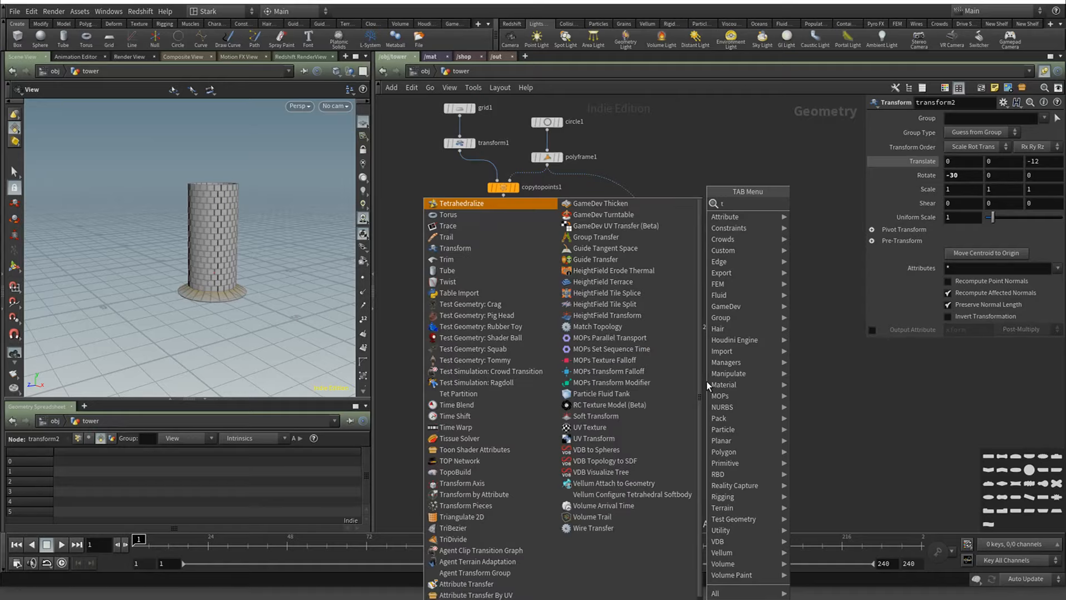
{"action": "key", "text": "Down"}
{"action": "key", "text": "Down"}
{"action": "key", "text": "Return"}
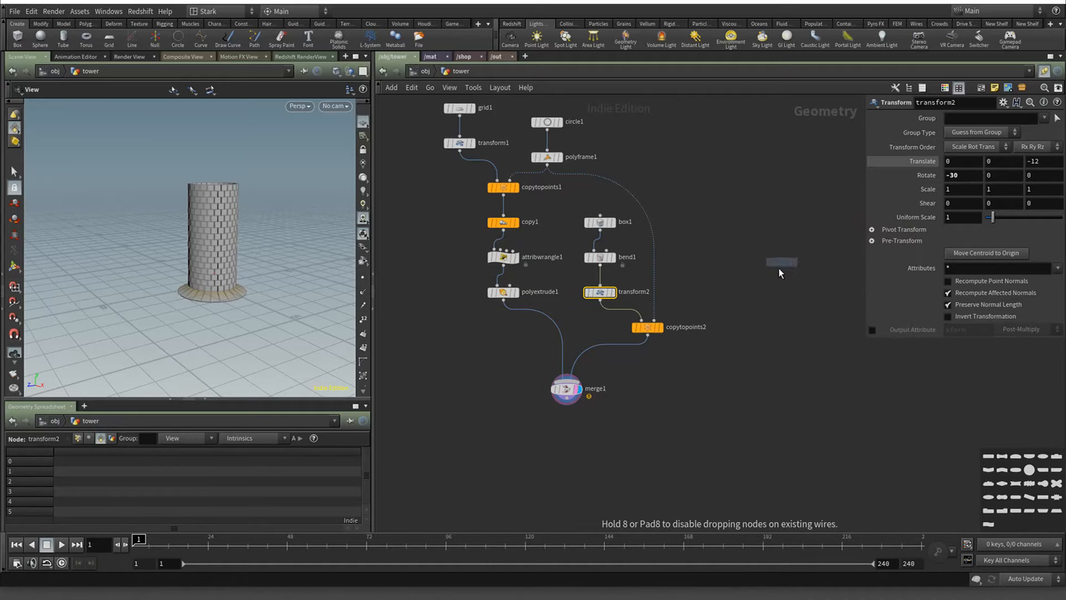
{"action": "left_click", "coordinate": [721, 381]}
{"action": "left_click_drag", "start_coordinate": [722, 383], "coordinate": [648, 363]}
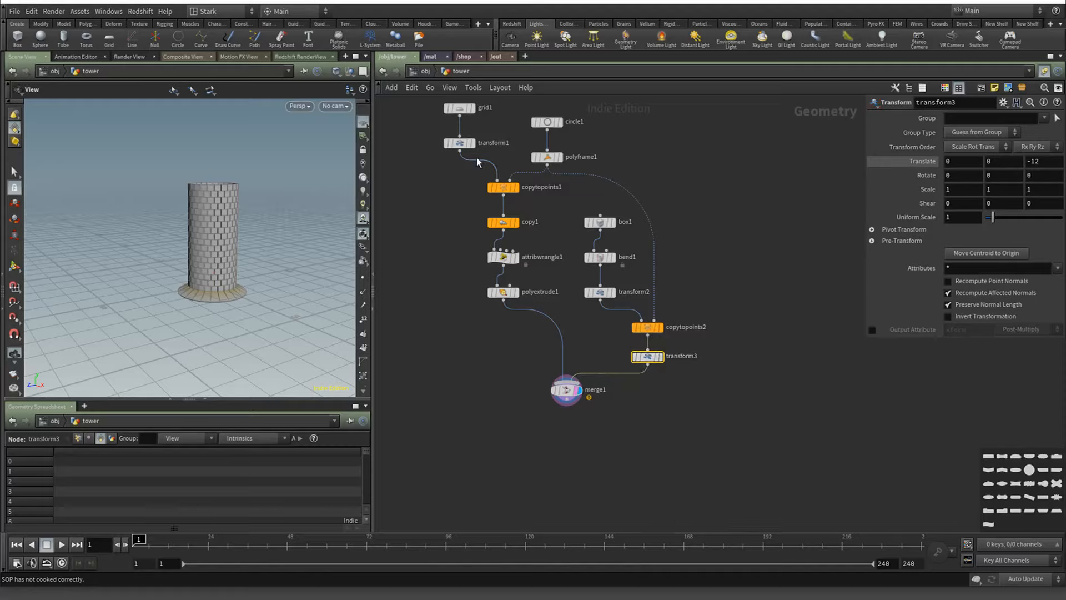
Copy the Total Number parameter from copy1 and open the settings of transform3
{"action": "left_click", "coordinate": [503, 189]}
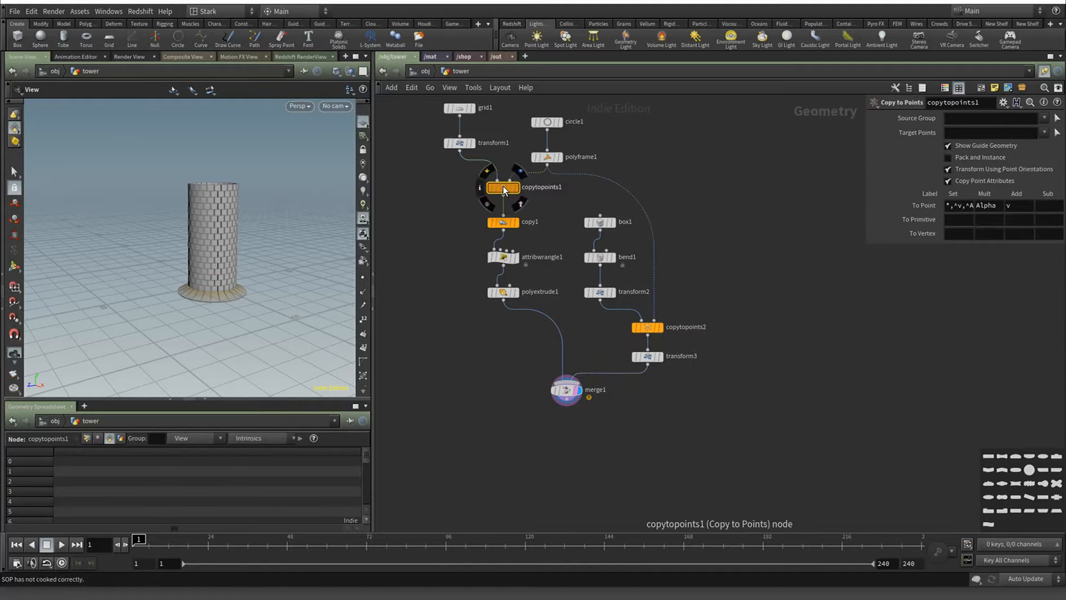
{"action": "left_click", "coordinate": [507, 223]}
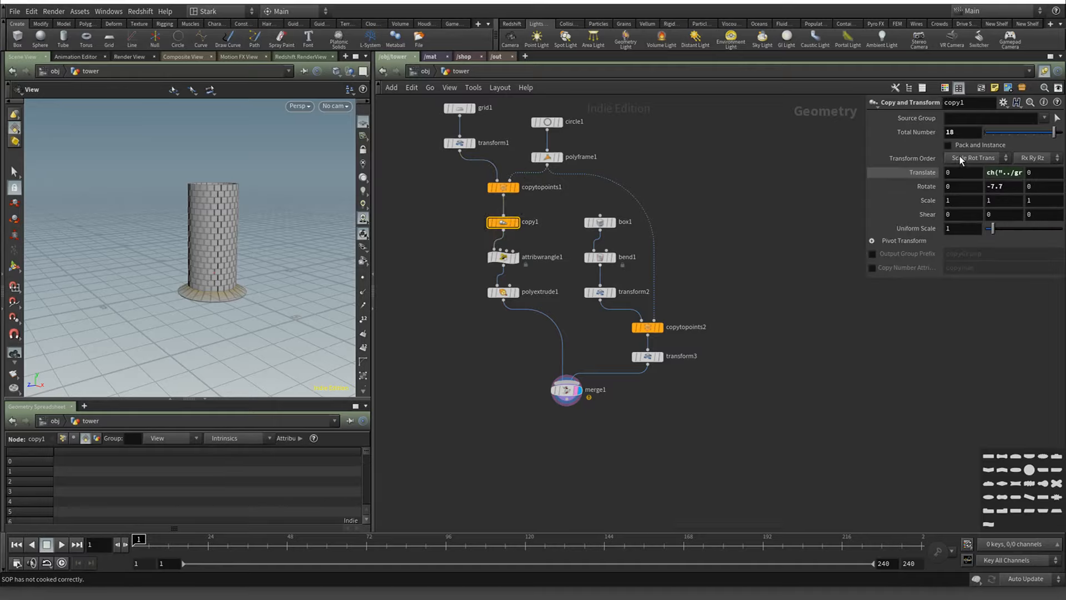
{"action": "right_click", "coordinate": [961, 135]}
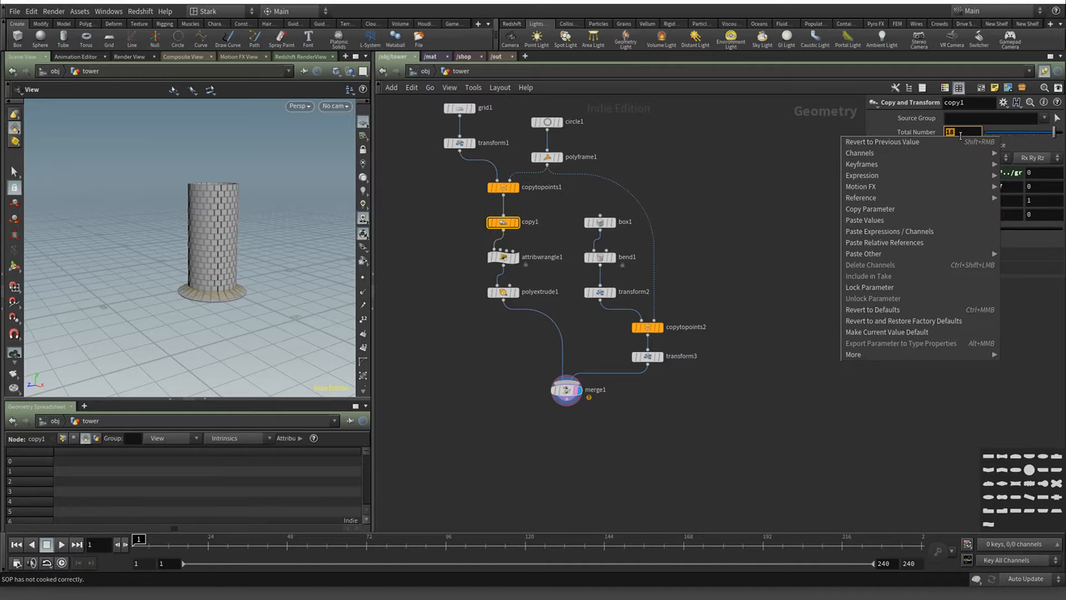
{"action": "left_click", "coordinate": [954, 211]}
{"action": "left_click", "coordinate": [647, 356]}
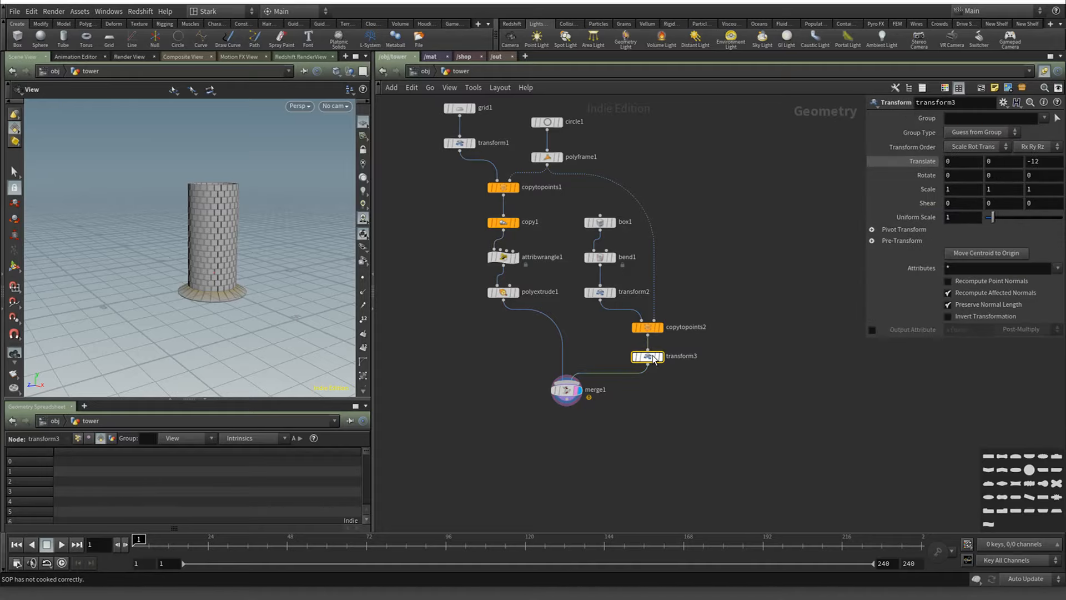
Drive transform3's Y translation with a relative reference to copy1's total number of copies and check the roof against the tower
{"action": "left_click", "coordinate": [1000, 161]}
{"action": "right_click", "coordinate": [1000, 161]}
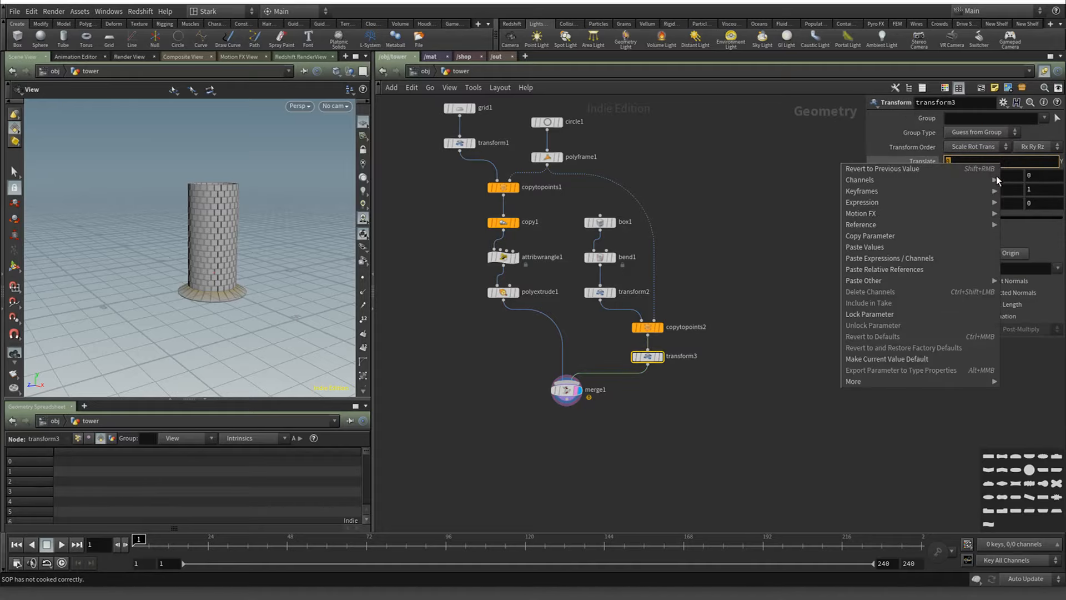
{"action": "left_click", "coordinate": [933, 274]}
{"action": "key", "text": "Return"}
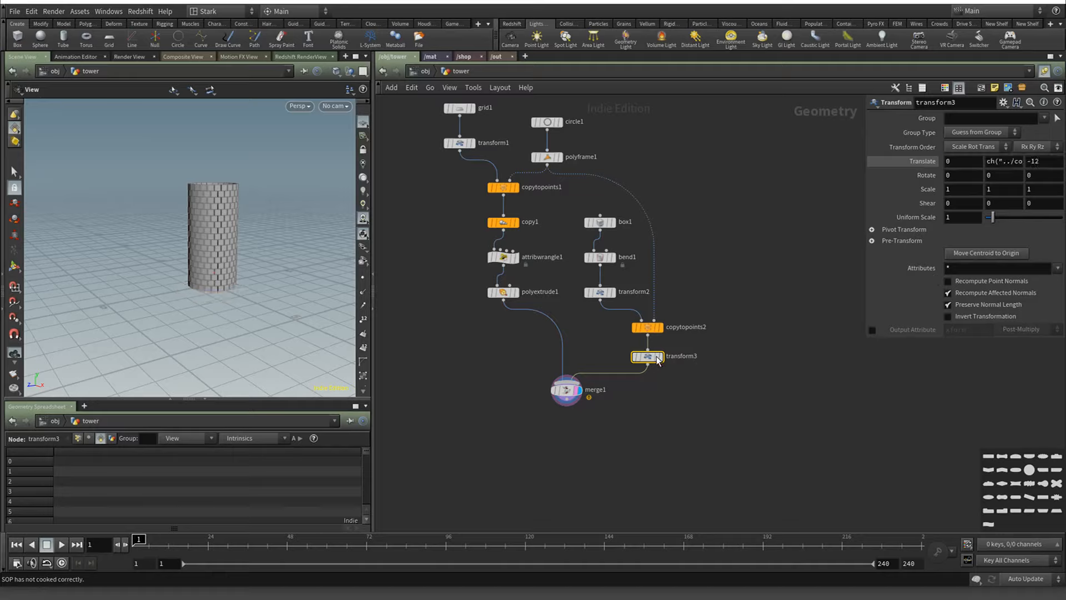
{"action": "left_click_drag", "start_coordinate": [217, 248], "coordinate": [241, 221]}
{"action": "scroll", "coordinate": [241, 223], "scroll_direction": "down", "scroll_amount": 5}
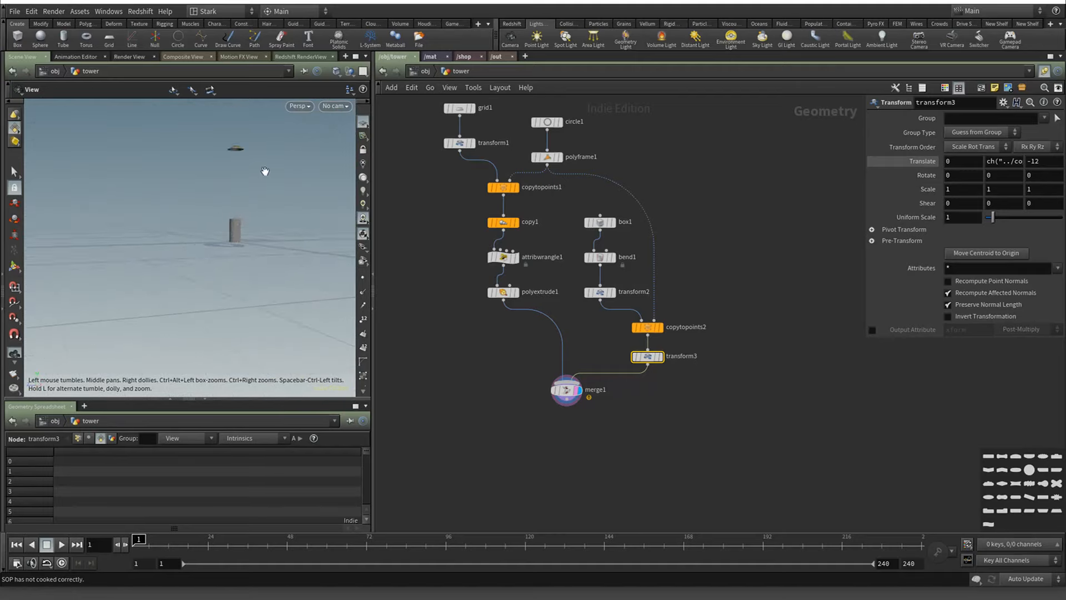
{"action": "scroll", "coordinate": [236, 229], "scroll_direction": "up", "scroll_amount": 4}
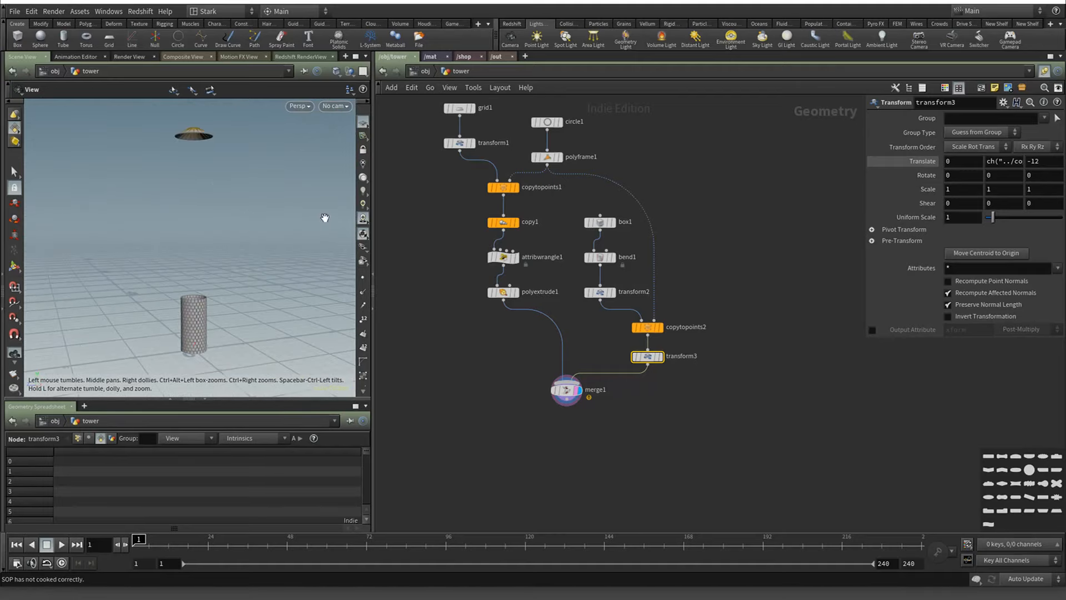
Copy grid1's second Size value as a parameter for referencing
{"action": "left_click", "coordinate": [1016, 161]}
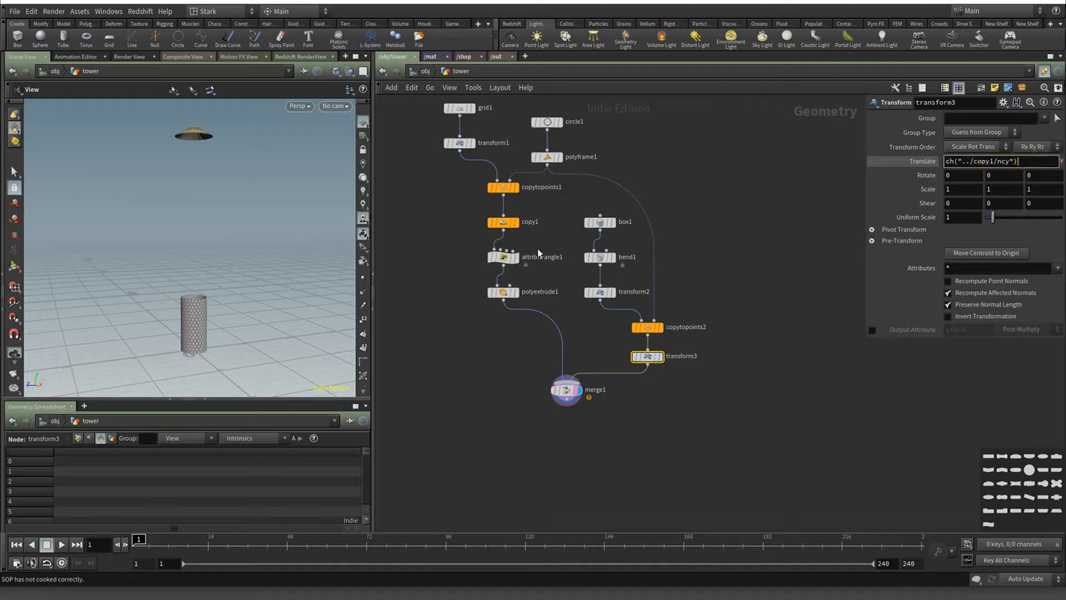
{"action": "left_click", "coordinate": [459, 108]}
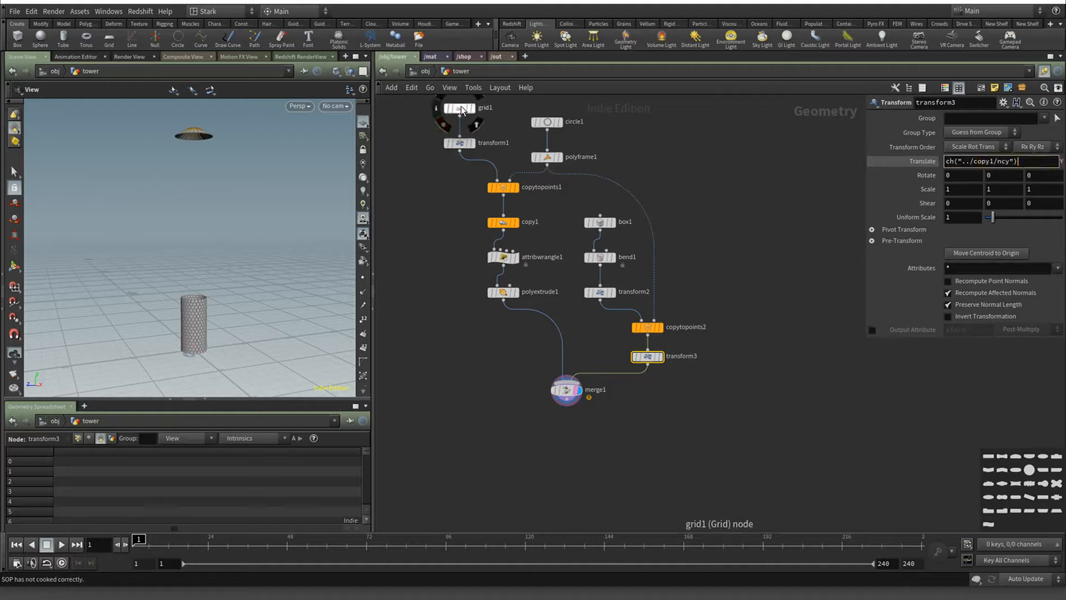
{"action": "left_click", "coordinate": [1006, 175]}
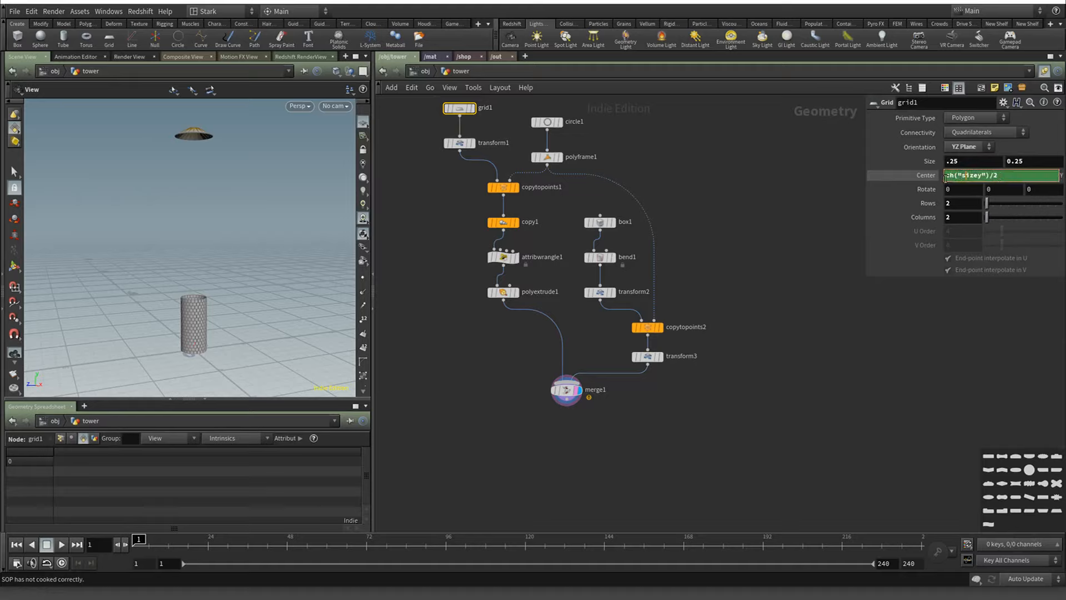
{"action": "key", "text": "Return"}
{"action": "right_click", "coordinate": [1033, 161]}
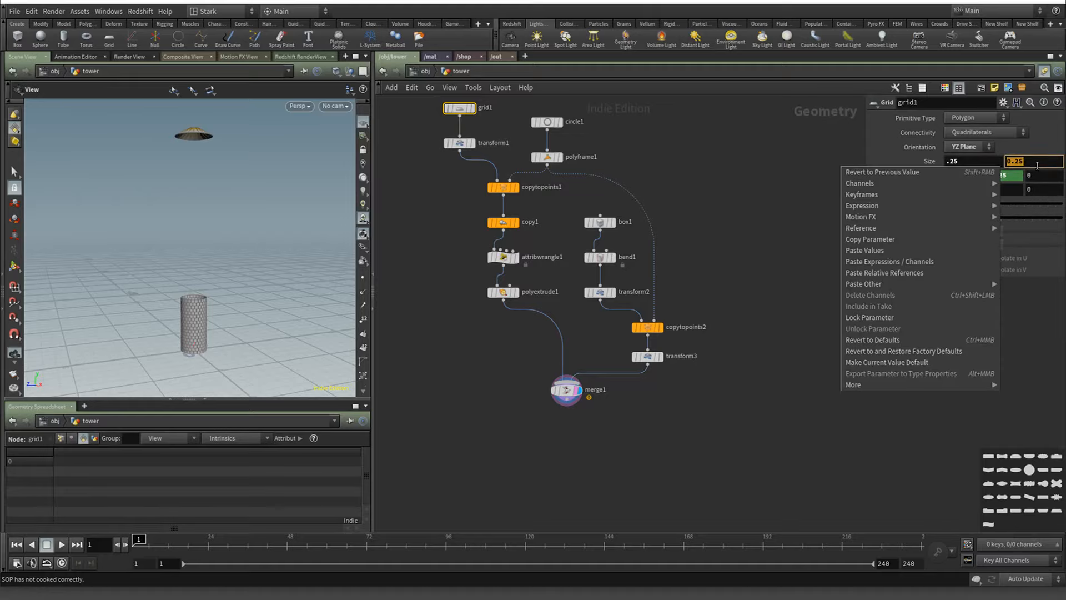
{"action": "left_click", "coordinate": [947, 241]}
Multiply transform3's Y translation expression by the relative reference to grid1's size, giving ch("../copy1/ncy")*ch("../grid1/sizey")
{"action": "left_click", "coordinate": [647, 356]}
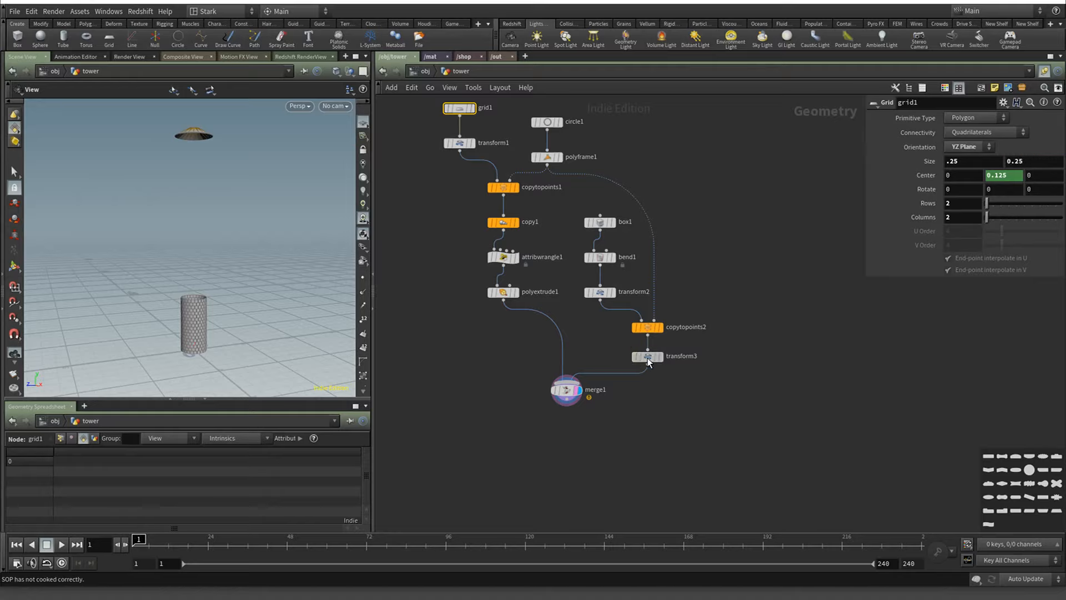
{"action": "left_click", "coordinate": [1002, 162]}
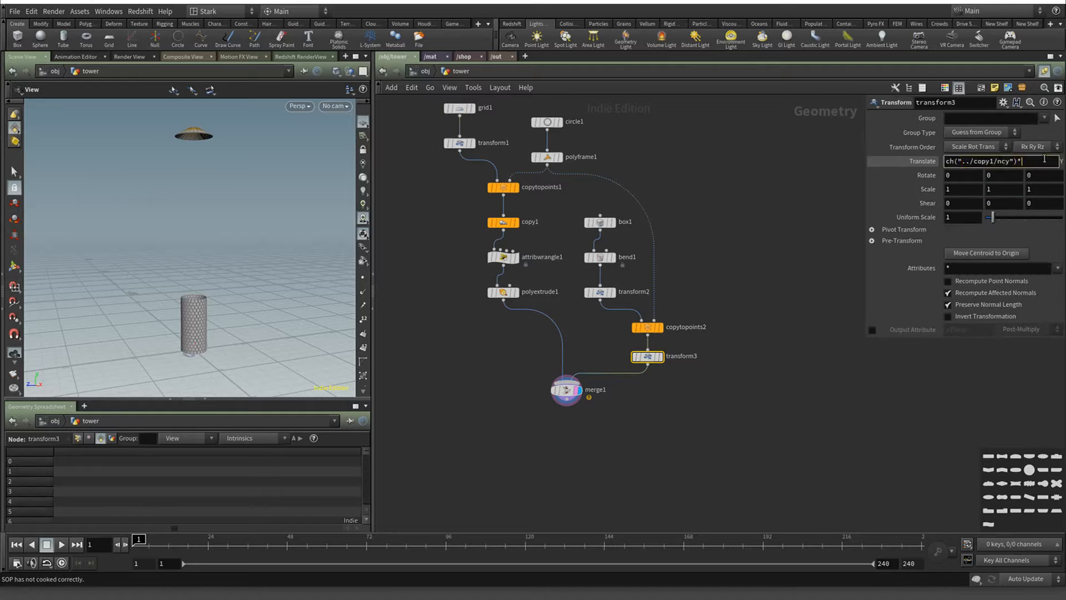
{"action": "right_click", "coordinate": [1034, 160]}
{"action": "left_click", "coordinate": [953, 273]}
{"action": "key", "text": "Return"}
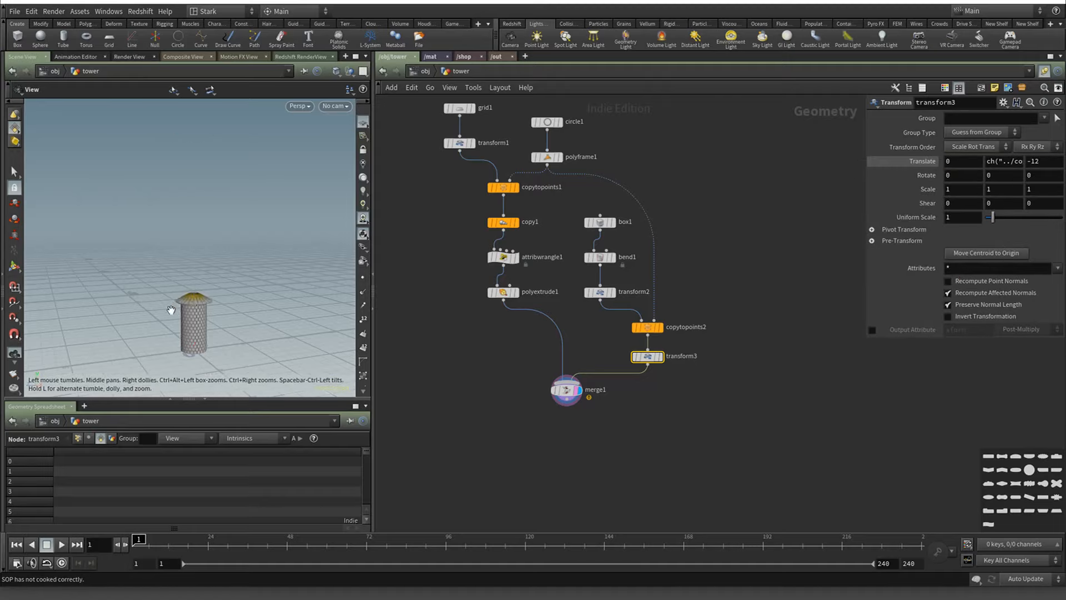
Shrink the tower's roof by setting transform3's uniform scale to 0.88
{"action": "scroll", "coordinate": [185, 316], "scroll_direction": "up", "scroll_amount": 5}
{"action": "scroll", "coordinate": [228, 343], "scroll_direction": "down", "scroll_amount": 2}
{"action": "middle_click_drag", "start_coordinate": [231, 347], "coordinate": [210, 270]}
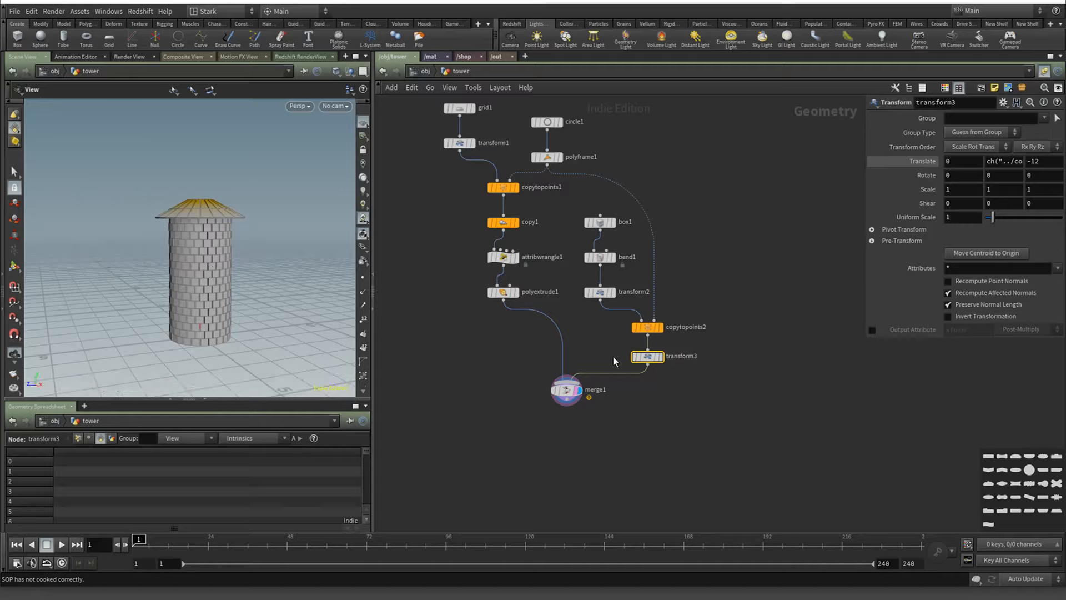
{"action": "left_click_drag", "start_coordinate": [221, 306], "coordinate": [216, 282]}
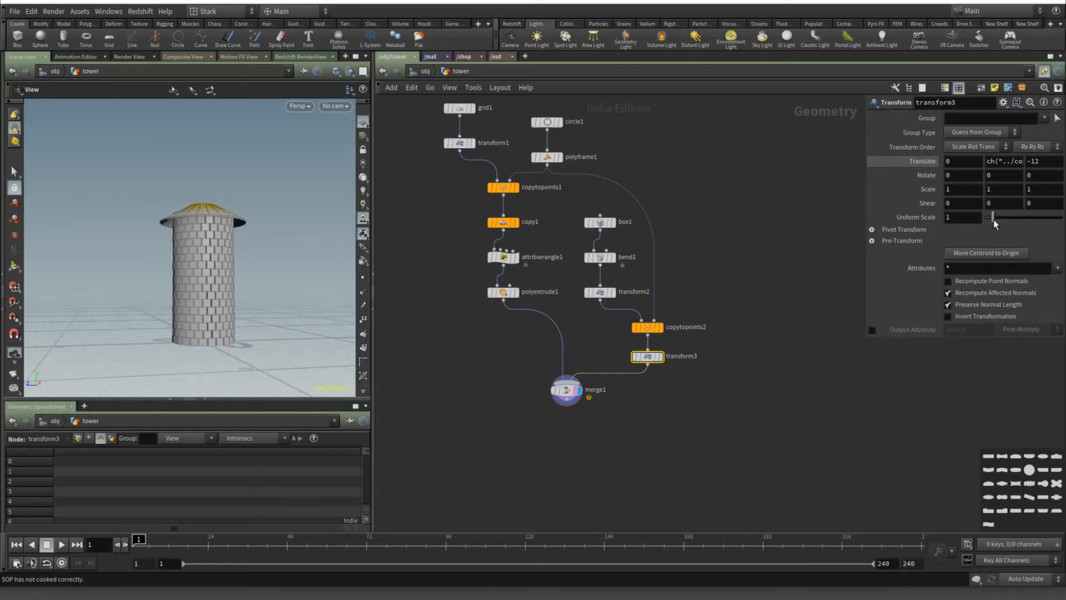
{"action": "left_click_drag", "start_coordinate": [994, 223], "coordinate": [993, 222]}
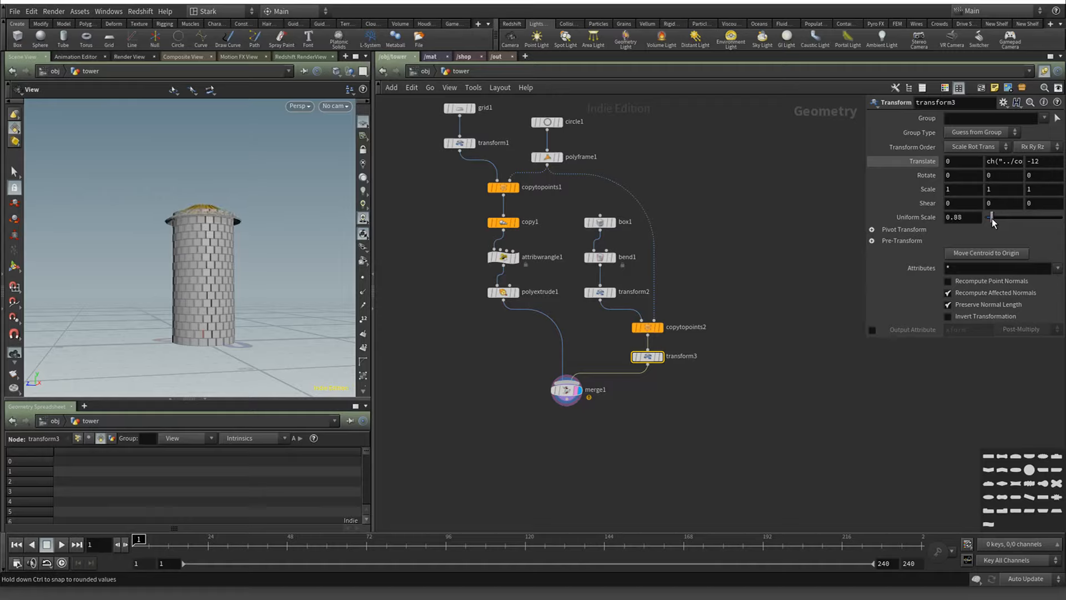
Widen the parameter area and extend transform3's Y translation expression with another pasted relative reference to grid1's size to raise the roof
{"action": "left_click", "coordinate": [1016, 161]}
{"action": "left_click", "coordinate": [925, 163]}
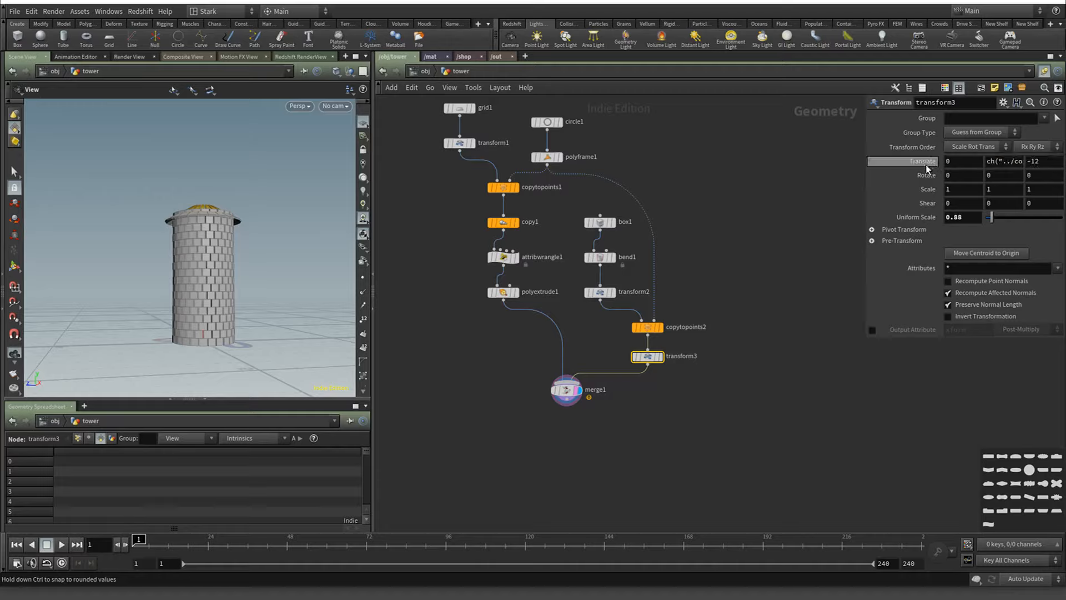
{"action": "left_click", "coordinate": [918, 165]}
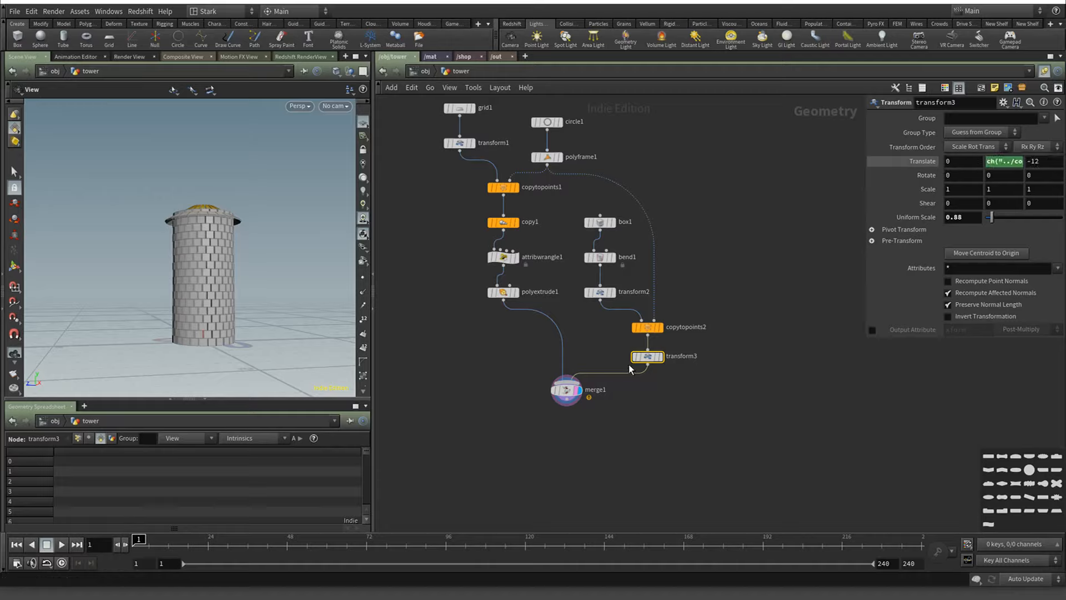
{"action": "left_click_drag", "start_coordinate": [864, 193], "coordinate": [684, 193]}
{"action": "left_click", "coordinate": [909, 165]}
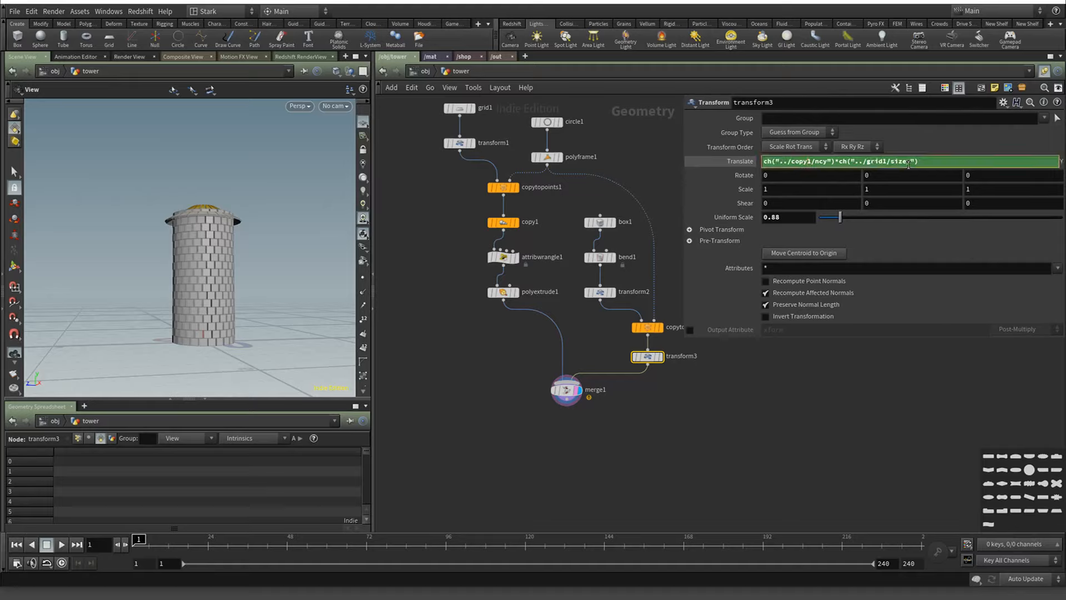
{"action": "right_click", "coordinate": [946, 158]}
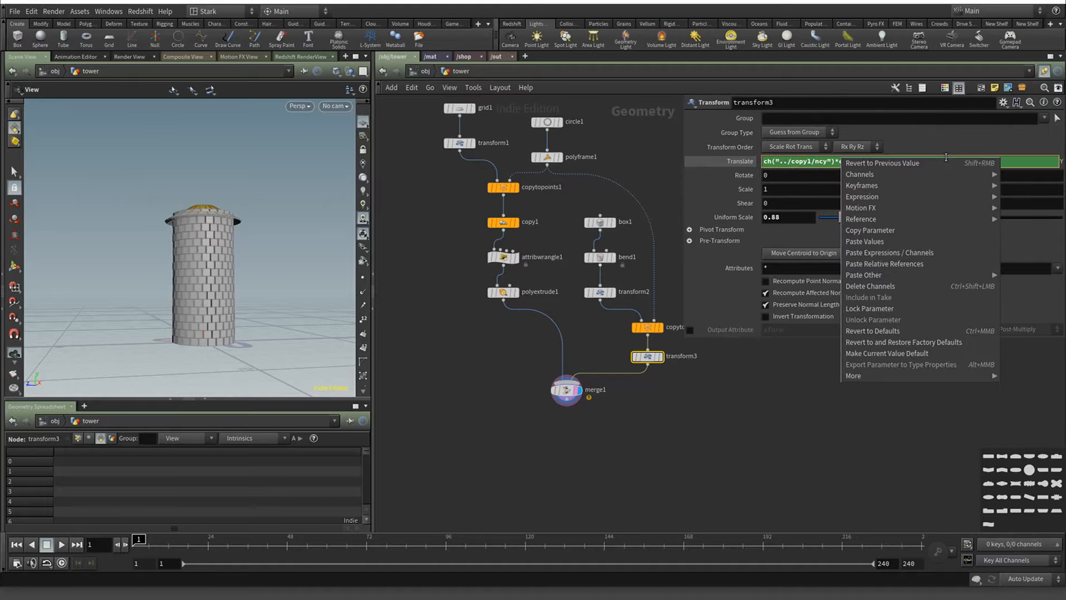
{"action": "left_click", "coordinate": [934, 268]}
{"action": "key", "text": "Return"}
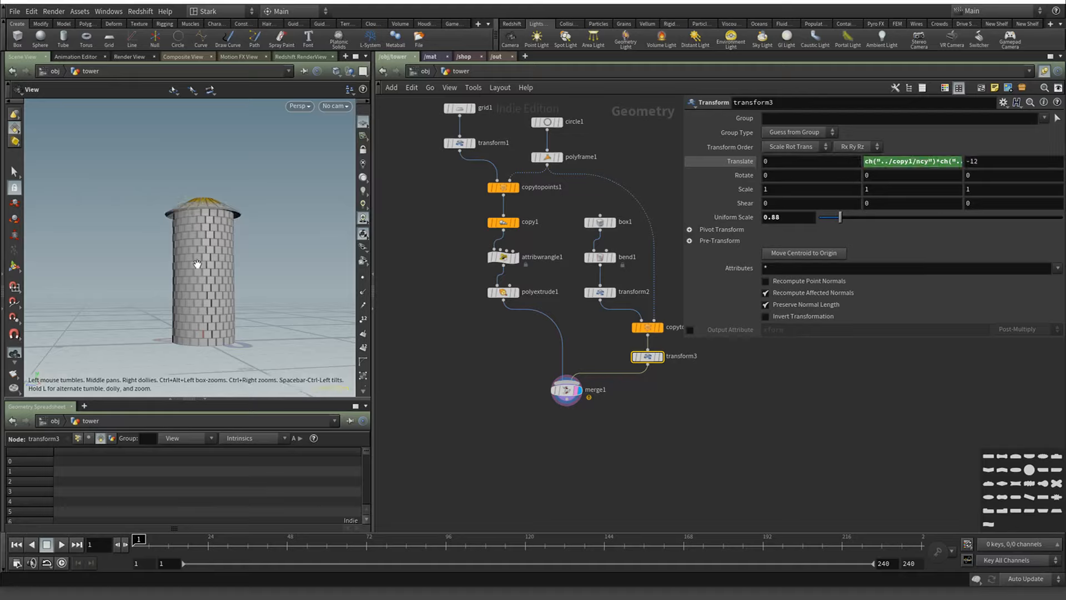
{"action": "left_click_drag", "start_coordinate": [211, 250], "coordinate": [215, 256]}
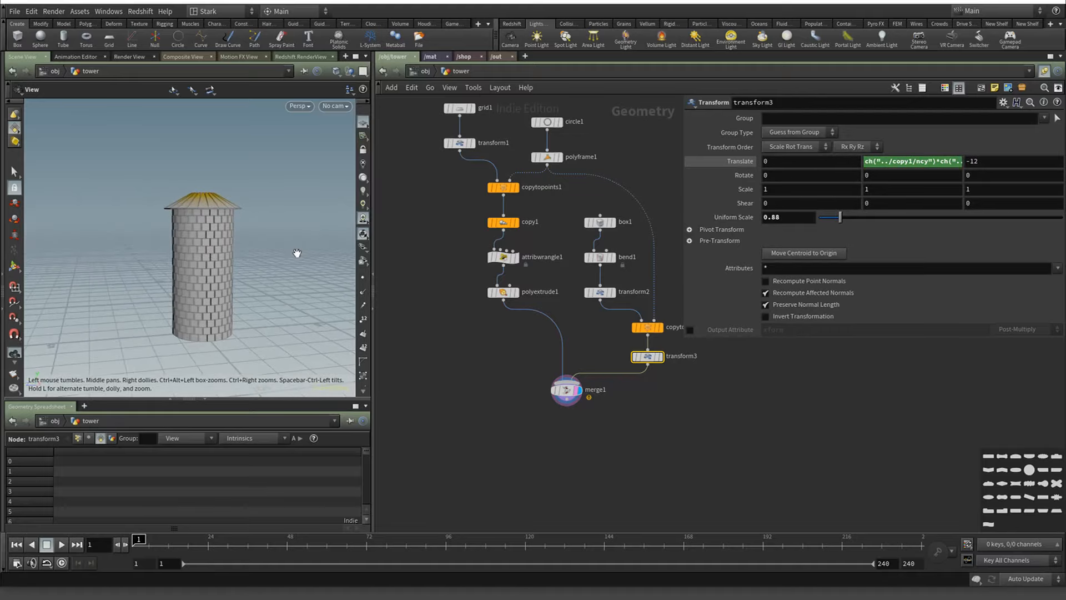
Test the tower's height with fewer brick rows in copy1 and set its total number to 16
{"action": "mouse_move", "coordinate": [497, 193]}
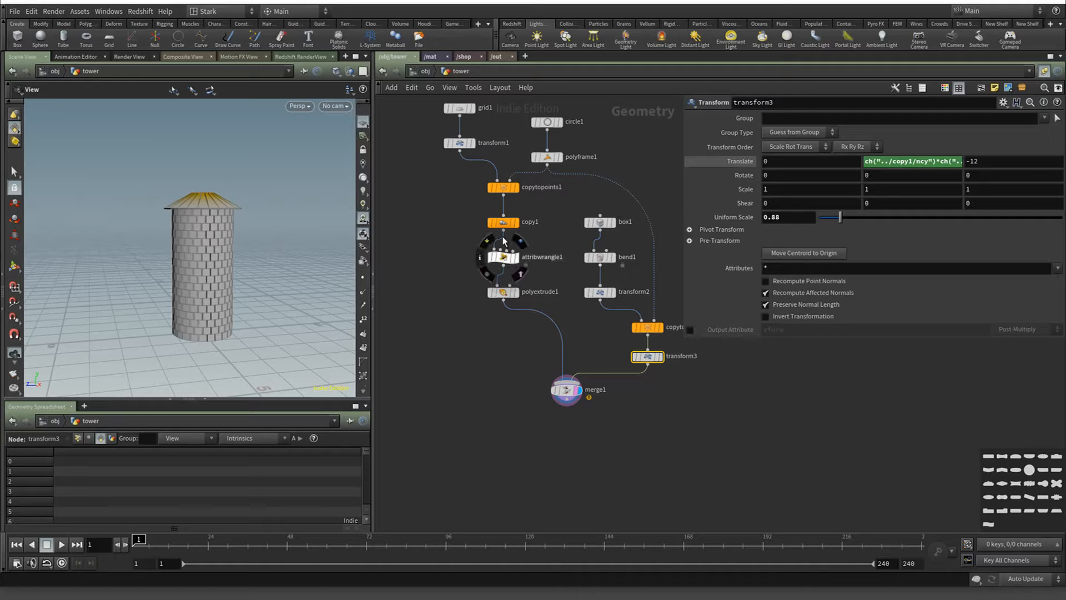
{"action": "left_click", "coordinate": [503, 223]}
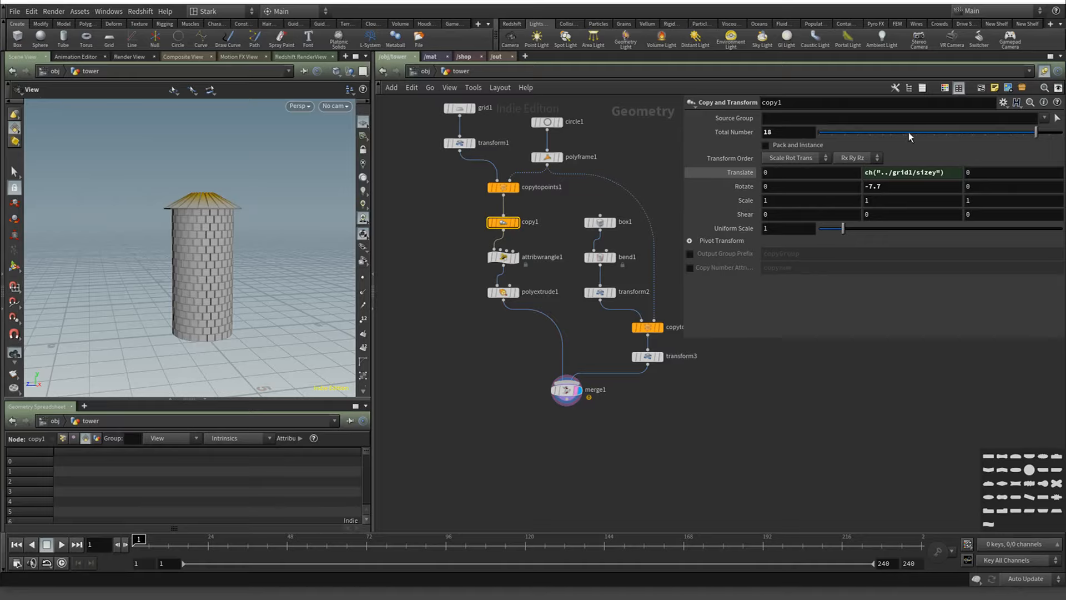
{"action": "left_click_drag", "start_coordinate": [969, 134], "coordinate": [989, 113]}
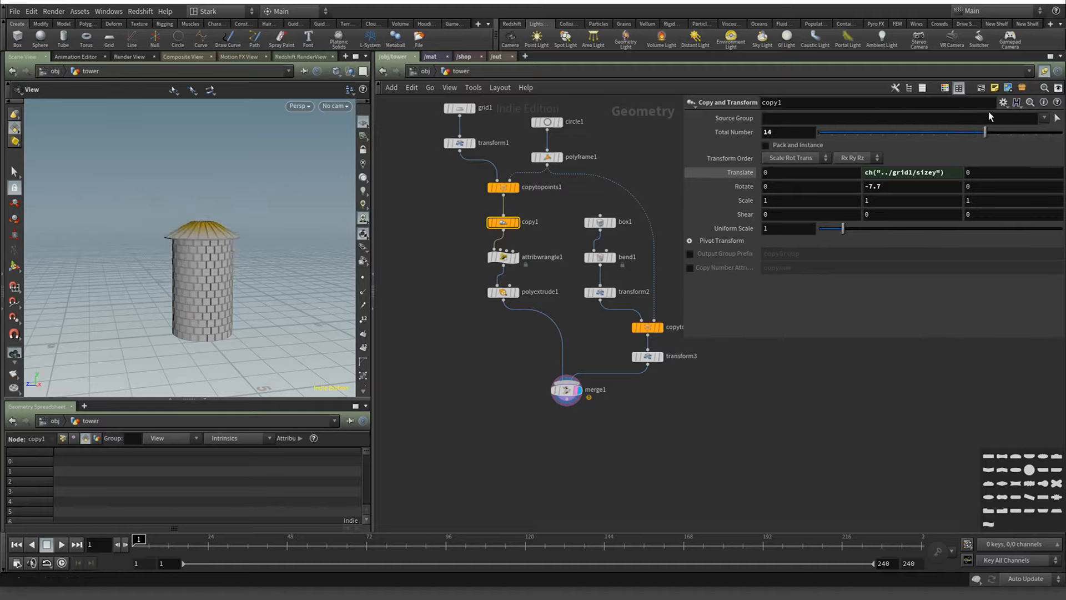
{"action": "left_click", "coordinate": [808, 136]}
{"action": "type", "text": "16"}
{"action": "key", "text": "Return"}
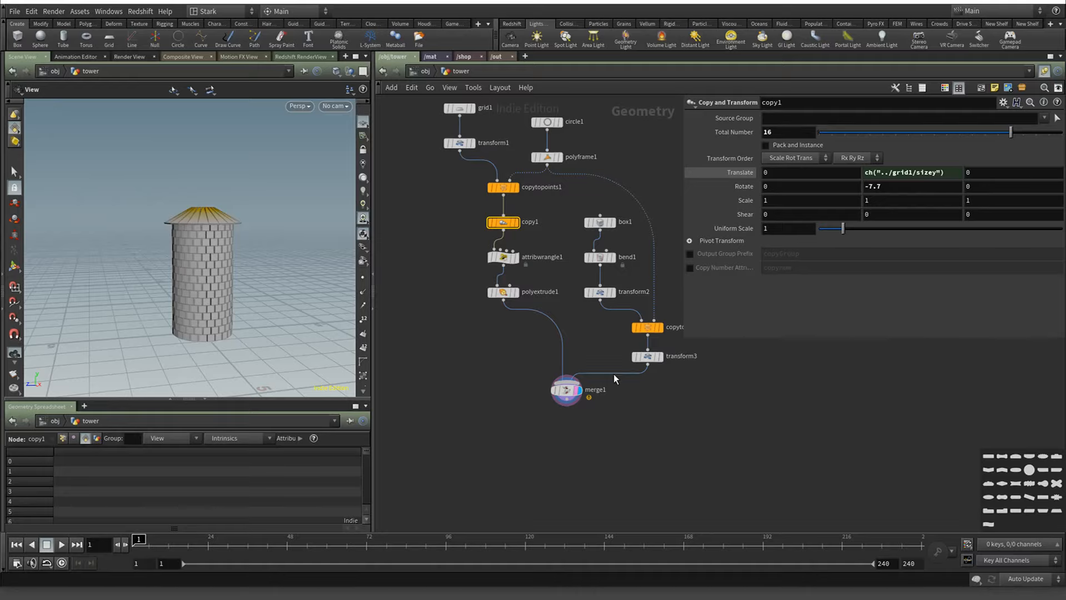
Add an Assemble node below merge1, connect it to merge1's output and display it
{"action": "middle_click_drag", "start_coordinate": [614, 374], "coordinate": [582, 457]}
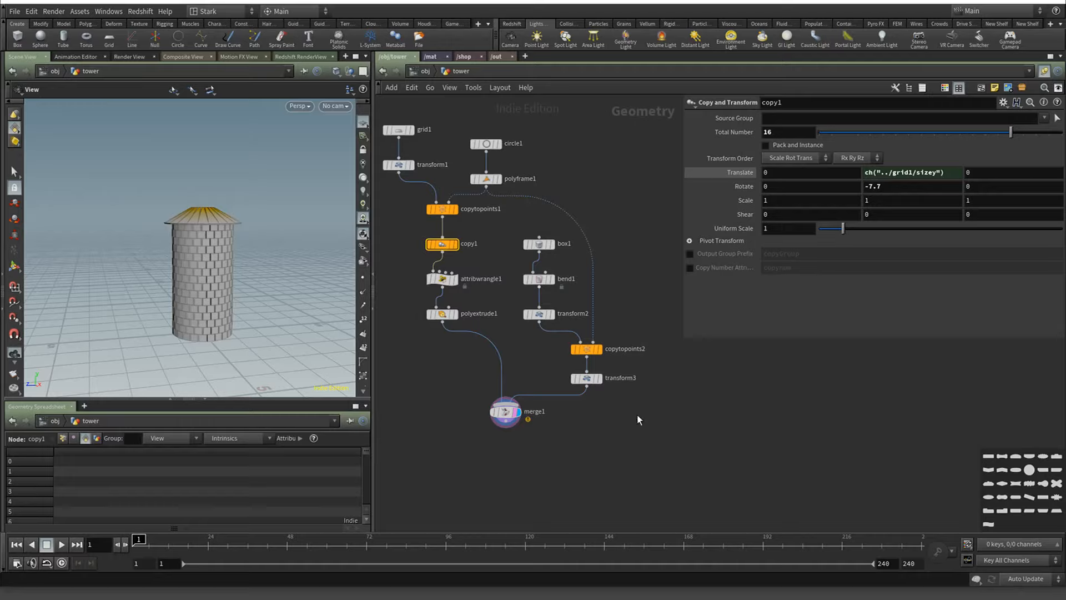
{"action": "middle_click_drag", "start_coordinate": [643, 448], "coordinate": [617, 371]}
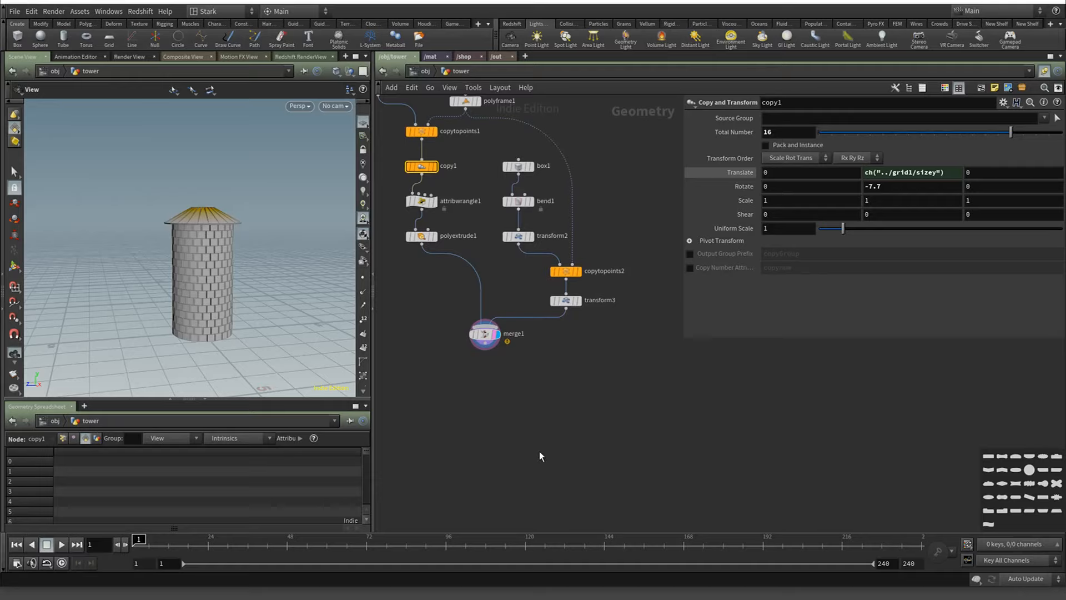
{"action": "key", "text": "Tab"}
{"action": "type", "text": "asse"}
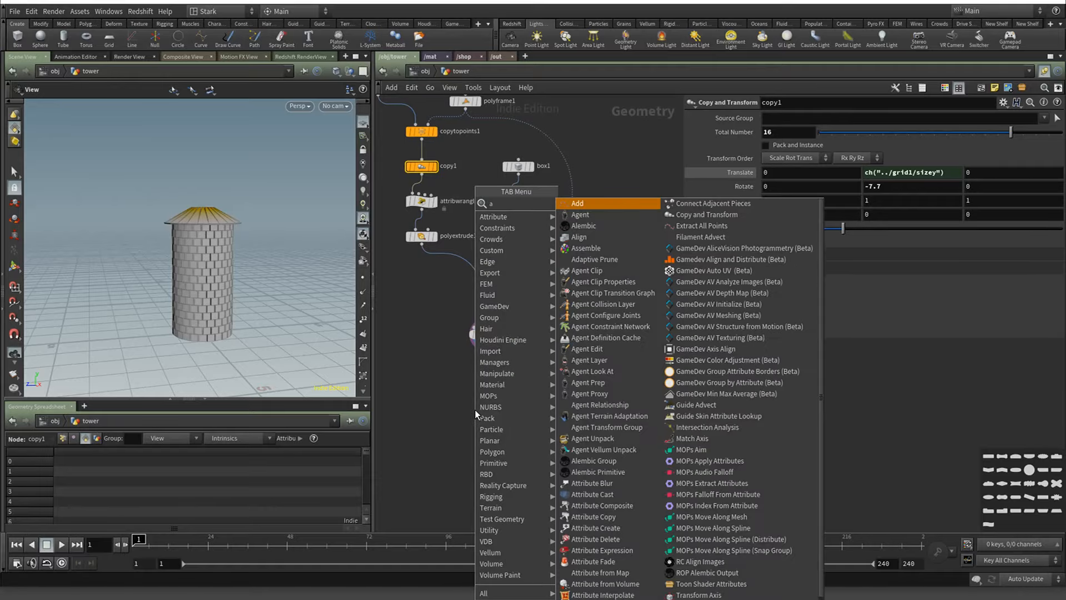
{"action": "key", "text": "Return"}
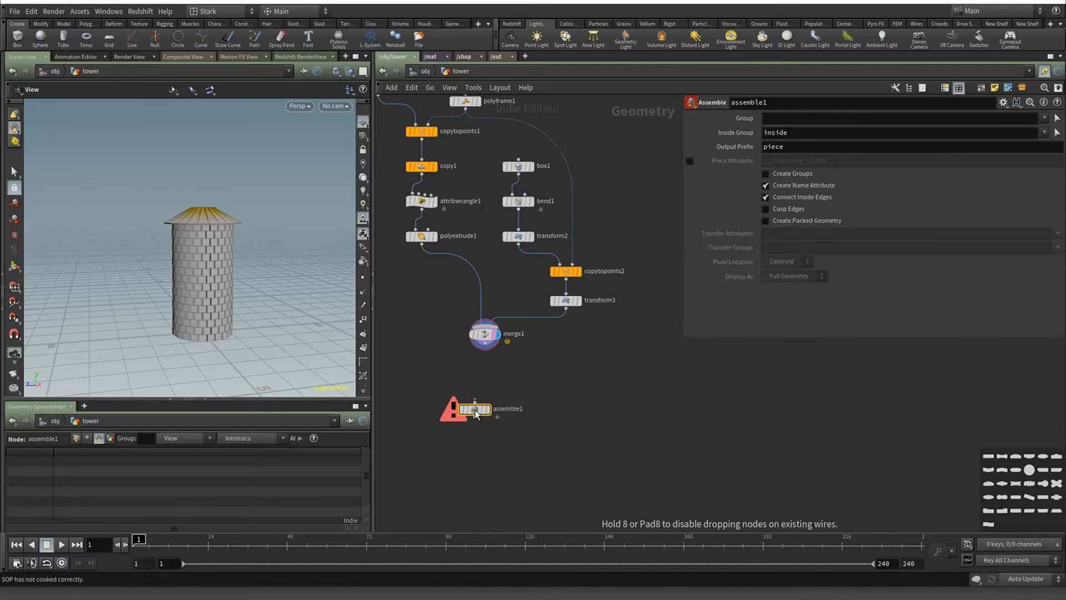
{"action": "left_click", "coordinate": [475, 409]}
{"action": "left_click_drag", "start_coordinate": [476, 410], "coordinate": [486, 383]}
{"action": "left_click", "coordinate": [486, 376]}
{"action": "left_click", "coordinate": [485, 346]}
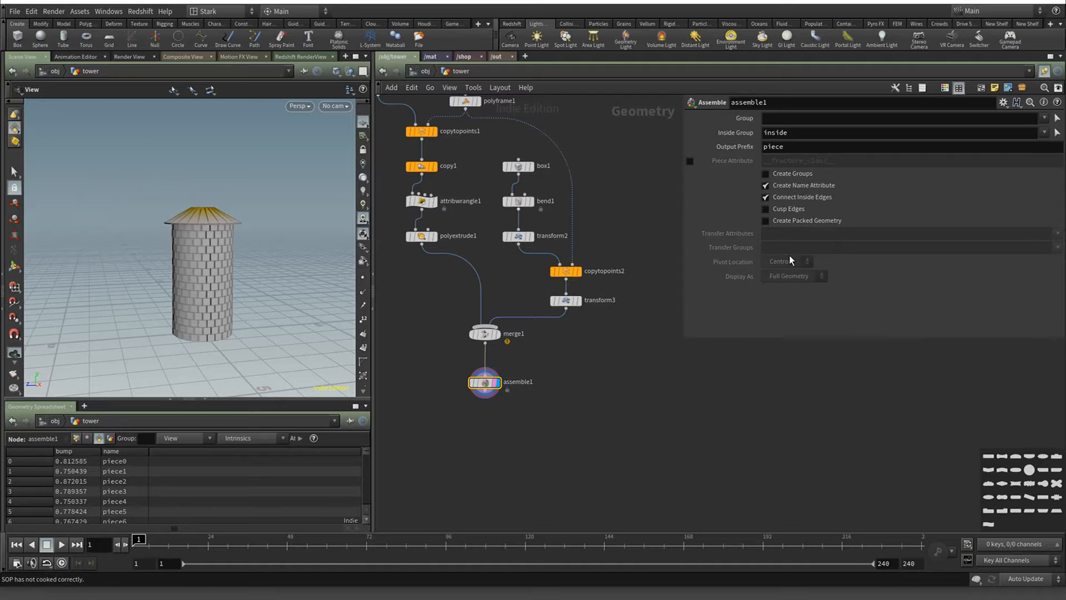
Disable Connect Inside Edges and enable Create Packed Geometry on assemble1
{"action": "left_click", "coordinate": [794, 197]}
{"action": "left_click", "coordinate": [784, 221]}
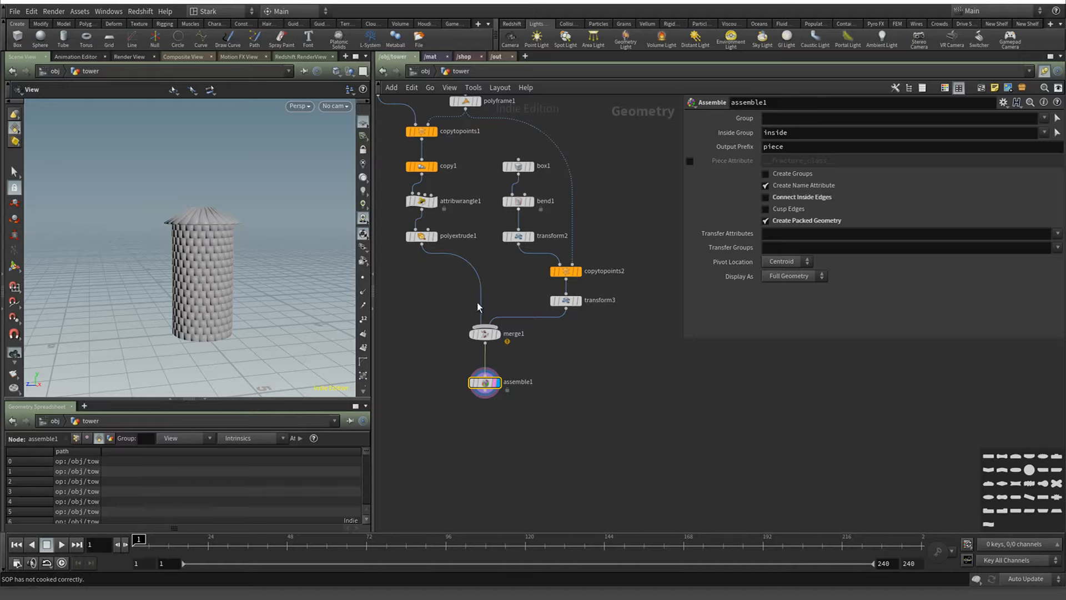
Hide the other objects in the scene view and switch the viewport to headlight-only lighting to inspect the tower
{"action": "left_click", "coordinate": [362, 165]}
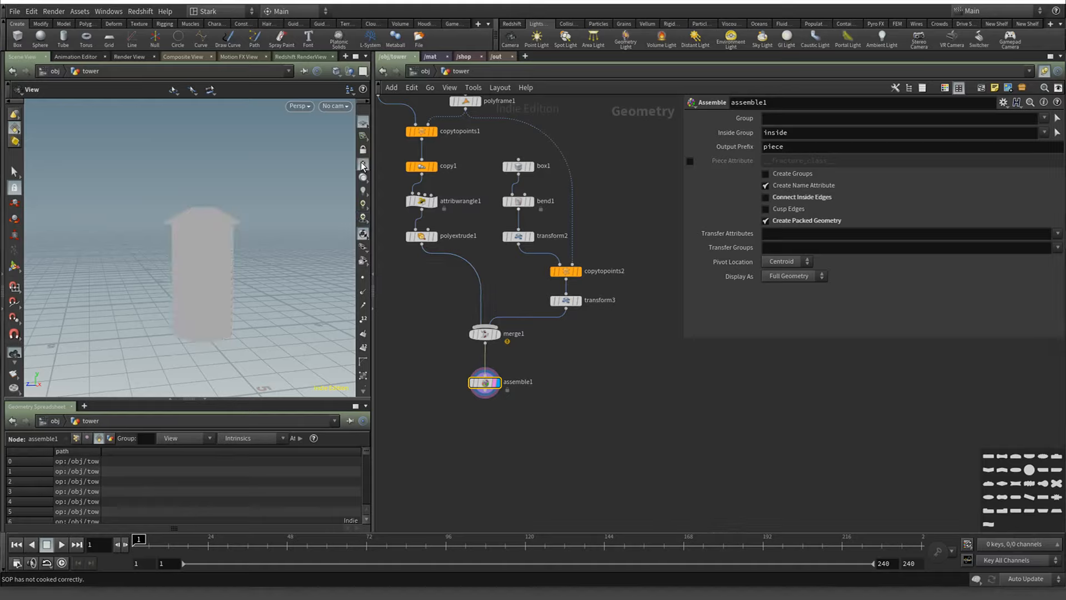
{"action": "left_click", "coordinate": [350, 71]}
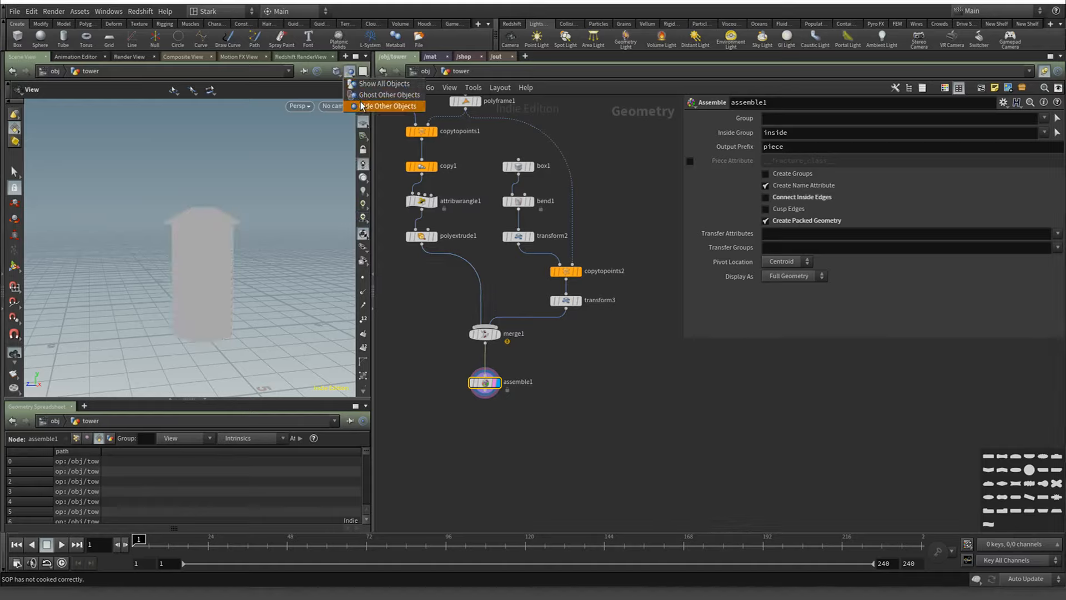
{"action": "left_click", "coordinate": [362, 106]}
{"action": "left_click", "coordinate": [336, 72]}
{"action": "left_click", "coordinate": [350, 166]}
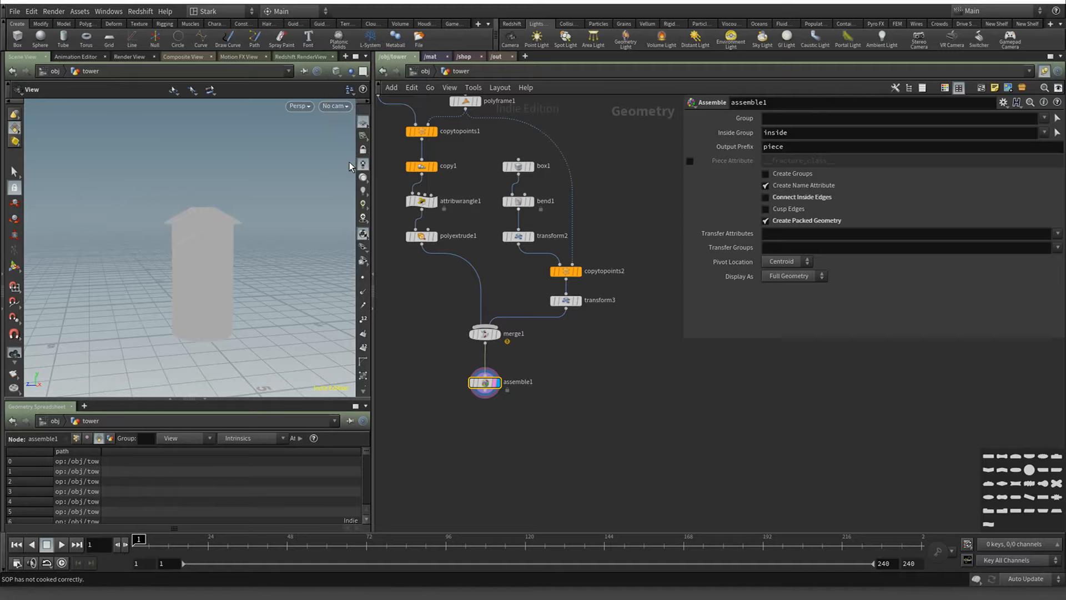
{"action": "left_click", "coordinate": [362, 178]}
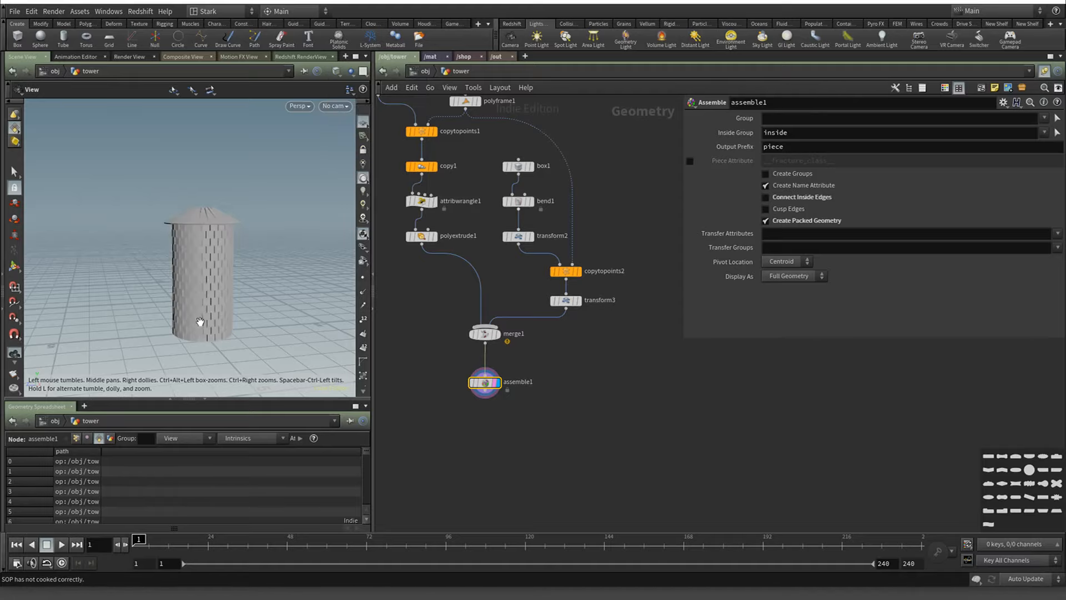
{"action": "left_click_drag", "start_coordinate": [200, 321], "coordinate": [227, 300]}
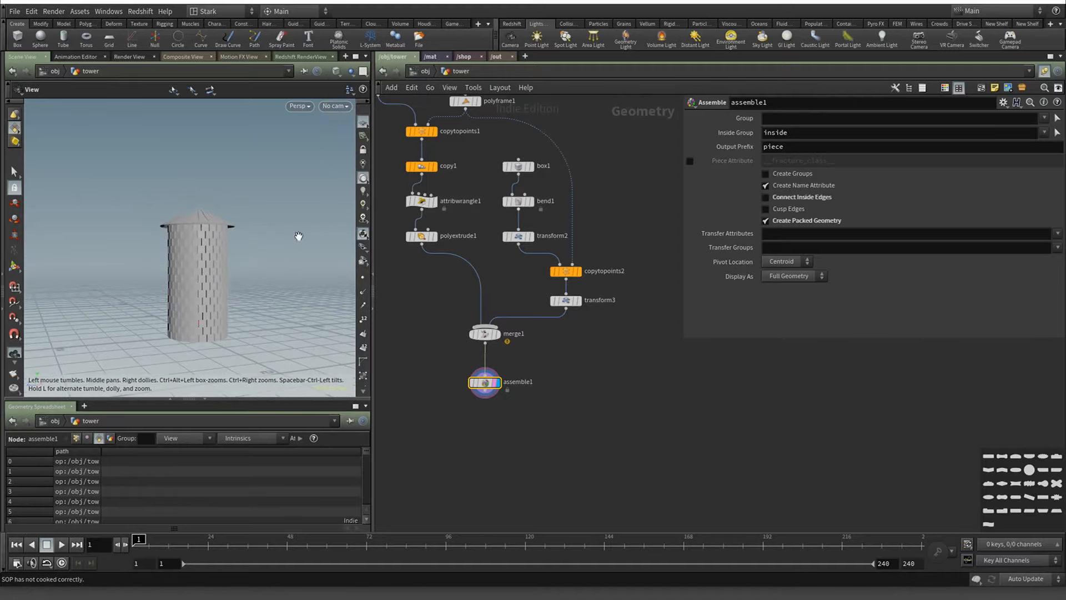
Compare the viewport lighting modes on the tower in shaded and wireframe display, ending with headlight-only lighting
{"action": "left_click", "coordinate": [363, 205]}
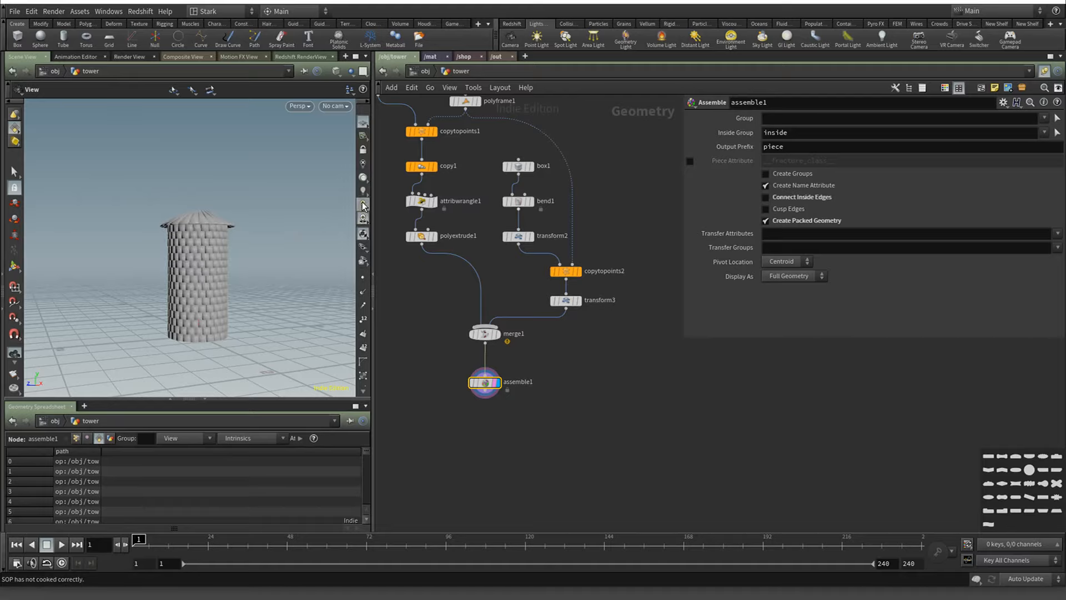
{"action": "left_click", "coordinate": [363, 191]}
{"action": "left_click", "coordinate": [362, 177]}
{"action": "mouse_move", "coordinate": [257, 252]}
{"action": "left_mouse_down"}
{"action": "mouse_move", "coordinate": [238, 281]}
{"action": "mouse_move", "coordinate": [241, 268]}
{"action": "left_mouse_up"}
{"action": "key", "text": "w"}
{"action": "key", "text": "w"}
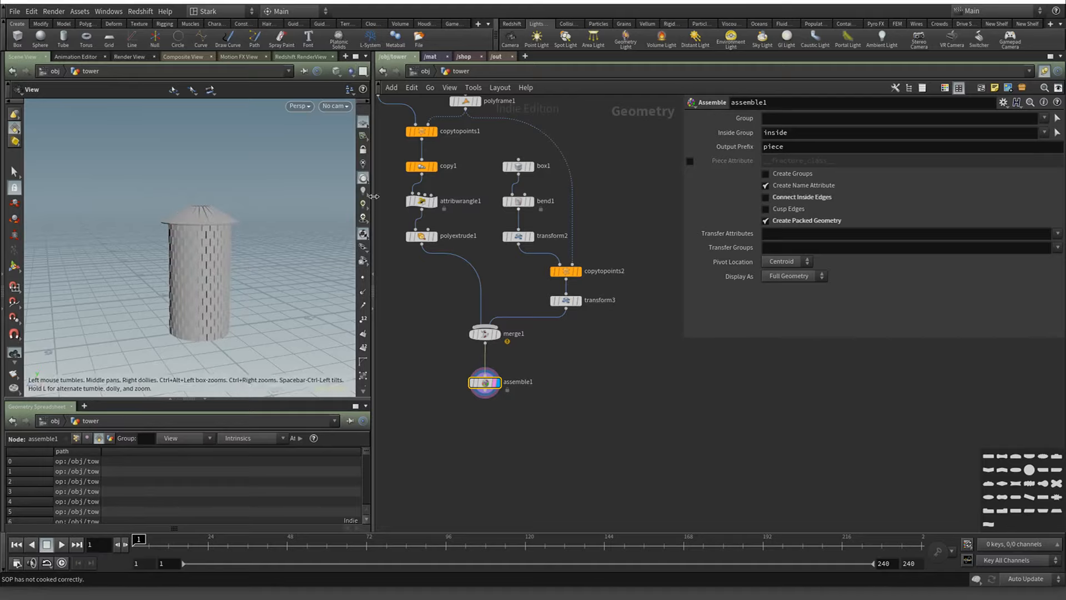
{"action": "left_click", "coordinate": [362, 164]}
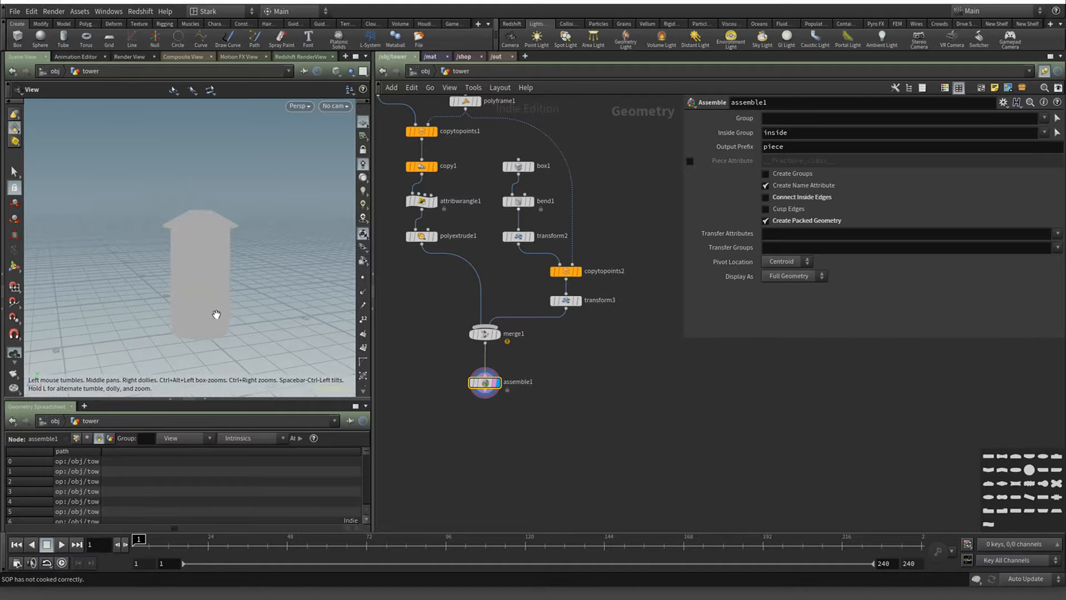
{"action": "left_click", "coordinate": [364, 191]}
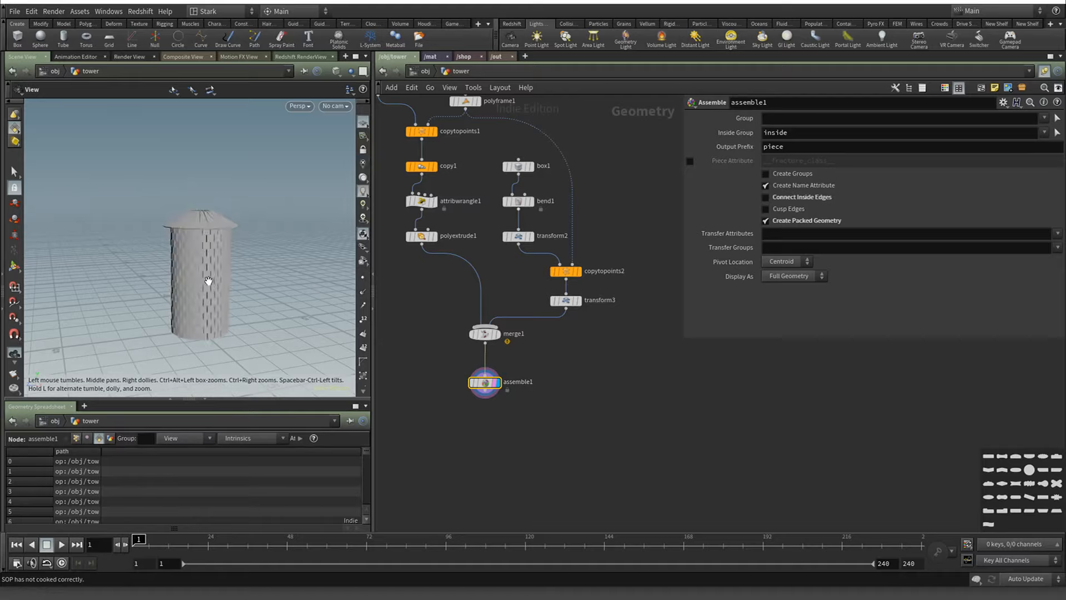
Set Transfer Attributes on assemble1 to * so every attribute carries over to the packed pieces
{"action": "left_click", "coordinate": [842, 234]}
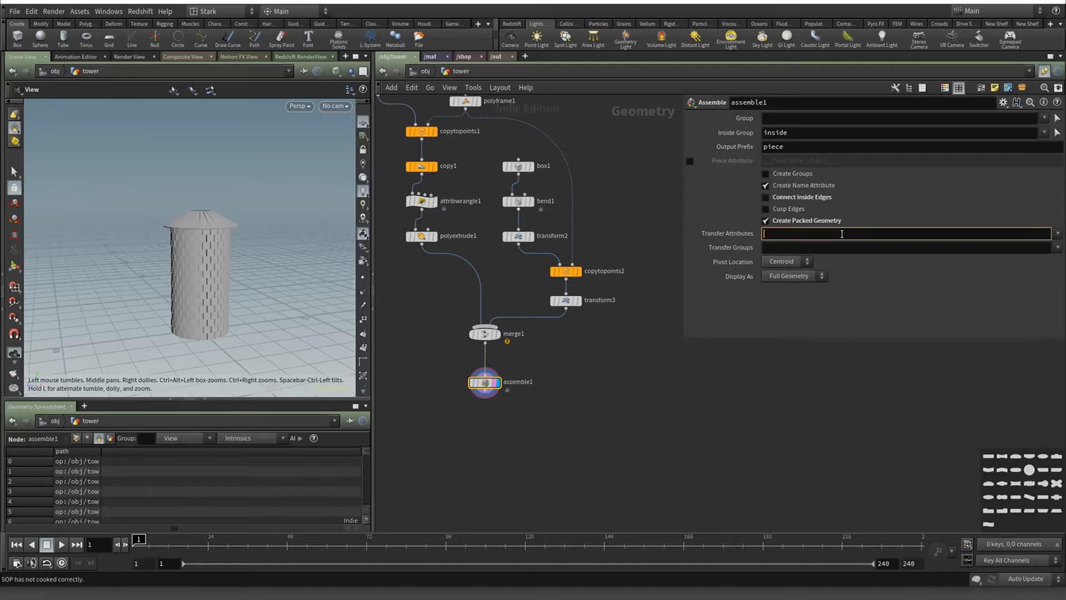
{"action": "left_click", "coordinate": [1058, 233]}
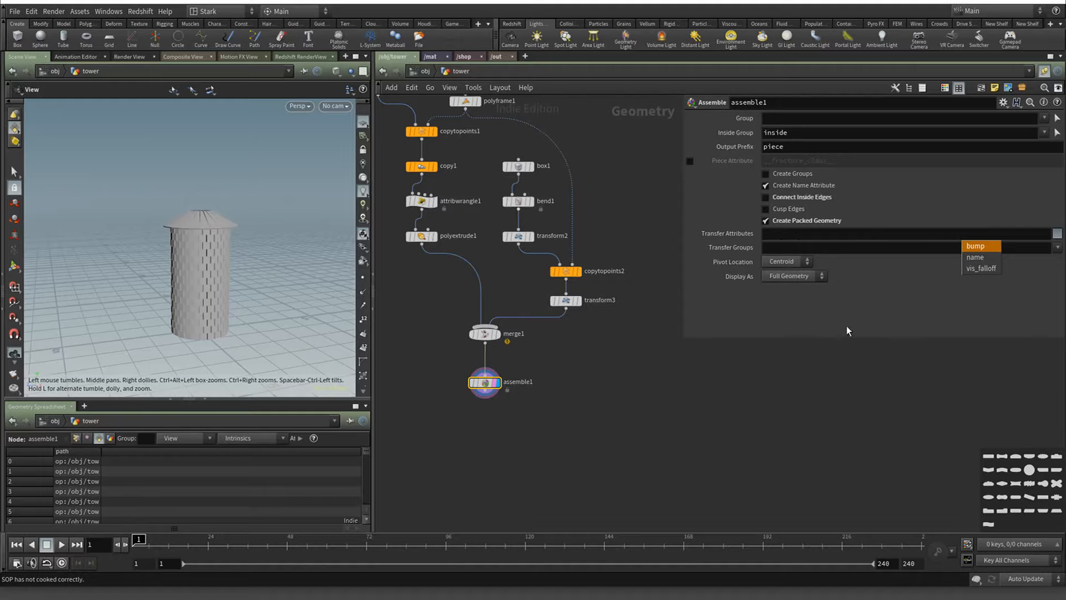
{"action": "left_click", "coordinate": [584, 365]}
{"action": "mouse_move", "coordinate": [483, 338]}
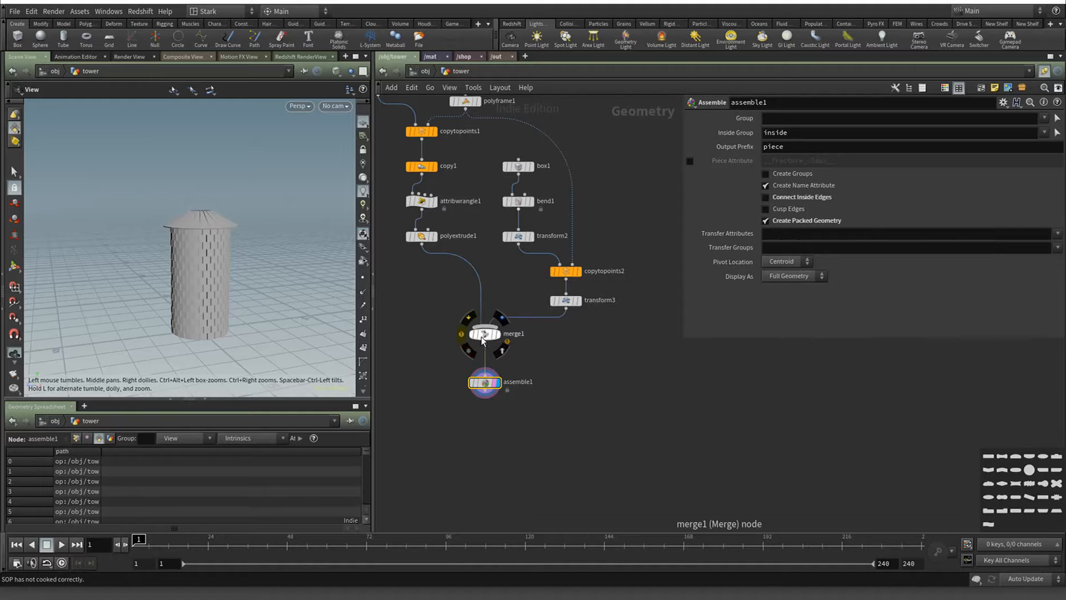
{"action": "left_click", "coordinate": [799, 236]}
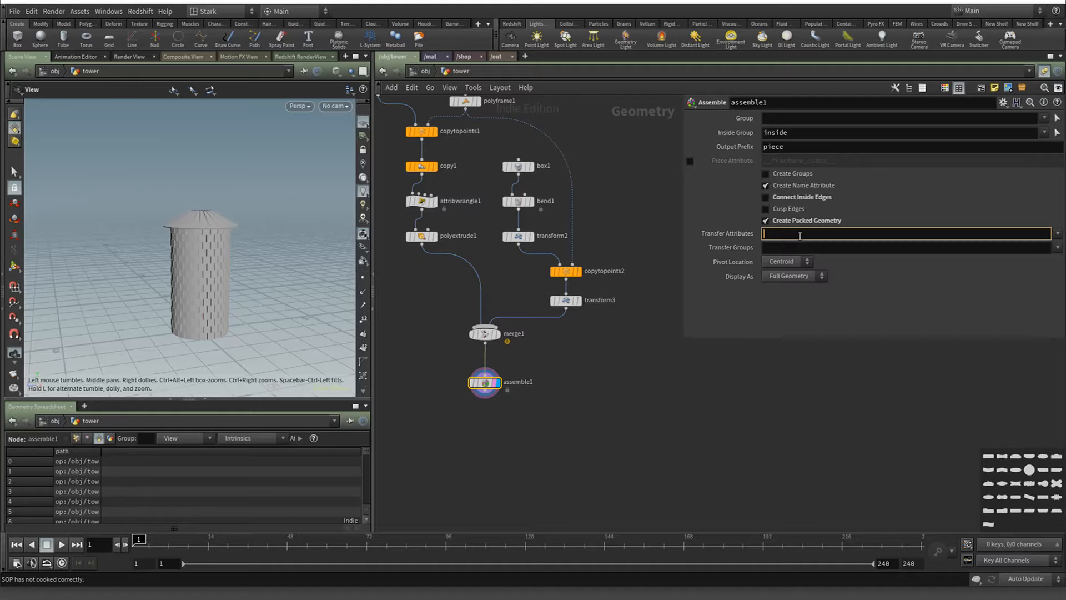
{"action": "type", "text": "*"}
{"action": "key", "text": "Return"}
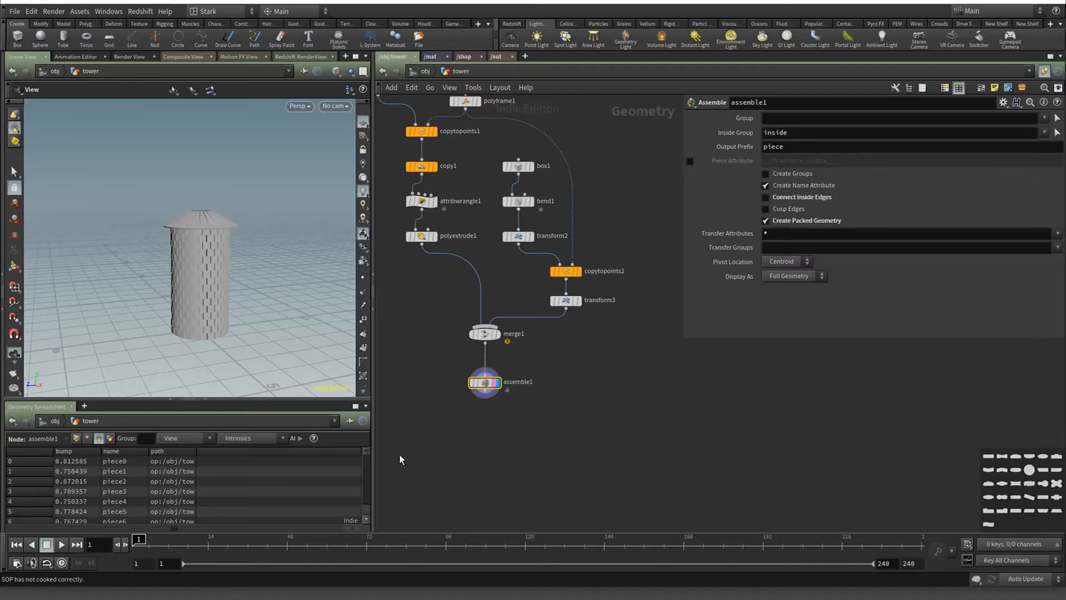
Set assemble1's Output Prefix to brick_ and review the piece names and bump values in the geometry spreadsheet
{"action": "double_click", "coordinate": [818, 147]}
{"action": "type", "text": "brick_"}
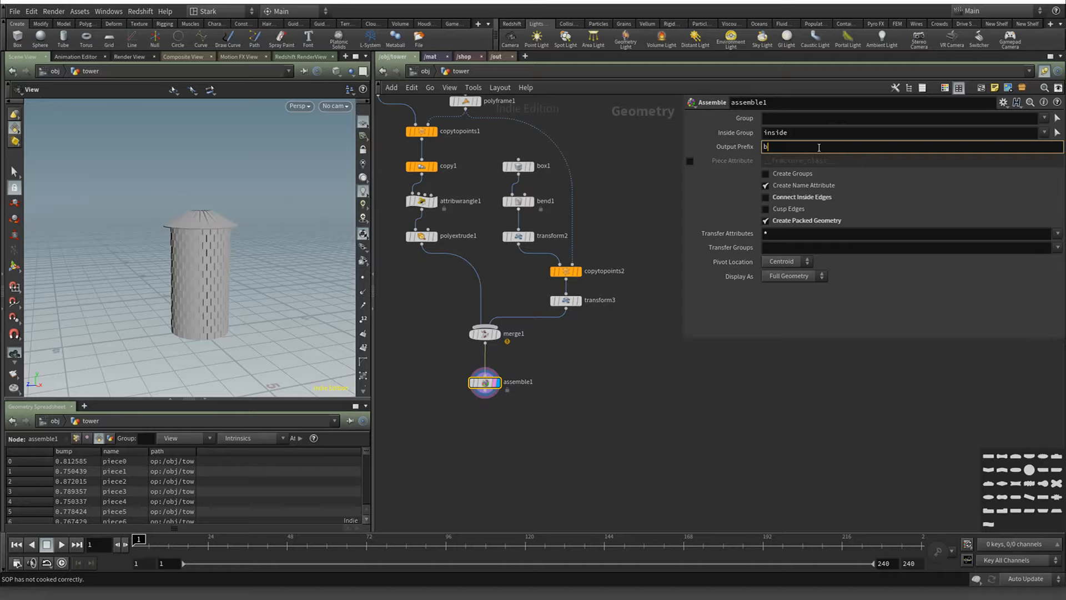
{"action": "key", "text": "Return"}
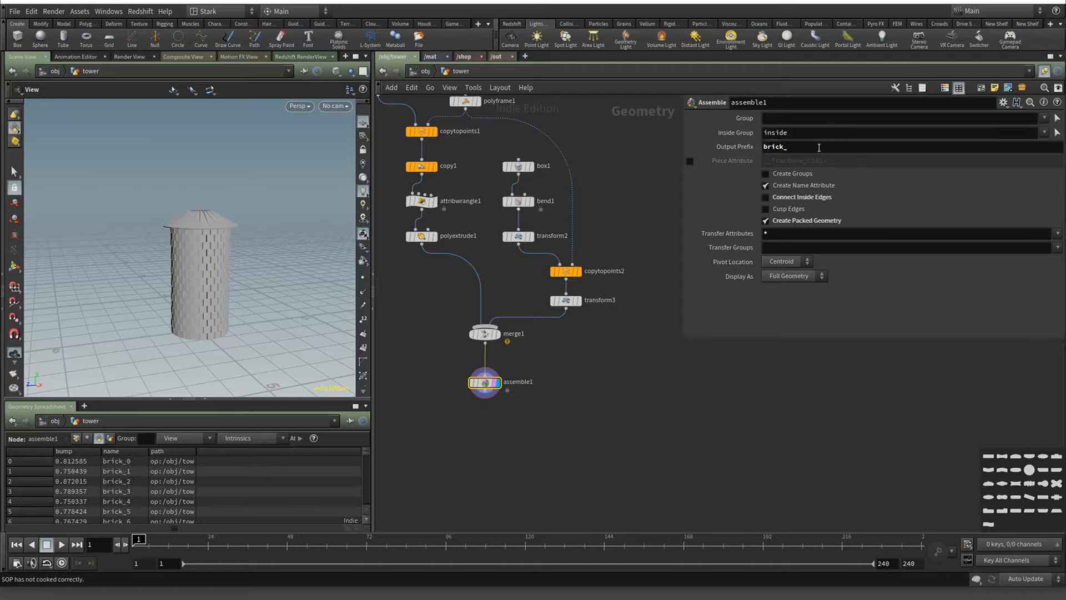
{"action": "left_click_drag", "start_coordinate": [367, 452], "coordinate": [367, 501]}
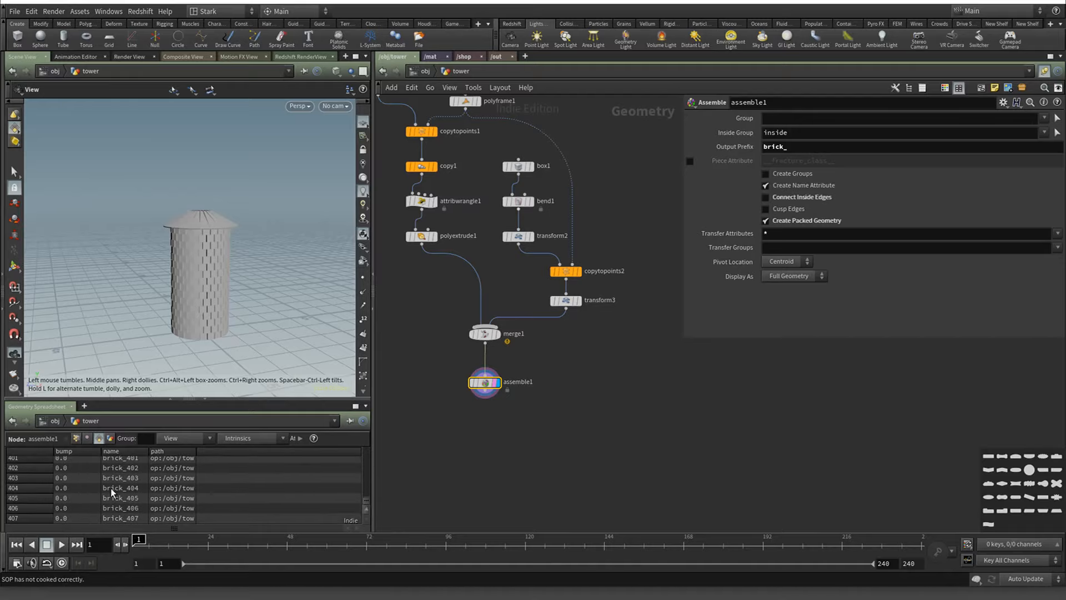
{"action": "scroll", "coordinate": [111, 492], "scroll_direction": "up", "scroll_amount": 12}
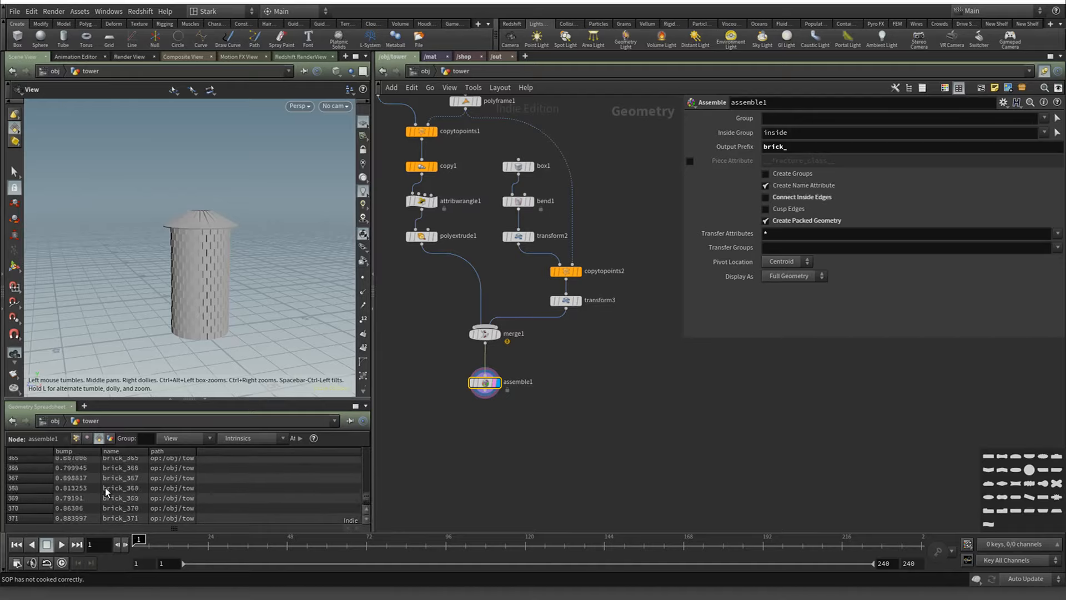
{"action": "scroll", "coordinate": [106, 491], "scroll_direction": "up", "scroll_amount": 9}
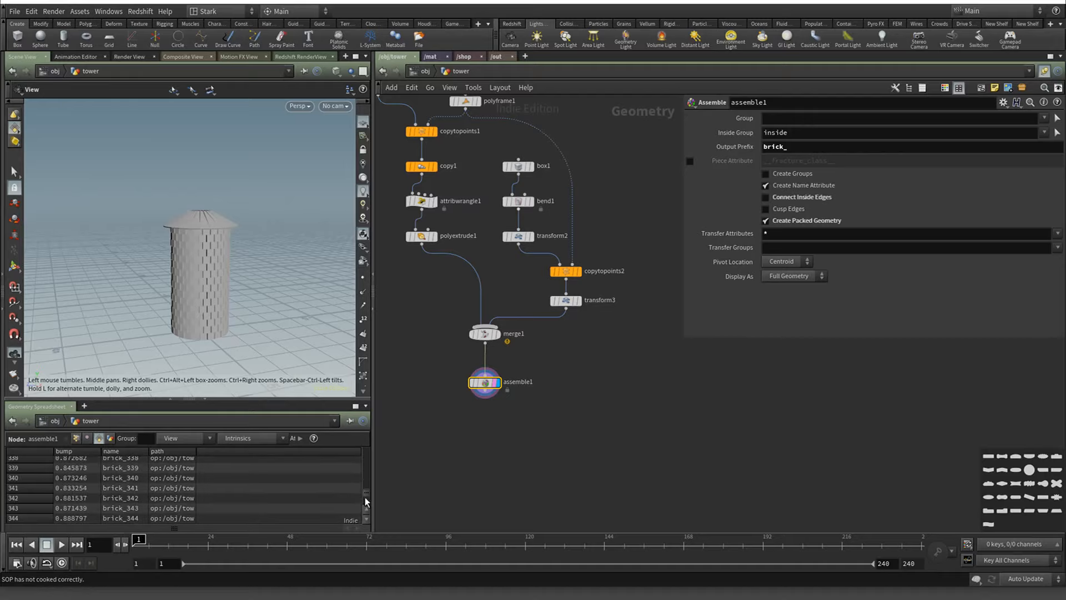
{"action": "mouse_move", "coordinate": [365, 497]}
{"action": "left_mouse_down"}
{"action": "mouse_move", "coordinate": [362, 428]}
{"action": "mouse_move", "coordinate": [362, 518]}
{"action": "left_mouse_up"}
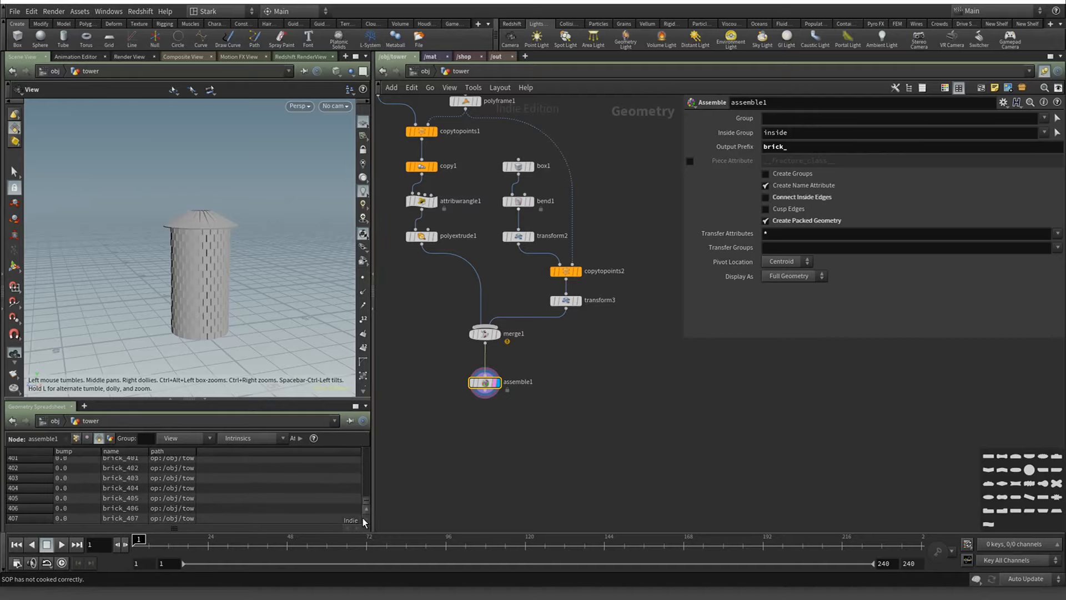
{"action": "scroll", "coordinate": [66, 499], "scroll_direction": "up", "scroll_amount": 5}
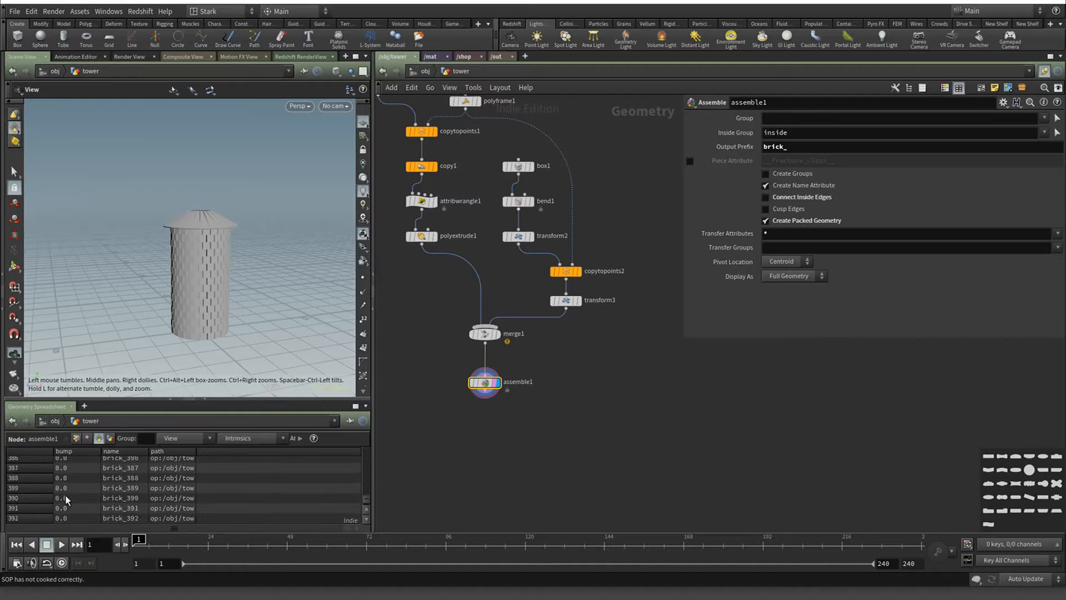
{"action": "scroll", "coordinate": [65, 498], "scroll_direction": "up", "scroll_amount": 2}
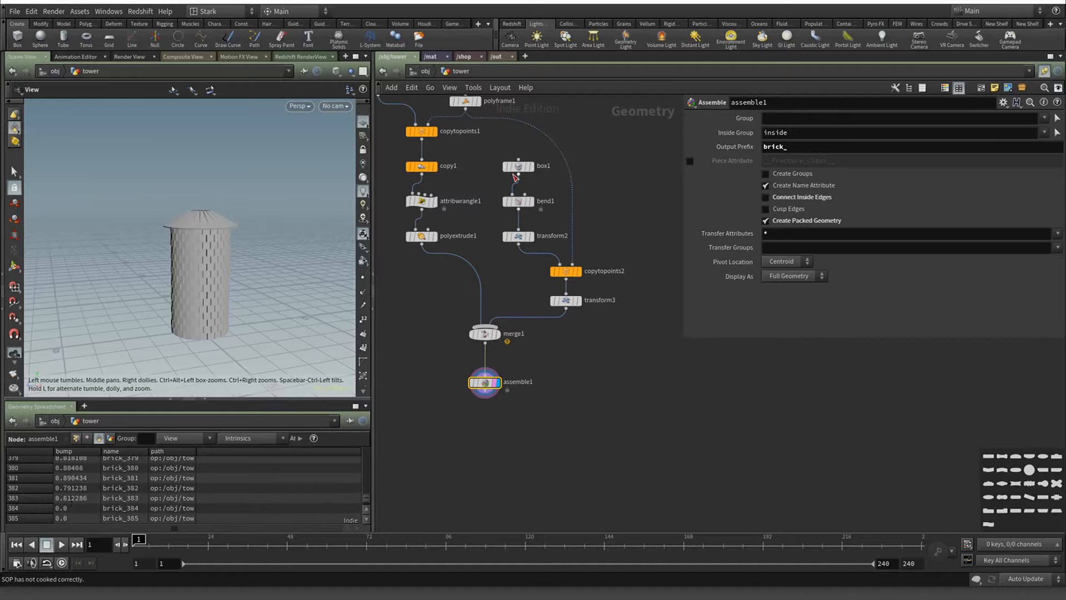
Move assemble1 closer below merge1 and inspect the packed pieces' points on the tower in wireframe
{"action": "mouse_move", "coordinate": [183, 309]}
{"action": "left_mouse_down"}
{"action": "mouse_move", "coordinate": [241, 300]}
{"action": "mouse_move", "coordinate": [178, 321]}
{"action": "mouse_move", "coordinate": [178, 309]}
{"action": "left_mouse_up"}
{"action": "left_click_drag", "start_coordinate": [486, 385], "coordinate": [486, 369]}
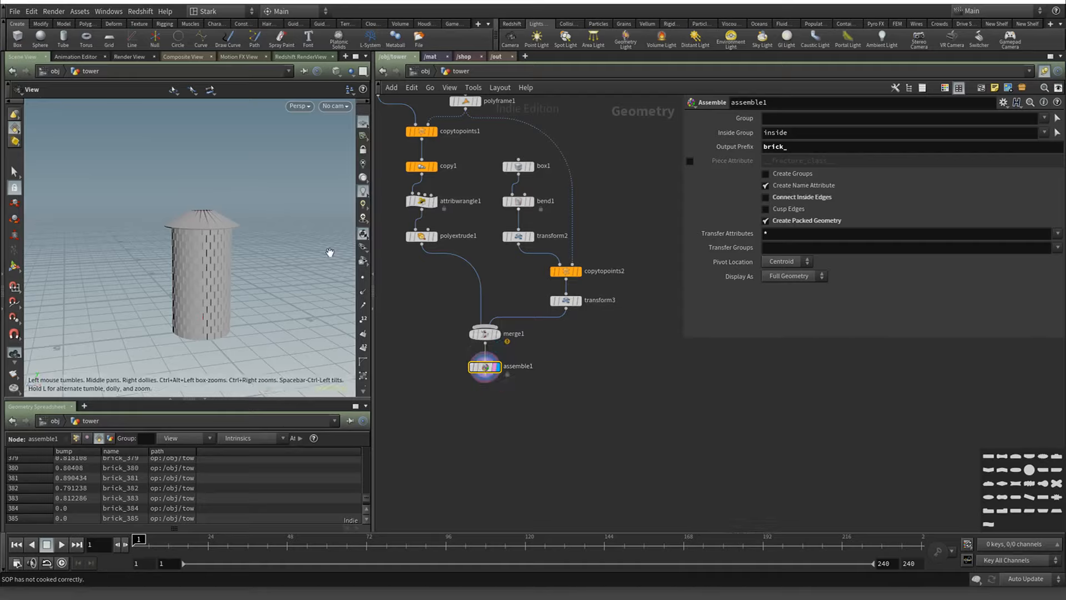
{"action": "scroll", "coordinate": [183, 291], "scroll_direction": "up", "scroll_amount": 5}
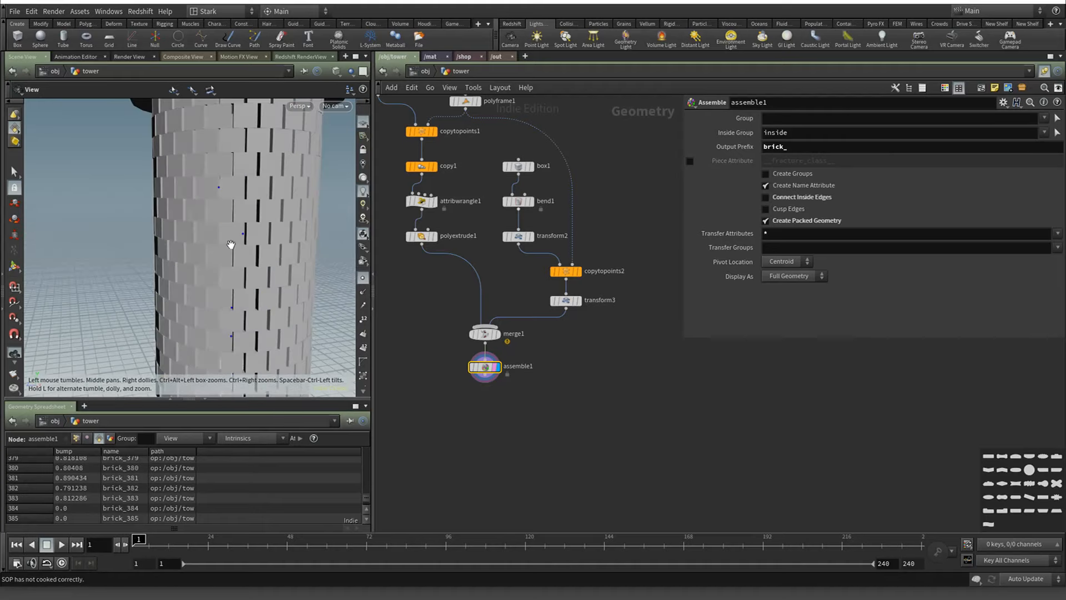
{"action": "key", "text": "w"}
{"action": "scroll", "coordinate": [226, 242], "scroll_direction": "down", "scroll_amount": 5}
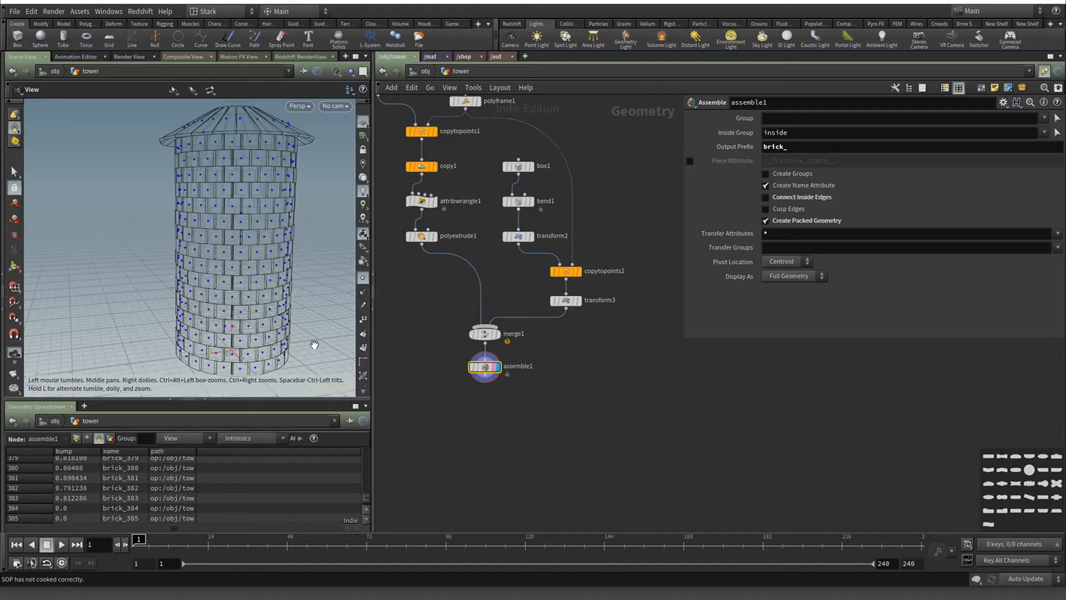
{"action": "left_click_drag", "start_coordinate": [312, 345], "coordinate": [292, 282]}
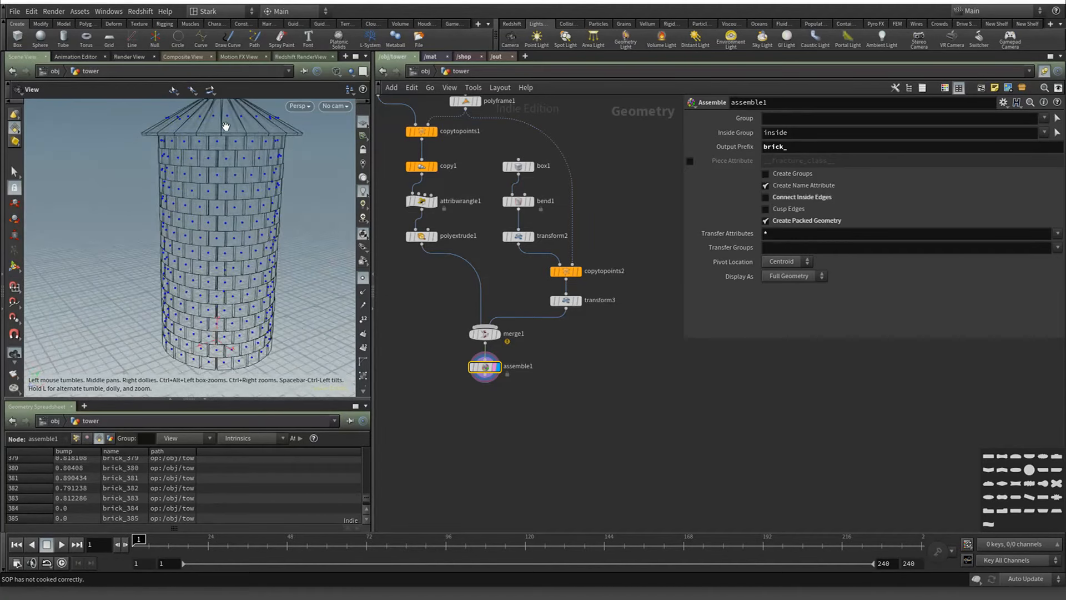
Add an Exploded View node fed by assemble1, display it and view the separated bricks in shaded mode
{"action": "key", "text": "Tab"}
{"action": "type", "text": "expl"}
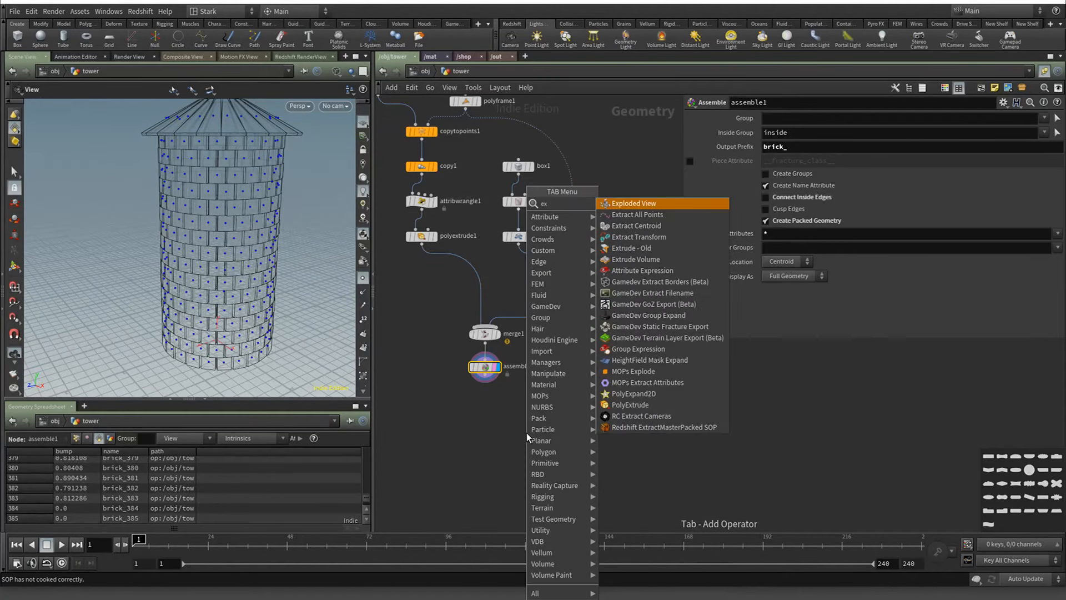
{"action": "key", "text": "Return"}
{"action": "left_click", "coordinate": [527, 433]}
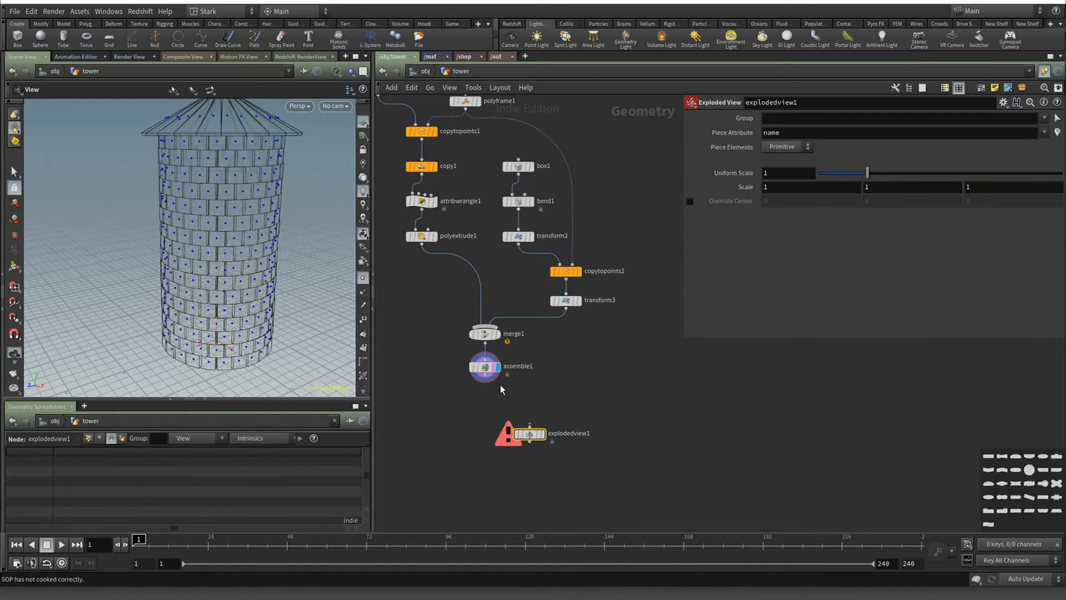
{"action": "left_click_drag", "start_coordinate": [485, 375], "coordinate": [529, 426]}
{"action": "left_click", "coordinate": [543, 433]}
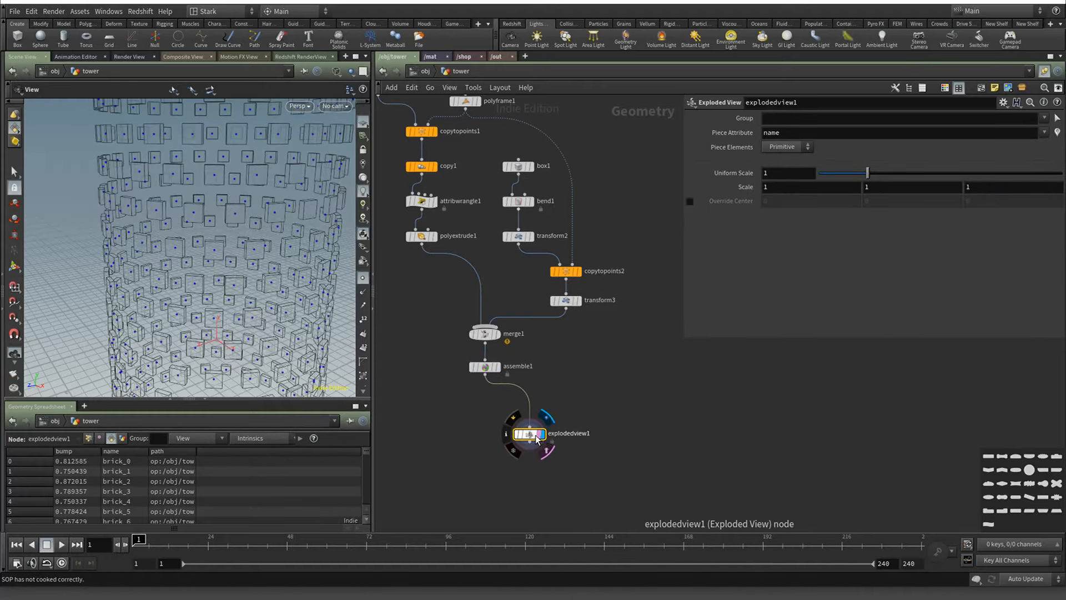
{"action": "key", "text": "w"}
{"action": "mouse_move", "coordinate": [266, 245]}
{"action": "left_mouse_down"}
{"action": "mouse_move", "coordinate": [194, 245]}
{"action": "mouse_move", "coordinate": [186, 219]}
{"action": "left_mouse_up"}
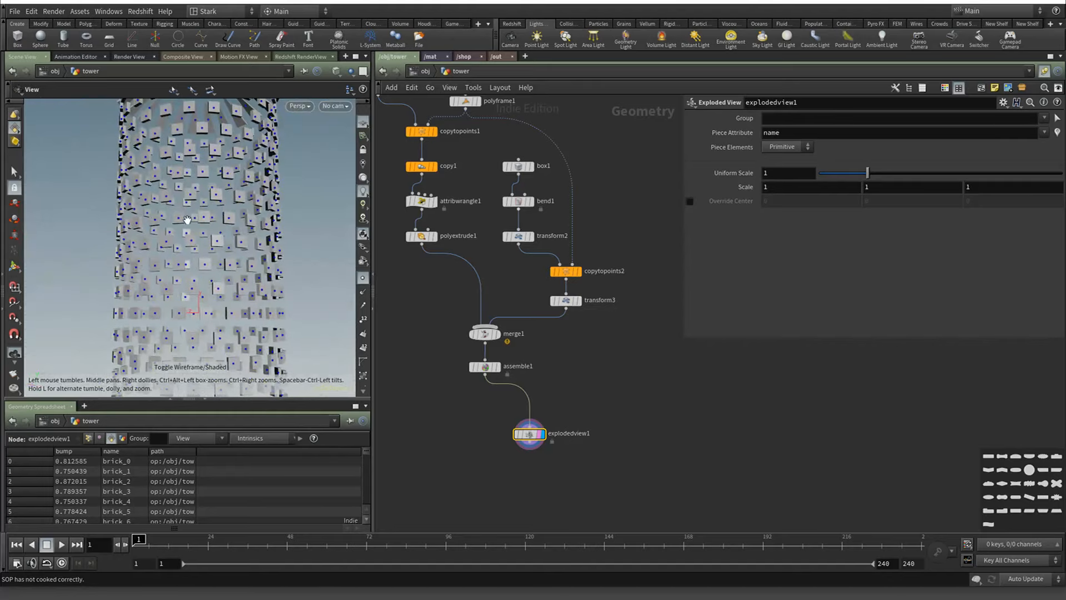
Feed explodedview1 directly from merge1 instead of assemble1 and set its Uniform Scale to 1.06
{"action": "left_click_drag", "start_coordinate": [485, 343], "coordinate": [529, 427]}
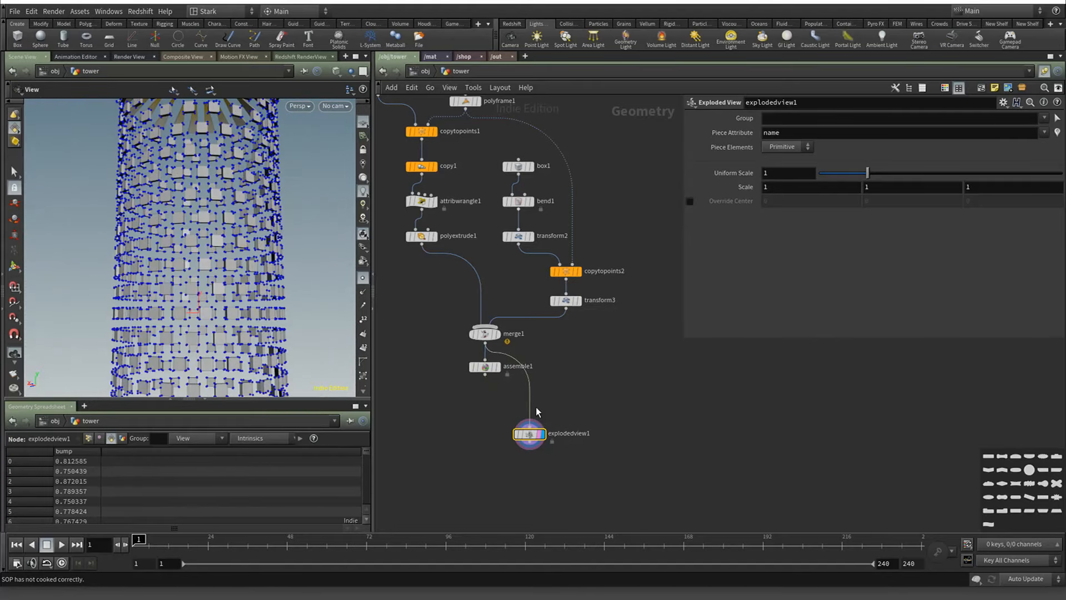
{"action": "left_click_drag", "start_coordinate": [265, 255], "coordinate": [277, 302]}
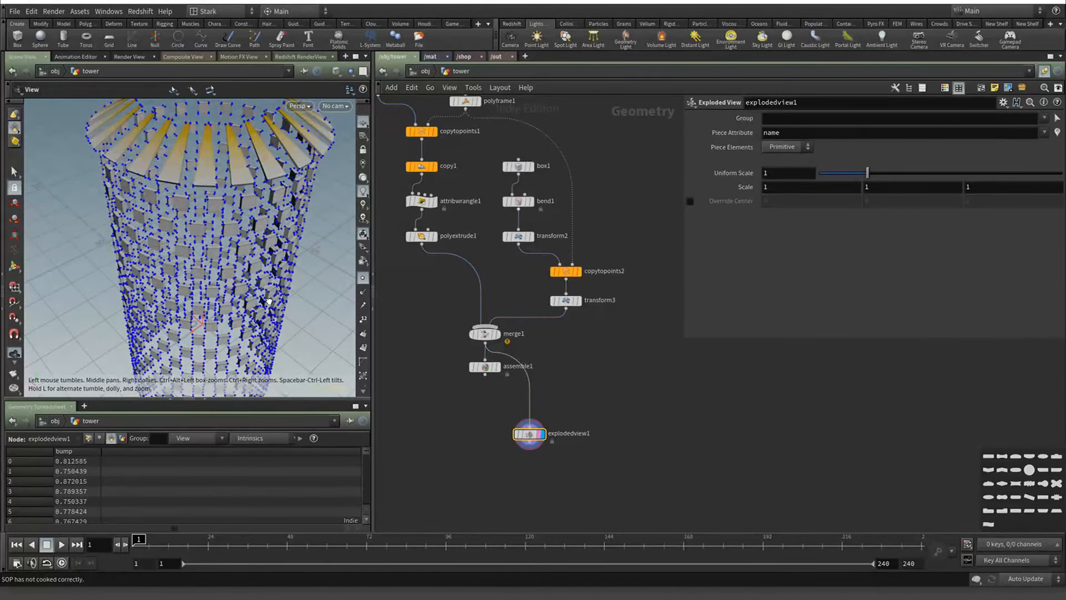
{"action": "left_click_drag", "start_coordinate": [230, 273], "coordinate": [286, 250]}
{"action": "left_click_drag", "start_coordinate": [868, 173], "coordinate": [871, 198]}
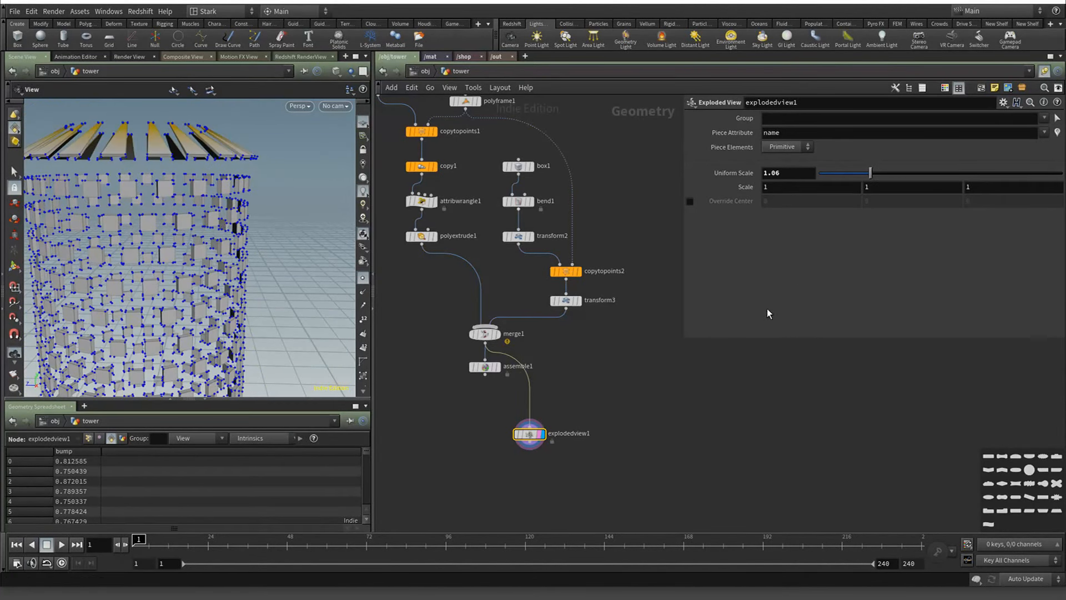
{"action": "key", "text": "Tab"}
{"action": "type", "text": "edgecusp"}
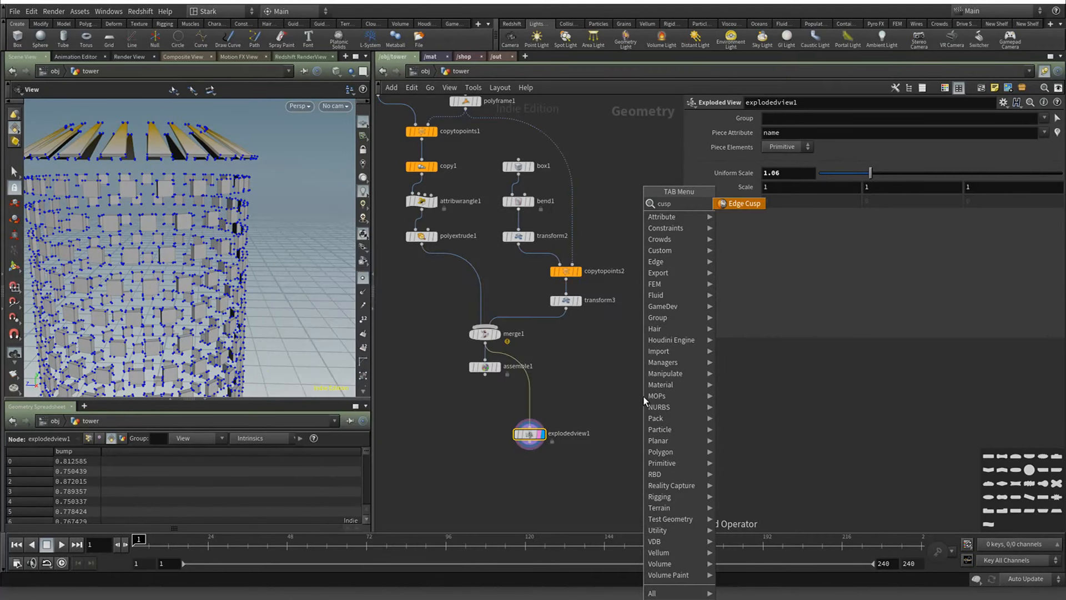
{"action": "key", "text": "Return"}
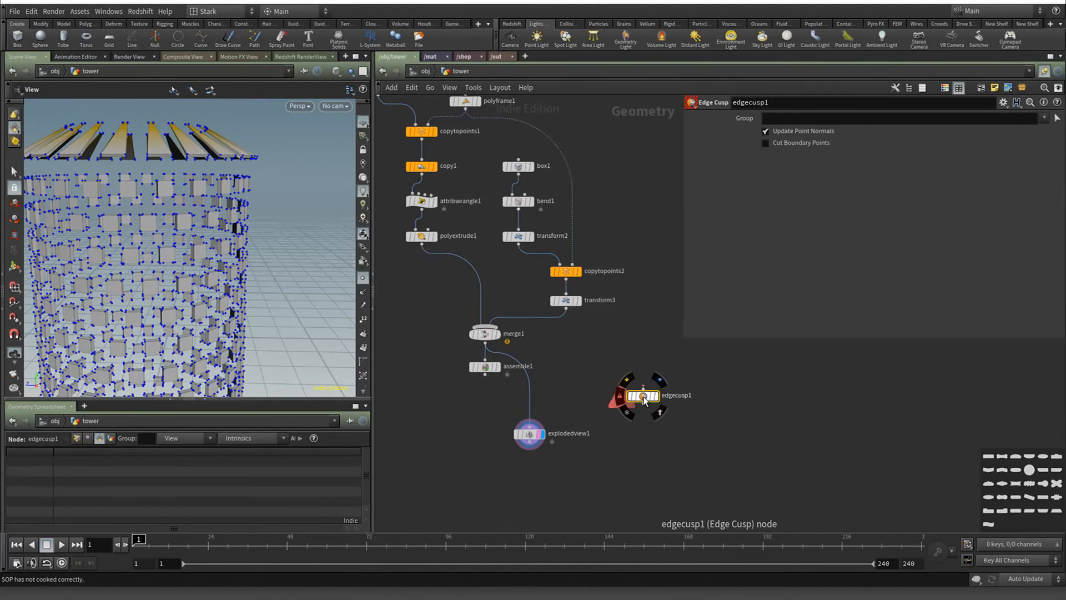
{"action": "key", "text": "Delete"}
Insert a Facet node between merge1 and explodedview1, enable Cusp Polygons, and inspect the exploded faces without point display
{"action": "key", "text": "Tab"}
{"action": "type", "text": "fac"}
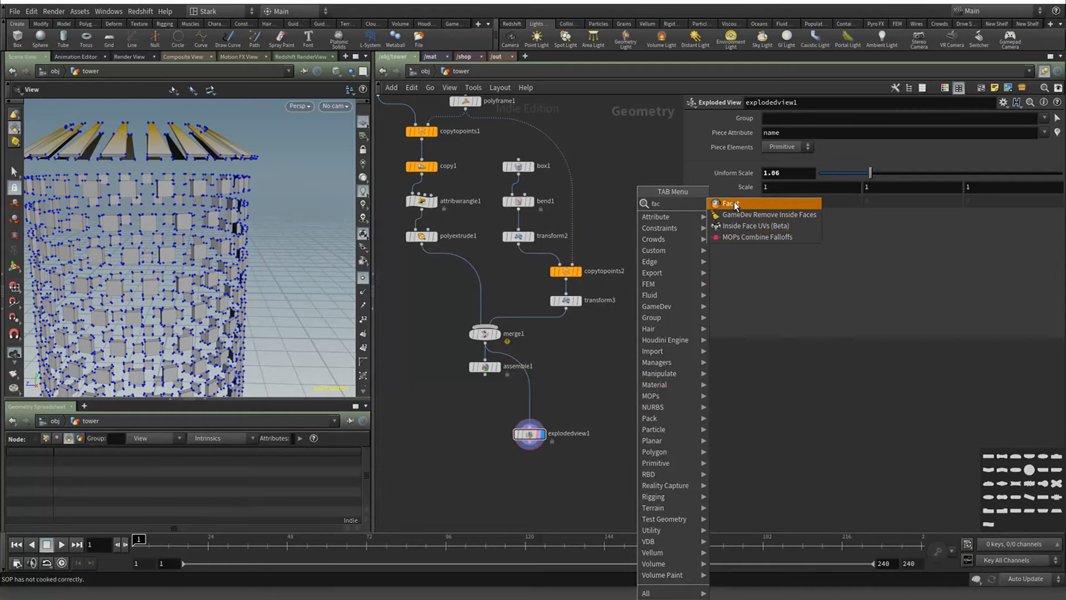
{"action": "key", "text": "Return"}
{"action": "left_click", "coordinate": [606, 367]}
{"action": "left_click_drag", "start_coordinate": [613, 370], "coordinate": [537, 397]}
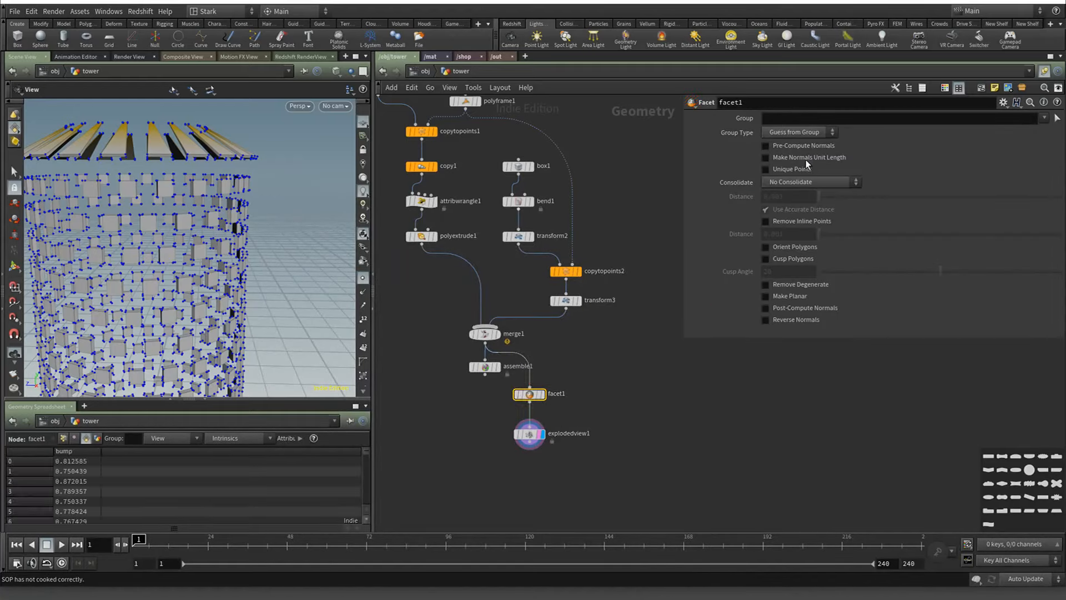
{"action": "left_click", "coordinate": [794, 259]}
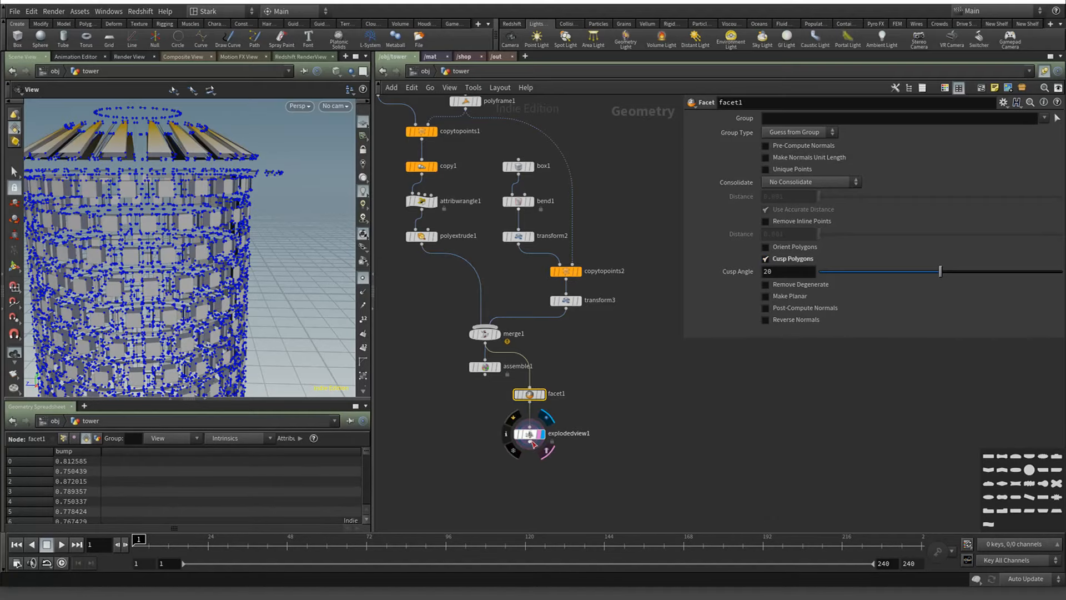
{"action": "left_click_drag", "start_coordinate": [302, 275], "coordinate": [272, 287]}
{"action": "scroll", "coordinate": [208, 247], "scroll_direction": "up", "scroll_amount": 6}
{"action": "scroll", "coordinate": [208, 247], "scroll_direction": "down", "scroll_amount": 6}
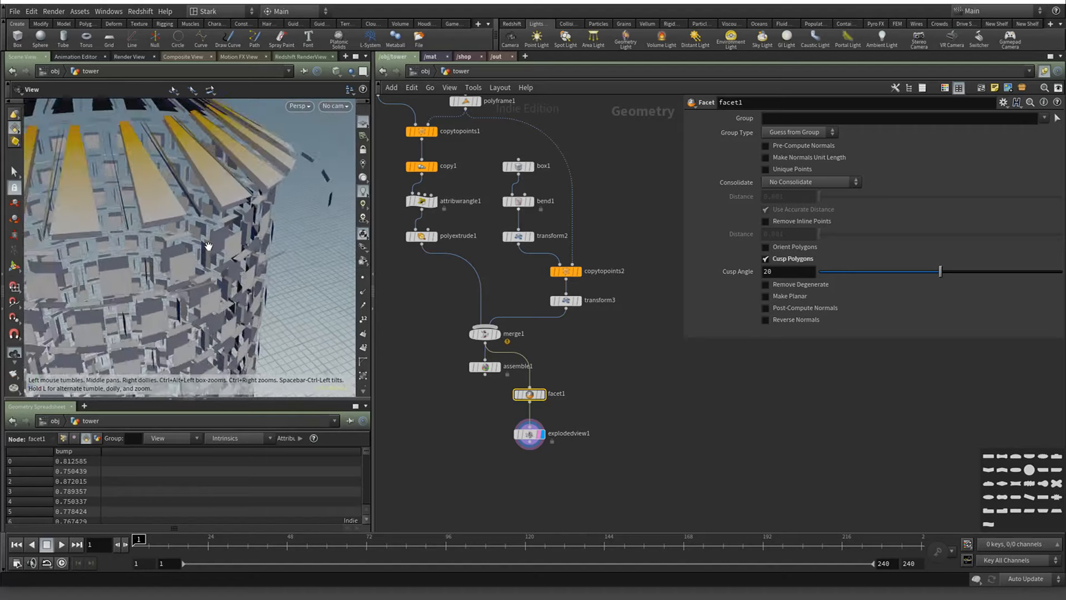
{"action": "left_click_drag", "start_coordinate": [169, 306], "coordinate": [193, 291]}
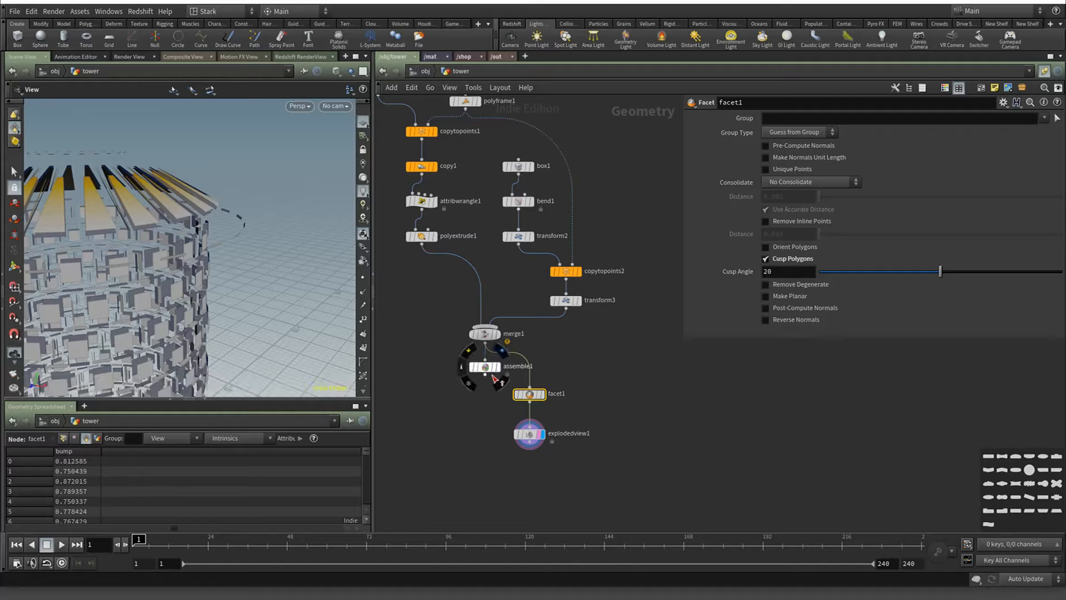
Detach and delete facet1, keep explodedview1 fed by assemble1, and move it aside from the main chain
{"action": "left_click_drag", "start_coordinate": [486, 375], "coordinate": [617, 370]}
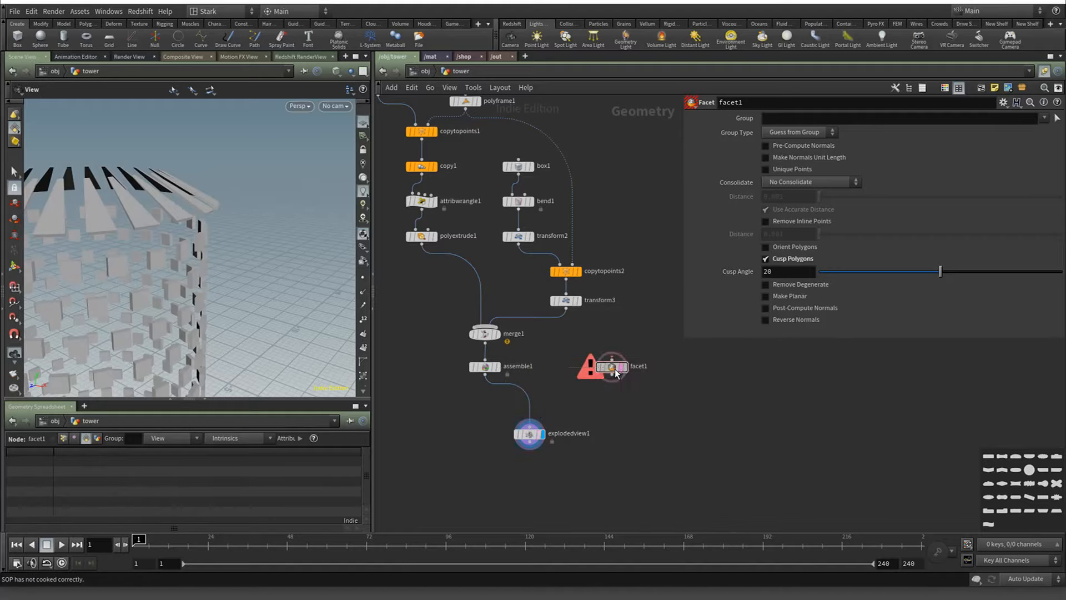
{"action": "key", "text": "Delete"}
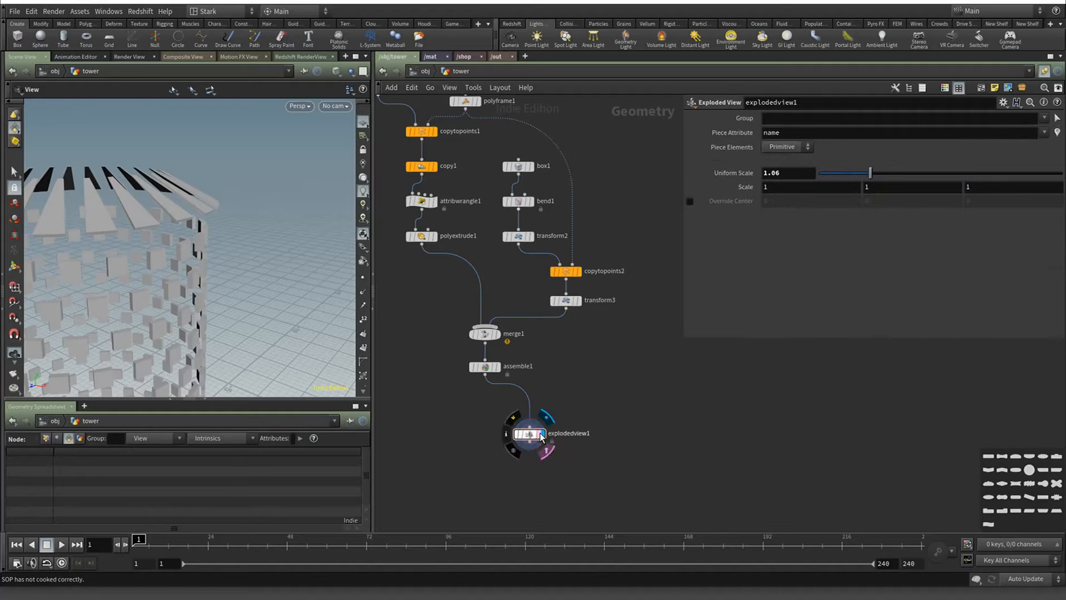
{"action": "left_click_drag", "start_coordinate": [528, 434], "coordinate": [592, 410]}
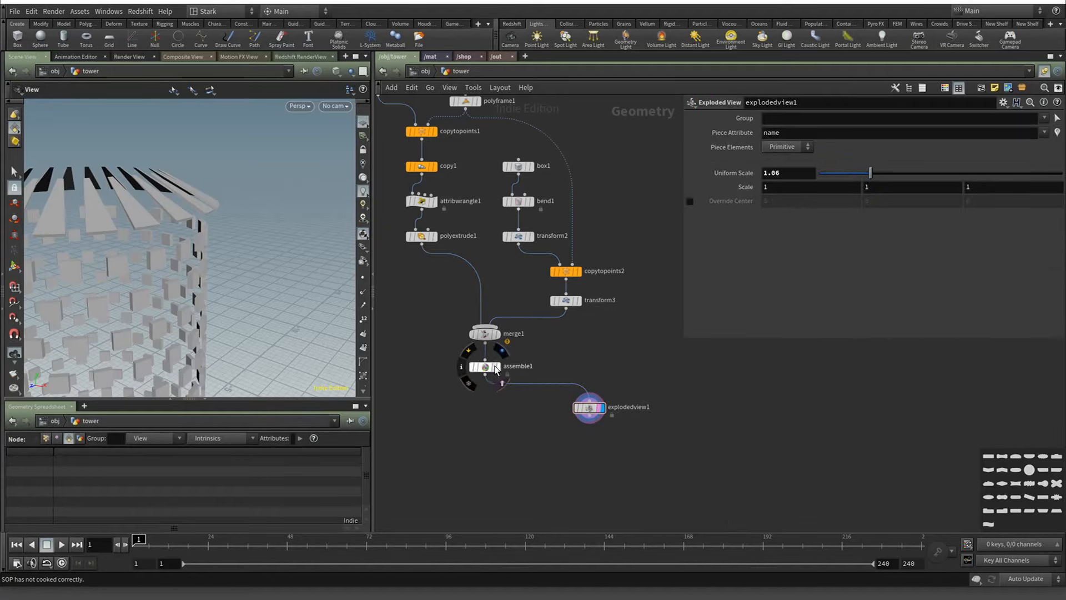
Display assemble1 and examine the packed tower pieces and their points in wireframe, with the Select tool set to points
{"action": "left_click", "coordinate": [485, 369]}
{"action": "middle_click_drag", "start_coordinate": [129, 337], "coordinate": [257, 172]}
{"action": "key", "text": "w"}
{"action": "key", "text": "w"}
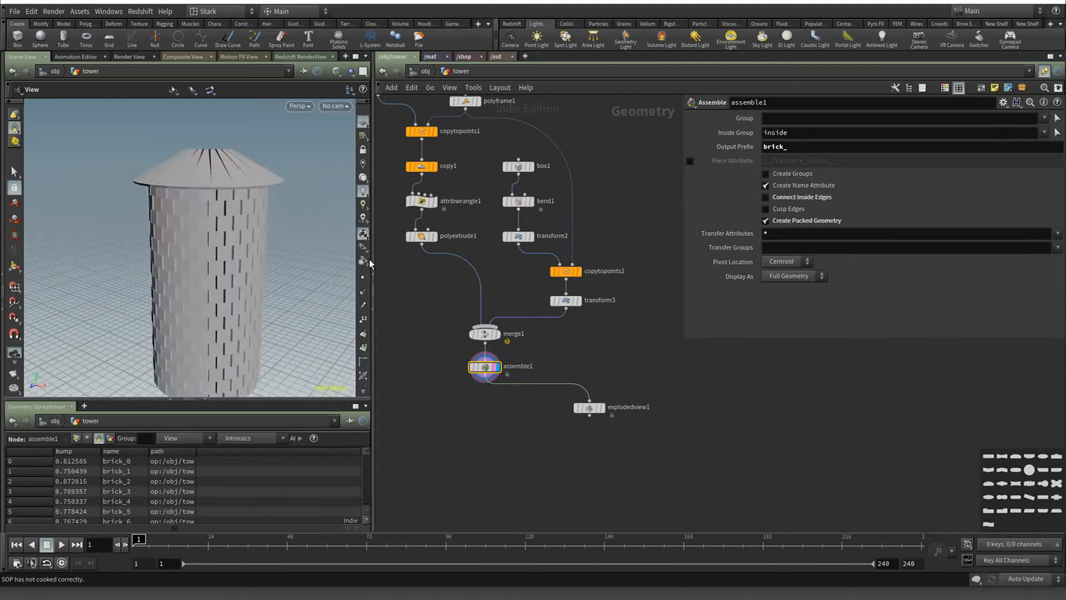
{"action": "left_click_drag", "start_coordinate": [292, 303], "coordinate": [303, 291]}
{"action": "key", "text": "w"}
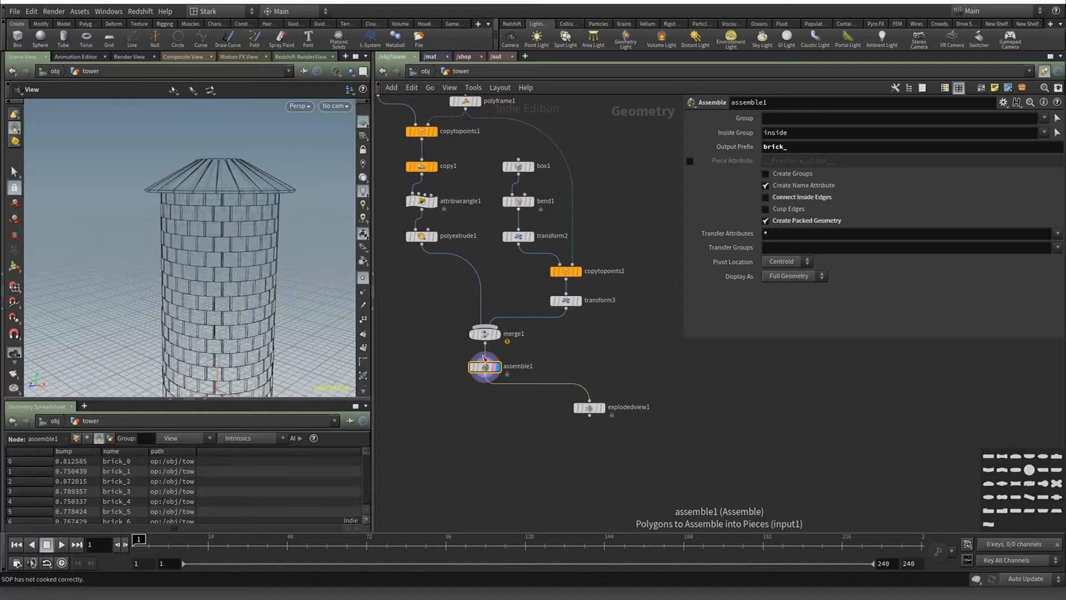
{"action": "key", "text": "w"}
{"action": "key", "text": "w"}
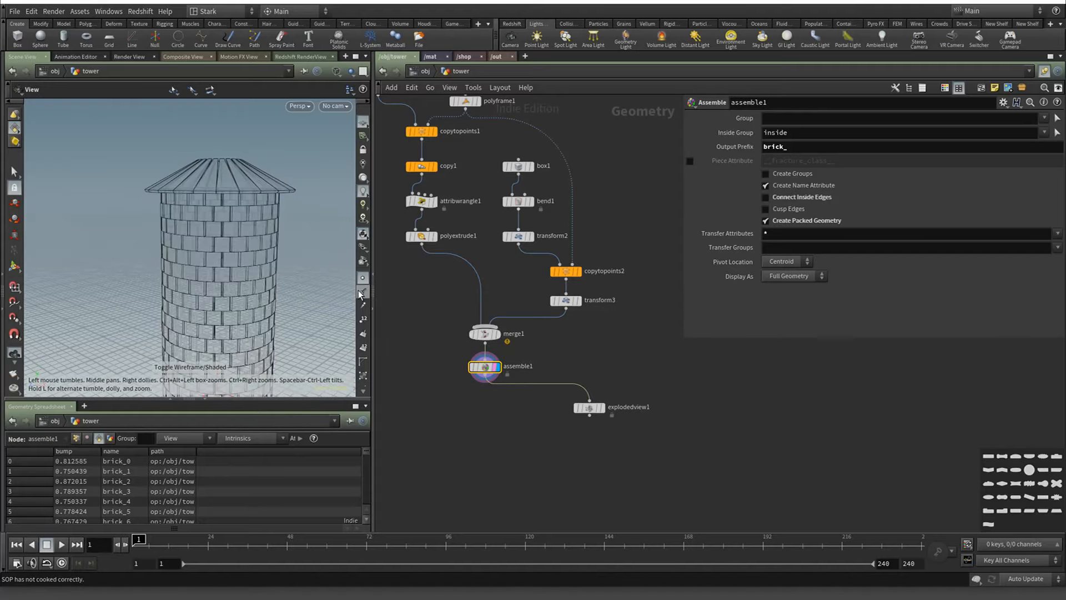
{"action": "left_click_drag", "start_coordinate": [255, 288], "coordinate": [221, 235]}
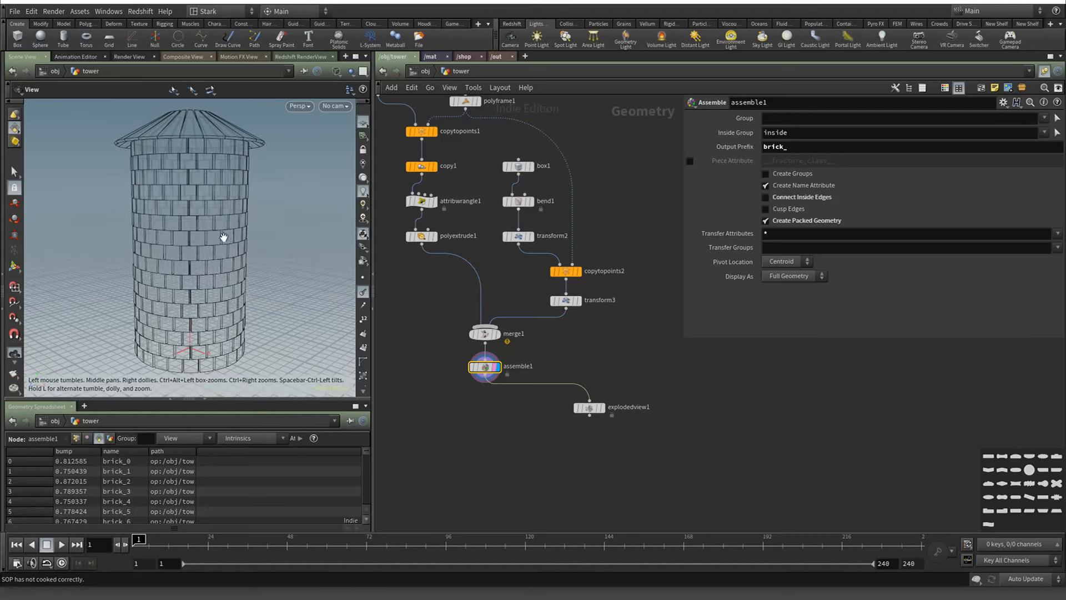
{"action": "key", "text": "s"}
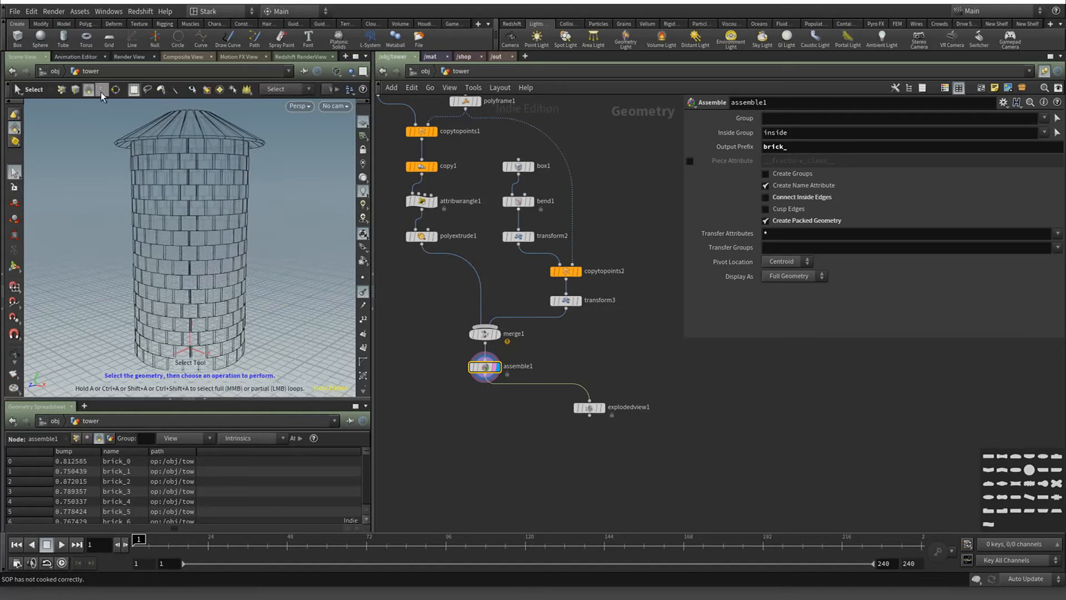
{"action": "left_click", "coordinate": [61, 89]}
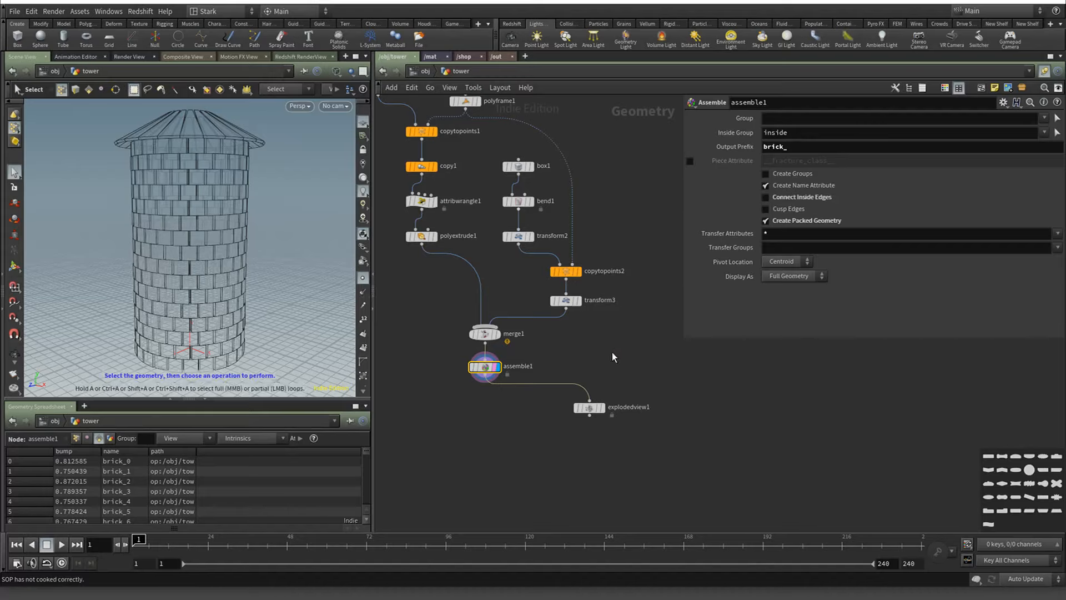
Delete the explodedview1 node and view the packed points around the whole tower
{"action": "left_click", "coordinate": [591, 411]}
{"action": "key", "text": "Delete"}
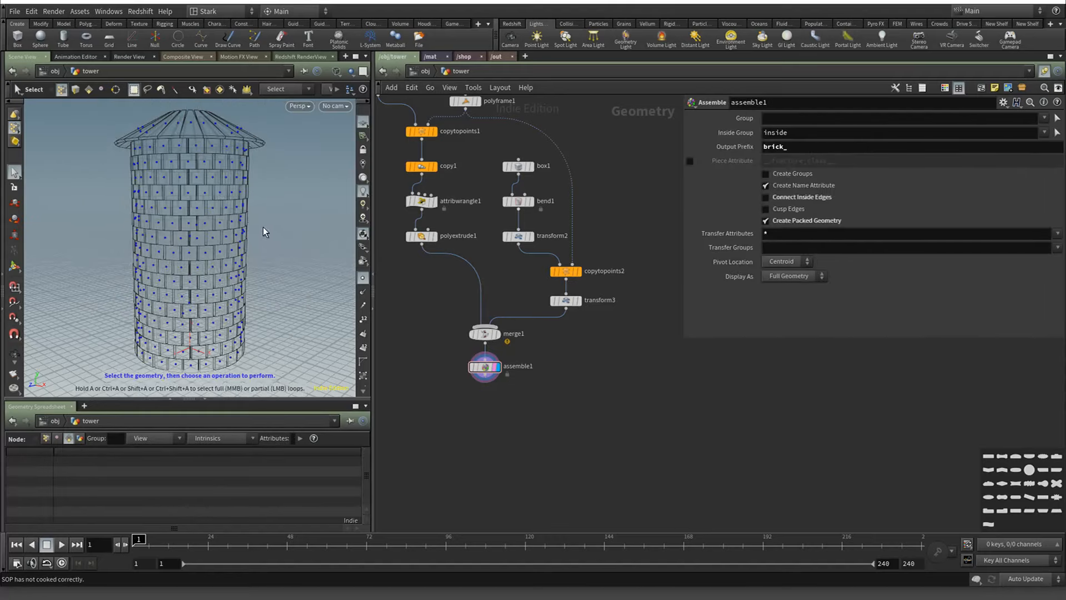
{"action": "key", "text": "Escape"}
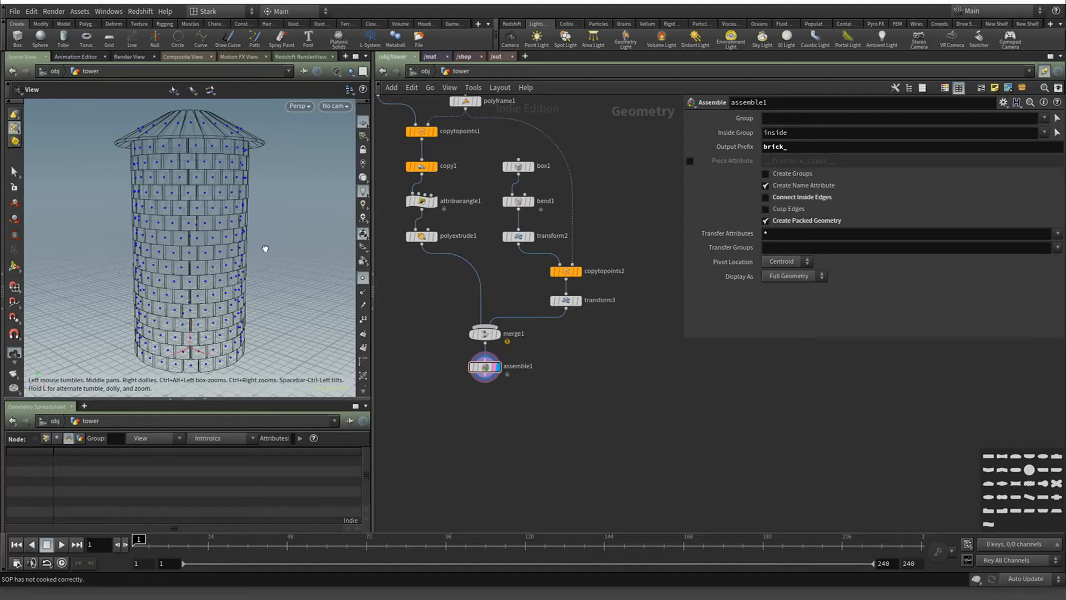
{"action": "left_click_drag", "start_coordinate": [265, 257], "coordinate": [227, 248]}
Add a Delete node fed by assemble1, set its Entity to Points, and place it below assemble1 with its output displayed
{"action": "key", "text": "Tab"}
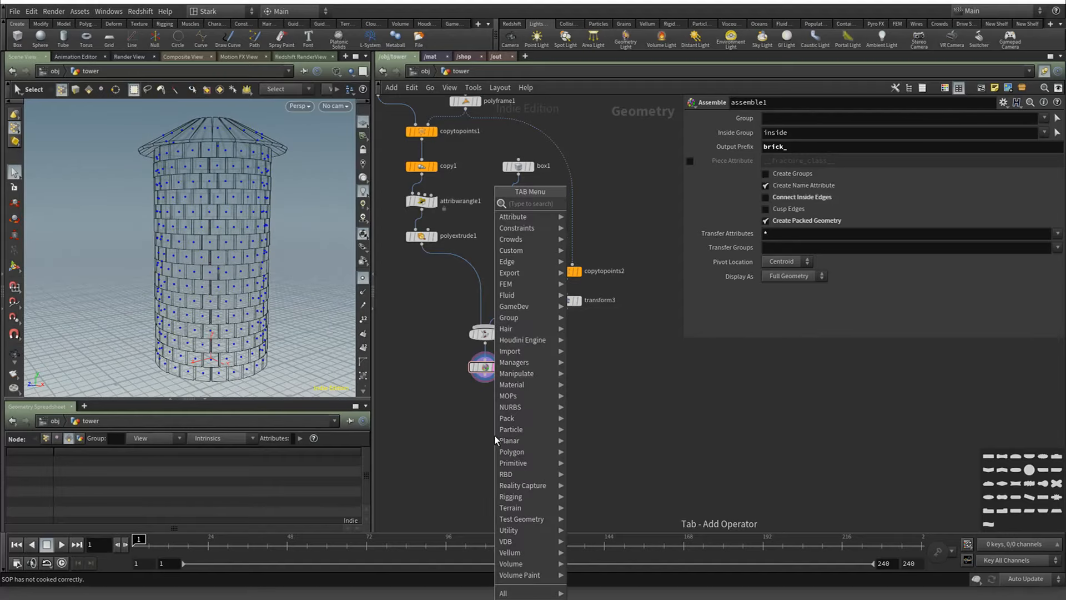
{"action": "type", "text": "dele"}
{"action": "key", "text": "Return"}
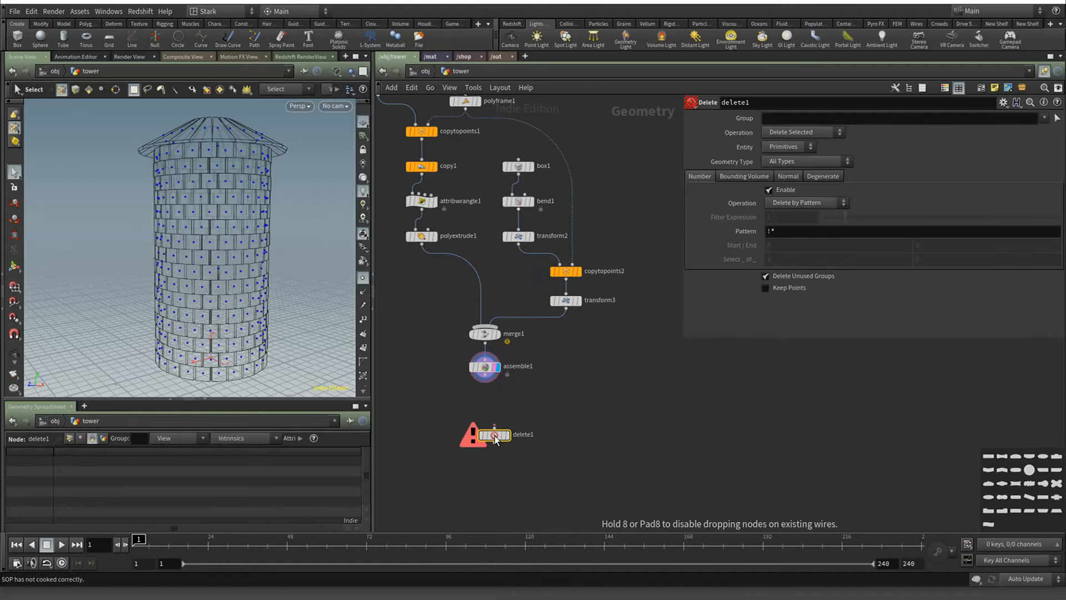
{"action": "left_click", "coordinate": [496, 439]}
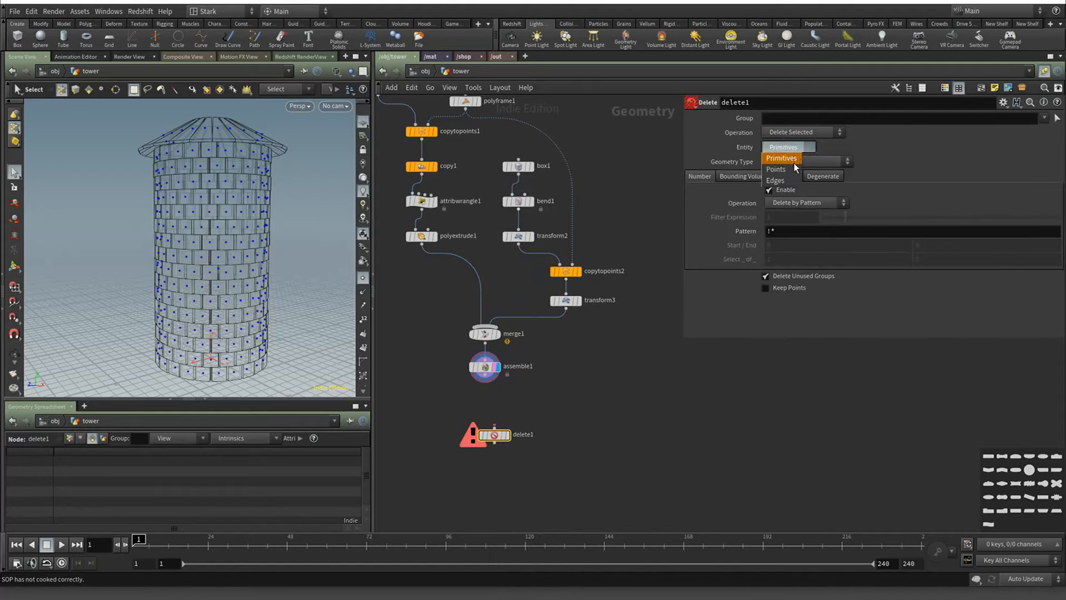
{"action": "left_click", "coordinate": [777, 170]}
{"action": "left_click", "coordinate": [485, 382]}
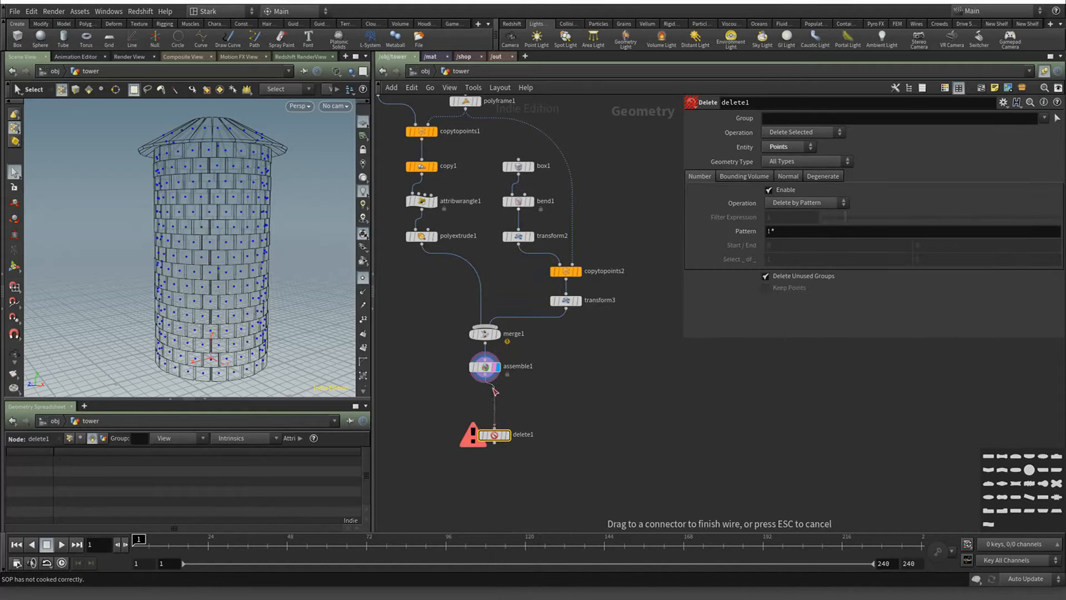
{"action": "left_click", "coordinate": [494, 428]}
{"action": "left_click_drag", "start_coordinate": [493, 434], "coordinate": [492, 406]}
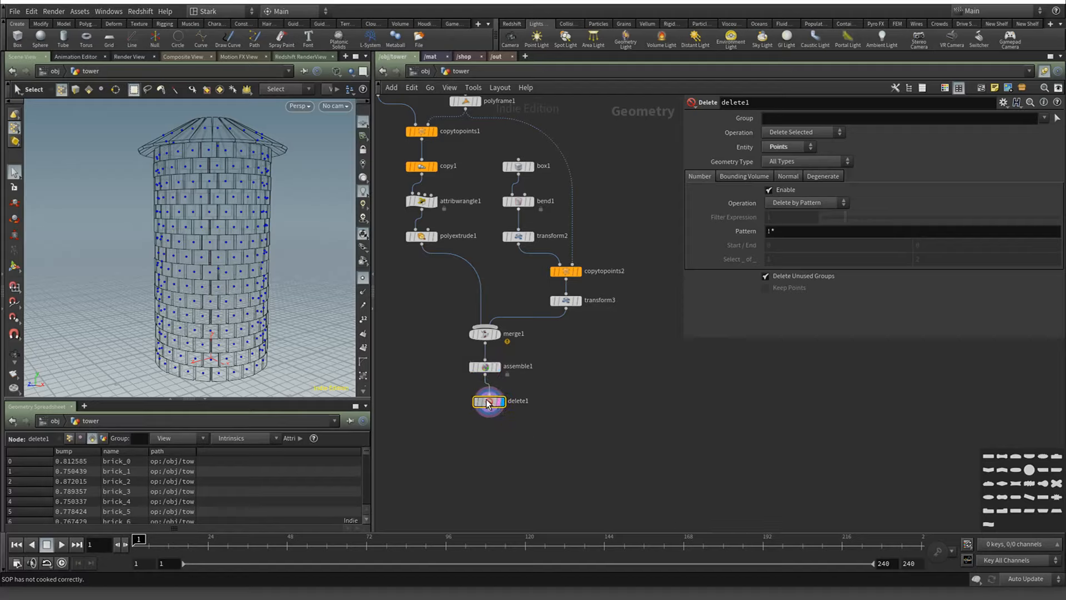
Enable delete1's bounding box volume and, in the top view, set its X size to 3.8 so it spans the tower
{"action": "left_click", "coordinate": [753, 175]}
{"action": "left_click", "coordinate": [769, 190]}
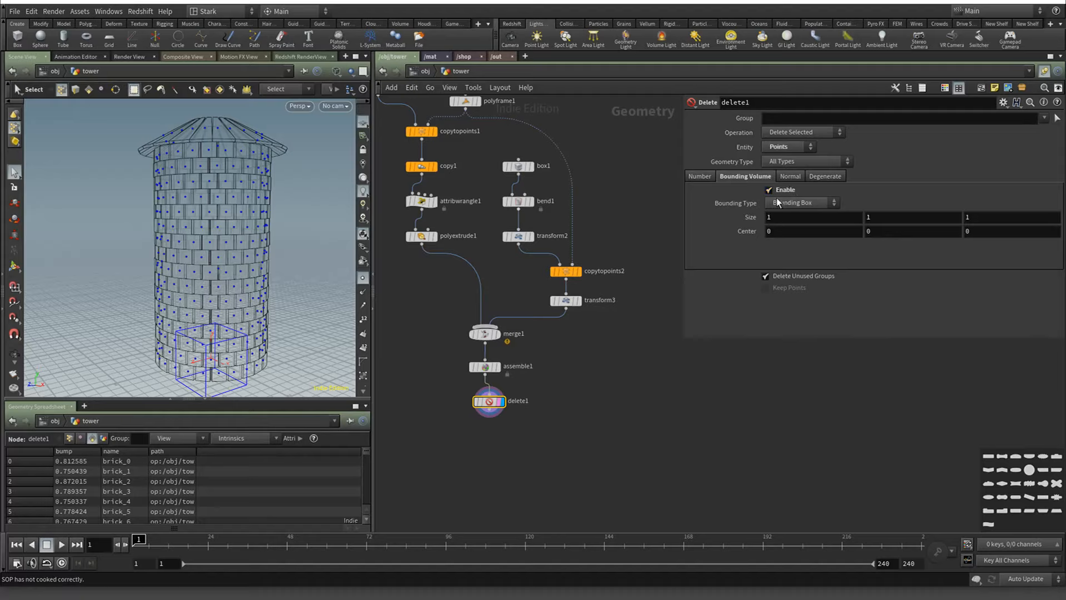
{"action": "left_click", "coordinate": [300, 106]}
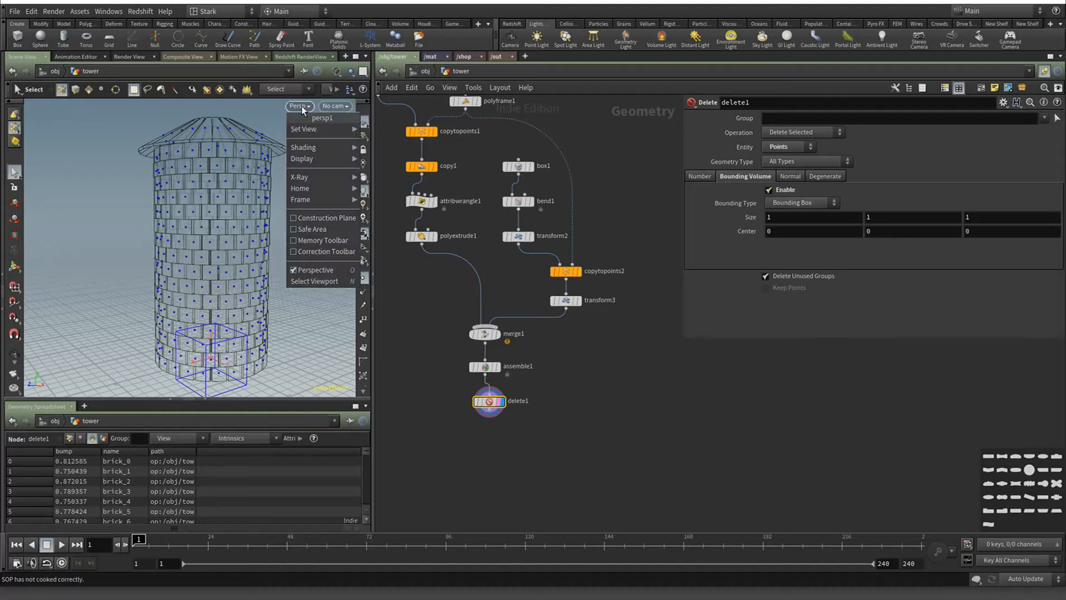
{"action": "mouse_move", "coordinate": [311, 129]}
{"action": "left_click", "coordinate": [377, 140]}
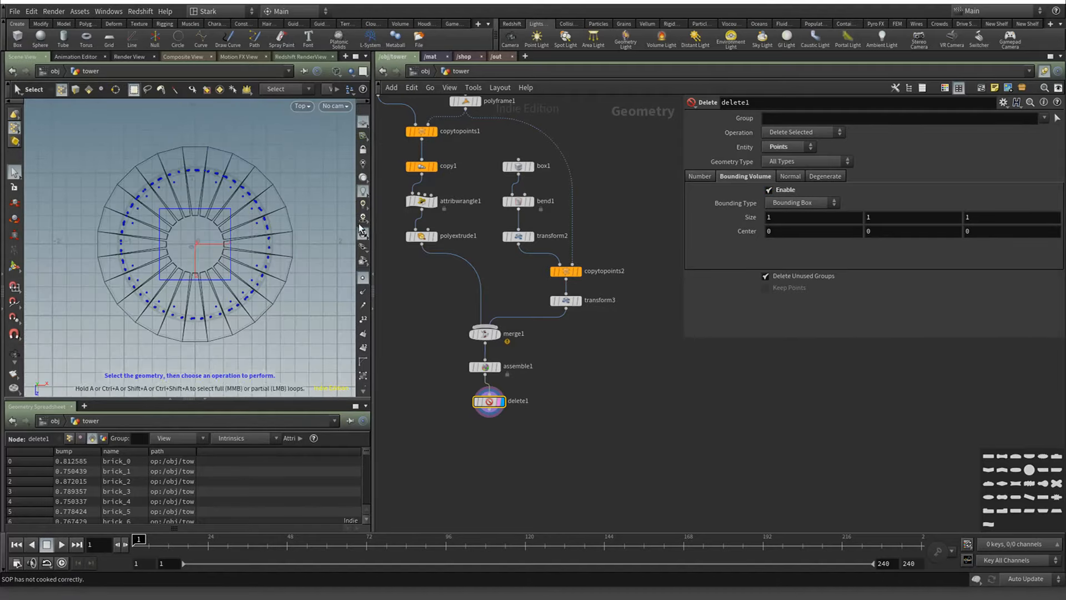
{"action": "middle_click_drag", "start_coordinate": [795, 220], "coordinate": [933, 210]}
In the front view, raise delete1's bounding box to a Y center of 3.3, and return to the perspective view
{"action": "left_click", "coordinate": [301, 105]}
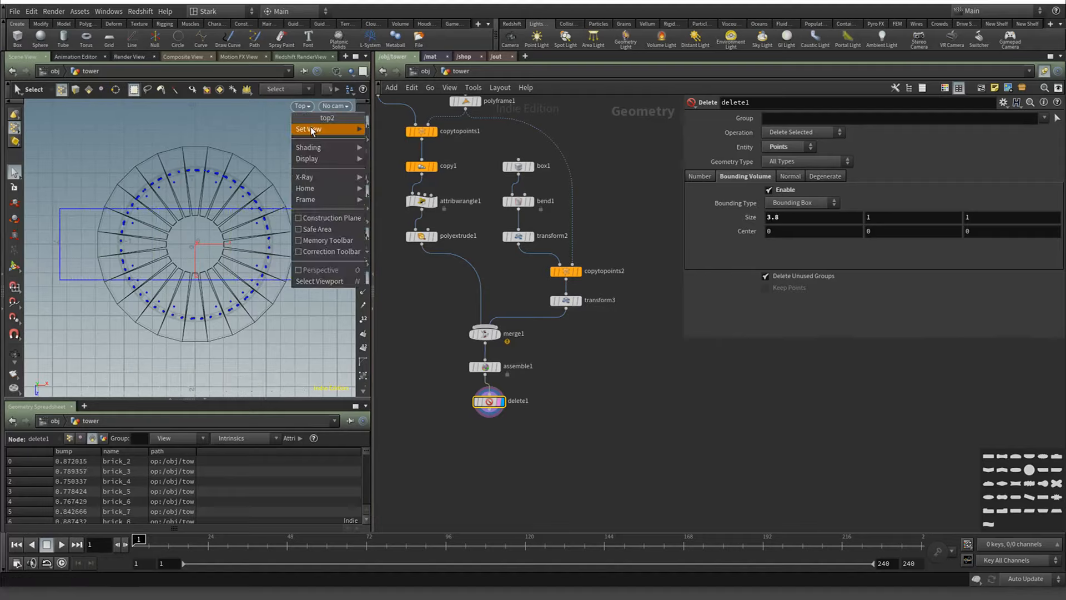
{"action": "mouse_move", "coordinate": [311, 129]}
{"action": "left_click", "coordinate": [409, 152]}
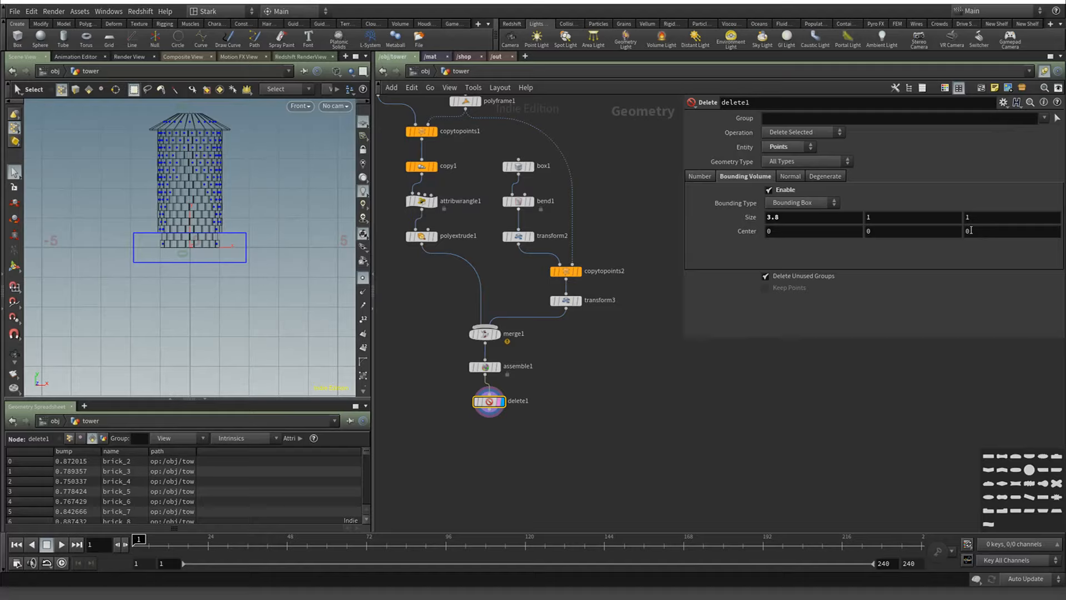
{"action": "middle_click_drag", "start_coordinate": [892, 218], "coordinate": [1065, 216]}
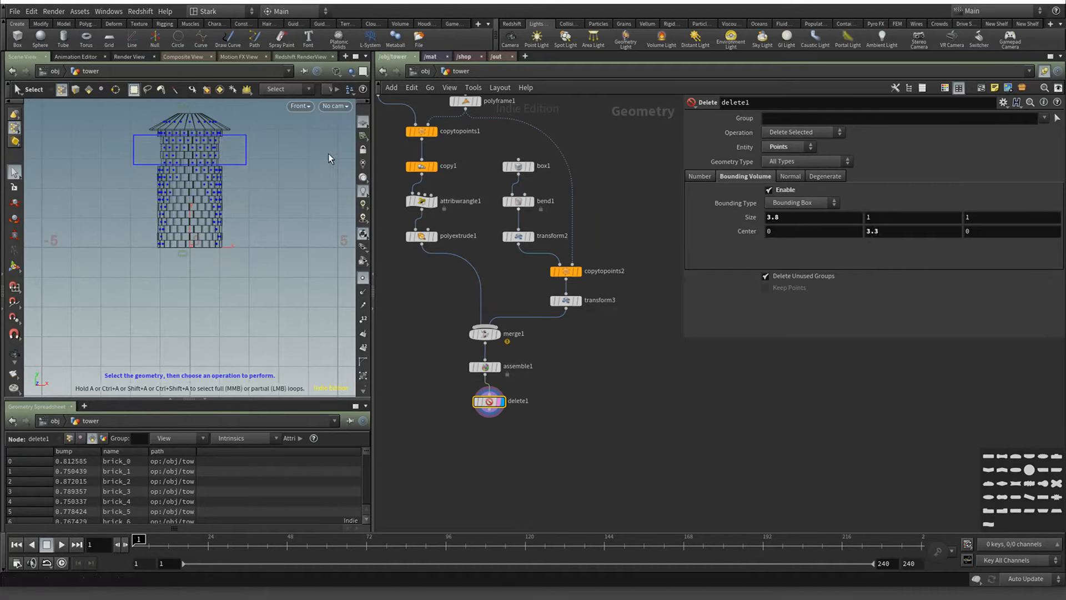
{"action": "left_click", "coordinate": [310, 104]}
{"action": "mouse_move", "coordinate": [332, 128]}
{"action": "left_click", "coordinate": [384, 133]}
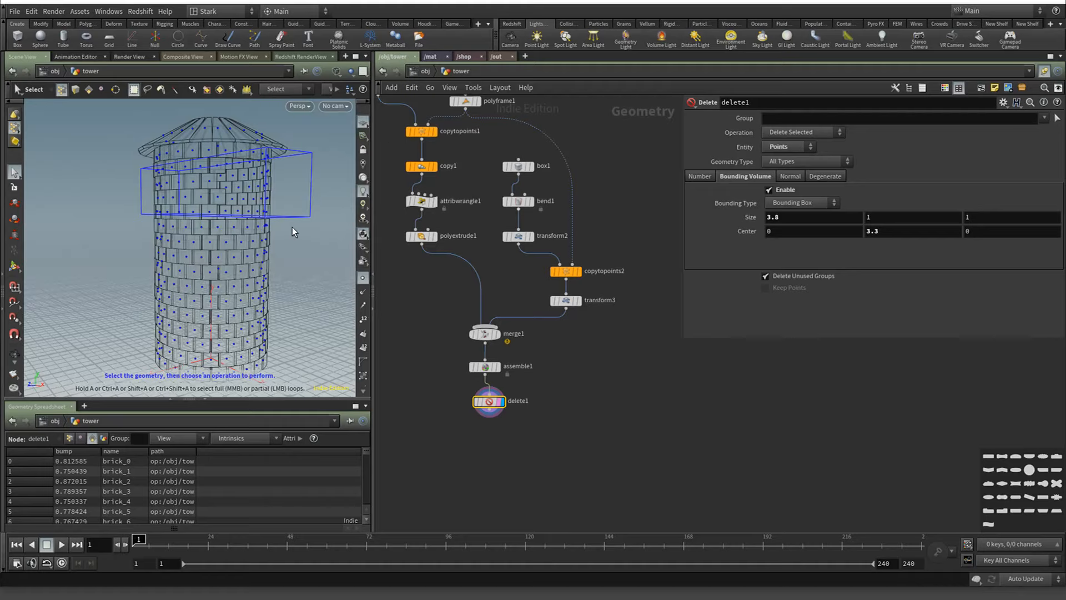
Align delete1 under assemble1 and examine the opening through the upper tower wall in shaded mode
{"action": "key", "text": "w"}
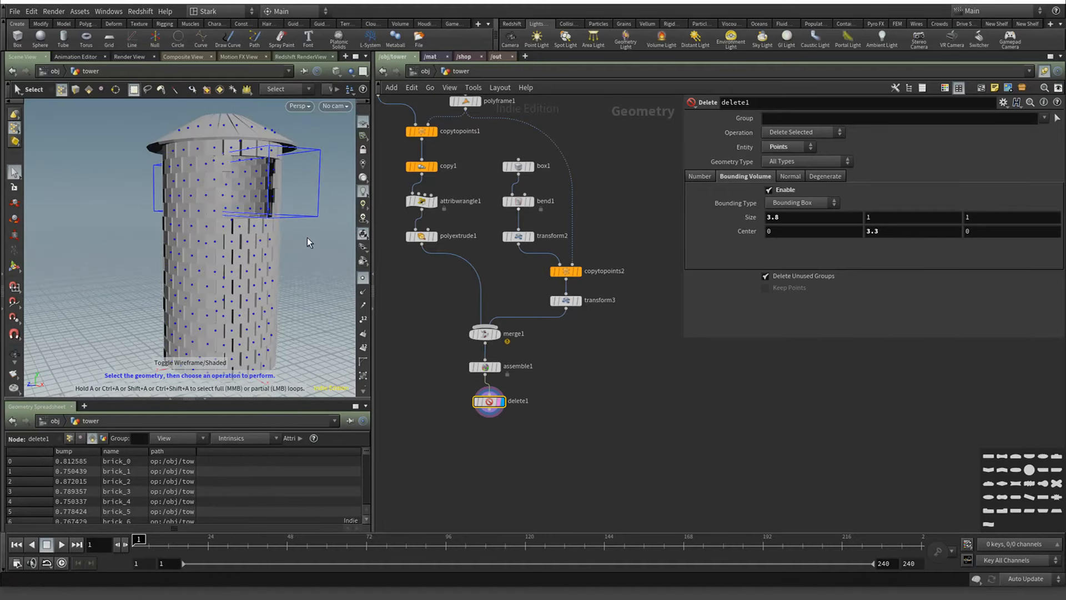
{"action": "left_click_drag", "start_coordinate": [493, 404], "coordinate": [489, 402]}
{"action": "key", "text": "Escape"}
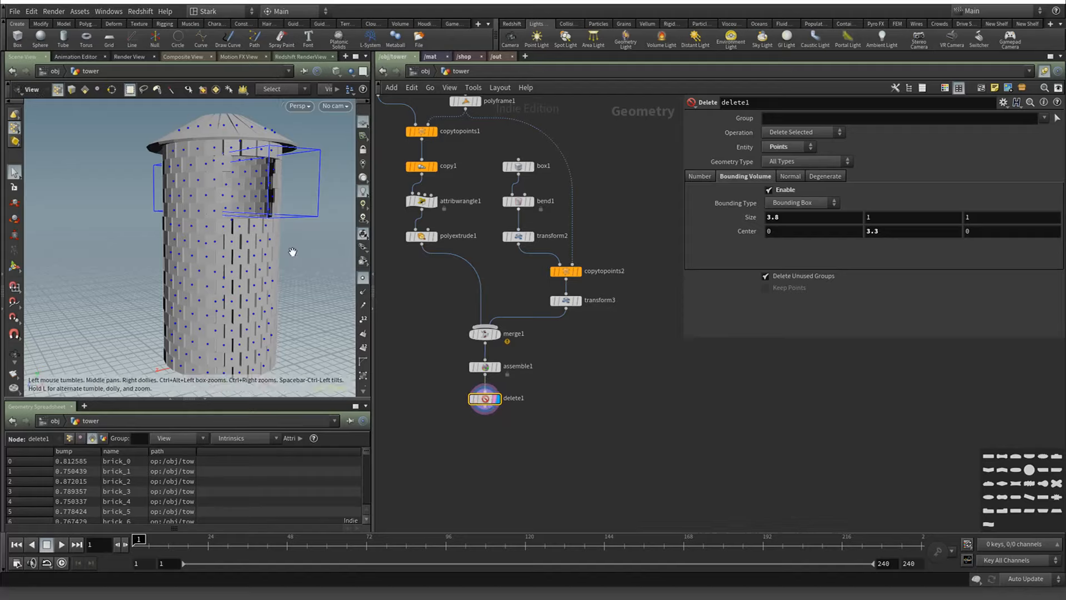
{"action": "left_click_drag", "start_coordinate": [292, 252], "coordinate": [302, 262], "text": "alt"}
{"action": "left_click_drag", "start_coordinate": [302, 211], "coordinate": [287, 186], "text": "alt"}
{"action": "middle_click_drag", "start_coordinate": [288, 186], "coordinate": [197, 201], "text": "alt"}
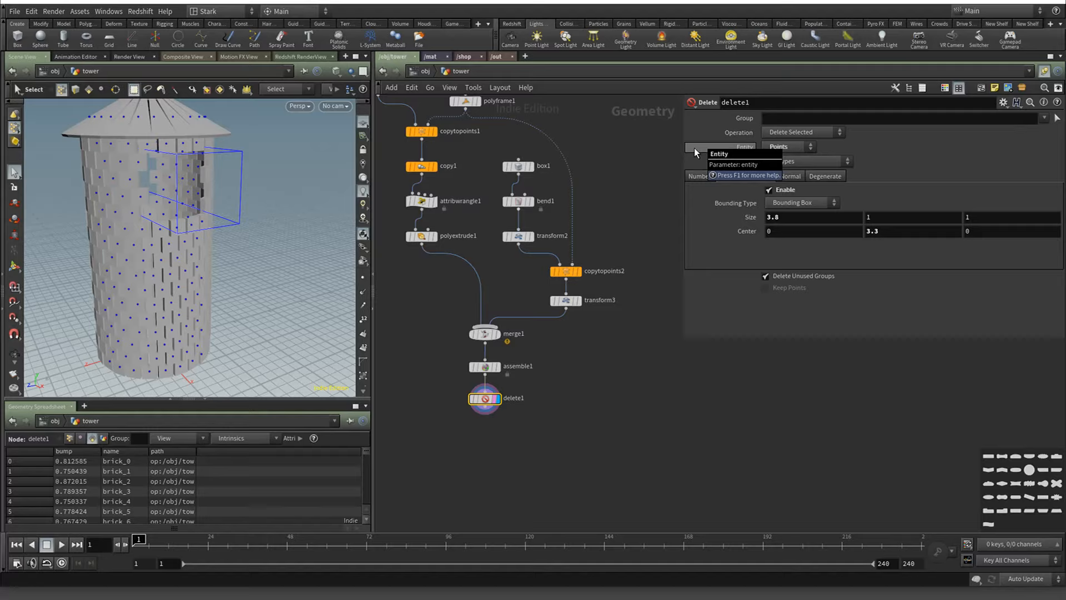
Move delete1 aside, add an Attribute Wrangle directly below assemble1, connect it to assemble1, and display it
{"action": "left_click_drag", "start_coordinate": [501, 406], "coordinate": [615, 401]}
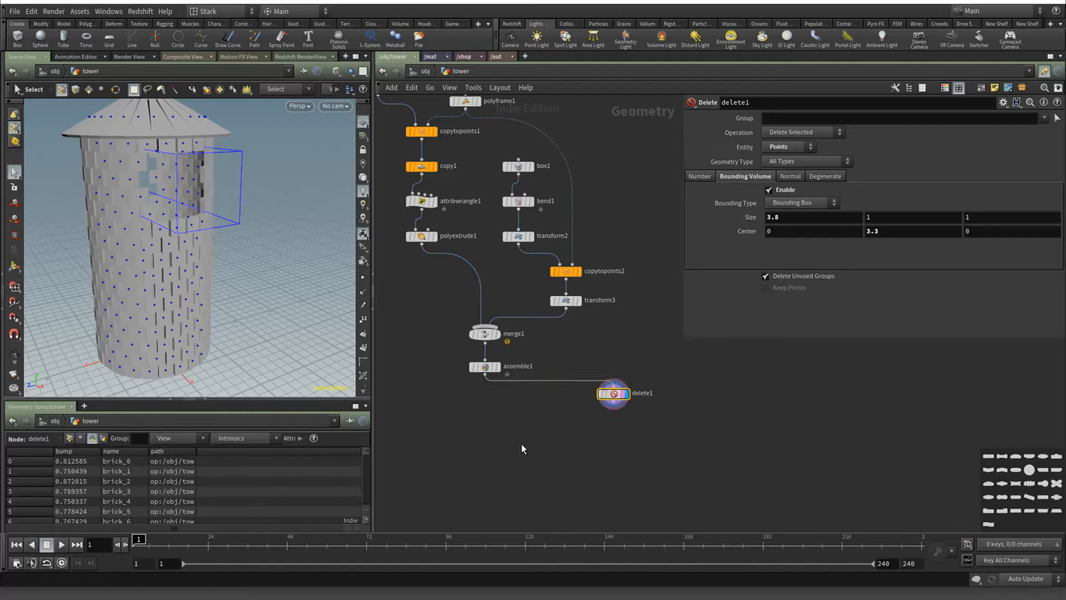
{"action": "key", "text": "Tab"}
{"action": "type", "text": "wran"}
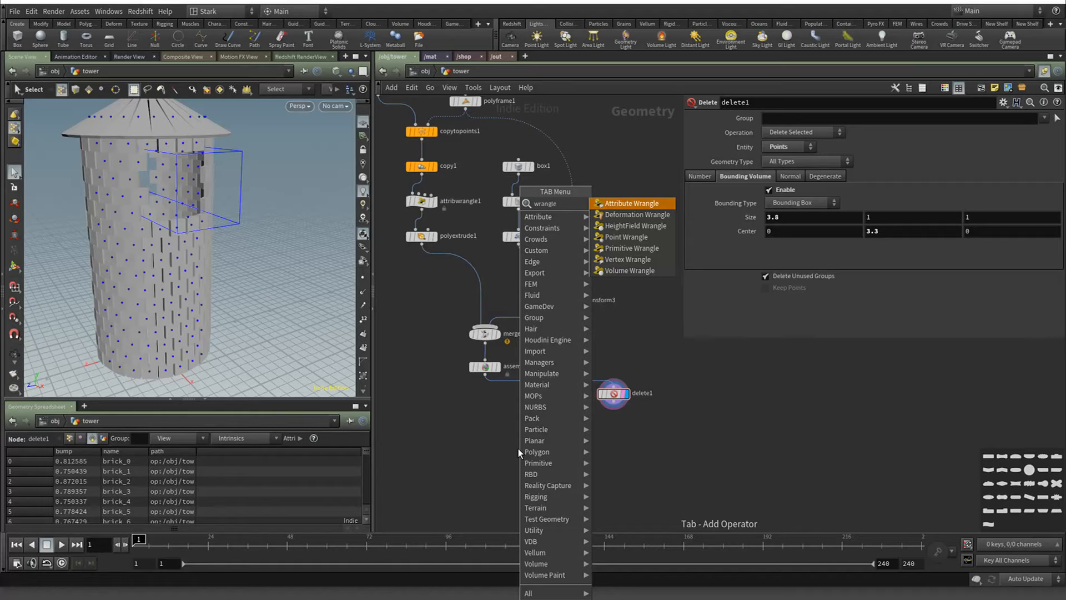
{"action": "key", "text": "Return"}
{"action": "left_click", "coordinate": [518, 448]}
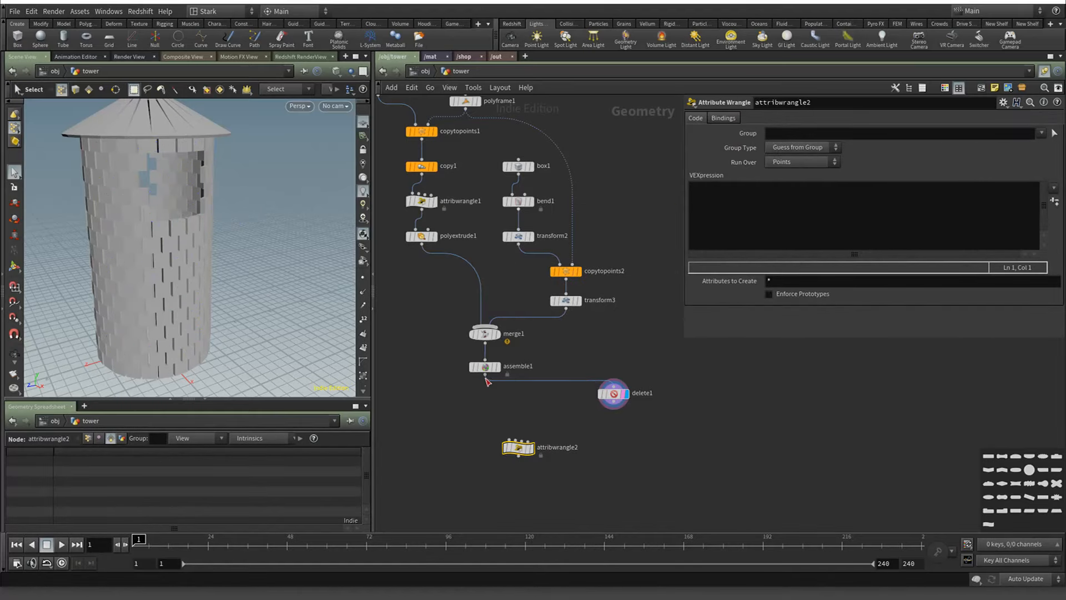
{"action": "left_click_drag", "start_coordinate": [485, 382], "coordinate": [484, 428]}
{"action": "key", "text": "r"}
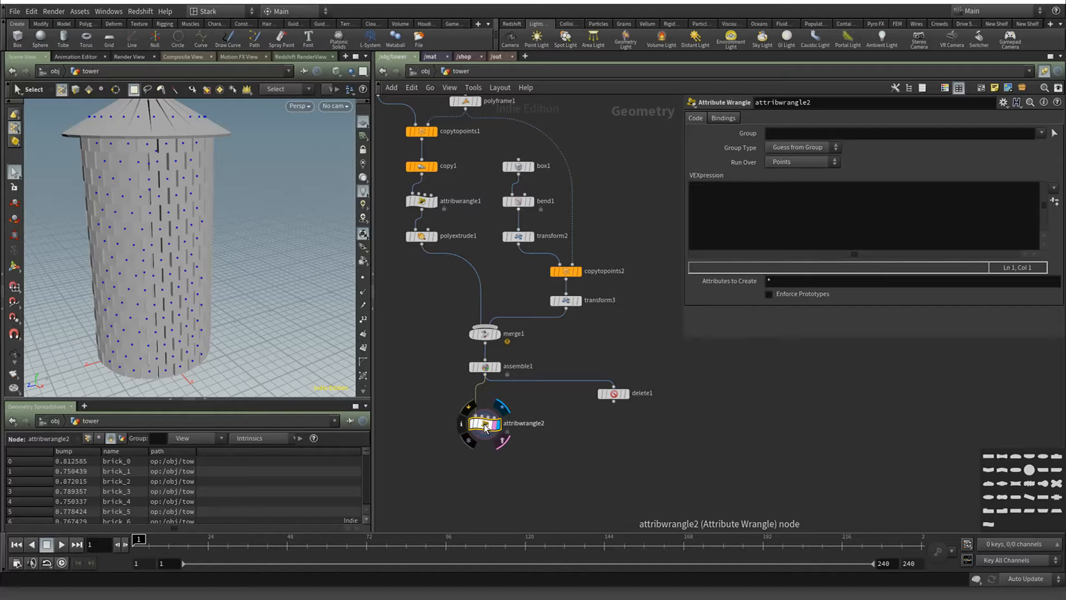
In attribwrangle2's VEXpression, write the height condition if(@P.y > ch("min") && @P.y < ch("max")
{"action": "left_click", "coordinate": [788, 215]}
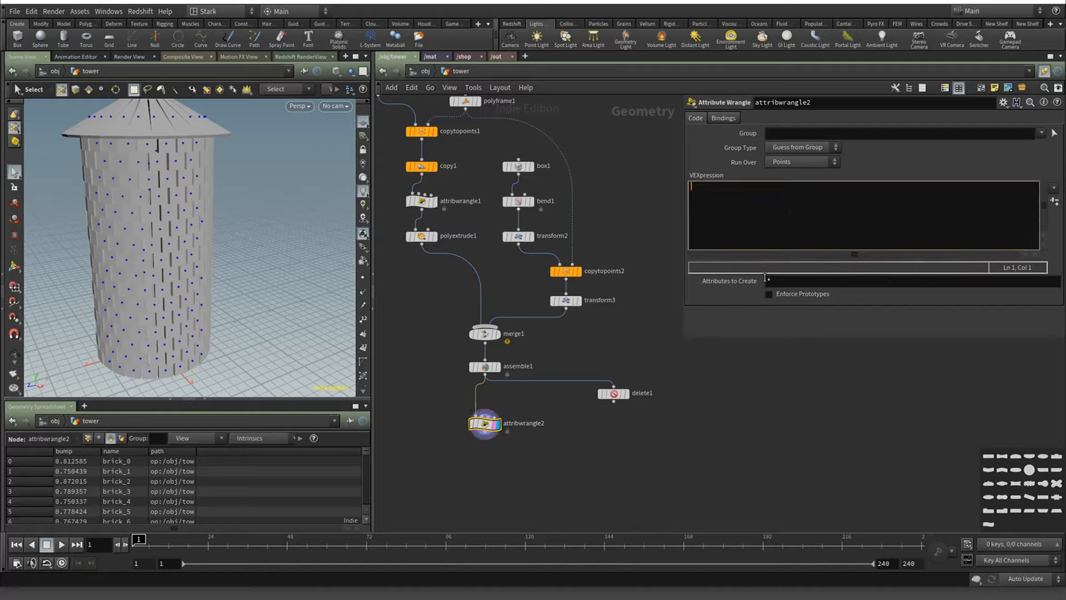
{"action": "type", "text": "if(@P.y > ch"}
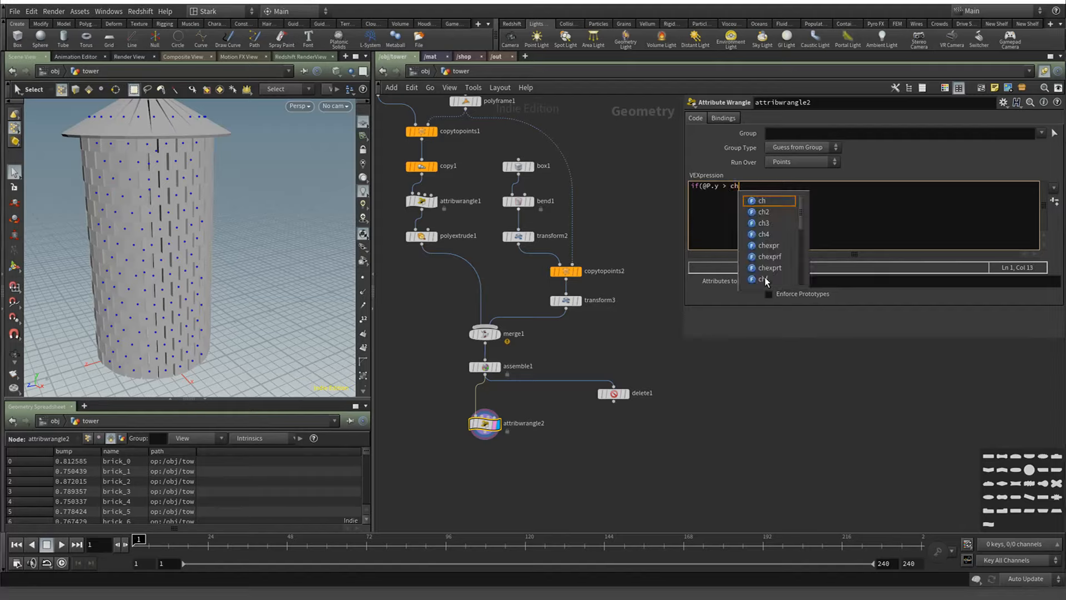
{"action": "type", "text": "i"}
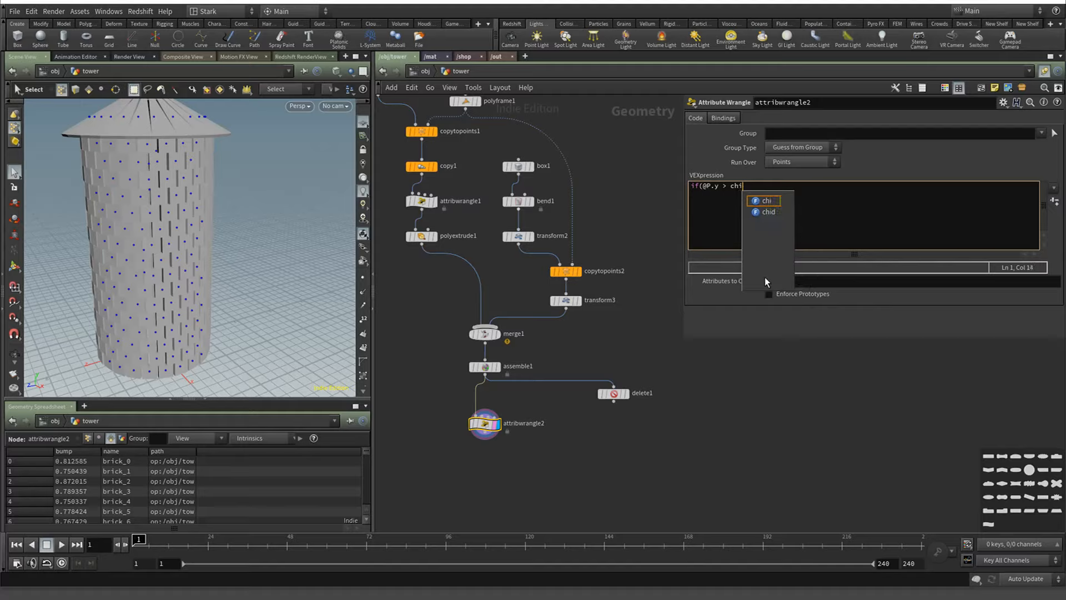
{"action": "key", "text": "BackSpace"}
{"action": "type", "text": "v"}
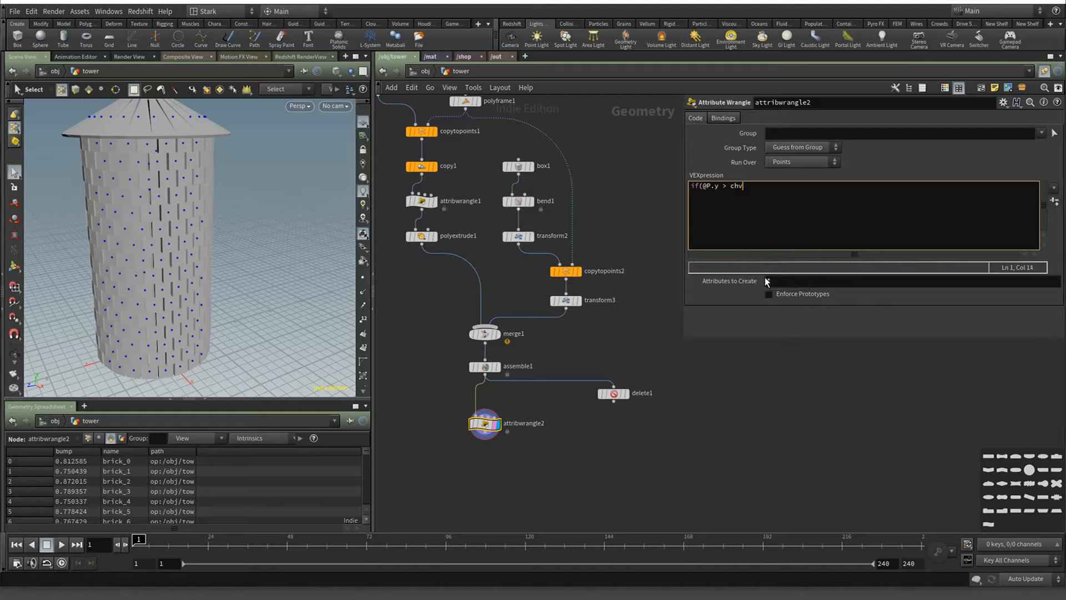
{"action": "key", "text": "BackSpace"}
{"action": "type", "text": "f"}
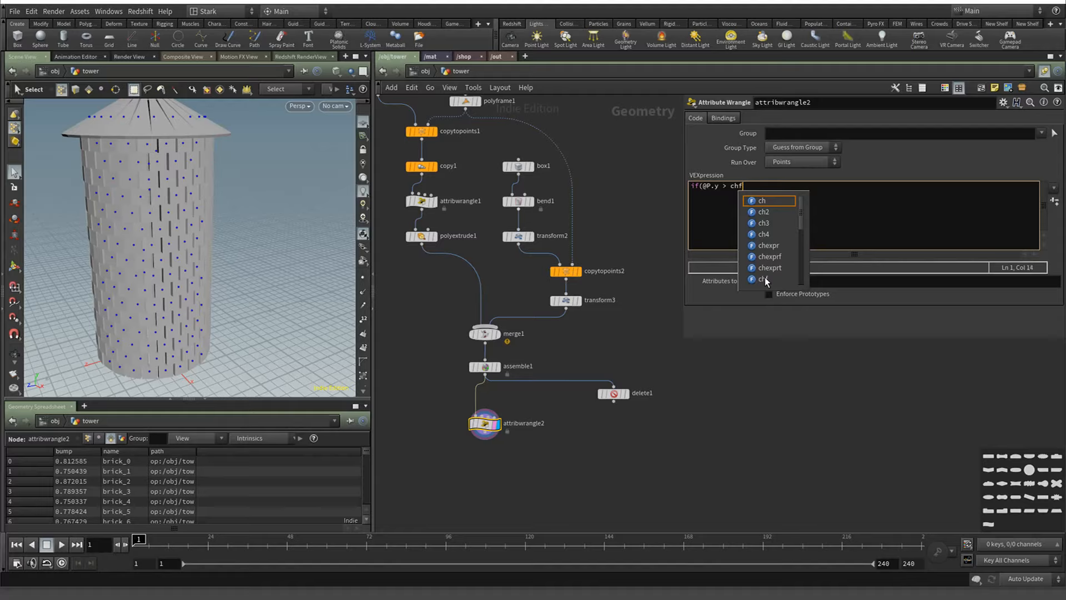
{"action": "key", "text": "BackSpace"}
{"action": "type", "text": "("}
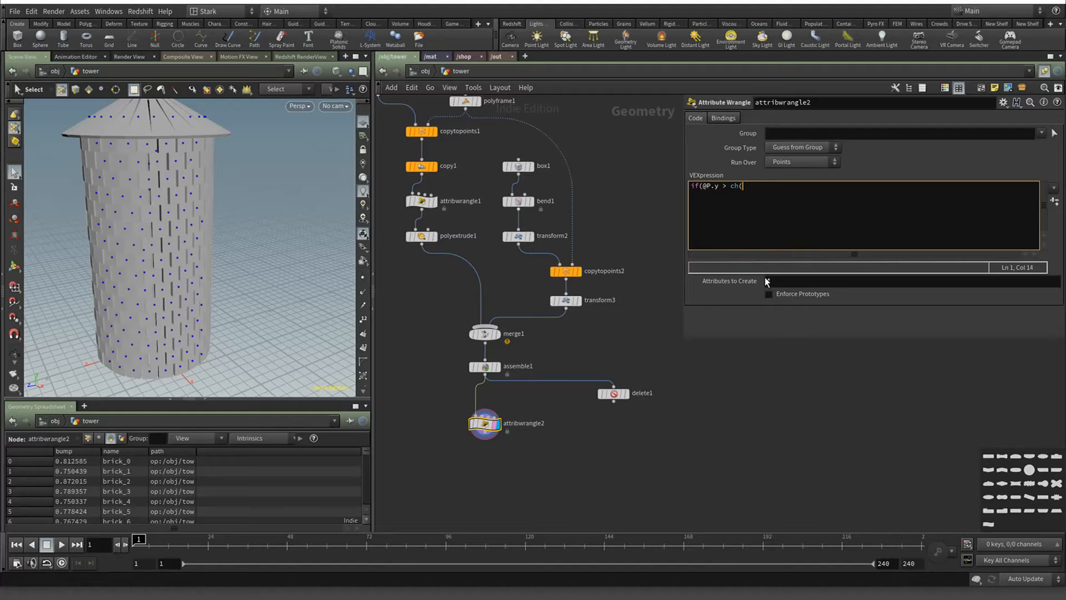
{"action": "type", "text": "\"min\")"}
{"action": "type", "text": "&&"}
{"action": "type", "text": "@P.y < ch"}
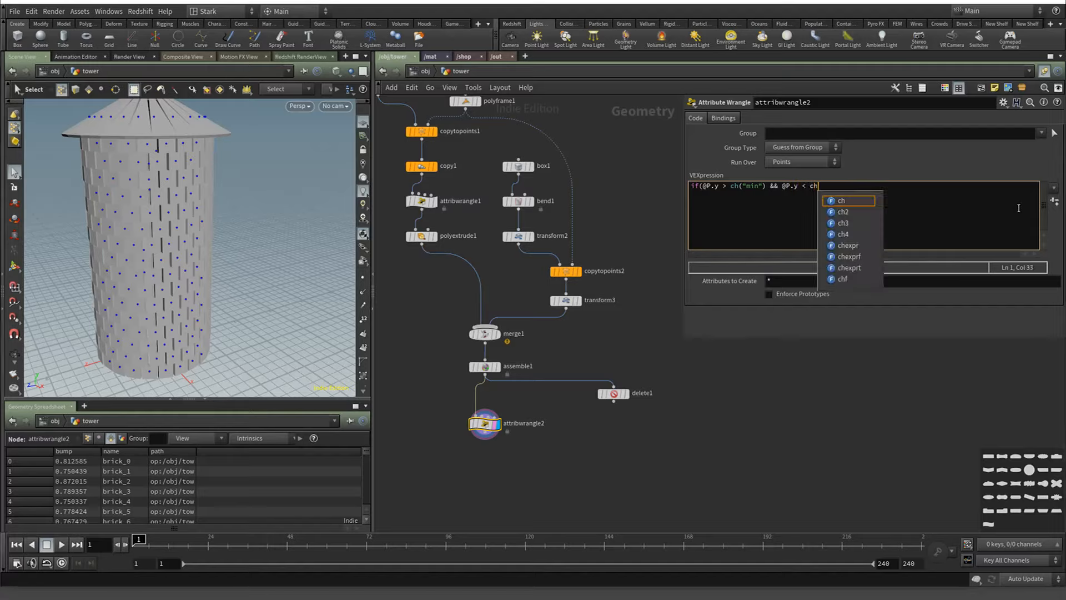
{"action": "type", "text": "(\"max\")"}
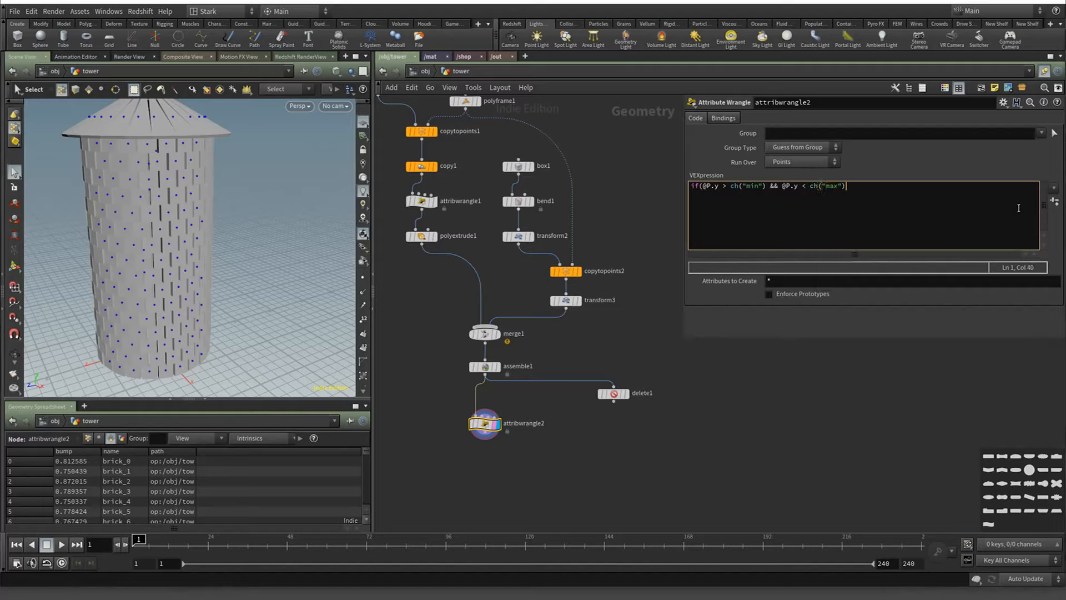
{"action": "type", "text": ")"}
{"action": "type", "text": " remo"}
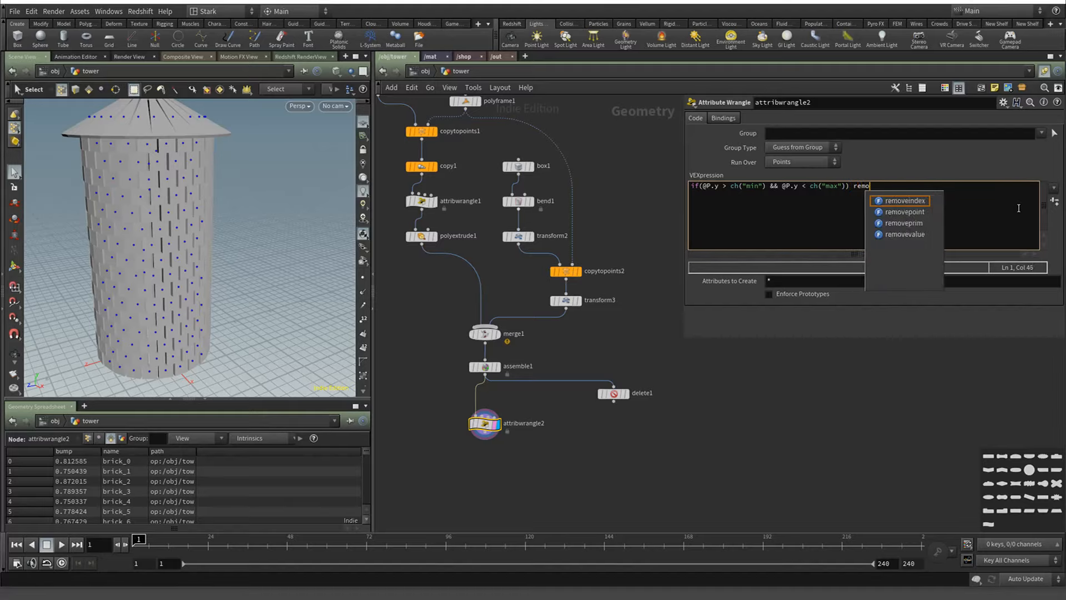
{"action": "type", "text": "vepoint("}
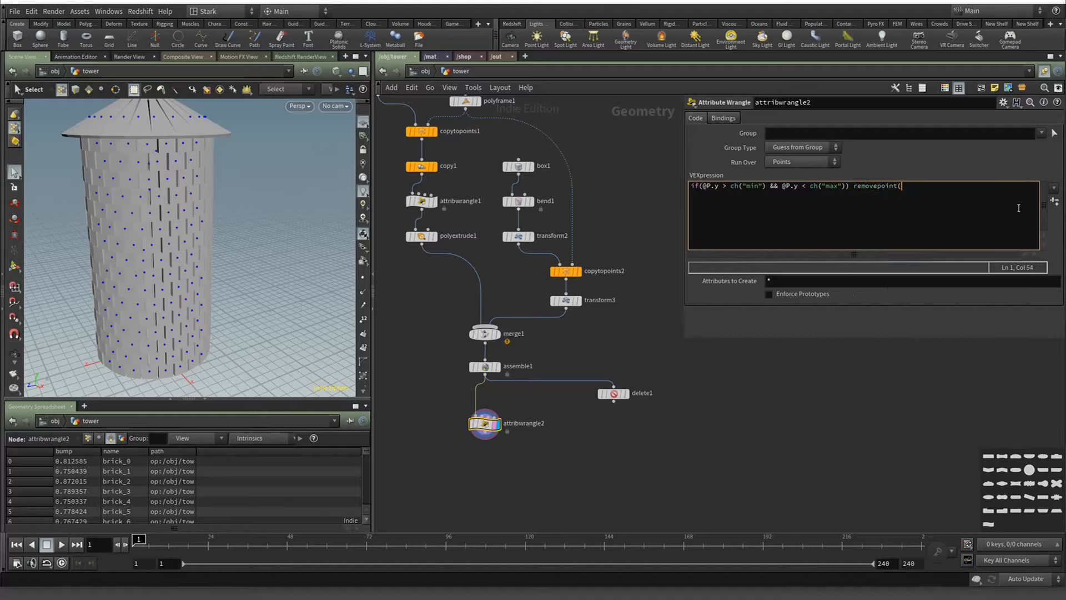
{"action": "type", "text": "0, @ptnu);"}
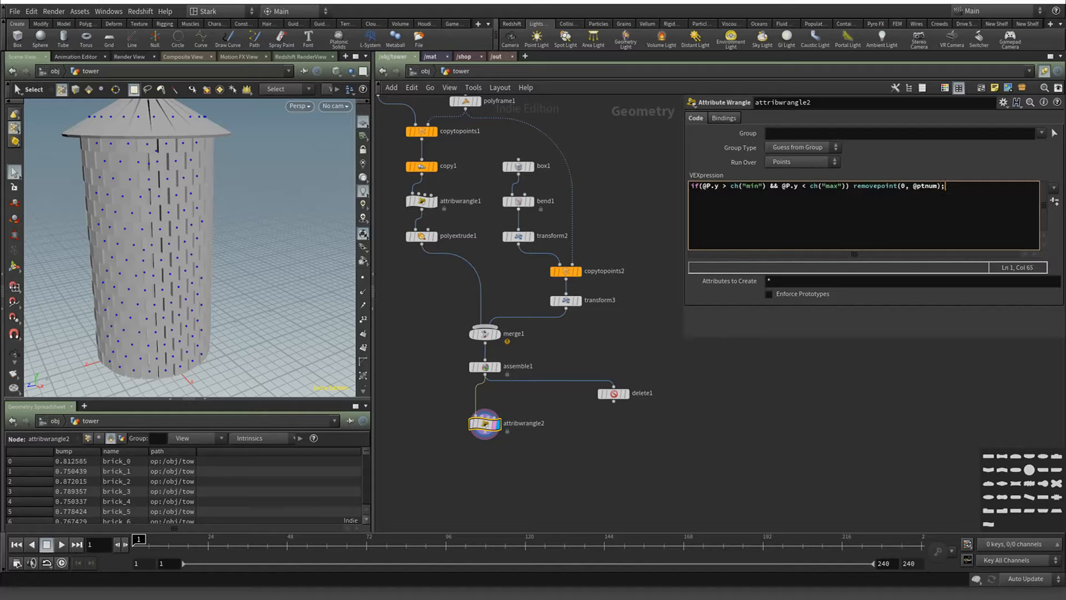
{"action": "left_click", "coordinate": [488, 428]}
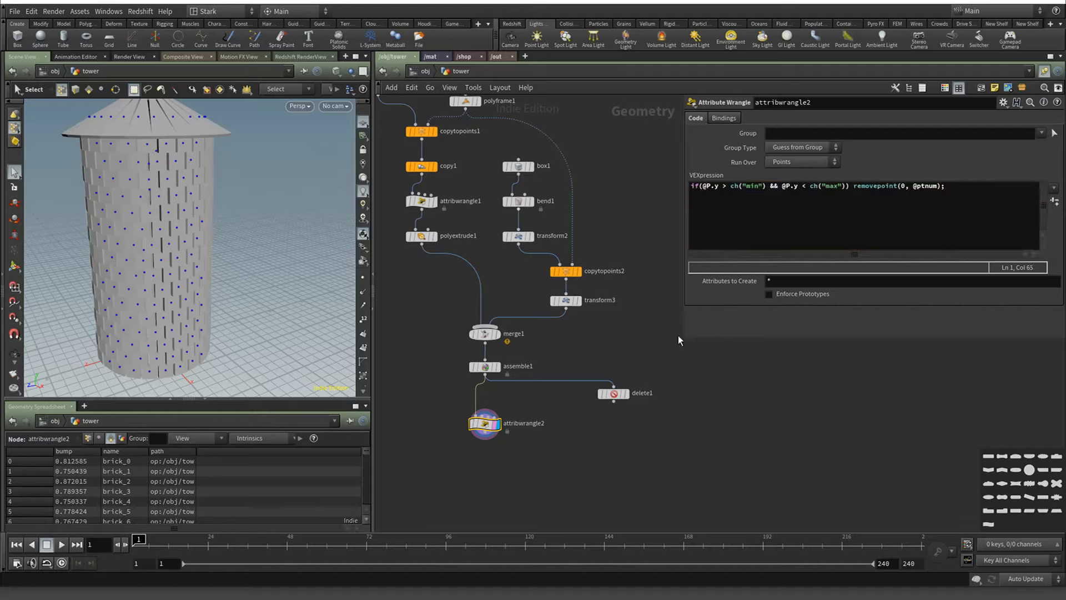
{"action": "left_click", "coordinate": [1054, 203]}
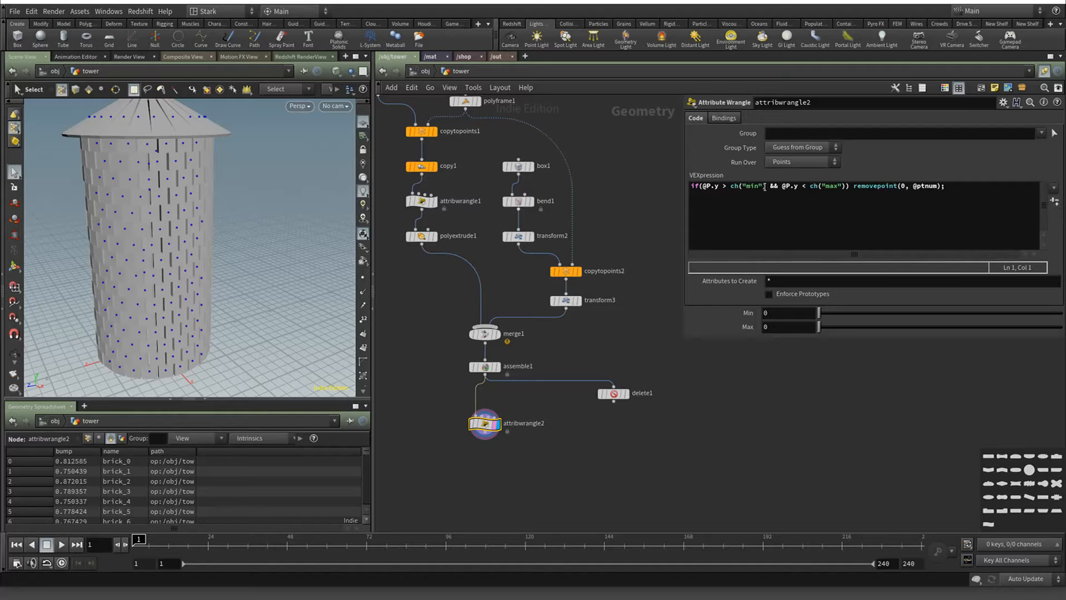
Try out attribwrangle2's height range with Min at 2 and Max at 5
{"action": "left_click_drag", "start_coordinate": [819, 313], "coordinate": [1034, 315]}
{"action": "left_click_drag", "start_coordinate": [901, 313], "coordinate": [875, 317]}
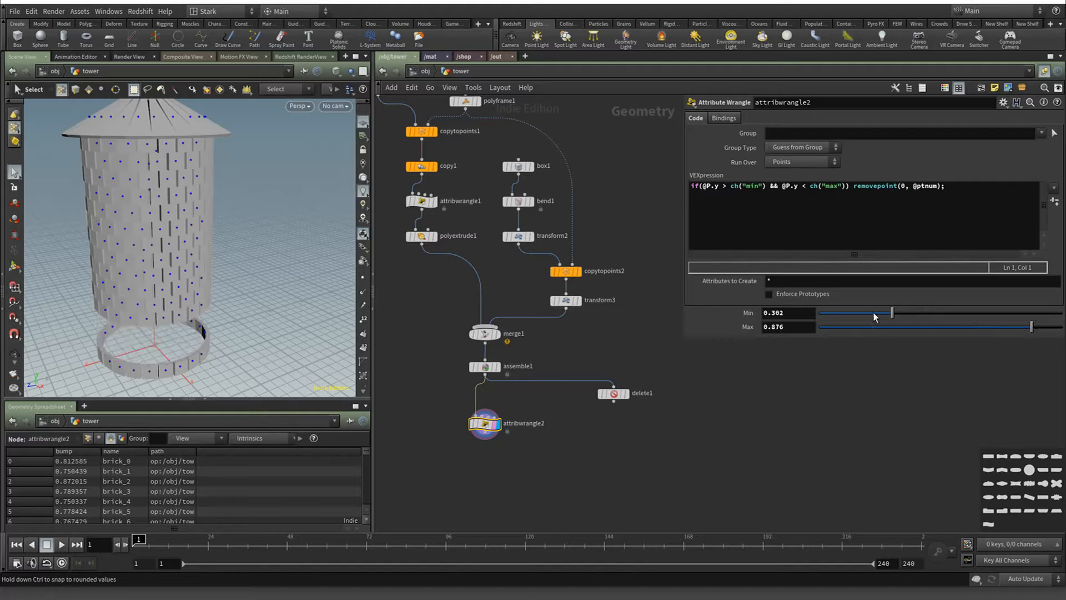
{"action": "mouse_move", "coordinate": [779, 314]}
{"action": "middle_mouse_down"}
{"action": "mouse_move", "coordinate": [829, 306]}
{"action": "mouse_move", "coordinate": [769, 311]}
{"action": "mouse_move", "coordinate": [778, 315]}
{"action": "middle_mouse_up"}
{"action": "left_click", "coordinate": [790, 314]}
{"action": "type", "text": "2"}
{"action": "key", "text": "Return"}
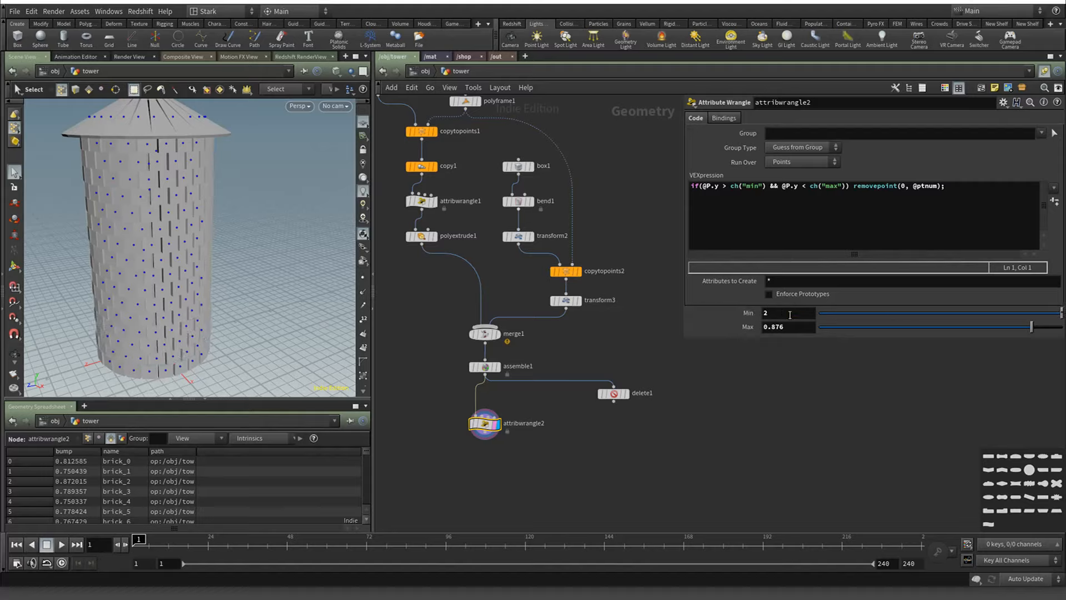
{"action": "type", "text": "5"}
{"action": "key", "text": "Return"}
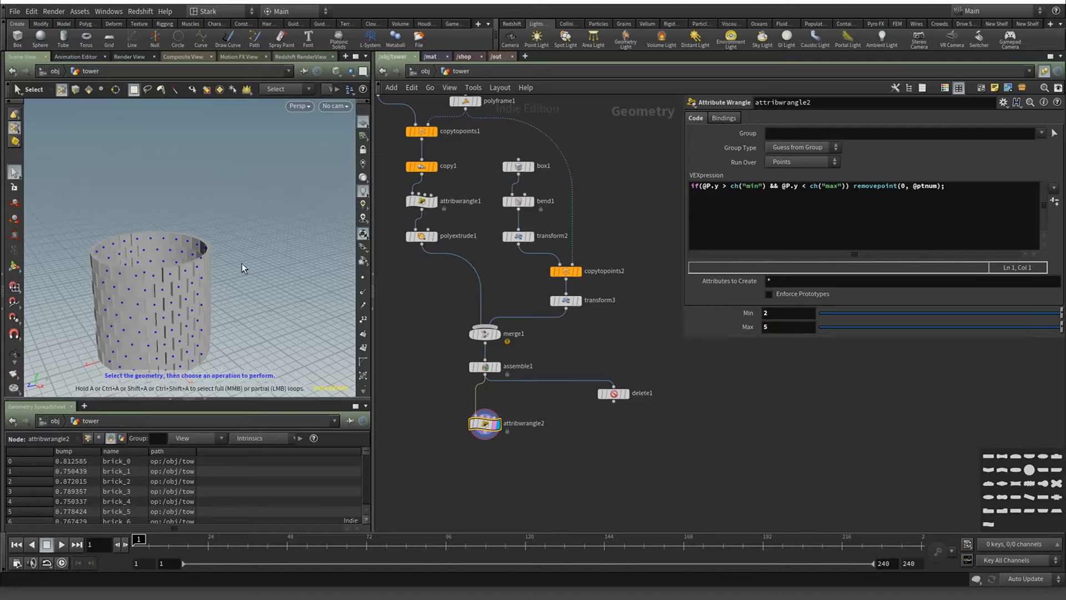
Set attribwrangle2's Min to 2.7 and Max to 3.4 to remove a narrow band of bricks below the roof
{"action": "scroll", "coordinate": [241, 262], "scroll_direction": "down", "scroll_amount": 3}
{"action": "left_click_drag", "start_coordinate": [241, 262], "coordinate": [242, 245]}
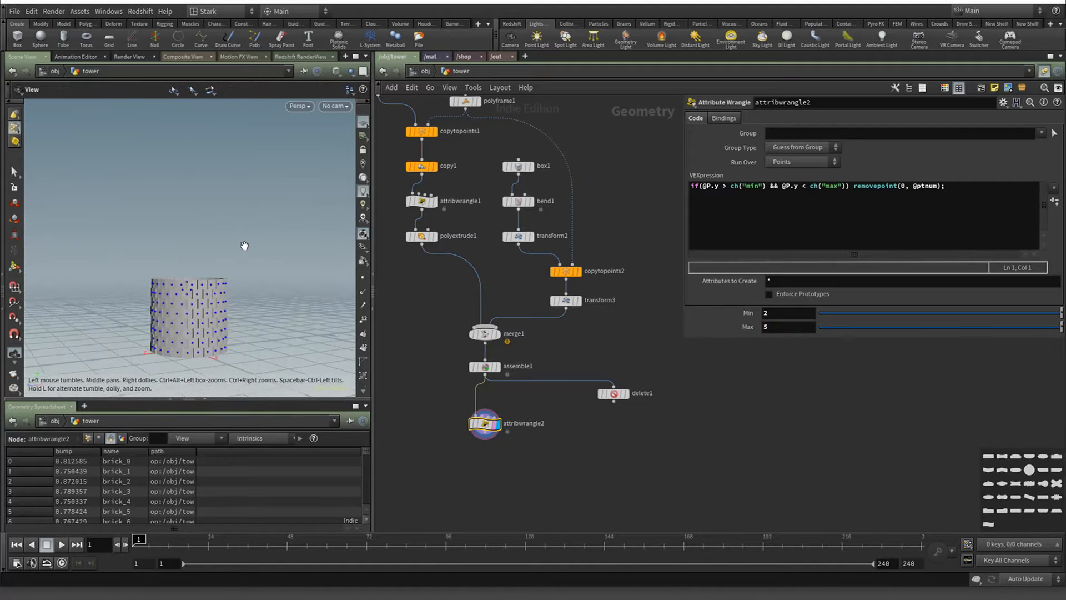
{"action": "middle_click_drag", "start_coordinate": [801, 327], "coordinate": [817, 307]}
{"action": "left_click_drag", "start_coordinate": [291, 239], "coordinate": [243, 252], "text": "alt"}
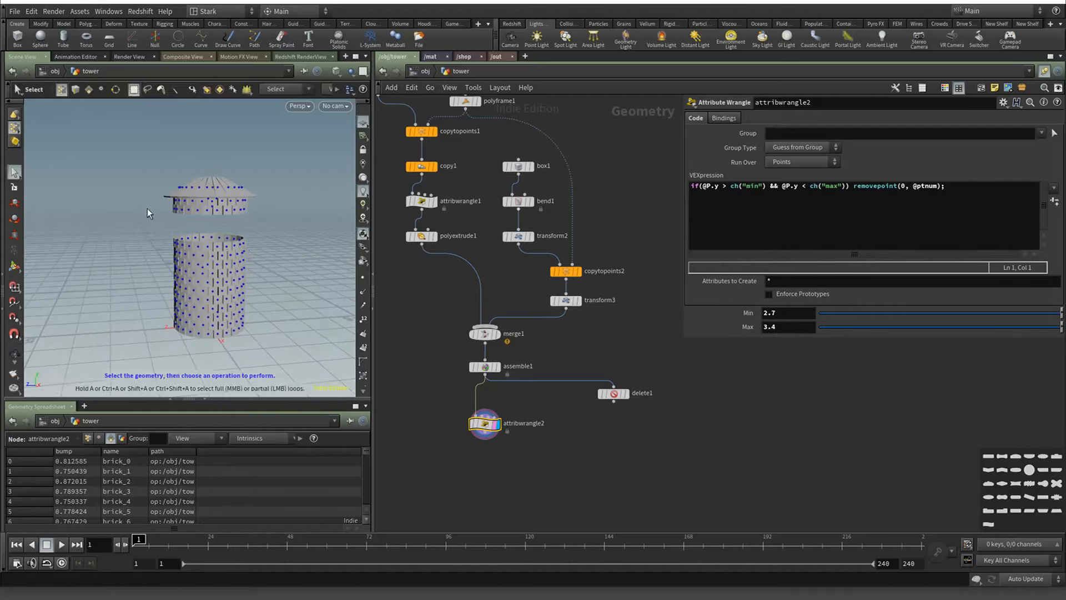
{"action": "left_click_drag", "start_coordinate": [119, 239], "coordinate": [143, 240], "text": "alt"}
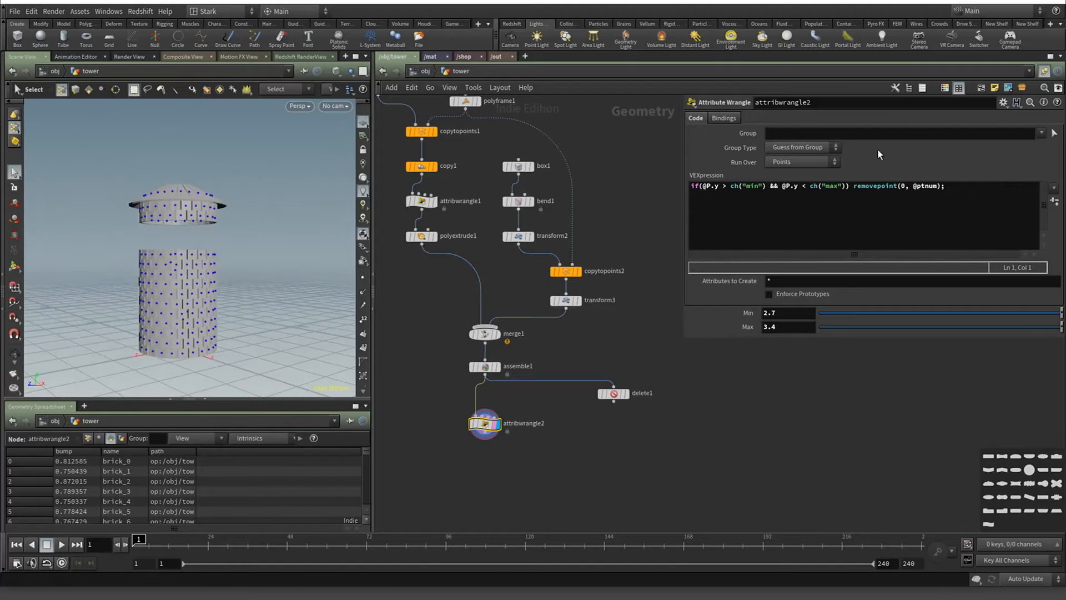
Extend the condition in attribwrangle2 with a lower Z limit, && @P.z > ch("zmin")
{"action": "left_click", "coordinate": [844, 187]}
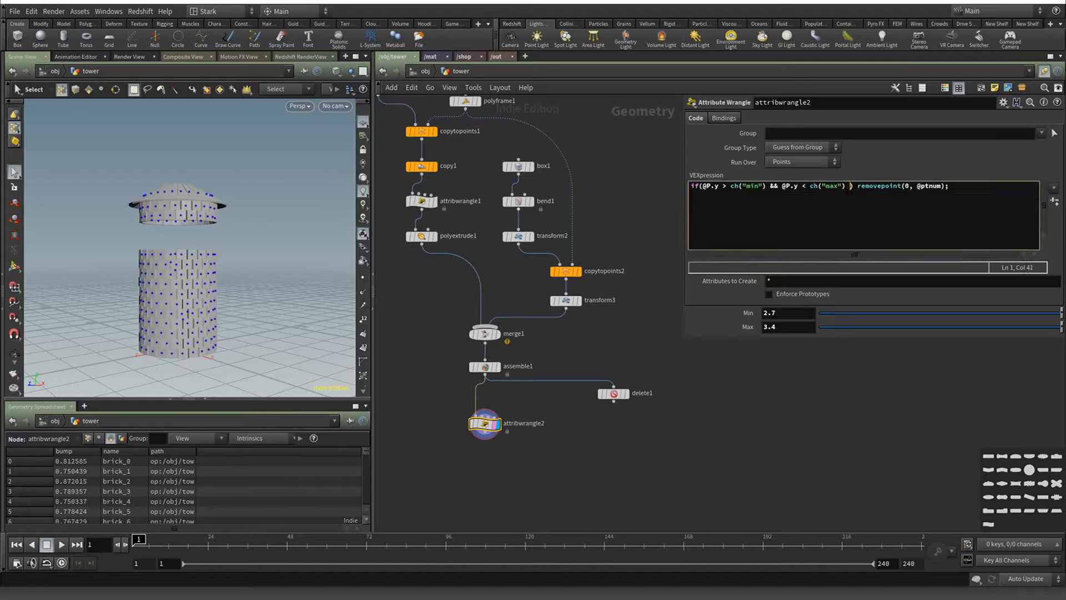
{"action": "type", "text": "&& @P."}
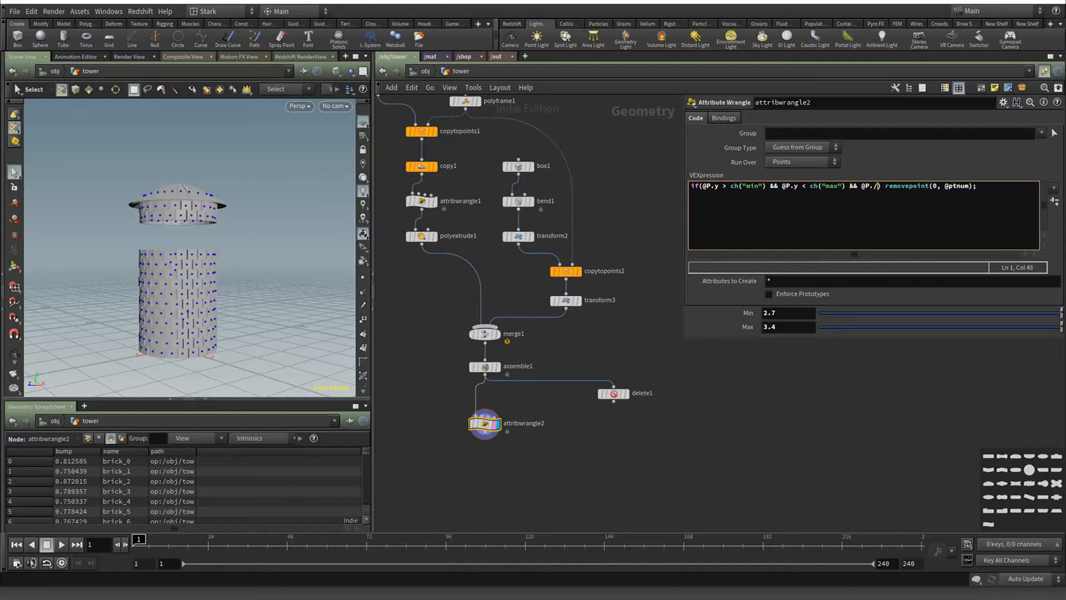
{"action": "type", "text": "z > ch("}
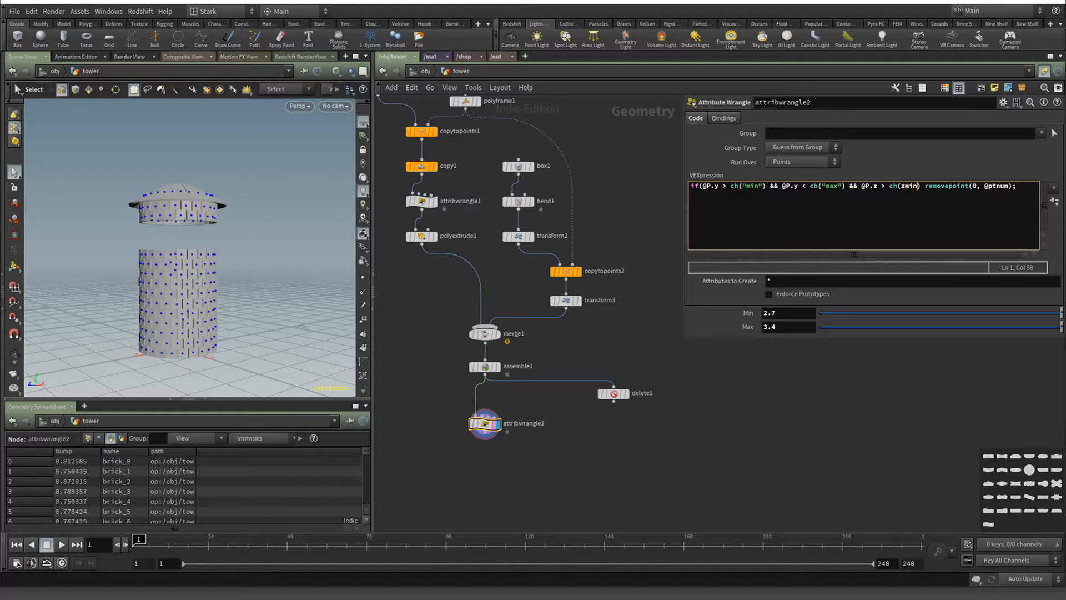
{"action": "type", "text": "\"zmin\")"}
{"action": "key", "text": "BackSpace"}
Add the upper Z limit && @P.z < ch("zmax") after the zmin test in attribwrangle2's condition
{"action": "type", "text": "&&"}
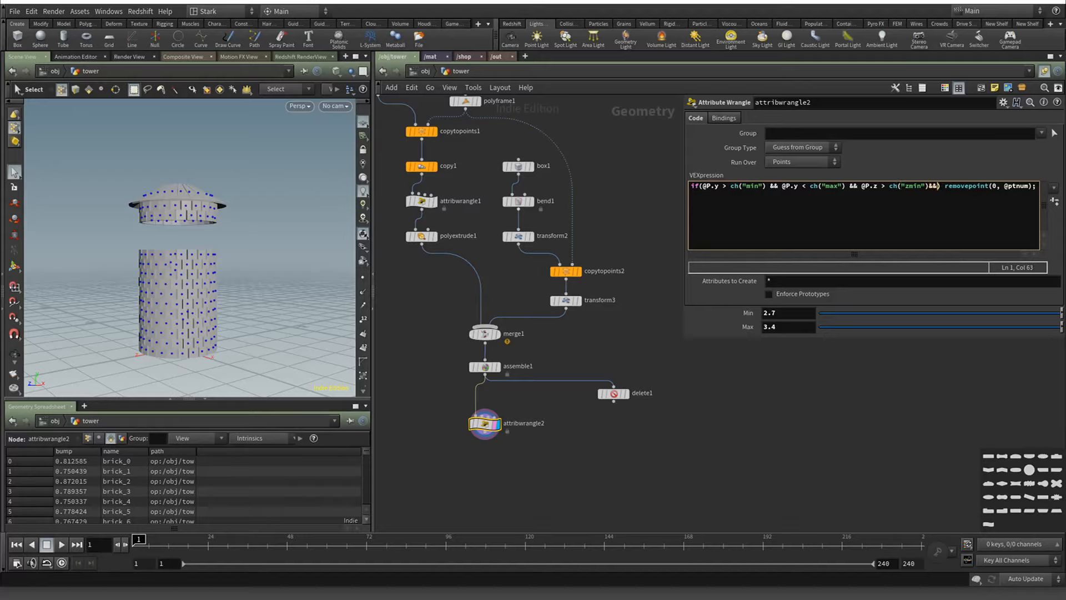
{"action": "key", "text": "BackSpace"}
{"action": "key", "text": "BackSpace"}
{"action": "type", "text": "&& @P.z"}
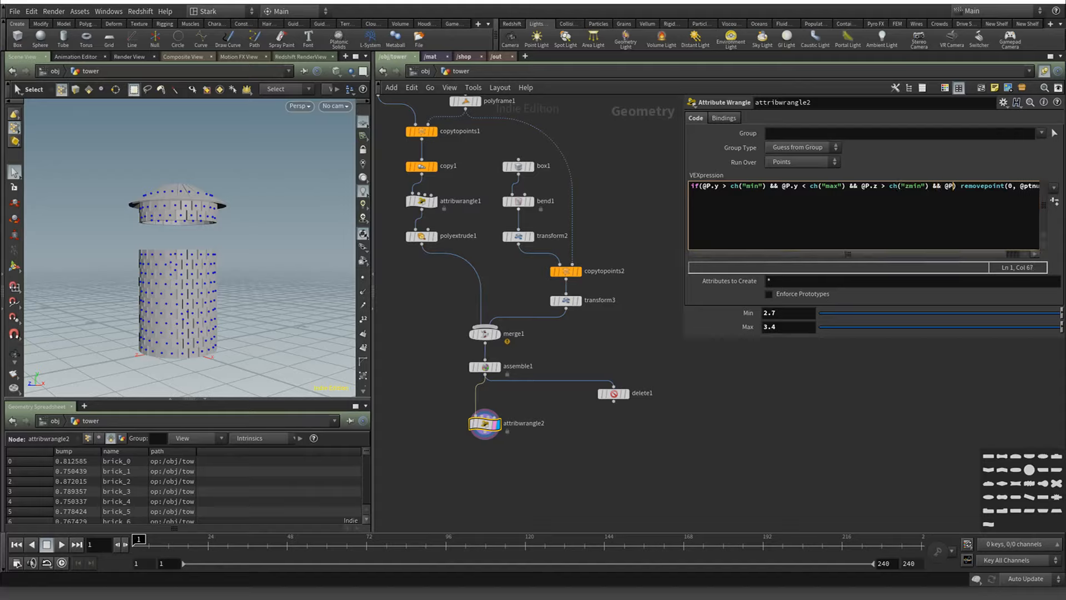
{"action": "type", "text": " < xc"}
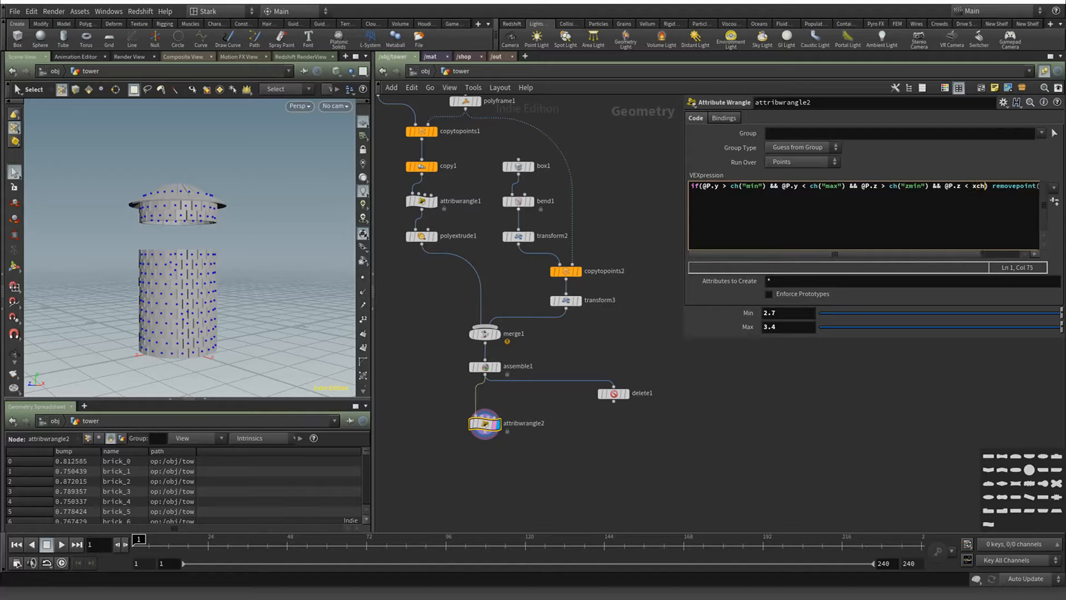
{"action": "type", "text": "h(\"zmax\")"}
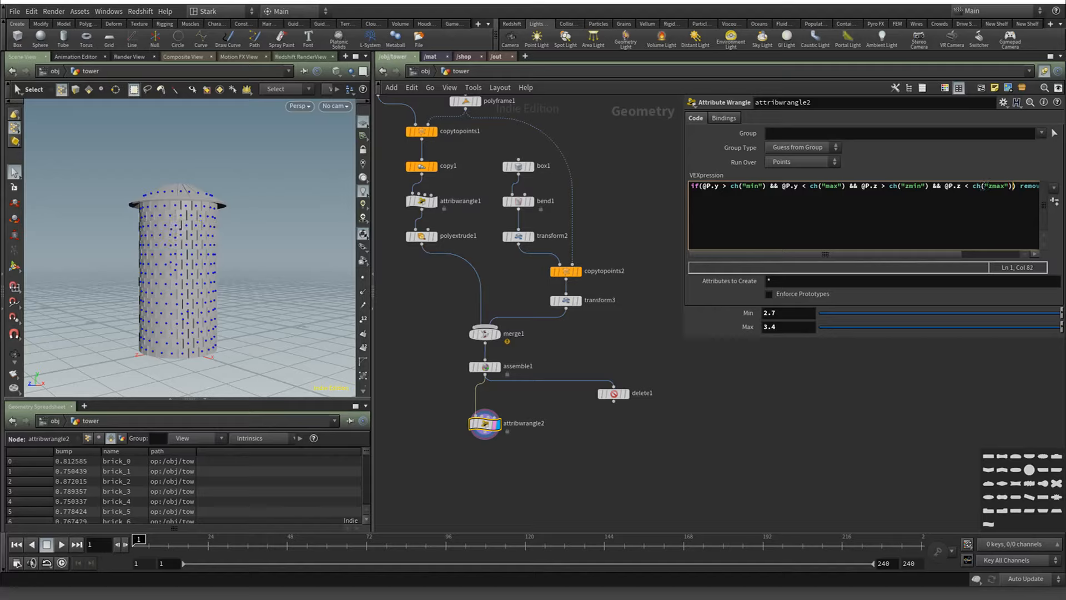
Generate the Zmin and Zmax parameters from the code and set Zmax to 0.859
{"action": "left_click", "coordinate": [702, 336]}
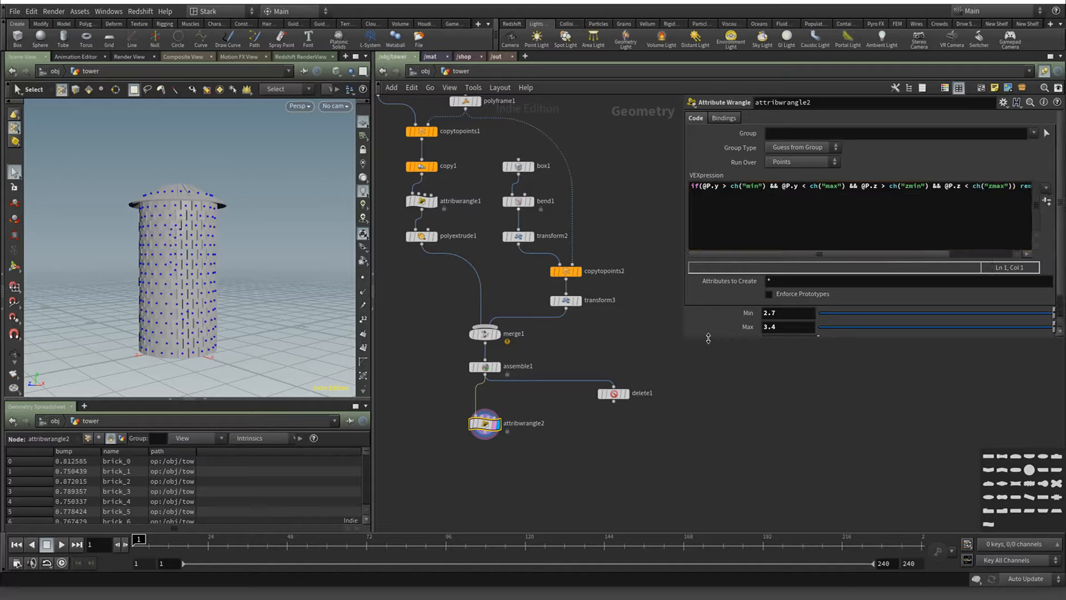
{"action": "left_click_drag", "start_coordinate": [708, 339], "coordinate": [707, 395]}
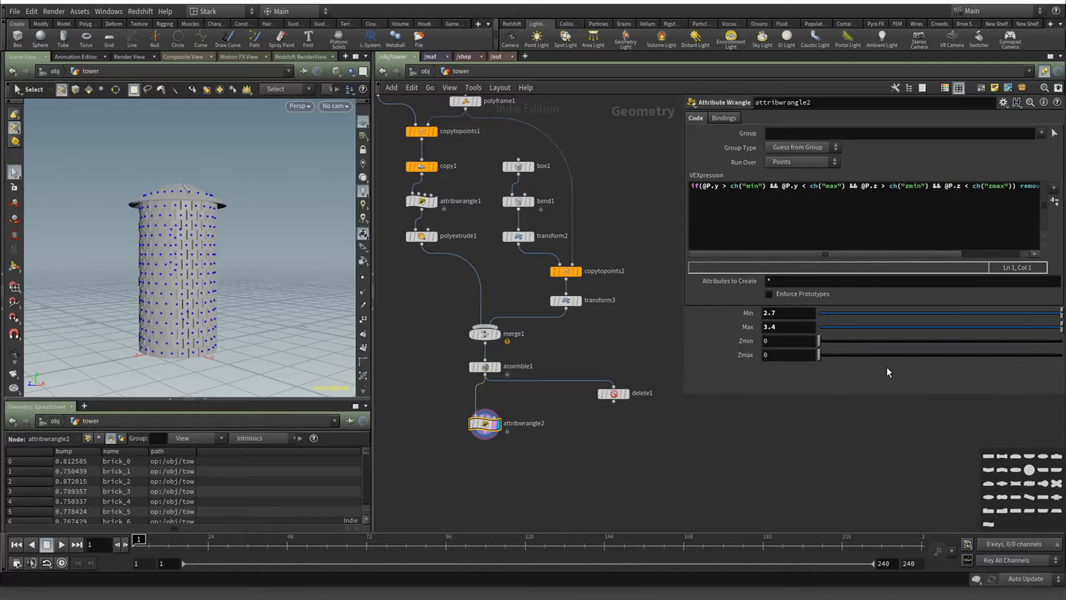
{"action": "left_click_drag", "start_coordinate": [826, 355], "coordinate": [1028, 336]}
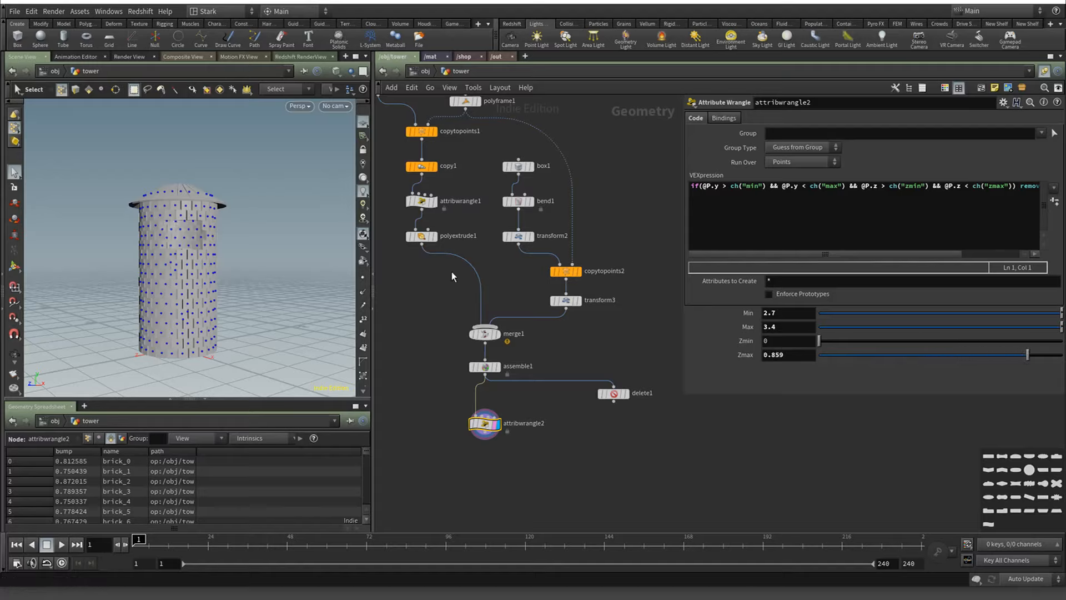
{"action": "left_click_drag", "start_coordinate": [156, 268], "coordinate": [126, 275], "text": "alt"}
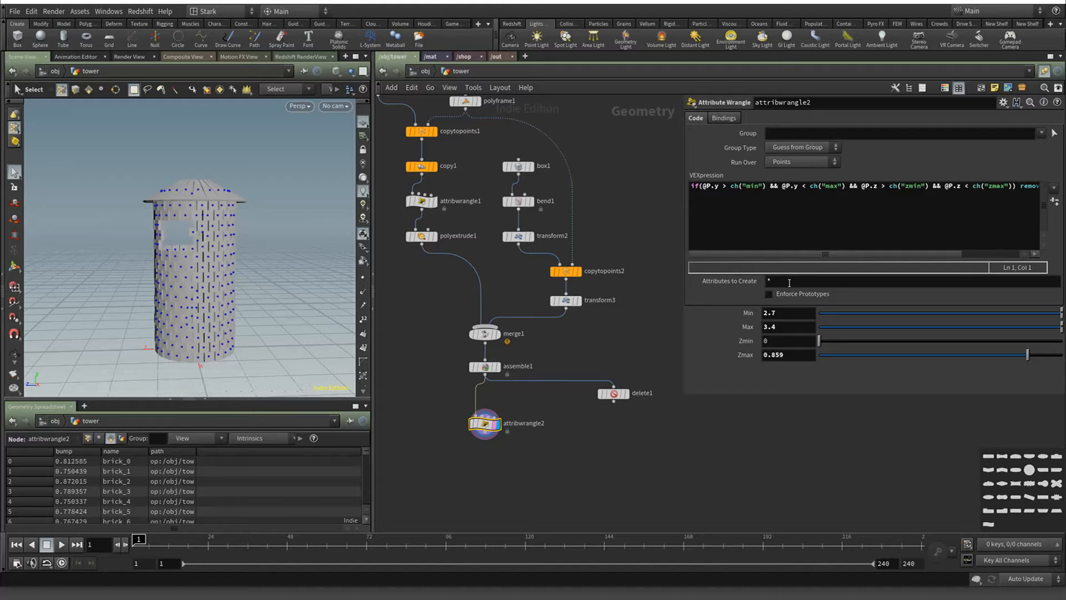
Link Zmin to Zmax with a relative reference, mirrored as ch("zmax")*-1
{"action": "right_click", "coordinate": [795, 358]}
{"action": "left_click", "coordinate": [859, 433]}
{"action": "right_click", "coordinate": [789, 342]}
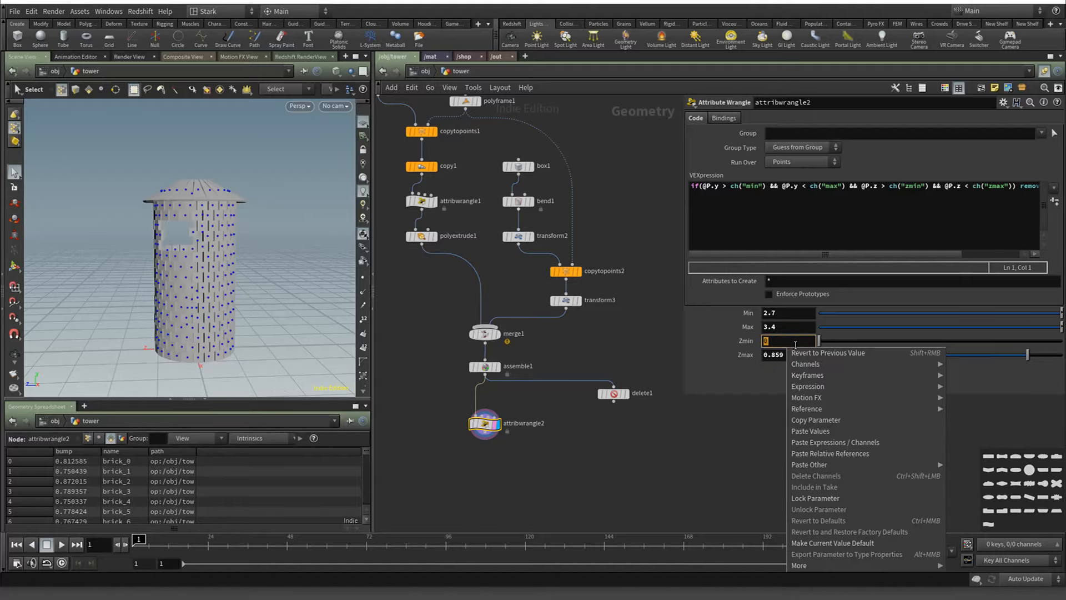
{"action": "left_click", "coordinate": [869, 453]}
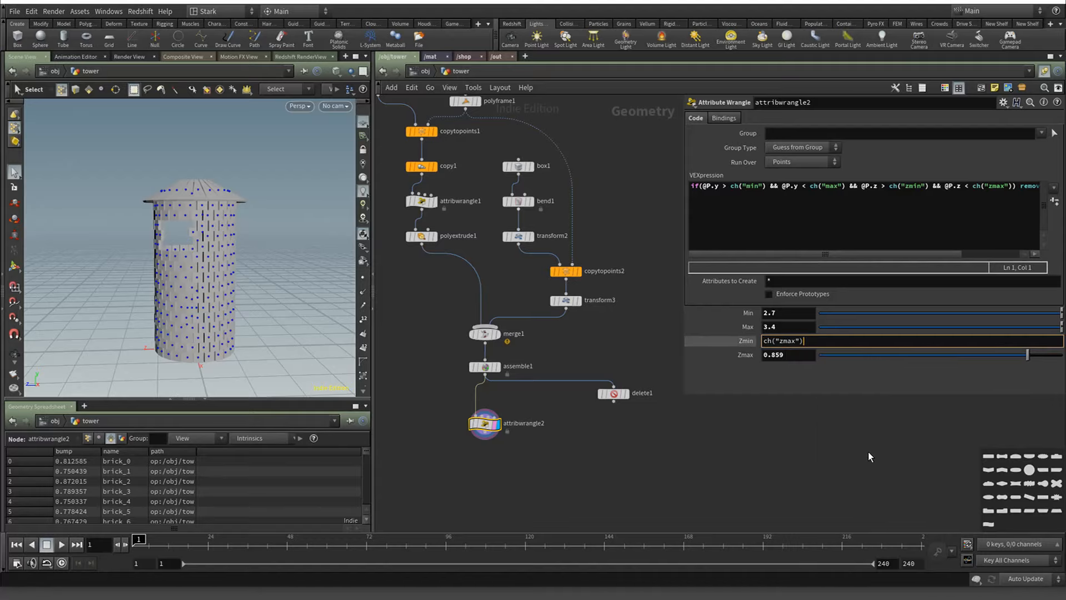
{"action": "type", "text": "*1"}
{"action": "key", "text": "Return"}
{"action": "left_click", "coordinate": [826, 341]}
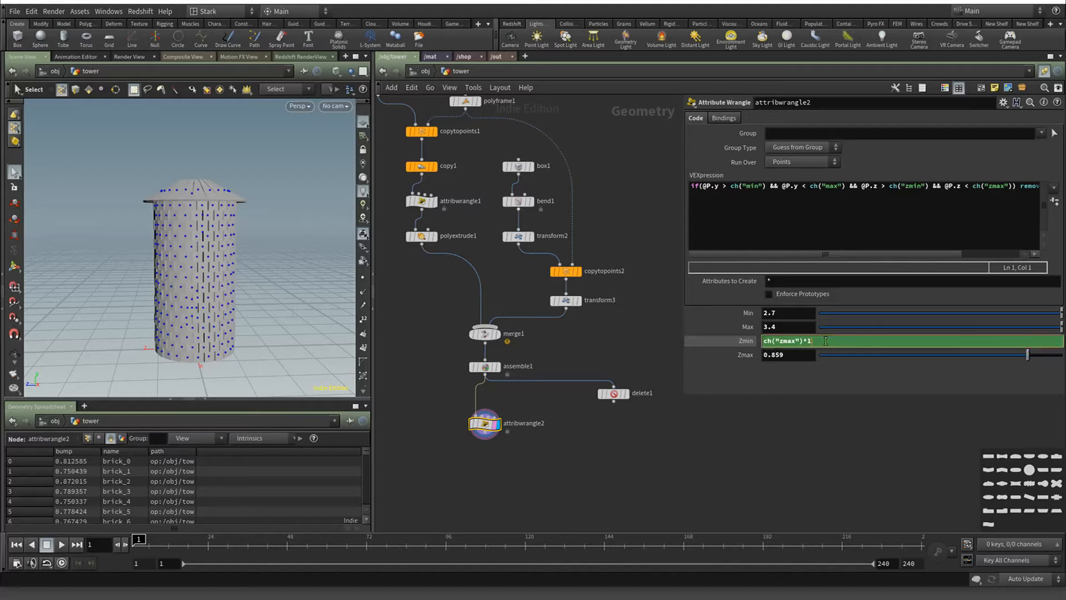
{"action": "key", "text": "Return"}
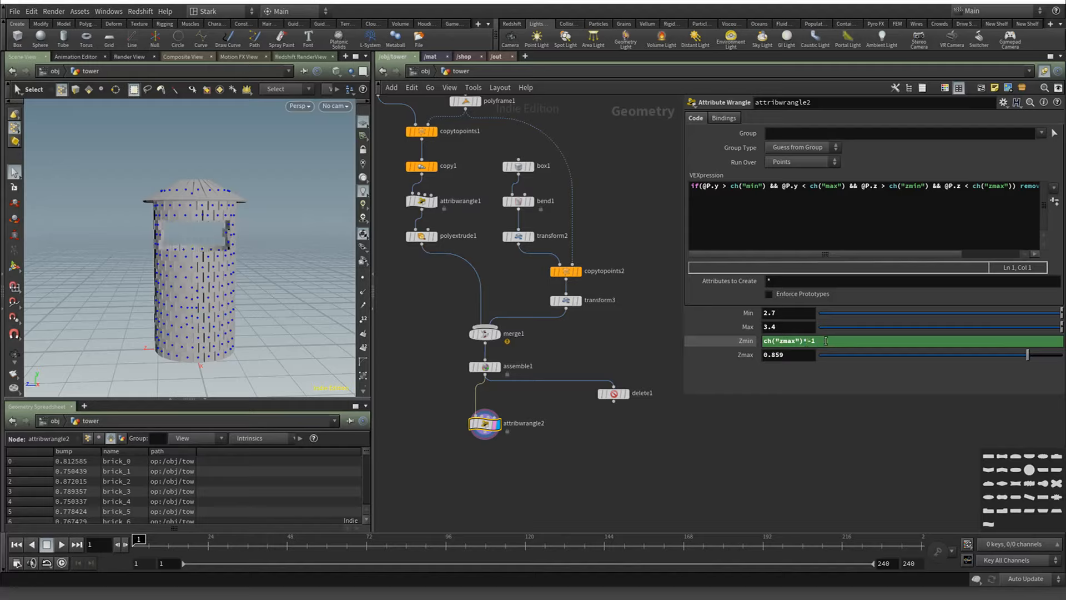
Narrow the opening by setting Zmax to 0.447 and inspect the tower from above
{"action": "left_click", "coordinate": [969, 359]}
{"action": "left_click_drag", "start_coordinate": [969, 360], "coordinate": [927, 358]}
{"action": "left_click_drag", "start_coordinate": [88, 238], "coordinate": [145, 247], "text": "alt"}
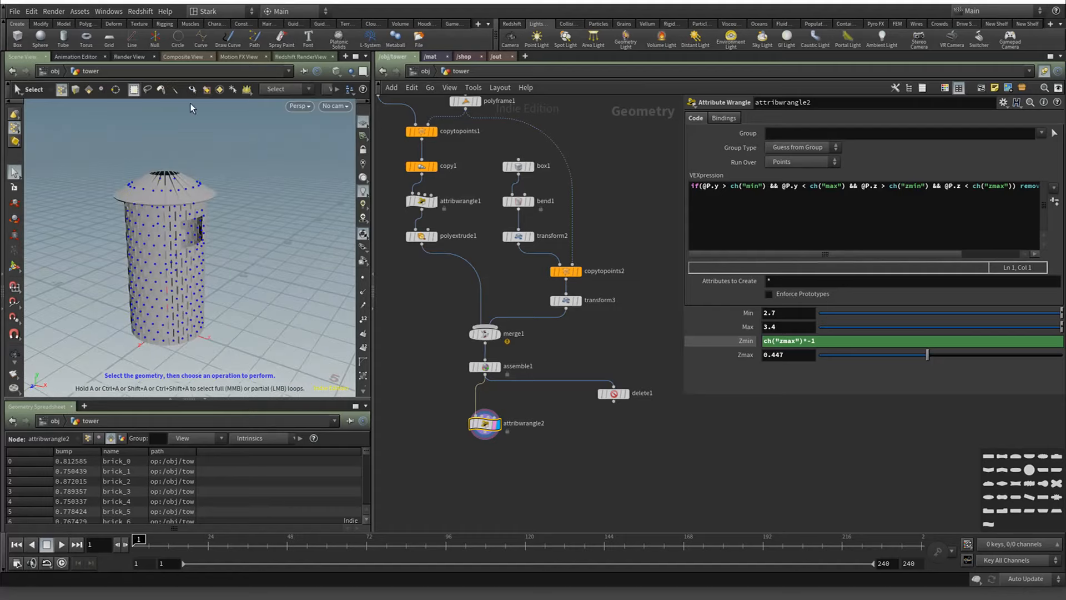
Try a different Total Number of copies on copy1 to test how the procedural tower and window respond
{"action": "key", "text": "Escape"}
{"action": "left_click_drag", "start_coordinate": [279, 242], "coordinate": [267, 229]}
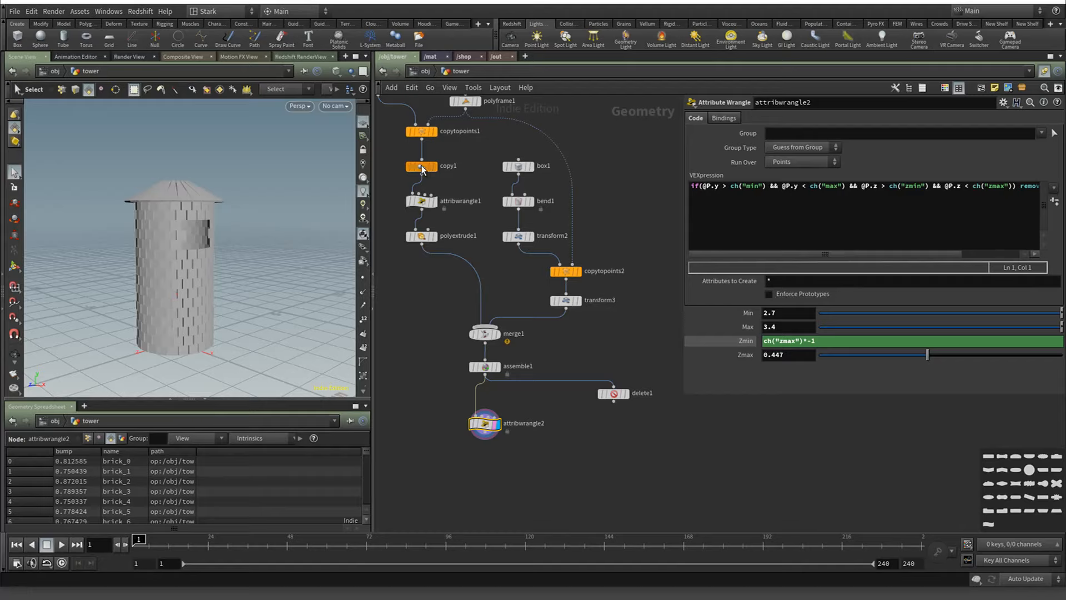
{"action": "middle_click_drag", "start_coordinate": [392, 140], "coordinate": [411, 183]}
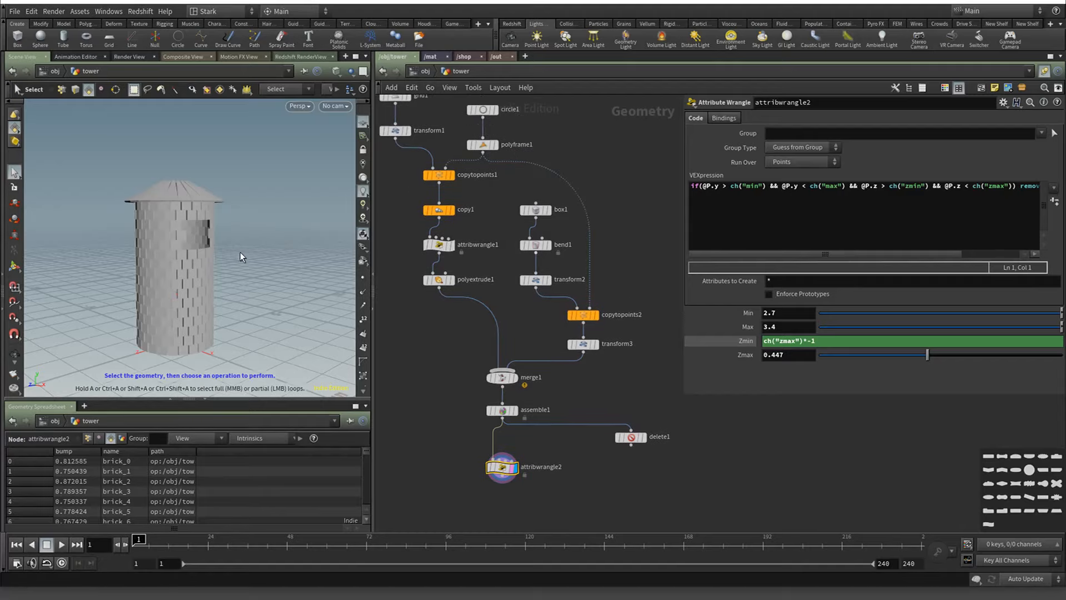
{"action": "scroll", "coordinate": [248, 248], "scroll_direction": "down", "scroll_amount": 3}
{"action": "middle_click_drag", "start_coordinate": [443, 108], "coordinate": [452, 178]}
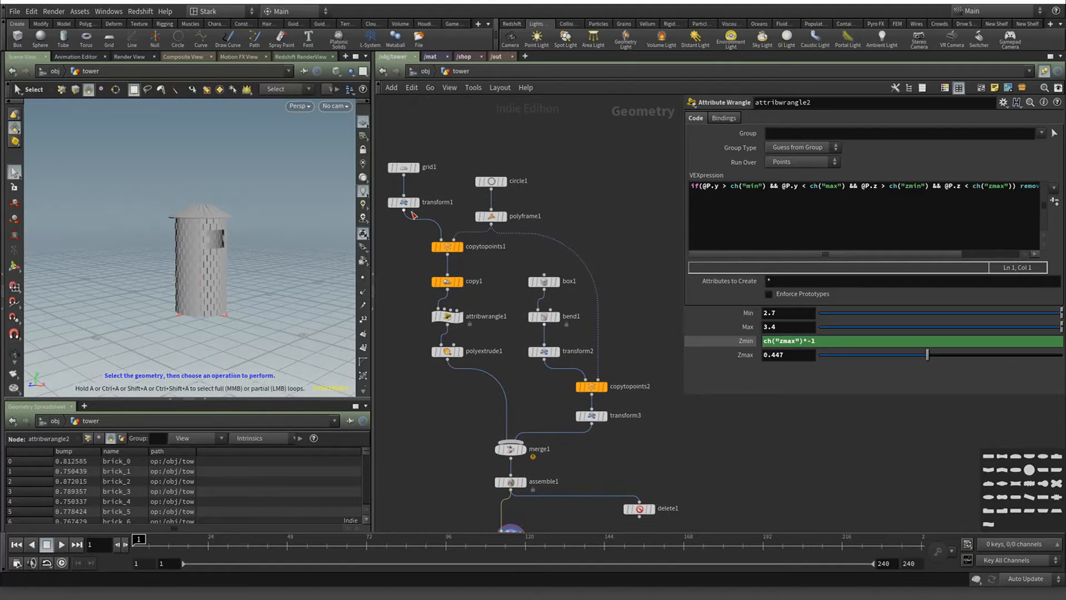
{"action": "left_click", "coordinate": [404, 202]}
{"action": "left_click", "coordinate": [458, 282]}
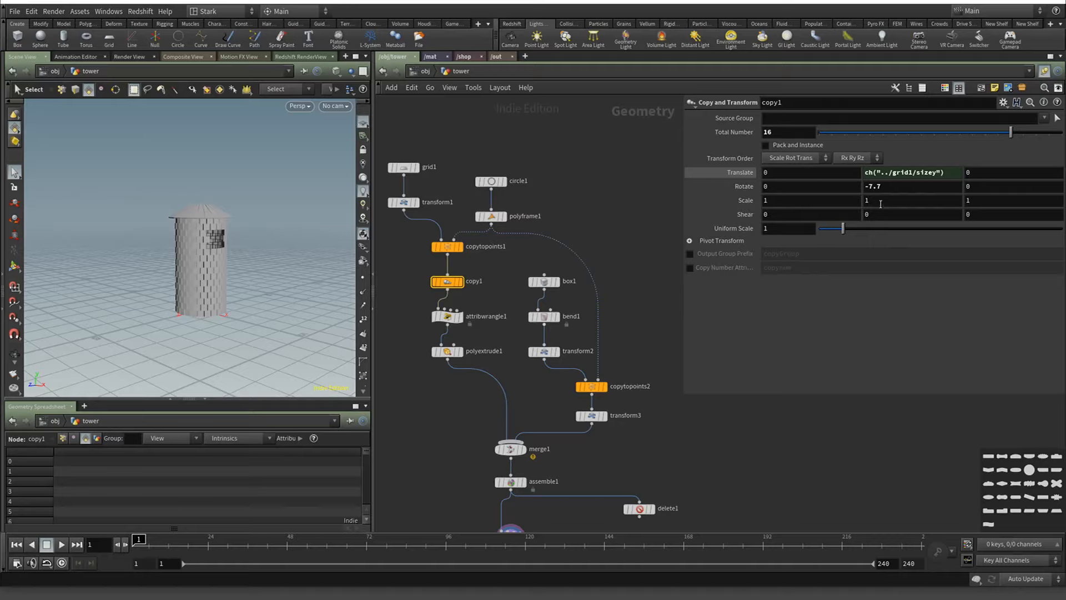
{"action": "middle_click_drag", "start_coordinate": [777, 133], "coordinate": [802, 132]}
Move attribwrangle2 closer to assemble1, and wire a new DOP Network node below it to its output
{"action": "middle_click_drag", "start_coordinate": [592, 213], "coordinate": [569, 143]}
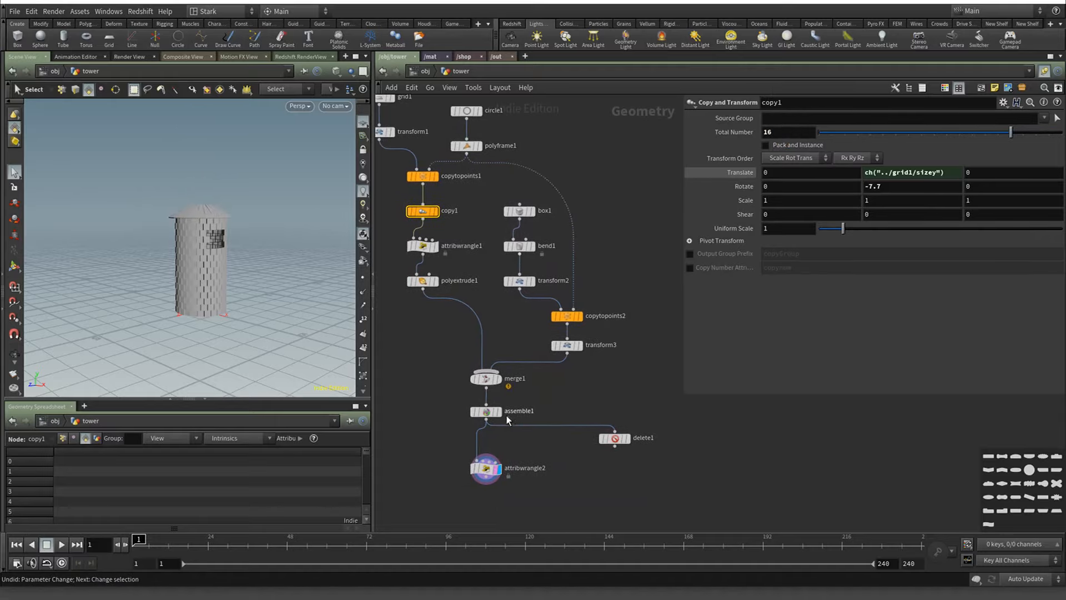
{"action": "left_click_drag", "start_coordinate": [486, 474], "coordinate": [486, 455]}
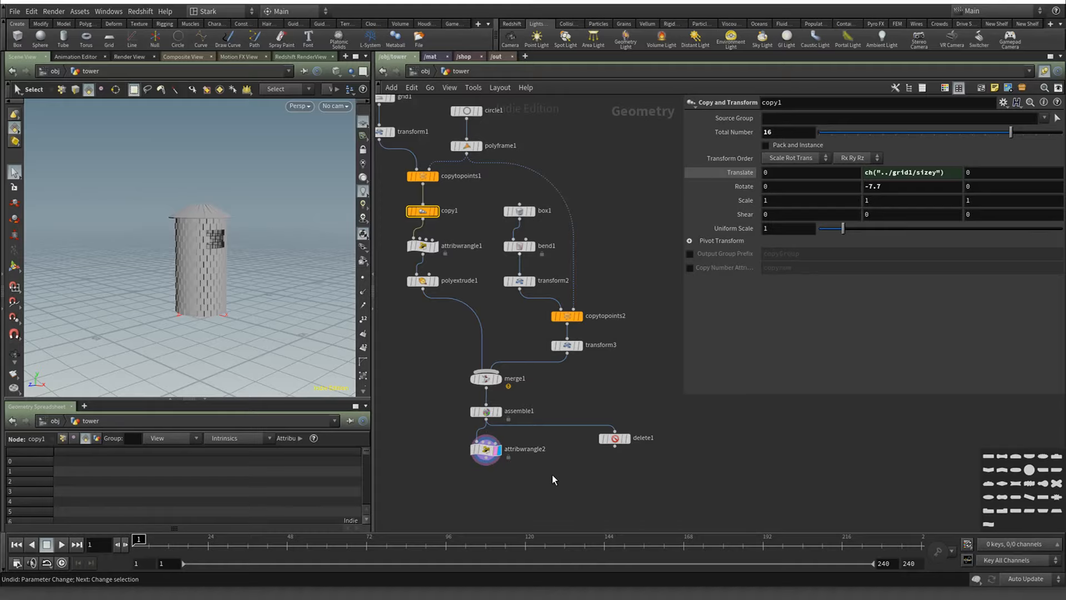
{"action": "middle_click_drag", "start_coordinate": [555, 478], "coordinate": [560, 351]}
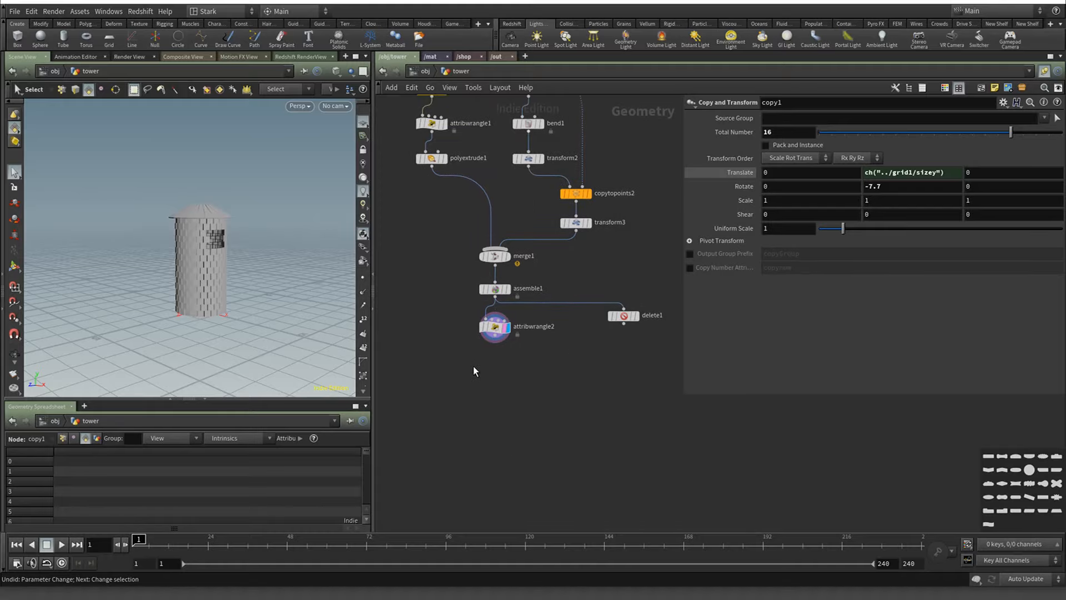
{"action": "key", "text": "Tab"}
{"action": "type", "text": "dop"}
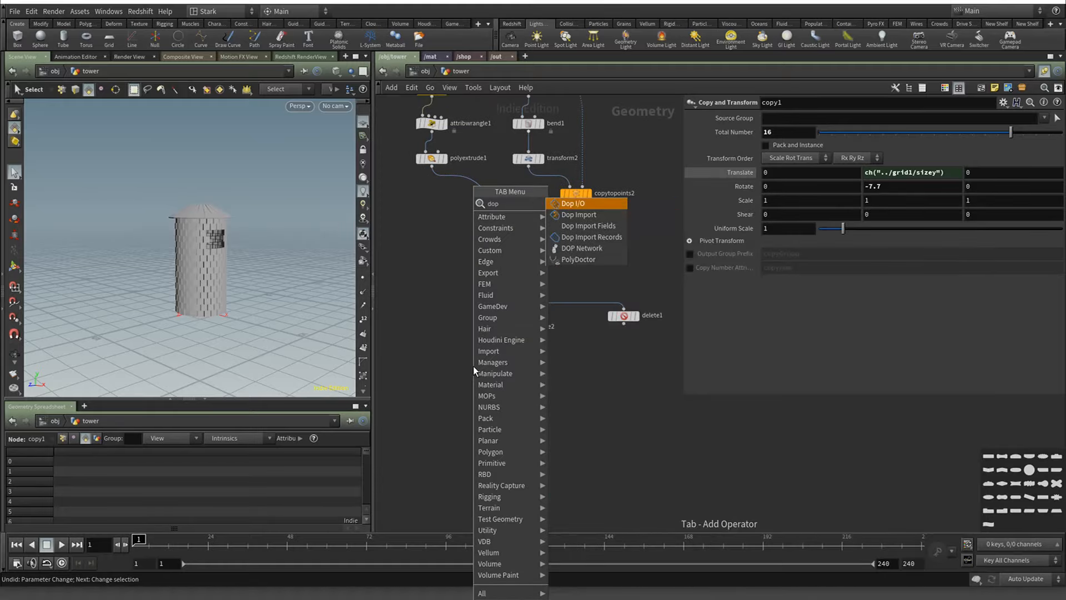
{"action": "key", "text": "Down"}
{"action": "key", "text": "Down"}
{"action": "key", "text": "Down"}
{"action": "key", "text": "Down"}
{"action": "key", "text": "Return"}
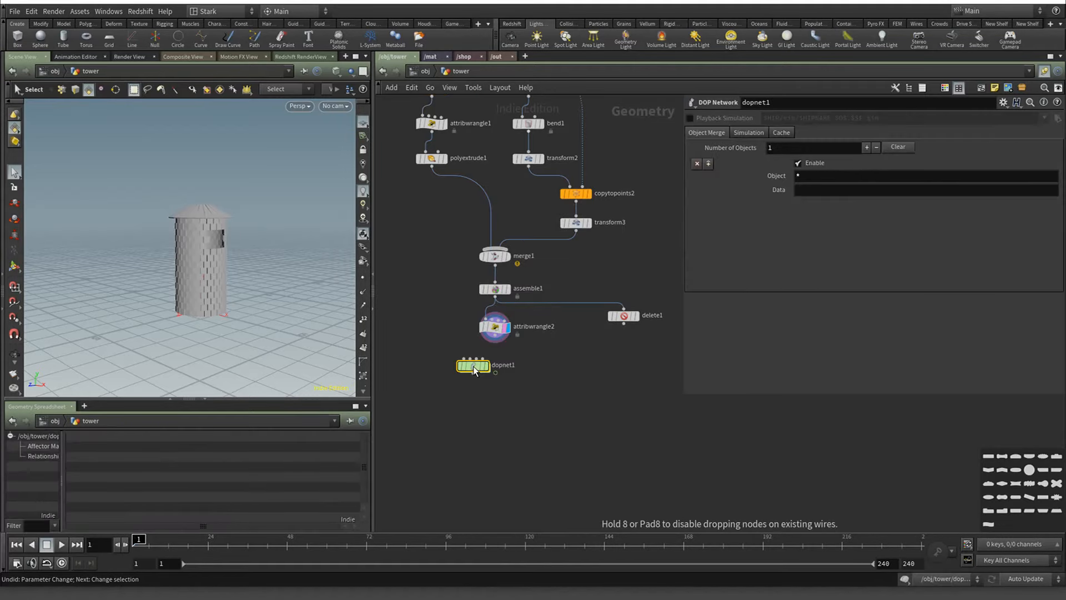
{"action": "left_click", "coordinate": [501, 369]}
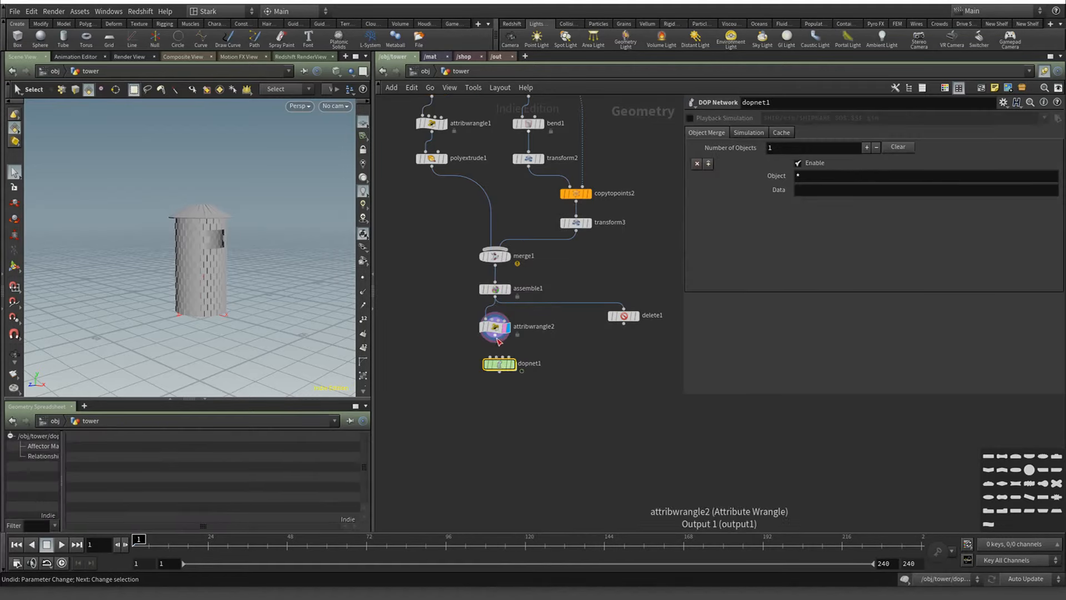
{"action": "left_click_drag", "start_coordinate": [495, 337], "coordinate": [495, 411]}
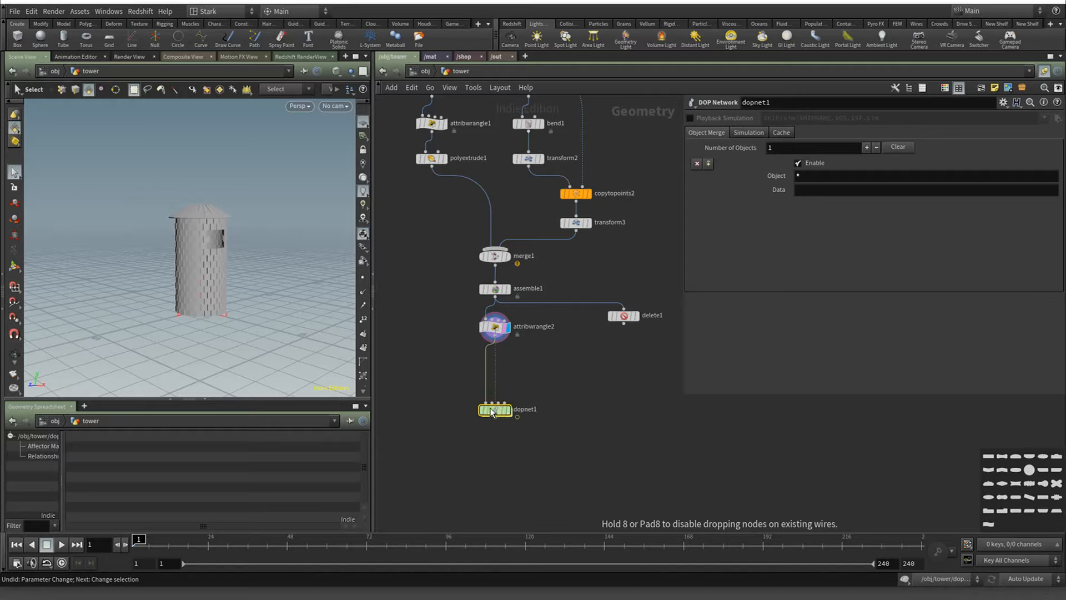
Delete the unused delete1 node and move dopnet1 further down, away from the tower nodes
{"action": "left_click", "coordinate": [626, 316]}
{"action": "key", "text": "Delete"}
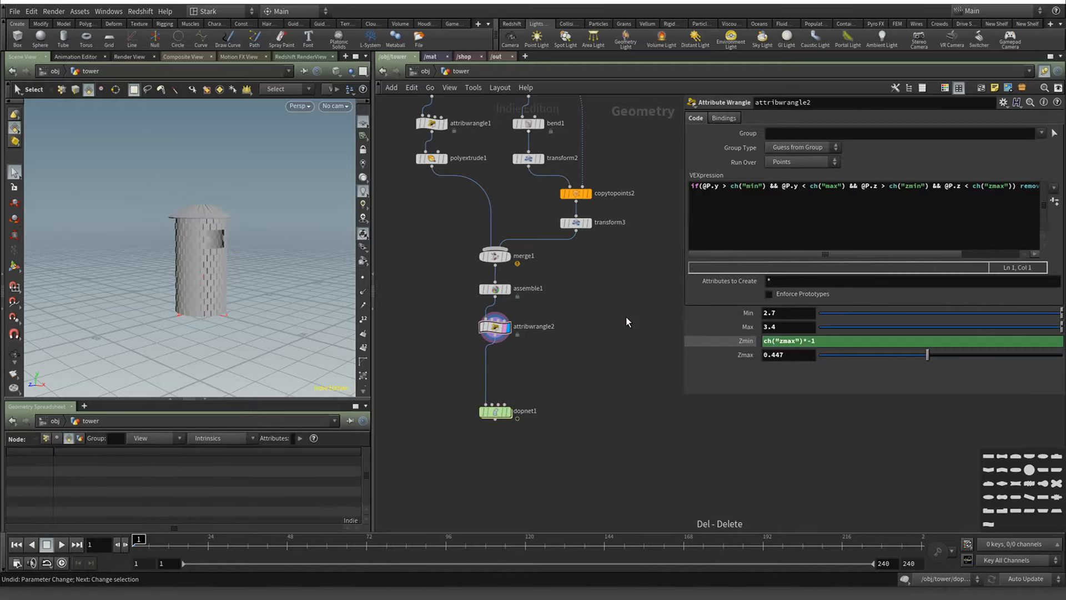
{"action": "scroll", "coordinate": [639, 340], "scroll_direction": "down", "scroll_amount": 2}
{"action": "middle_click_drag", "start_coordinate": [633, 348], "coordinate": [595, 385]}
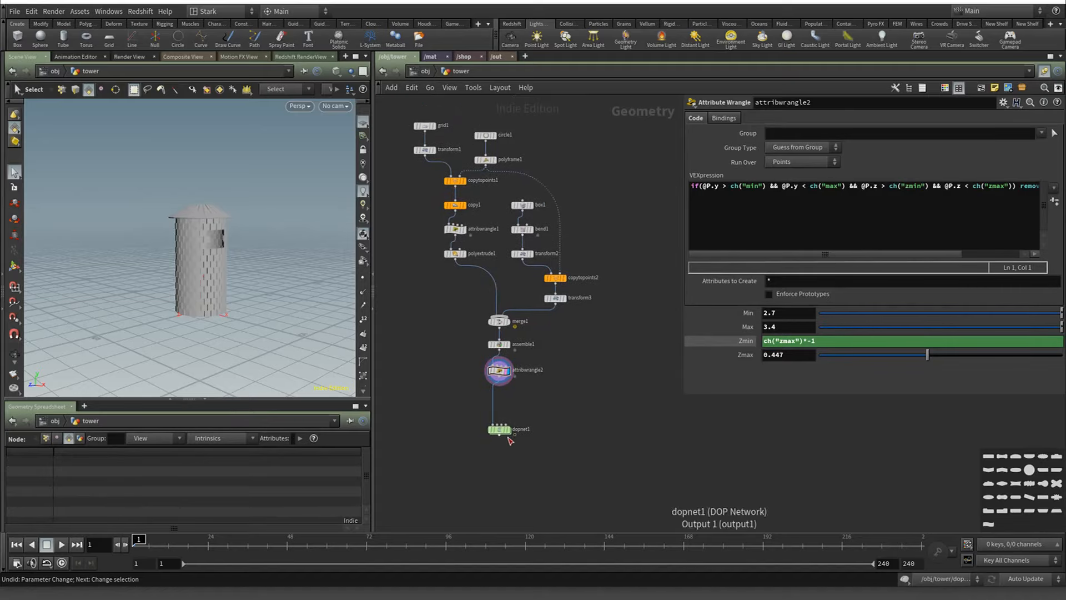
{"action": "left_click_drag", "start_coordinate": [504, 434], "coordinate": [505, 451]}
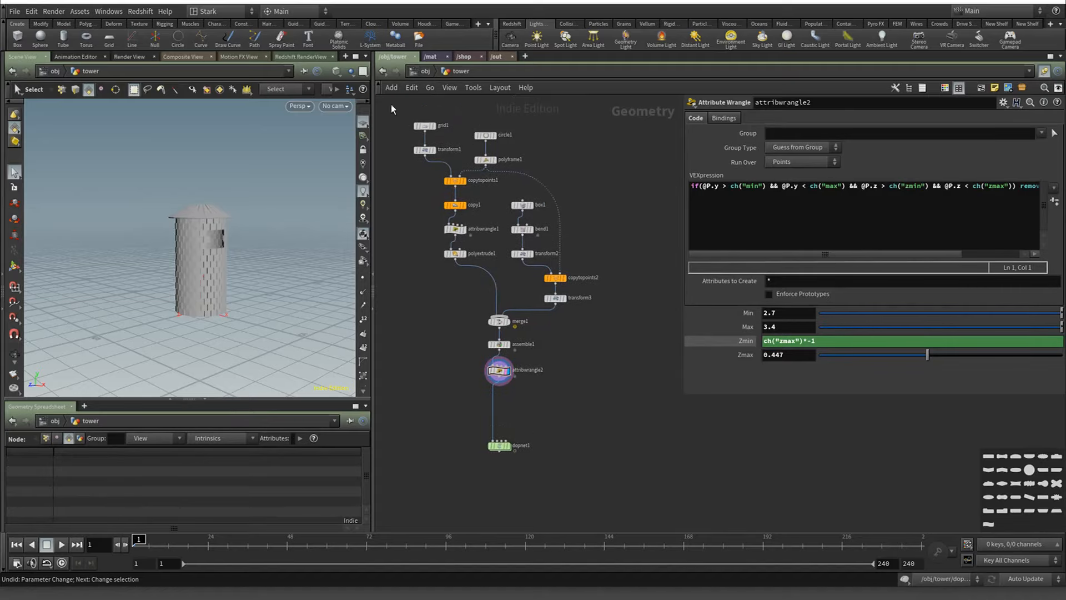
Enclose all the tower nodes above dopnet1 in a network box titled STAGE 01 SIMPLE TOWER
{"action": "left_click_drag", "start_coordinate": [391, 104], "coordinate": [612, 391]}
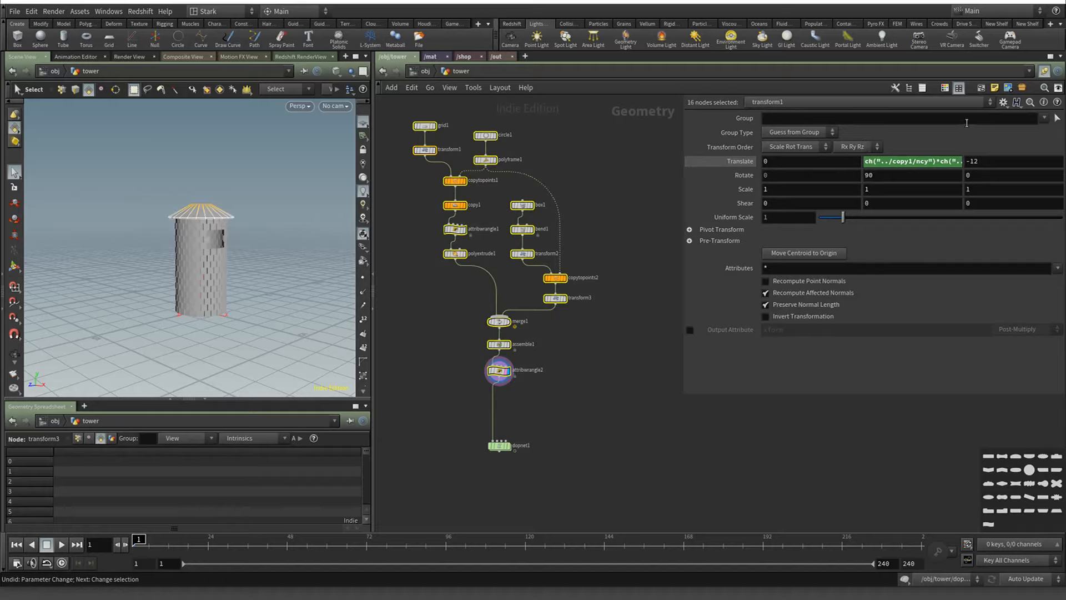
{"action": "key", "text": "shift+o"}
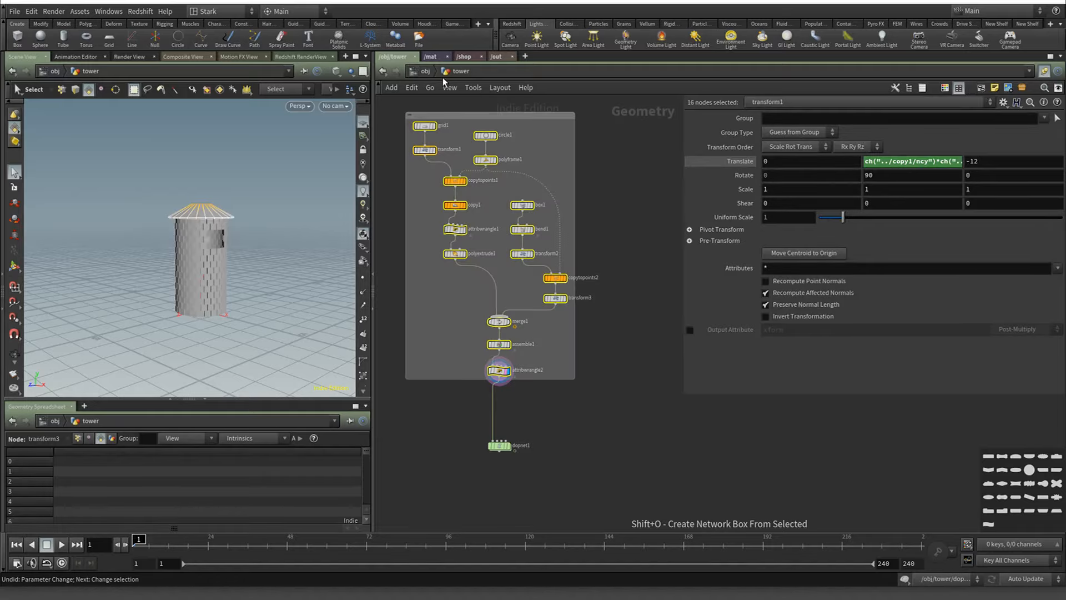
{"action": "double_click", "coordinate": [465, 116]}
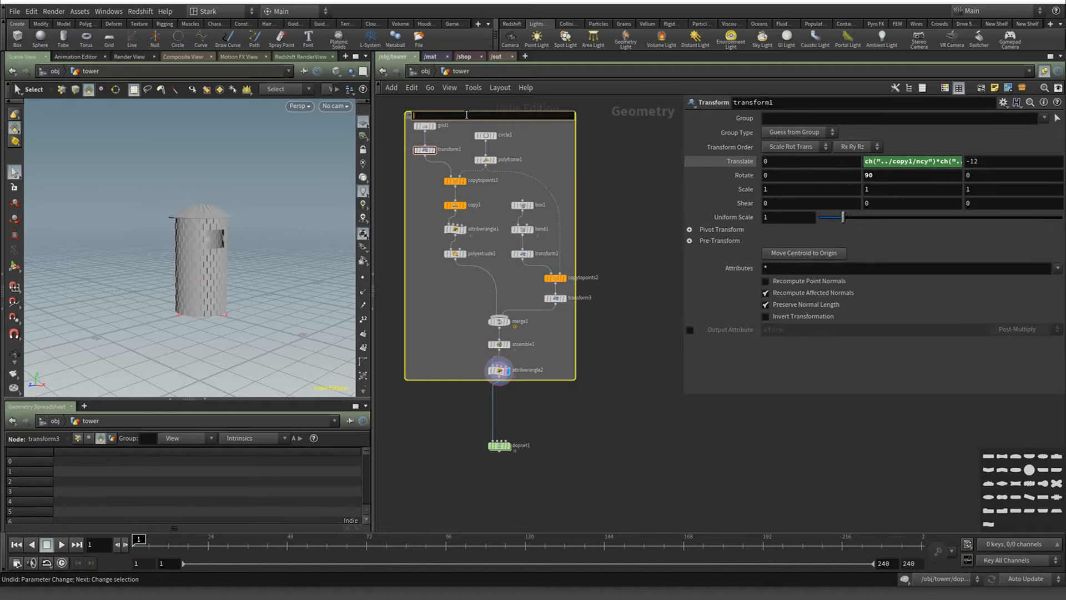
{"action": "type", "text": "stage 01 sium"}
{"action": "key", "text": "BackSpace"}
{"action": "key", "text": "BackSpace"}
{"action": "key", "text": "BackSpace"}
{"action": "key", "text": "BackSpace"}
{"action": "key", "text": "BackSpace"}
{"action": "key", "text": "BackSpace"}
{"action": "key", "text": "BackSpace"}
{"action": "key", "text": "BackSpace"}
{"action": "key", "text": "BackSpace"}
{"action": "key", "text": "BackSpace"}
{"action": "type", "text": "GE 01 SIMPLE TOWER"}
{"action": "key", "text": "Return"}
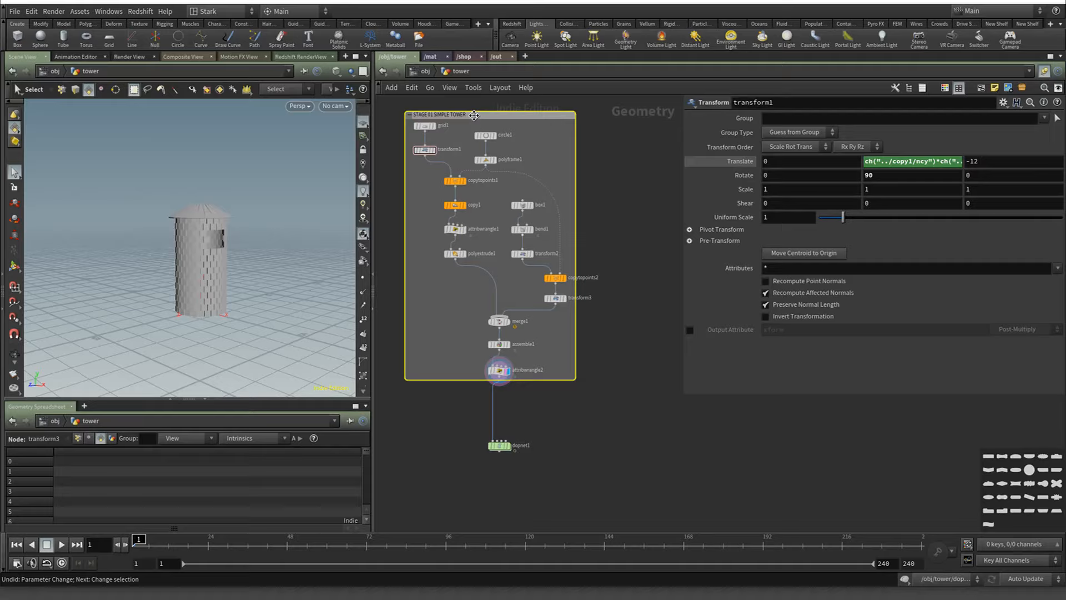
Color the STAGE 01 SIMPLE TOWER network box light blue
{"action": "key", "text": "c"}
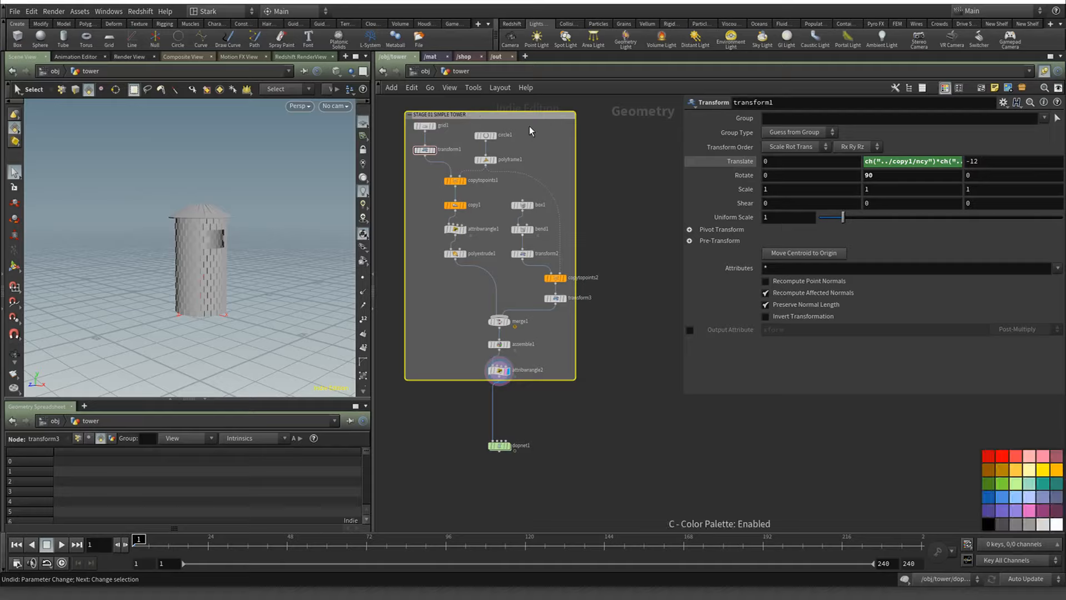
{"action": "left_click", "coordinate": [1031, 473]}
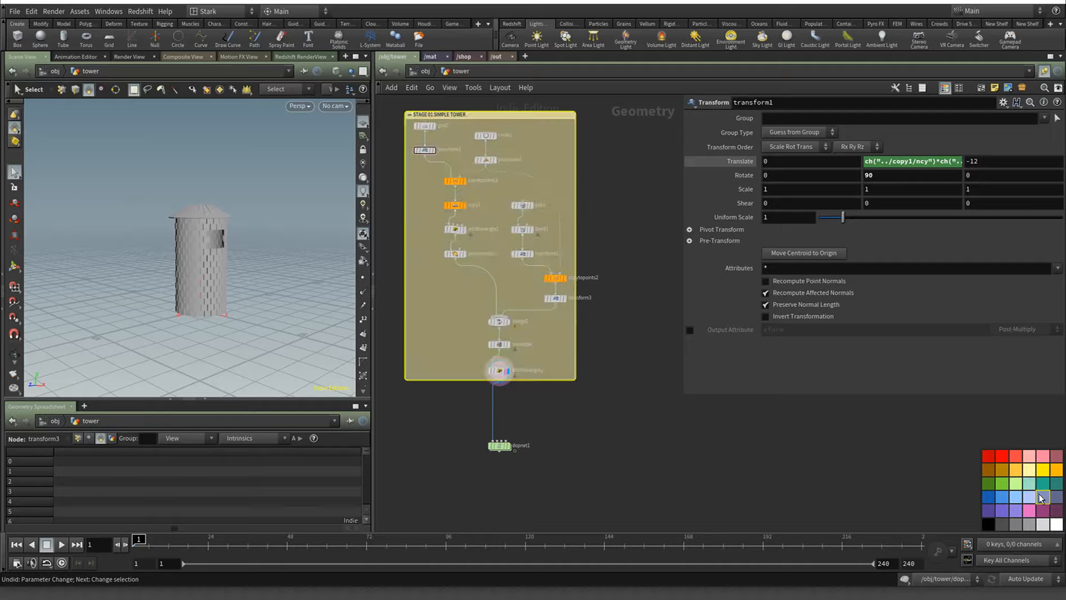
{"action": "left_click", "coordinate": [1019, 497]}
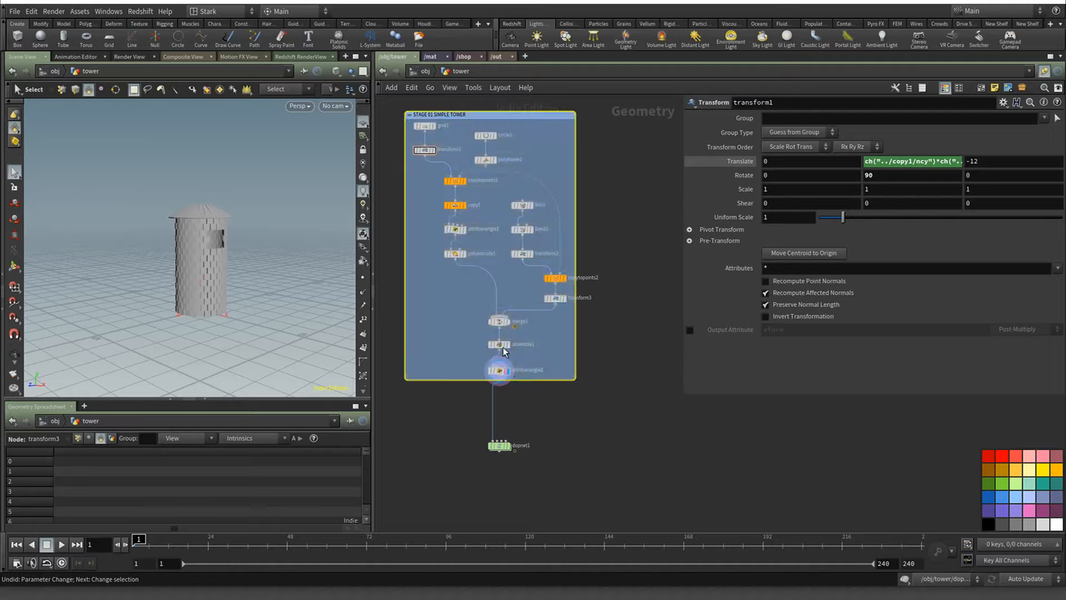
Color the dopnet1 node red and move it up closer to the network box
{"action": "left_click", "coordinate": [499, 445]}
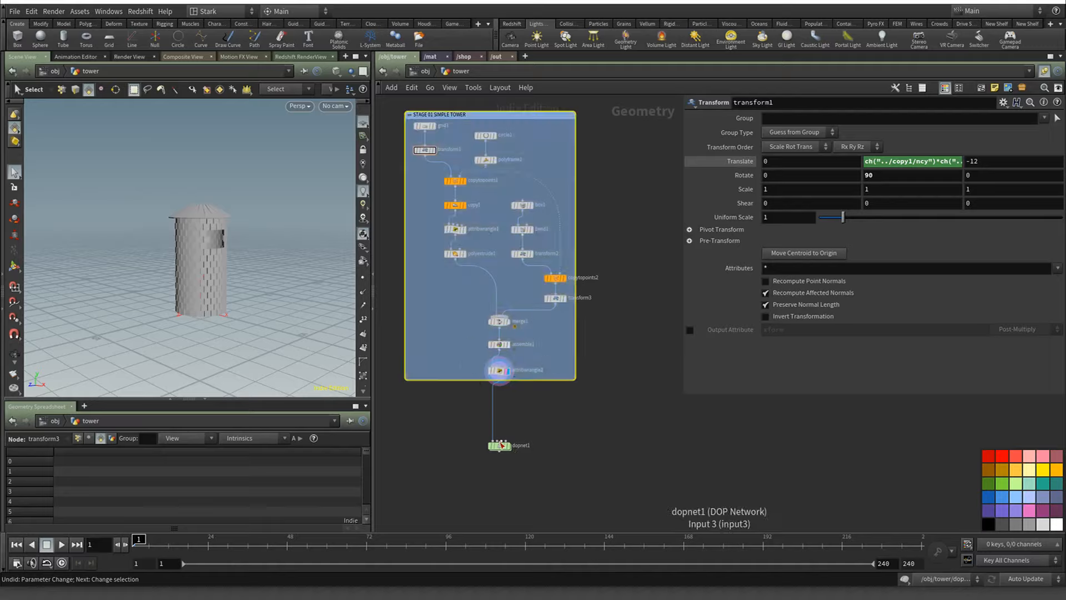
{"action": "left_click", "coordinate": [499, 445]}
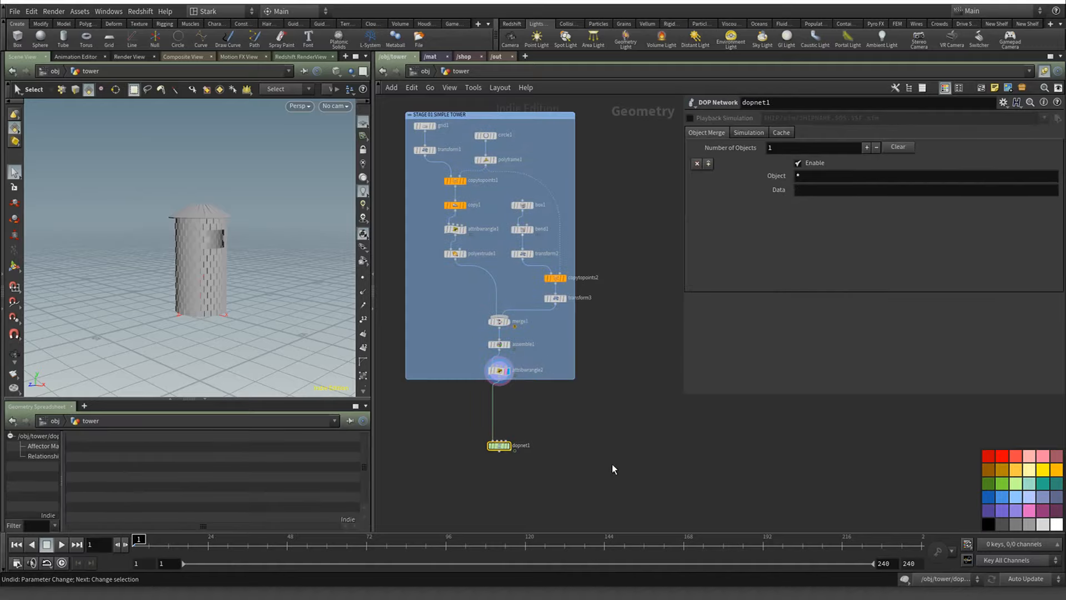
{"action": "left_click", "coordinate": [1007, 455]}
{"action": "mouse_move", "coordinate": [499, 447]}
{"action": "left_mouse_down"}
{"action": "mouse_move", "coordinate": [498, 410]}
{"action": "mouse_move", "coordinate": [504, 428]}
{"action": "left_mouse_up"}
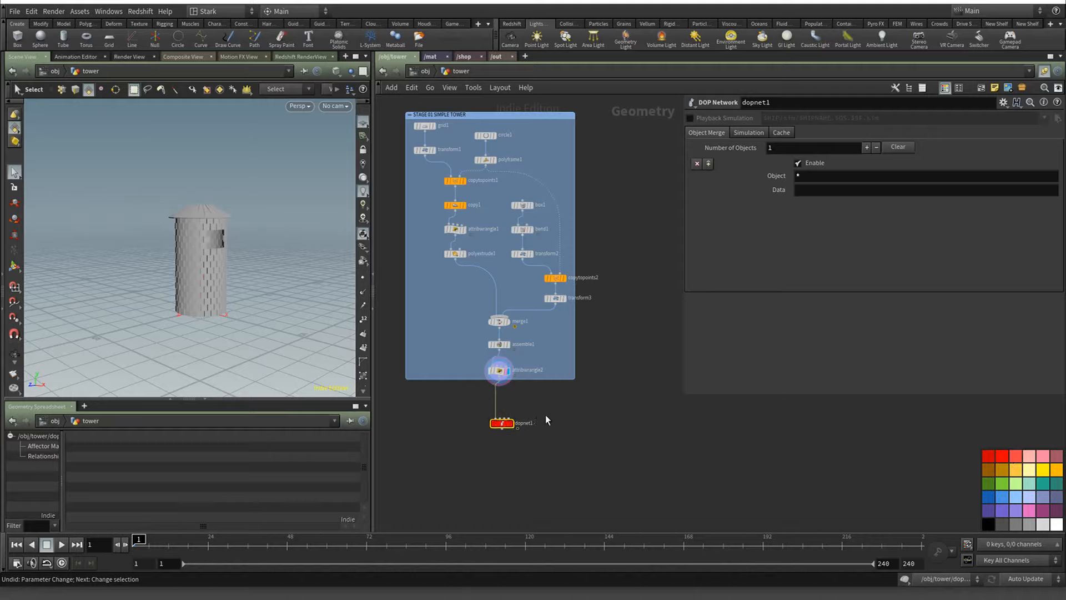
{"action": "scroll", "coordinate": [541, 417], "scroll_direction": "up", "scroll_amount": 2}
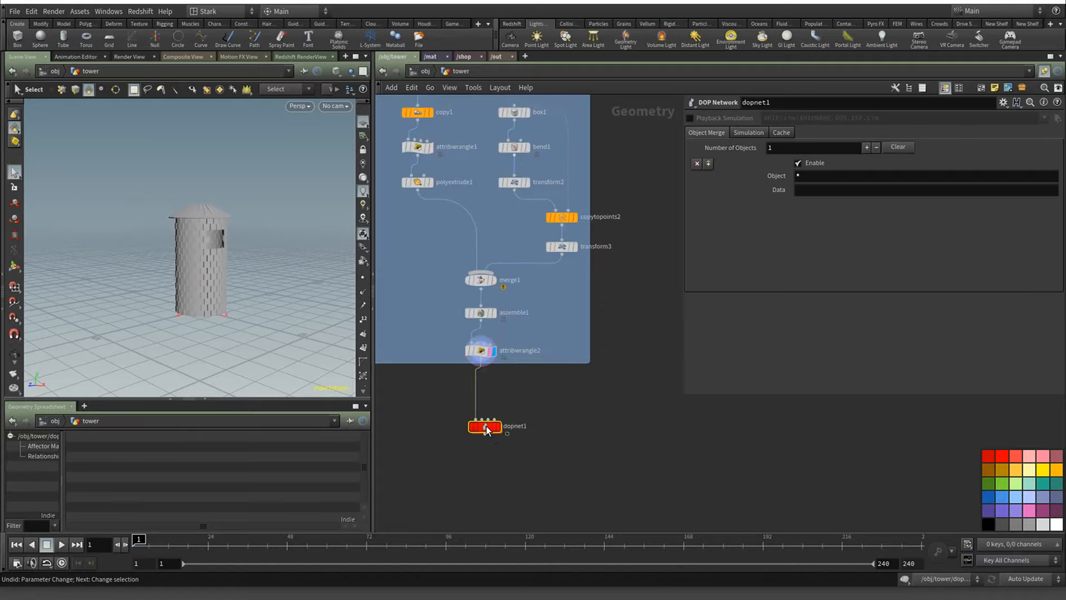
Go inside dopnet1 and add a Merge node to the empty dynamics network
{"action": "double_click", "coordinate": [483, 427]}
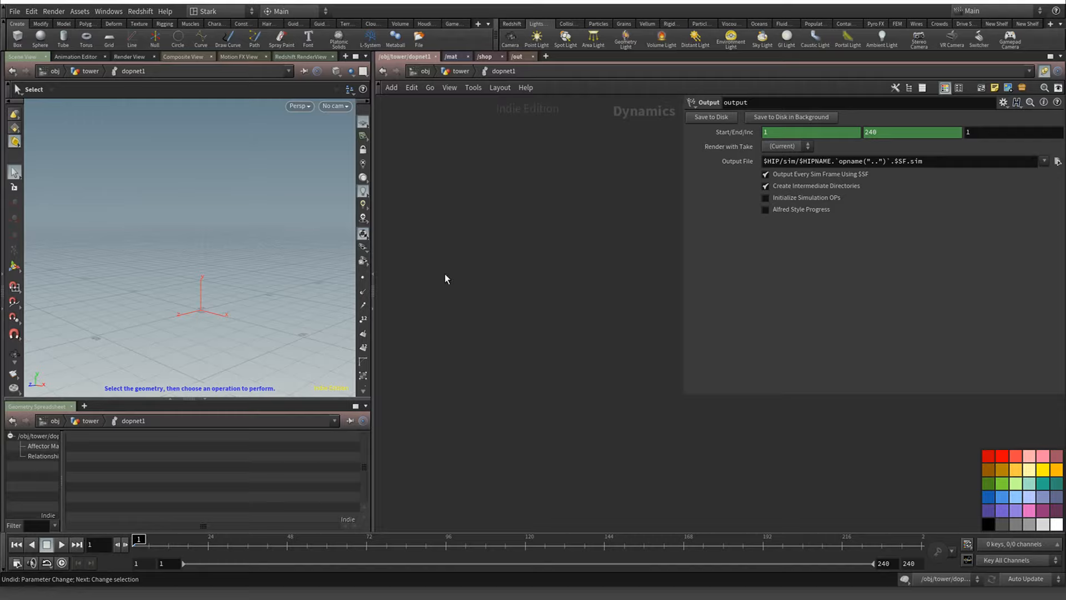
{"action": "key", "text": "Tab"}
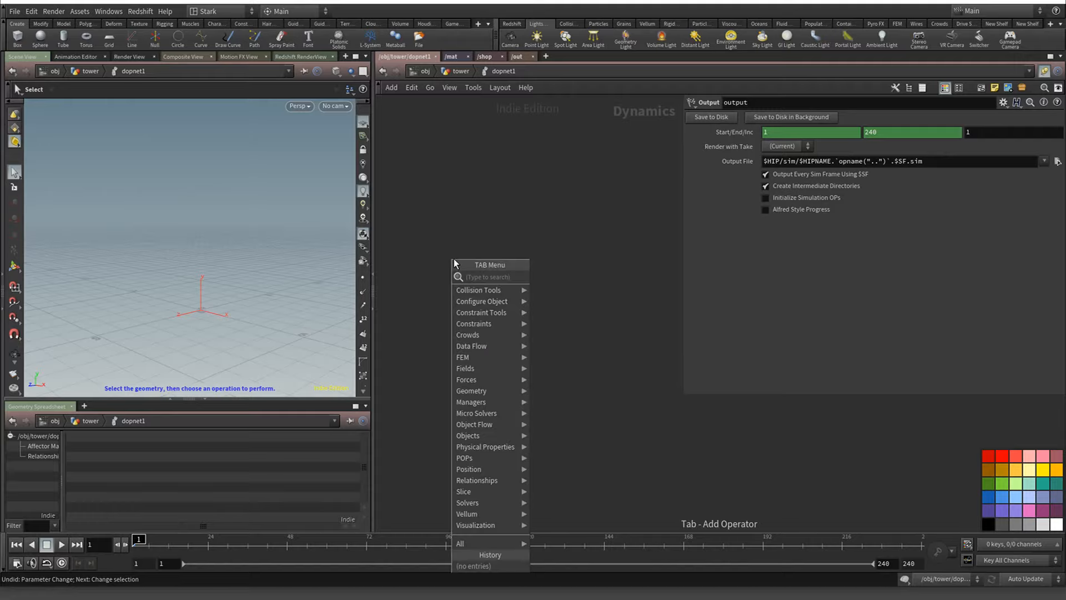
{"action": "type", "text": "merge"}
{"action": "key", "text": "Return"}
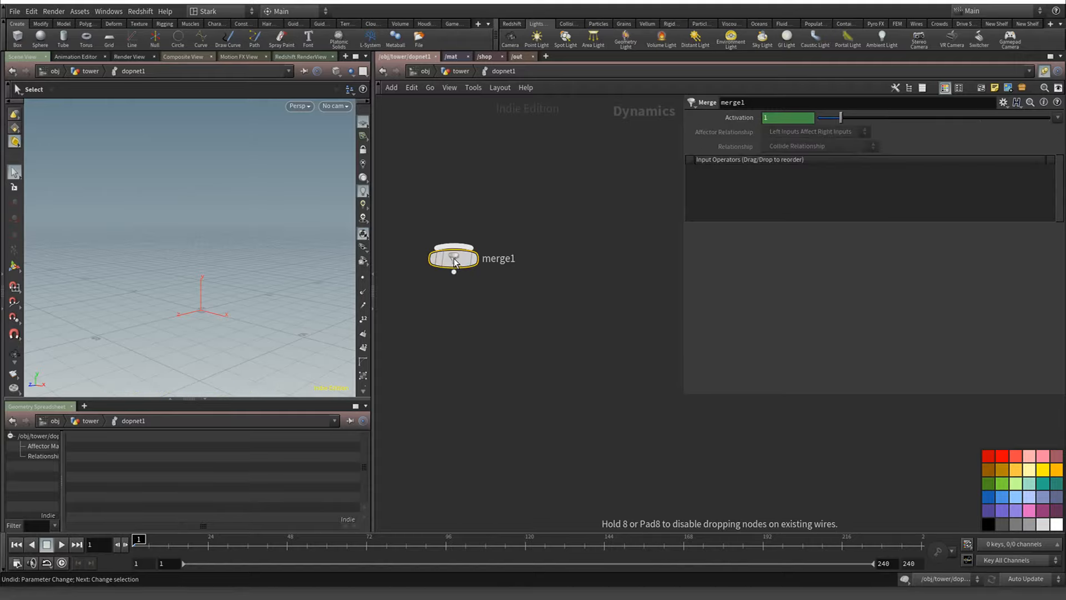
{"action": "left_click", "coordinate": [511, 318]}
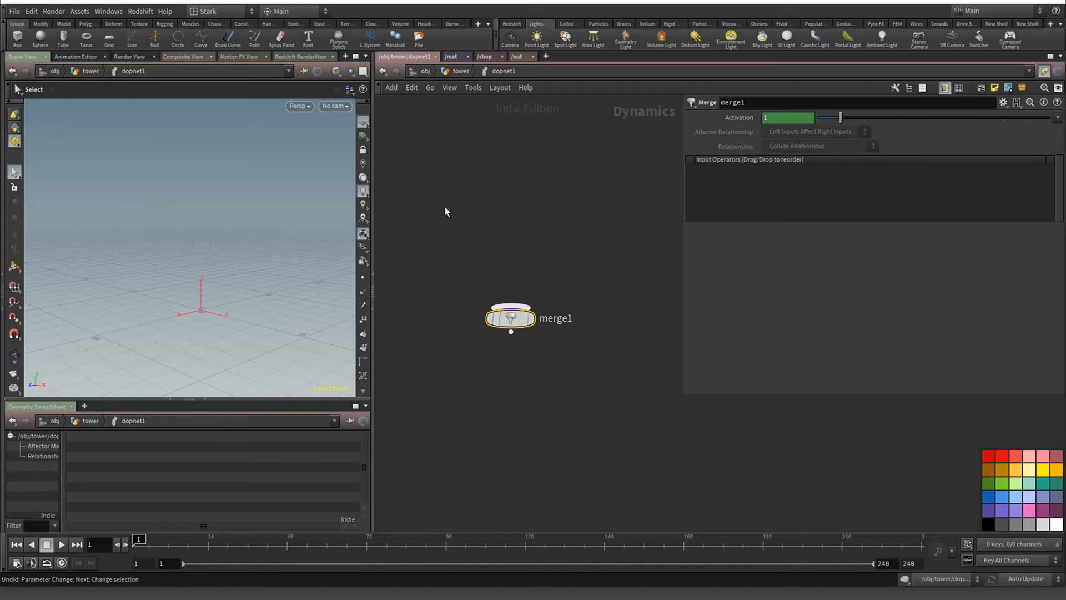
Add a Ground Plane node above merge1, connect it to the merge and display the plane in the viewport
{"action": "key", "text": "Tab"}
{"action": "type", "text": "griund"}
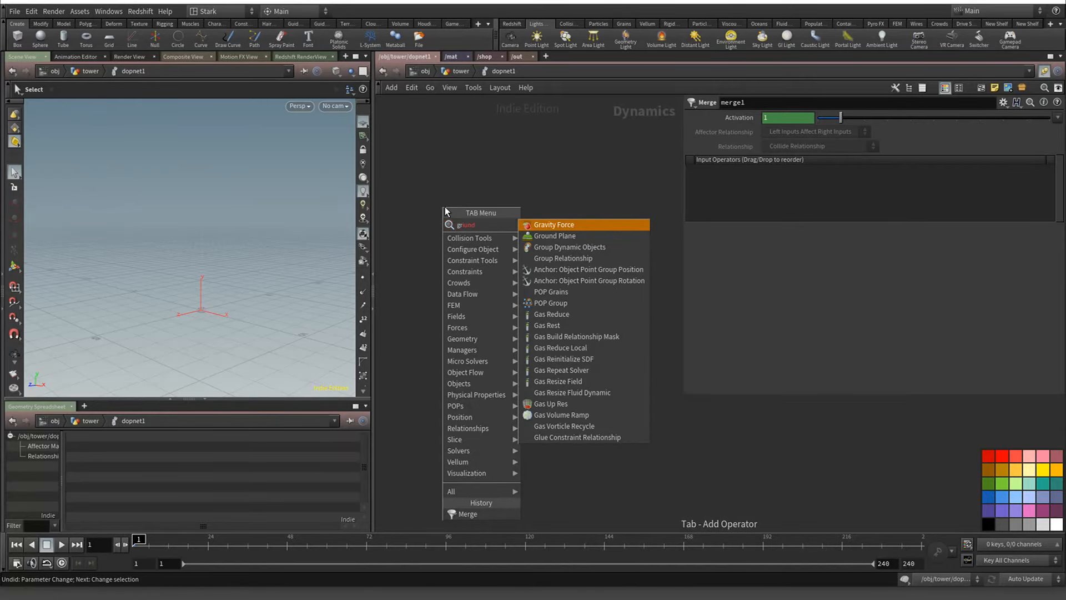
{"action": "key", "text": "Down"}
{"action": "key", "text": "Return"}
{"action": "left_click", "coordinate": [445, 207]}
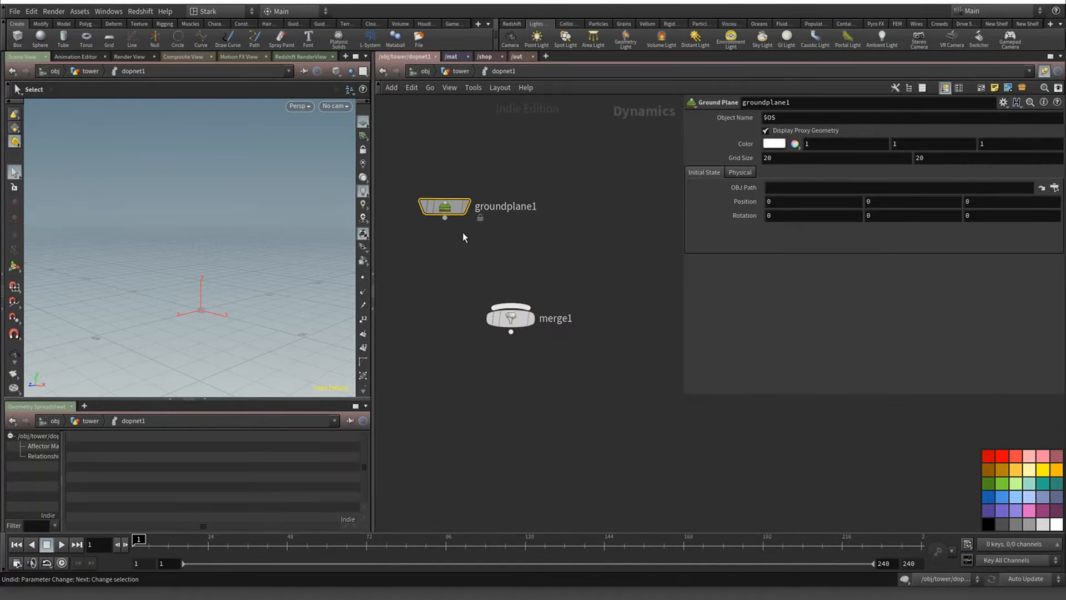
{"action": "left_click_drag", "start_coordinate": [445, 218], "coordinate": [457, 239]}
{"action": "left_click_drag", "start_coordinate": [217, 292], "coordinate": [176, 320], "text": "alt"}
{"action": "left_click", "coordinate": [192, 295]}
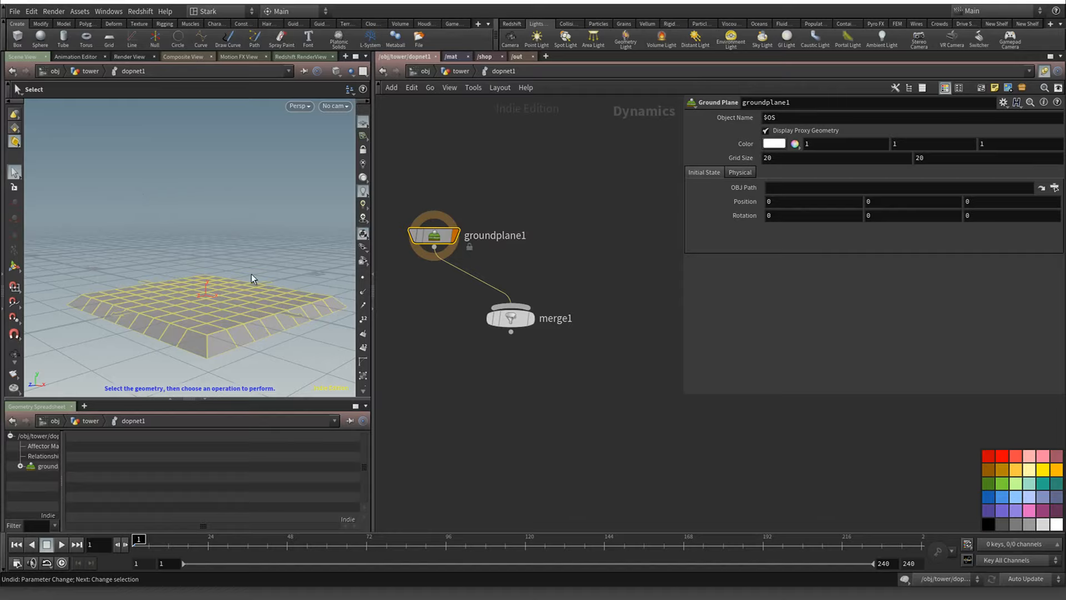
{"action": "left_click_drag", "start_coordinate": [201, 234], "coordinate": [310, 238], "text": "alt"}
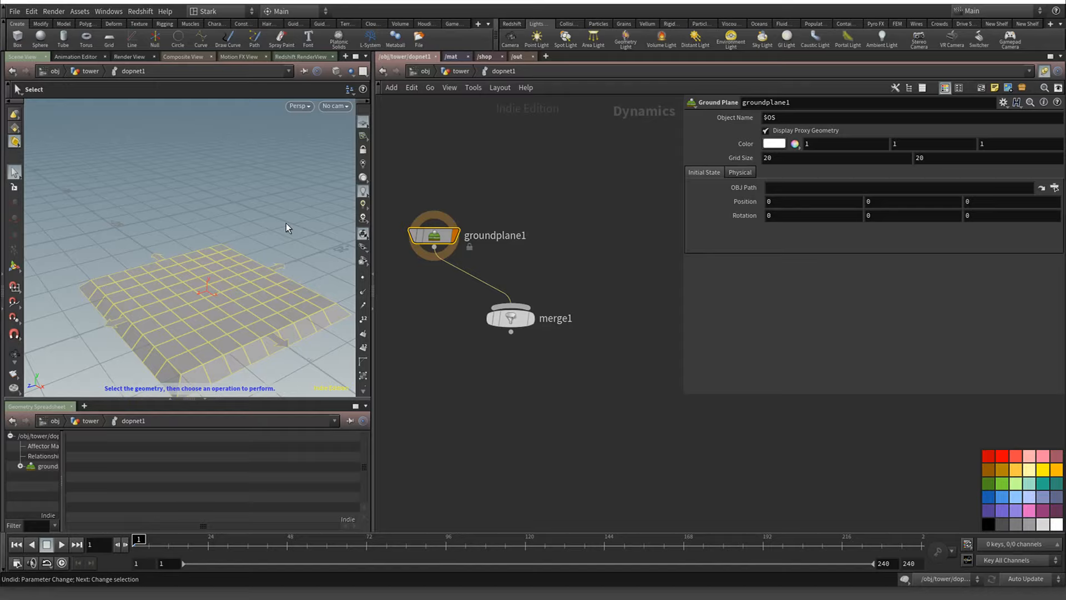
{"action": "left_click_drag", "start_coordinate": [217, 298], "coordinate": [221, 287], "text": "alt"}
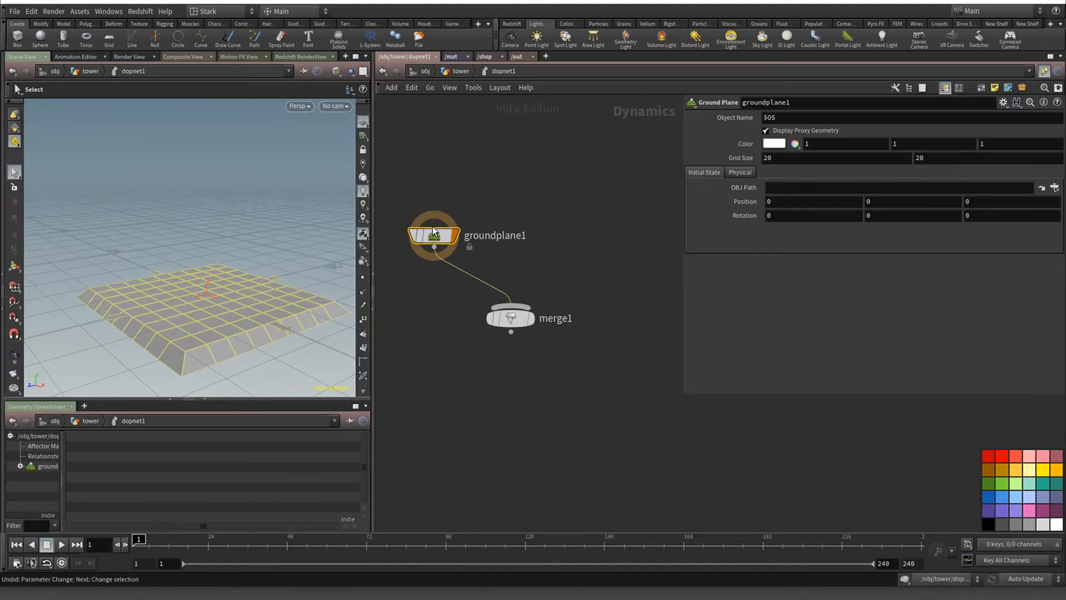
{"action": "left_click_drag", "start_coordinate": [436, 241], "coordinate": [439, 262]}
{"action": "key", "text": "Tab"}
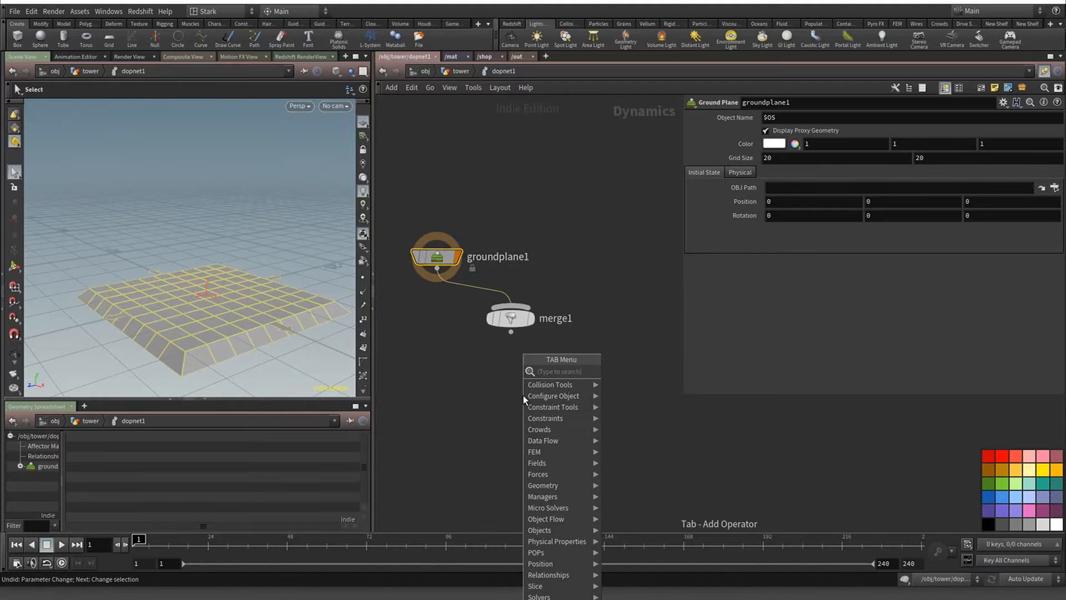
{"action": "type", "text": "grav"}
{"action": "key", "text": "BackSpace"}
{"action": "key", "text": "BackSpace"}
{"action": "key", "text": "BackSpace"}
{"action": "key", "text": "BackSpace"}
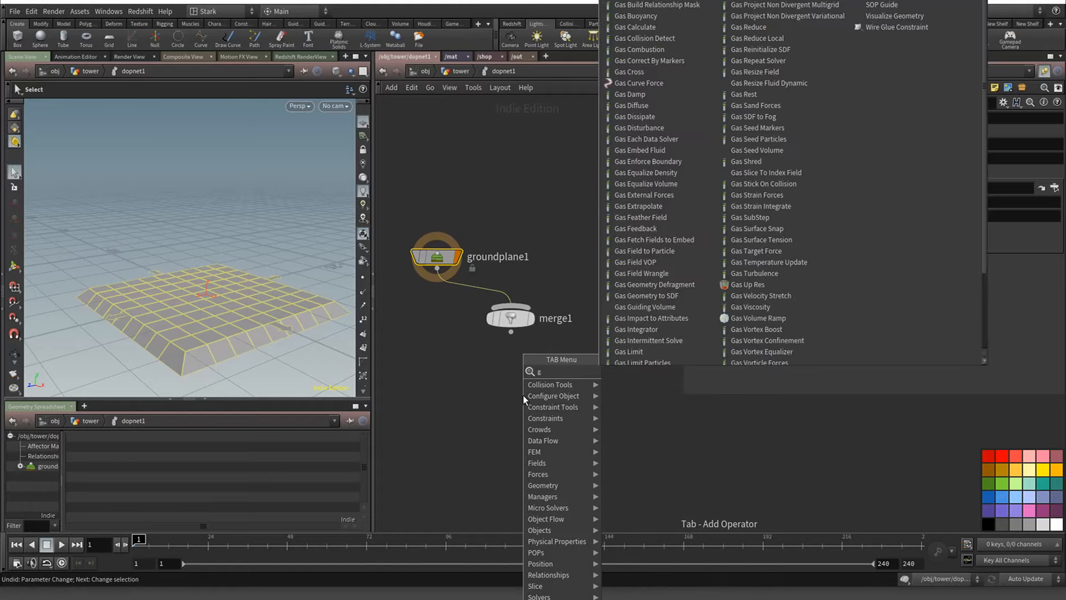
{"action": "key", "text": "Escape"}
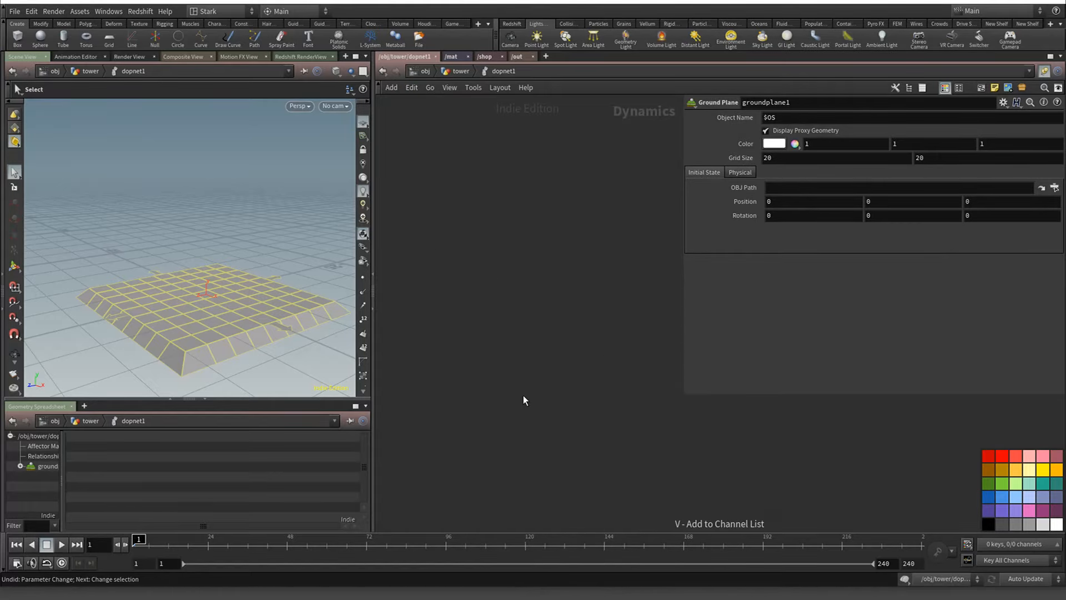
{"action": "key", "text": "i"}
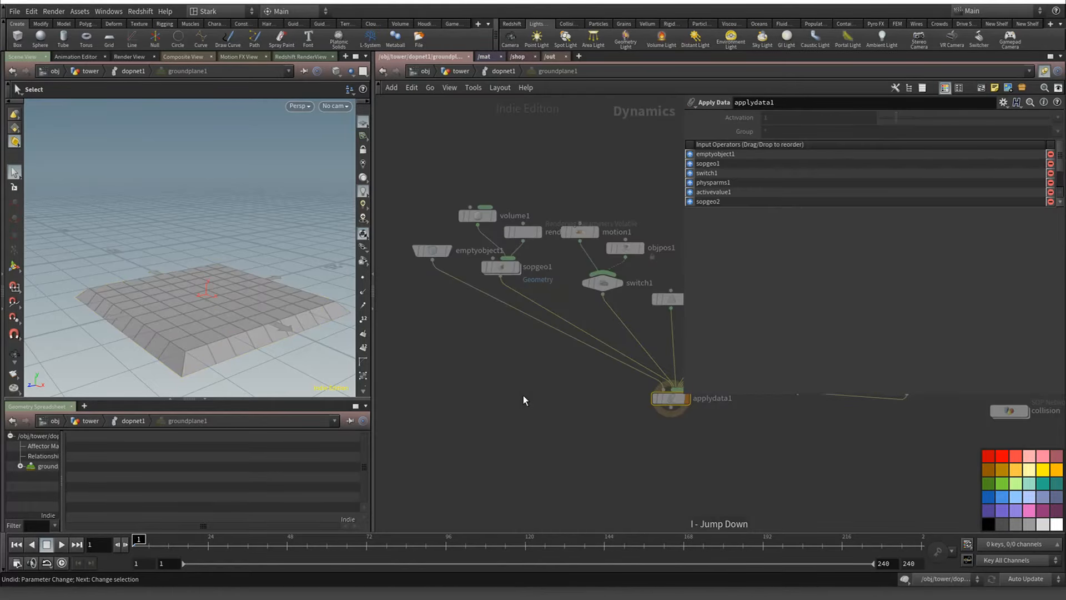
{"action": "left_click", "coordinate": [382, 71]}
{"action": "key", "text": "h"}
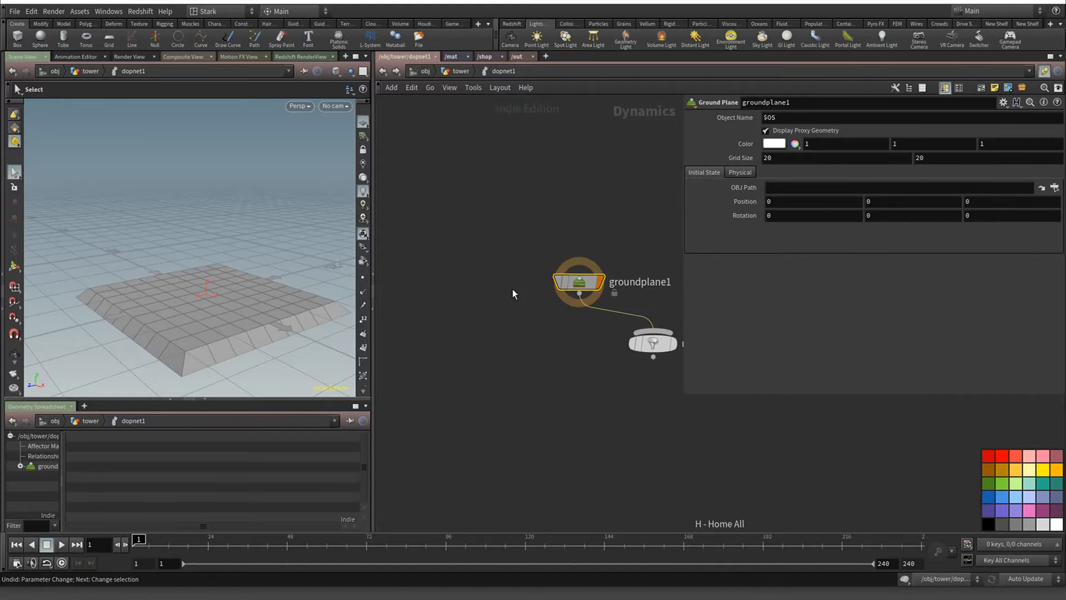
Add a Gravity Force node below merge1 and wire the merge's output into its first input
{"action": "key", "text": "Tab"}
{"action": "type", "text": "grav"}
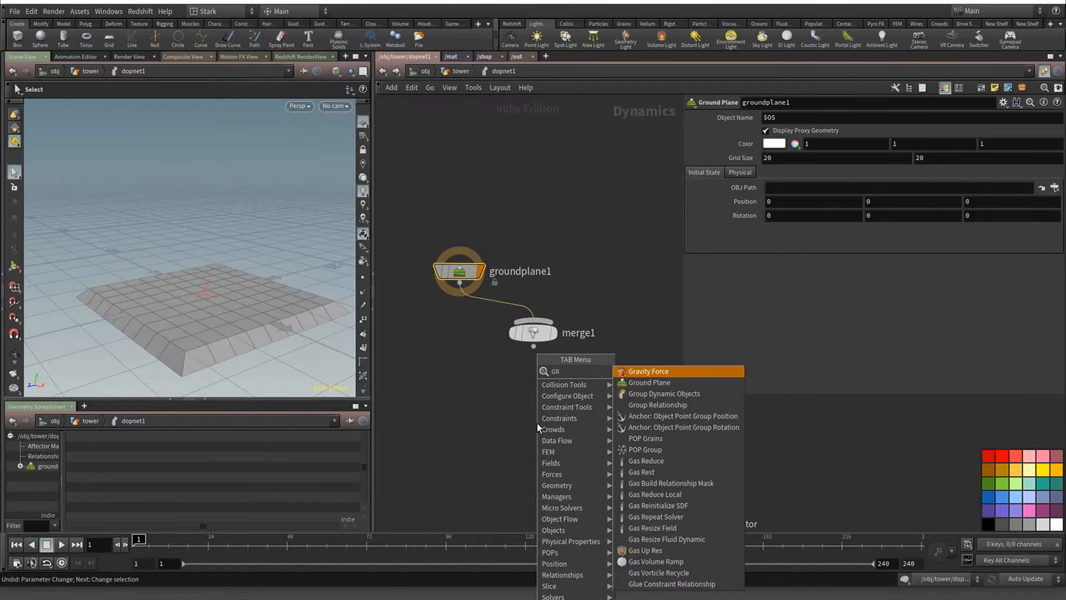
{"action": "key", "text": "Return"}
{"action": "left_click", "coordinate": [537, 423]}
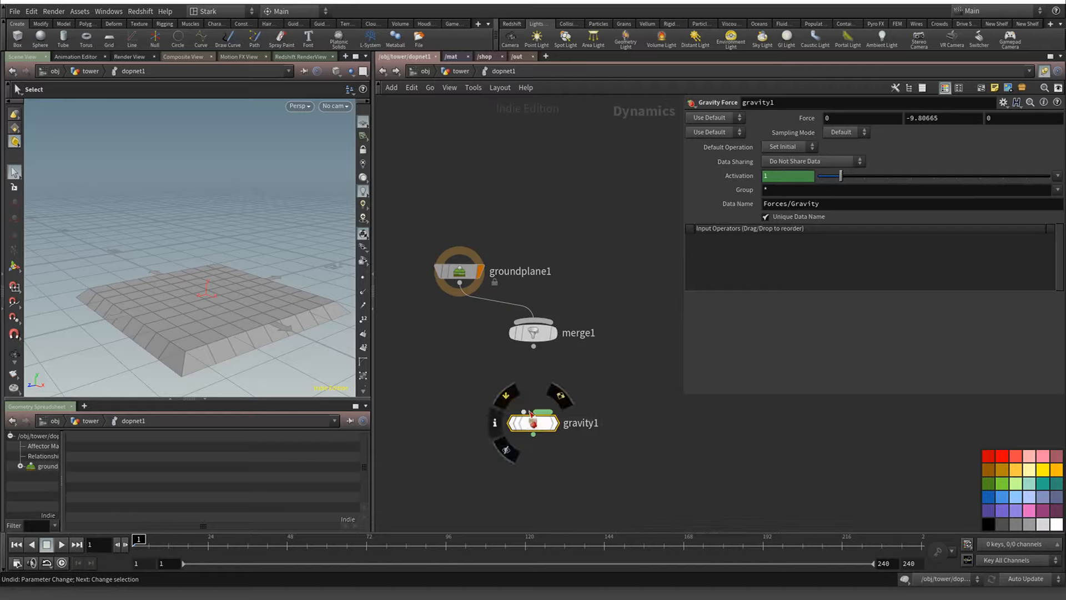
{"action": "key", "text": "h"}
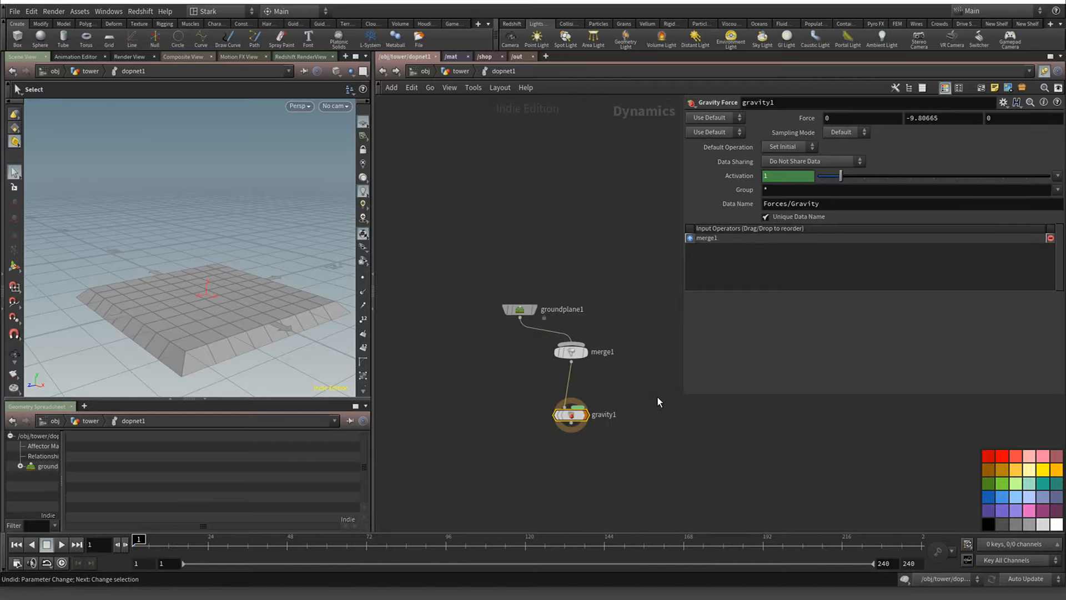
Place the output node below gravity1 and wire gravity1 into it
{"action": "left_click_drag", "start_coordinate": [600, 309], "coordinate": [450, 379]}
{"action": "left_click", "coordinate": [449, 378]}
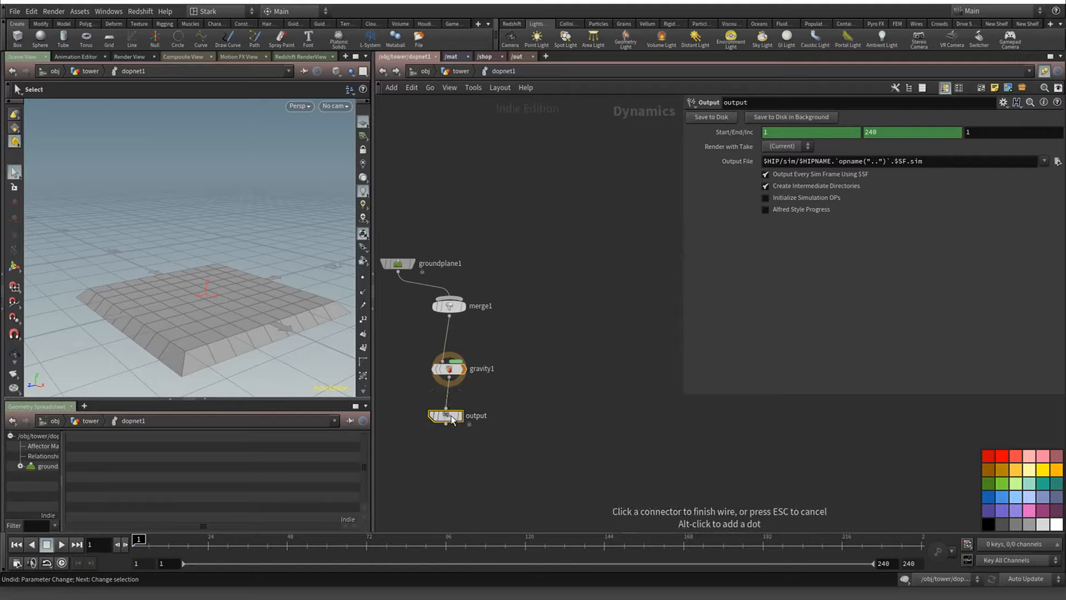
{"action": "left_click", "coordinate": [446, 409]}
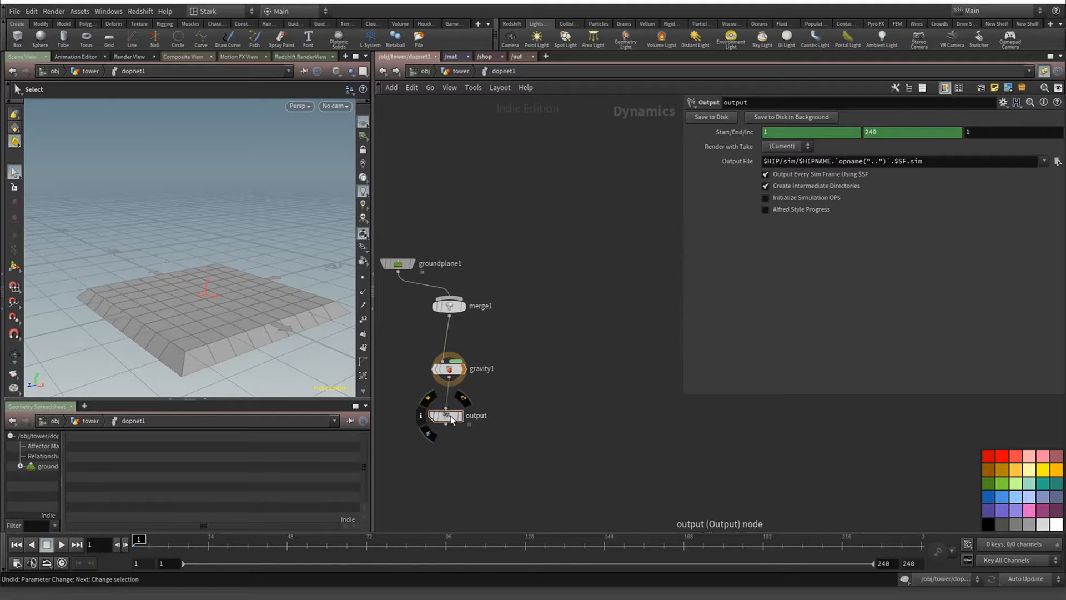
{"action": "left_click_drag", "start_coordinate": [449, 416], "coordinate": [452, 408]}
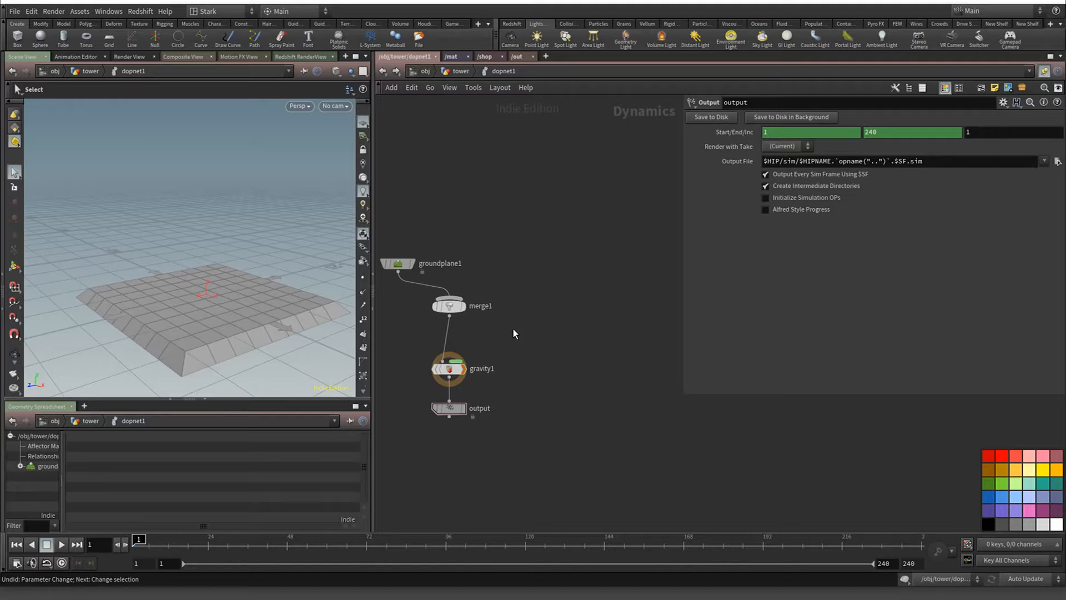
Lay out all nodes in the dynamics network automatically and offset groundplane1 to the left above merge1
{"action": "key", "text": "l"}
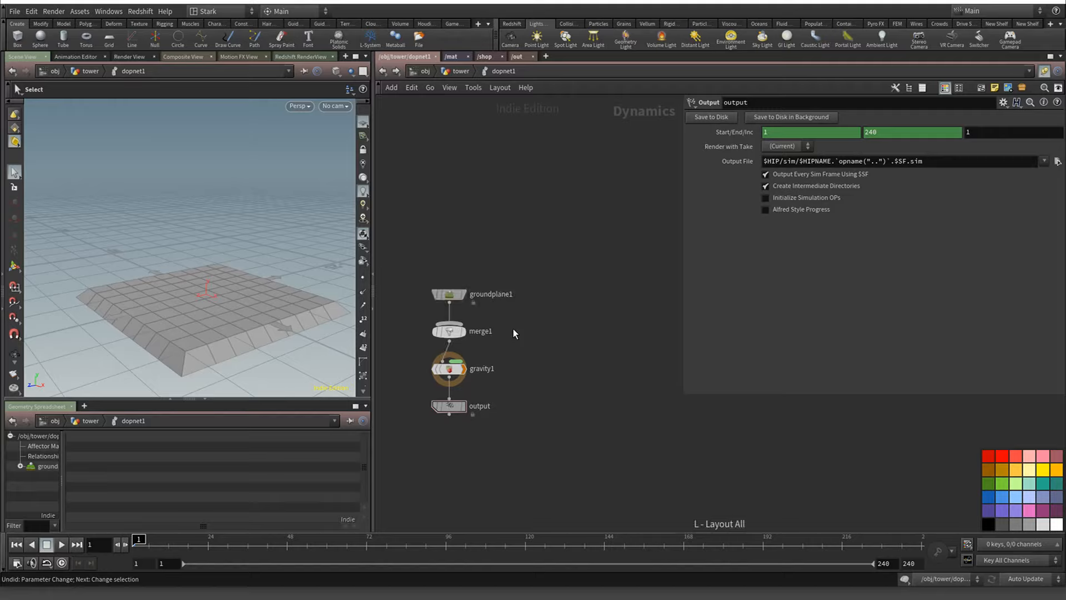
{"action": "left_click_drag", "start_coordinate": [454, 295], "coordinate": [407, 303]}
{"action": "middle_click_drag", "start_coordinate": [443, 259], "coordinate": [476, 219]}
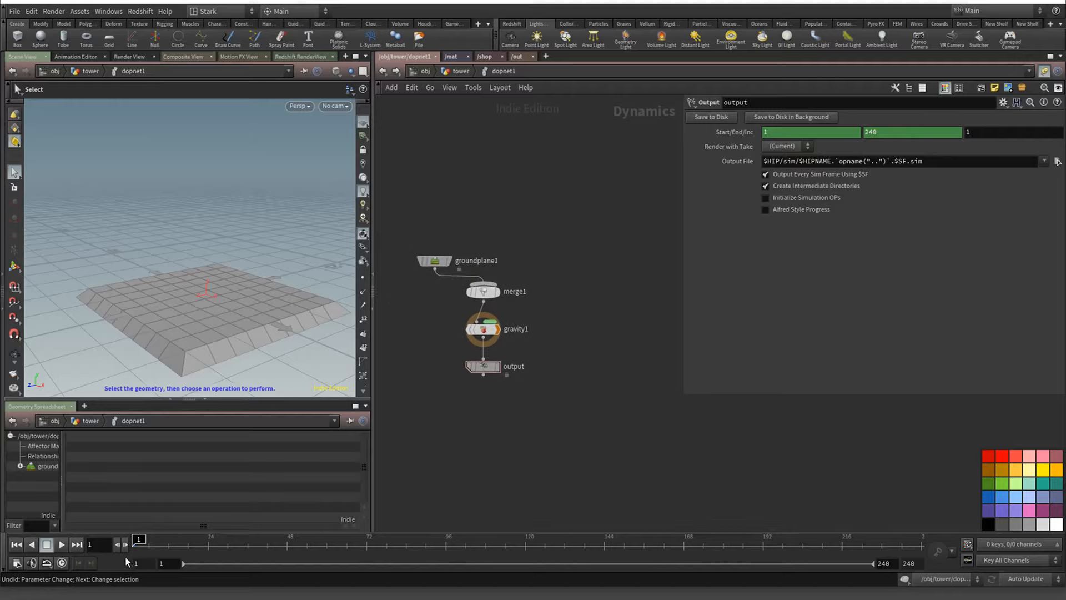
Play the simulation once through and enable Realtime Playback in the global animation options
{"action": "left_click", "coordinate": [66, 544]}
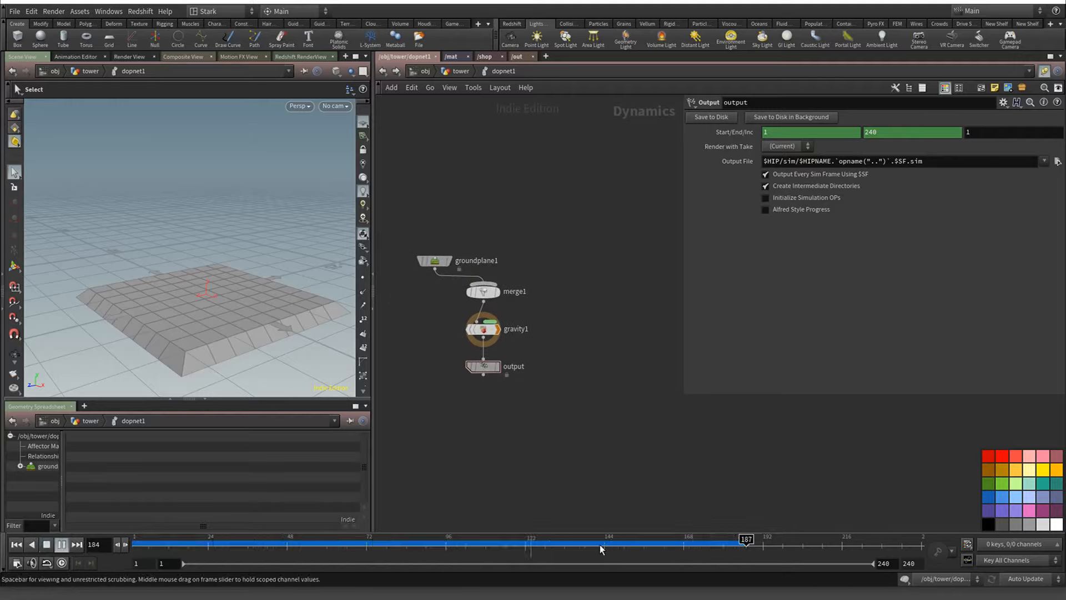
{"action": "left_click", "coordinate": [46, 544]}
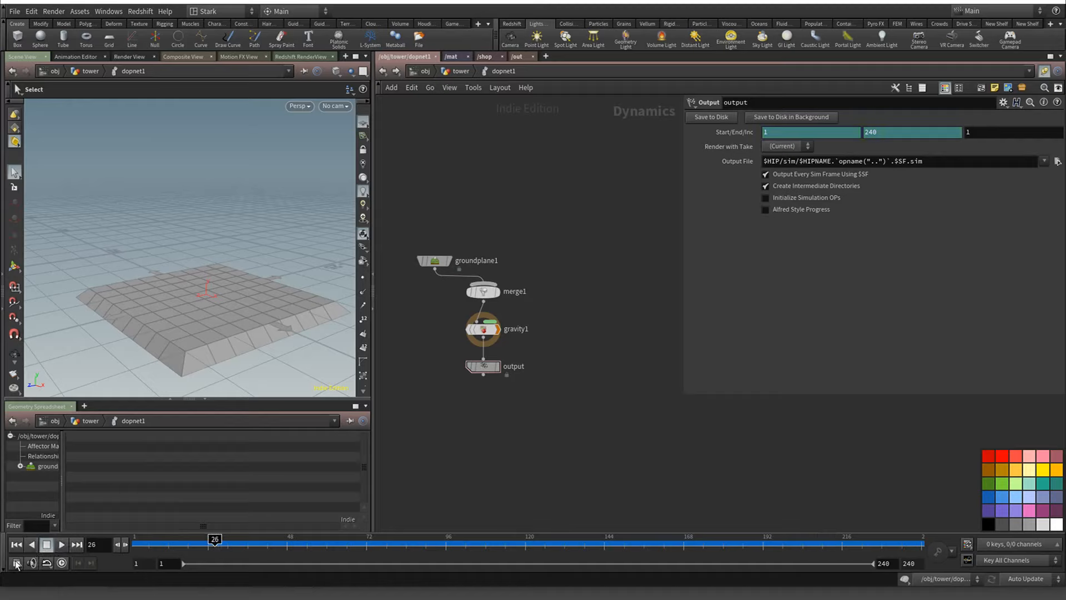
{"action": "left_click", "coordinate": [17, 563]}
{"action": "left_click_drag", "start_coordinate": [12, 443], "coordinate": [191, 229]}
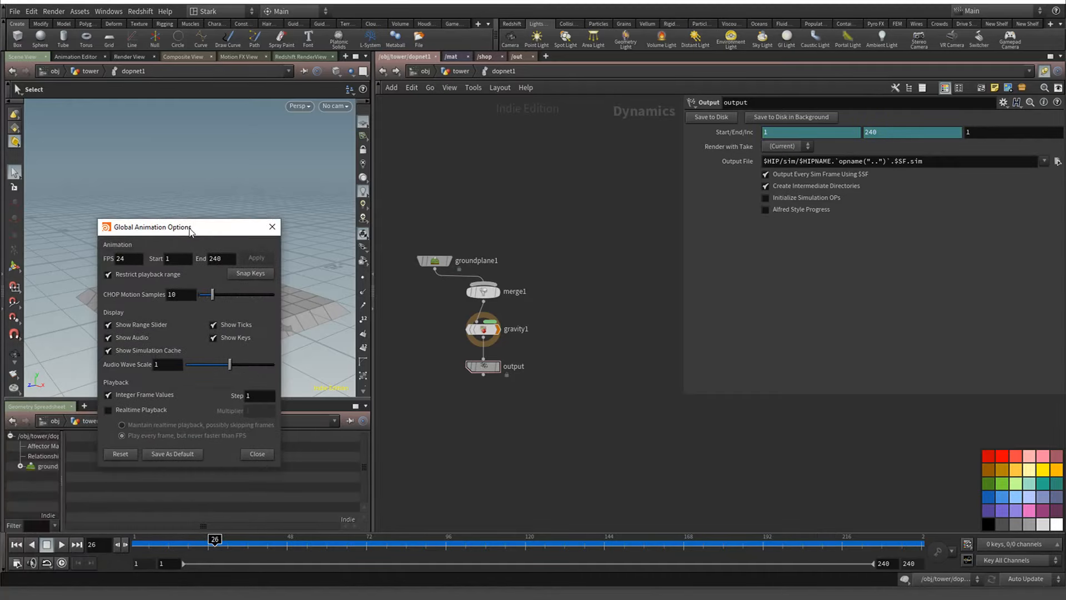
{"action": "left_click", "coordinate": [145, 411]}
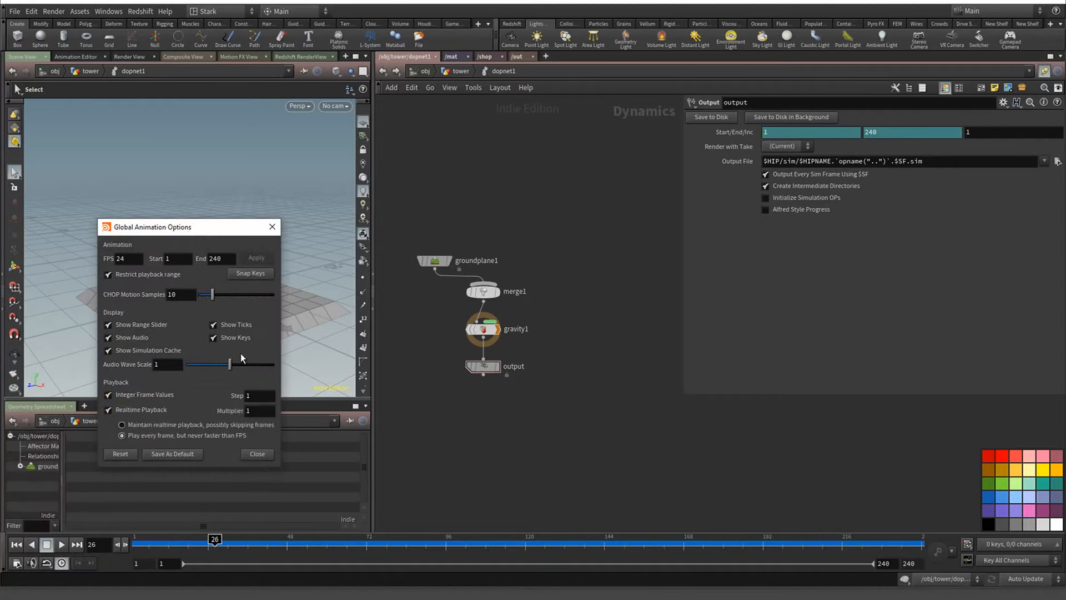
{"action": "left_click", "coordinate": [255, 455]}
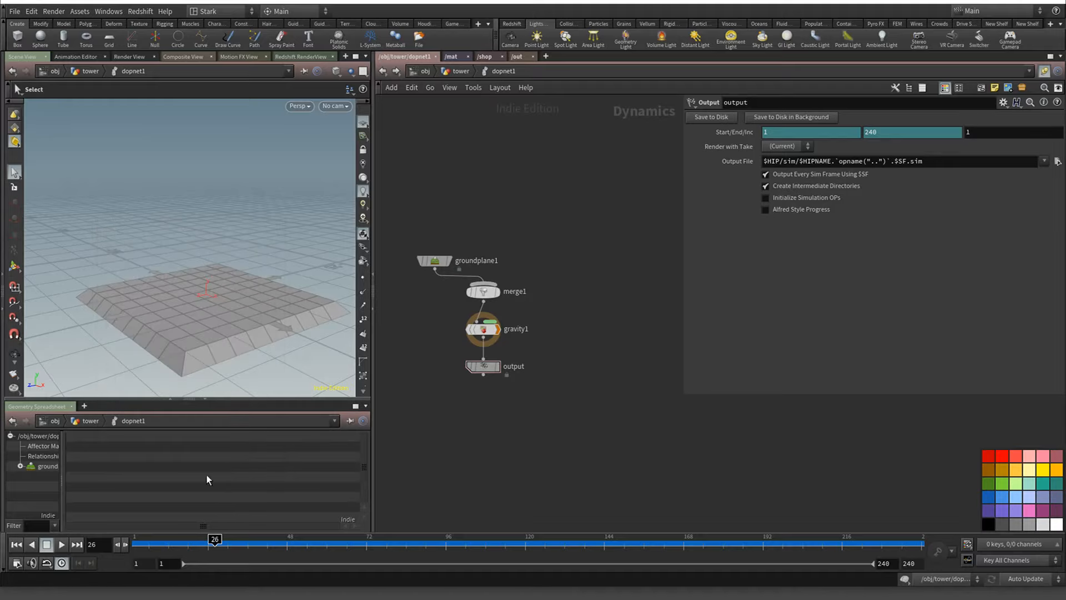
Replay the timeline from the start to check the playback speed and return to frame 1
{"action": "left_click", "coordinate": [17, 544]}
{"action": "left_click", "coordinate": [45, 545]}
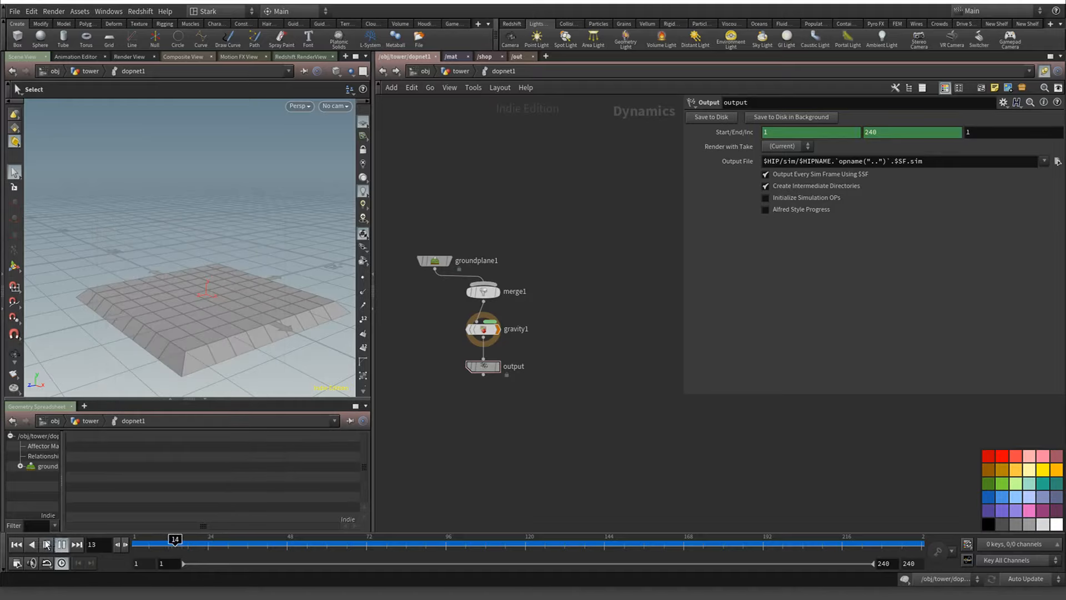
{"action": "left_click", "coordinate": [47, 544]}
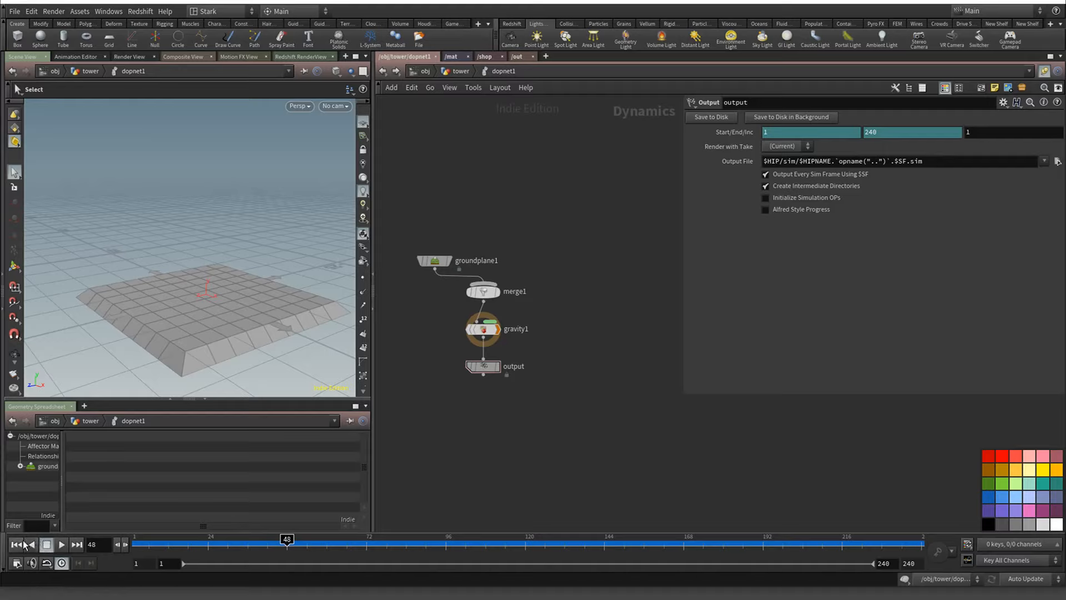
{"action": "left_click", "coordinate": [16, 544]}
Add an RBD Packed Object node above merge1 and move groundplane1 farther to the left
{"action": "key", "text": "Tab"}
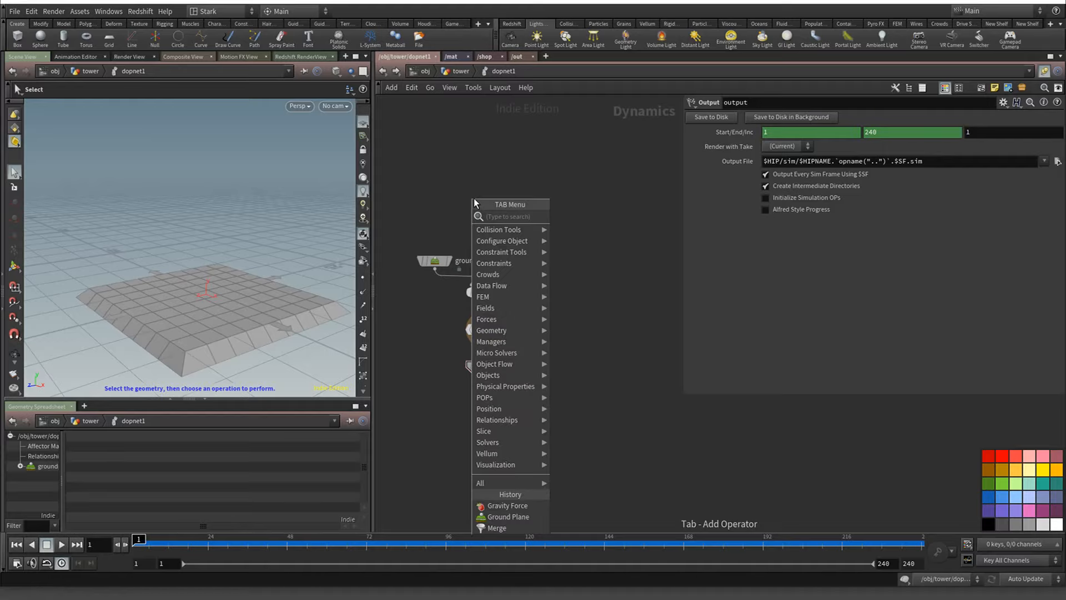
{"action": "type", "text": "rbd packed"}
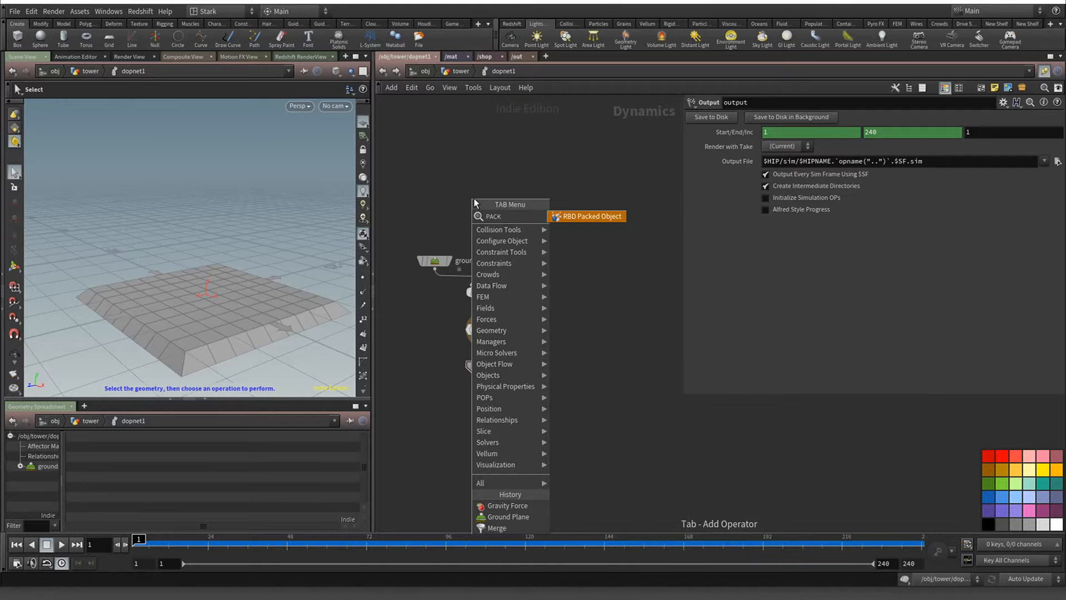
{"action": "key", "text": "Return"}
{"action": "left_click", "coordinate": [475, 198]}
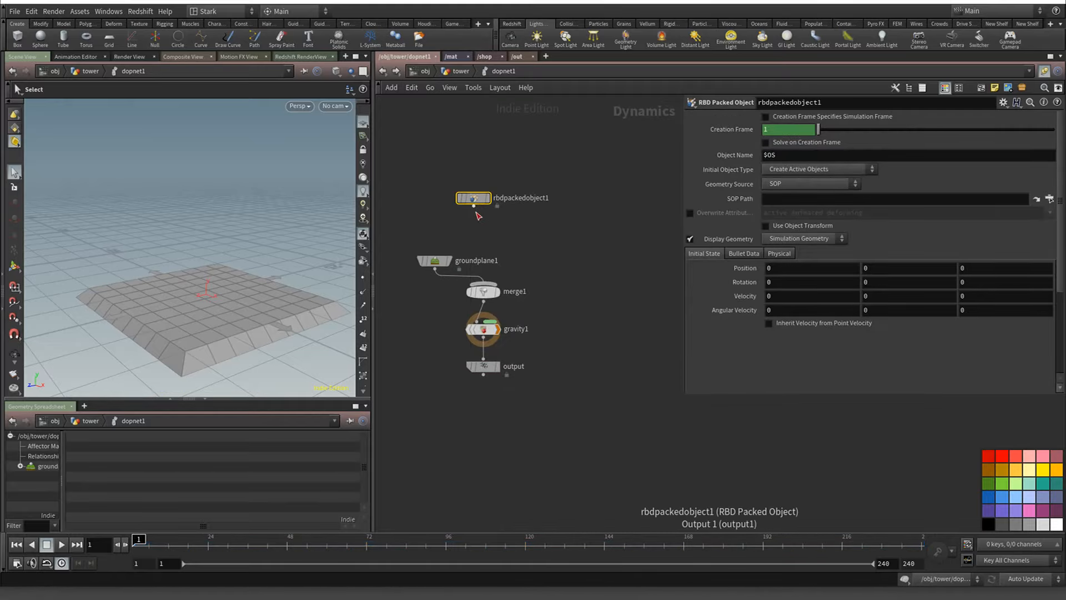
{"action": "mouse_move", "coordinate": [438, 259]}
{"action": "middle_click_drag", "start_coordinate": [438, 260], "coordinate": [492, 257]}
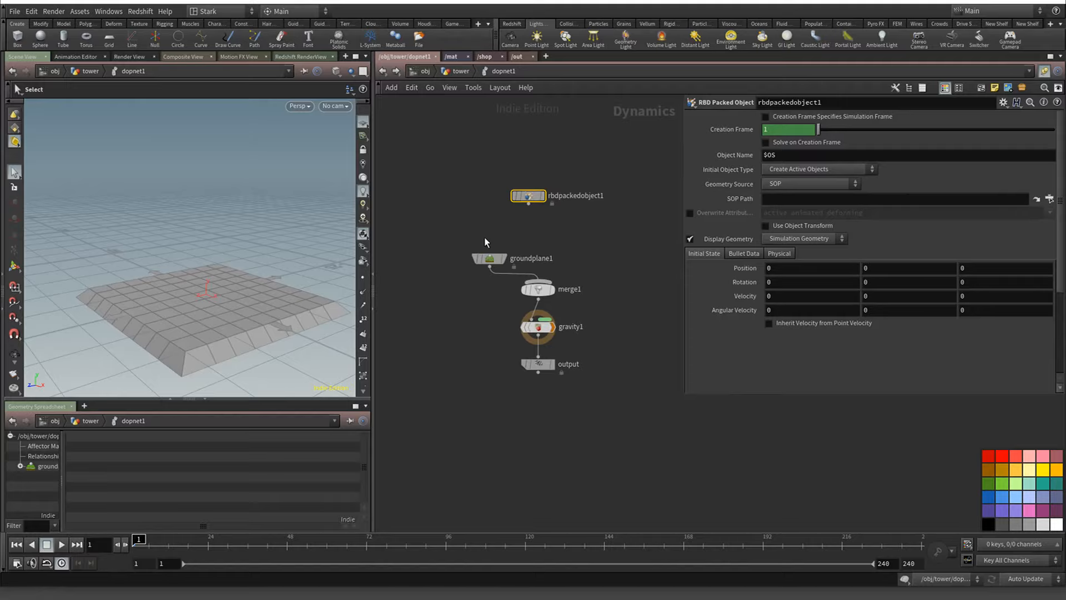
{"action": "left_click_drag", "start_coordinate": [491, 262], "coordinate": [428, 265]}
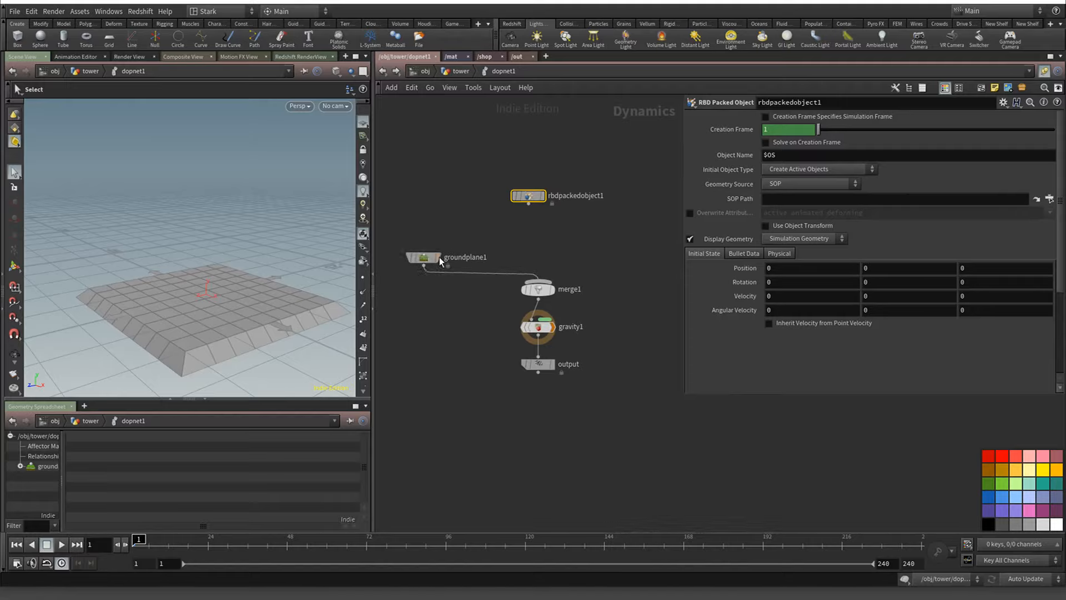
Go inside groundplane1 to examine its internal node setup, and return to dopnet1
{"action": "left_click", "coordinate": [424, 257]}
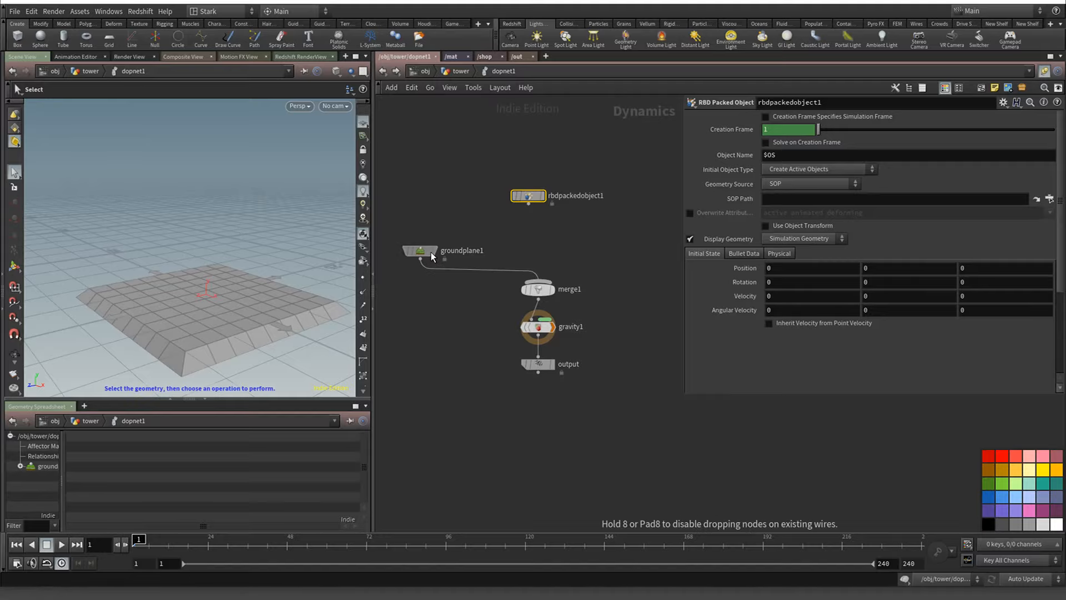
{"action": "double_click", "coordinate": [428, 257]}
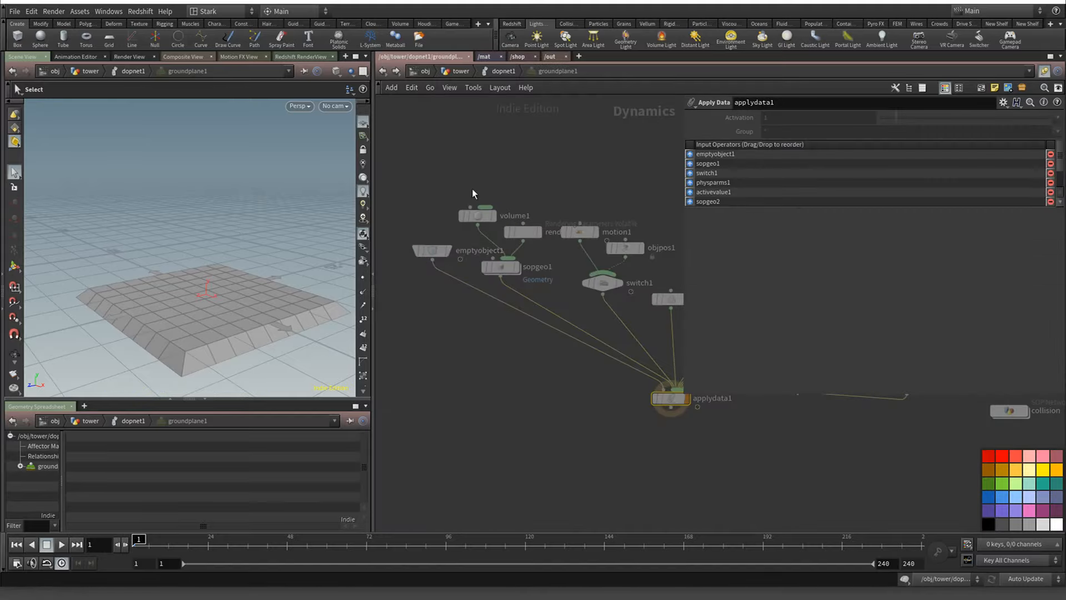
{"action": "left_click", "coordinate": [382, 71]}
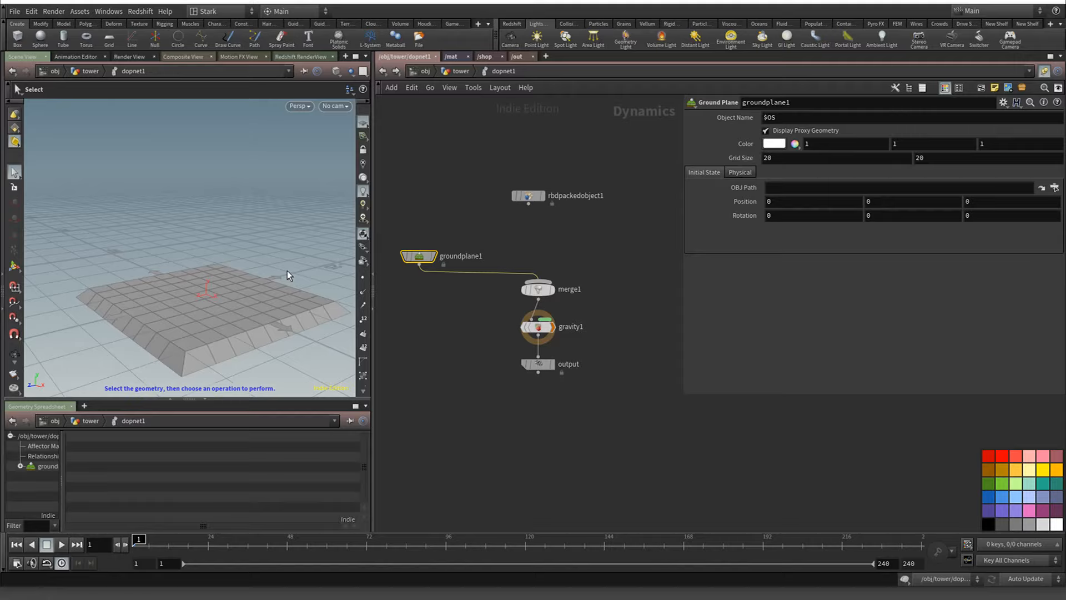
Try a Static Object node above groundplane1 wired into merge1, and delete it again
{"action": "key", "text": "Tab"}
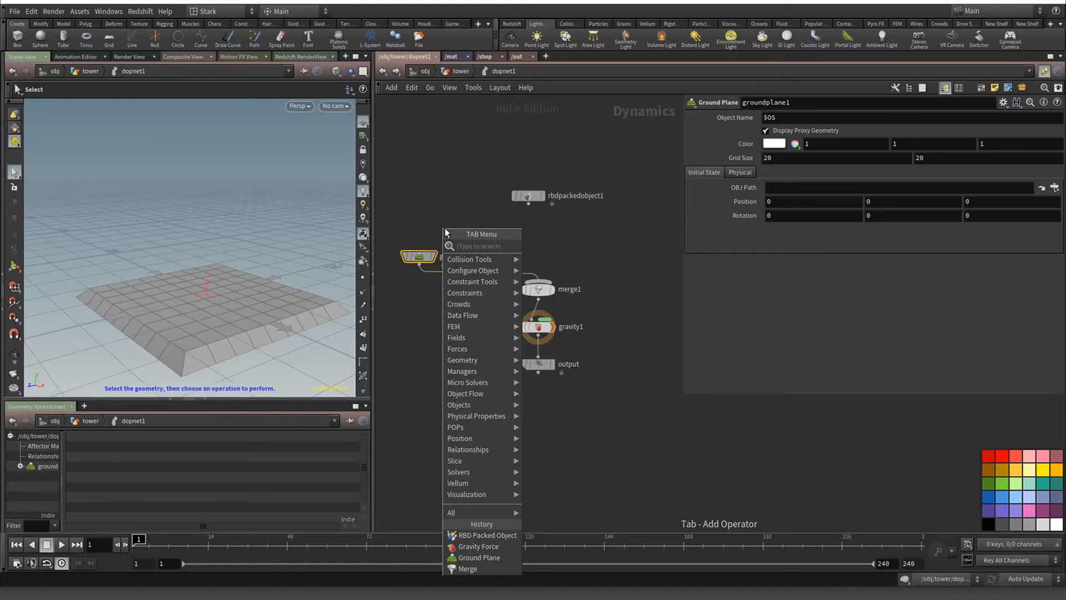
{"action": "type", "text": "static"}
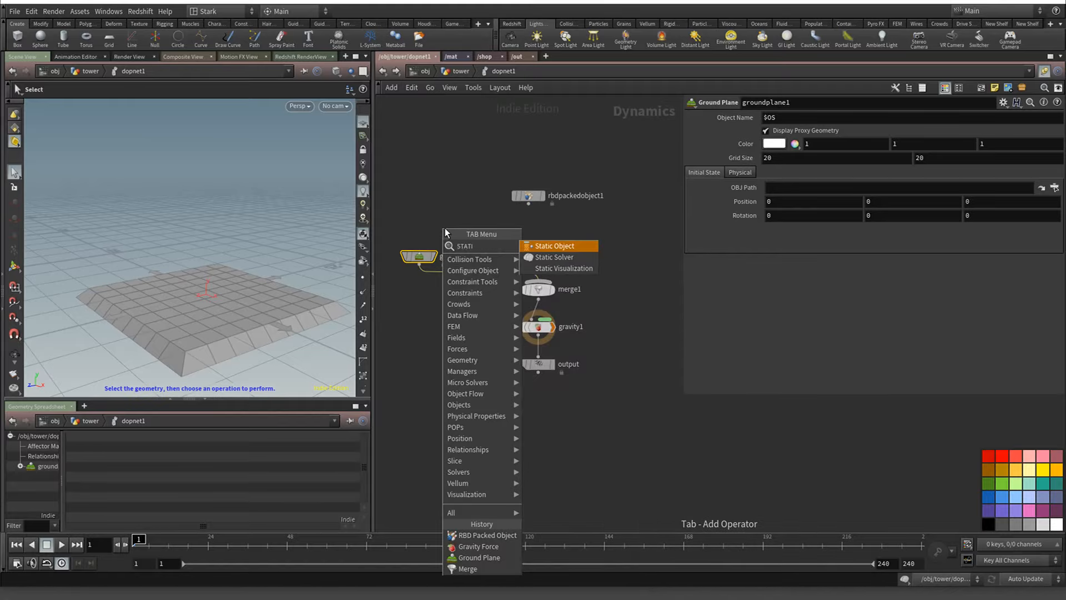
{"action": "key", "text": "Return"}
{"action": "left_click", "coordinate": [446, 231]}
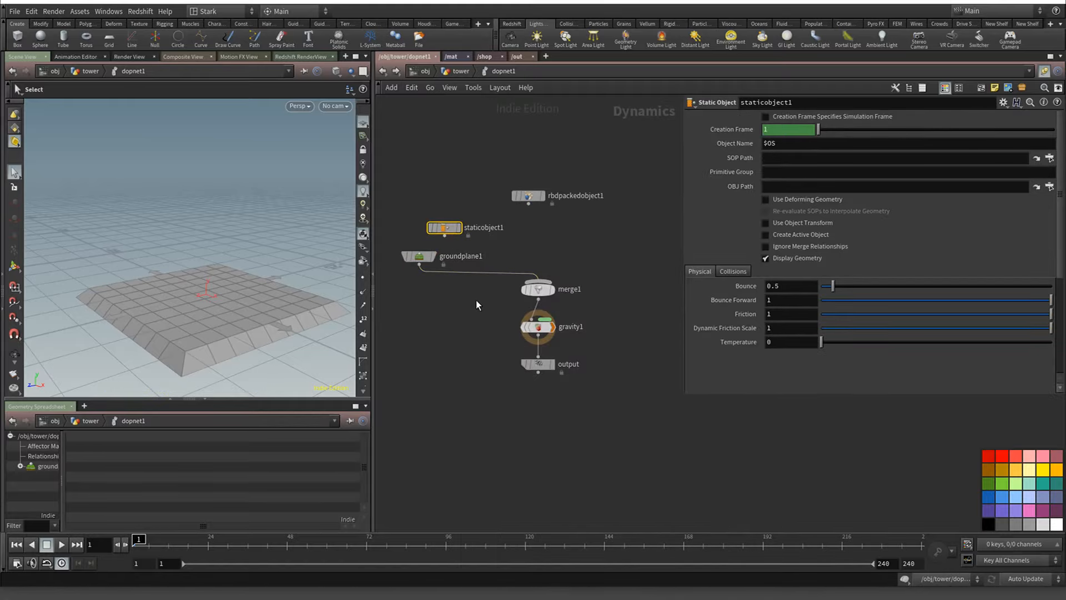
{"action": "left_click_drag", "start_coordinate": [444, 236], "coordinate": [538, 281]}
{"action": "mouse_move", "coordinate": [459, 227]}
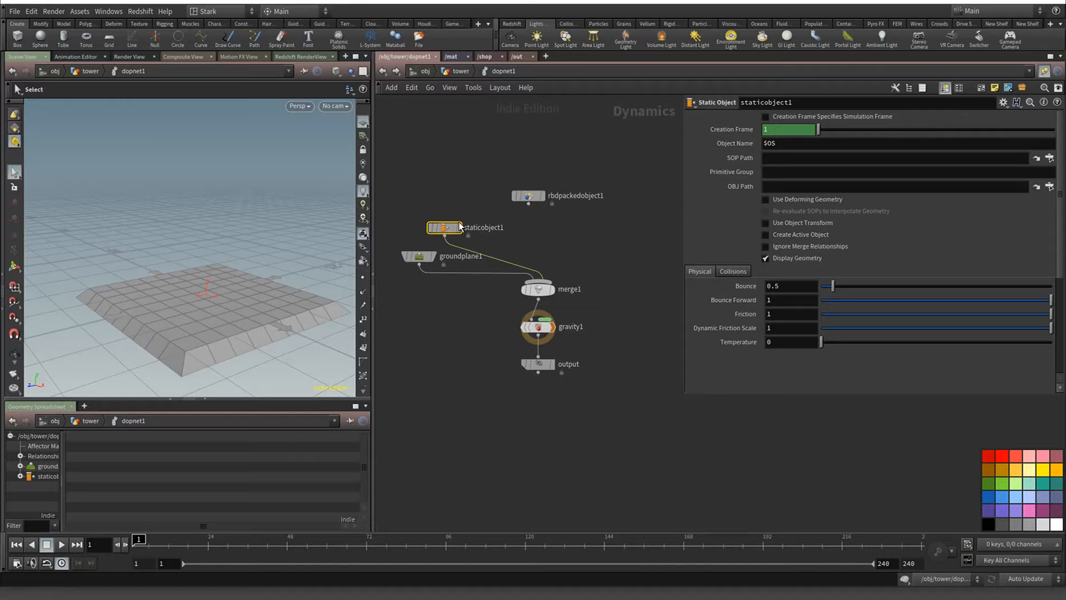
{"action": "left_click_drag", "start_coordinate": [454, 227], "coordinate": [432, 210]}
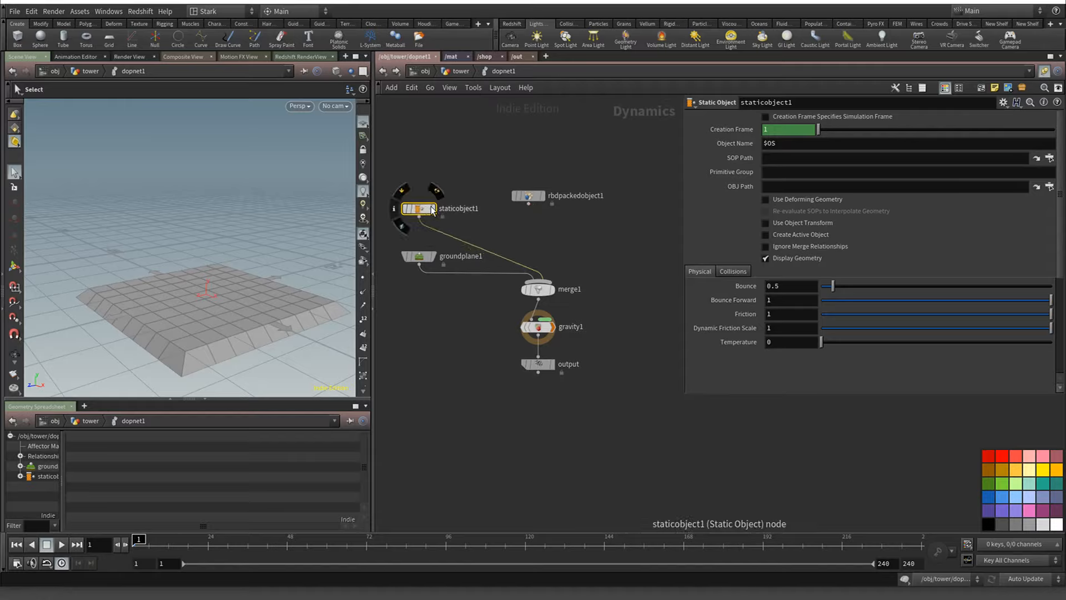
{"action": "key", "text": "Delete"}
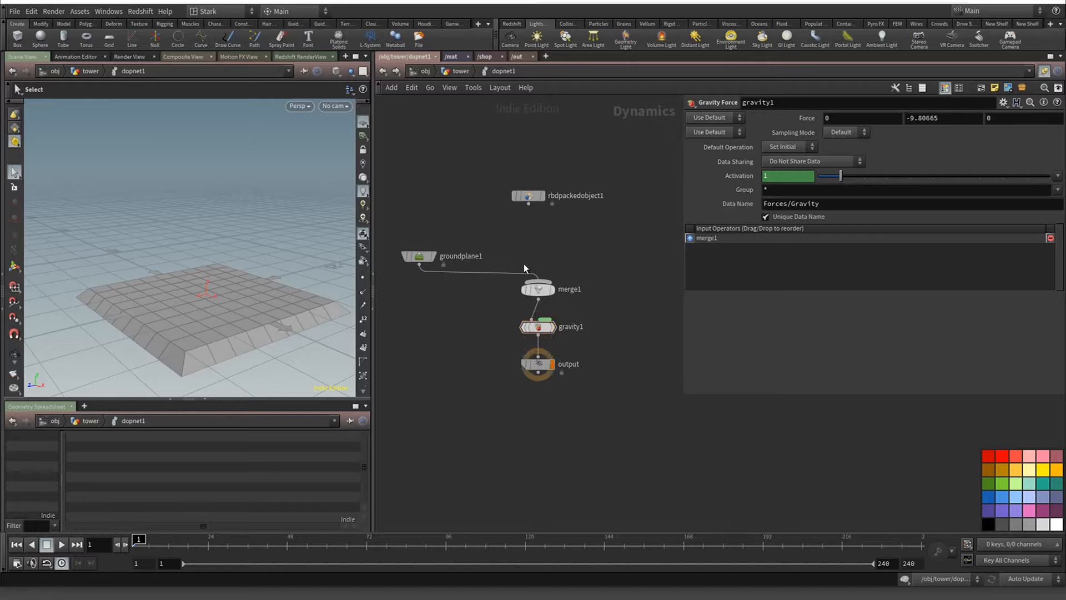
Try a Rigid Body Solver node below rbdpackedobject1 and delete it again
{"action": "left_click", "coordinate": [535, 197]}
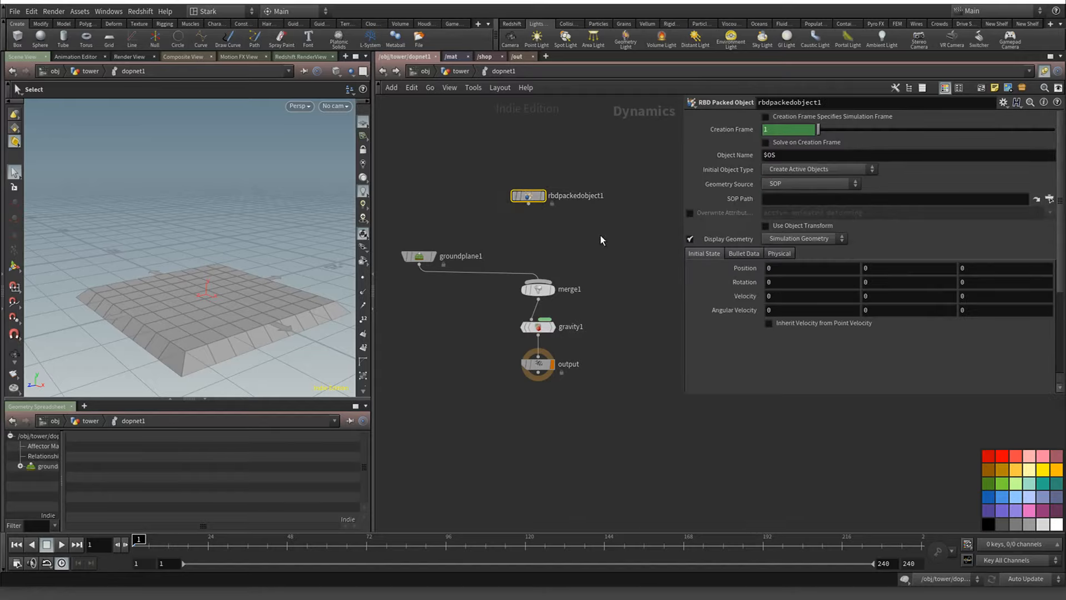
{"action": "key", "text": "Tab"}
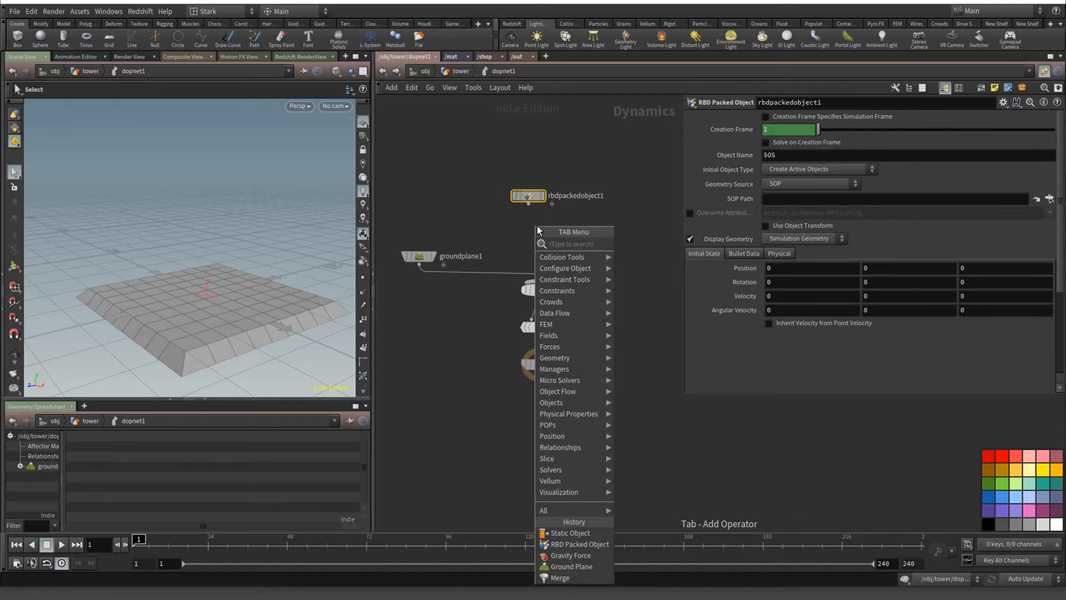
{"action": "type", "text": "rigid"}
{"action": "key", "text": "Return"}
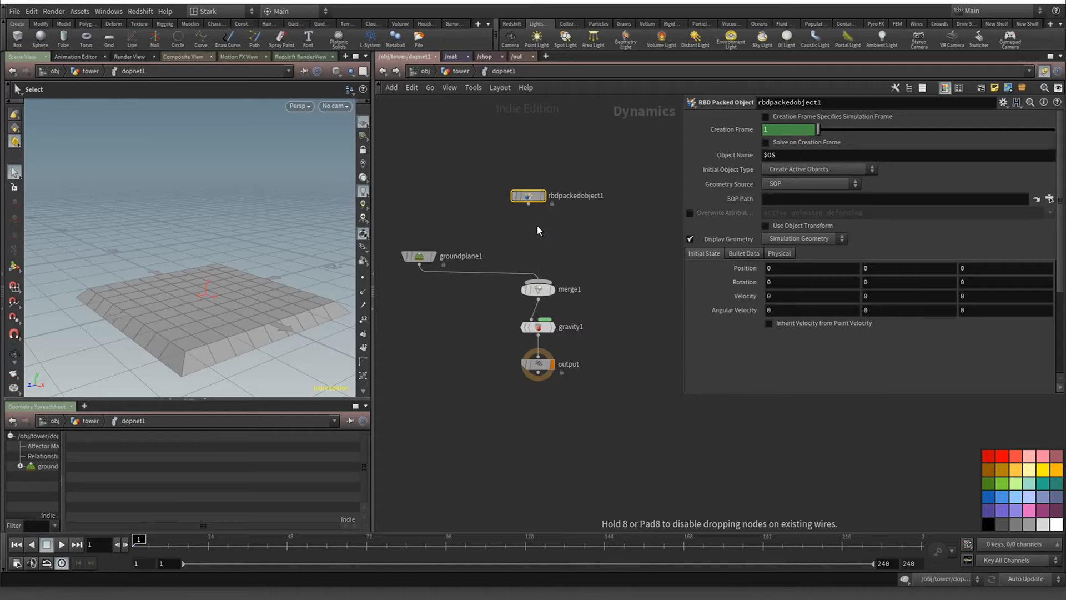
{"action": "left_click", "coordinate": [537, 227]}
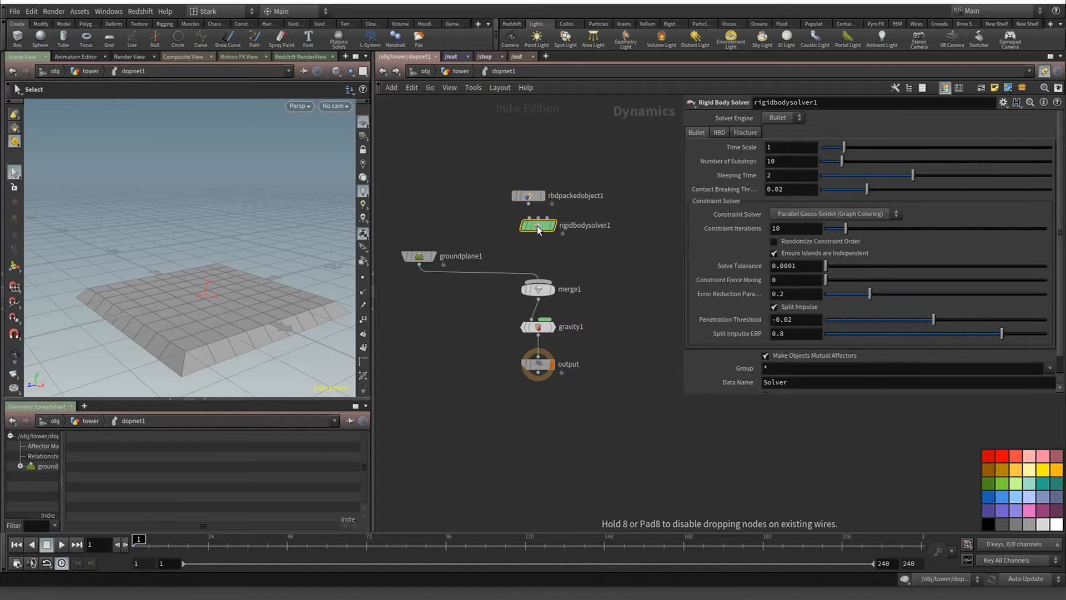
{"action": "key", "text": "Delete"}
Try an RBD Solver node wired below rbdpackedobject1 and delete it again
{"action": "key", "text": "Tab"}
{"action": "type", "text": "rbdso"}
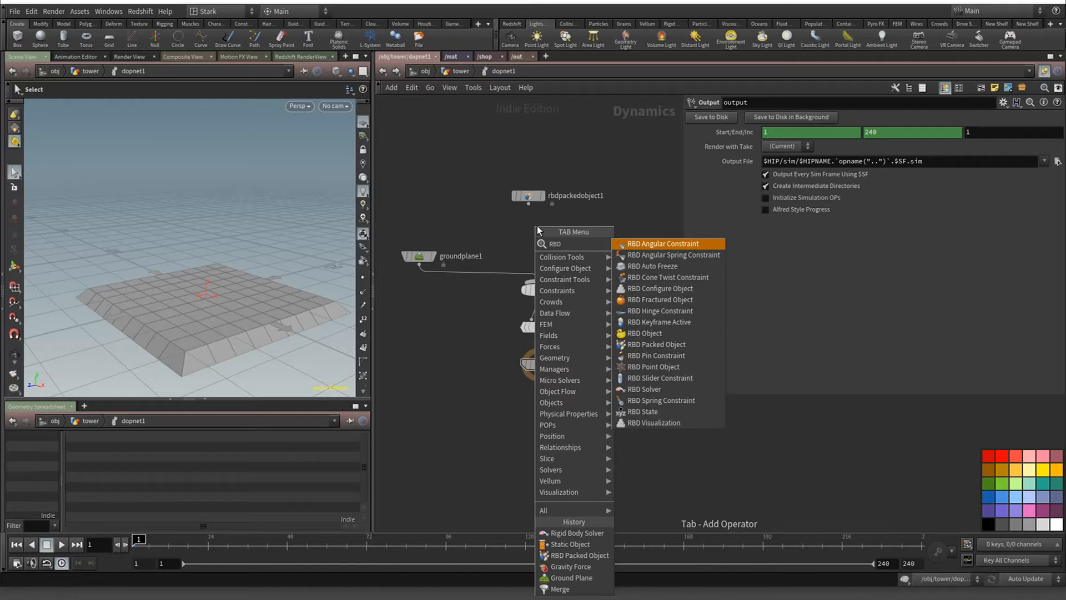
{"action": "key", "text": "Return"}
{"action": "left_click", "coordinate": [538, 226]}
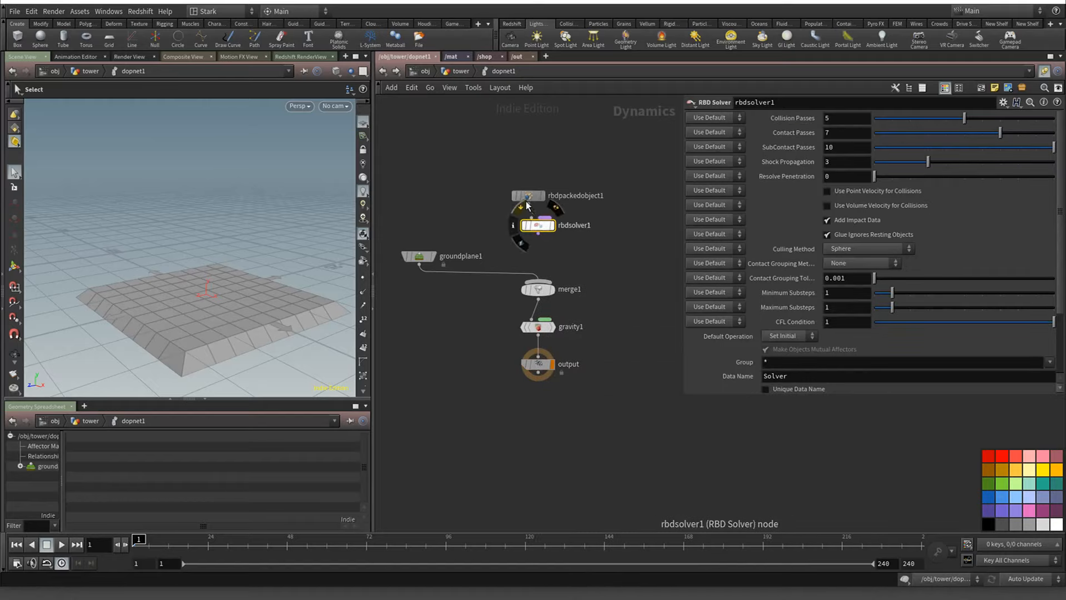
{"action": "left_click_drag", "start_coordinate": [529, 204], "coordinate": [536, 222]}
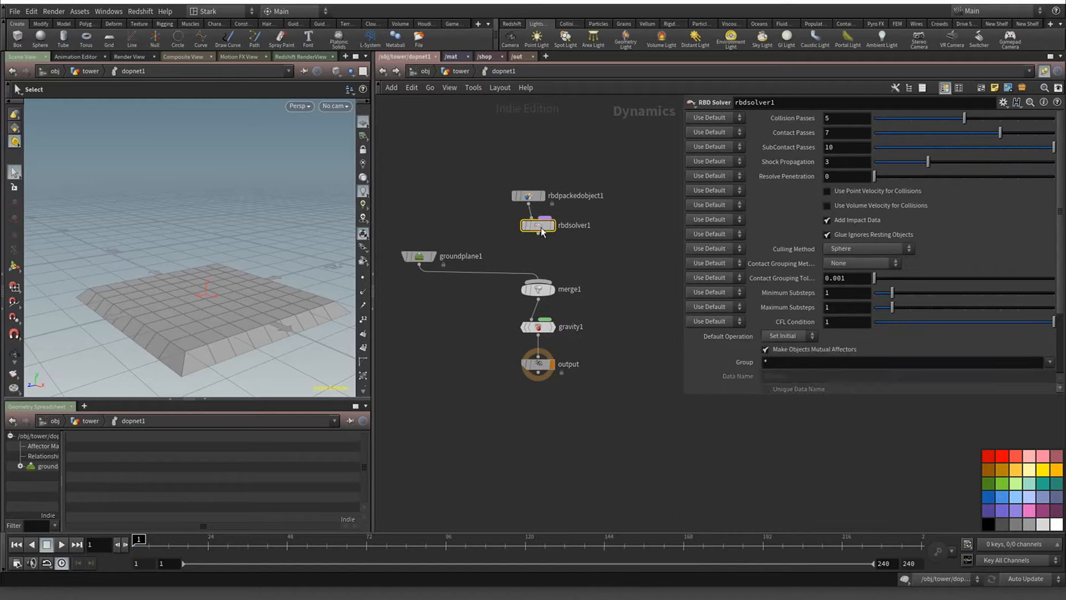
{"action": "key", "text": "Delete"}
Add a Rigid Body Solver node below rbdpackedobject1 and wire it between that node and merge1
{"action": "key", "text": "Tab"}
{"action": "type", "text": "rig"}
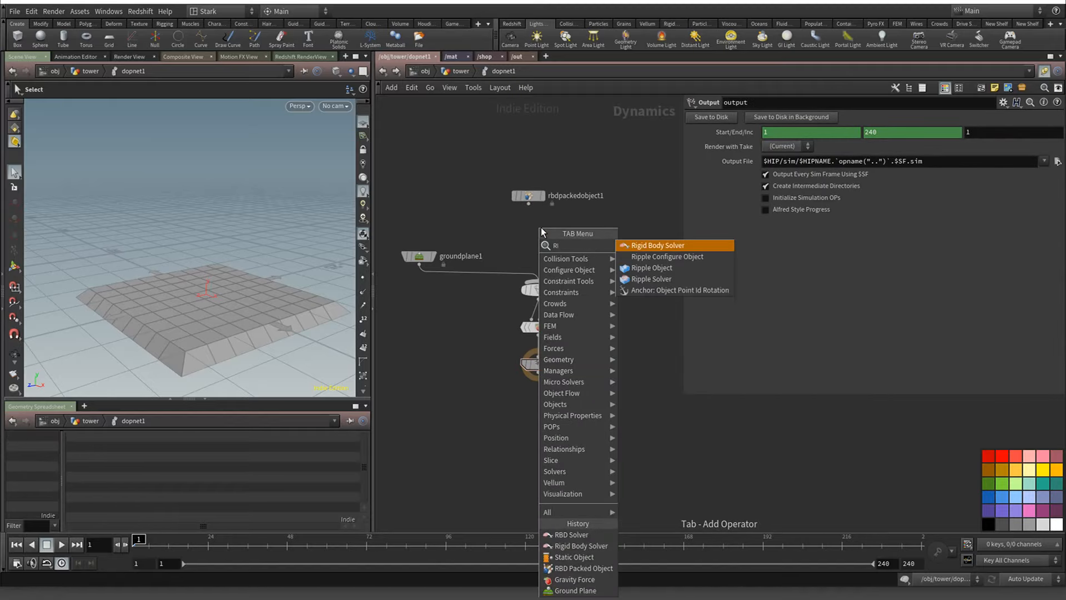
{"action": "key", "text": "Return"}
{"action": "left_click", "coordinate": [543, 233]}
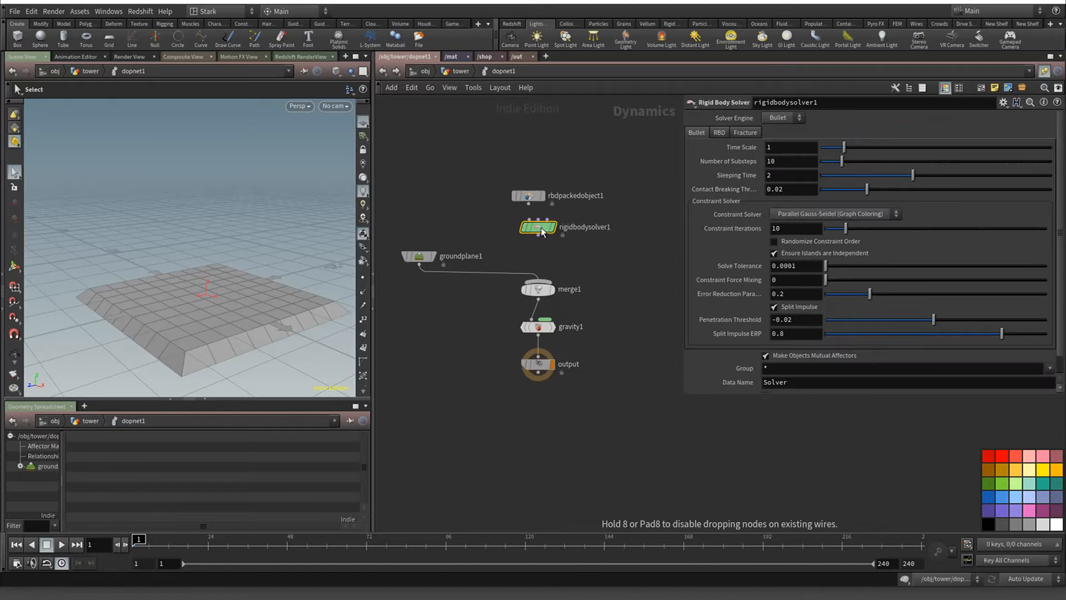
{"action": "left_click_drag", "start_coordinate": [529, 203], "coordinate": [537, 282]}
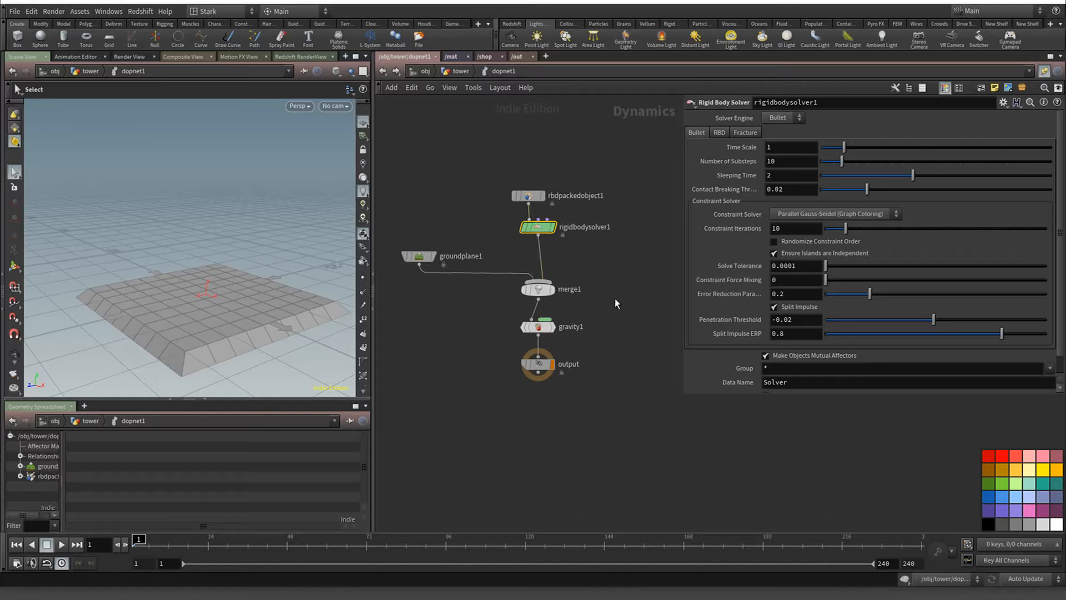
Set the geometry source of rbdpackedobject1 to First Context Geometry, keeping the initial object type as Create Active Objects
{"action": "left_click", "coordinate": [528, 195]}
{"action": "left_click", "coordinate": [815, 172]}
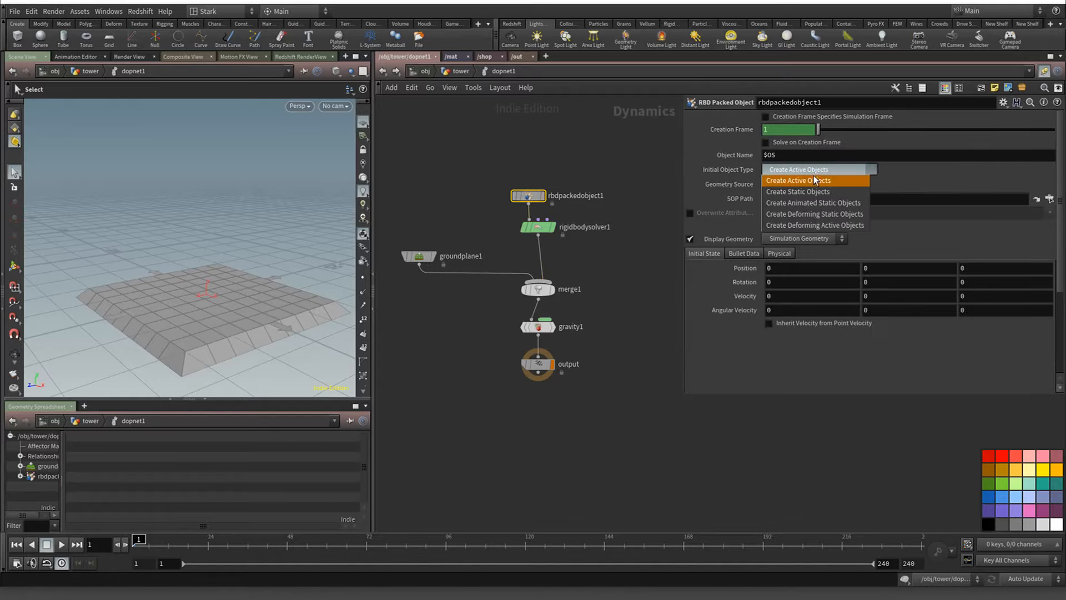
{"action": "left_click", "coordinate": [941, 154]}
{"action": "left_click", "coordinate": [811, 187]}
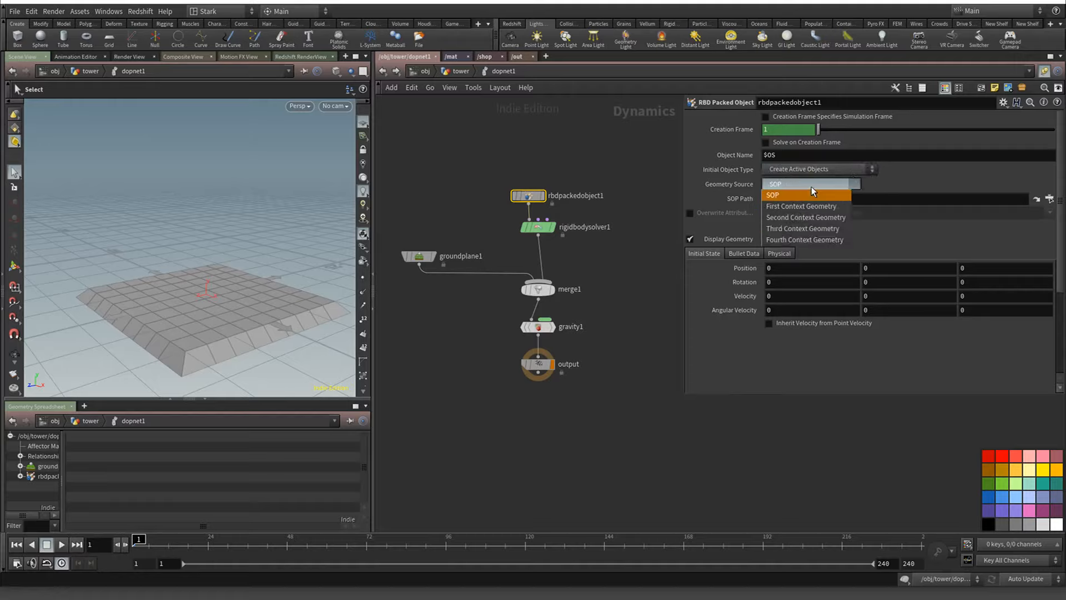
{"action": "left_click", "coordinate": [811, 203]}
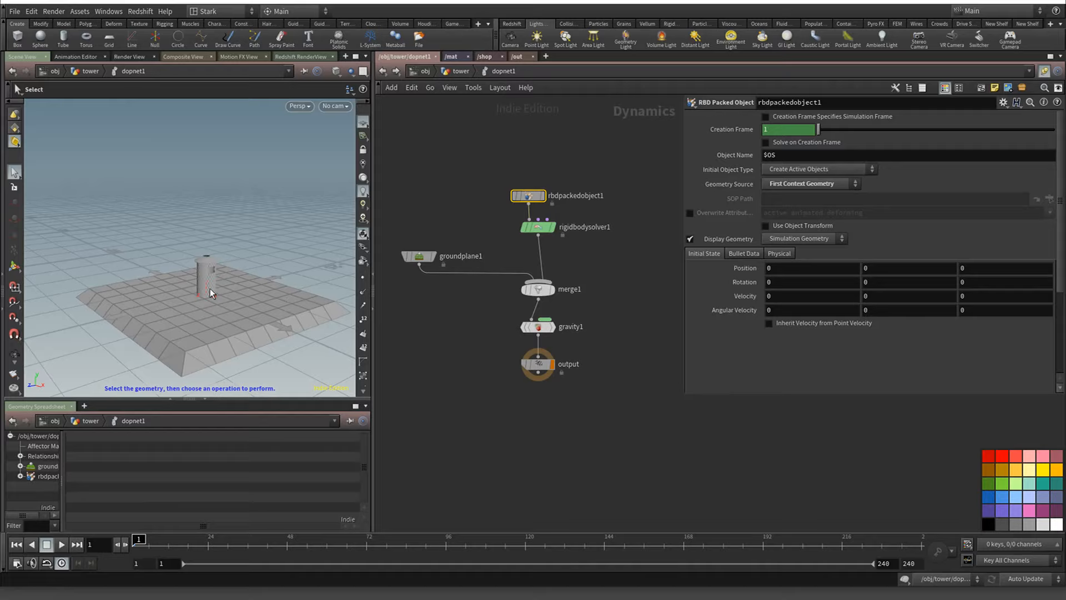
{"action": "scroll", "coordinate": [203, 286], "scroll_direction": "up", "scroll_amount": 6}
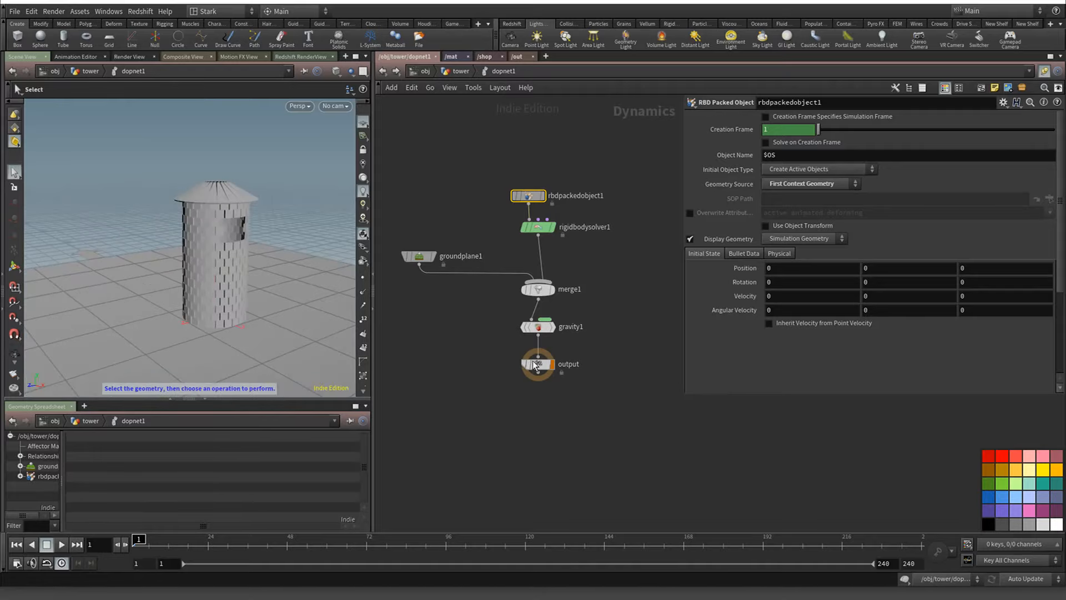
Lay out the DOP network nodes automatically, change the wiring style to Rounded, and select the output node
{"action": "key", "text": "l"}
{"action": "key", "text": "shift+s"}
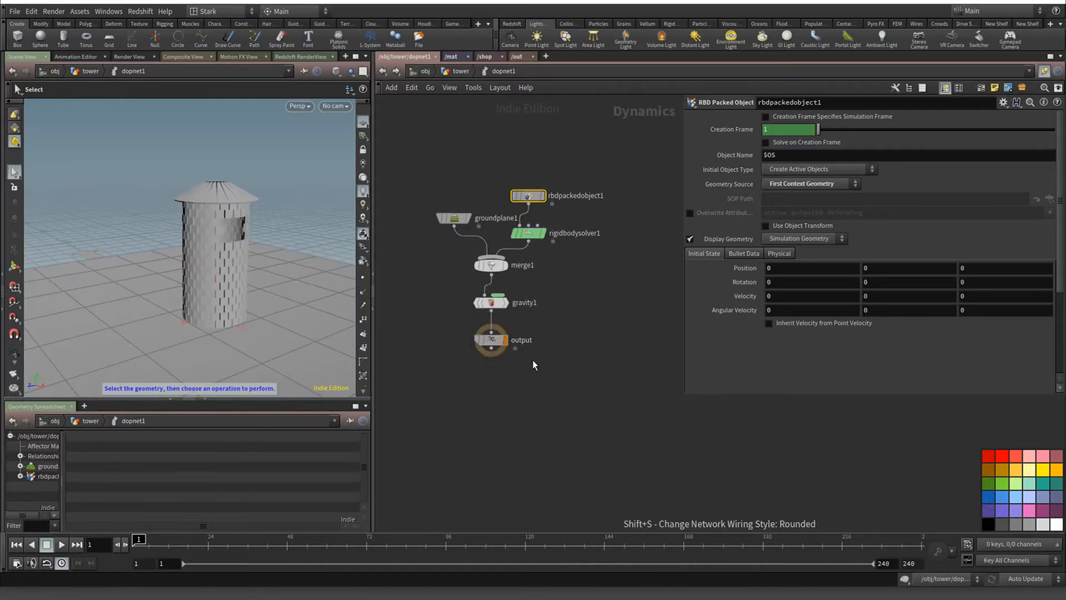
{"action": "left_click", "coordinate": [491, 340]}
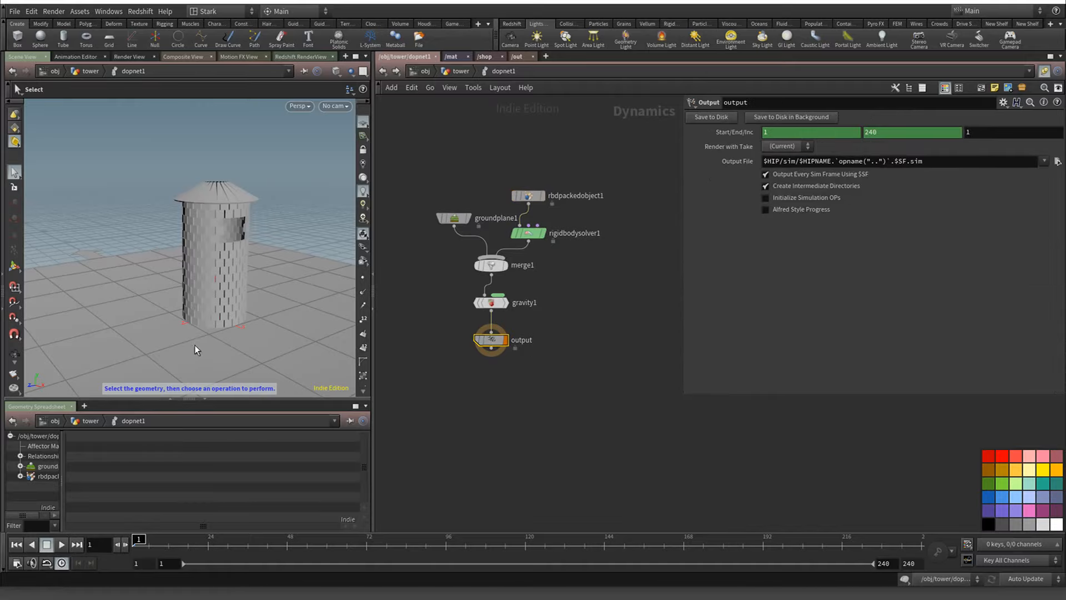
Orbit to a lower view of the tower, play the simulation to watch the bricks, and return to frame 1
{"action": "key", "text": "Escape"}
{"action": "mouse_move", "coordinate": [194, 345]}
{"action": "left_mouse_down"}
{"action": "mouse_move", "coordinate": [208, 337]}
{"action": "mouse_move", "coordinate": [189, 338]}
{"action": "left_mouse_up"}
{"action": "key", "text": "s"}
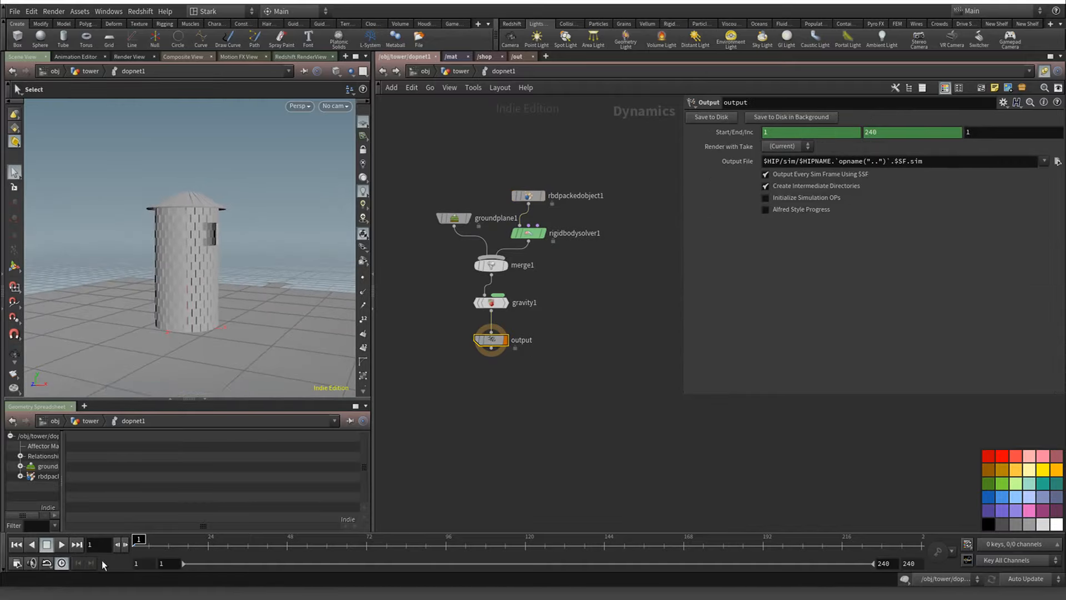
{"action": "left_click", "coordinate": [63, 544]}
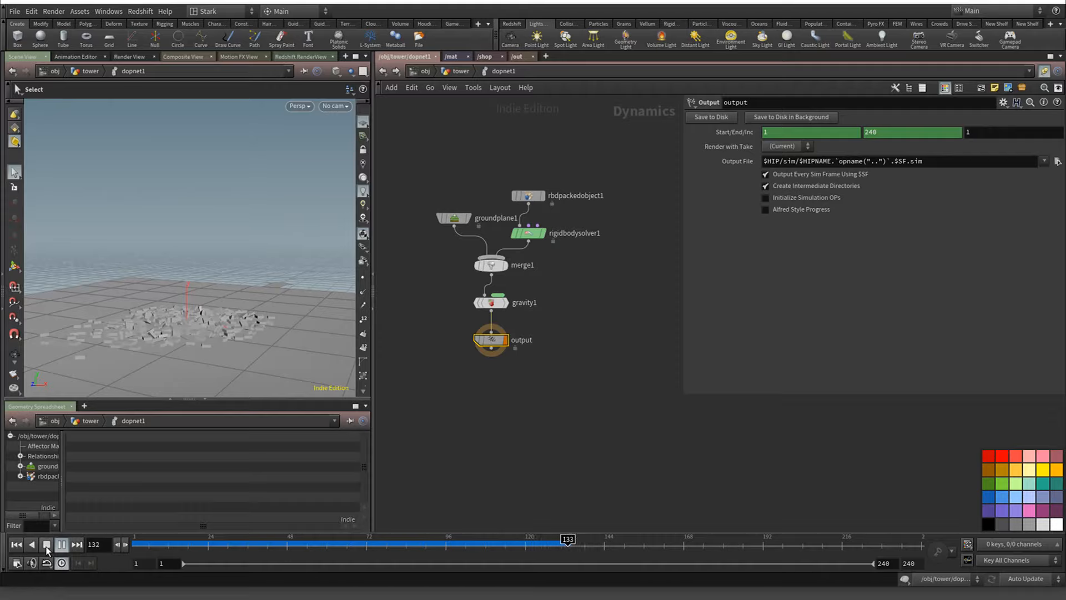
{"action": "left_click", "coordinate": [46, 544]}
{"action": "left_click", "coordinate": [16, 545]}
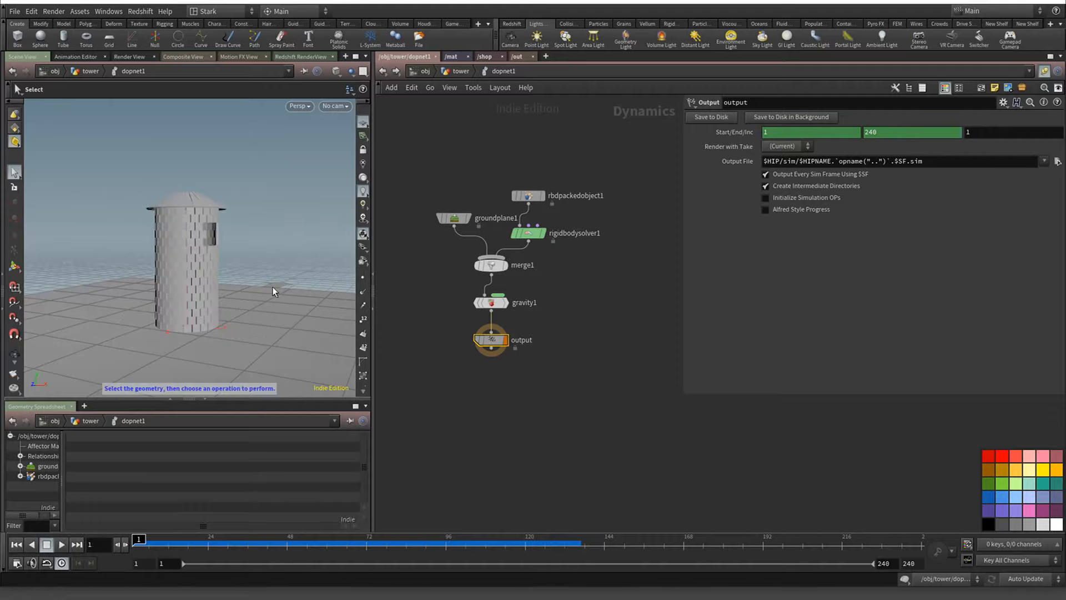
Compare the viewport's high quality, headlight and disabled lighting modes on the tower, and return to normal lighting
{"action": "left_click", "coordinate": [362, 204]}
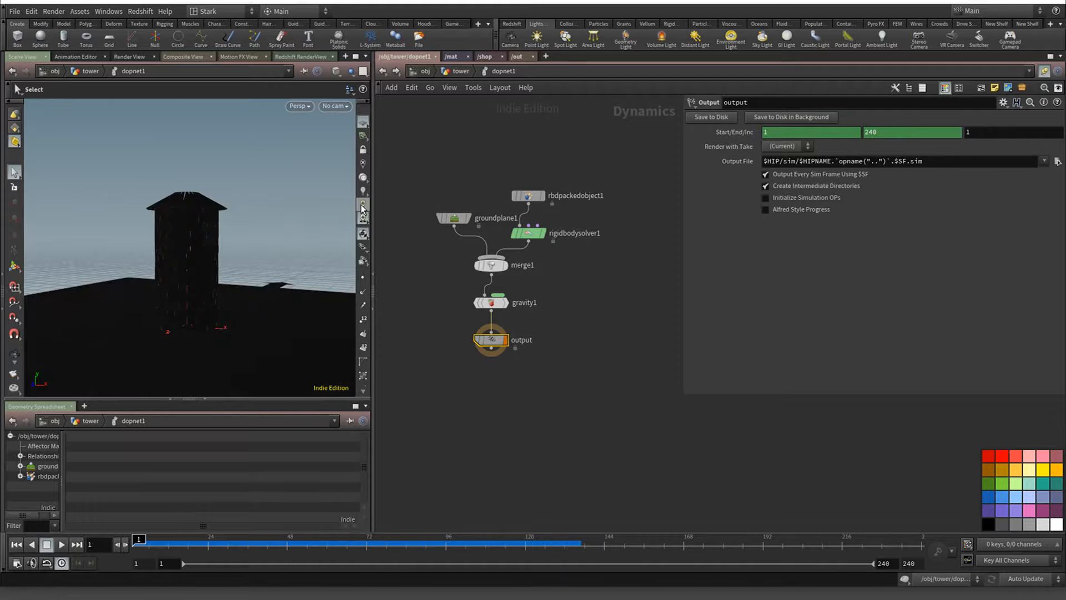
{"action": "left_click", "coordinate": [362, 179]}
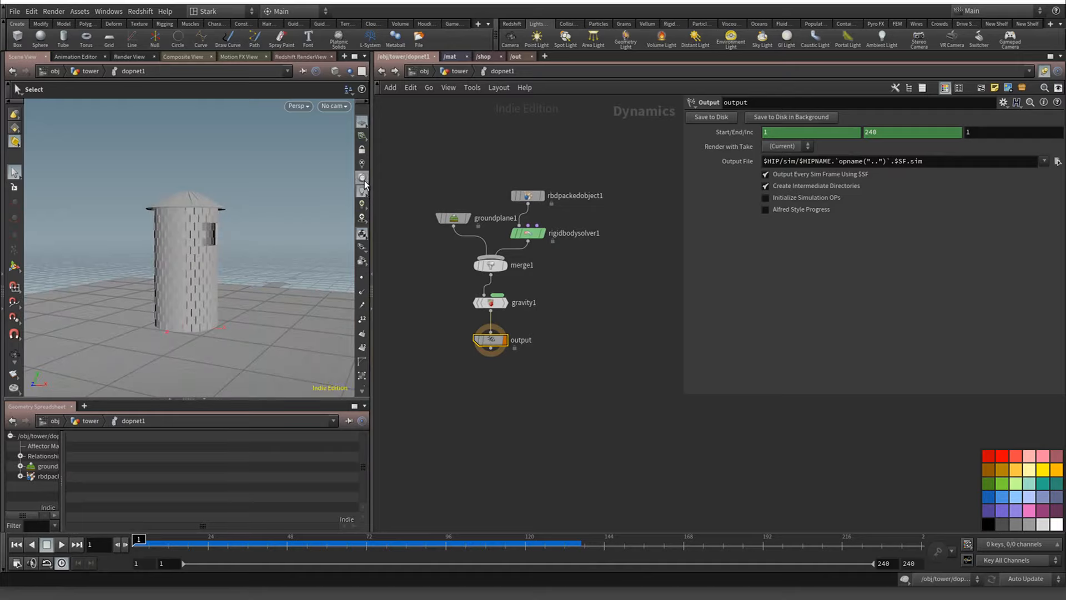
{"action": "left_click", "coordinate": [362, 164]}
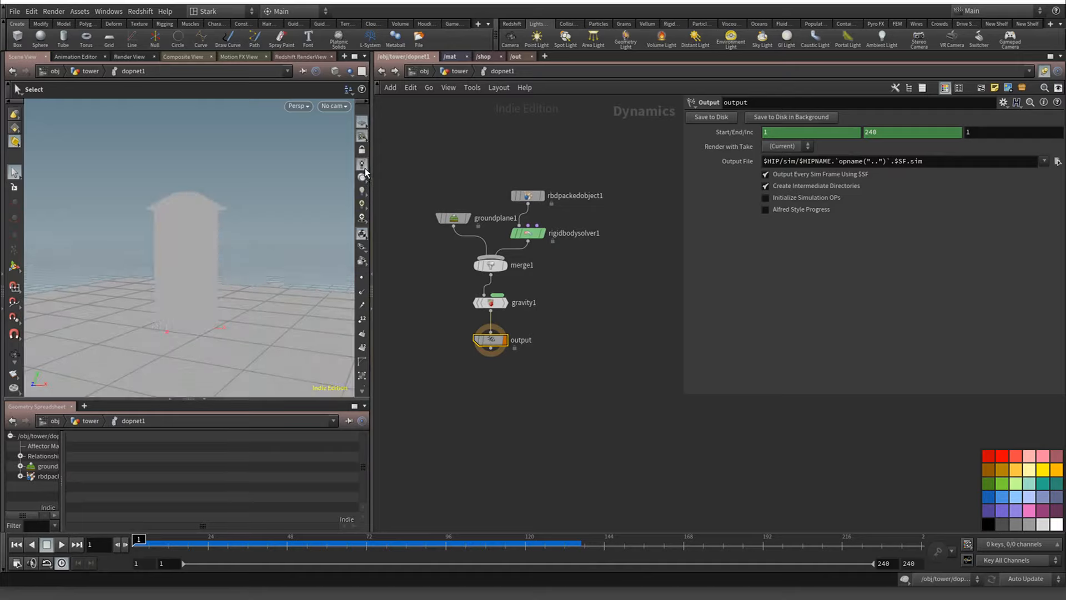
{"action": "left_click", "coordinate": [362, 178]}
{"action": "left_click", "coordinate": [362, 204]}
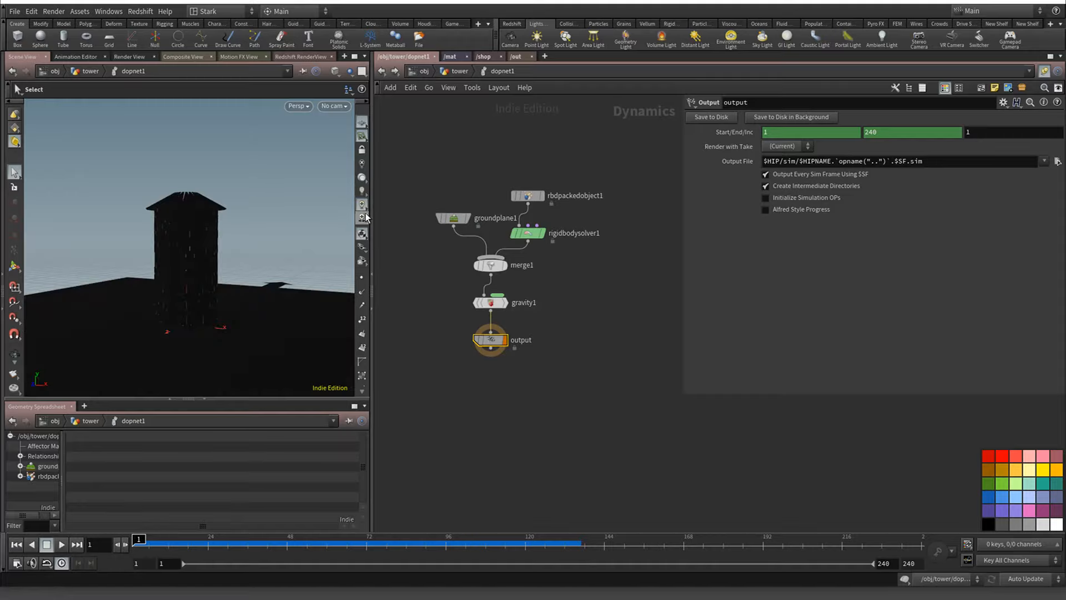
{"action": "left_click", "coordinate": [364, 192]}
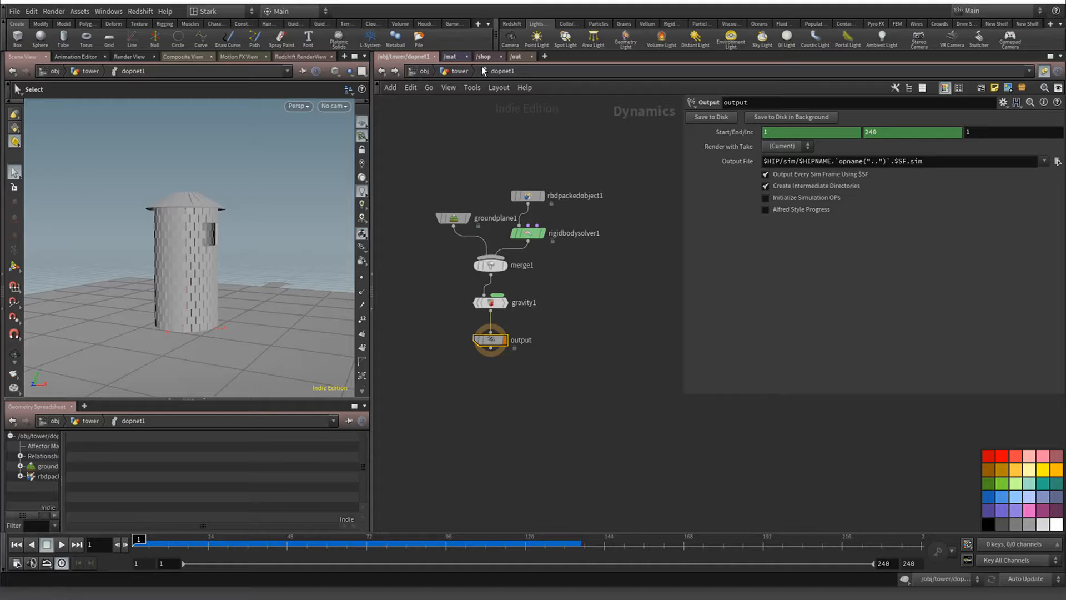
Look through the available shelves, and go up from dopnet1 to the object level
{"action": "left_click", "coordinate": [1050, 24]}
{"action": "left_click", "coordinate": [1049, 24]}
{"action": "left_click", "coordinate": [1049, 25]}
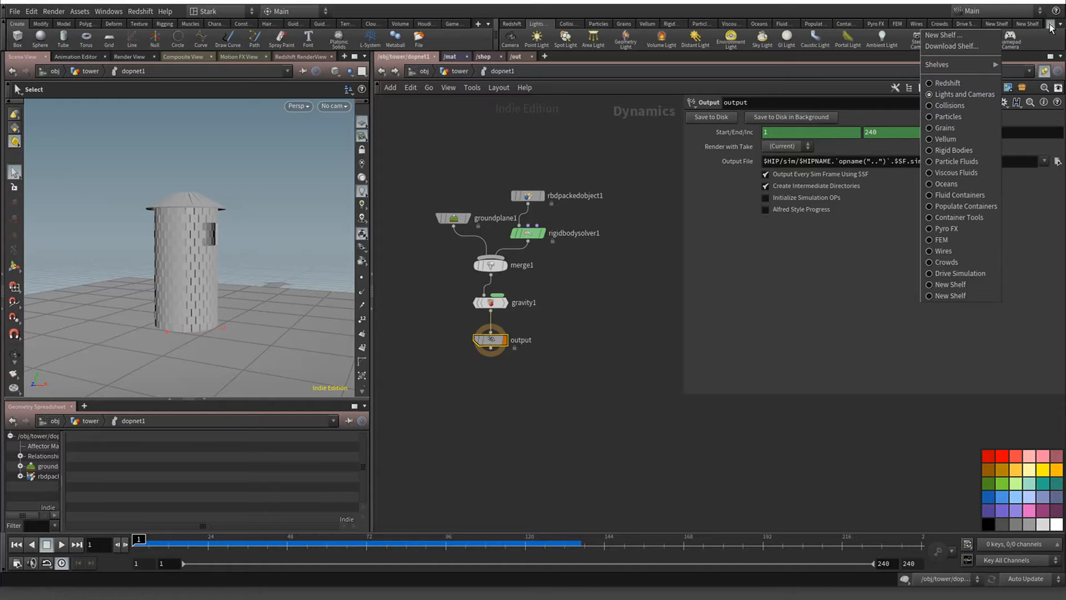
{"action": "mouse_move", "coordinate": [992, 66]}
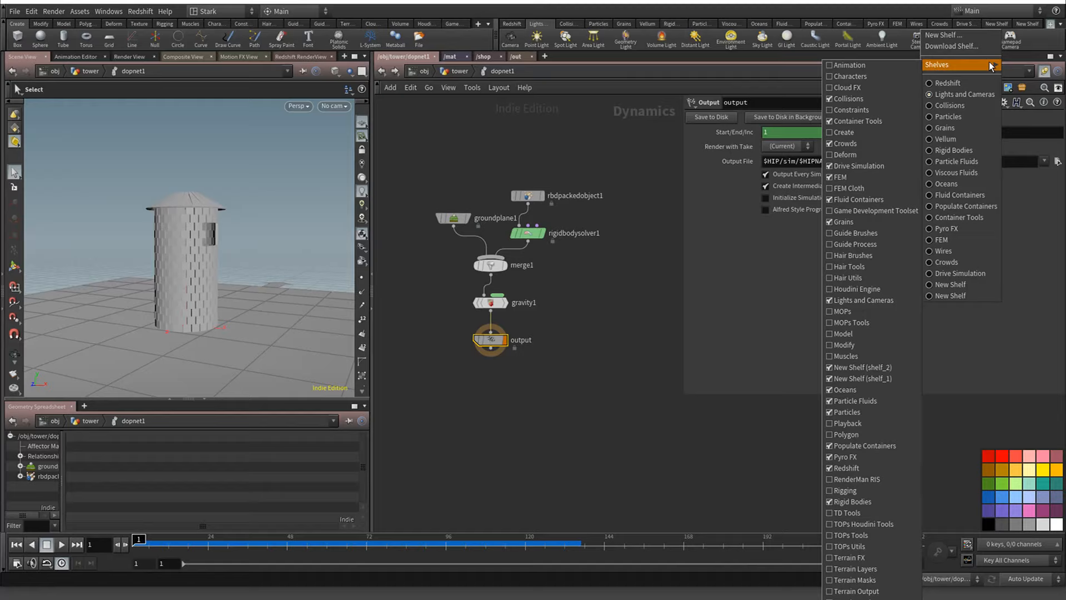
{"action": "left_click", "coordinate": [578, 138]}
{"action": "left_click", "coordinate": [380, 72]}
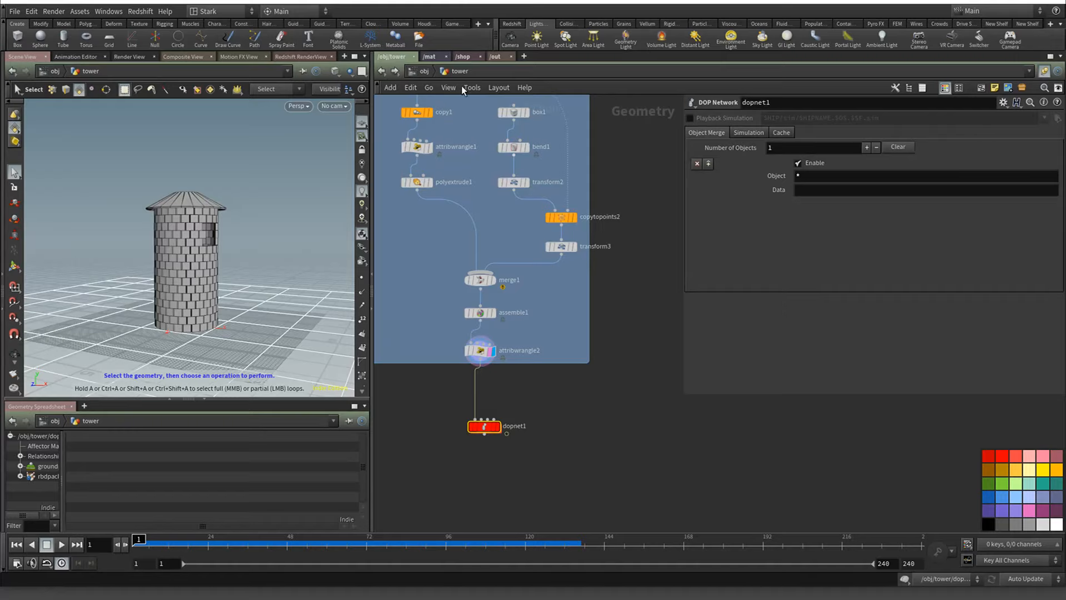
{"action": "left_click", "coordinate": [382, 71]}
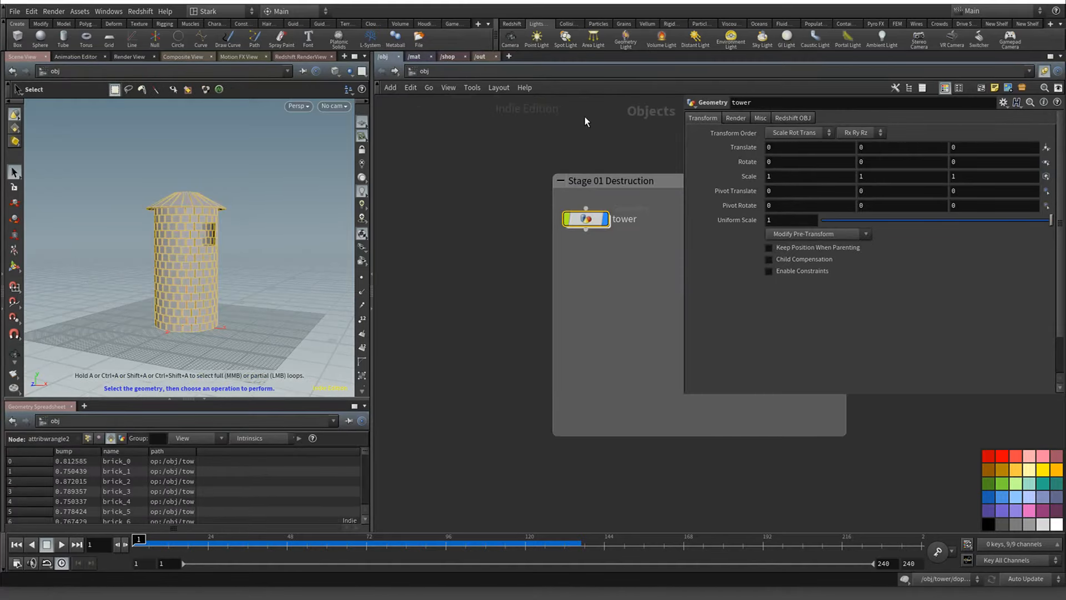
Try a Redshift dome light with high quality, normal and headlight viewport lighting, and delete the light again
{"action": "left_click", "coordinate": [503, 25]}
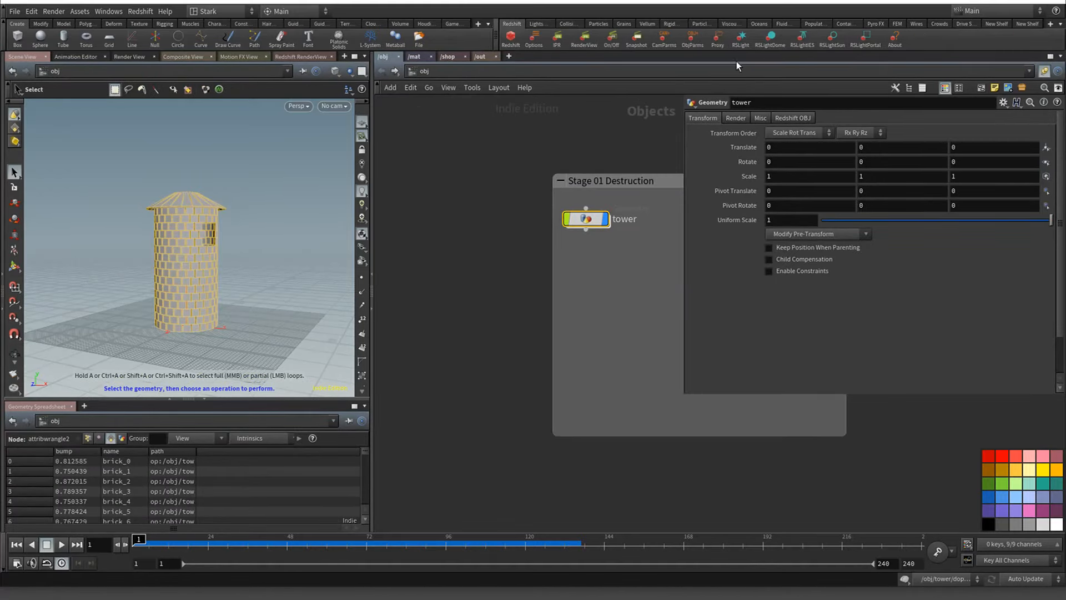
{"action": "left_click", "coordinate": [769, 44]}
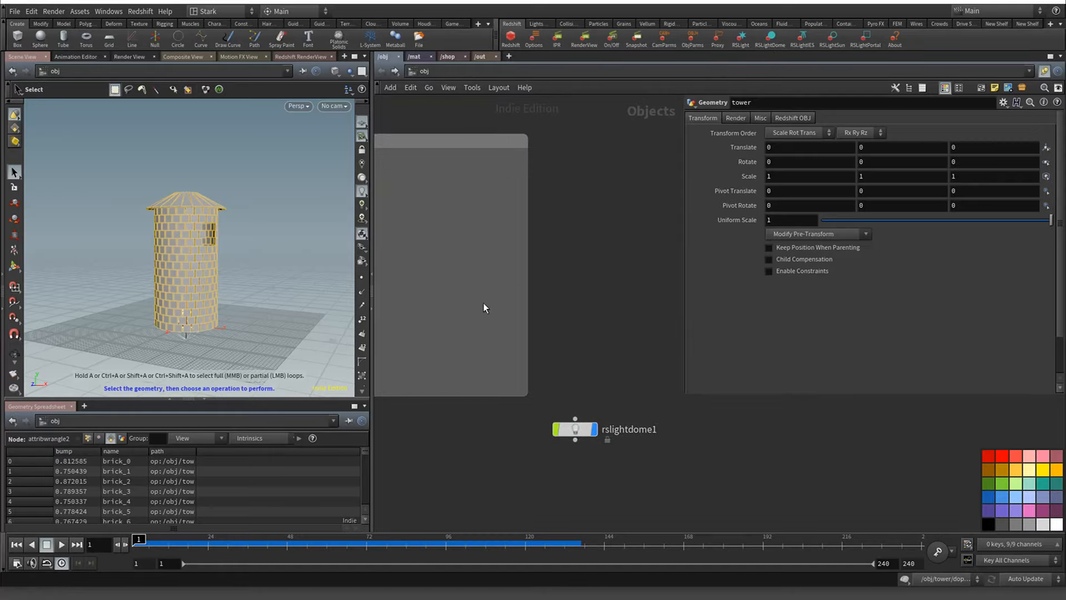
{"action": "left_click", "coordinate": [365, 202]}
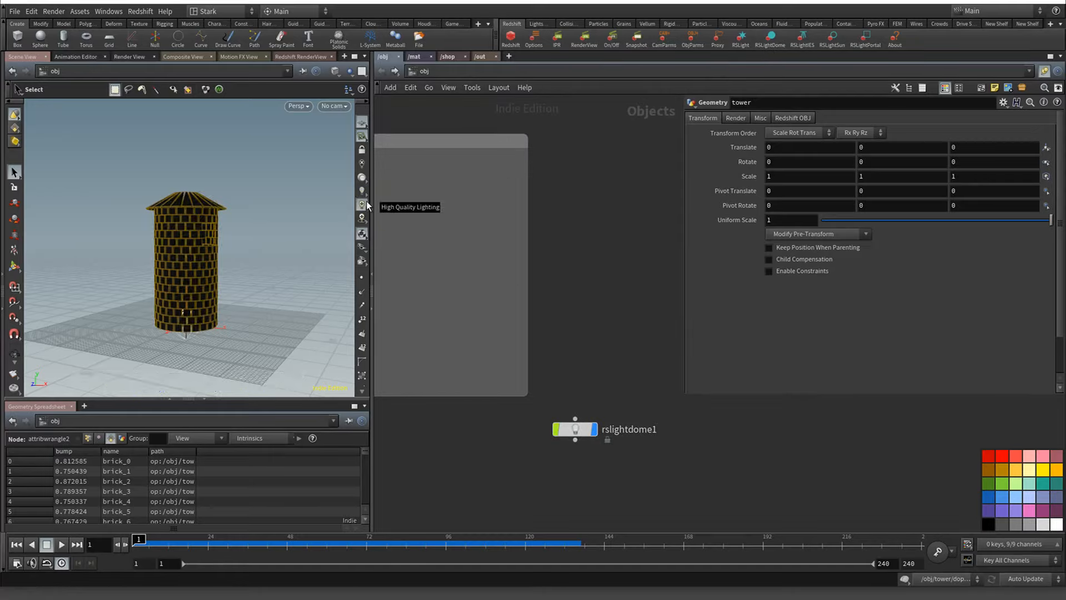
{"action": "left_click", "coordinate": [359, 188]}
{"action": "left_click", "coordinate": [362, 178]}
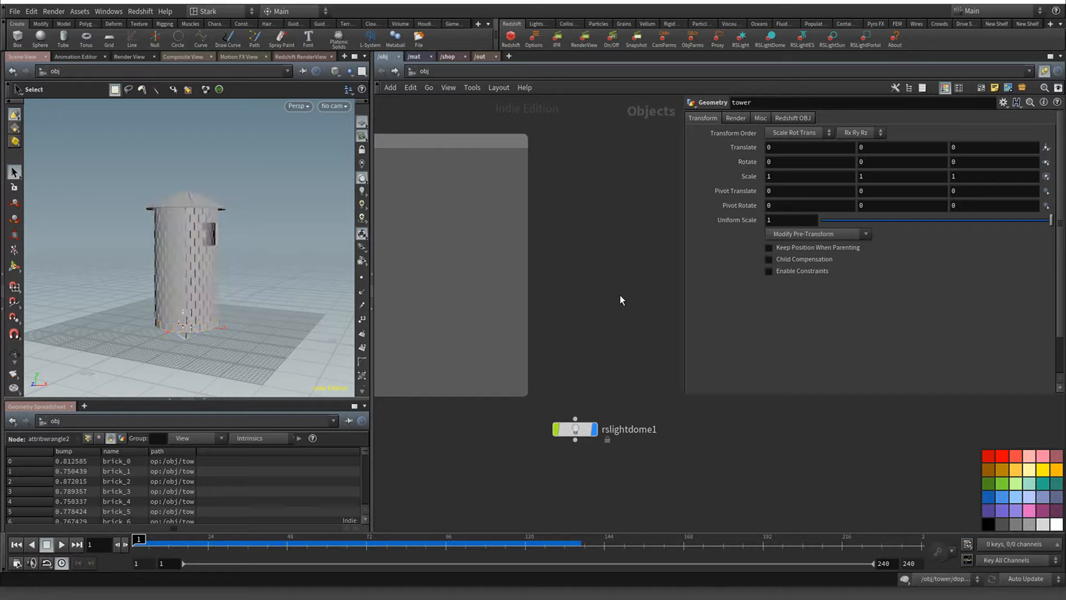
{"action": "left_click", "coordinate": [575, 429]}
{"action": "key", "text": "Delete"}
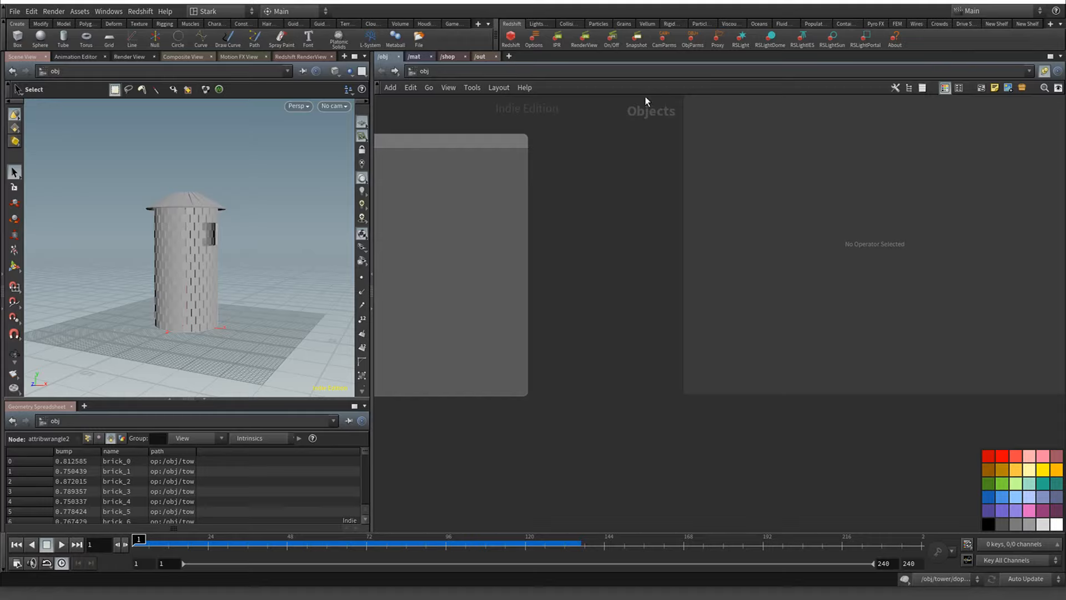
Add an Environment Light at object level and try high quality and headlight lighting in the viewport
{"action": "left_click", "coordinate": [537, 25]}
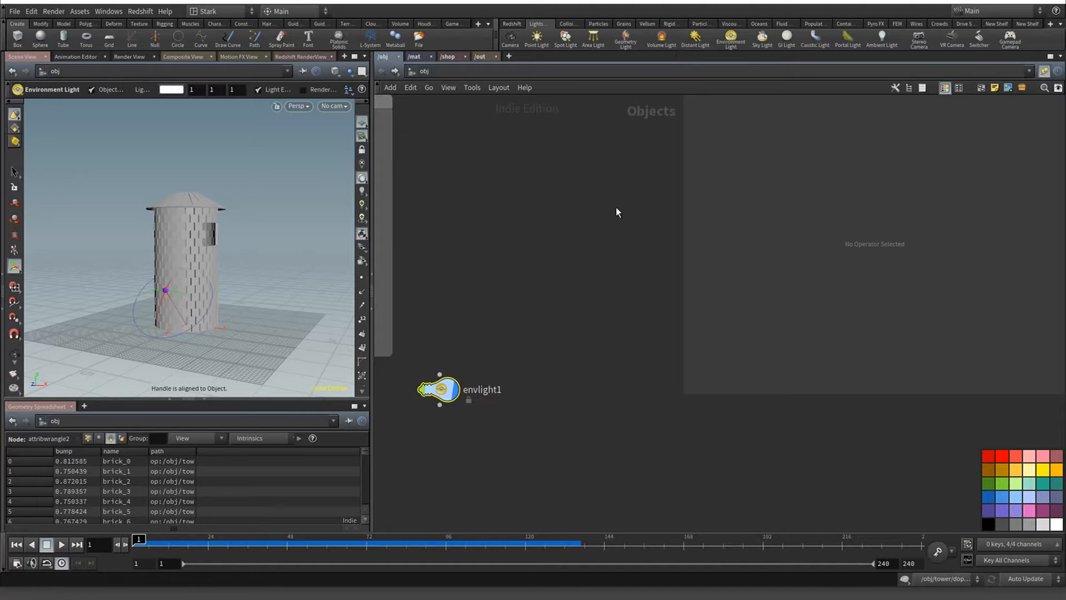
{"action": "left_click", "coordinate": [362, 205]}
{"action": "left_click", "coordinate": [362, 177]}
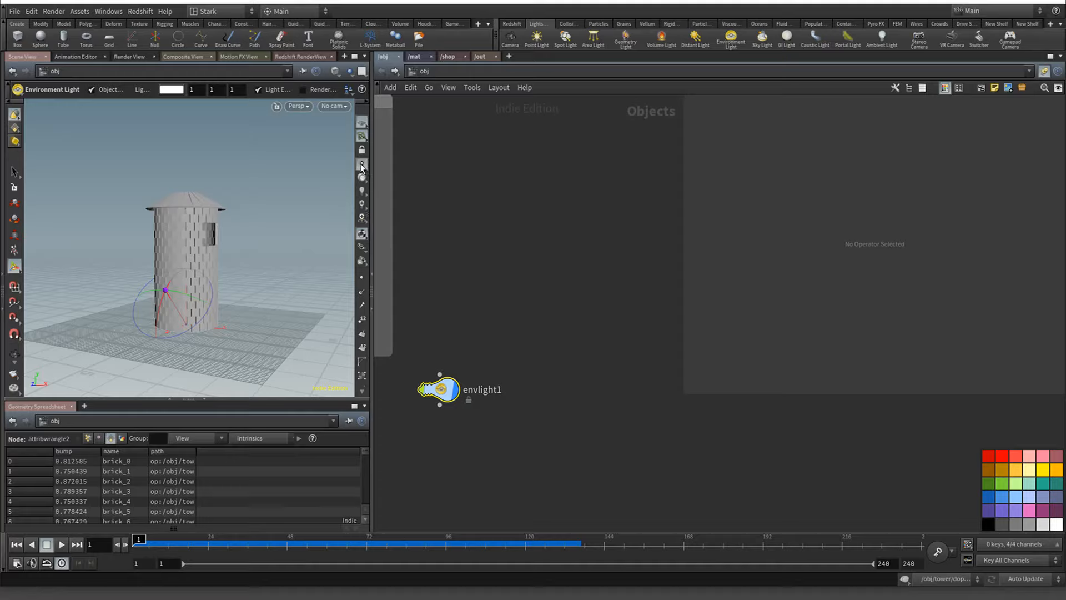
Compare the viewport's disabled, high quality, and high quality with shadows lighting modes on the tower
{"action": "left_click", "coordinate": [362, 163]}
{"action": "left_click", "coordinate": [362, 205]}
{"action": "left_click", "coordinate": [362, 218]}
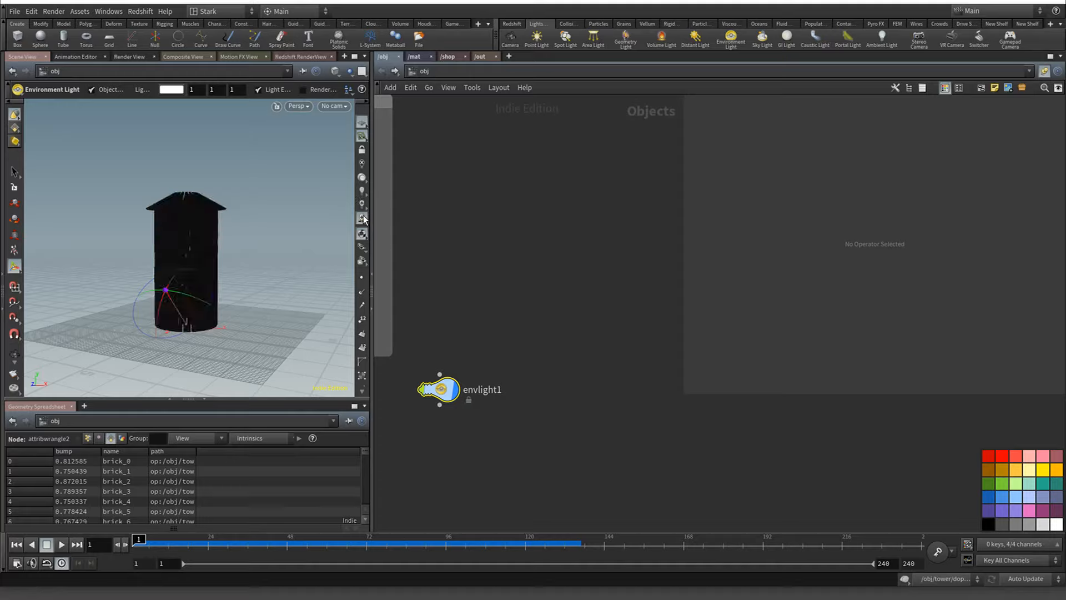
Delete the environment light from the object network
{"action": "left_click", "coordinate": [478, 336]}
{"action": "scroll", "coordinate": [494, 305], "scroll_direction": "down", "scroll_amount": 5}
{"action": "middle_click_drag", "start_coordinate": [498, 297], "coordinate": [562, 247]}
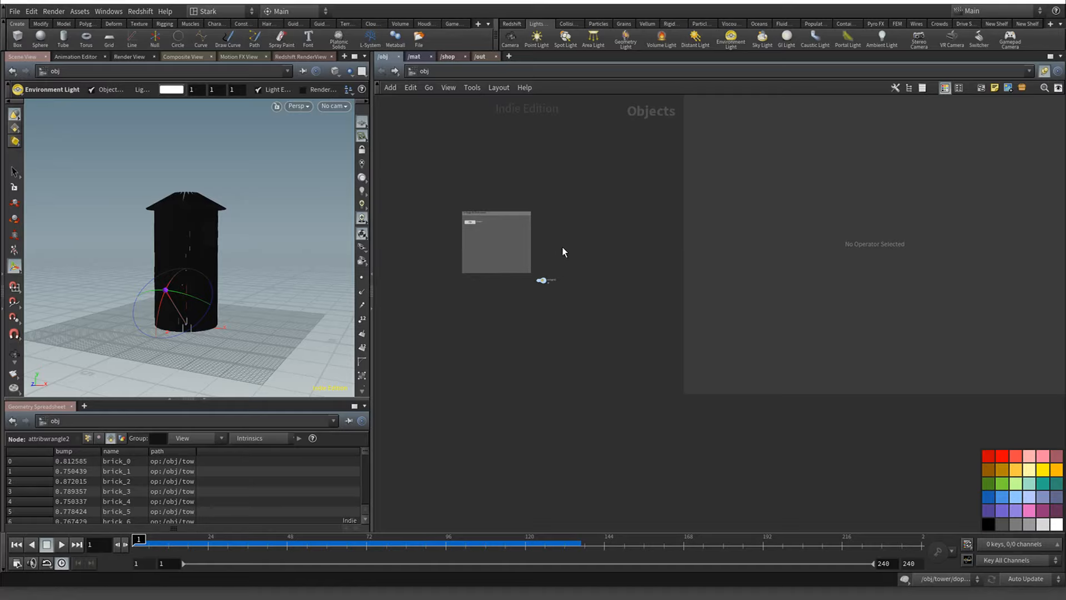
{"action": "scroll", "coordinate": [562, 248], "scroll_direction": "up", "scroll_amount": 3}
{"action": "left_click", "coordinate": [522, 311]}
{"action": "key", "text": "Delete"}
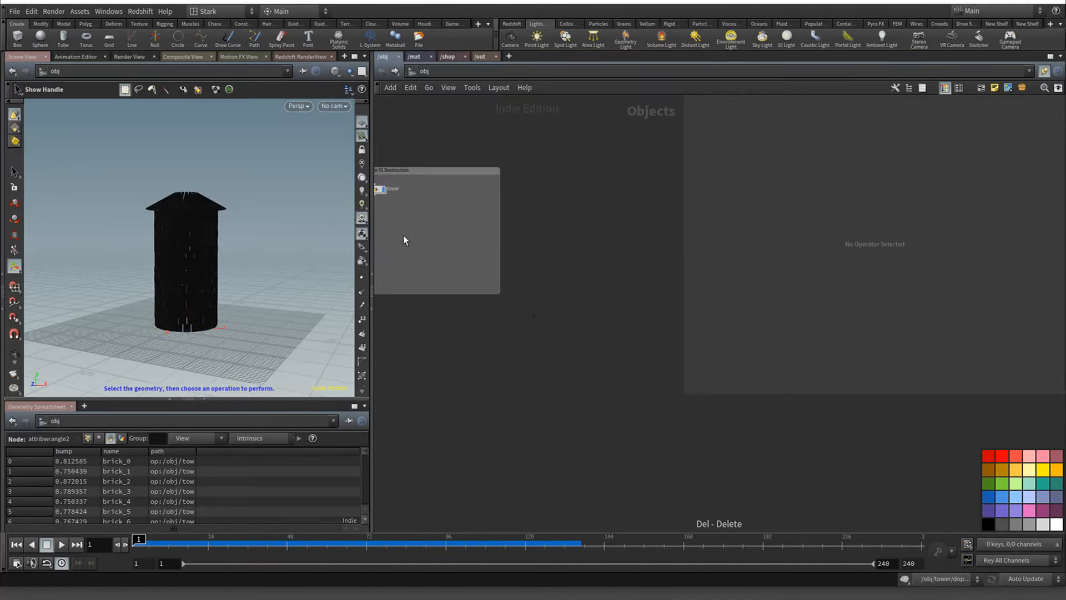
Enter the tower object's network and display dopnet1
{"action": "middle_click_drag", "start_coordinate": [398, 219], "coordinate": [457, 243]}
{"action": "double_click", "coordinate": [431, 213]}
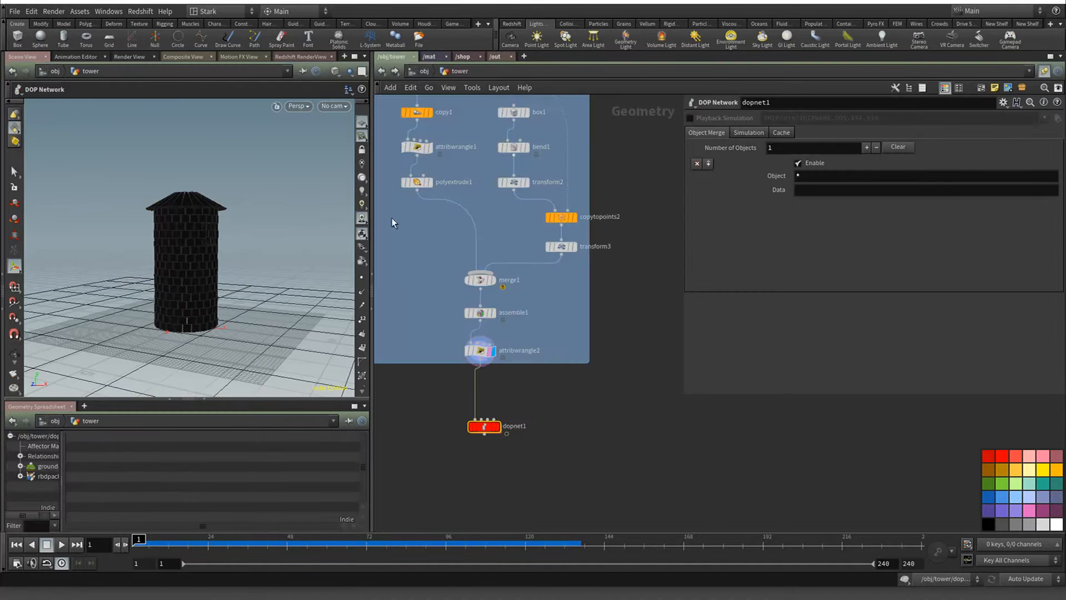
{"action": "right_click", "coordinate": [364, 219]}
{"action": "left_click", "coordinate": [496, 427]}
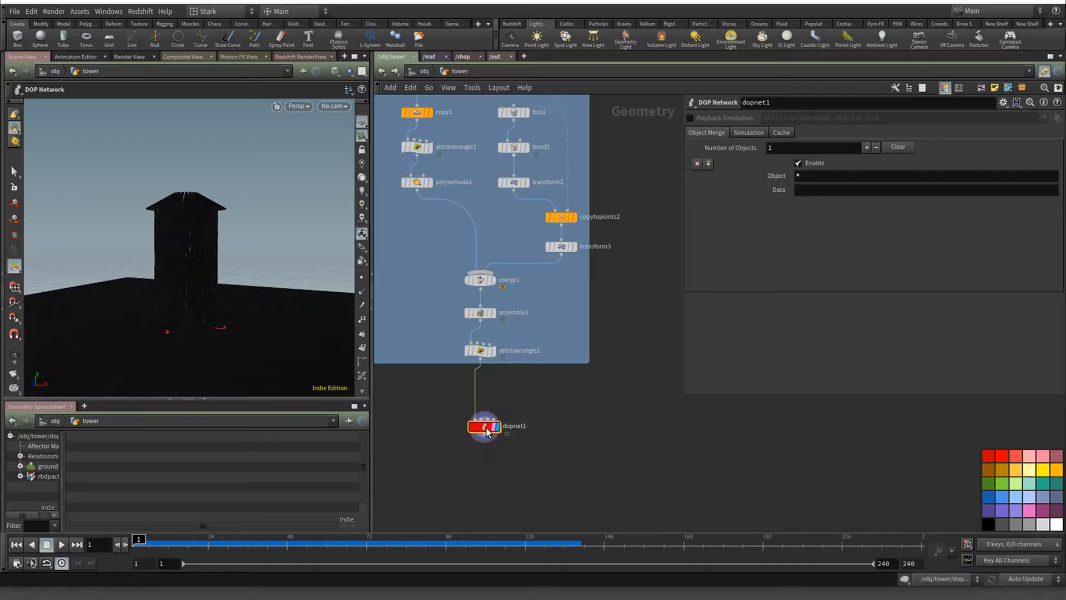
Switch the viewport to headlight lighting, play the tower collapse simulation, and return to the first frame
{"action": "left_click", "coordinate": [362, 178]}
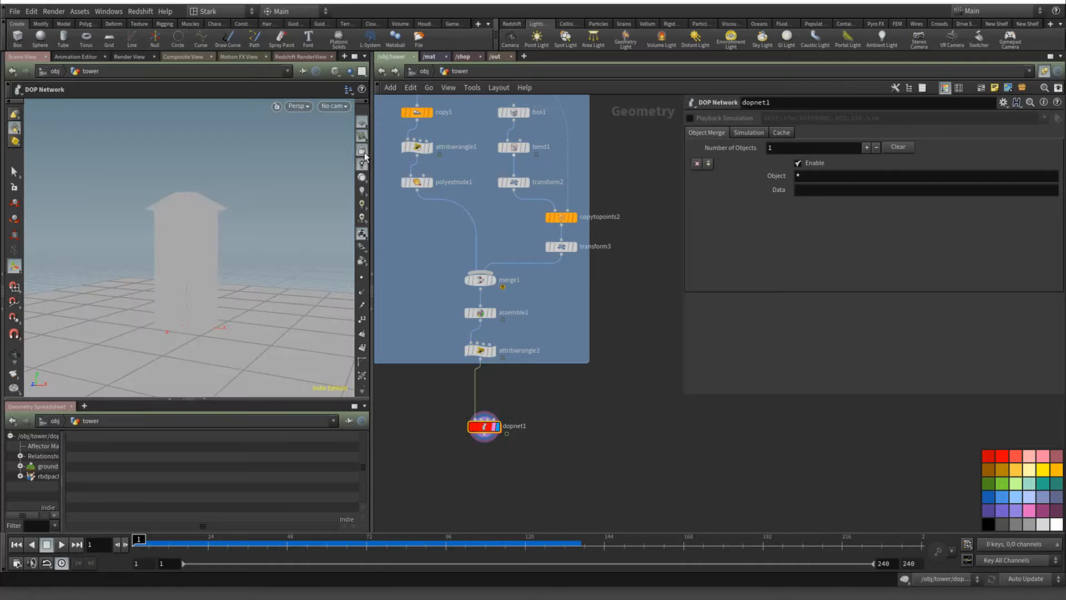
{"action": "left_click", "coordinate": [362, 165]}
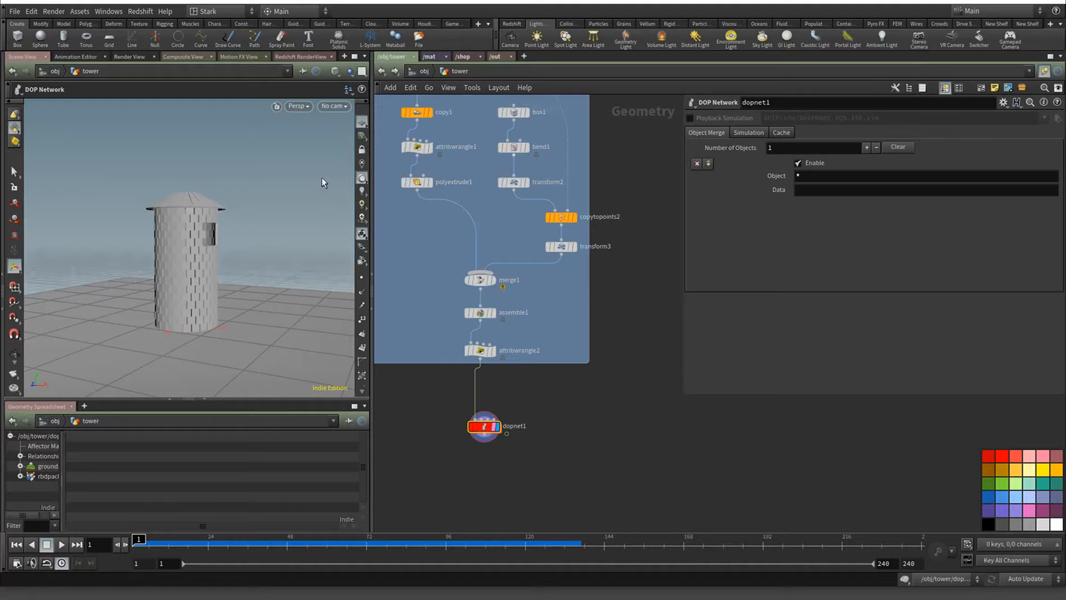
{"action": "left_click", "coordinate": [62, 544]}
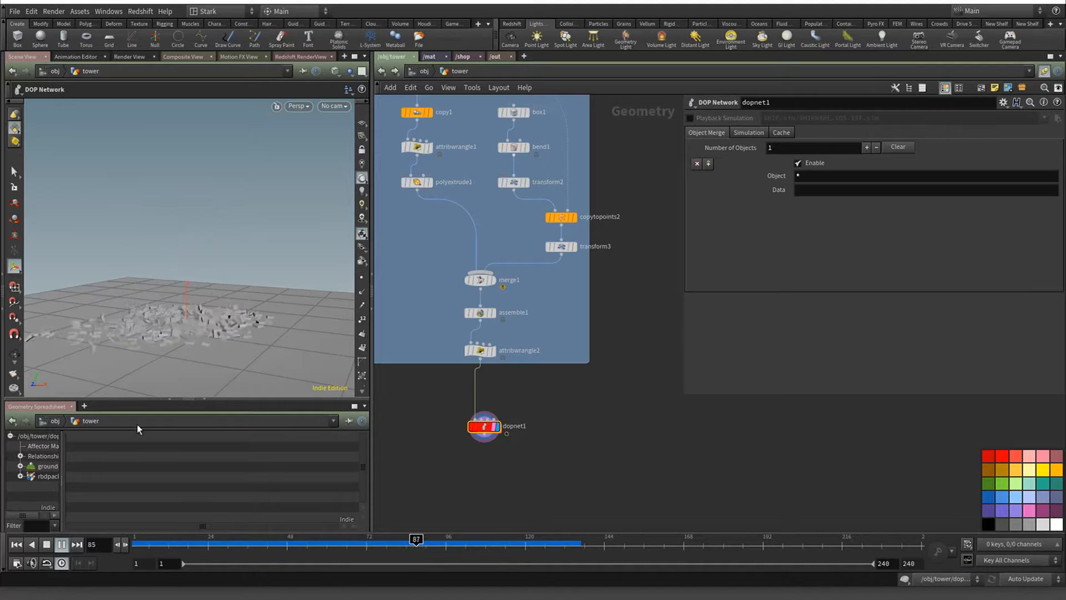
{"action": "left_click", "coordinate": [32, 545]}
{"action": "left_click", "coordinate": [17, 545]}
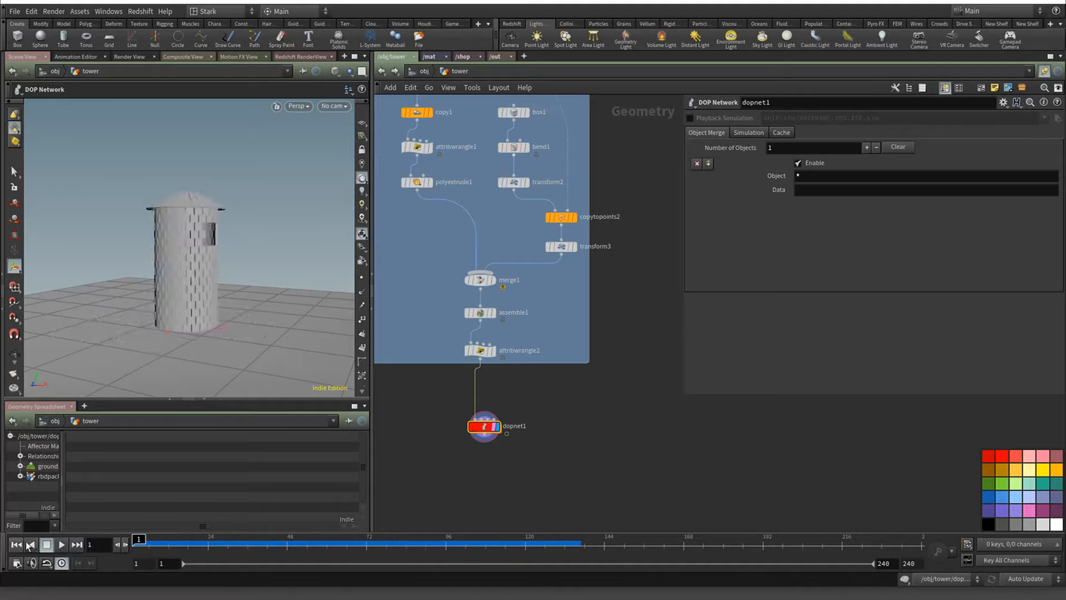
Inside dopnet1, turn off Display Geometry on rbdpackedobject1 and show its Bullet guide geometry
{"action": "middle_click_drag", "start_coordinate": [598, 169], "coordinate": [607, 221]}
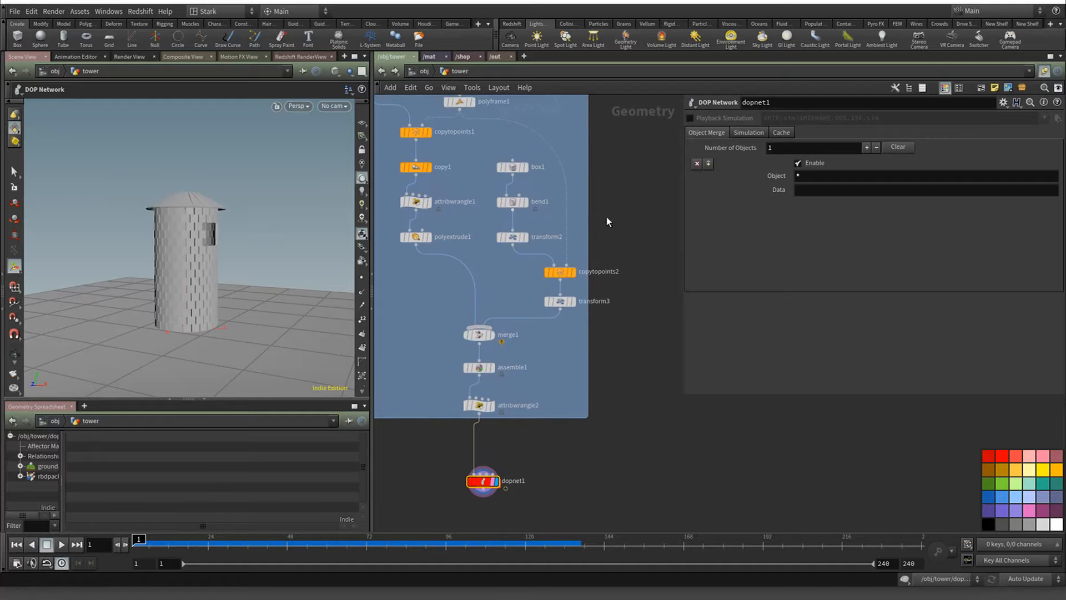
{"action": "double_click", "coordinate": [484, 491]}
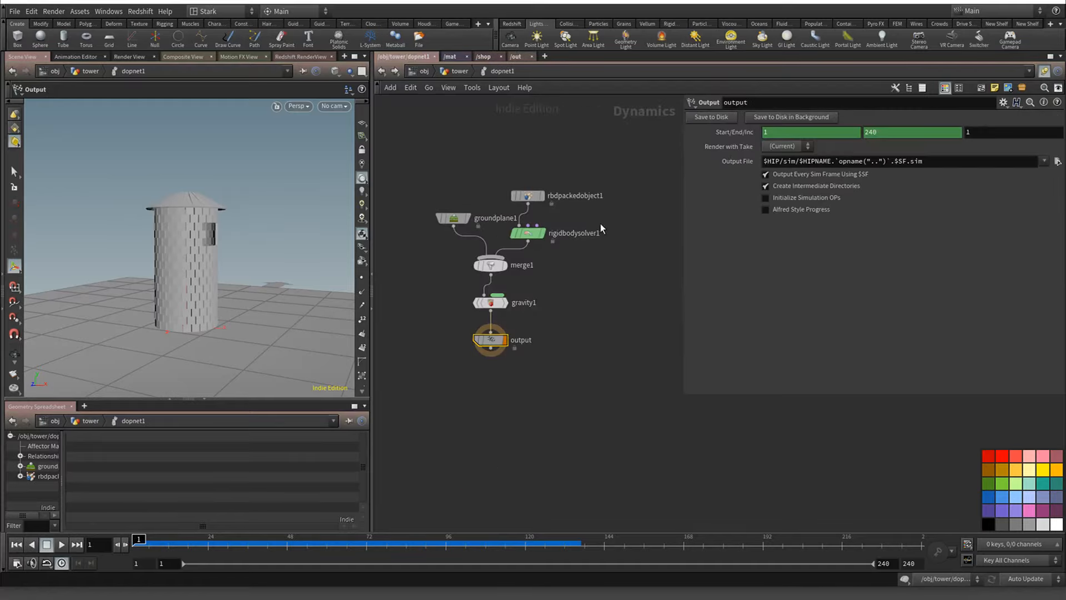
{"action": "left_click", "coordinate": [533, 195]}
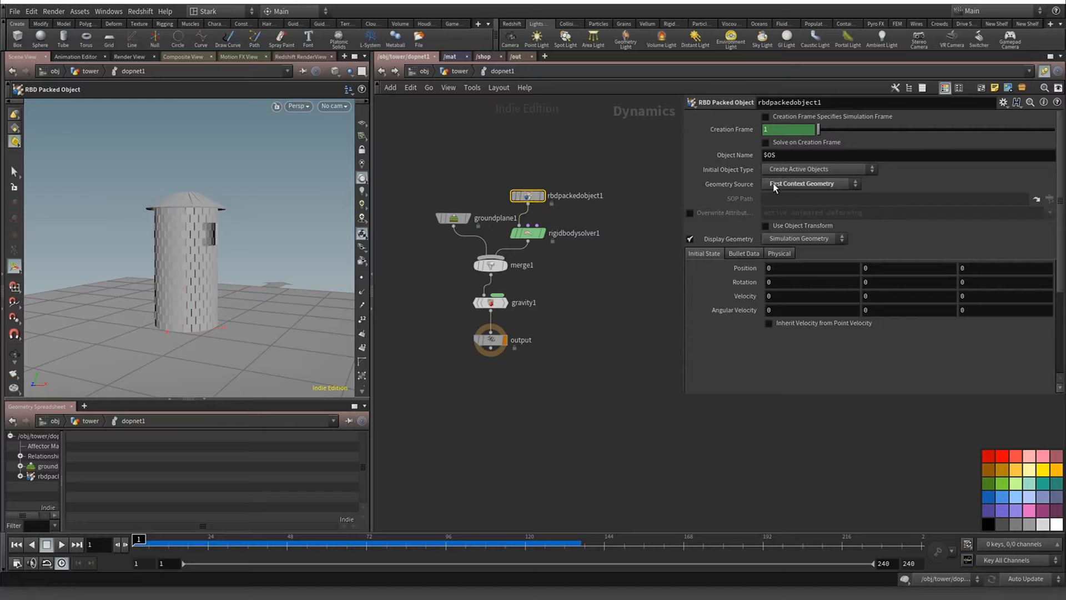
{"action": "left_click", "coordinate": [745, 253]}
{"action": "left_click", "coordinate": [775, 254]}
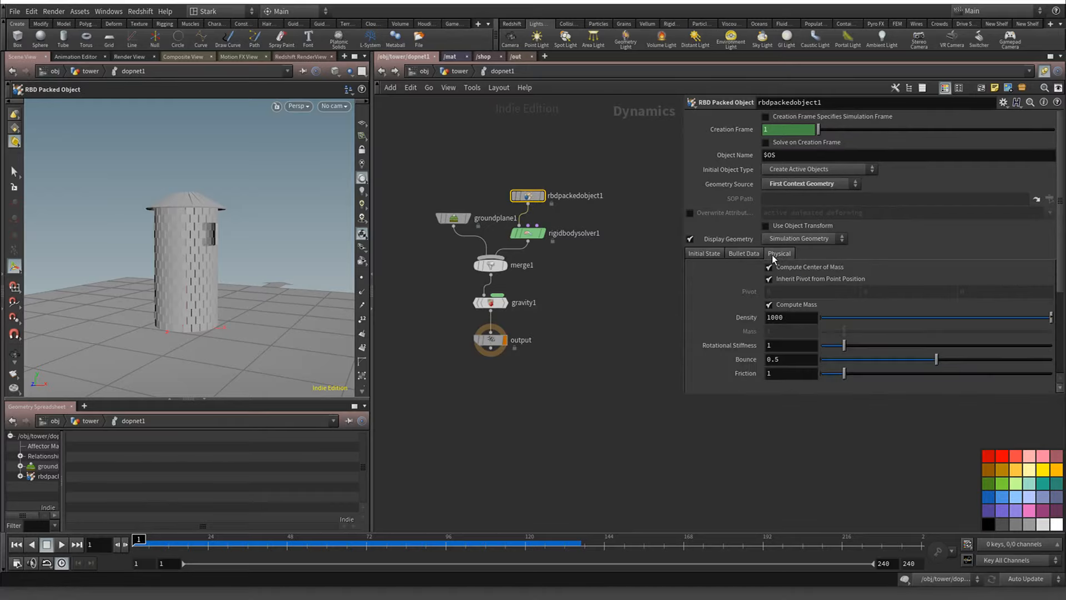
{"action": "left_click", "coordinate": [747, 254]}
{"action": "left_click", "coordinate": [690, 239]}
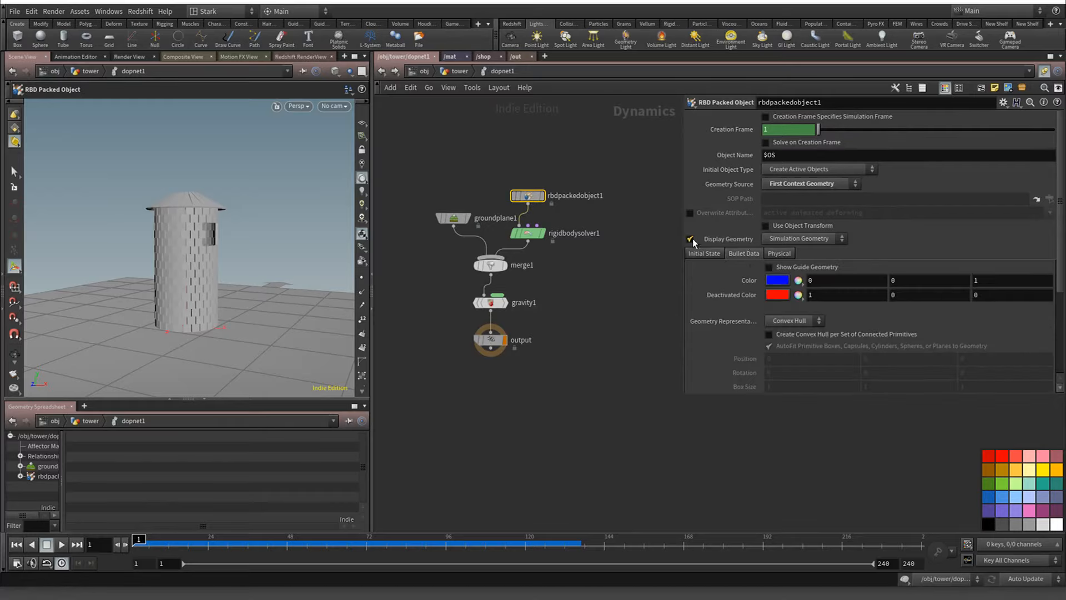
{"action": "left_click", "coordinate": [770, 267]}
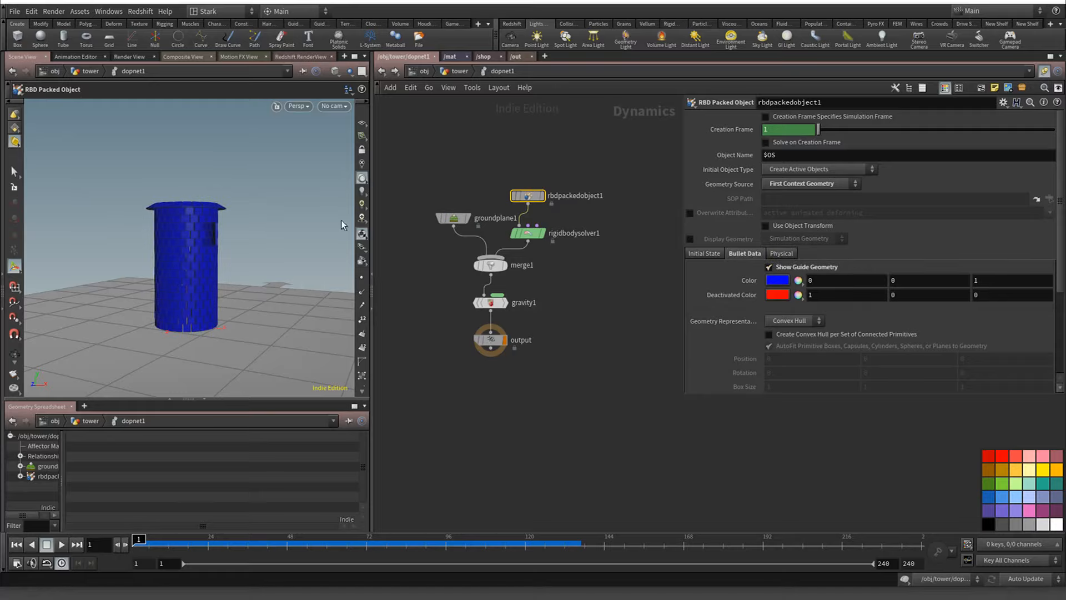
Set the packed object's Bullet geometry representation to Concave and check the collision shape around the tower roof
{"action": "middle_click_drag", "start_coordinate": [202, 198], "coordinate": [190, 209], "text": "alt"}
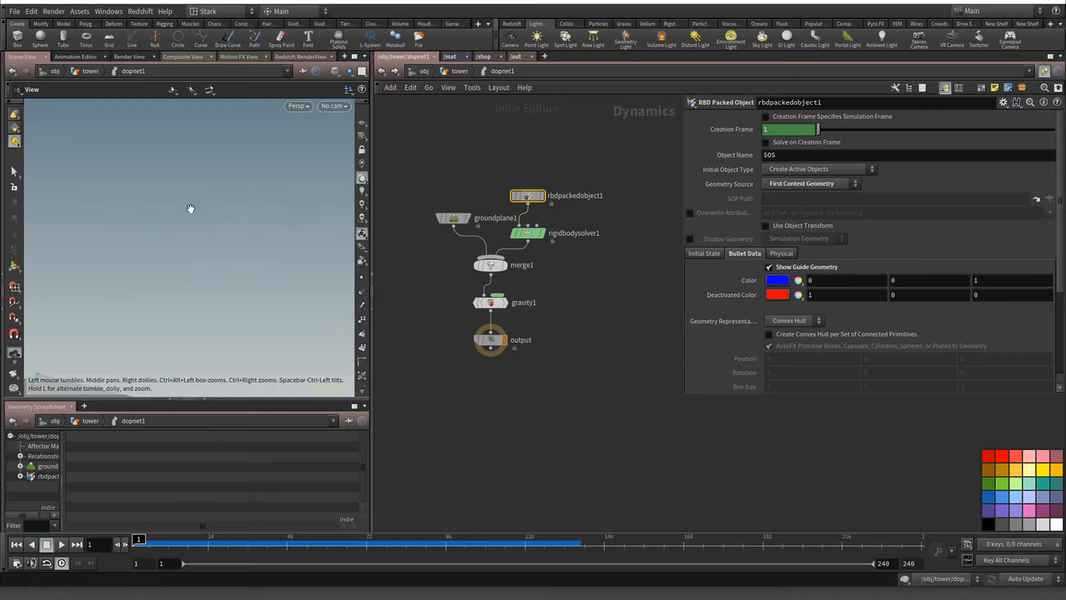
{"action": "scroll", "coordinate": [190, 209], "scroll_direction": "down", "scroll_amount": 4}
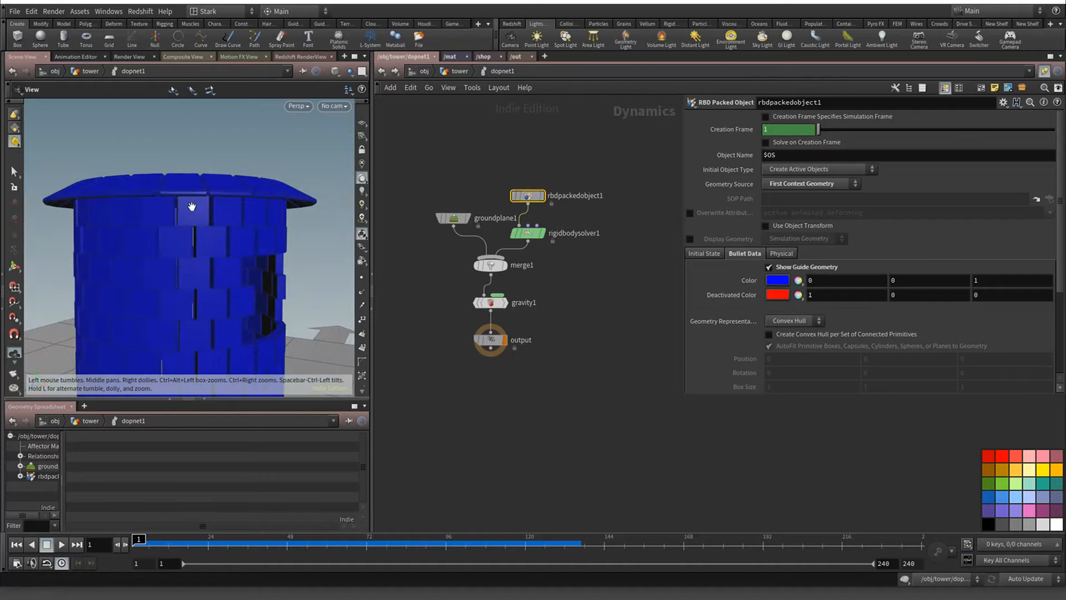
{"action": "left_click_drag", "start_coordinate": [191, 206], "coordinate": [326, 212]}
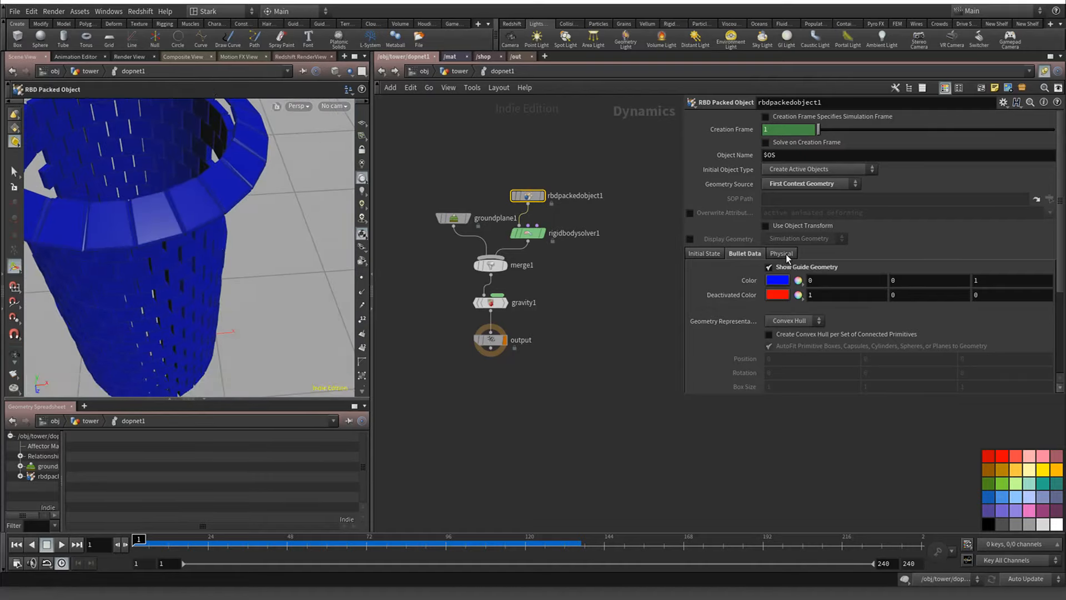
{"action": "left_click", "coordinate": [792, 322]}
{"action": "left_click", "coordinate": [789, 341]}
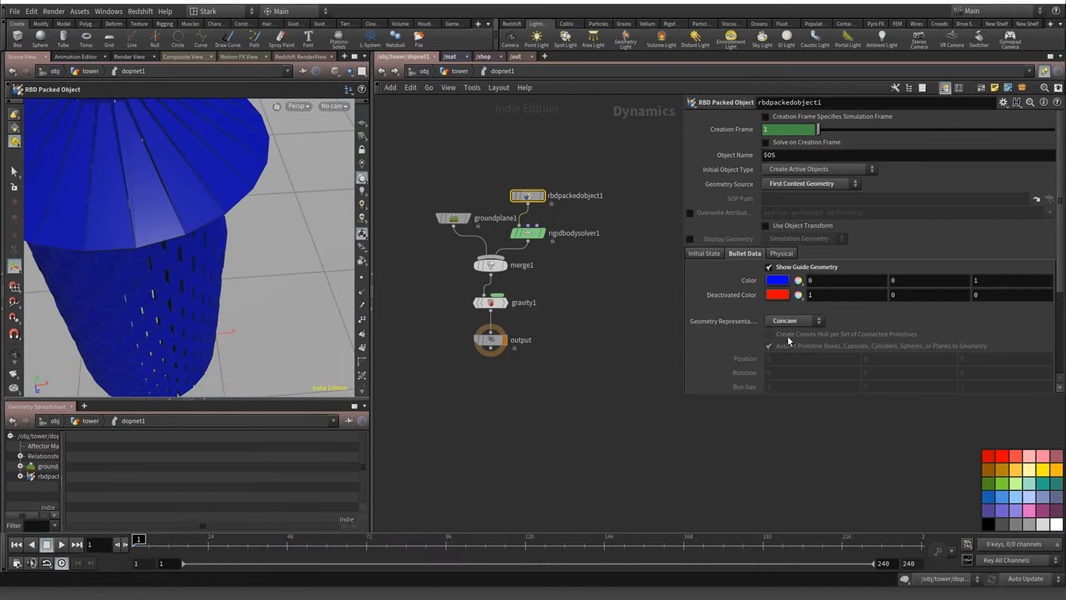
{"action": "scroll", "coordinate": [188, 273], "scroll_direction": "down", "scroll_amount": 3}
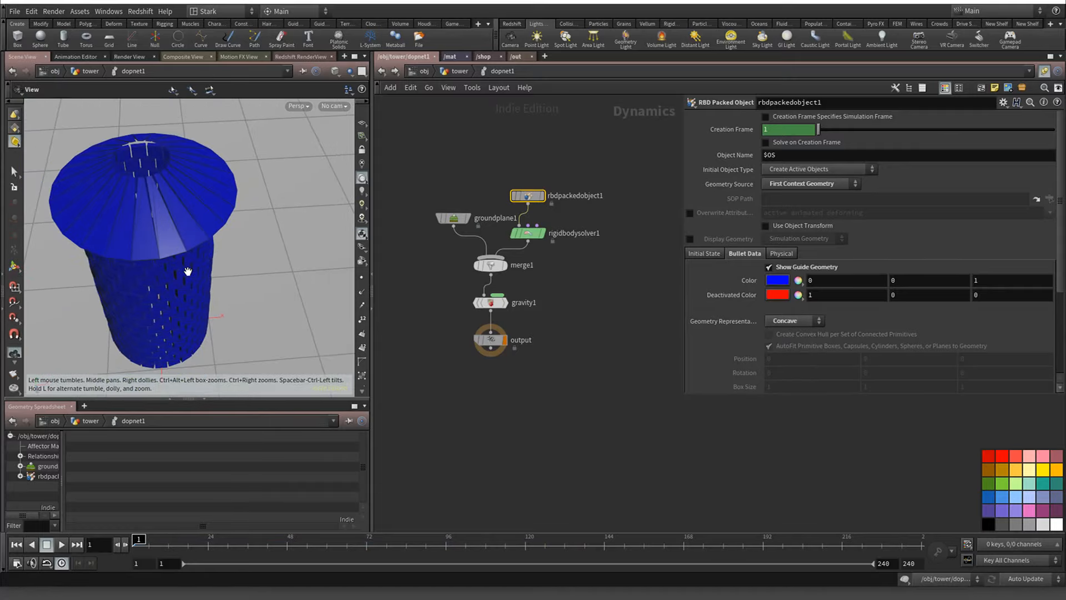
{"action": "scroll", "coordinate": [188, 271], "scroll_direction": "up", "scroll_amount": 1}
{"action": "key", "text": "Return"}
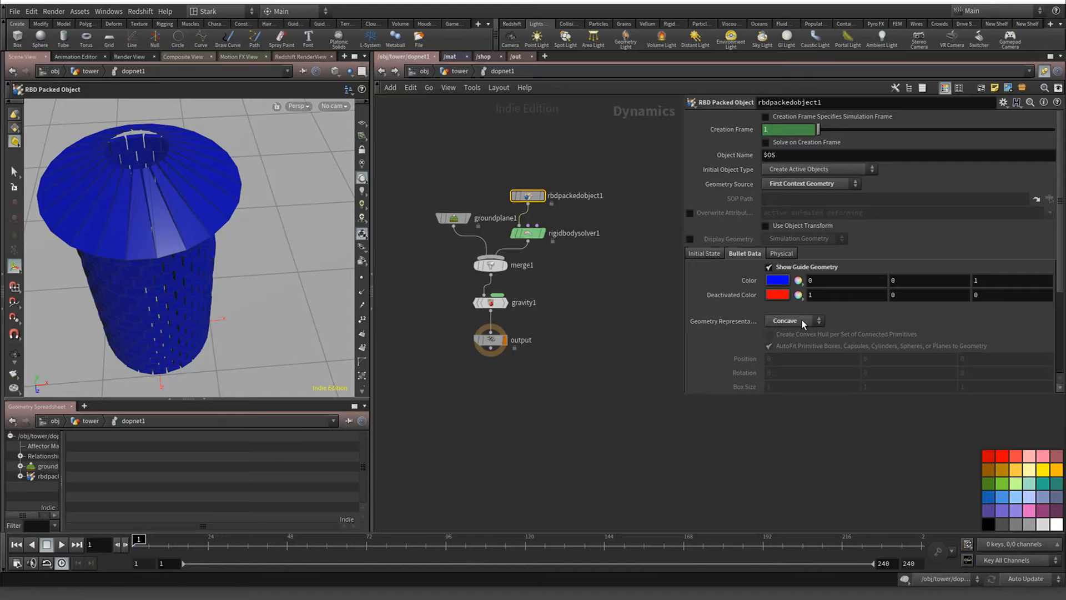
{"action": "right_click_drag", "start_coordinate": [339, 253], "coordinate": [356, 183], "text": "alt"}
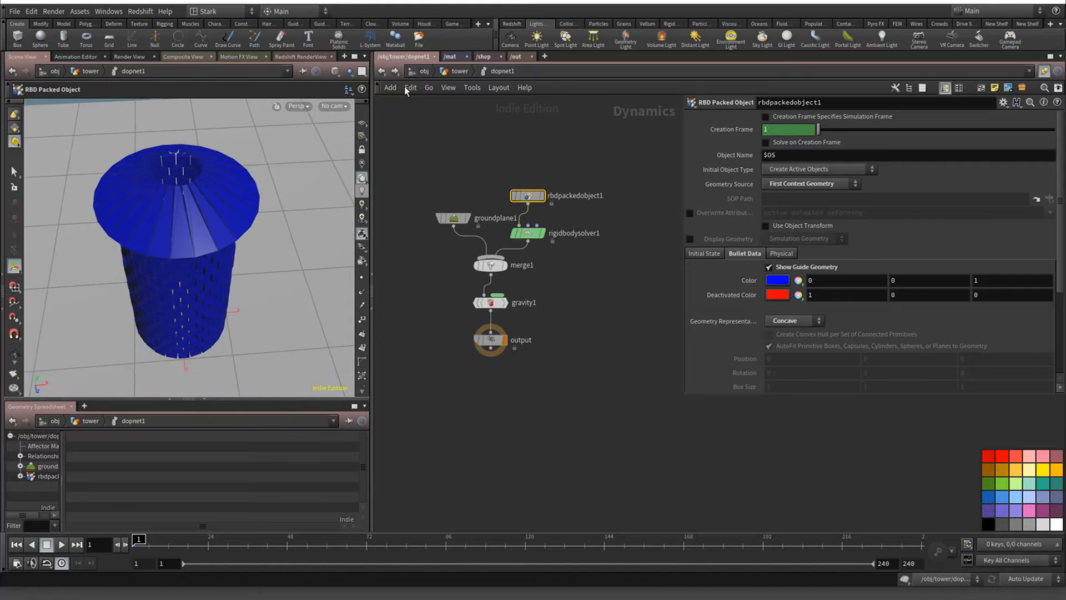
Go up to the tower network, add a Rubber Toy test geometry node beside dopnet1, and wire it into dopnet1
{"action": "left_click", "coordinate": [381, 71]}
{"action": "key", "text": "Tab"}
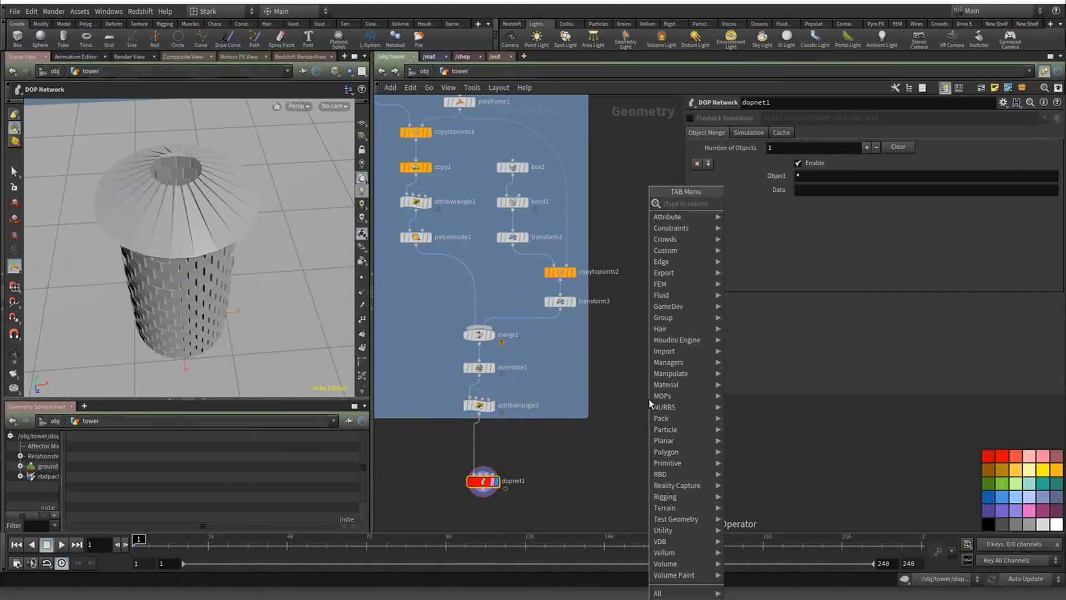
{"action": "key", "text": "Tab"}
{"action": "type", "text": "RU"}
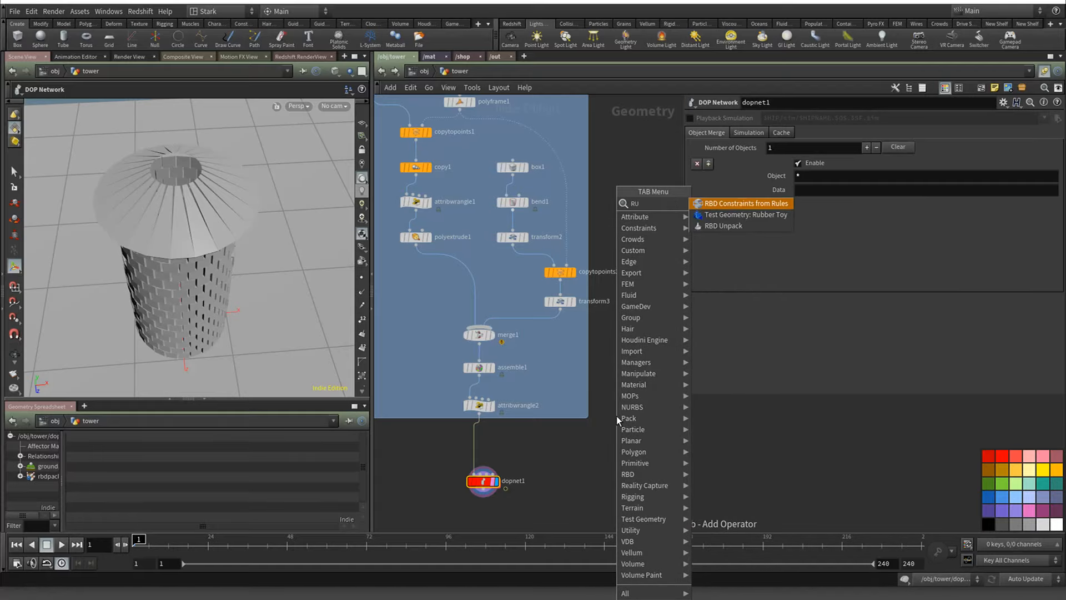
{"action": "type", "text": "B"}
{"action": "key", "text": "Return"}
{"action": "left_click", "coordinate": [616, 415]}
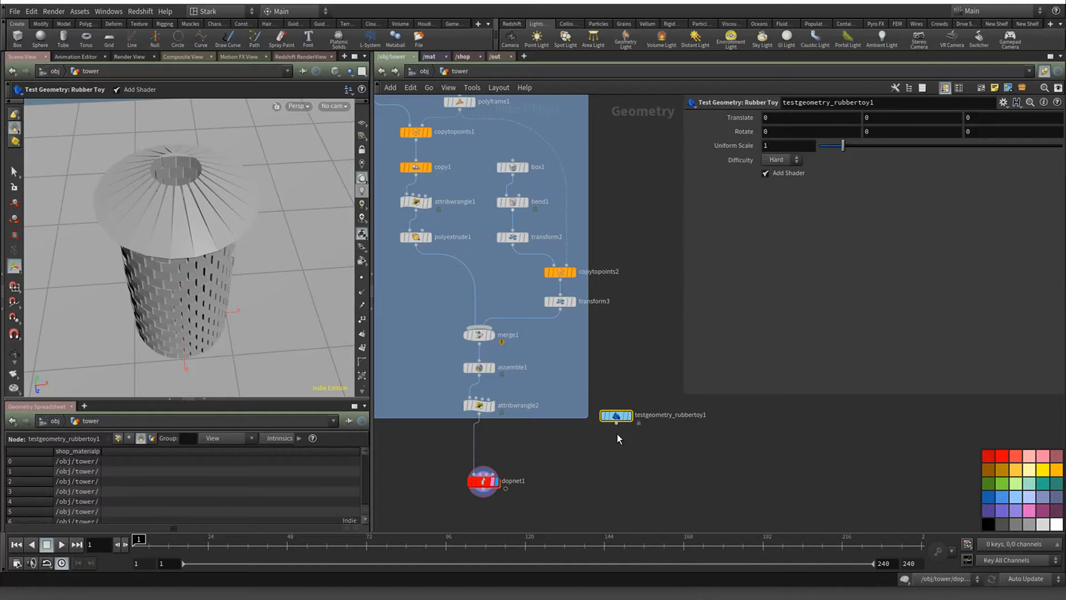
{"action": "left_click_drag", "start_coordinate": [617, 424], "coordinate": [486, 476]}
Enter dopnet1 and add an RBD Object node beside the packed object setup
{"action": "double_click", "coordinate": [486, 477]}
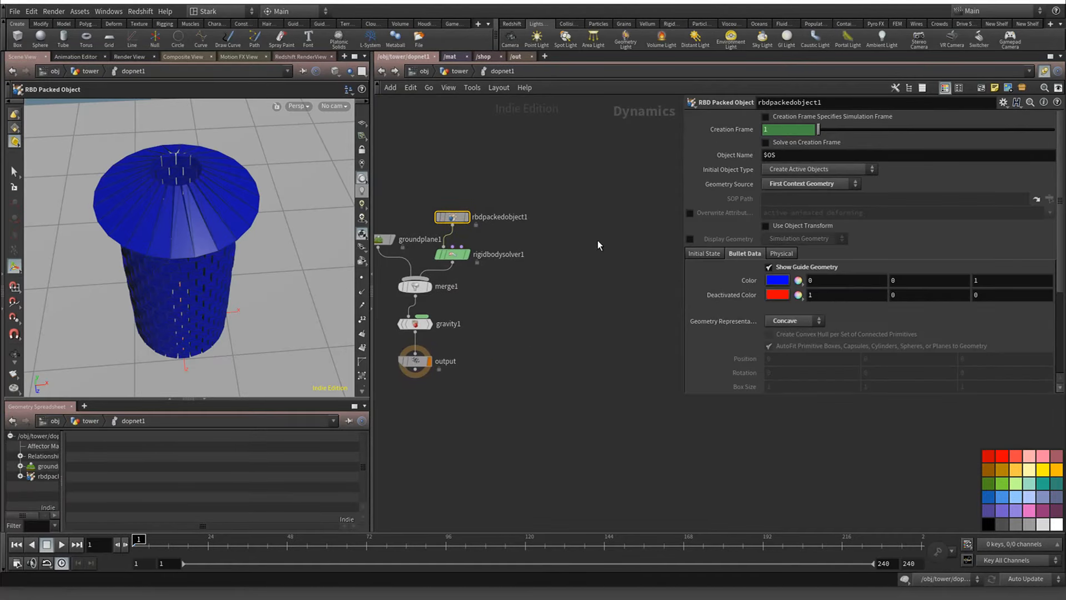
{"action": "key", "text": "Tab"}
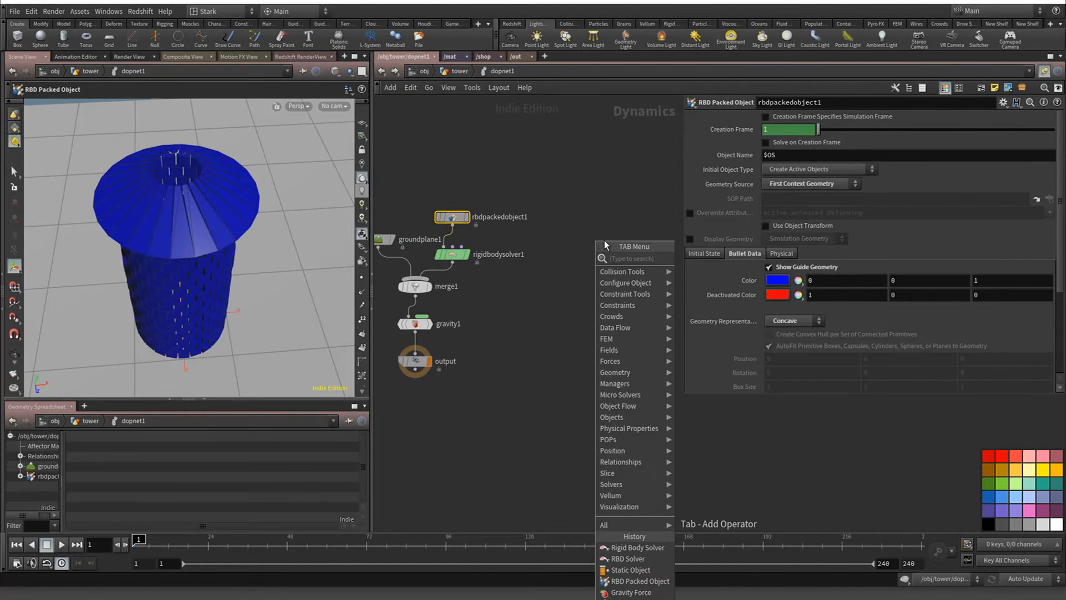
{"action": "type", "text": "RBD"}
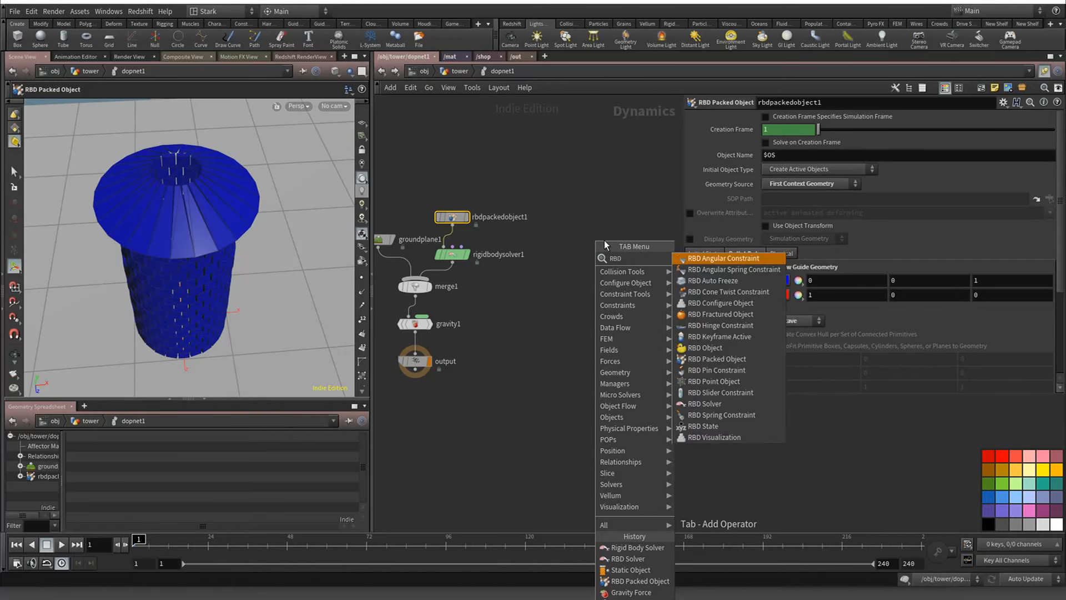
{"action": "key", "text": "Down"}
{"action": "key", "text": "Down"}
{"action": "key", "text": "Down"}
{"action": "key", "text": "Down"}
{"action": "key", "text": "Down"}
{"action": "key", "text": "Down"}
{"action": "key", "text": "Down"}
{"action": "key", "text": "Down"}
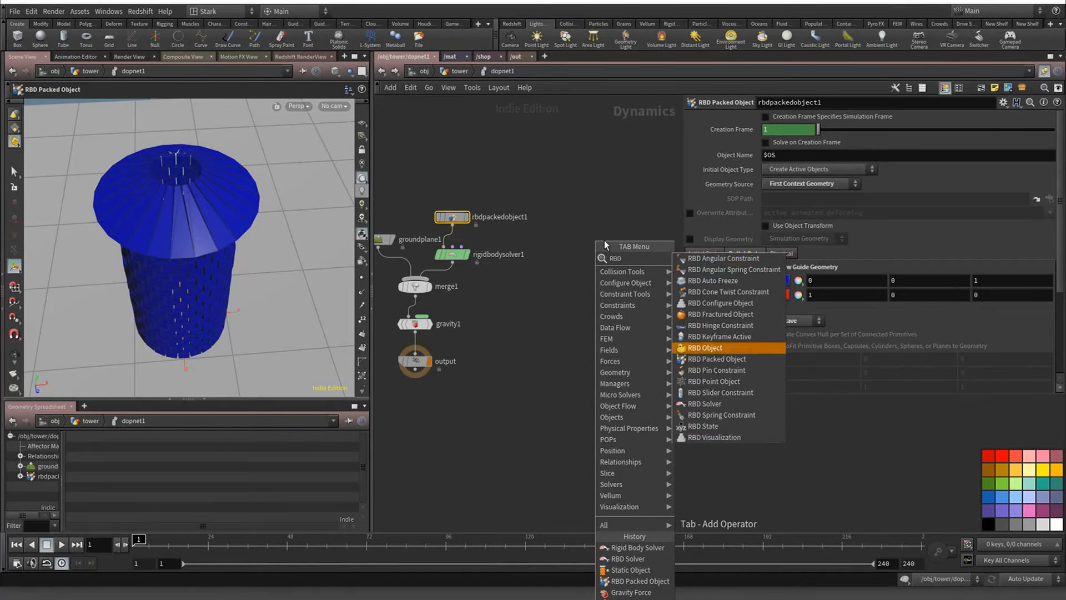
{"action": "key", "text": "Return"}
{"action": "left_click", "coordinate": [604, 239]}
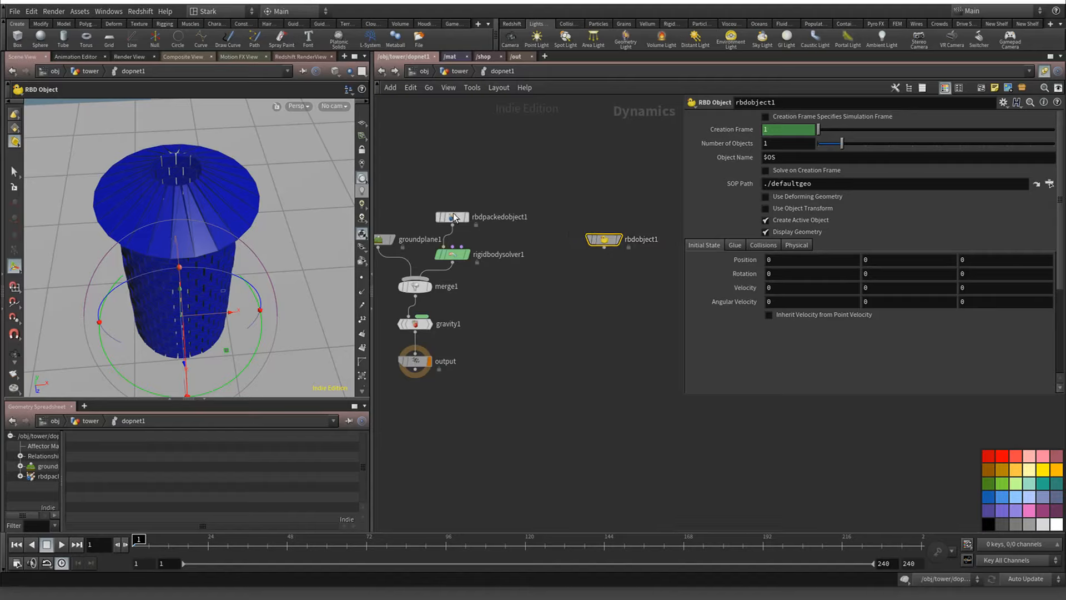
Insert a Merge node between rbdpackedobject1 and rigidbodysolver1, and connect rbdobject1 into it
{"action": "left_click_drag", "start_coordinate": [453, 216], "coordinate": [427, 169]}
{"action": "key", "text": "Tab"}
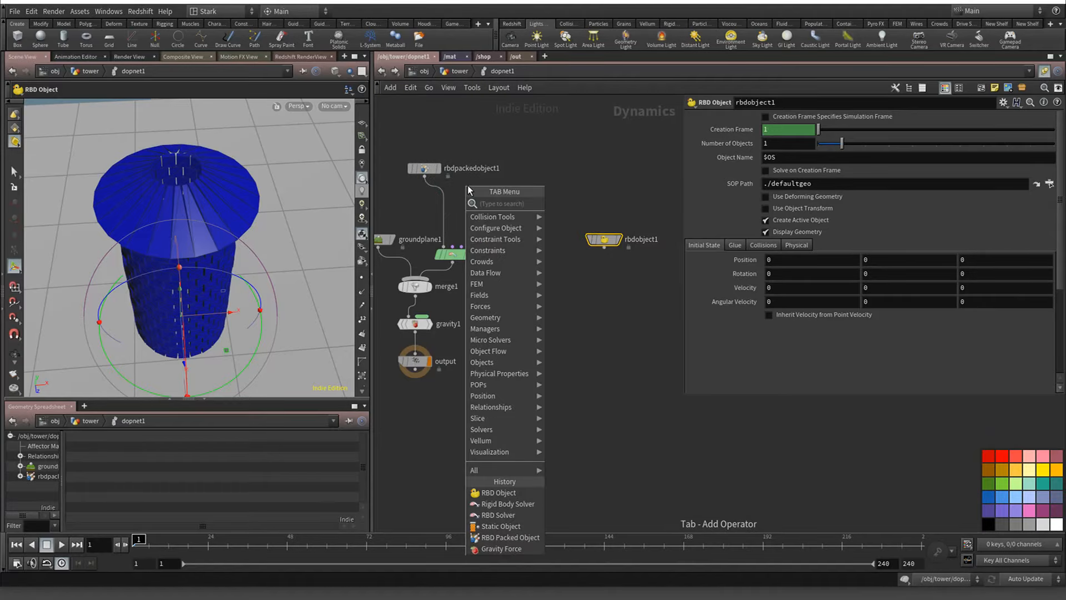
{"action": "type", "text": "merge"}
{"action": "key", "text": "Return"}
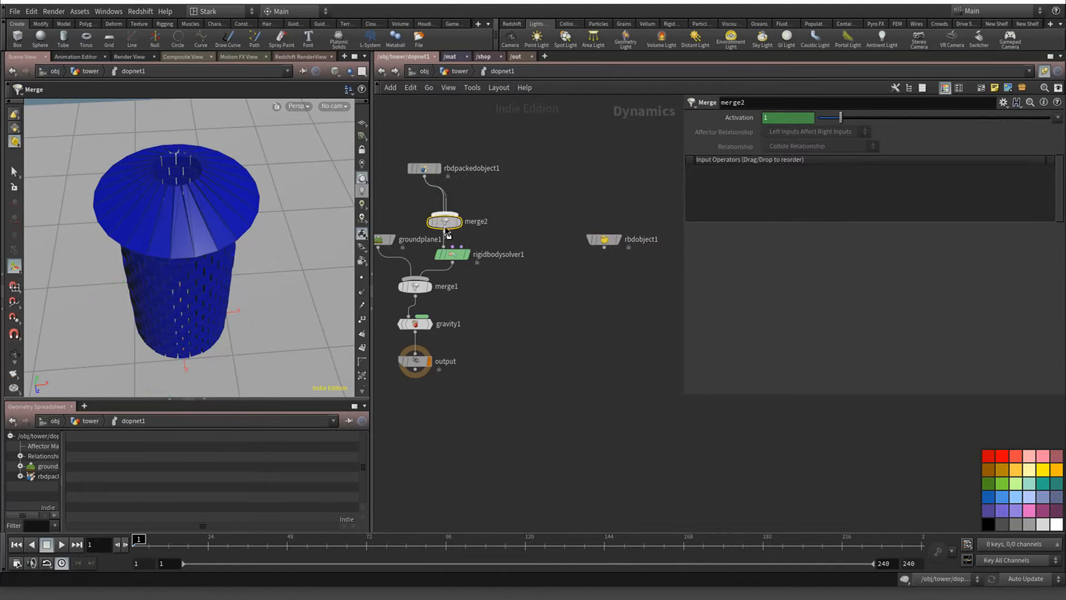
{"action": "left_click", "coordinate": [448, 232]}
{"action": "left_click_drag", "start_coordinate": [605, 248], "coordinate": [568, 179]}
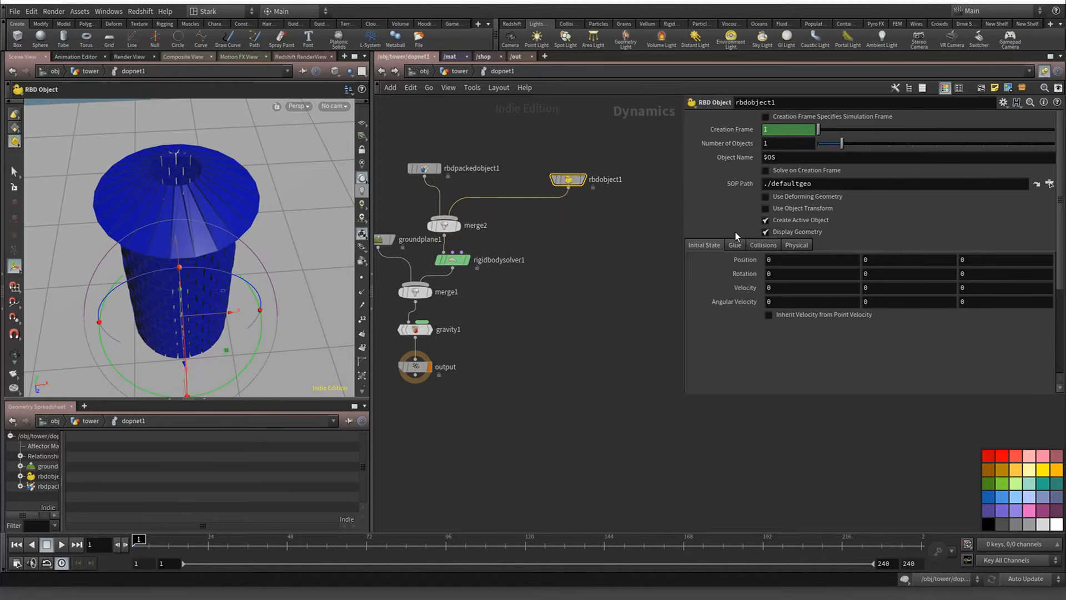
Set rbdobject1's SOP Path to the expression `opinputpath("../", 1) so it reads the DOP network's second input
{"action": "double_click", "coordinate": [848, 183]}
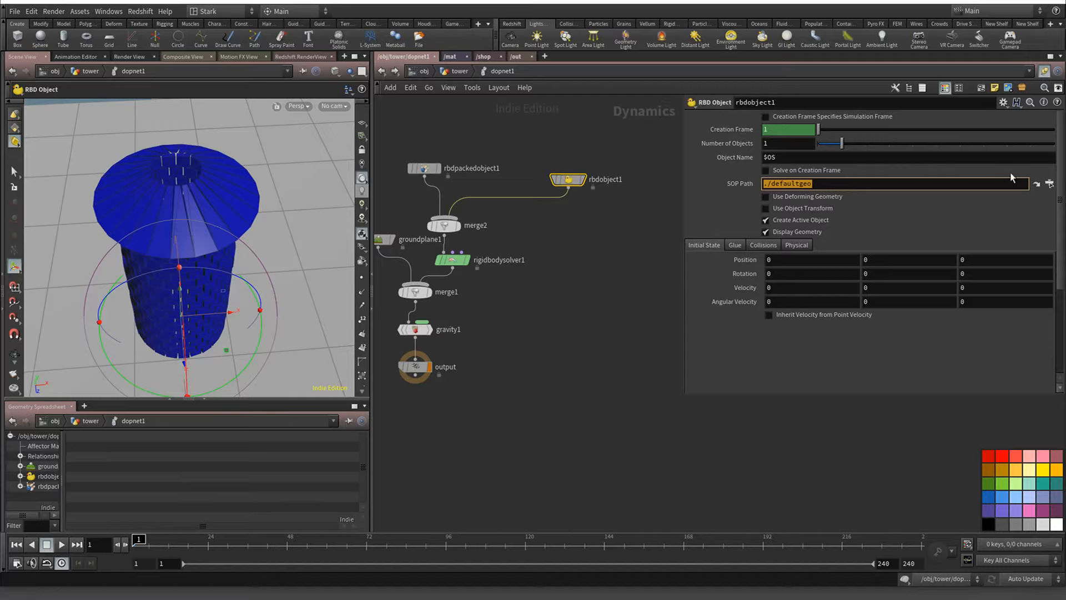
{"action": "key", "text": "BackSpace"}
{"action": "type", "text": "`OPIN"}
{"action": "key", "text": "BackSpace"}
{"action": "key", "text": "BackSpace"}
{"action": "key", "text": "BackSpace"}
{"action": "key", "text": "BackSpace"}
{"action": "type", "text": "opin"}
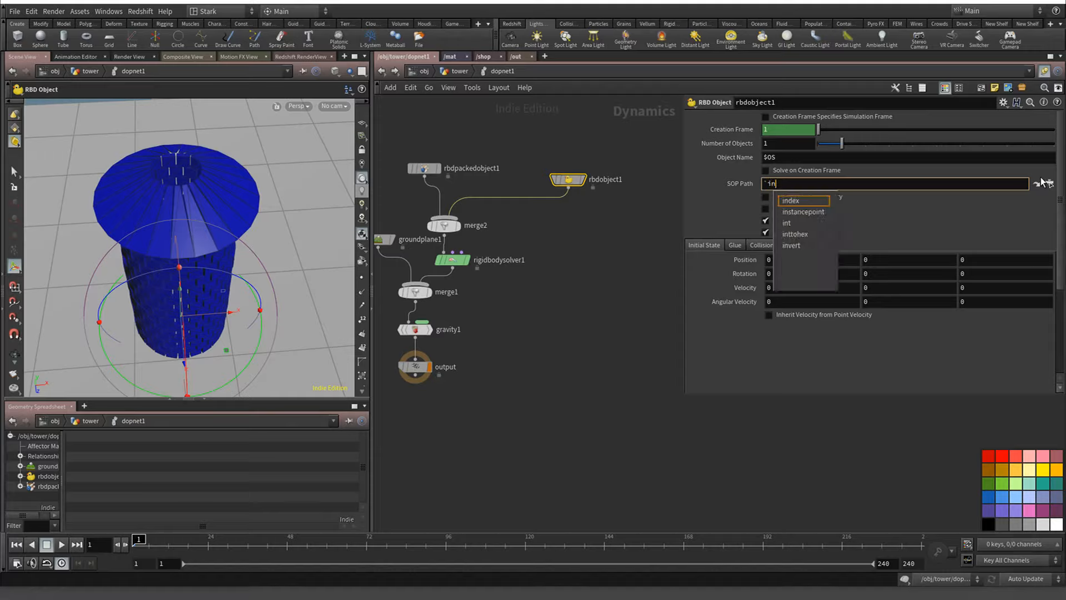
{"action": "type", "text": "put"}
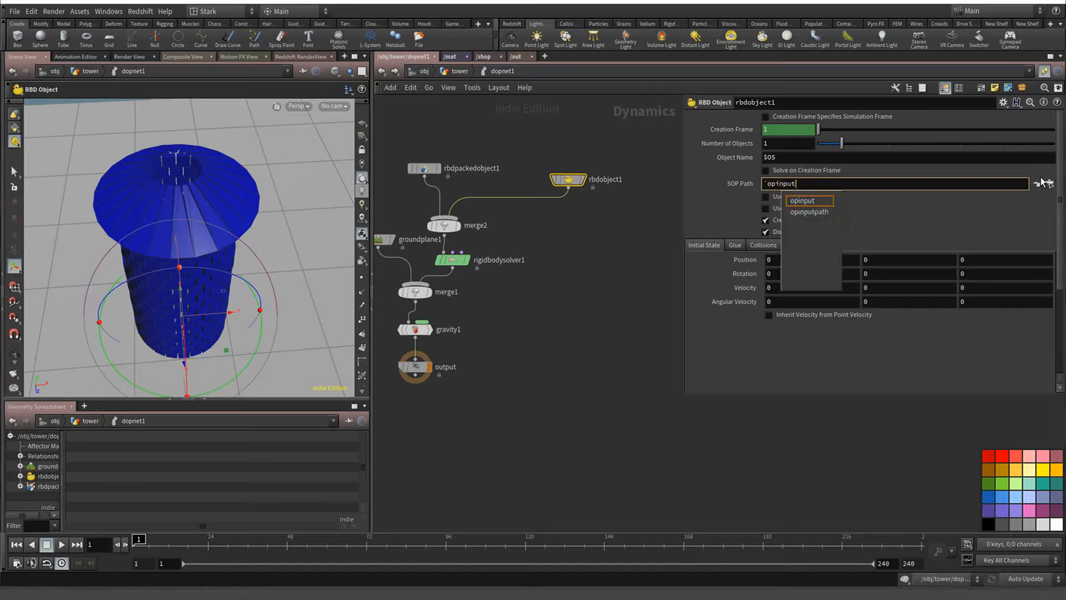
{"action": "key", "text": "Down"}
{"action": "key", "text": "Return"}
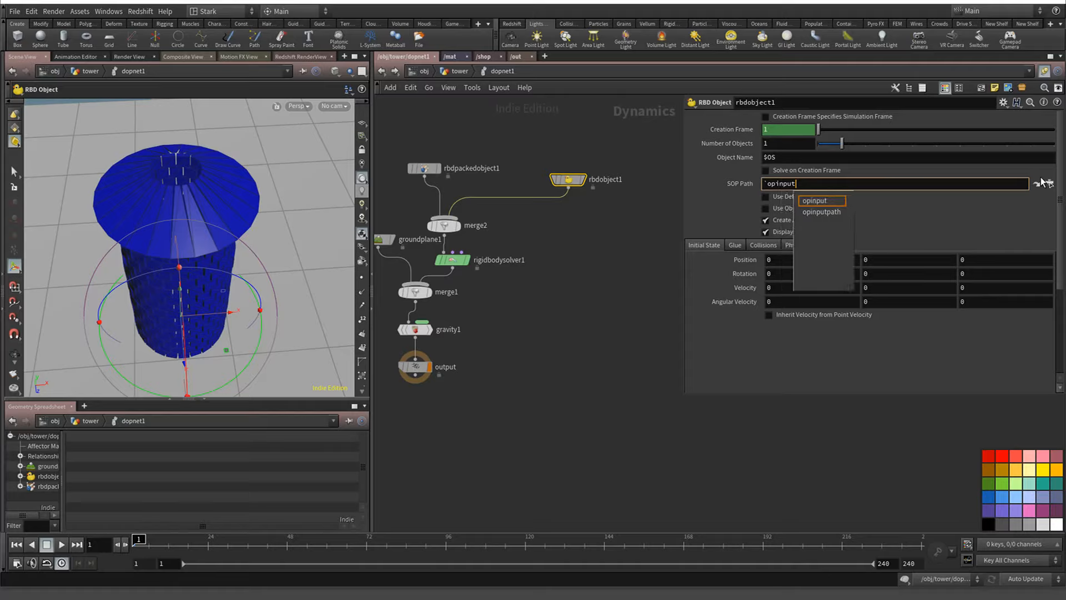
{"action": "key", "text": "Down"}
{"action": "left_click", "coordinate": [816, 213]}
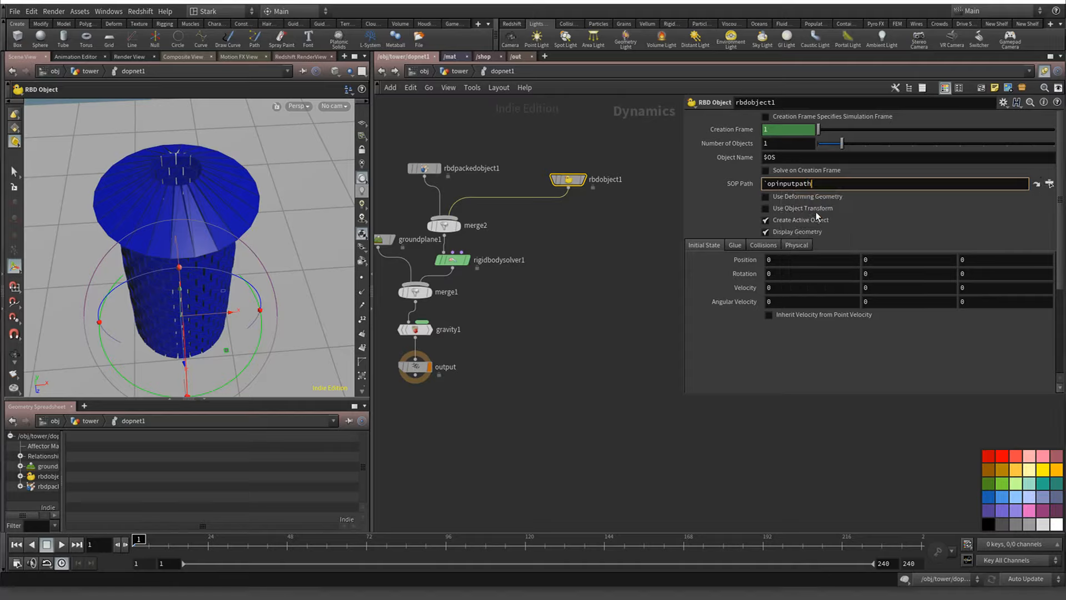
{"action": "type", "text": "("}
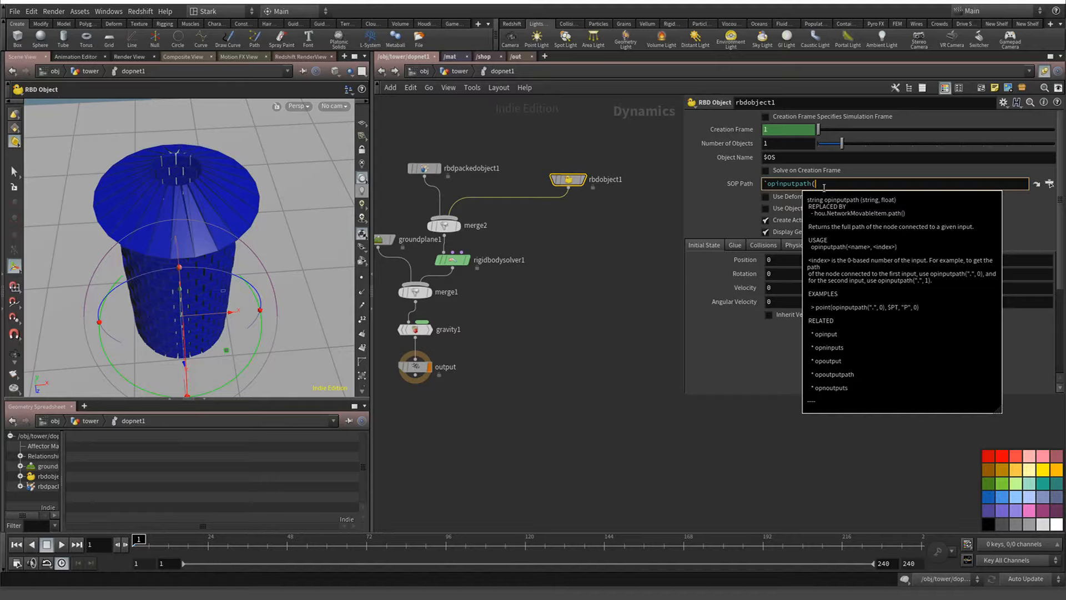
{"action": "type", "text": "\".\","}
{"action": "key", "text": "BackSpace"}
{"action": "key", "text": "BackSpace"}
{"action": "key", "text": "BackSpace"}
{"action": "type", "text": "\".."}
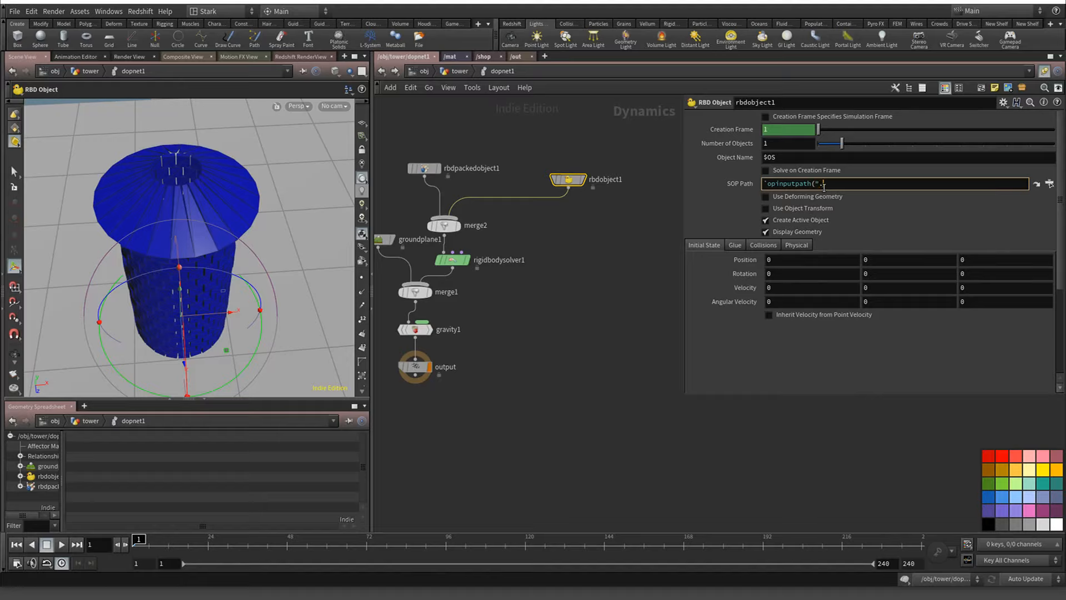
{"action": "type", "text": "/"}
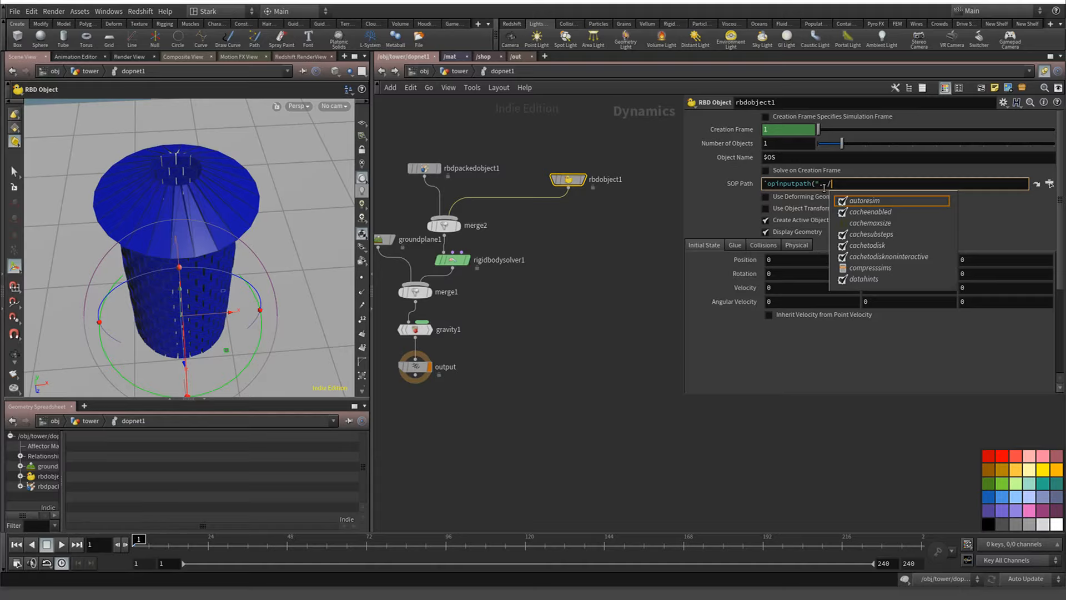
{"action": "type", "text": "\", "}
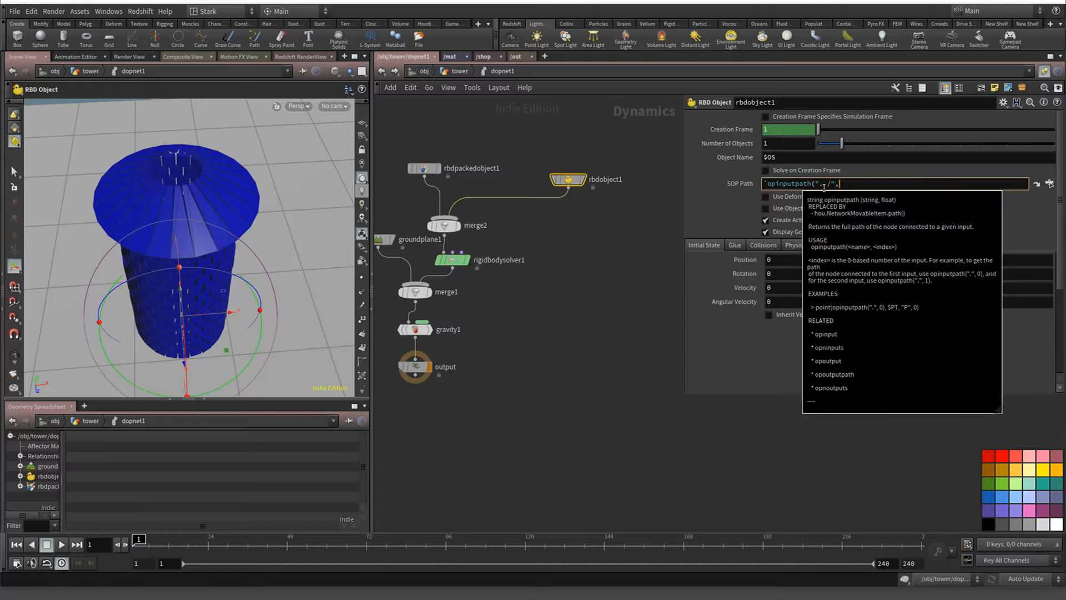
{"action": "type", "text": "1)"}
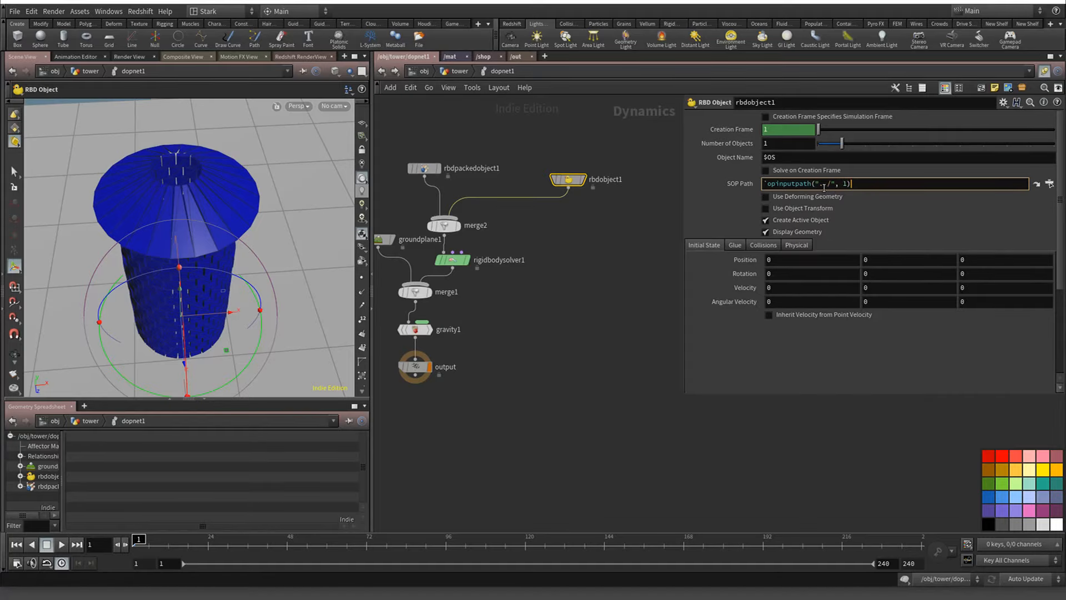
{"action": "key", "text": "Return"}
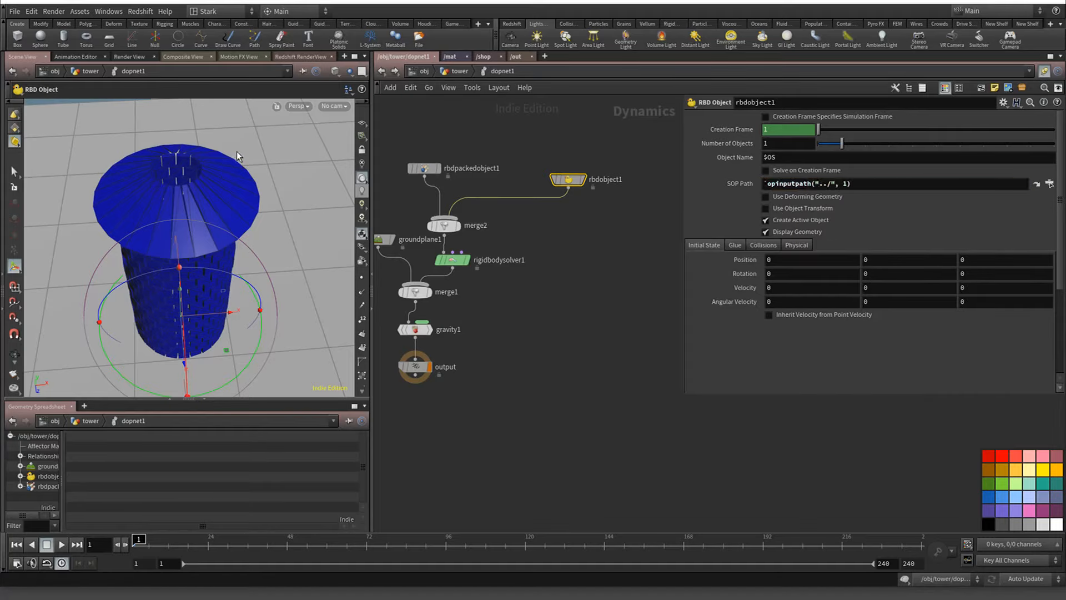
{"action": "right_click_drag", "start_coordinate": [236, 151], "coordinate": [243, 209], "text": "alt"}
{"action": "left_click_drag", "start_coordinate": [243, 292], "coordinate": [284, 243], "text": "alt"}
{"action": "key", "text": "q"}
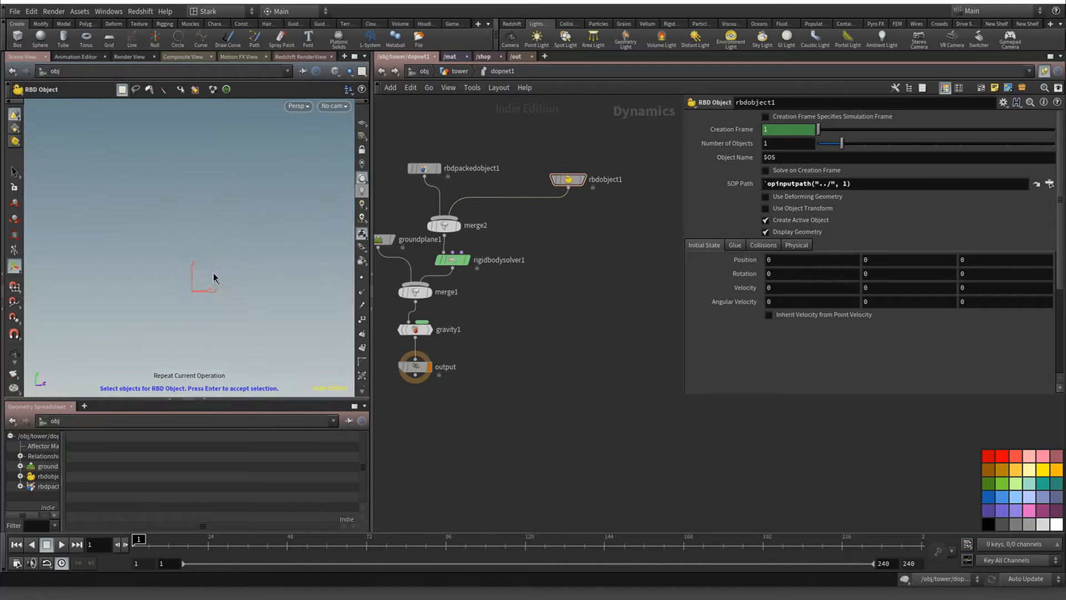
{"action": "key", "text": "w"}
{"action": "key", "text": "Escape"}
{"action": "key", "text": "w"}
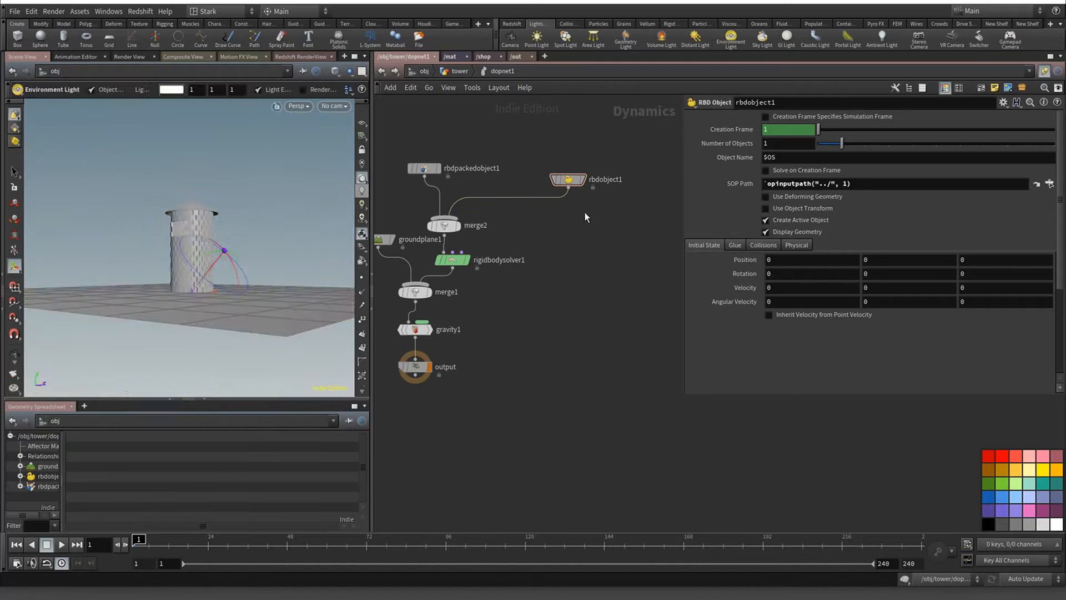
{"action": "left_click", "coordinate": [568, 179]}
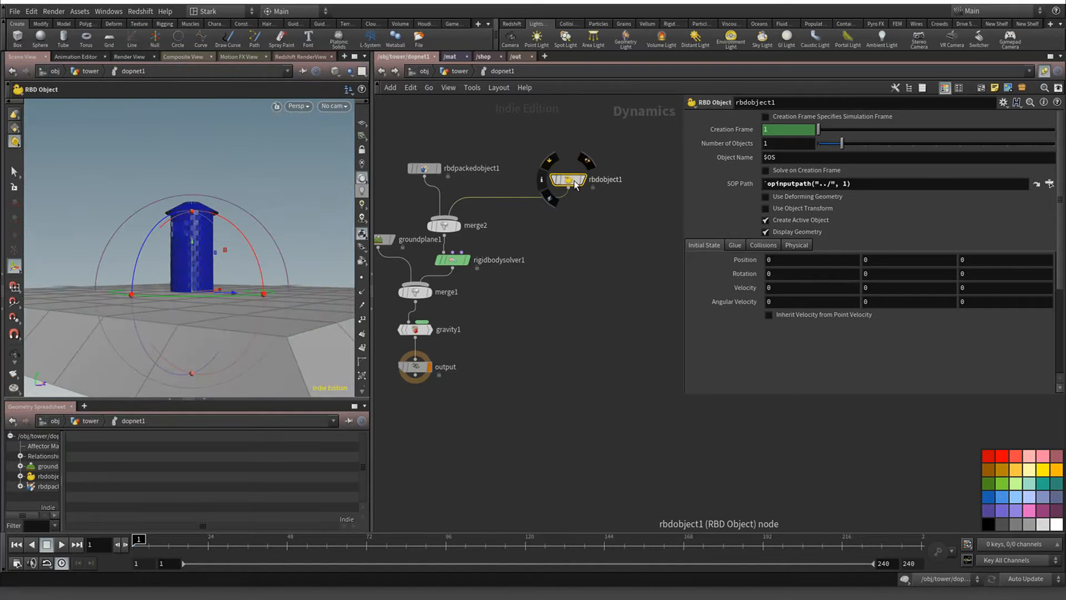
Display rbdobject1 on its own and check in the tower network which dopnet1 input the rubber toy is wired to
{"action": "left_click", "coordinate": [767, 183]}
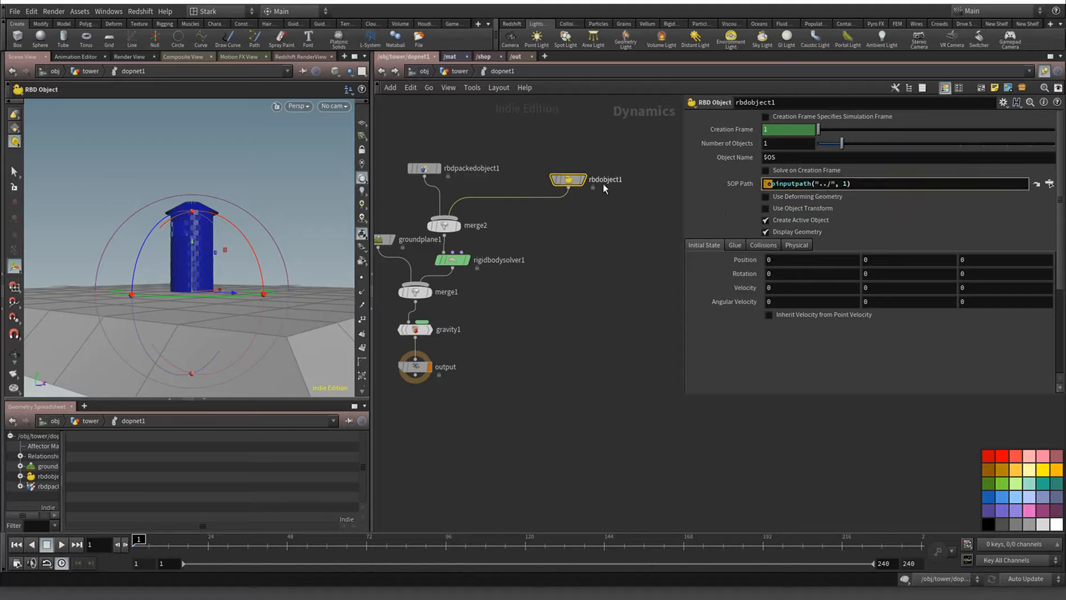
{"action": "left_click", "coordinate": [581, 179]}
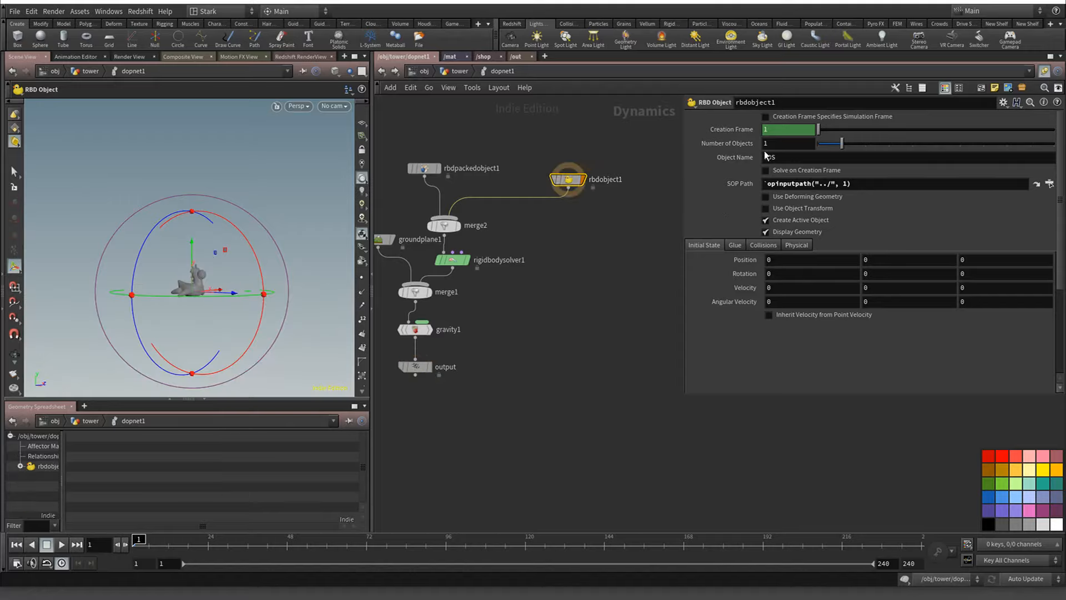
{"action": "left_click", "coordinate": [852, 183]}
{"action": "left_click", "coordinate": [384, 74]}
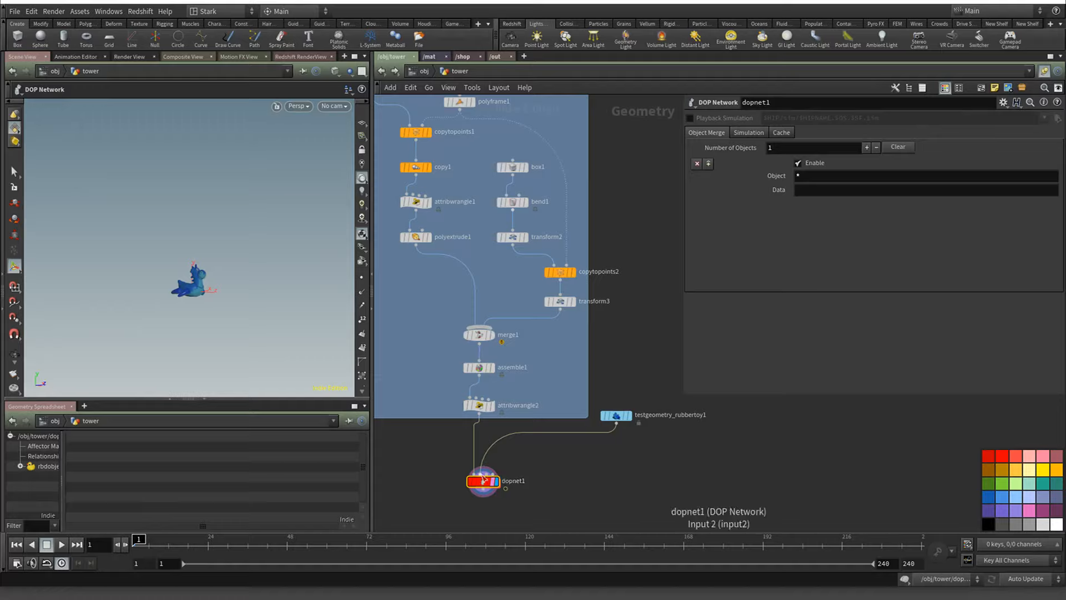
{"action": "mouse_move", "coordinate": [482, 476]}
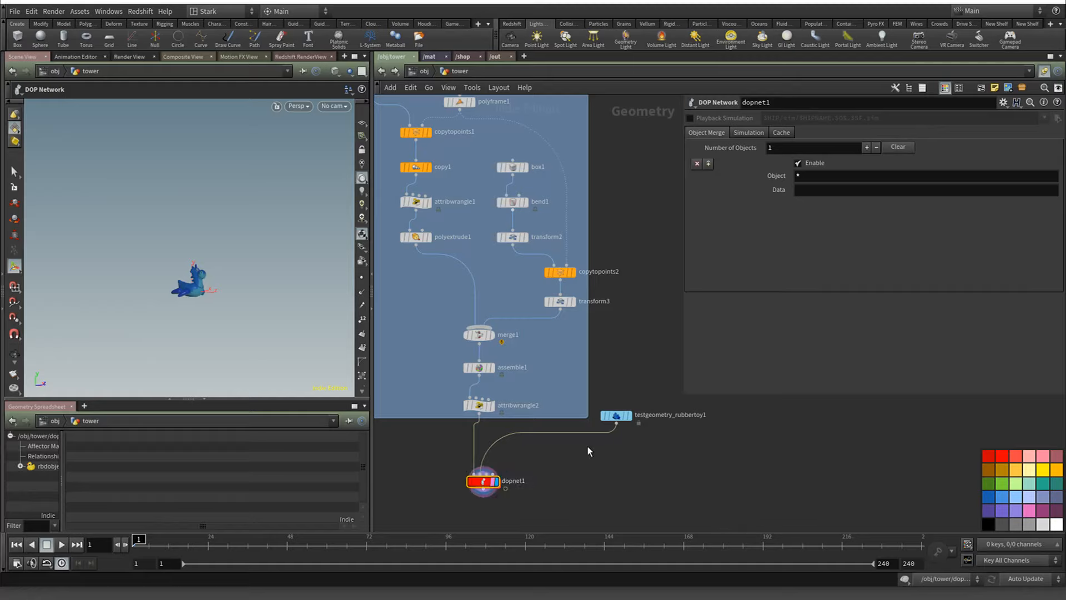
{"action": "key", "text": "i"}
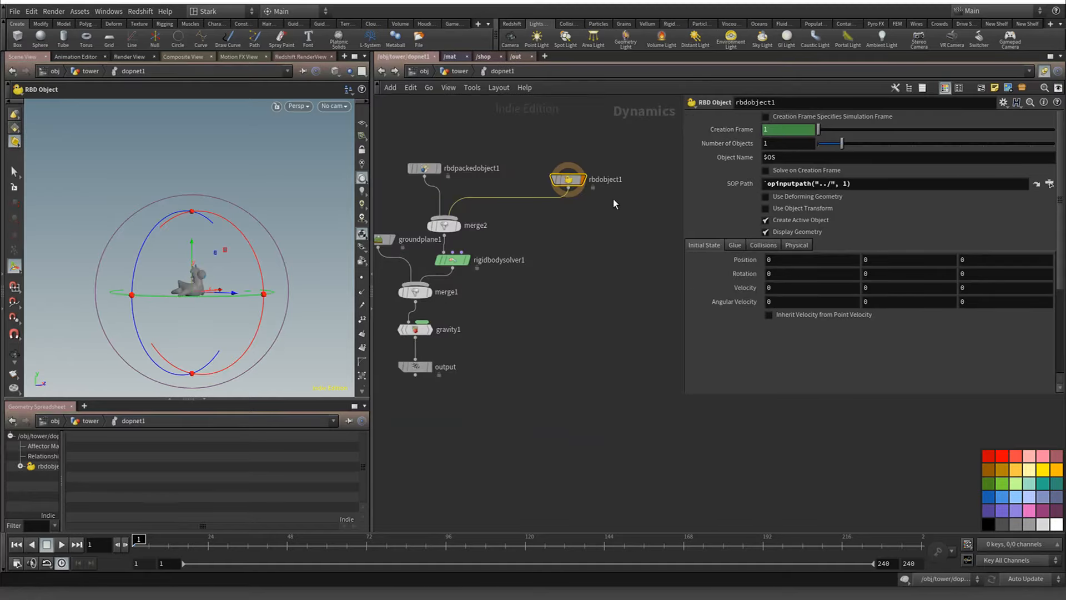
Try input index 2 in rbdobject1's SOP Path expression, and restore the index to 1
{"action": "left_click_drag", "start_coordinate": [842, 184], "coordinate": [847, 183]}
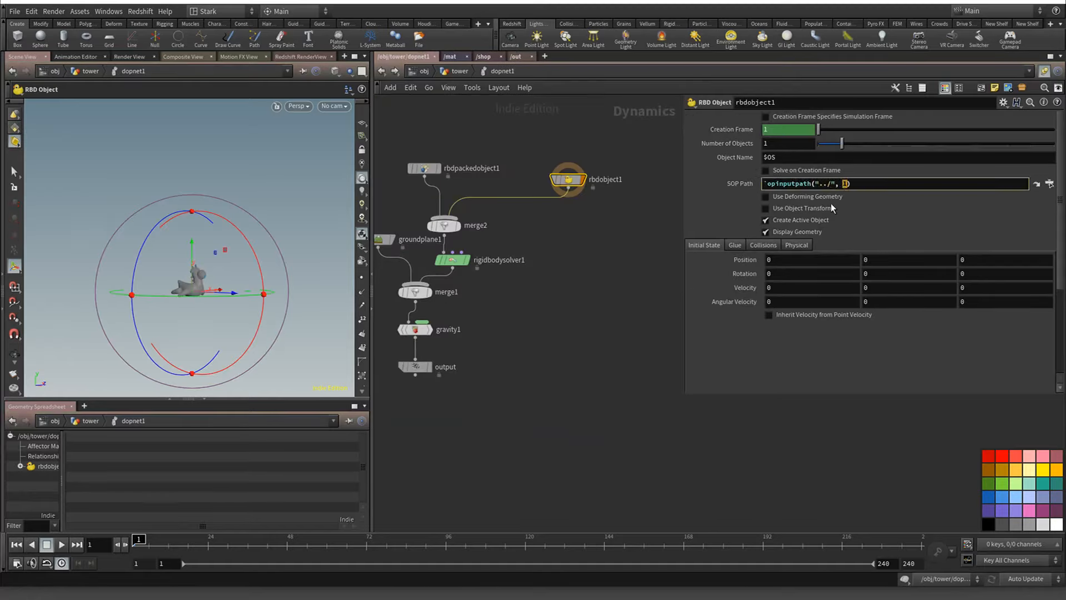
{"action": "type", "text": "2"}
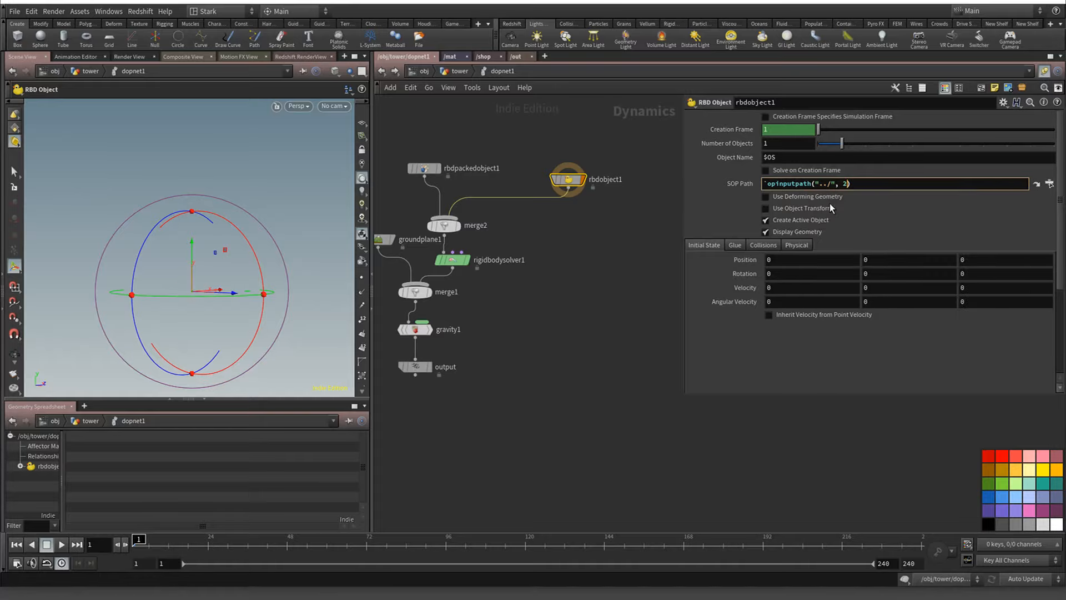
{"action": "key", "text": "BackSpace"}
{"action": "type", "text": "1"}
Set the display flag back on the output node and bypass rbdpackedobject1
{"action": "left_click", "coordinate": [429, 367]}
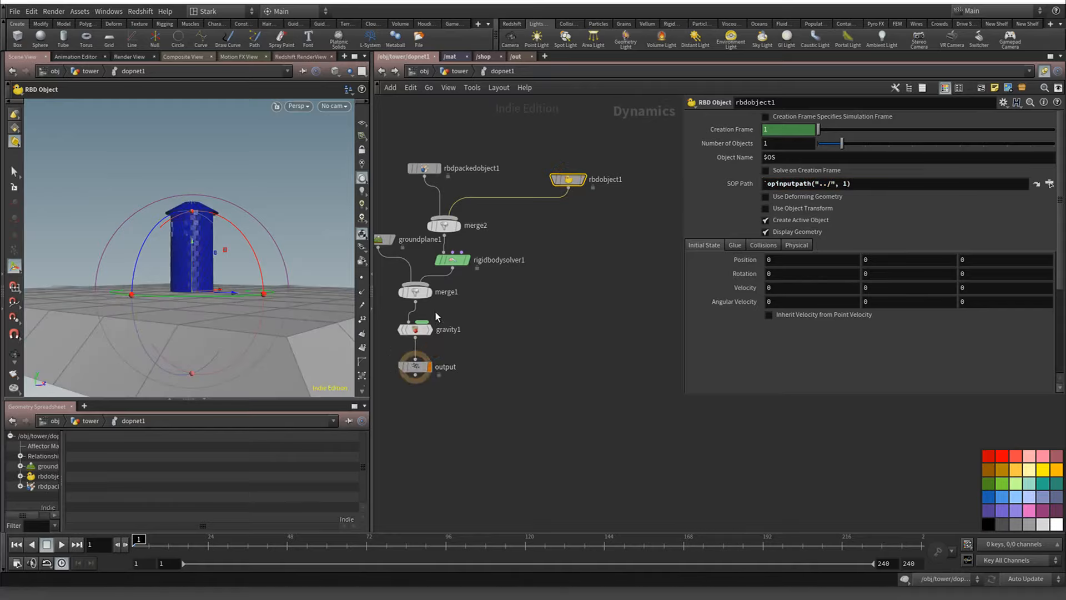
{"action": "left_click", "coordinate": [411, 167]}
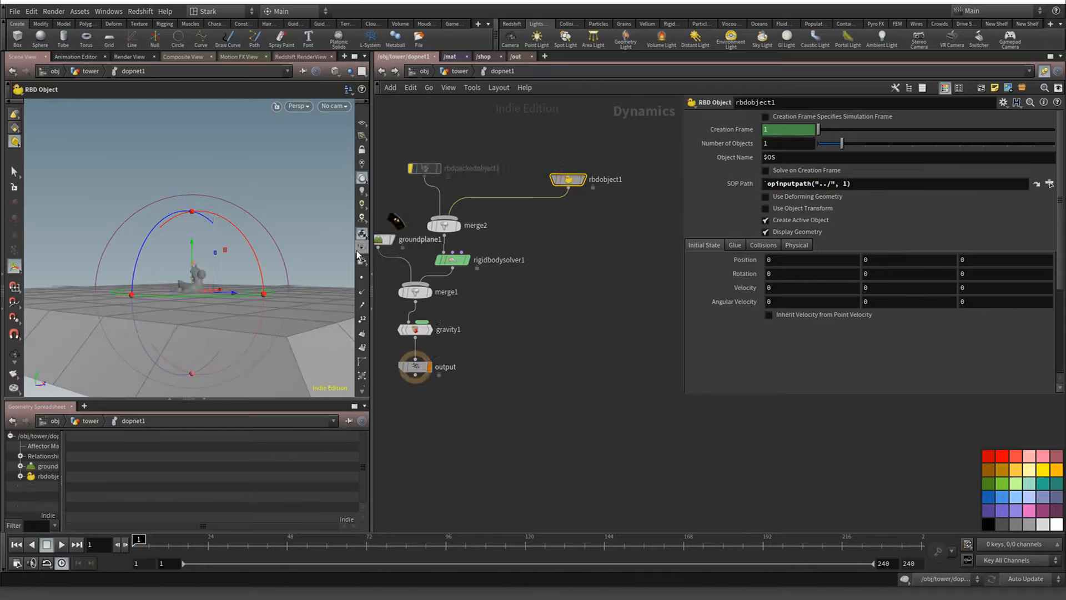
Raise the rubber toy test geometry in the tower network to a Y translation of 2.4
{"action": "scroll", "coordinate": [200, 281], "scroll_direction": "up", "scroll_amount": 6}
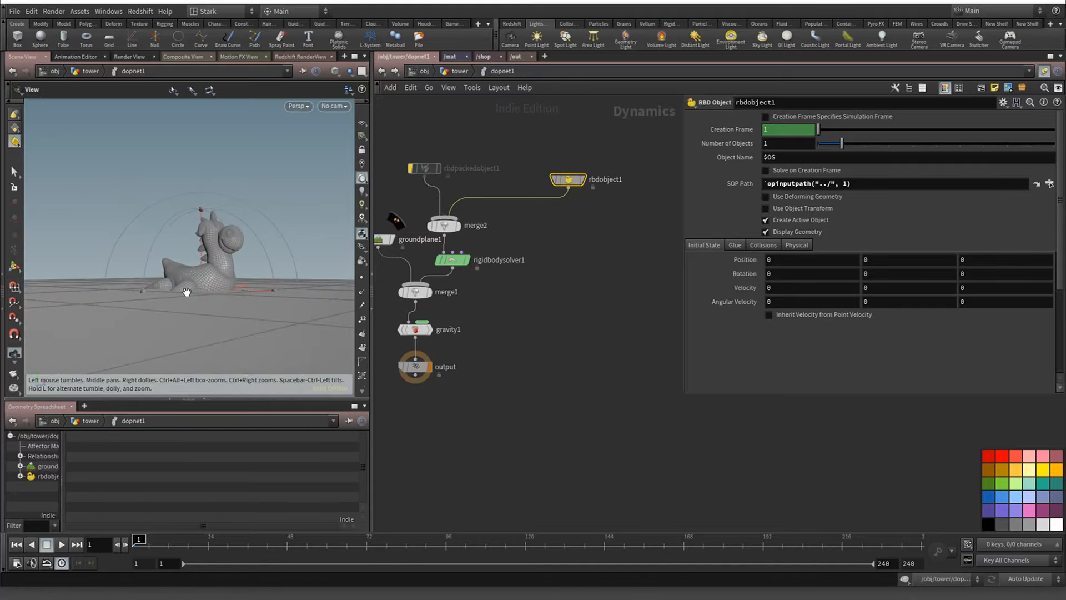
{"action": "left_click", "coordinate": [381, 71]}
{"action": "left_click", "coordinate": [618, 416]}
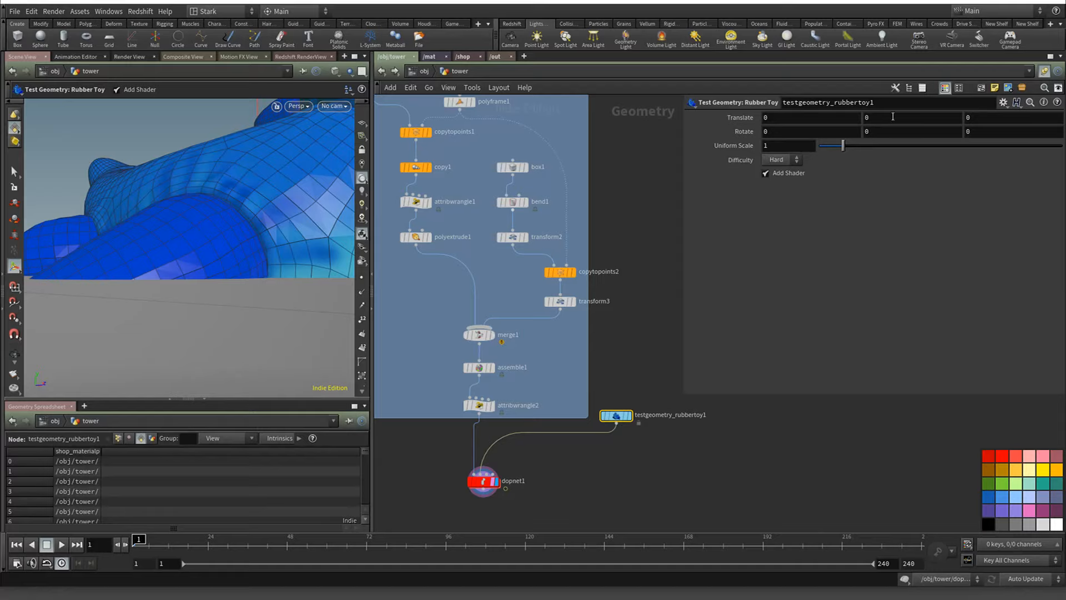
{"action": "middle_click_drag", "start_coordinate": [892, 118], "coordinate": [956, 115]}
{"action": "key", "text": "space+g"}
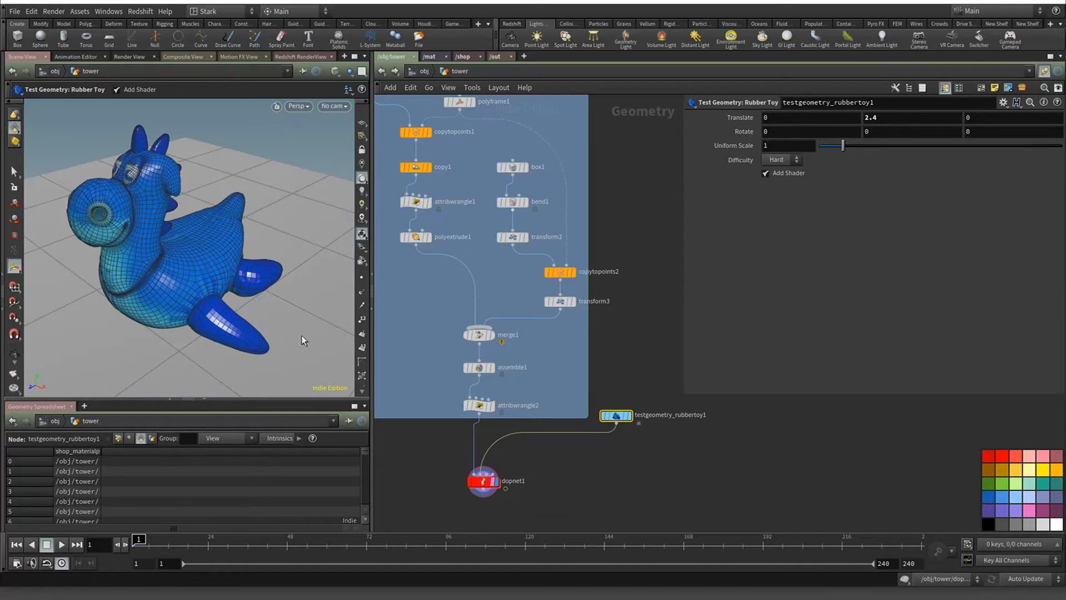
{"action": "left_click_drag", "start_coordinate": [139, 327], "coordinate": [217, 293]}
{"action": "scroll", "coordinate": [217, 292], "scroll_direction": "down", "scroll_amount": 5}
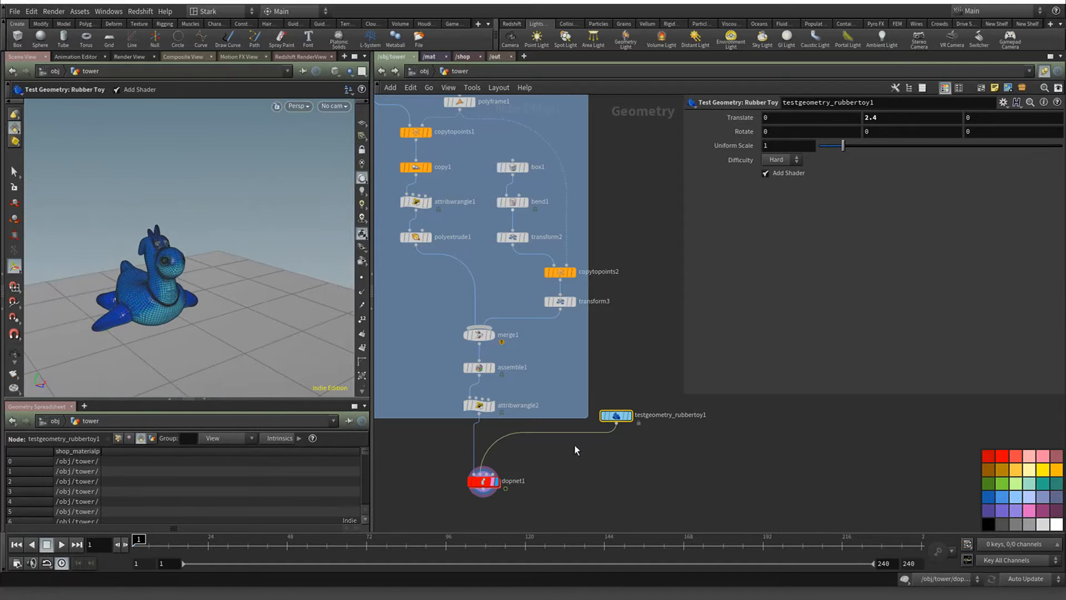
Inside dopnet1, hide the RBD object's display geometry and show its RBD Solver volume collision guide, keeping the Ray Intersect mode
{"action": "double_click", "coordinate": [483, 481]}
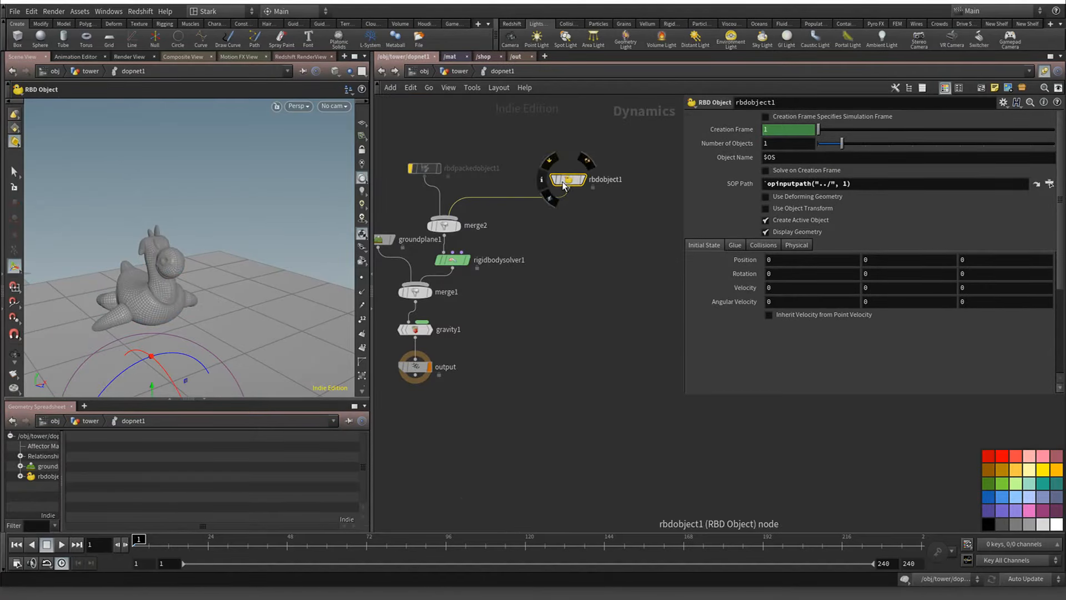
{"action": "left_click", "coordinate": [756, 245]}
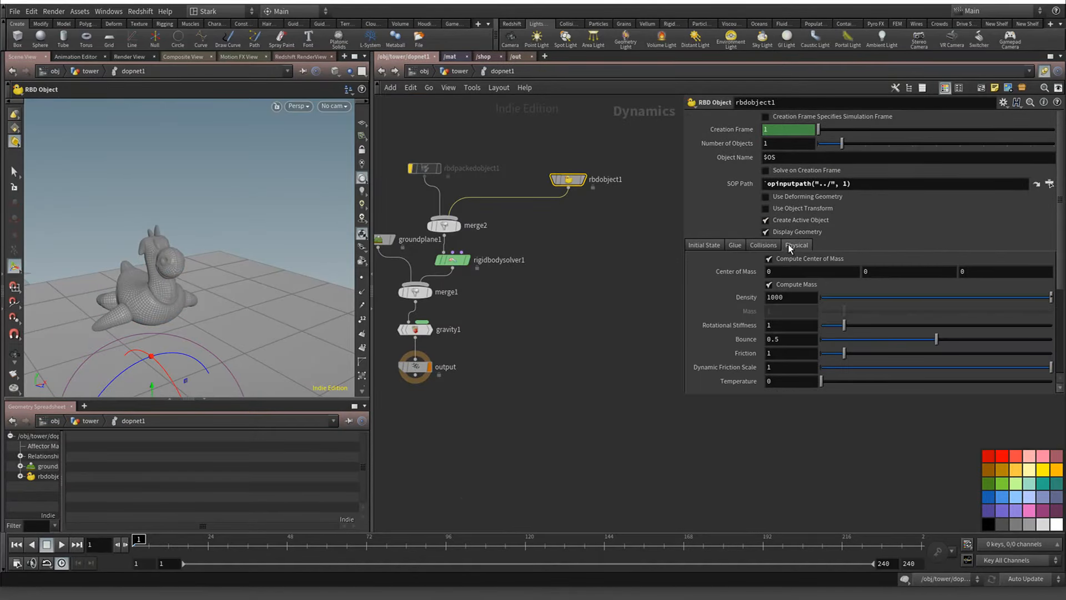
{"action": "left_click", "coordinate": [740, 245]}
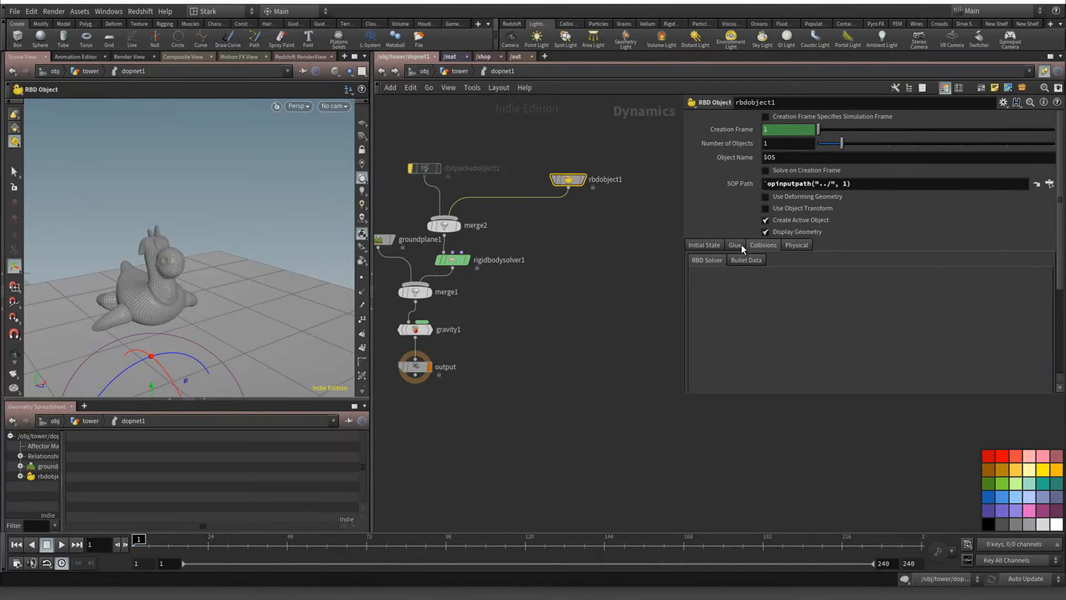
{"action": "left_click", "coordinate": [772, 232]}
{"action": "left_click", "coordinate": [770, 241]}
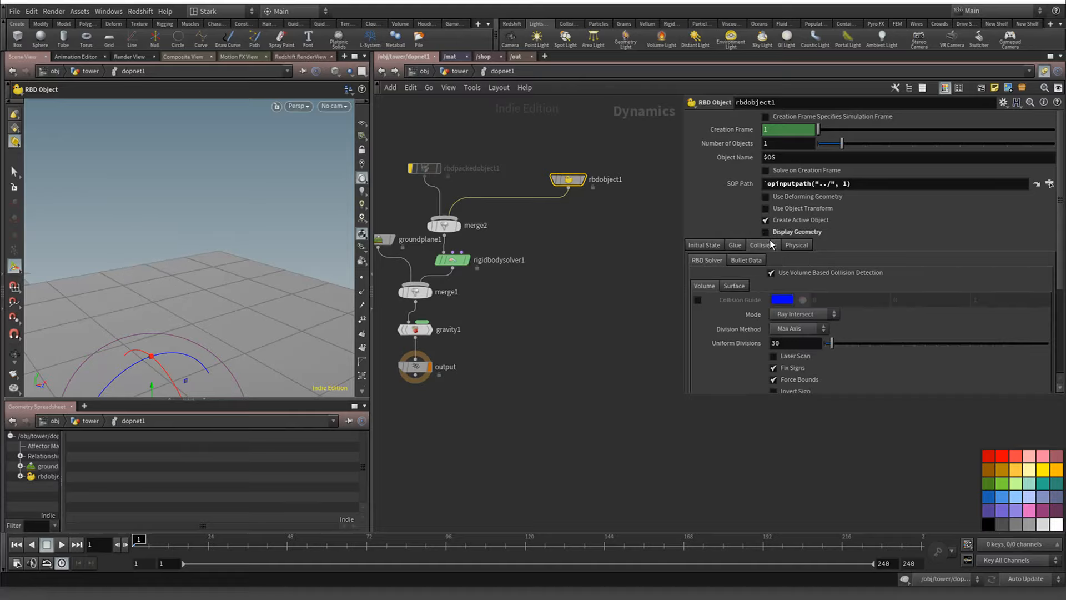
{"action": "left_click", "coordinate": [699, 300]}
{"action": "left_click", "coordinate": [791, 326]}
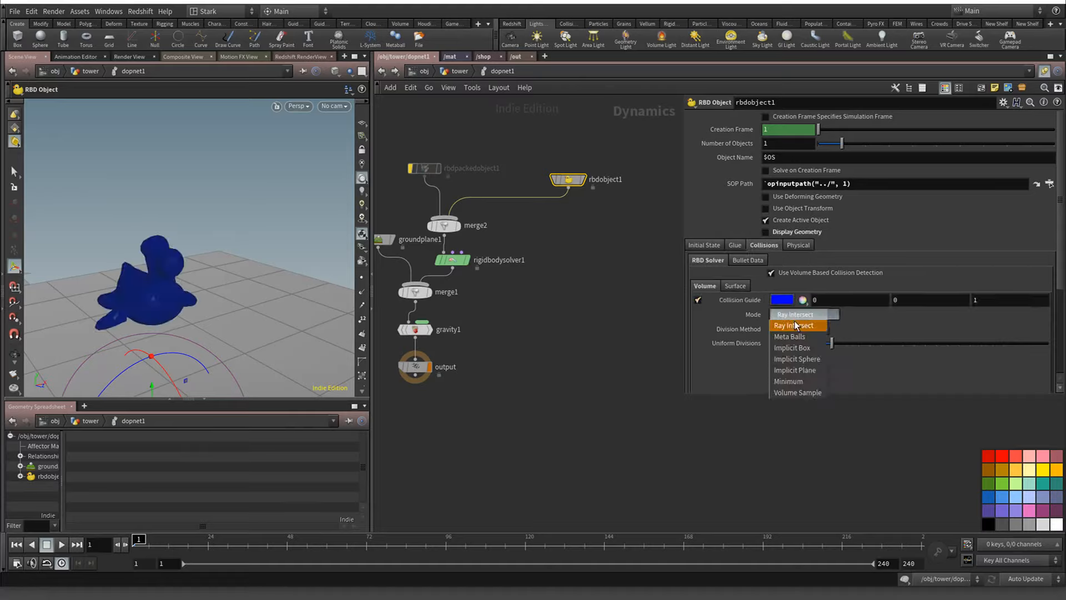
{"action": "left_click", "coordinate": [797, 326]}
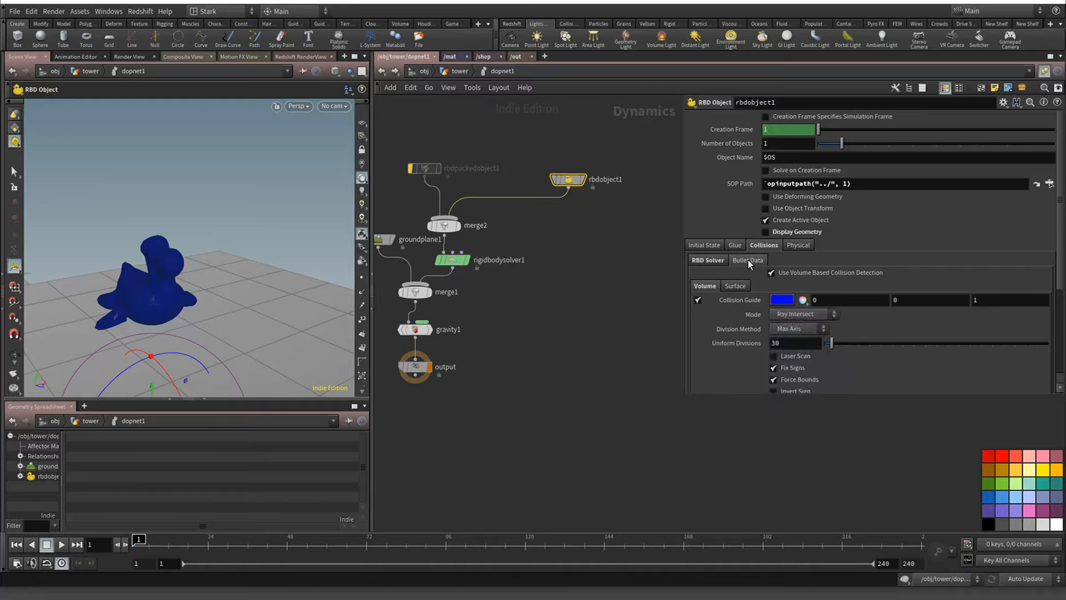
Try Concave as the RBD object's Bullet geometry representation, inspect the toy, and restore Convex Hull
{"action": "left_click", "coordinate": [748, 260]}
{"action": "left_click", "coordinate": [785, 327]}
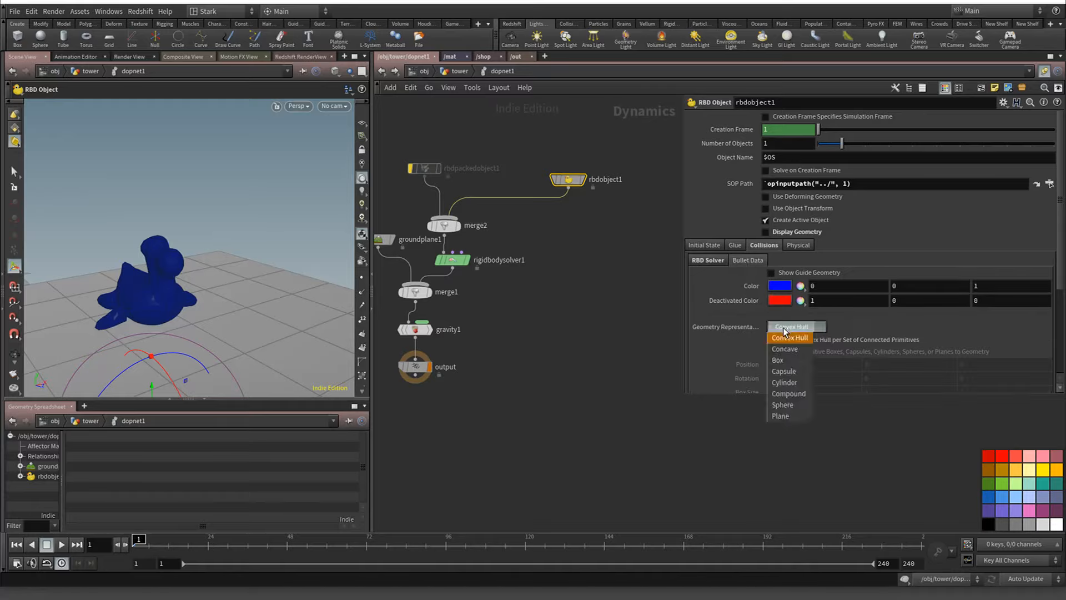
{"action": "left_click", "coordinate": [786, 329]}
{"action": "left_click", "coordinate": [791, 328]}
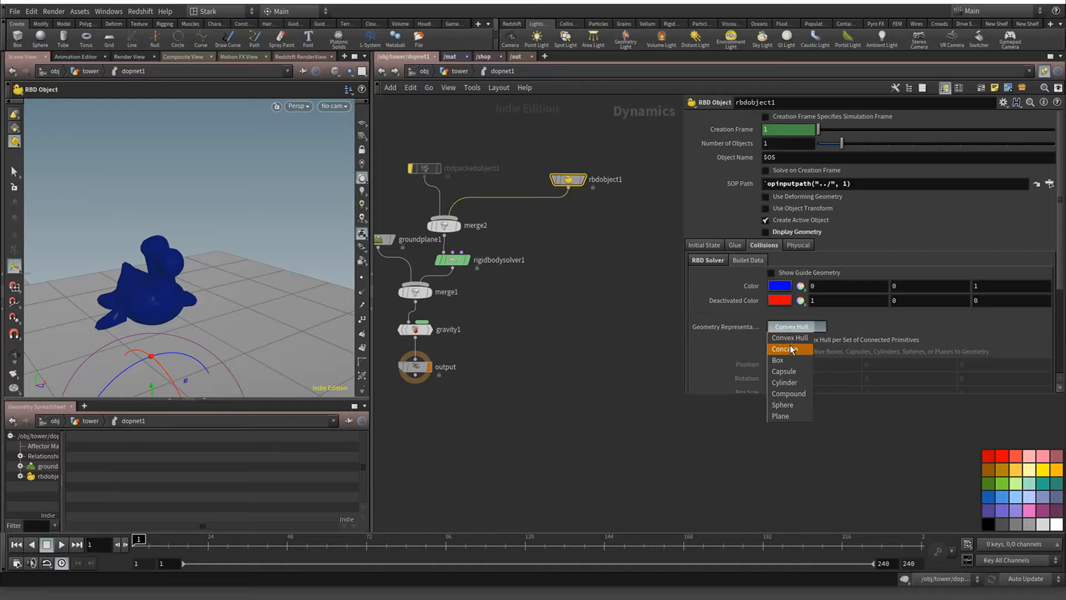
{"action": "left_click", "coordinate": [785, 349]}
{"action": "key", "text": "Escape"}
{"action": "mouse_move", "coordinate": [167, 298]}
{"action": "left_mouse_down"}
{"action": "mouse_move", "coordinate": [207, 281]}
{"action": "mouse_move", "coordinate": [174, 289]}
{"action": "left_mouse_up"}
{"action": "right_click_drag", "start_coordinate": [174, 289], "coordinate": [138, 308]}
{"action": "middle_click_drag", "start_coordinate": [138, 308], "coordinate": [177, 282]}
{"action": "key", "text": "Return"}
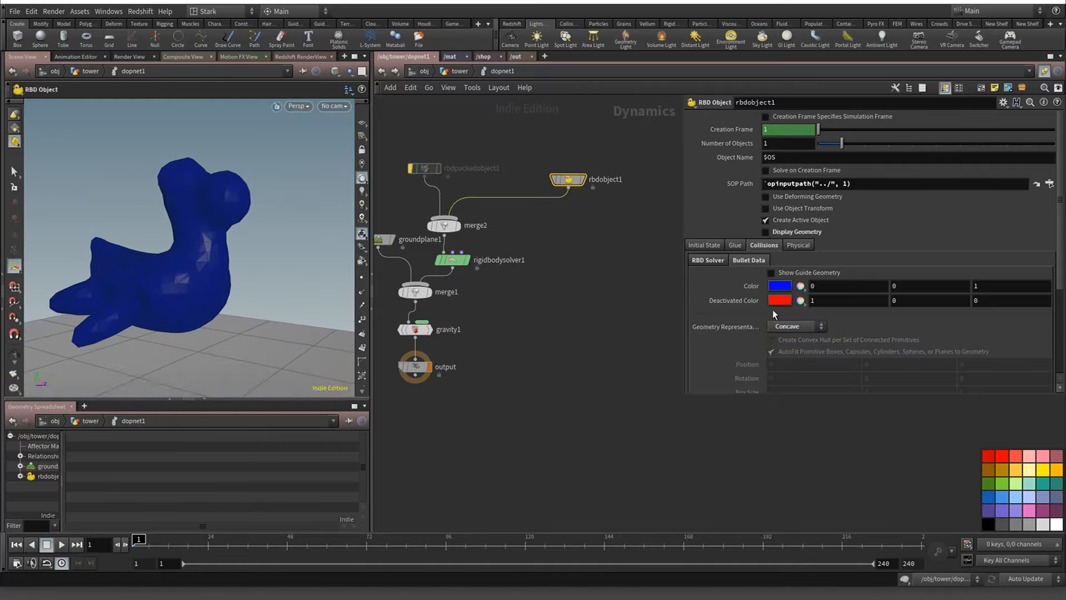
{"action": "left_click", "coordinate": [790, 327]}
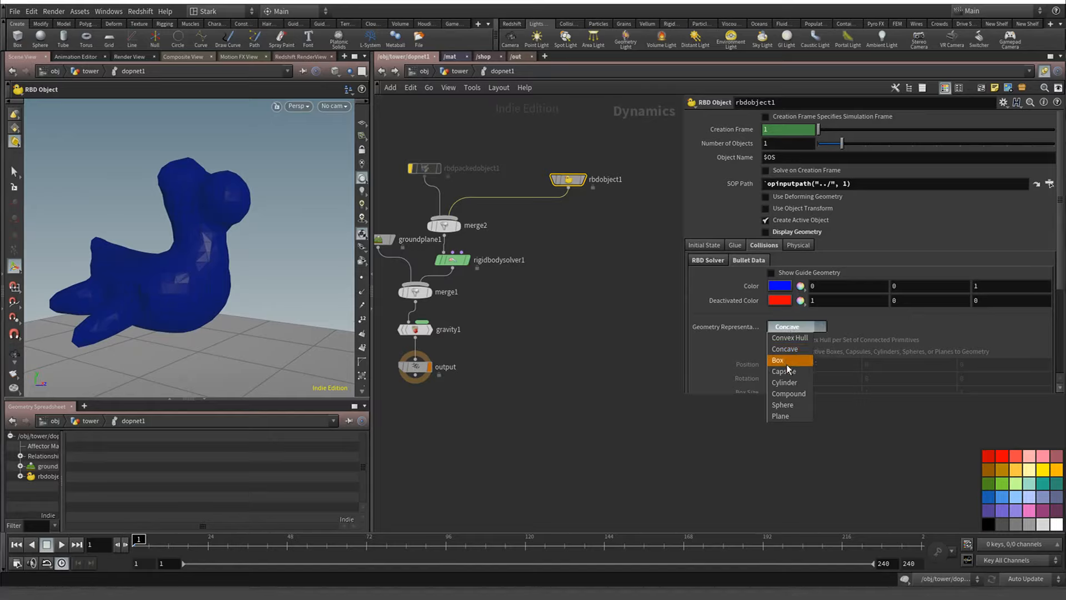
{"action": "left_click", "coordinate": [790, 338]}
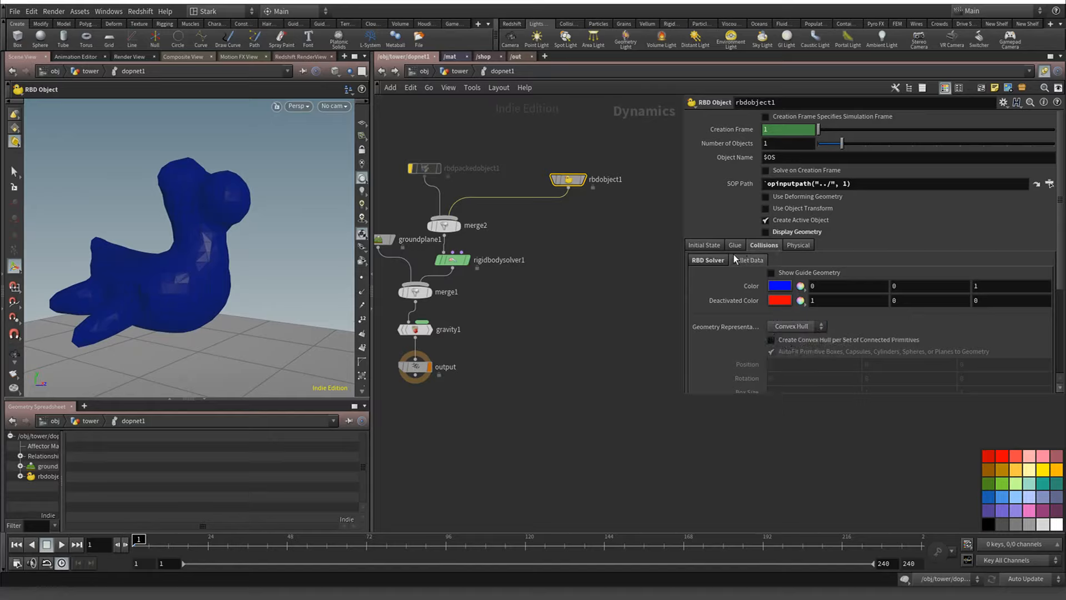
Turn off the RBD Solver volume collision guide and show the Bullet guide geometry around the toy instead
{"action": "left_click", "coordinate": [709, 261]}
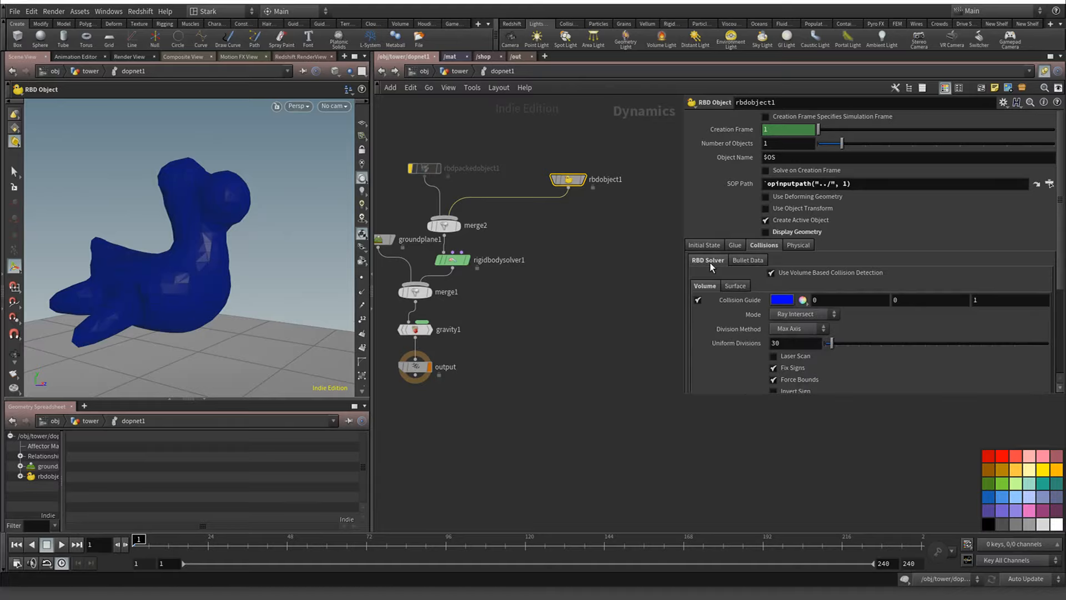
{"action": "left_click", "coordinate": [700, 300]}
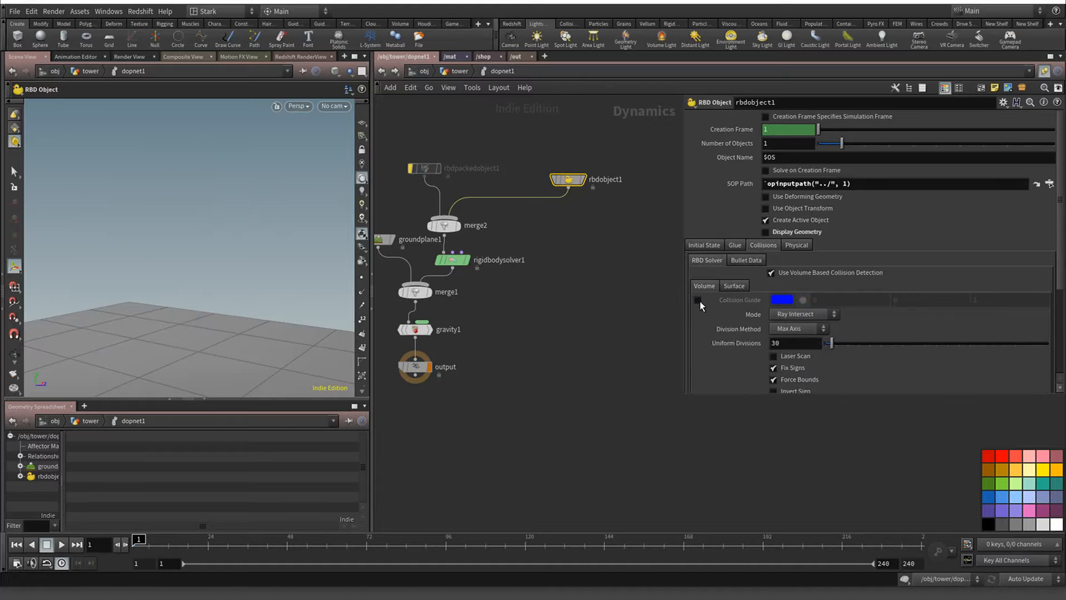
{"action": "left_click", "coordinate": [747, 260]}
{"action": "left_click", "coordinate": [782, 274]}
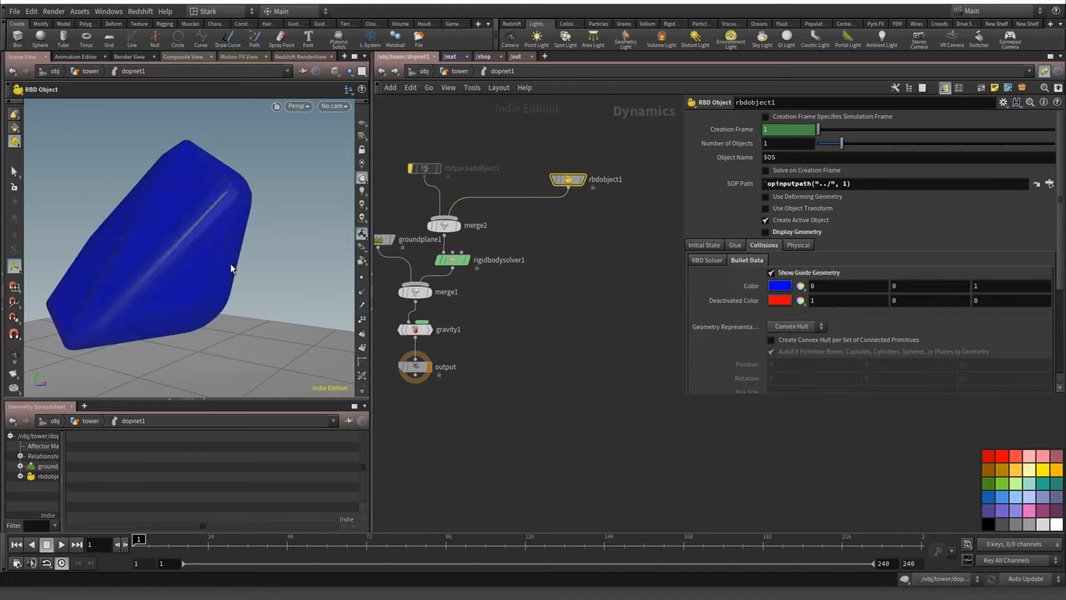
{"action": "left_click_drag", "start_coordinate": [231, 264], "coordinate": [234, 253], "text": "alt"}
{"action": "scroll", "coordinate": [233, 254], "scroll_direction": "down", "scroll_amount": 4}
{"action": "scroll", "coordinate": [232, 254], "scroll_direction": "down", "scroll_amount": 3}
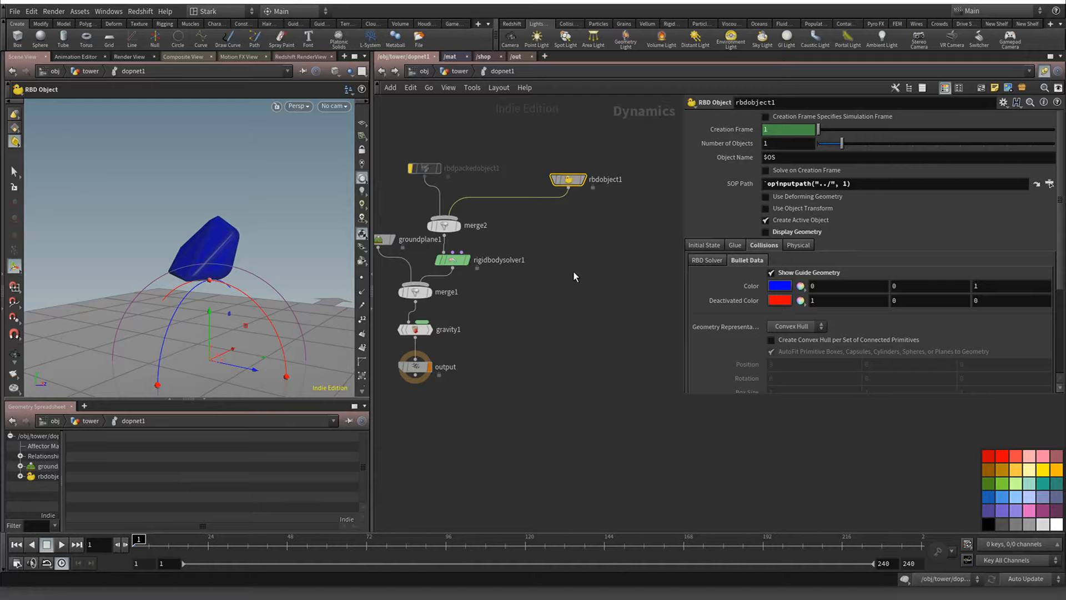
{"action": "left_click", "coordinate": [900, 188]}
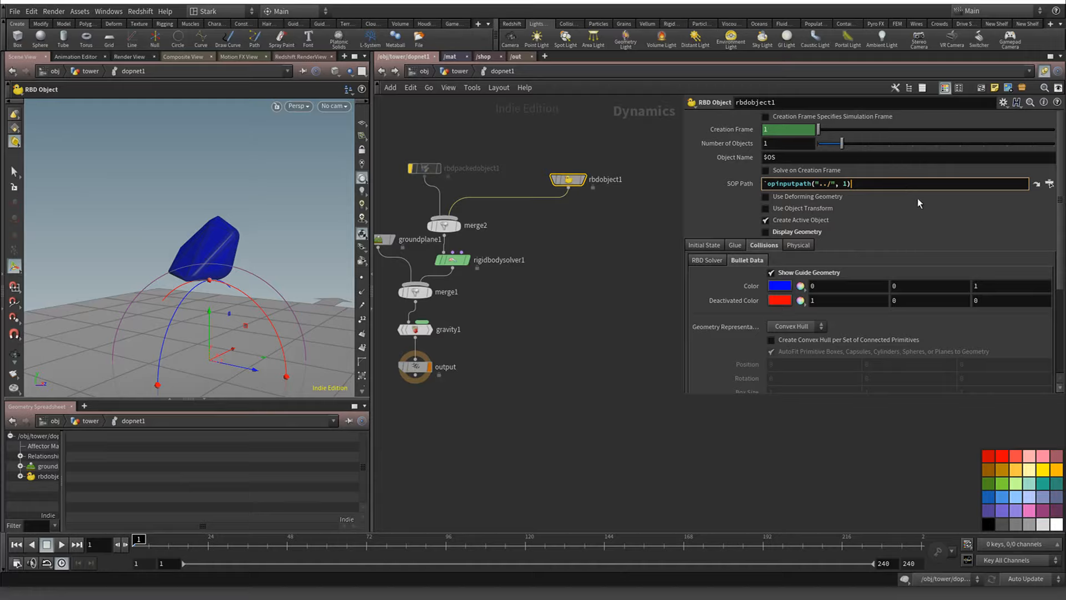
{"action": "left_click_drag", "start_coordinate": [768, 187], "coordinate": [761, 185]}
{"action": "key", "text": "Return"}
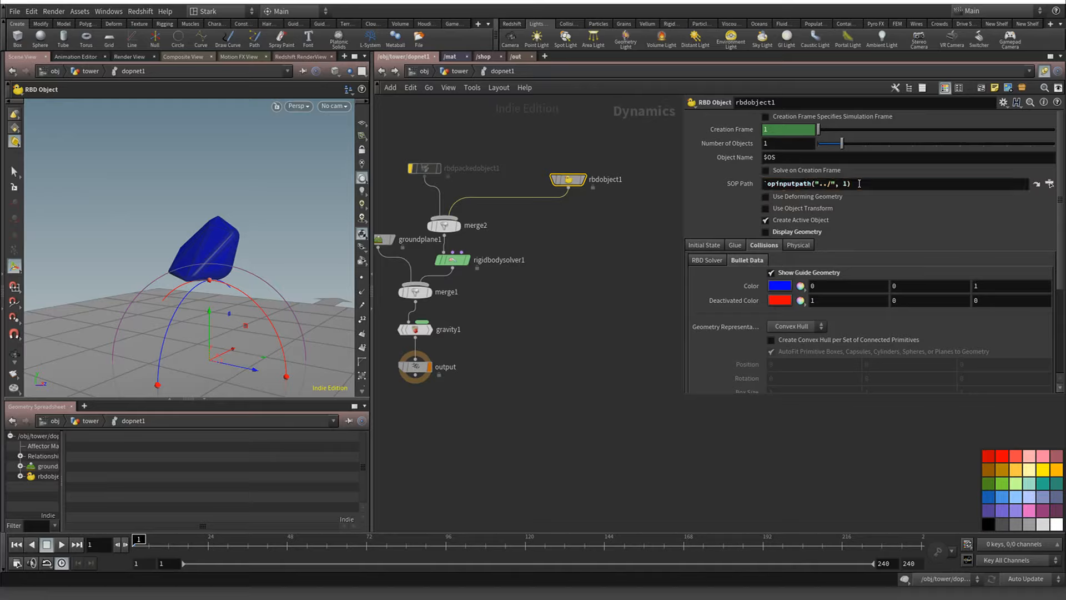
Enable Use Deforming Geometry on the RBD object and play the simulation to about frame 56
{"action": "left_click", "coordinate": [795, 199]}
{"action": "middle_click_drag", "start_coordinate": [576, 338], "coordinate": [611, 312]}
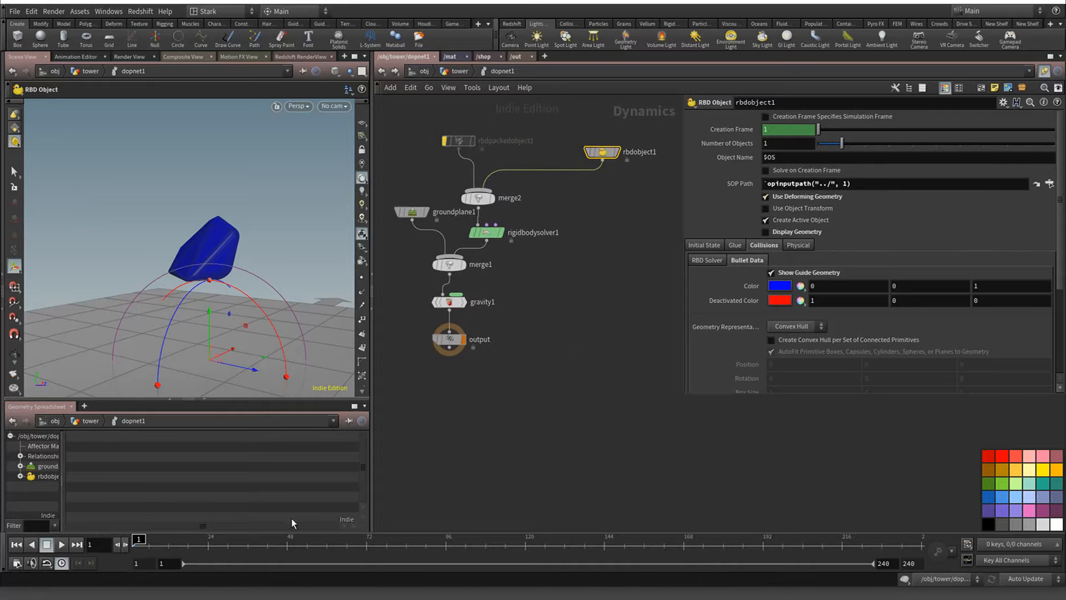
{"action": "left_click", "coordinate": [62, 545]}
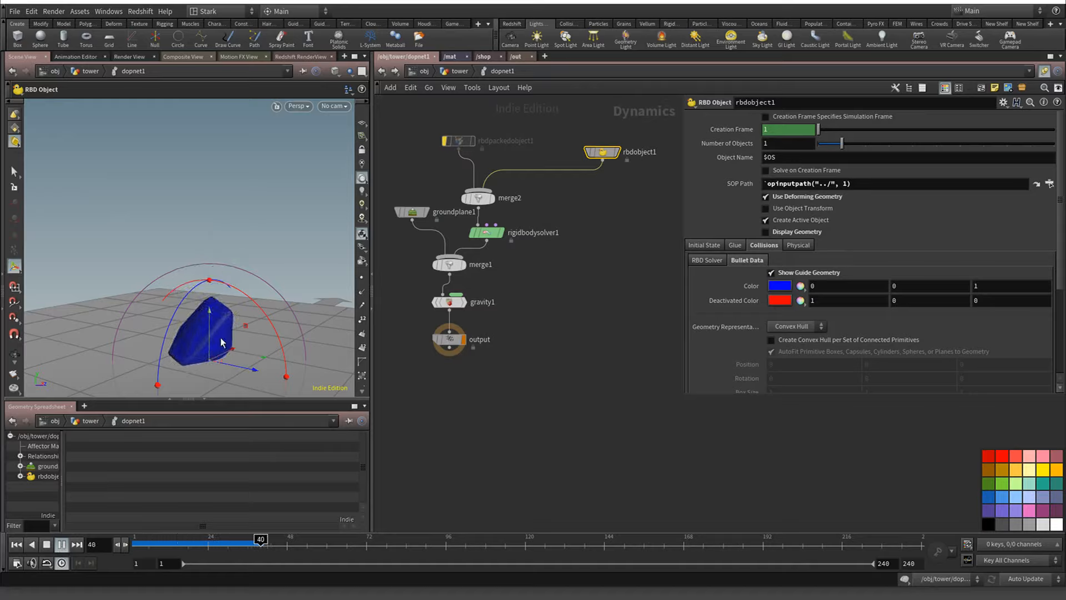
{"action": "left_click", "coordinate": [62, 544]}
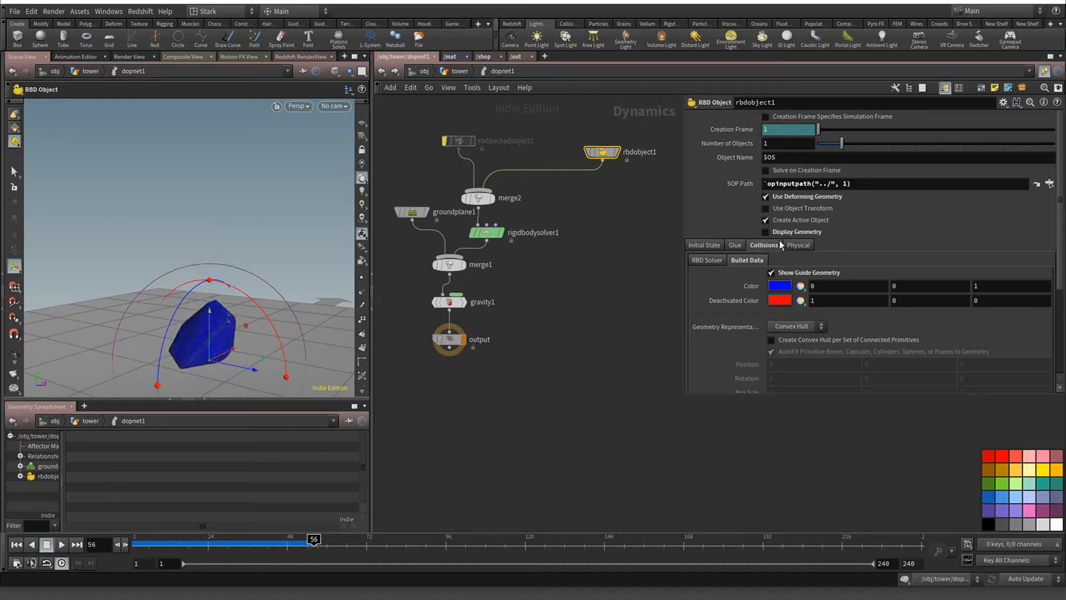
Show the display geometry instead of the Bullet guide and set the RBD object's initial angular velocity to 5 in Y and 3 in Z
{"action": "left_click", "coordinate": [778, 233]}
{"action": "left_click", "coordinate": [771, 272]}
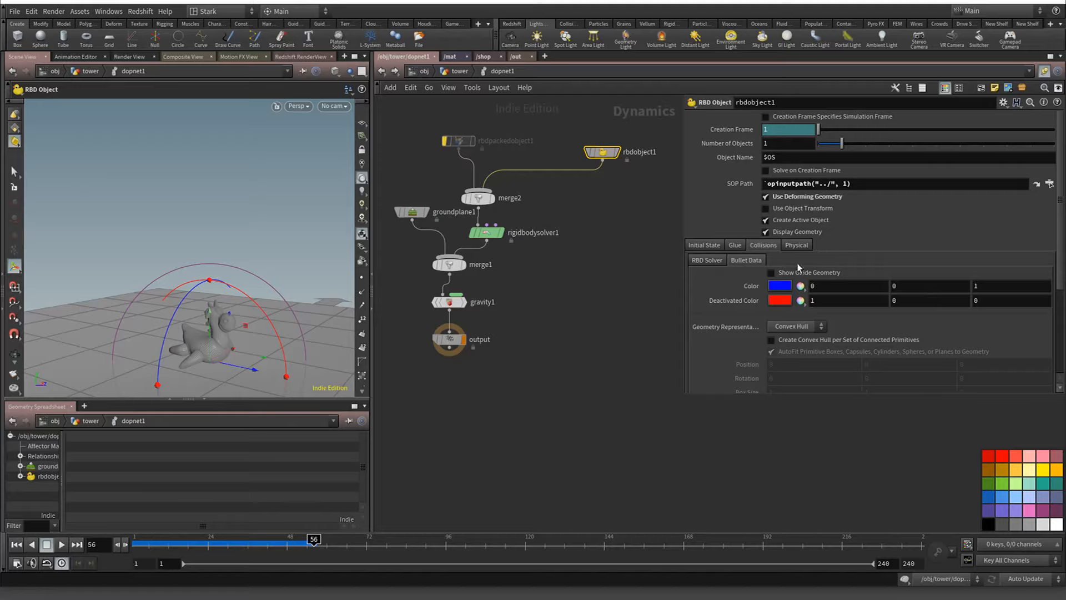
{"action": "left_click", "coordinate": [704, 245]}
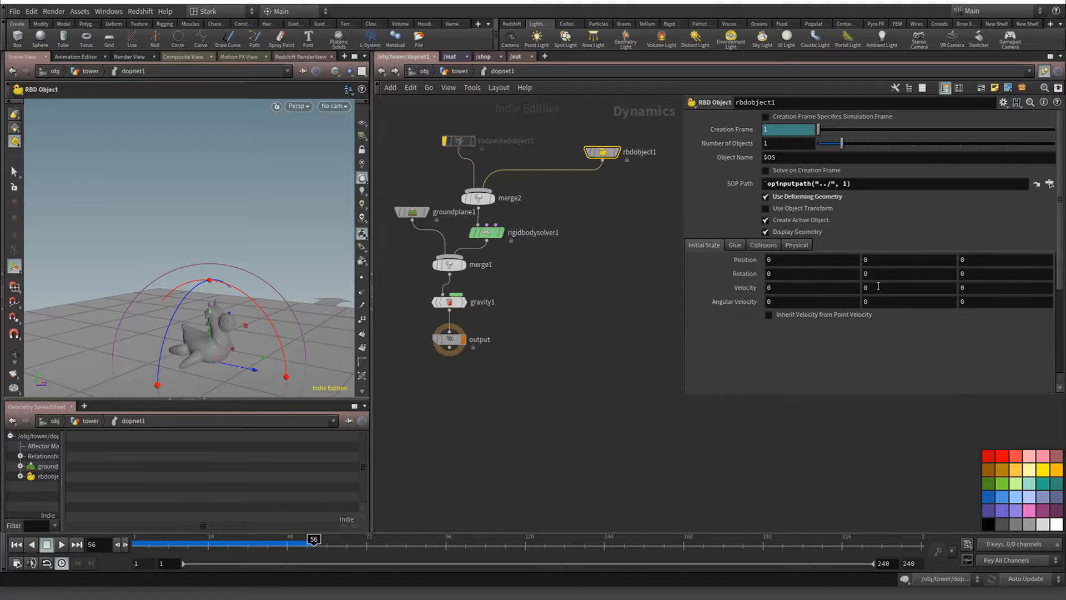
{"action": "left_click", "coordinate": [889, 303]}
{"action": "type", "text": "5"}
{"action": "key", "text": "Return"}
{"action": "left_click", "coordinate": [980, 301]}
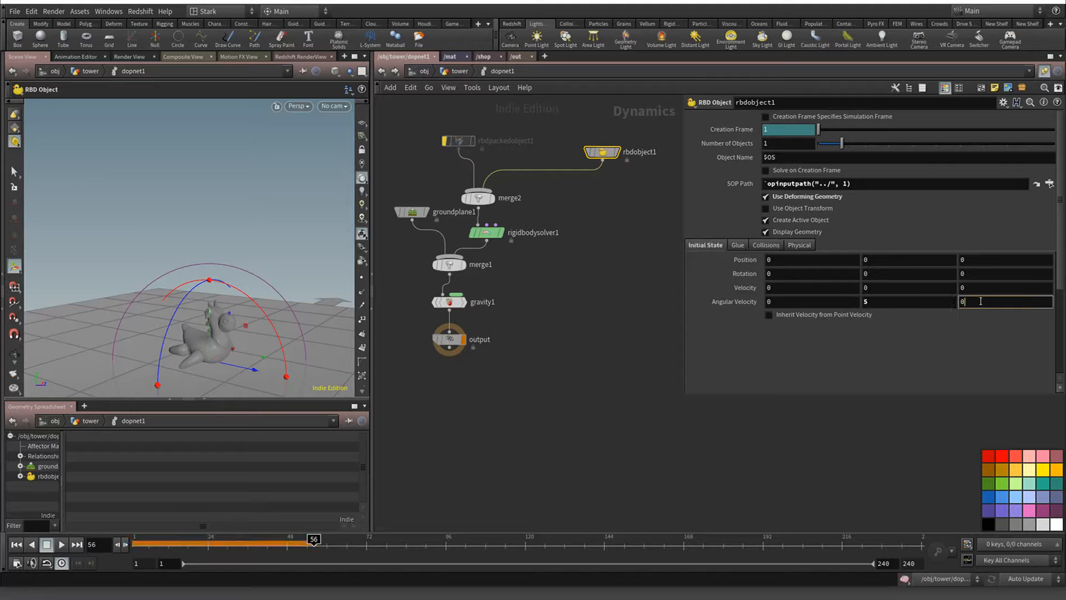
{"action": "key", "text": "Return"}
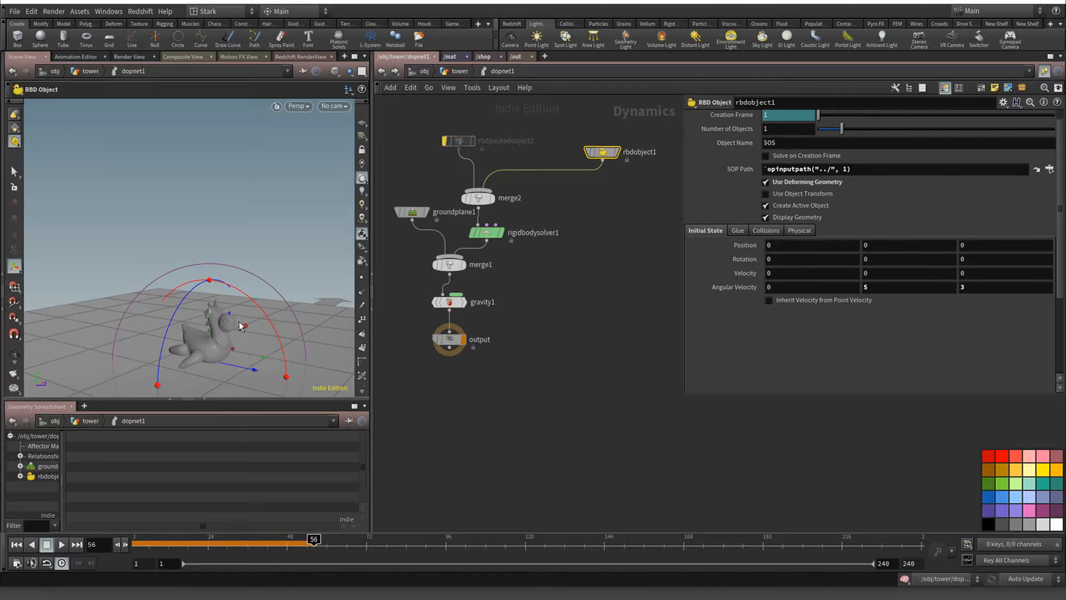
Play the simulation from the first frame to about frame 110 and inspect how the toy rests on the ground
{"action": "left_click", "coordinate": [16, 545]}
{"action": "left_click", "coordinate": [61, 545]}
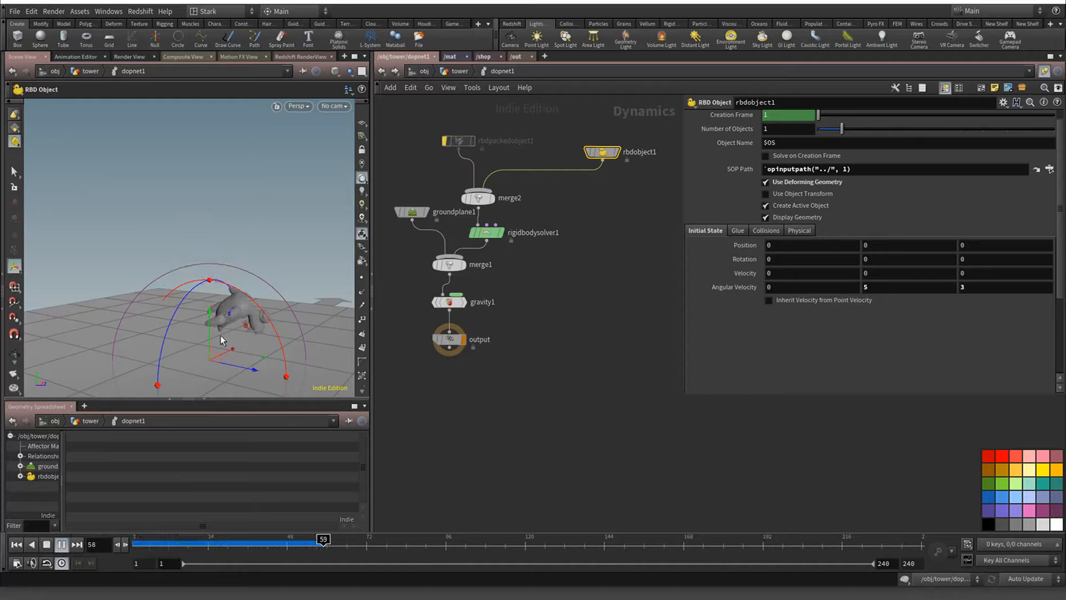
{"action": "left_click", "coordinate": [61, 545]}
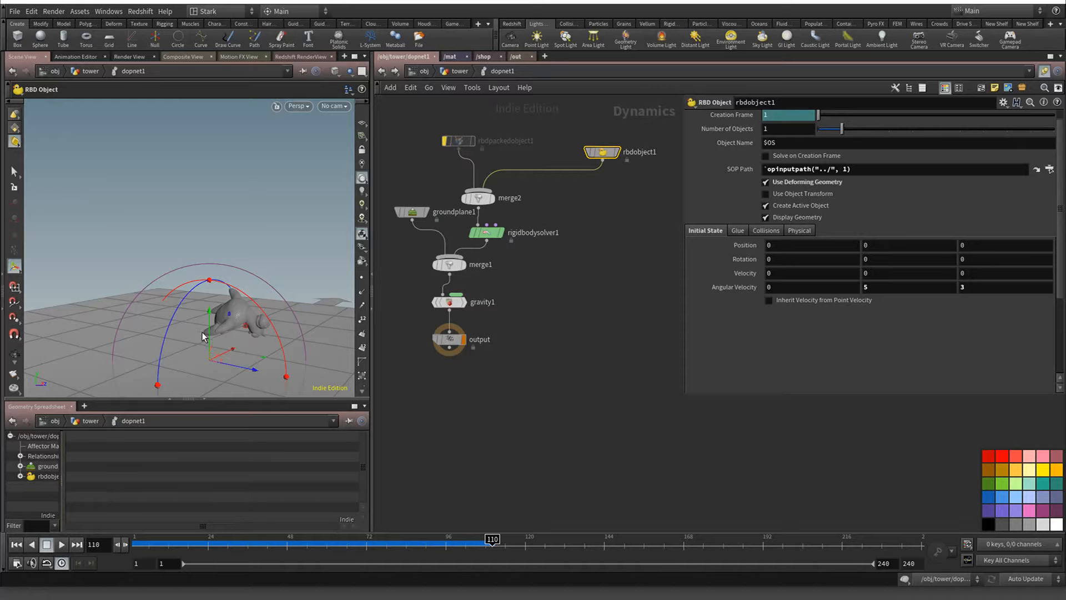
{"action": "scroll", "coordinate": [203, 332], "scroll_direction": "up", "scroll_amount": 2}
{"action": "scroll", "coordinate": [260, 341], "scroll_direction": "up", "scroll_amount": 2}
{"action": "left_click_drag", "start_coordinate": [263, 343], "coordinate": [264, 335], "text": "alt"}
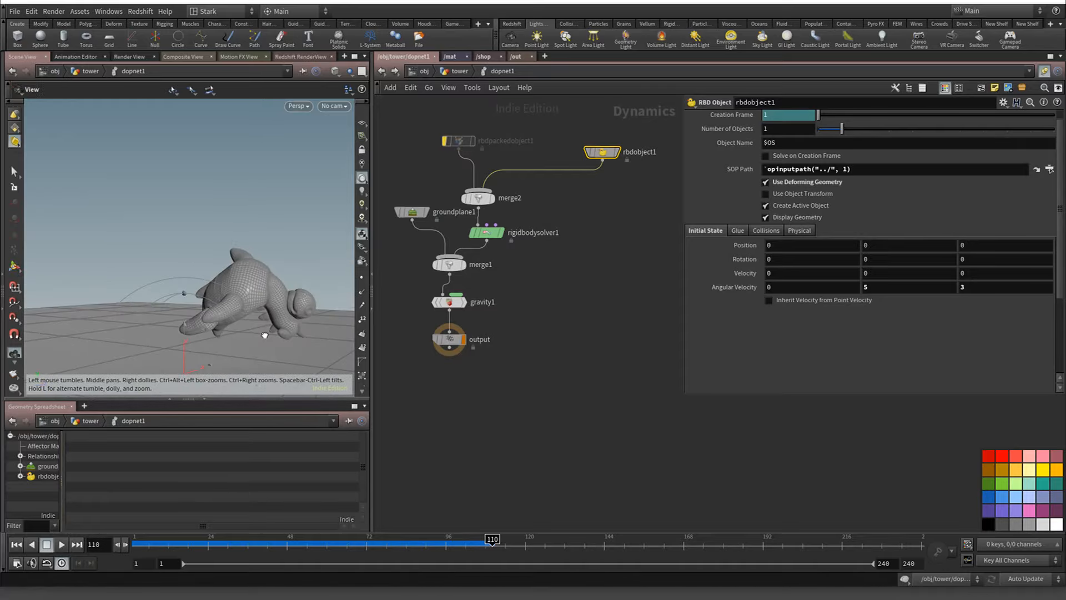
{"action": "key", "text": "Return"}
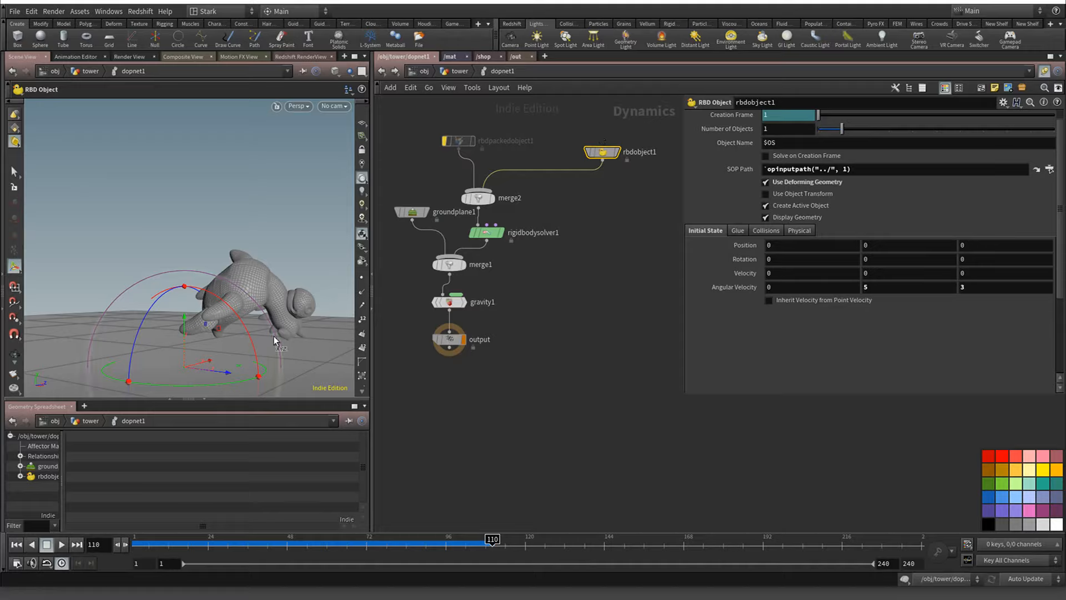
Hide the RBD object's display geometry and show its Bullet guide geometry to inspect the hull's contact with the ground
{"action": "left_click", "coordinate": [784, 218]}
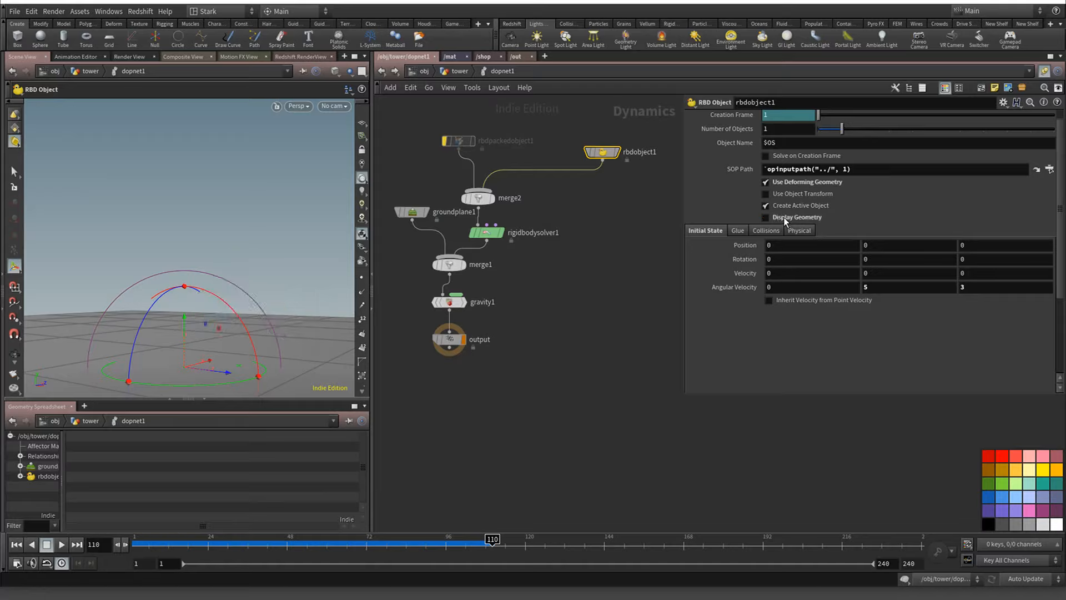
{"action": "left_click", "coordinate": [777, 231]}
{"action": "left_click", "coordinate": [789, 258]}
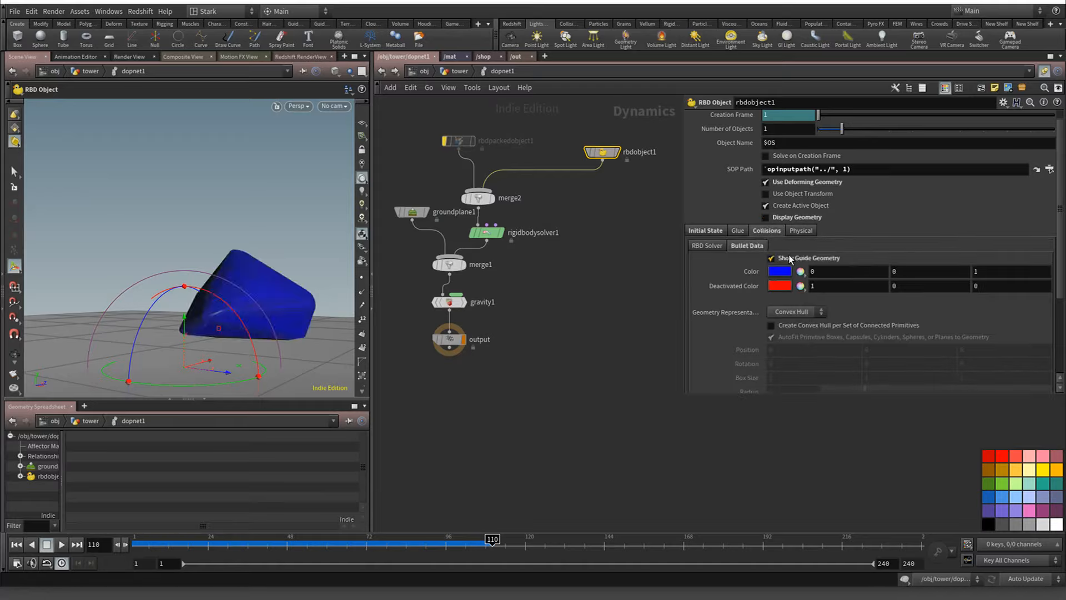
{"action": "left_click_drag", "start_coordinate": [254, 334], "coordinate": [205, 317], "text": "alt"}
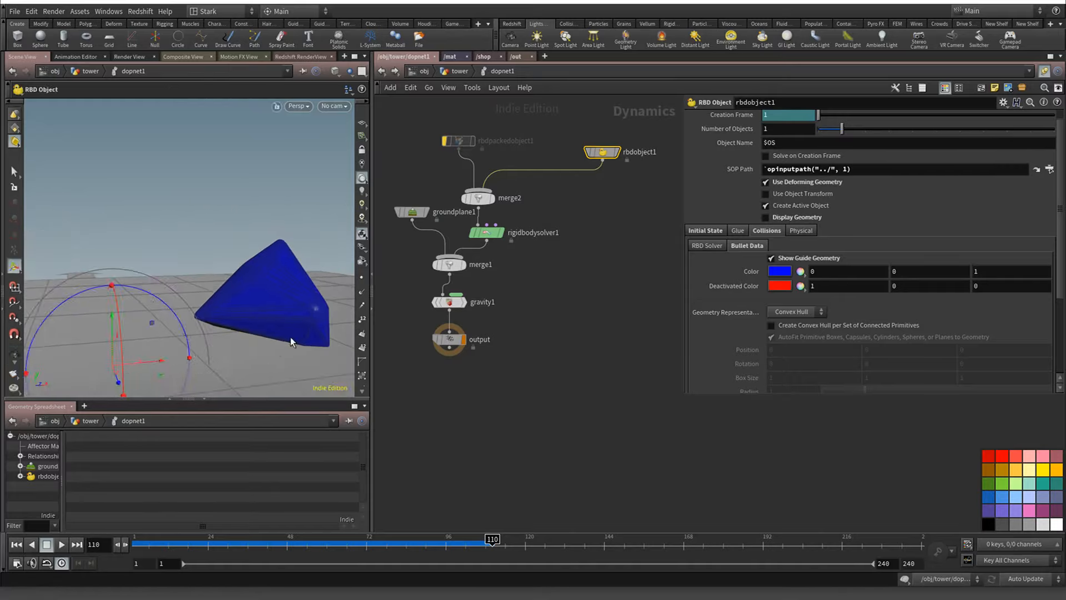
Try the Compound, Convex Hull and Concave geometry representations in the RBD object's Bullet data
{"action": "left_click", "coordinate": [789, 313]}
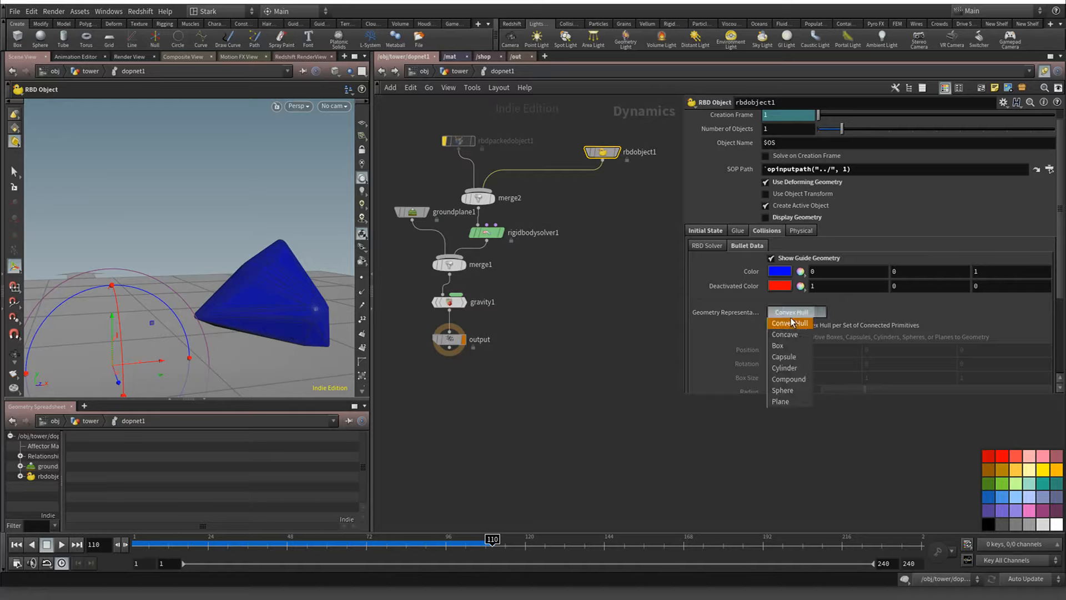
{"action": "left_click", "coordinate": [801, 379]}
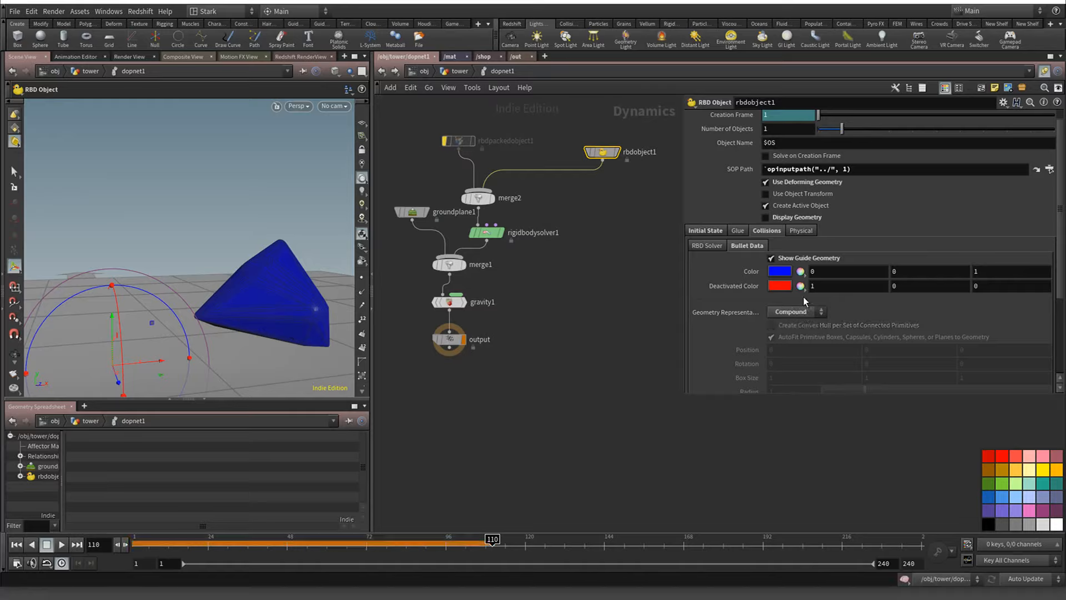
{"action": "left_click", "coordinate": [805, 312]}
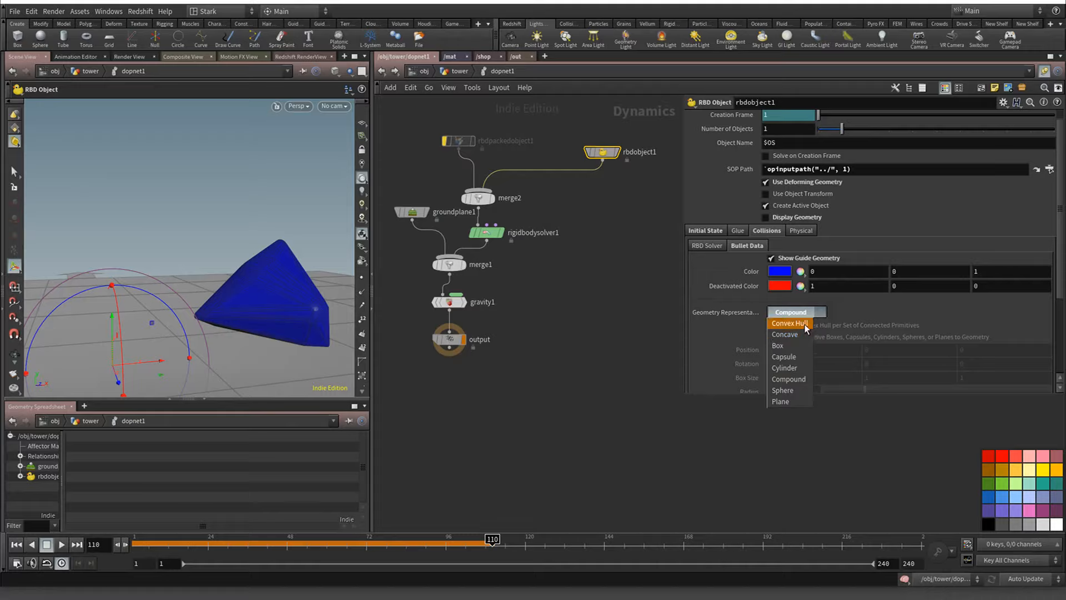
{"action": "left_click", "coordinate": [804, 323]}
{"action": "left_click", "coordinate": [801, 315]}
{"action": "left_click", "coordinate": [801, 334]}
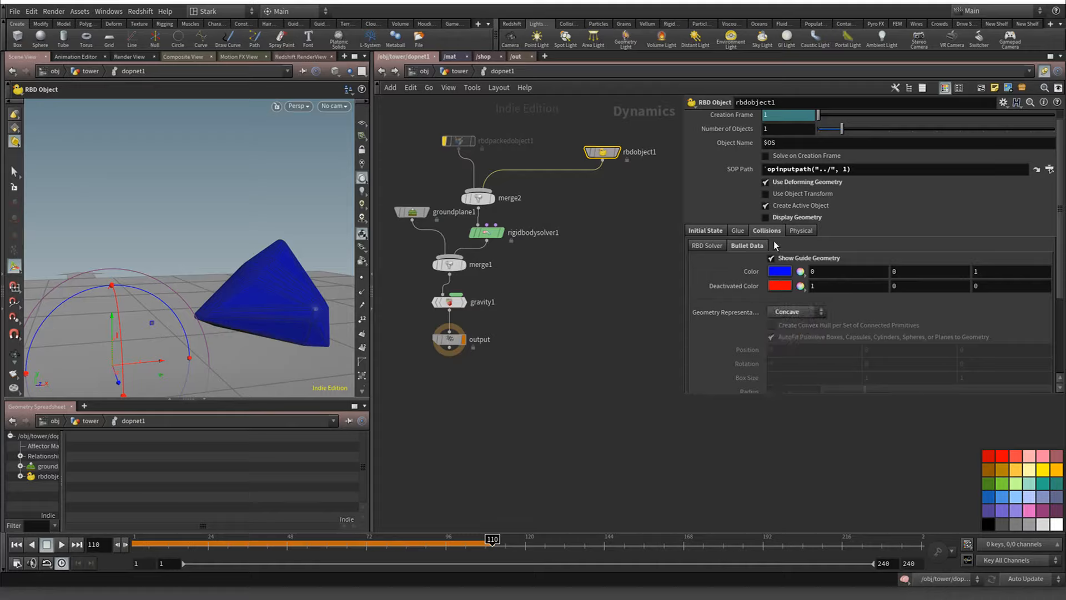
{"action": "left_click", "coordinate": [778, 218]}
{"action": "left_click", "coordinate": [777, 218]}
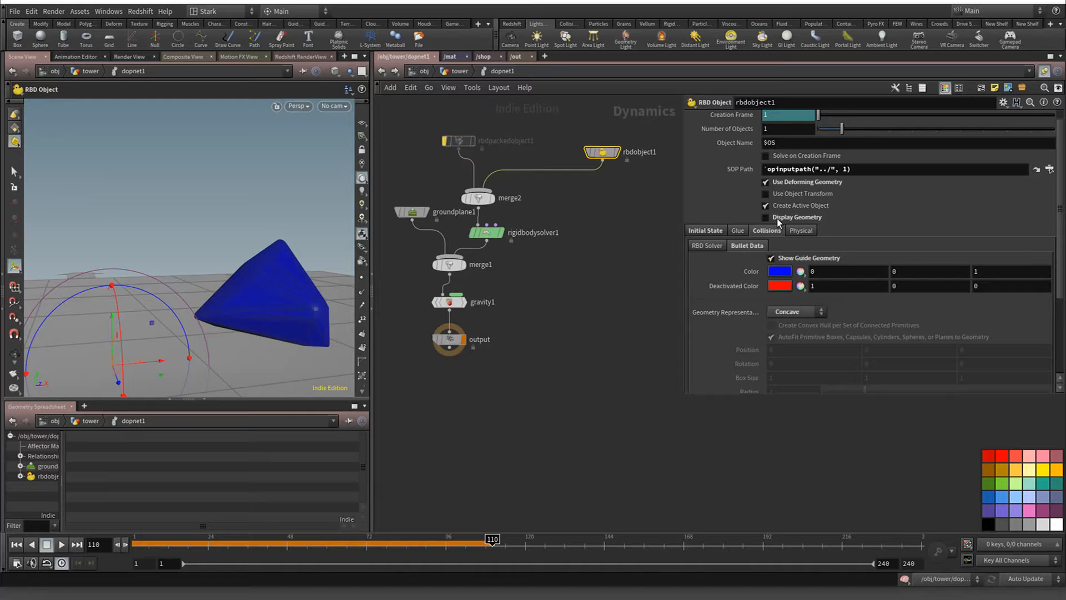
Check the RBD Solver collision settings and set the RBD object's Bullet geometry representation back to Convex Hull
{"action": "left_click", "coordinate": [723, 245]}
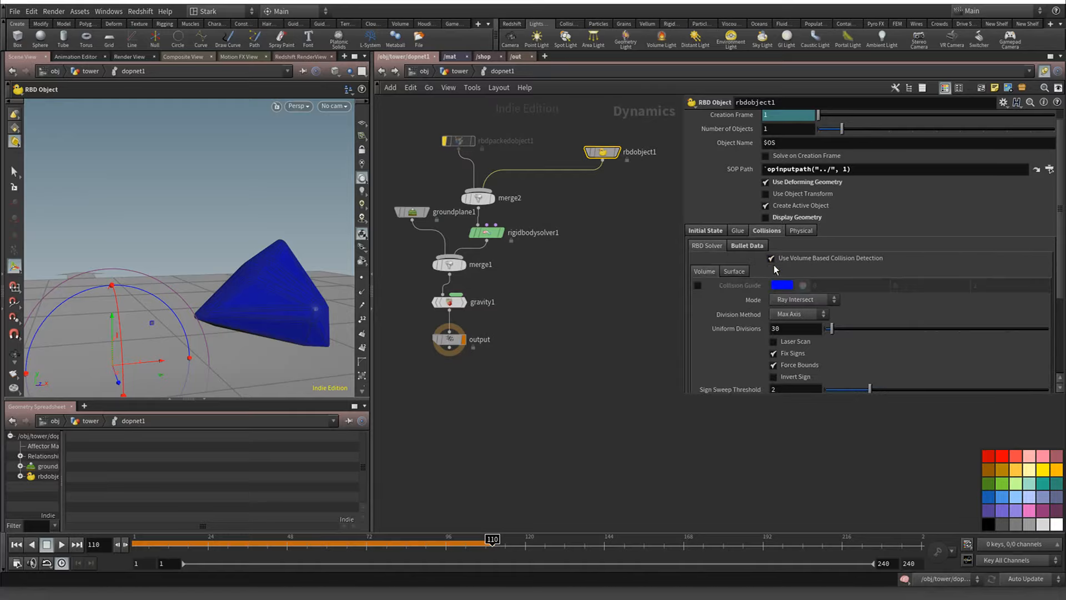
{"action": "left_click", "coordinate": [749, 246]}
{"action": "mouse_move", "coordinate": [599, 156]}
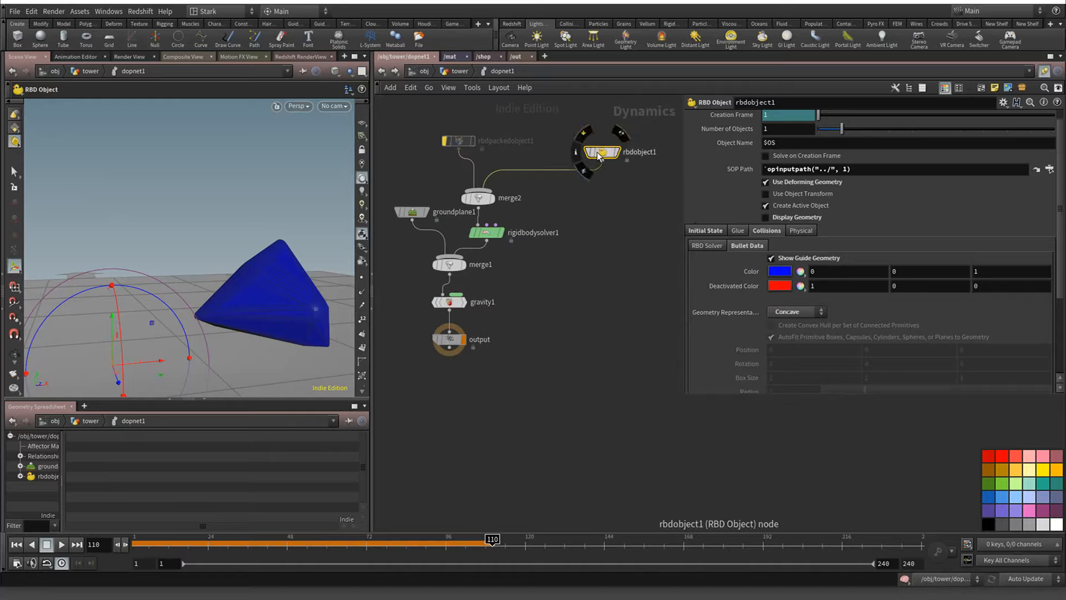
{"action": "left_click", "coordinate": [796, 311]}
{"action": "left_click", "coordinate": [794, 327]}
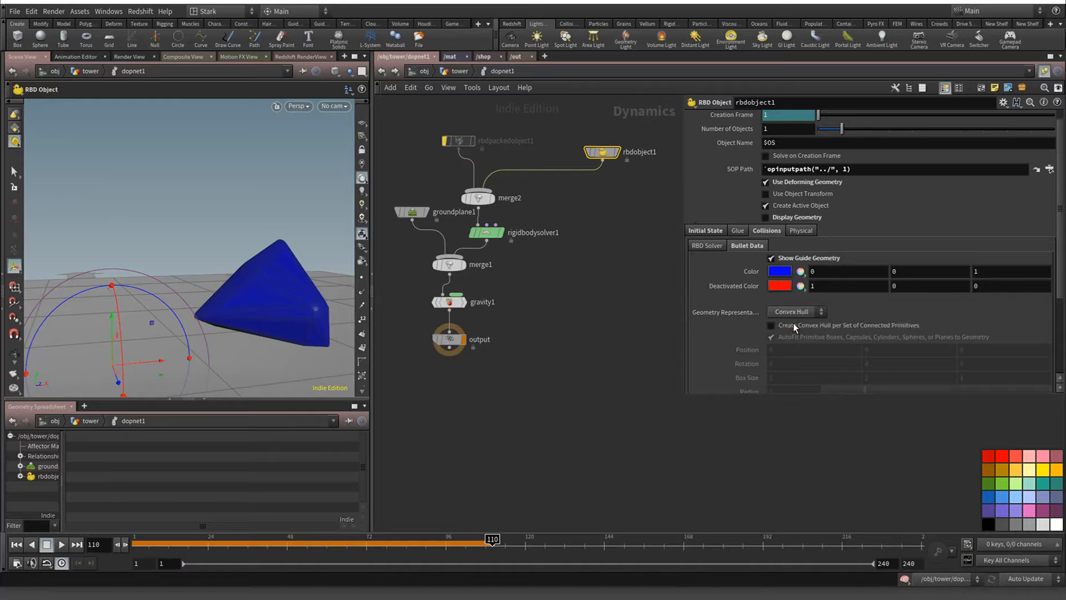
Return to the first frame and set the RBD object's Bullet geometry representation to Concave
{"action": "left_click", "coordinate": [20, 546]}
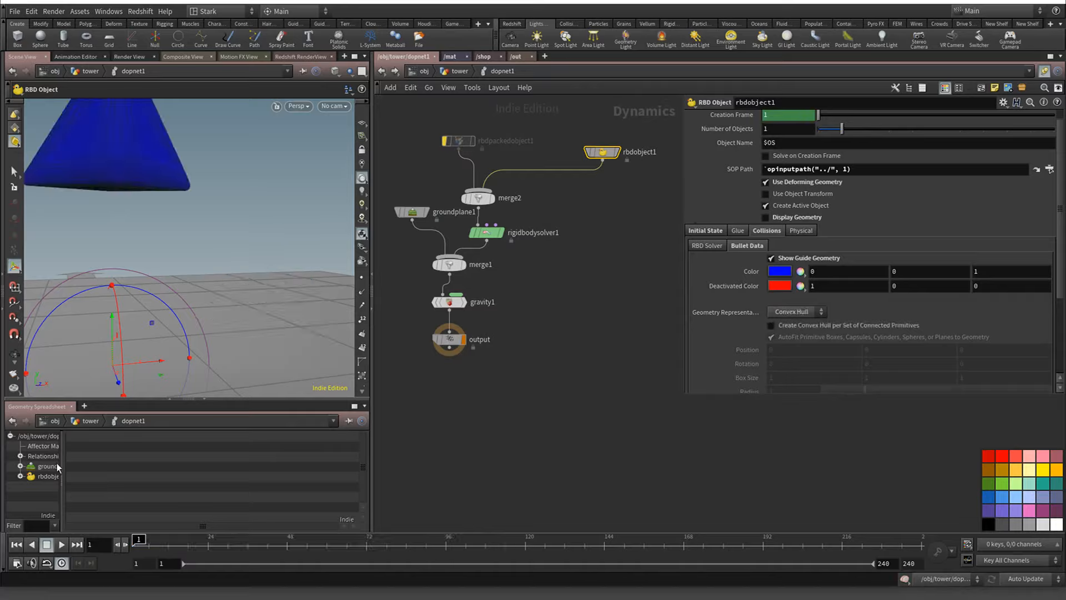
{"action": "key", "text": "space+h"}
{"action": "scroll", "coordinate": [202, 221], "scroll_direction": "up", "scroll_amount": 10}
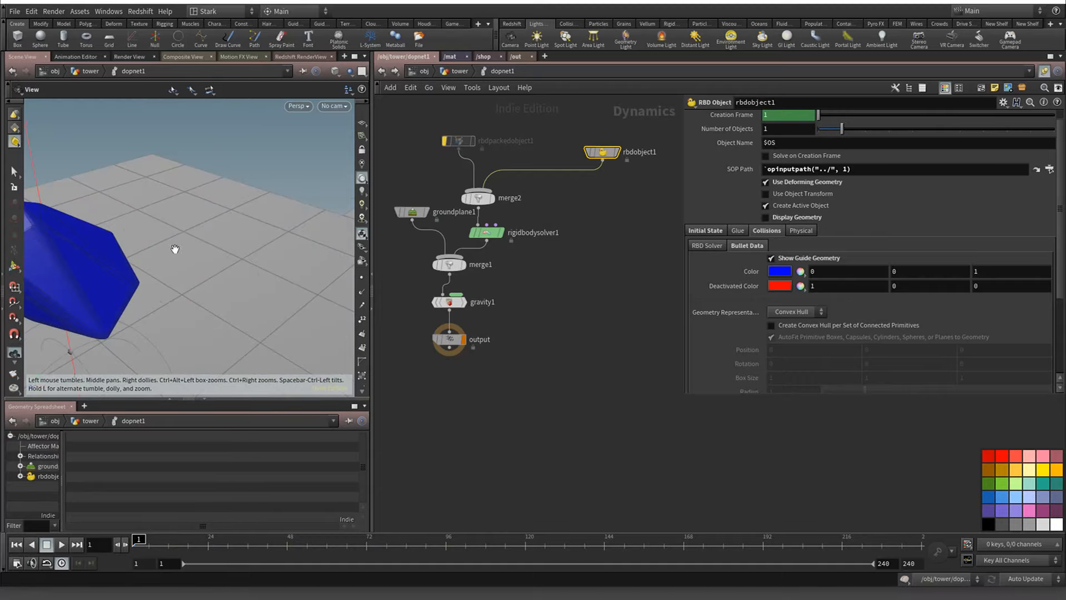
{"action": "middle_click_drag", "start_coordinate": [144, 292], "coordinate": [262, 251]}
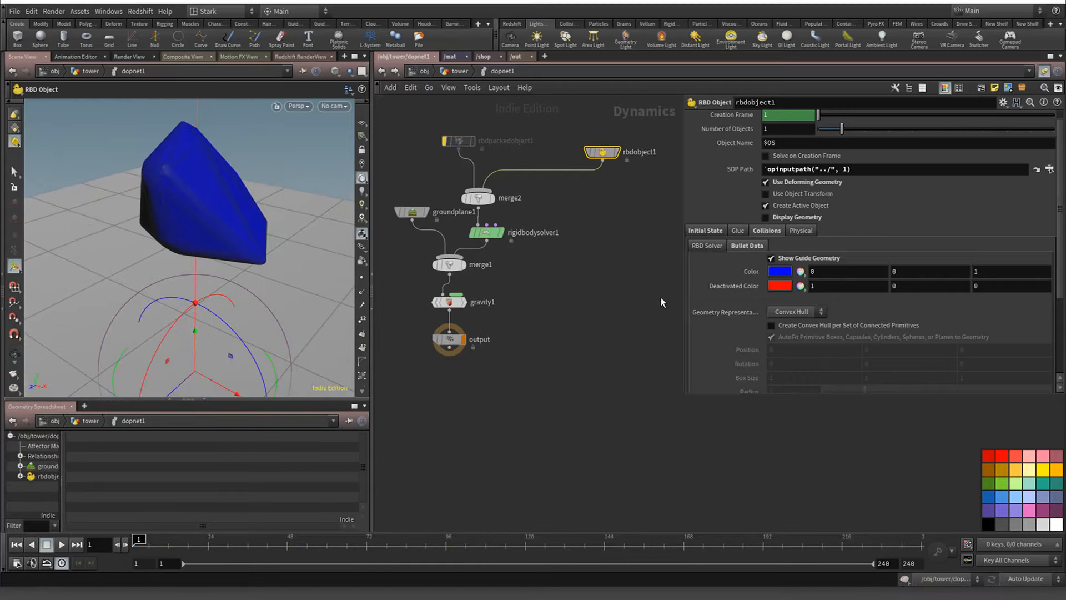
{"action": "left_click", "coordinate": [791, 315]}
{"action": "left_click", "coordinate": [792, 334]}
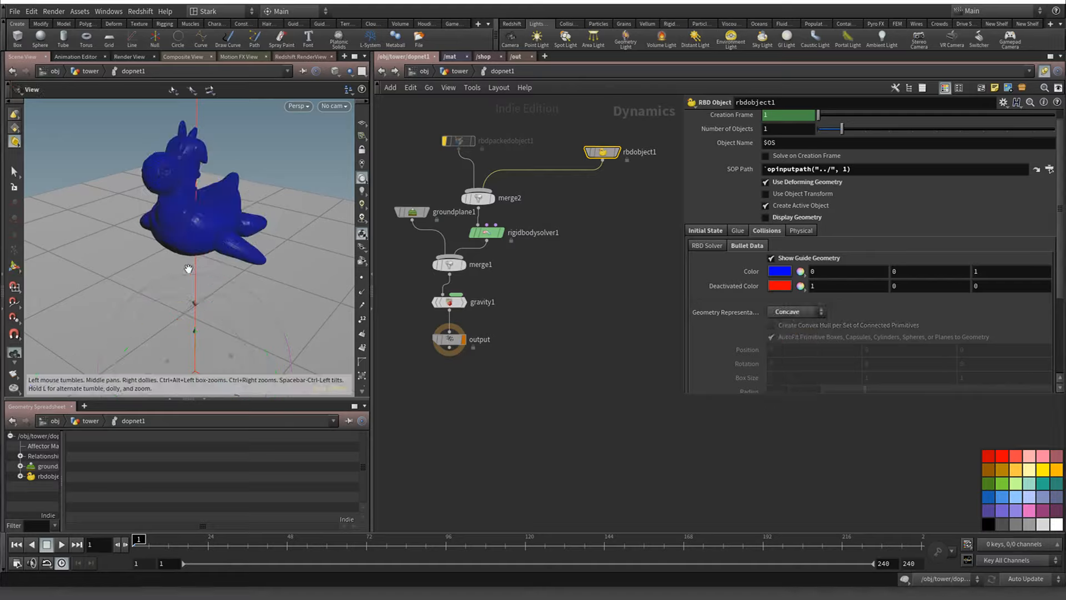
Examine the rubber toy's concave collision guide up close and from several angles
{"action": "left_click_drag", "start_coordinate": [188, 269], "coordinate": [241, 258], "text": "alt"}
{"action": "key", "text": "space+h"}
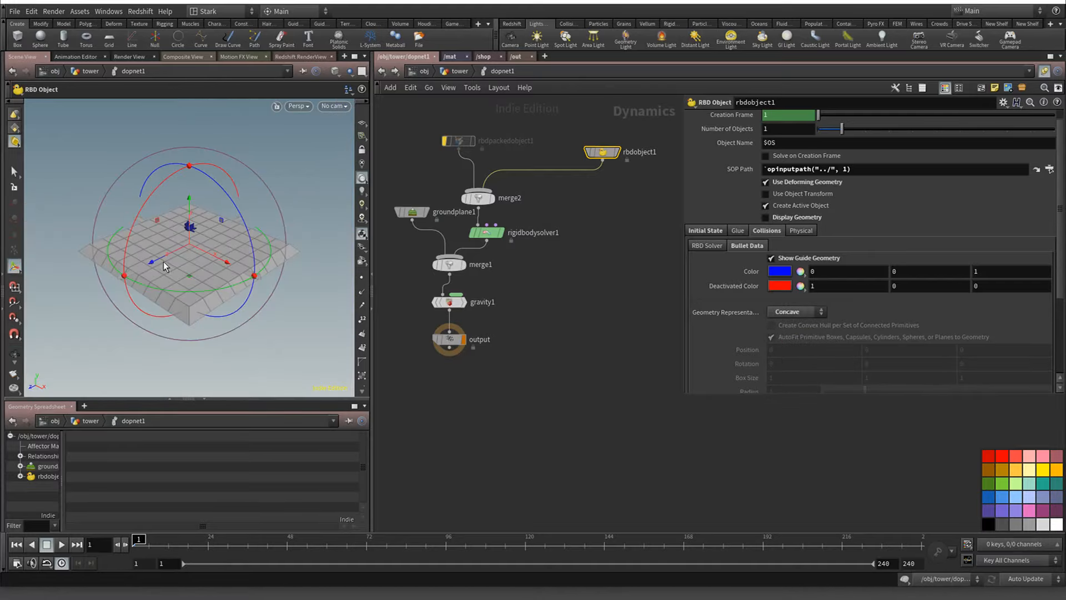
{"action": "scroll", "coordinate": [166, 217], "scroll_direction": "up", "scroll_amount": 3}
{"action": "scroll", "coordinate": [226, 254], "scroll_direction": "up", "scroll_amount": 6}
{"action": "scroll", "coordinate": [226, 252], "scroll_direction": "down", "scroll_amount": 3}
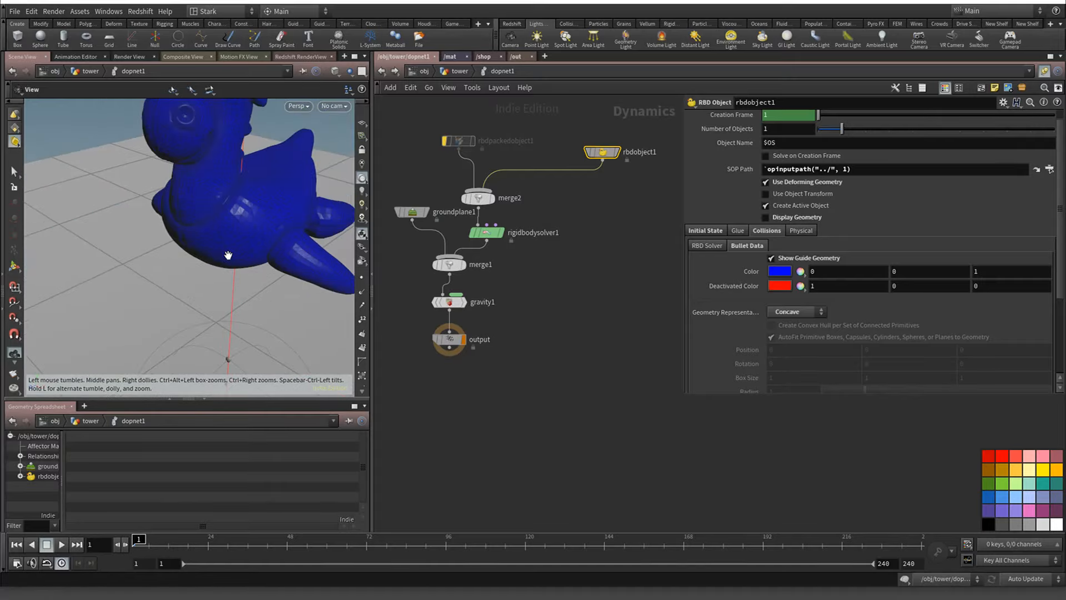
{"action": "scroll", "coordinate": [218, 311], "scroll_direction": "down", "scroll_amount": 5}
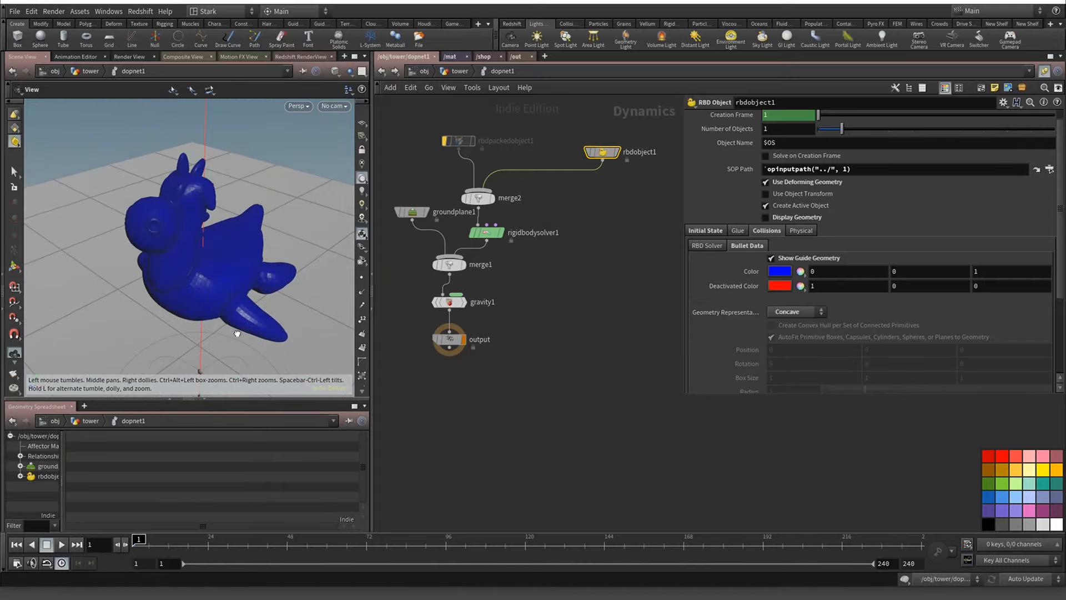
{"action": "left_click_drag", "start_coordinate": [215, 312], "coordinate": [214, 321]}
{"action": "key", "text": "Return"}
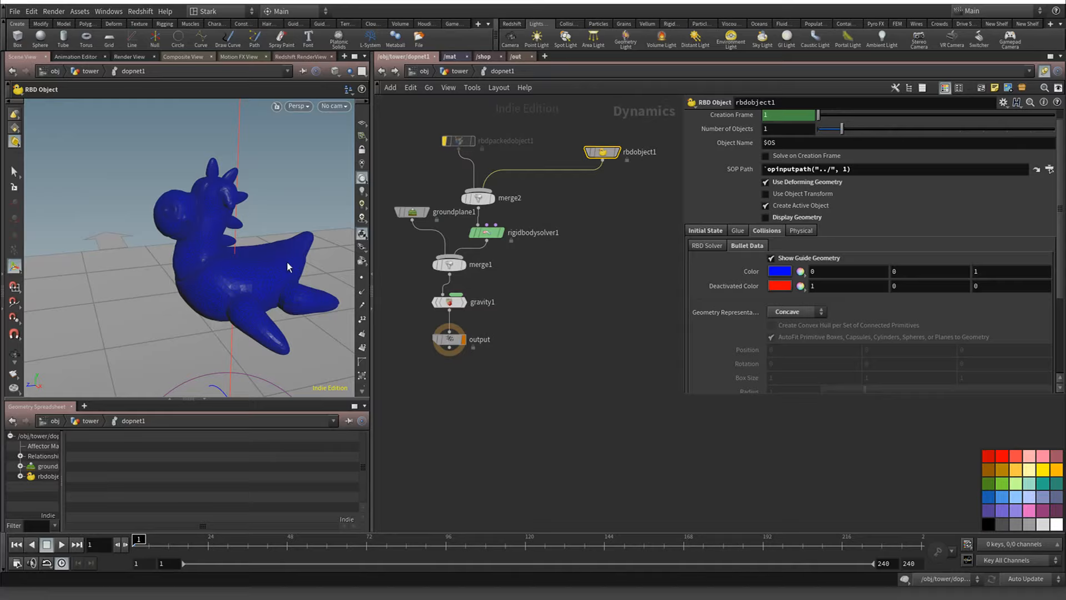
{"action": "scroll", "coordinate": [287, 262], "scroll_direction": "down", "scroll_amount": 5}
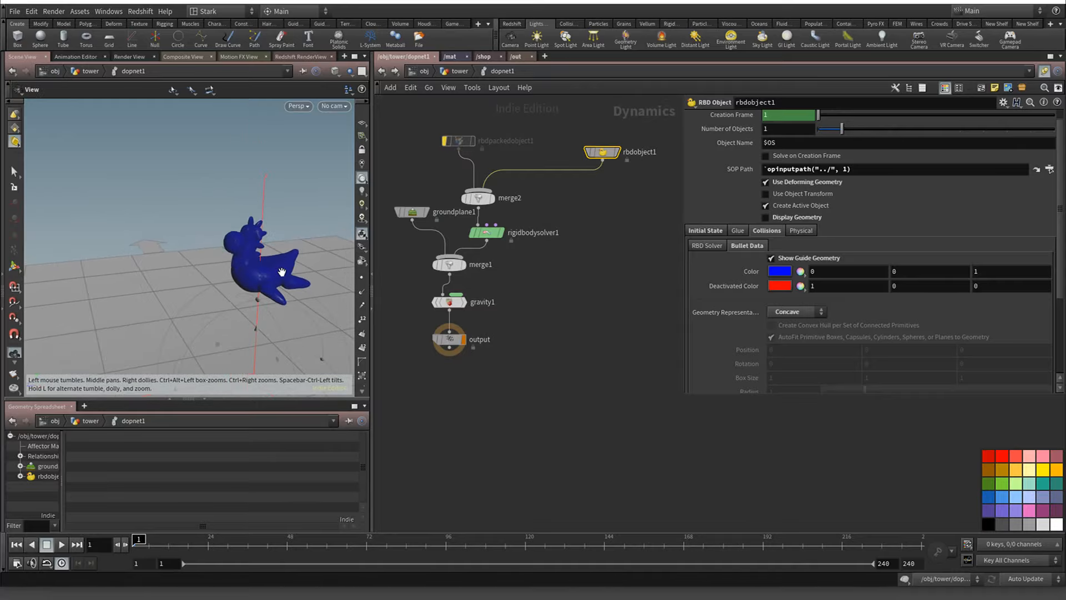
{"action": "middle_click_drag", "start_coordinate": [285, 267], "coordinate": [232, 219]}
{"action": "key", "text": "Escape"}
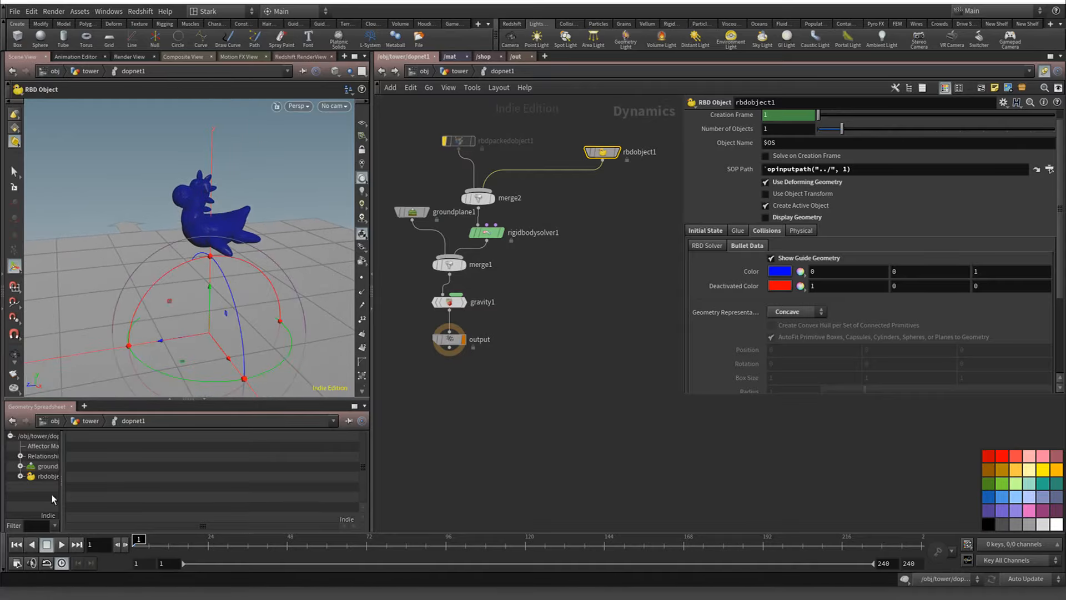
Play the simulation to about frame 141 to check how the concave toy lands on the ground
{"action": "left_click", "coordinate": [62, 545]}
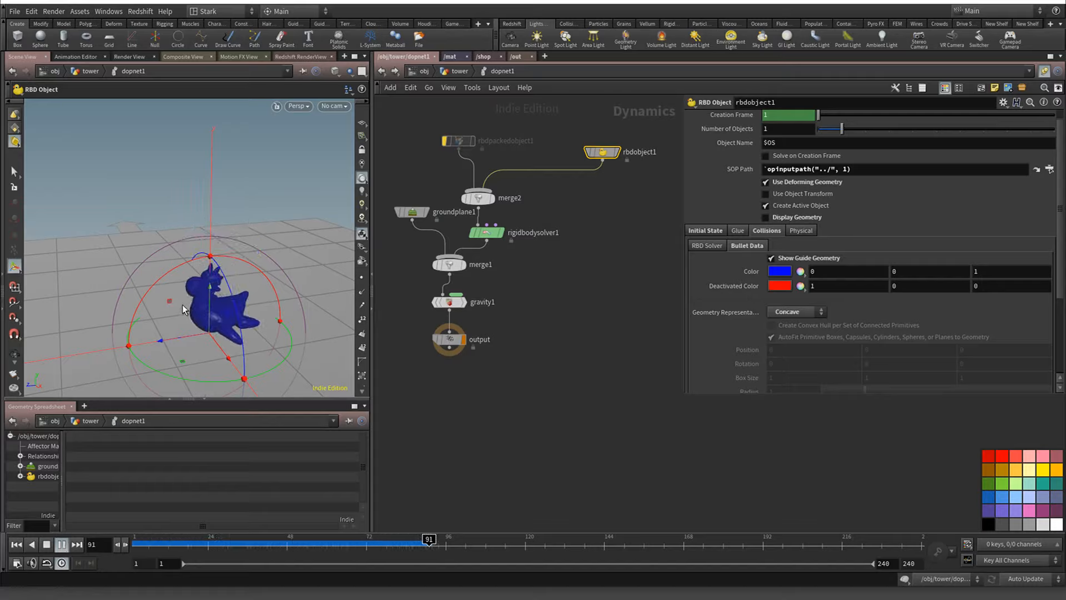
{"action": "left_click", "coordinate": [46, 545]}
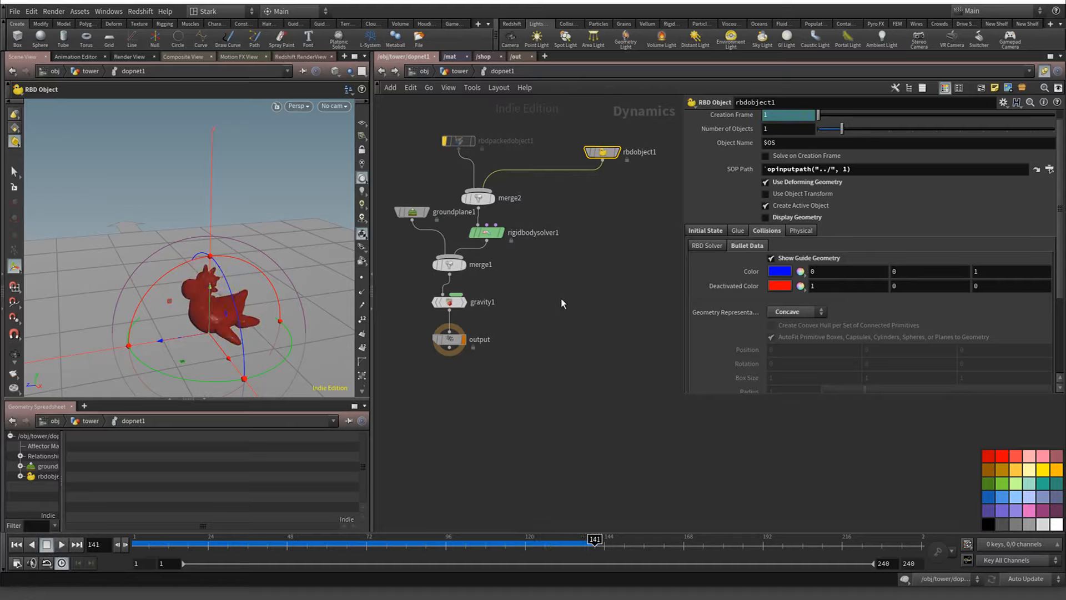
{"action": "mouse_move", "coordinate": [611, 160]}
Reactivate the bypassed rbdpackedobject1 node and return to the first frame
{"action": "mouse_move", "coordinate": [445, 143]}
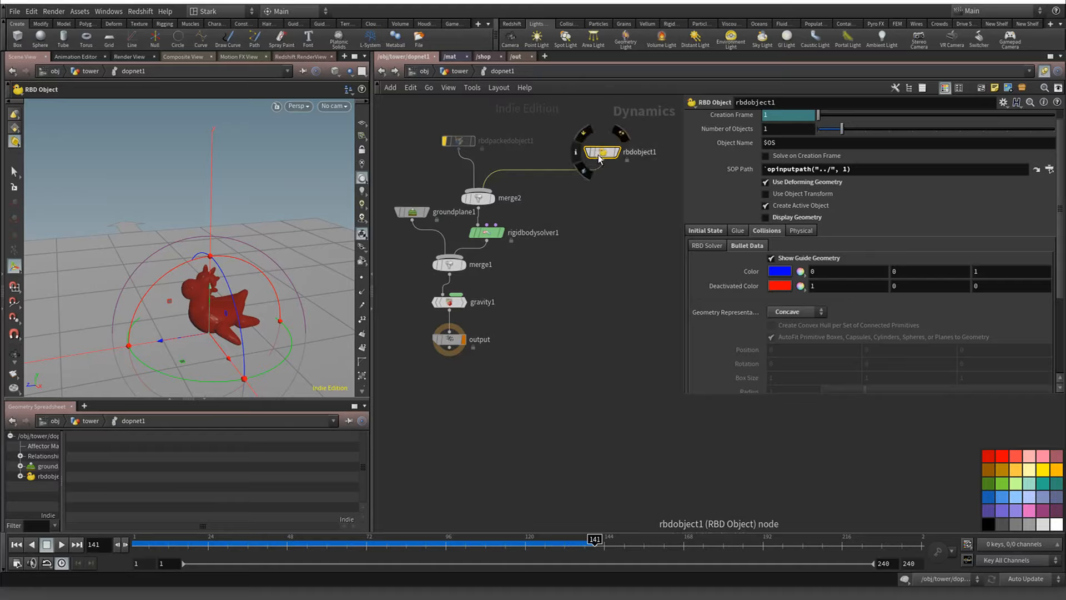
{"action": "left_click", "coordinate": [441, 123]}
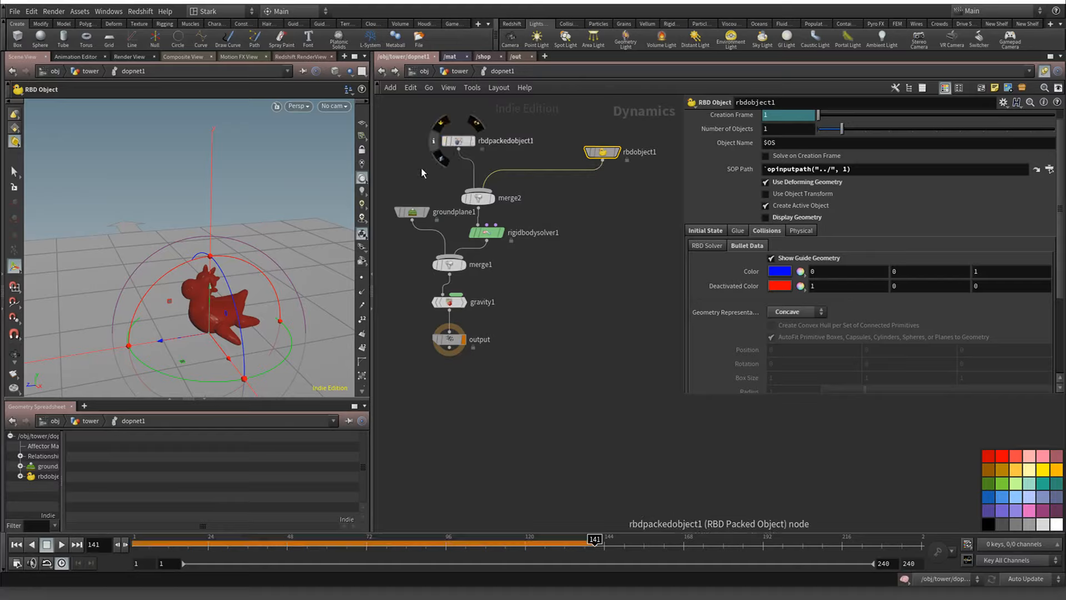
{"action": "left_click", "coordinate": [16, 544]}
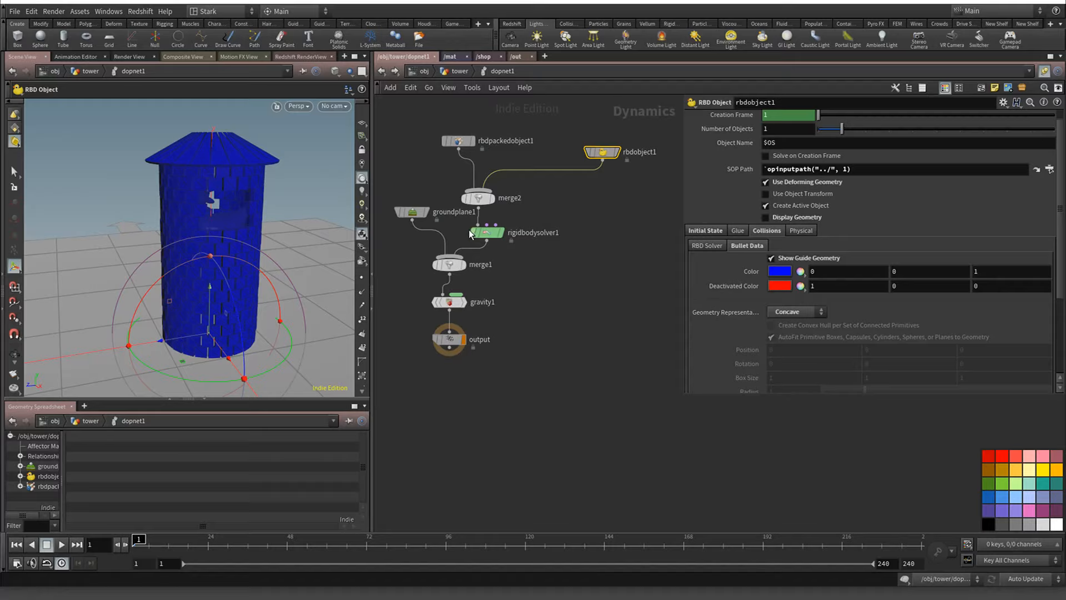
Hide the Bullet guide geometry of rbdpackedobject1 and enable its display geometry
{"action": "left_click", "coordinate": [458, 141]}
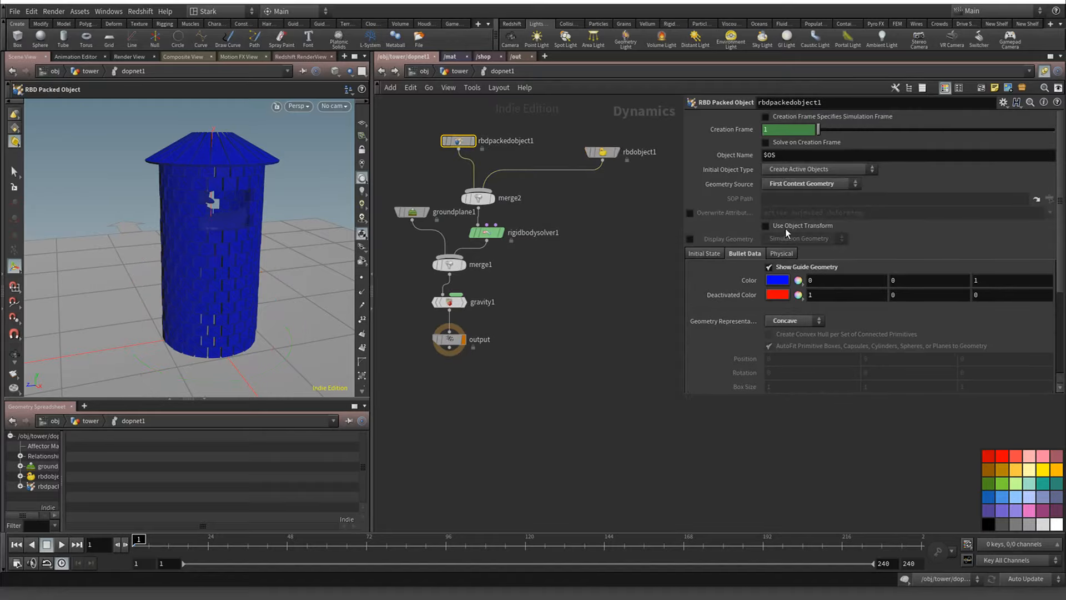
{"action": "left_click", "coordinate": [769, 267]}
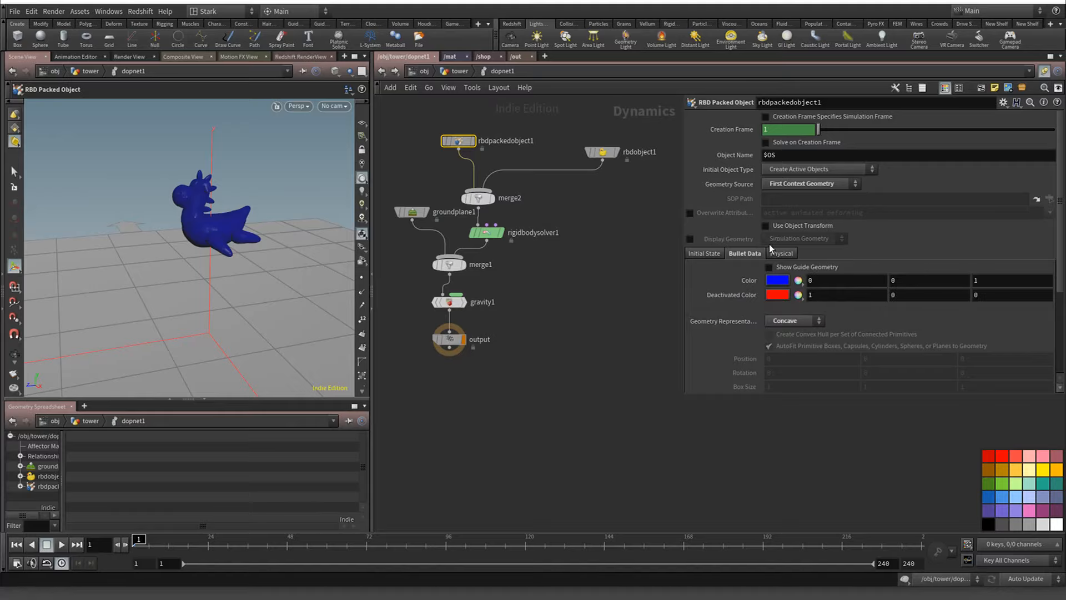
{"action": "left_click", "coordinate": [706, 254]}
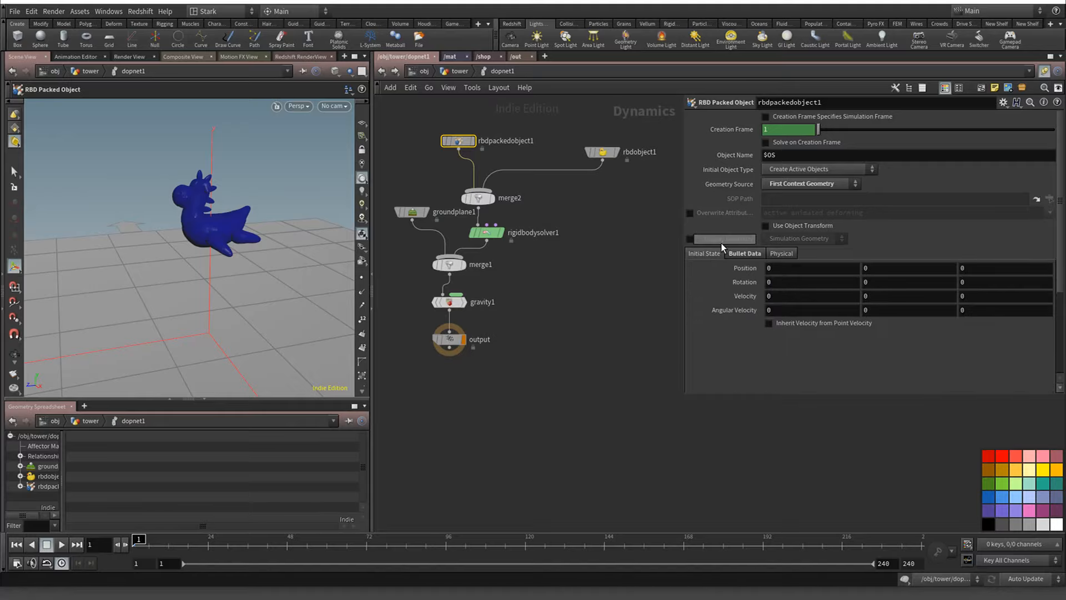
{"action": "left_click", "coordinate": [690, 238]}
Go back to the tower geometry network and add a Sphere node beside dopnet1
{"action": "left_click", "coordinate": [381, 71]}
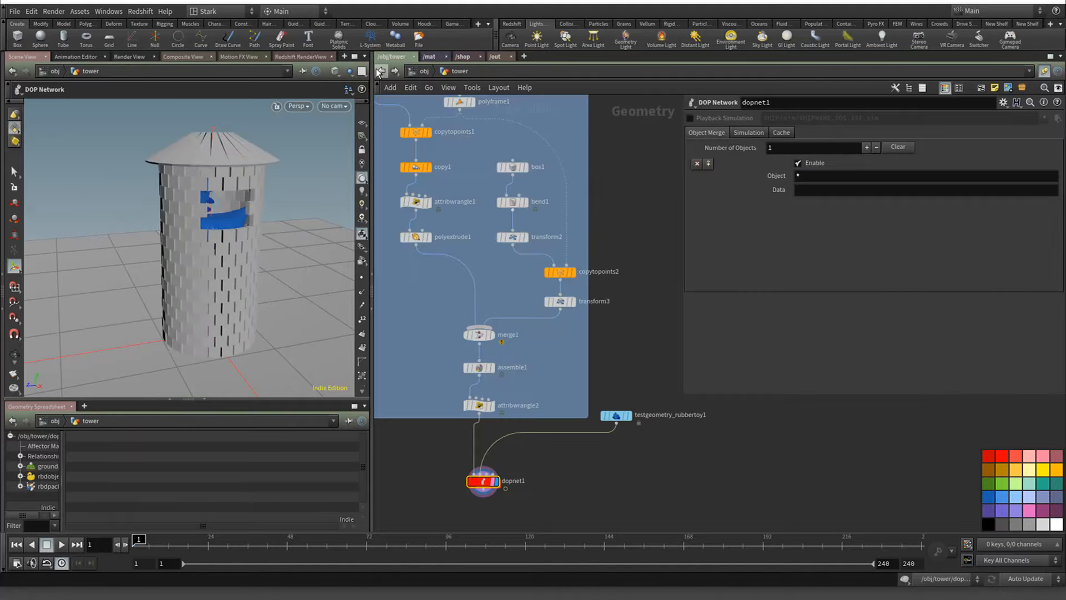
{"action": "left_click_drag", "start_coordinate": [224, 245], "coordinate": [259, 269]}
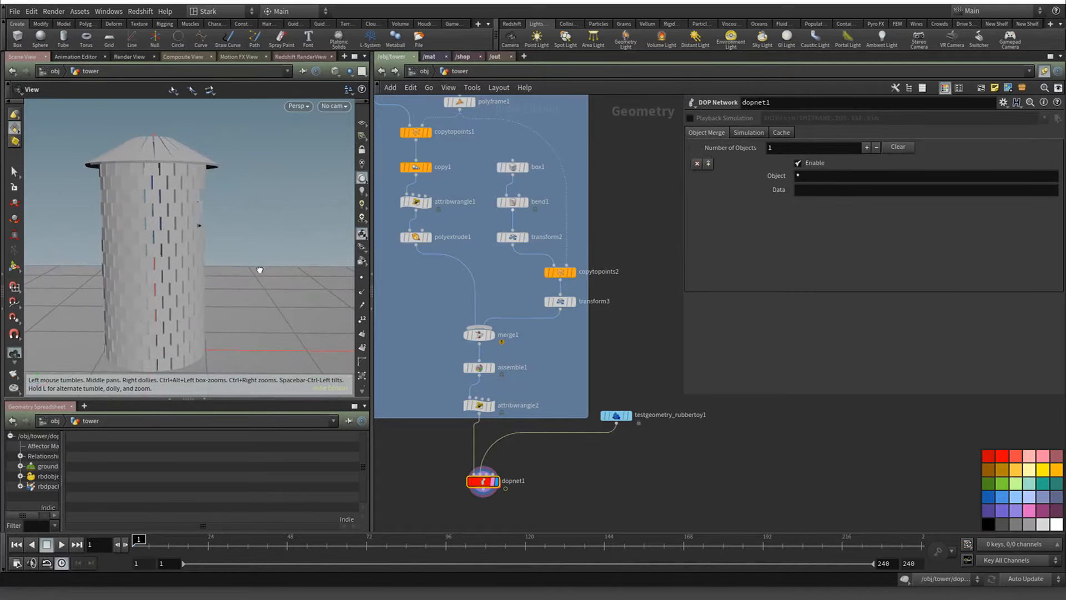
{"action": "right_click_drag", "start_coordinate": [260, 269], "coordinate": [260, 254]}
{"action": "middle_click_drag", "start_coordinate": [294, 264], "coordinate": [250, 250]}
{"action": "scroll", "coordinate": [236, 252], "scroll_direction": "down", "scroll_amount": 3}
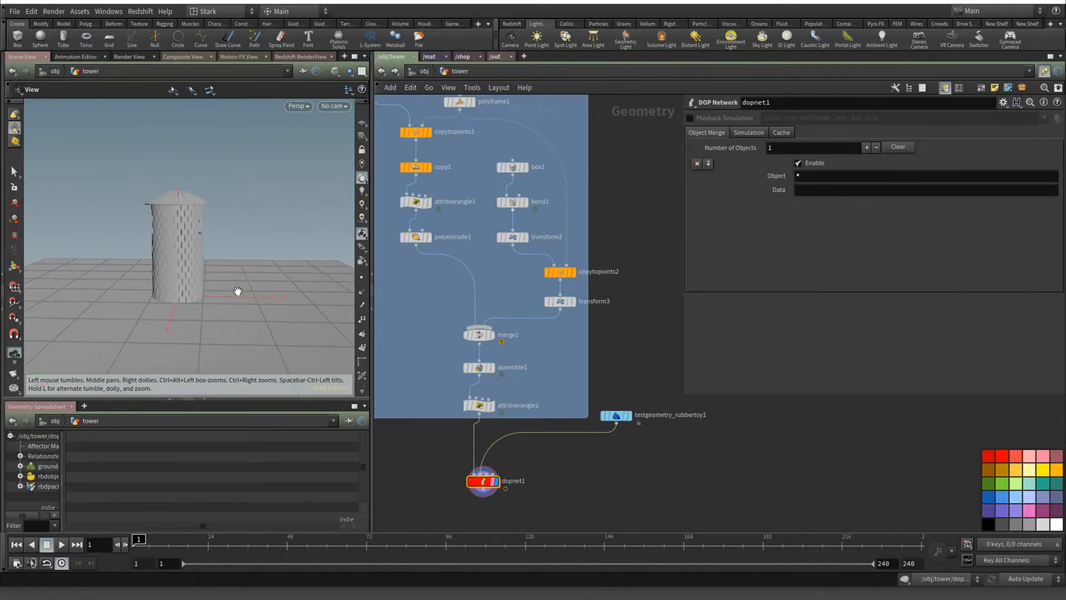
{"action": "left_click_drag", "start_coordinate": [238, 291], "coordinate": [229, 281]}
{"action": "middle_click_drag", "start_coordinate": [640, 344], "coordinate": [596, 264]}
{"action": "key", "text": "Tab"}
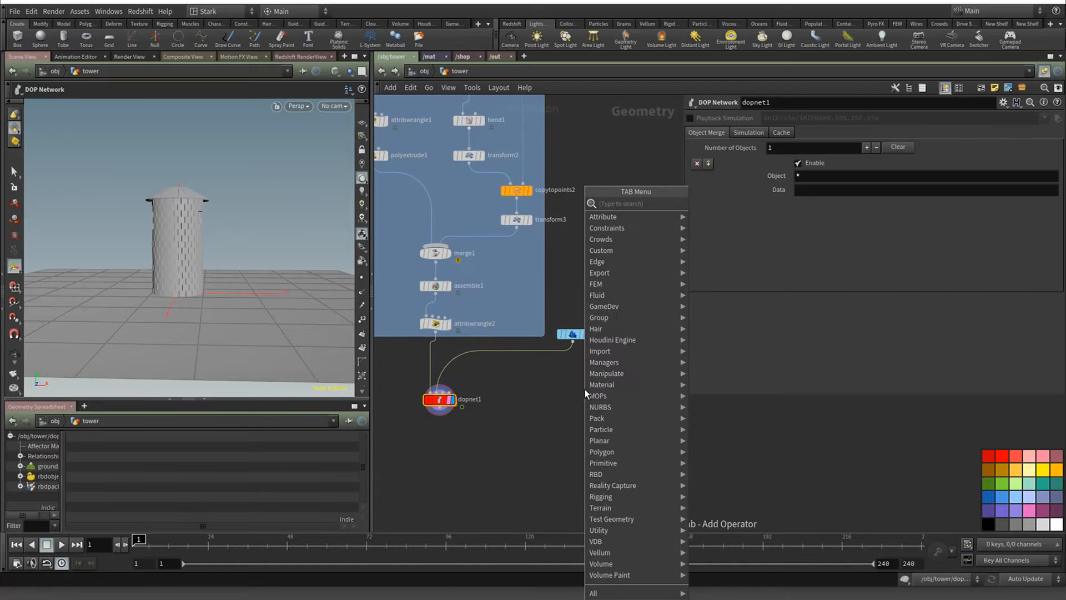
{"action": "type", "text": "sphere"}
{"action": "key", "text": "Return"}
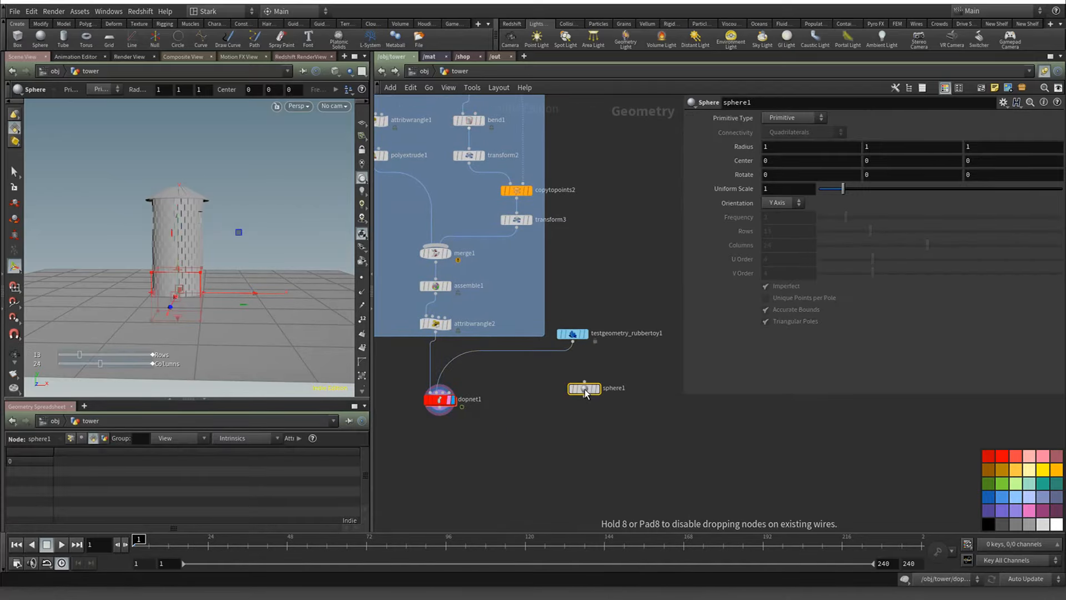
Wire the sphere into dopnet1's second input in place of the rubber toy and delete the rubber toy node
{"action": "left_click", "coordinate": [585, 389]}
{"action": "left_click_drag", "start_coordinate": [585, 395], "coordinate": [439, 393]}
{"action": "left_click", "coordinate": [573, 340]}
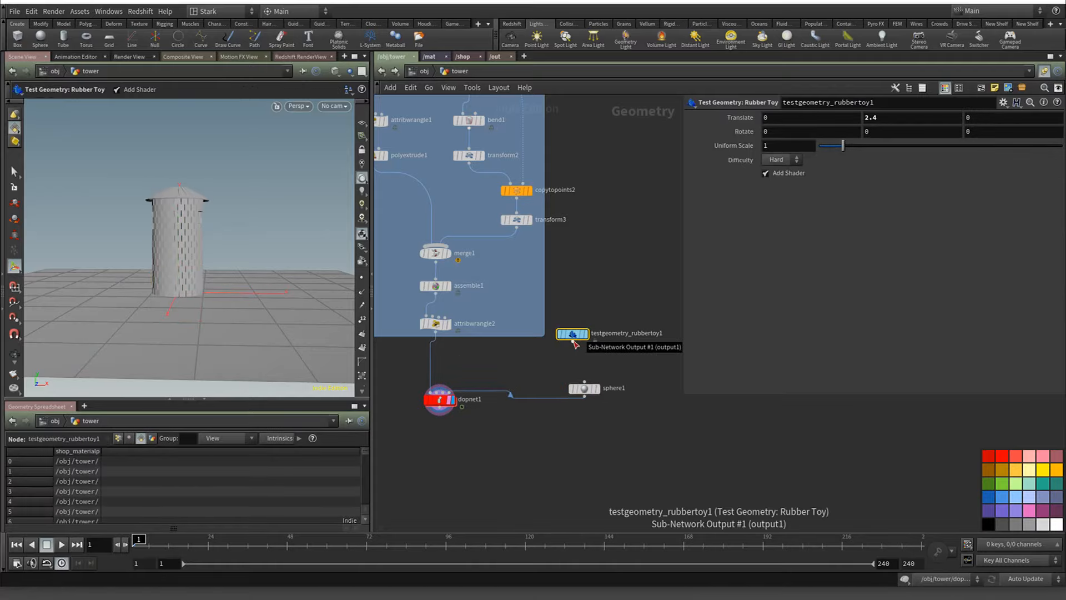
{"action": "key", "text": "Delete"}
{"action": "left_click_drag", "start_coordinate": [584, 388], "coordinate": [593, 360]}
Examine the sphere inside the tower in wireframe within dopnet1 and return to the tower network
{"action": "left_click", "coordinate": [439, 400]}
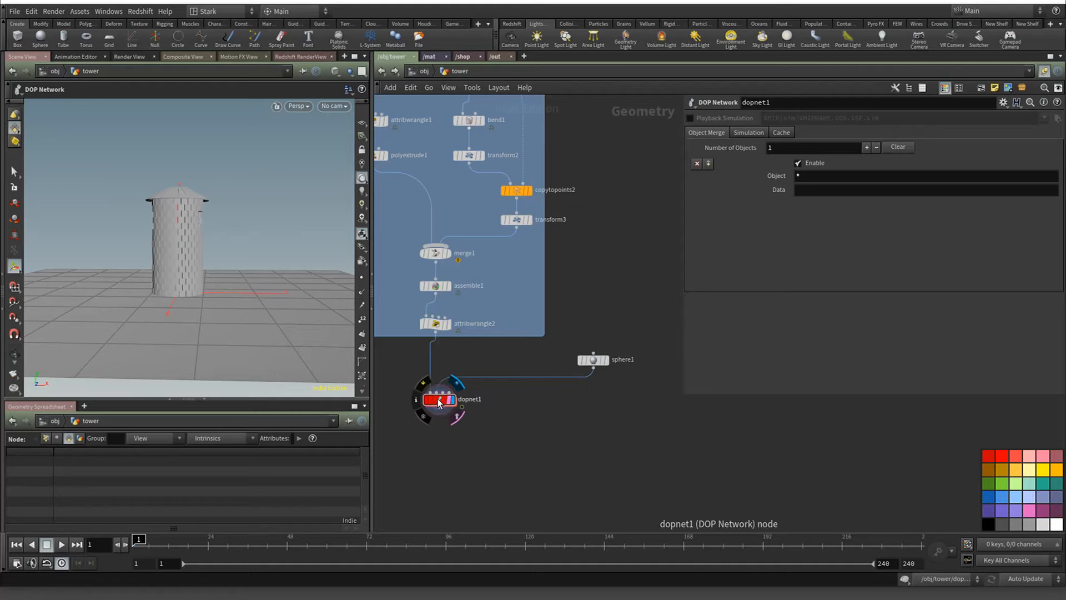
{"action": "double_click", "coordinate": [439, 400]}
{"action": "key", "text": "w"}
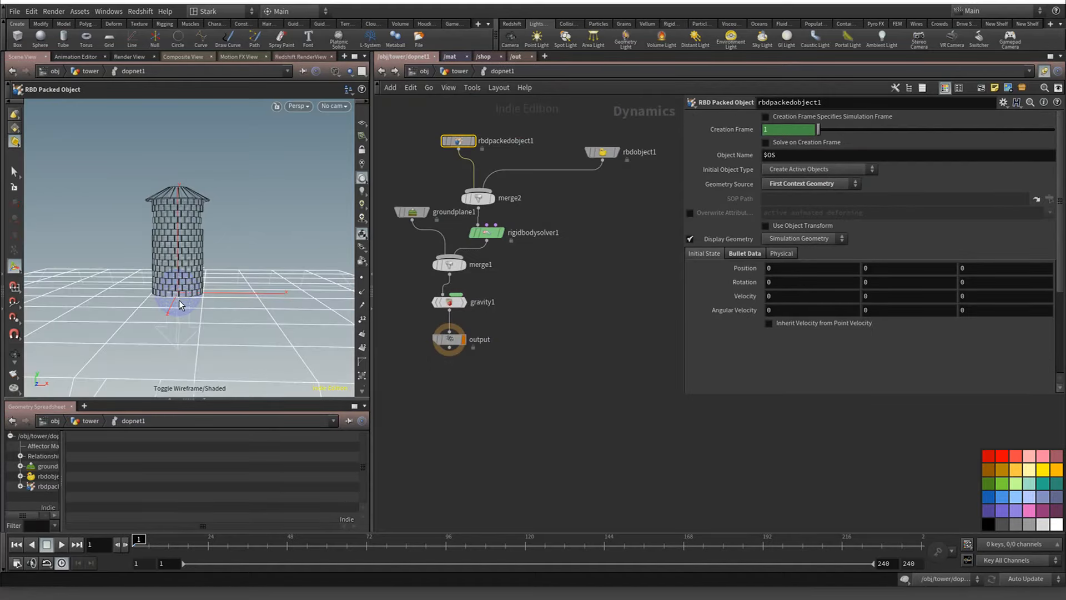
{"action": "left_click", "coordinate": [380, 72]}
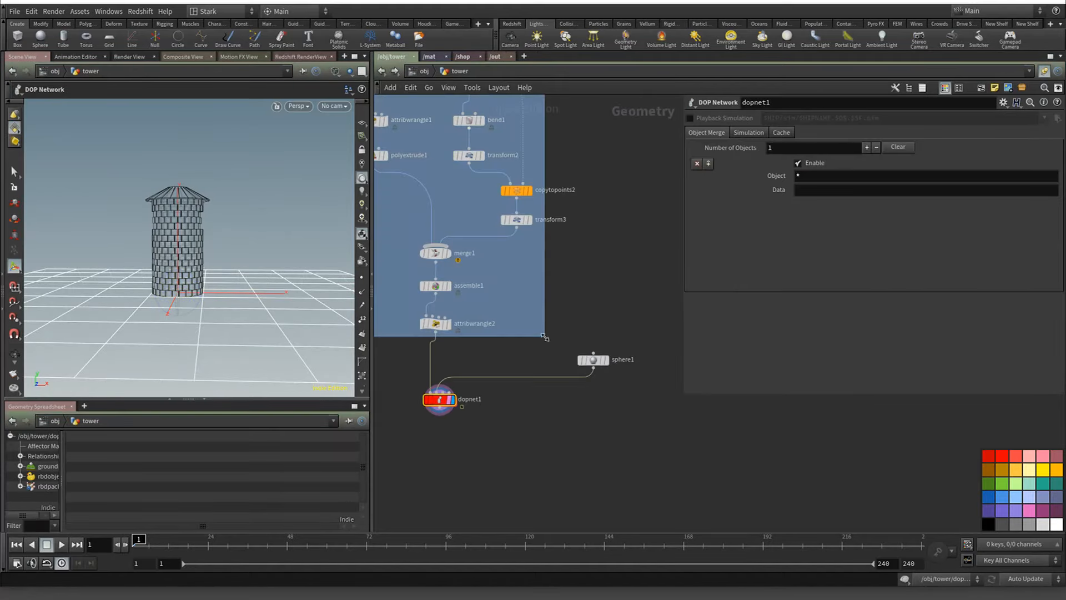
Set the sphere's uniform scale to .5 and move its node up to leave room below it
{"action": "left_click", "coordinate": [593, 360]}
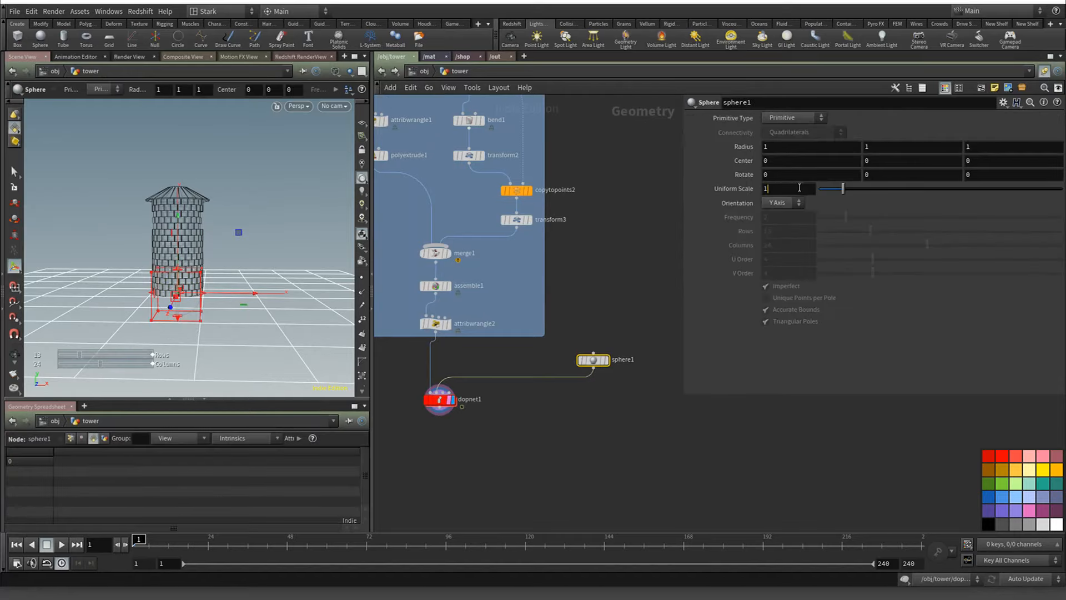
{"action": "left_click", "coordinate": [799, 188]}
{"action": "type", "text": ".5"}
{"action": "key", "text": "Return"}
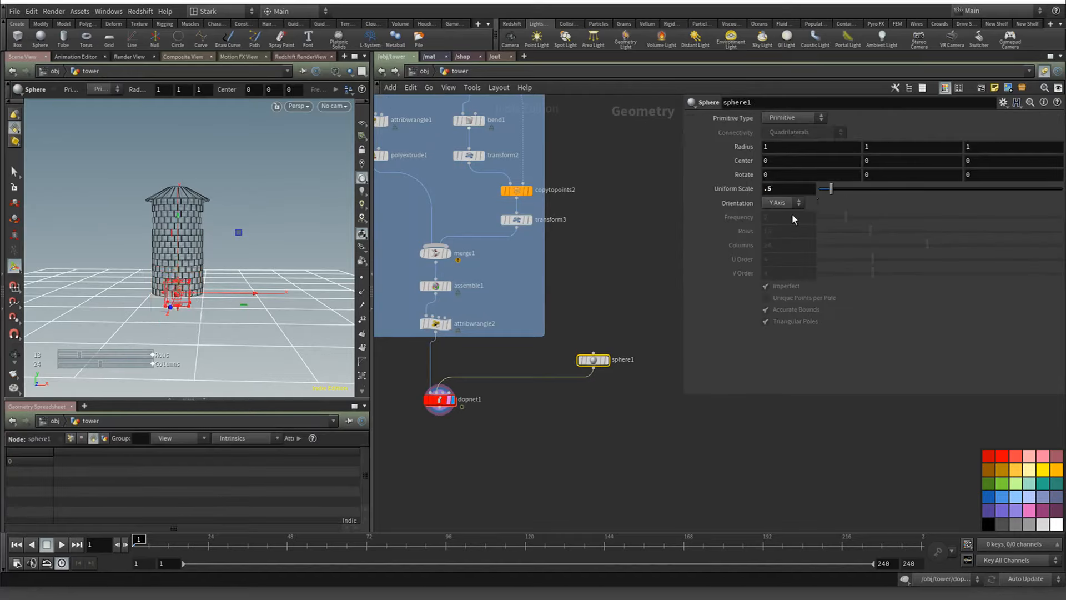
{"action": "left_click_drag", "start_coordinate": [593, 360], "coordinate": [592, 331]}
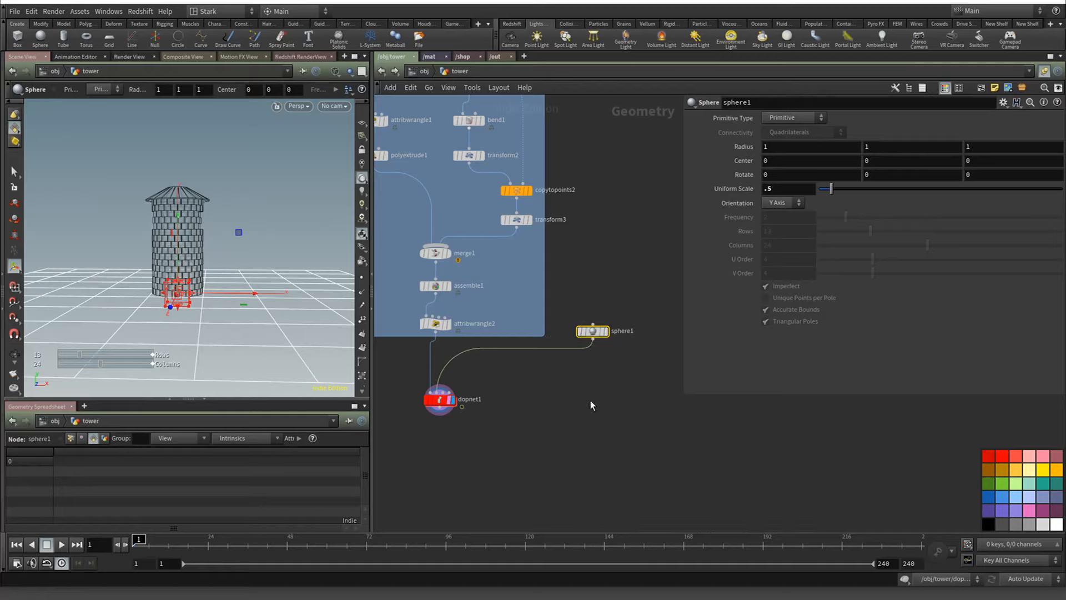
Try a Transform node between the sphere and dopnet1 and pull it out of the chain
{"action": "key", "text": "Tab"}
{"action": "type", "text": "tra"}
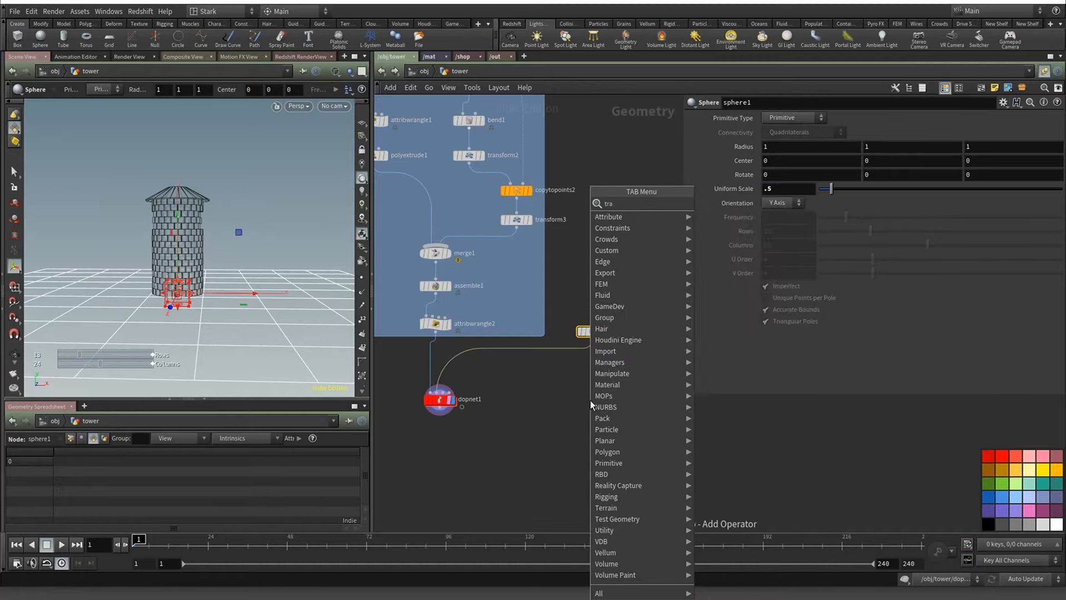
{"action": "key", "text": "Return"}
{"action": "left_click", "coordinate": [590, 401]}
{"action": "left_click_drag", "start_coordinate": [591, 401], "coordinate": [591, 363]}
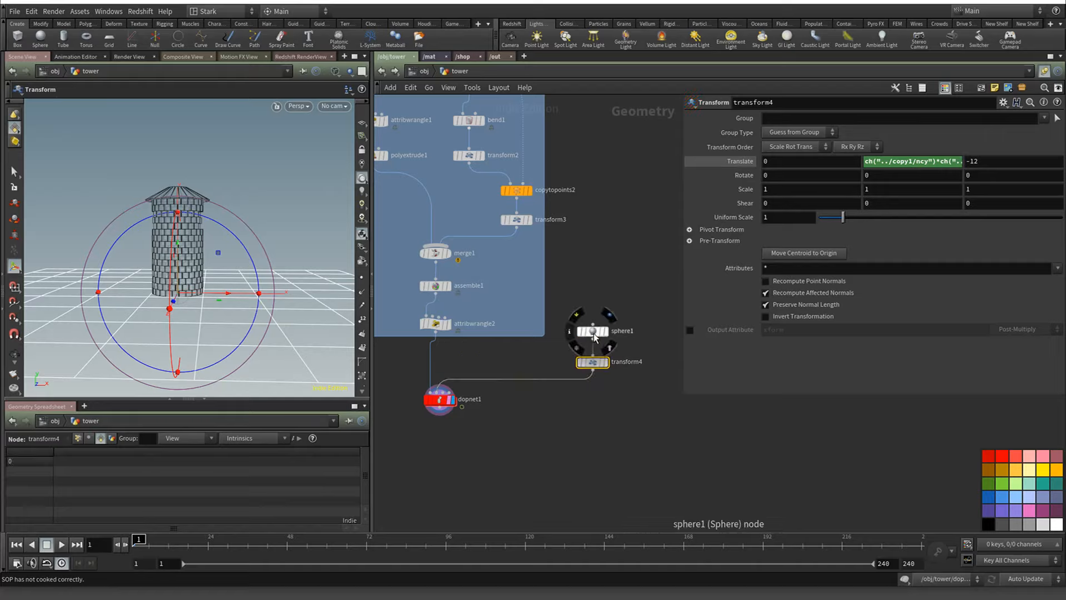
{"action": "left_click", "coordinate": [592, 331]}
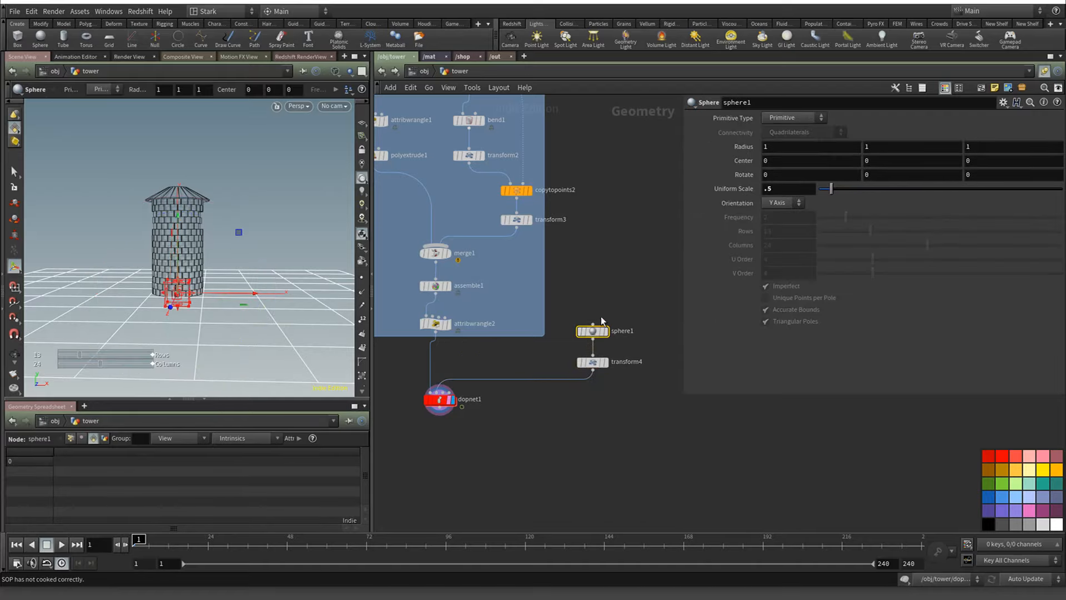
{"action": "left_click", "coordinate": [592, 362]}
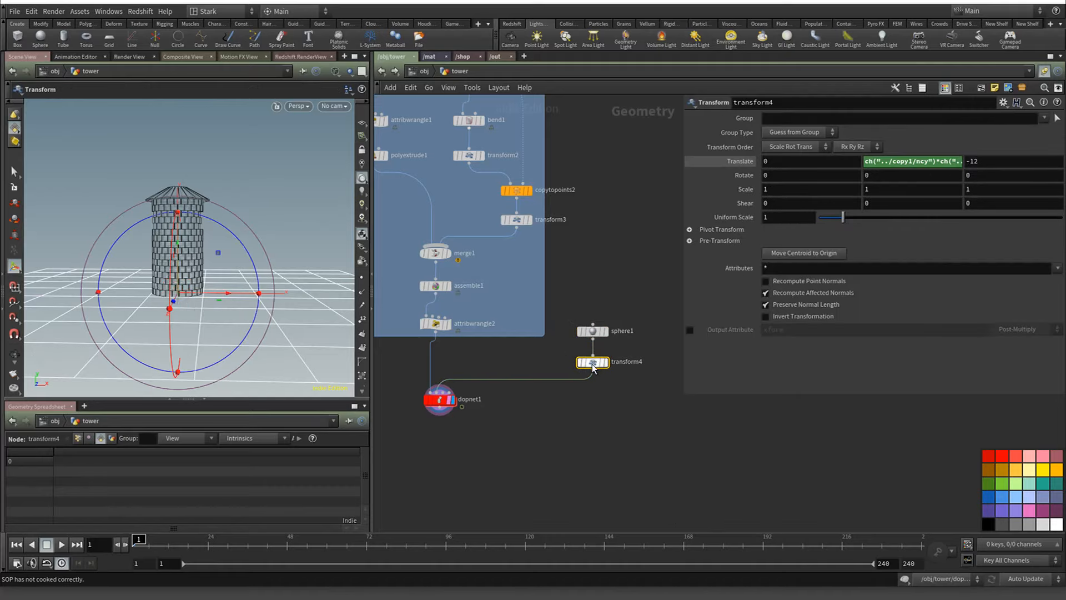
{"action": "mouse_move", "coordinate": [594, 368]}
{"action": "mouse_move", "coordinate": [599, 366]}
{"action": "left_mouse_down"}
{"action": "mouse_move", "coordinate": [649, 428]}
{"action": "mouse_move", "coordinate": [673, 404]}
{"action": "mouse_move", "coordinate": [595, 360]}
{"action": "left_mouse_up"}
{"action": "left_click", "coordinate": [772, 458]}
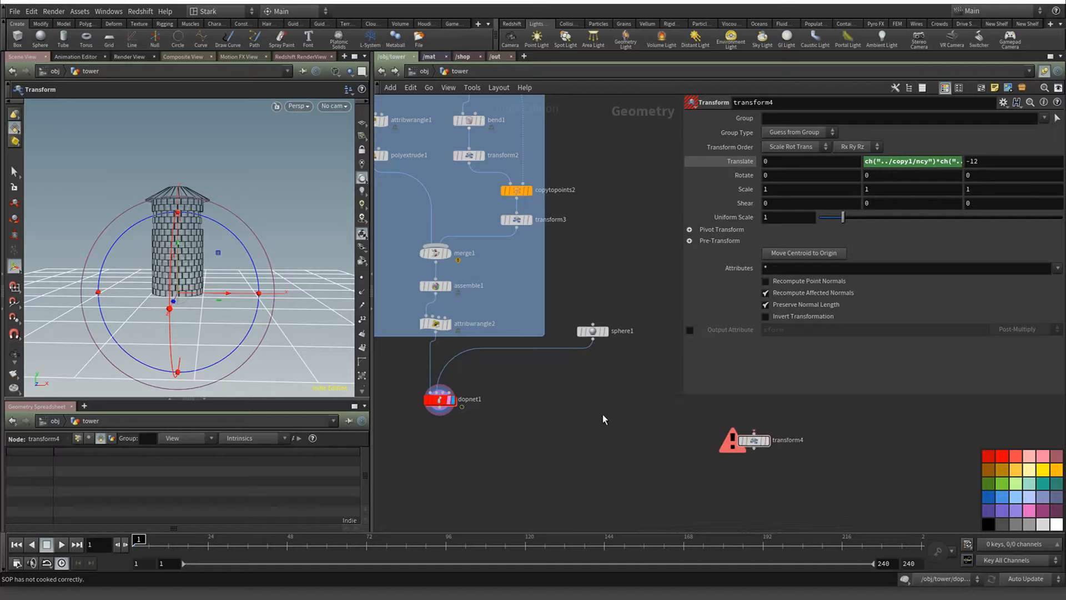
Add a new Transform node, wire it between sphere1 and dopnet1, and display it
{"action": "key", "text": "Tab"}
{"action": "type", "text": "transf"}
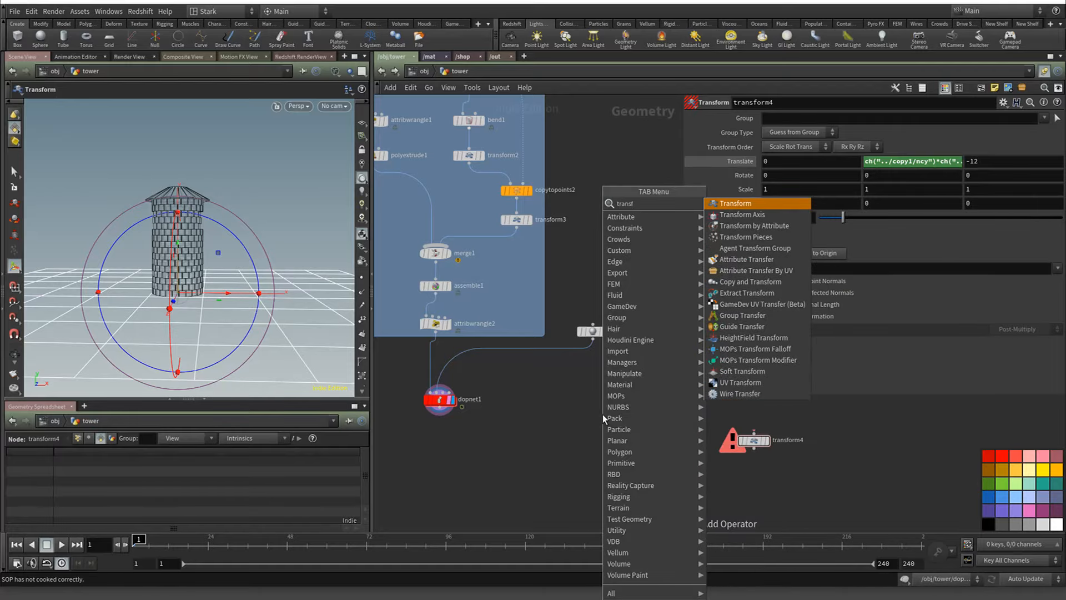
{"action": "key", "text": "Return"}
{"action": "left_click", "coordinate": [603, 414]}
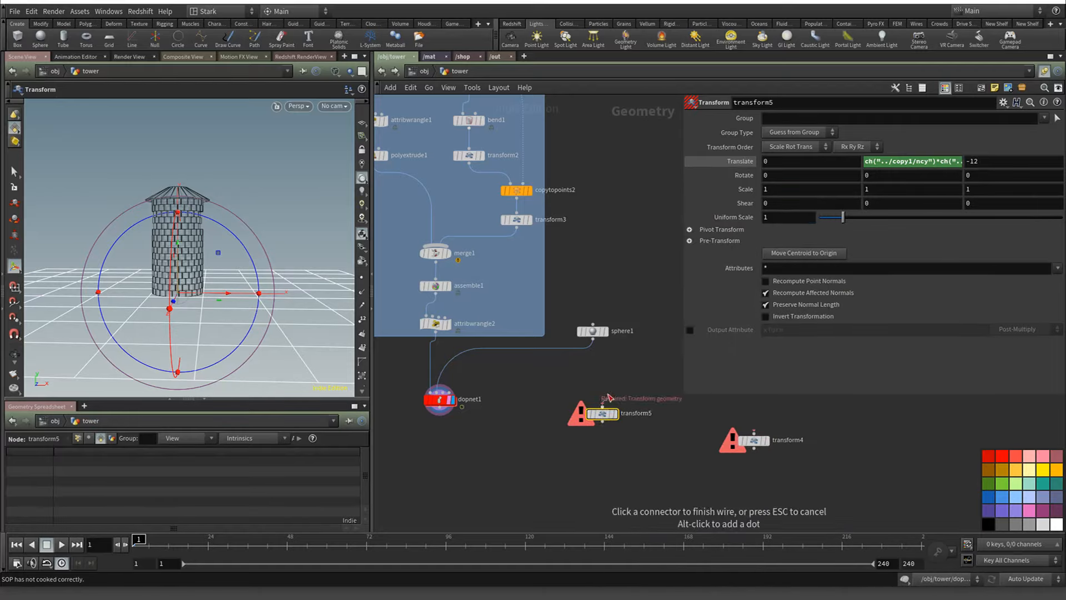
{"action": "key", "text": "Escape"}
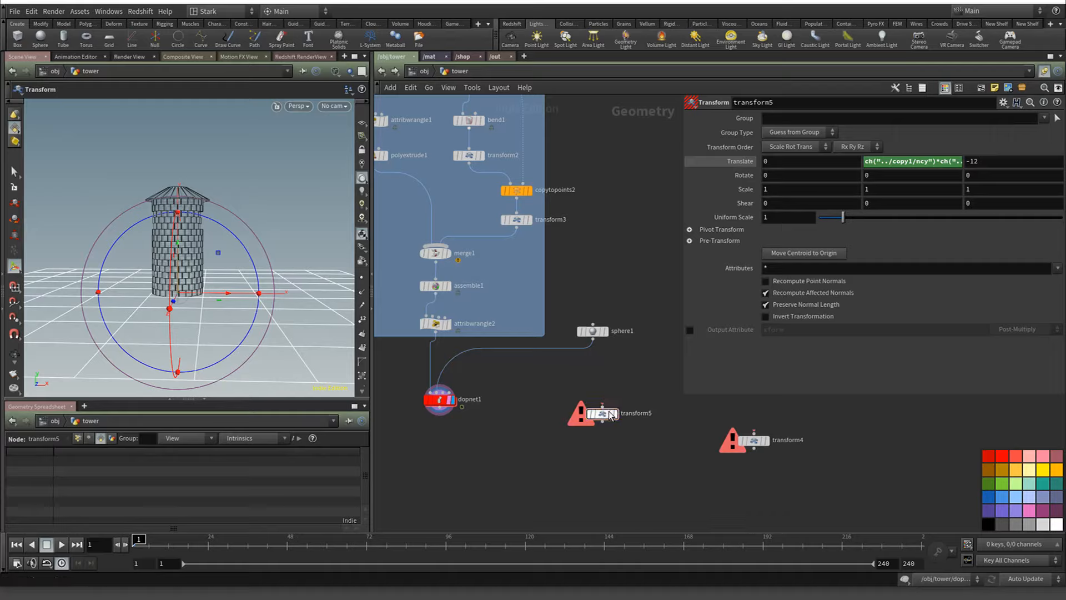
{"action": "left_click_drag", "start_coordinate": [602, 414], "coordinate": [563, 368]}
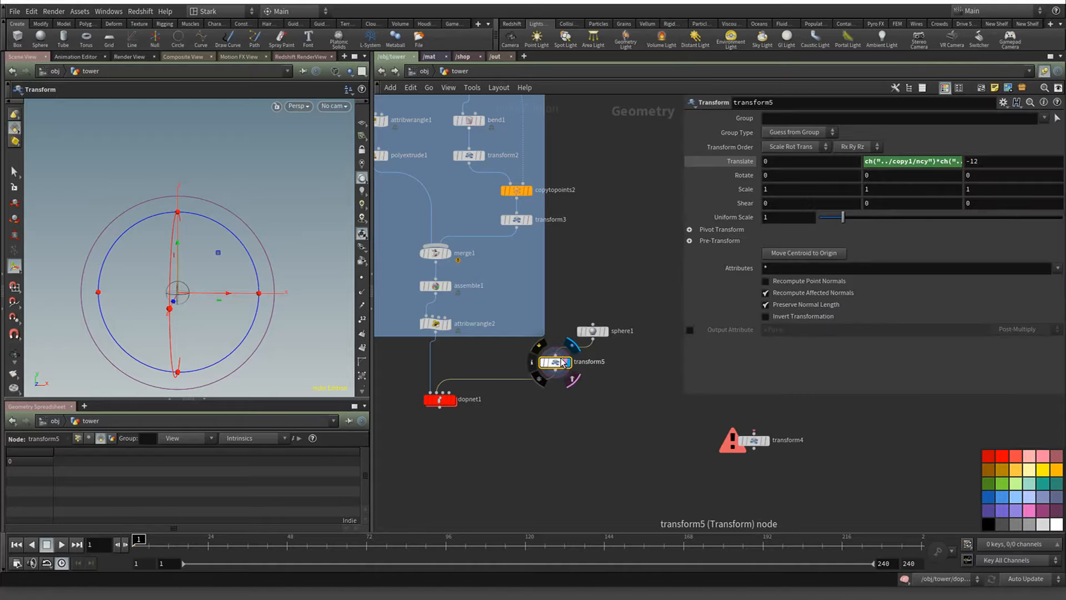
Check the new Transform's Translate values and sphere1's primitive type options, leaving the type as Primitive
{"action": "left_click", "coordinate": [743, 165]}
{"action": "left_click", "coordinate": [743, 167]}
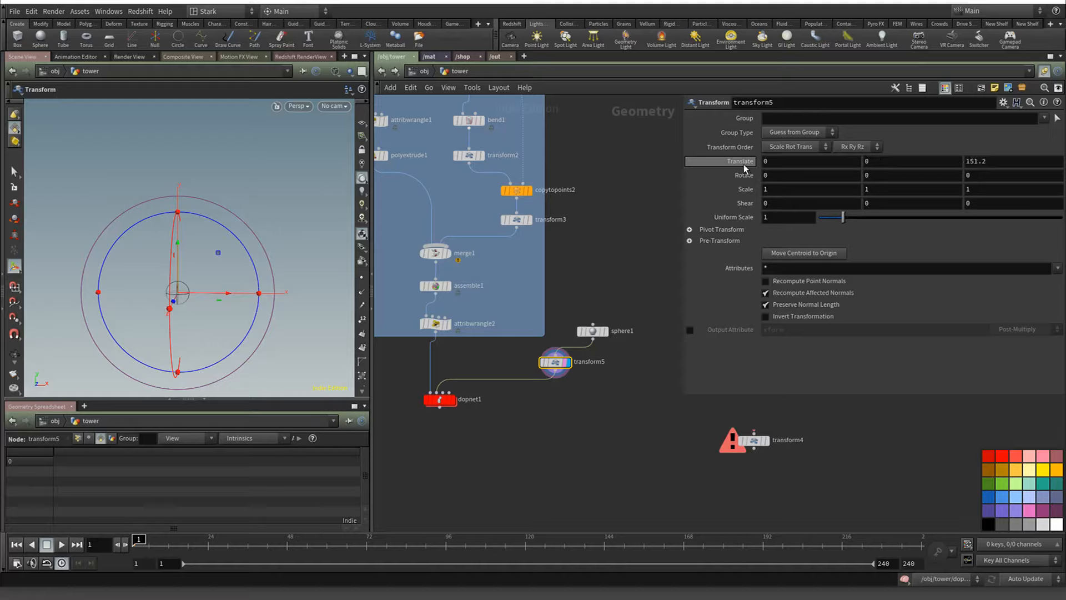
{"action": "left_click", "coordinate": [746, 162]}
{"action": "left_click", "coordinate": [746, 162]}
{"action": "left_click_drag", "start_coordinate": [556, 357], "coordinate": [599, 331]}
{"action": "left_click", "coordinate": [594, 331]}
{"action": "left_click", "coordinate": [798, 116]}
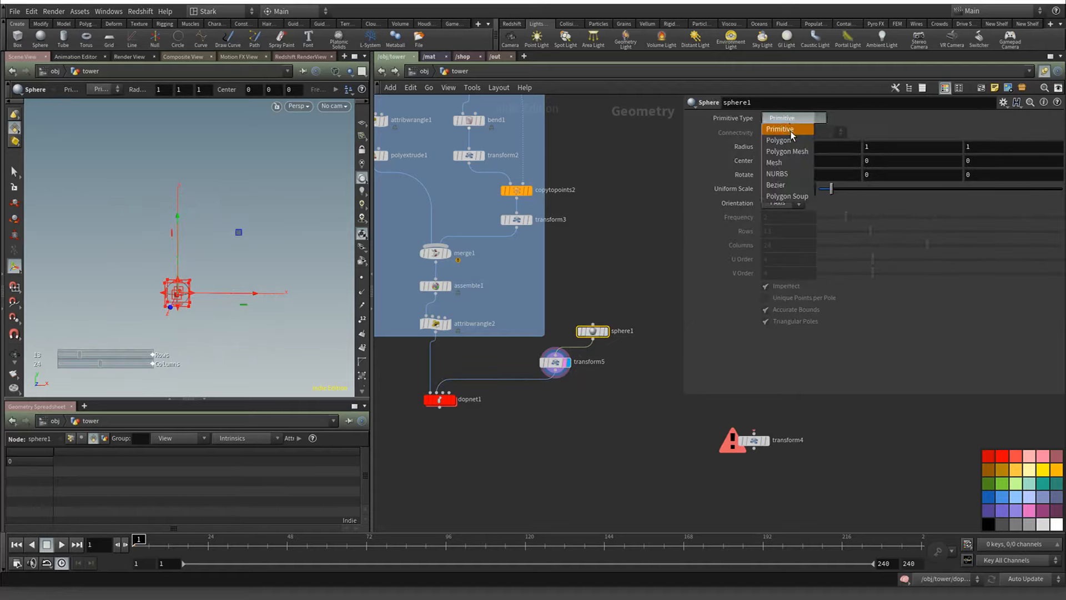
{"action": "left_click", "coordinate": [788, 131]}
Display dopnet1 and use transform5 to move the sphere outside the tower to about 6.49, 2.57, 0
{"action": "left_click", "coordinate": [561, 364]}
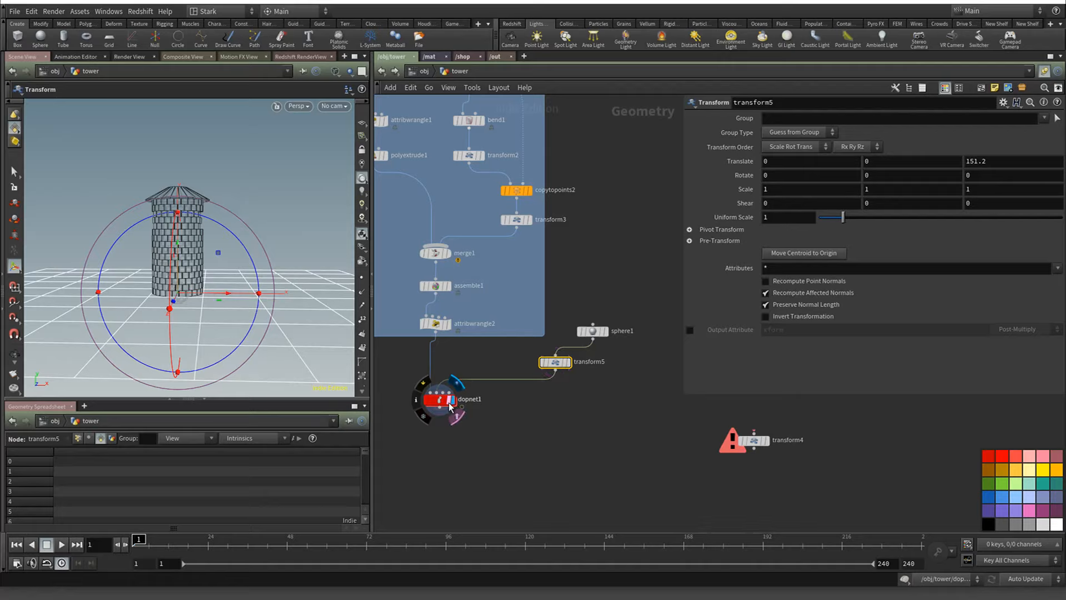
{"action": "left_click", "coordinate": [445, 400]}
{"action": "left_click", "coordinate": [554, 362]}
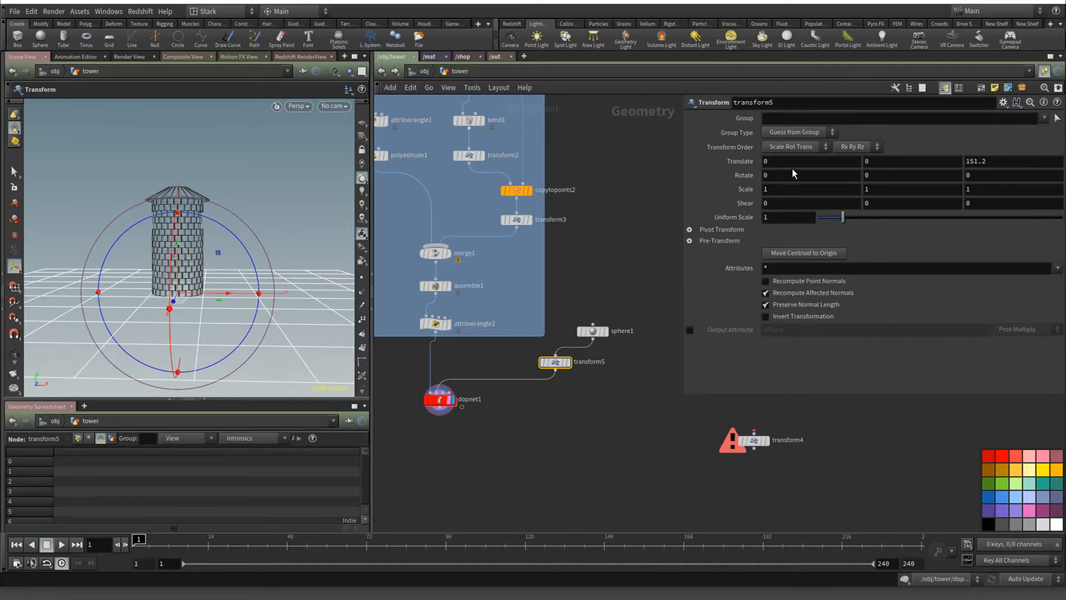
{"action": "middle_click_drag", "start_coordinate": [788, 162], "coordinate": [993, 160]}
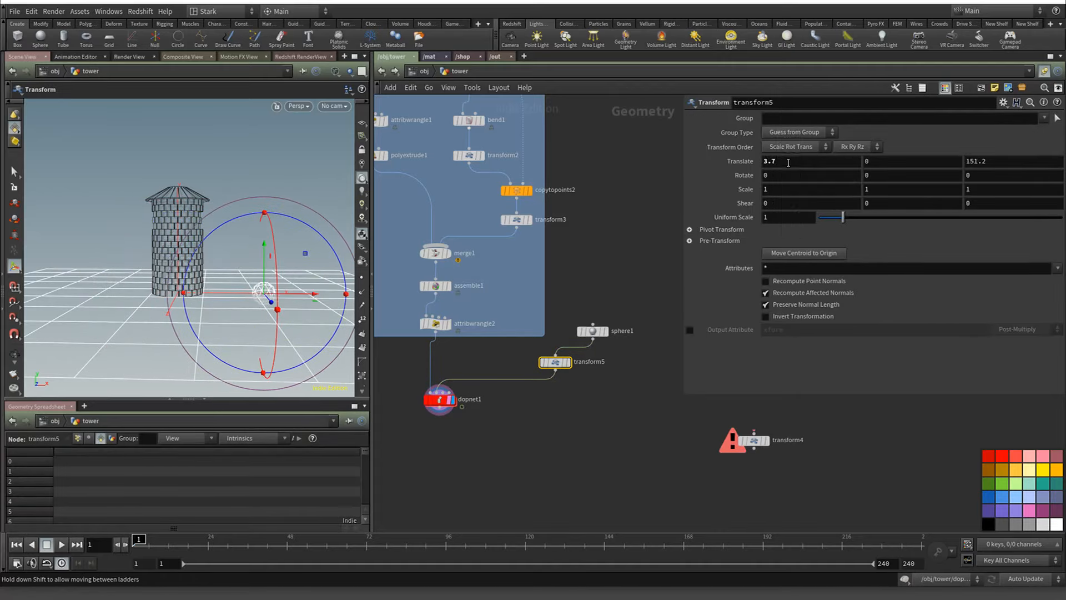
{"action": "left_click_drag", "start_coordinate": [264, 268], "coordinate": [363, 237]}
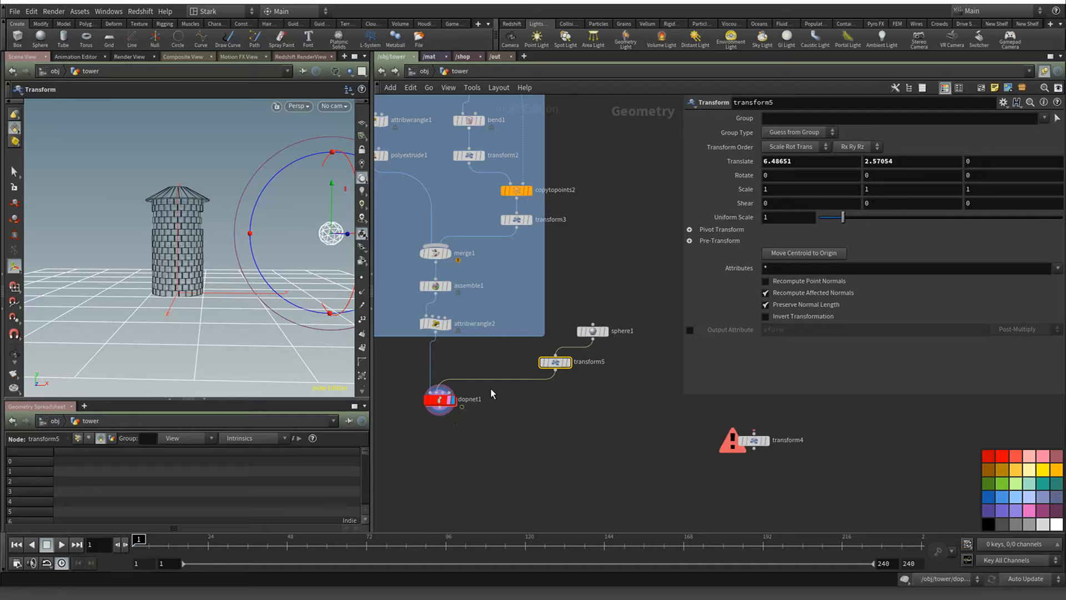
Delete the disconnected Transform node, preview the simulation inside dopnet1, and return to frame 1
{"action": "left_click", "coordinate": [445, 399]}
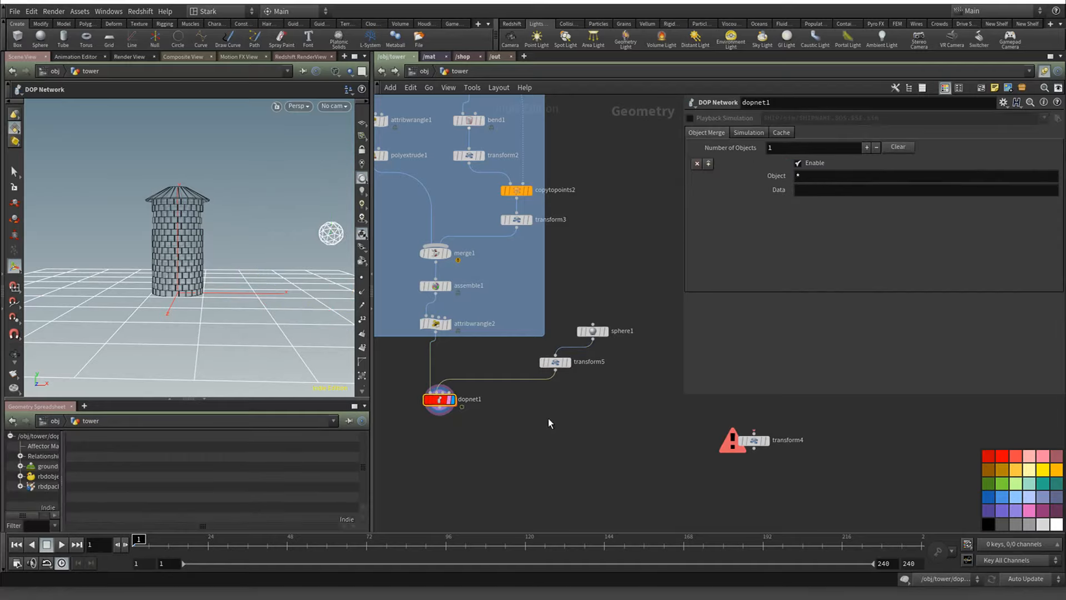
{"action": "left_click", "coordinate": [753, 441]}
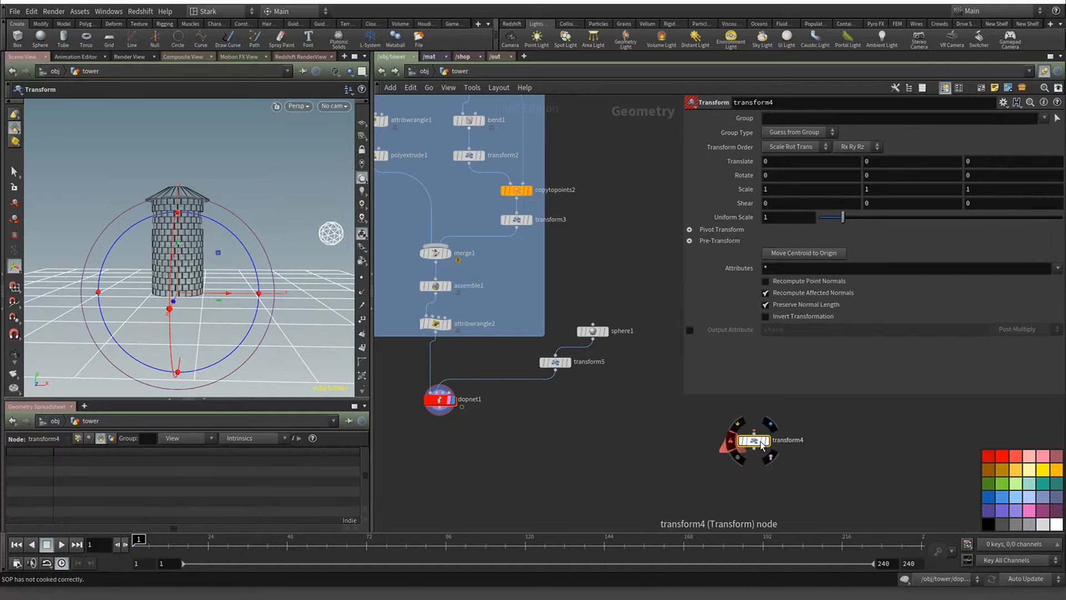
{"action": "key", "text": "Delete"}
{"action": "double_click", "coordinate": [439, 401]}
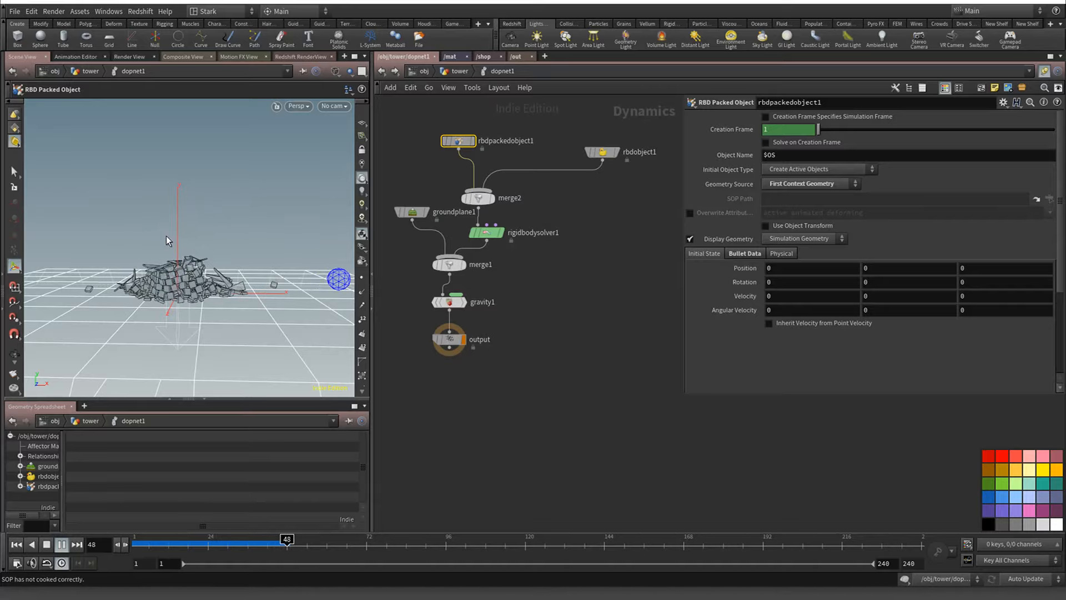
{"action": "left_click", "coordinate": [17, 544]}
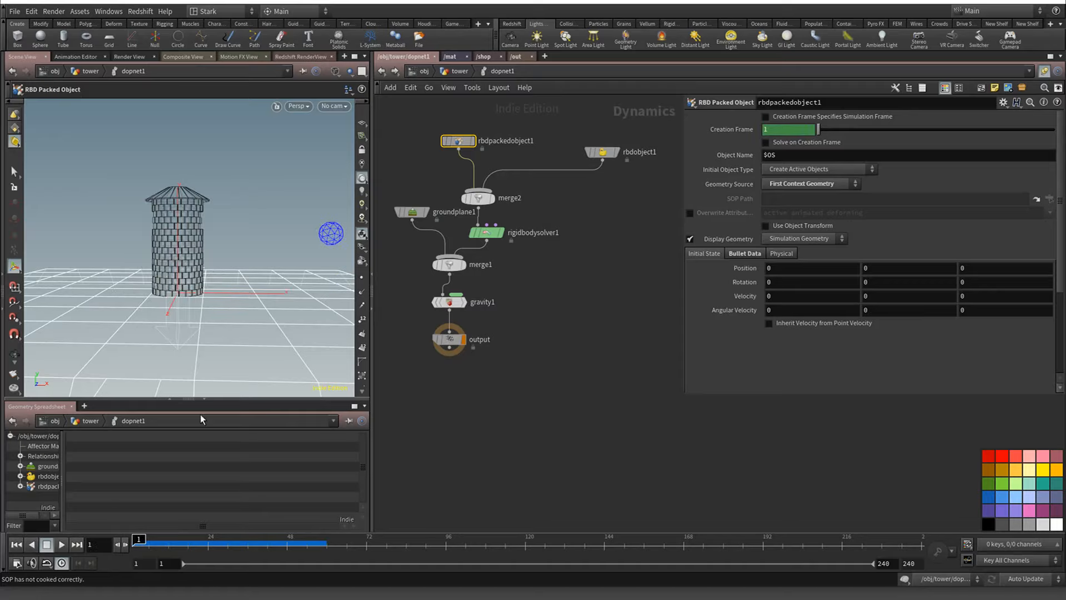
Align the transform5 node directly beneath sphere1 in the tower network and reopen dopnet1
{"action": "left_click", "coordinate": [382, 71]}
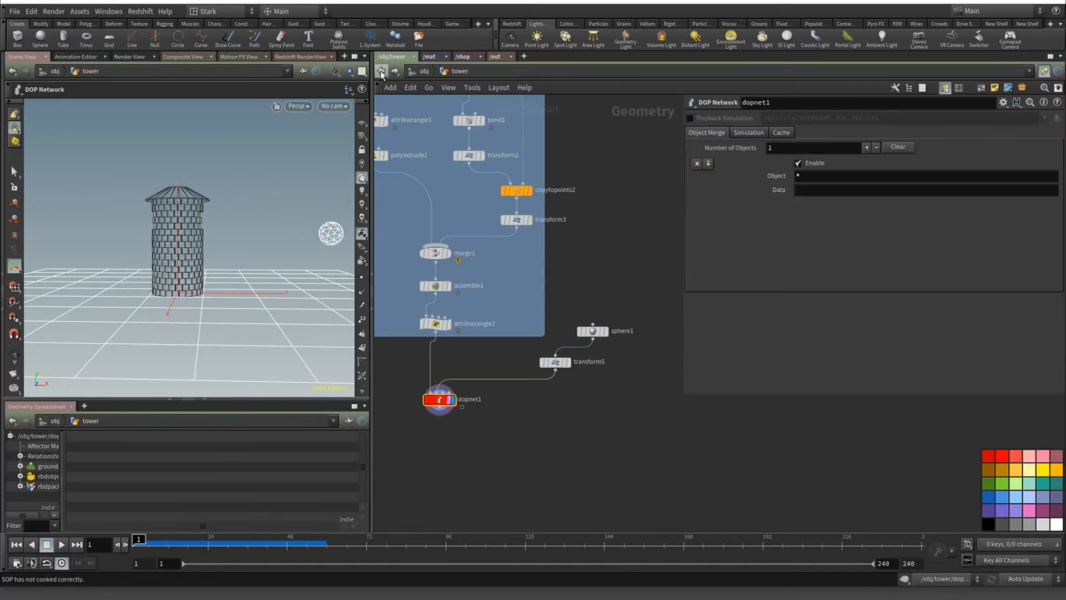
{"action": "left_click_drag", "start_coordinate": [556, 362], "coordinate": [593, 361]}
{"action": "double_click", "coordinate": [439, 401]}
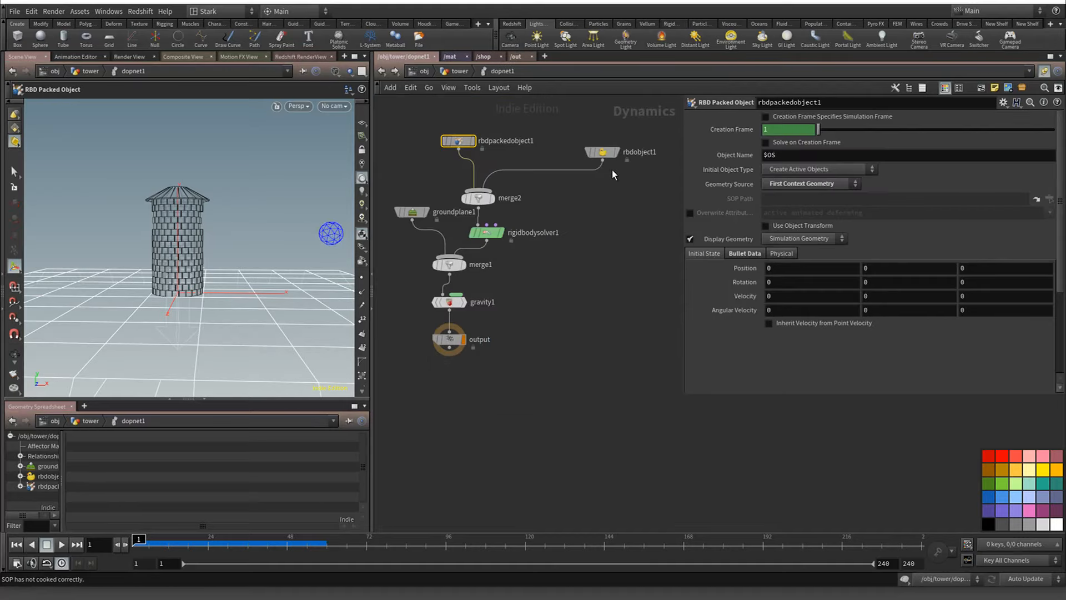
Set rbdobject1's initial velocity in X to -10
{"action": "left_click", "coordinate": [602, 151]}
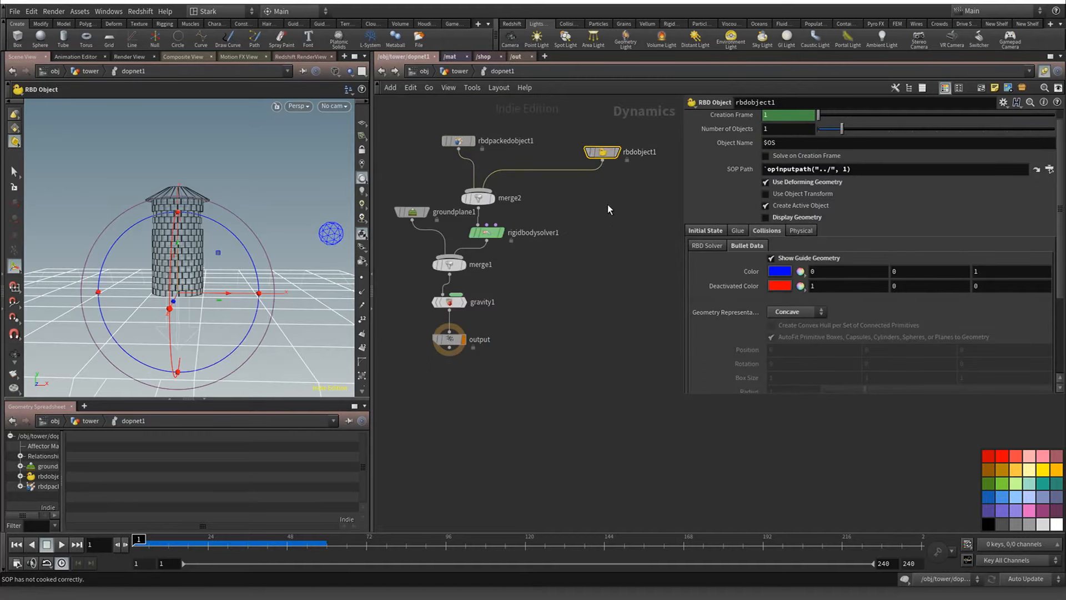
{"action": "left_click", "coordinate": [706, 231]}
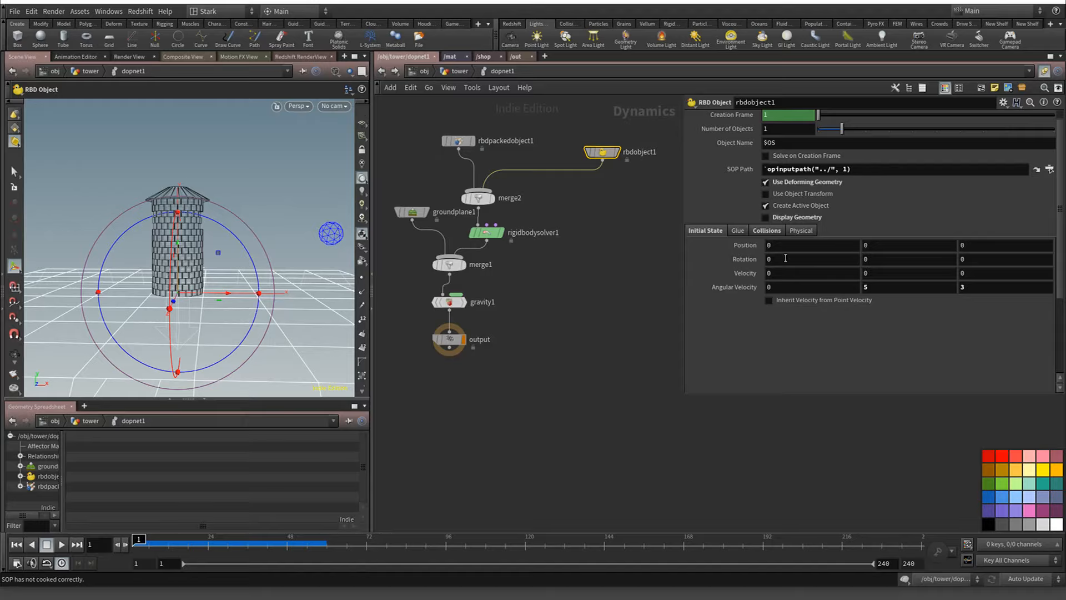
{"action": "left_click", "coordinate": [798, 273]}
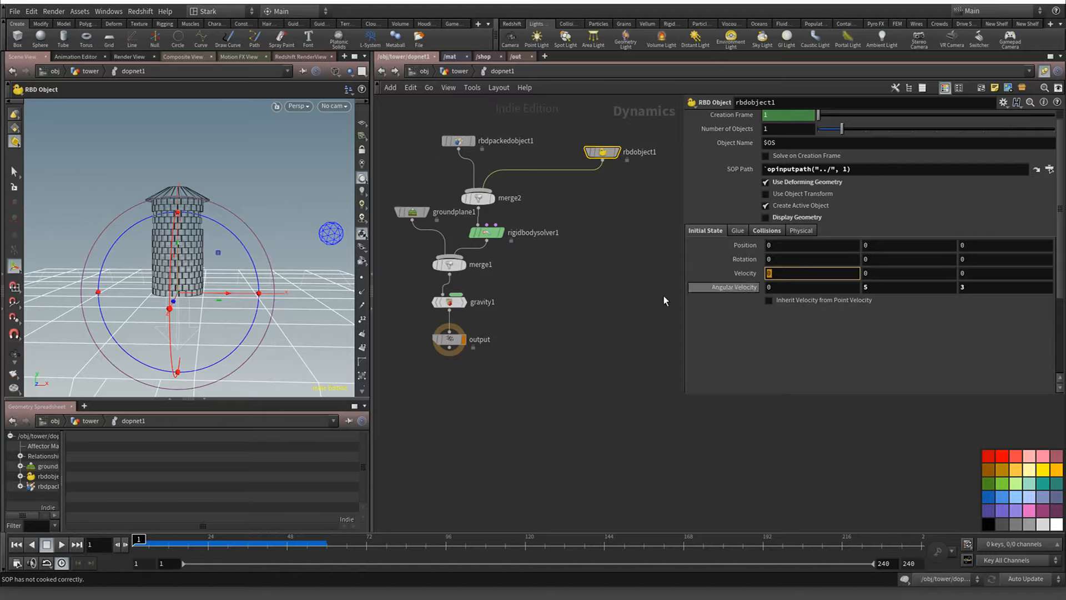
{"action": "type", "text": "-"}
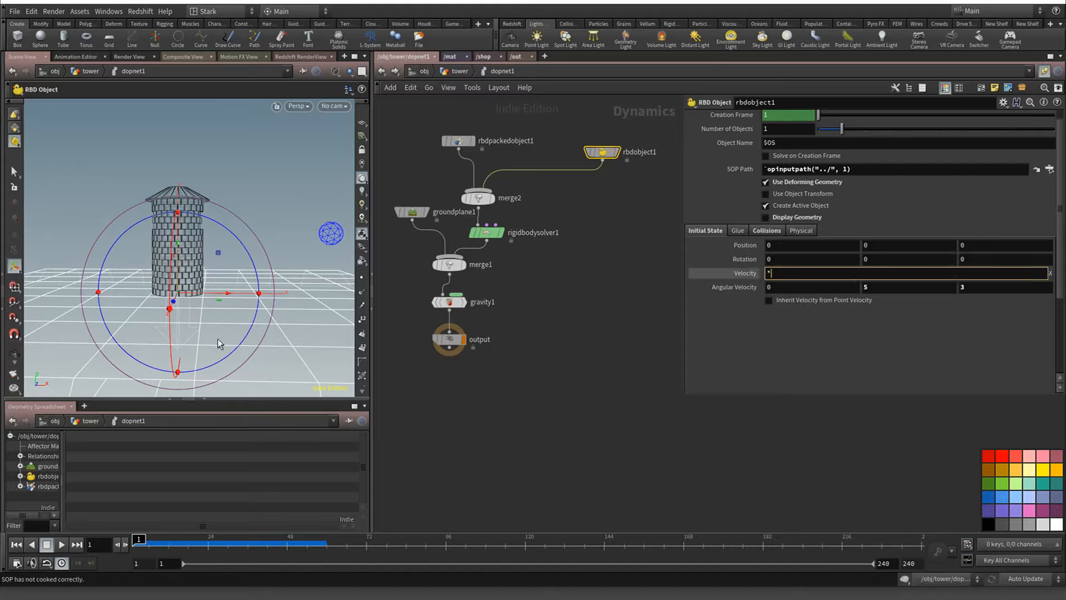
{"action": "type", "text": "10"}
{"action": "key", "text": "Return"}
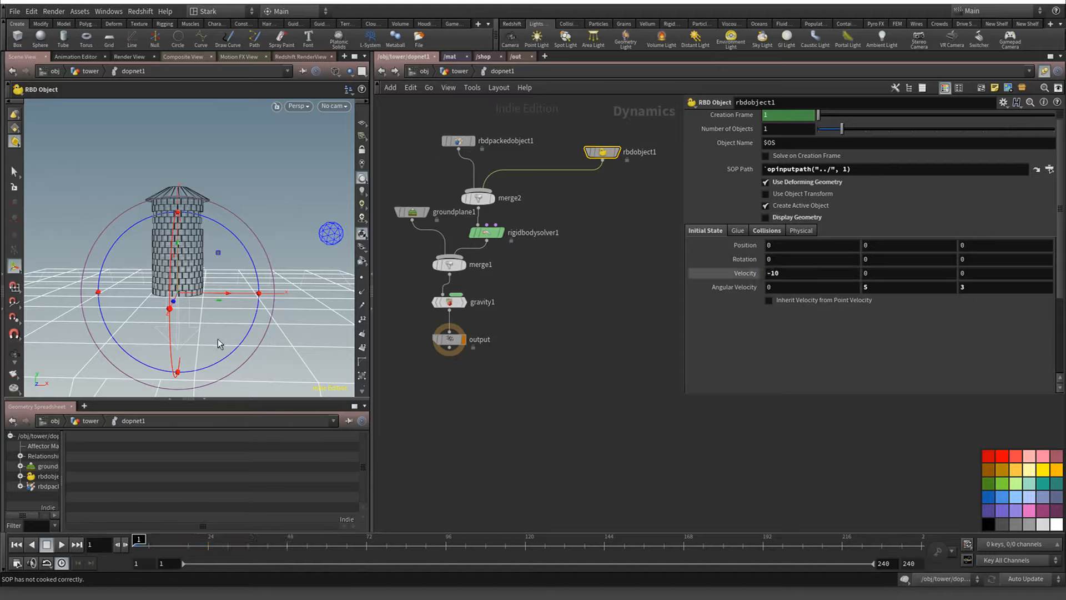
Play the simulation of the sphere flying into the tower, stop it, and return to frame 1
{"action": "key", "text": "Up"}
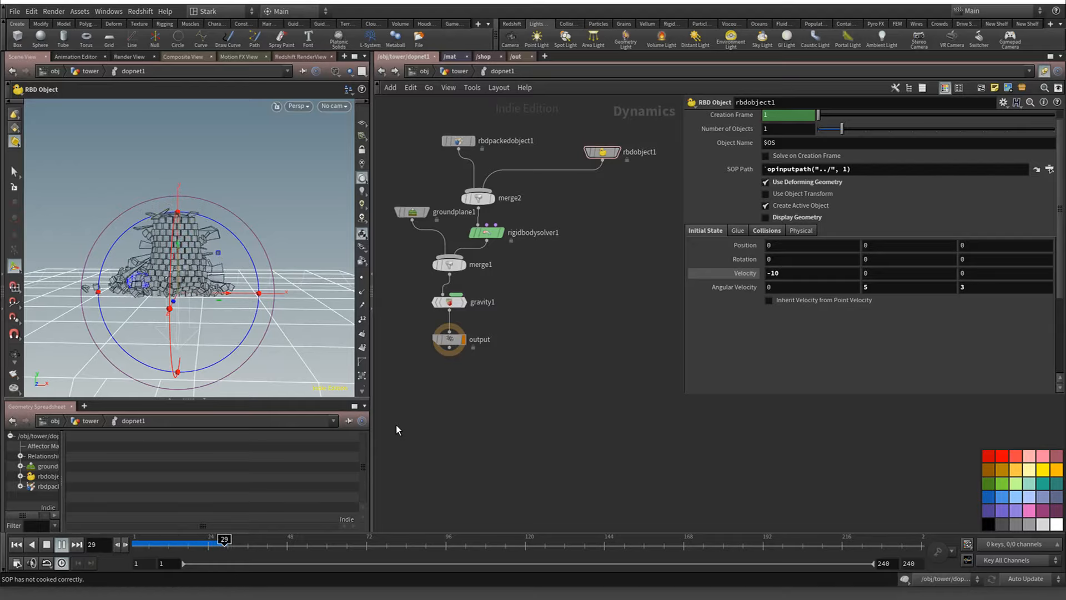
{"action": "left_click", "coordinate": [46, 544]}
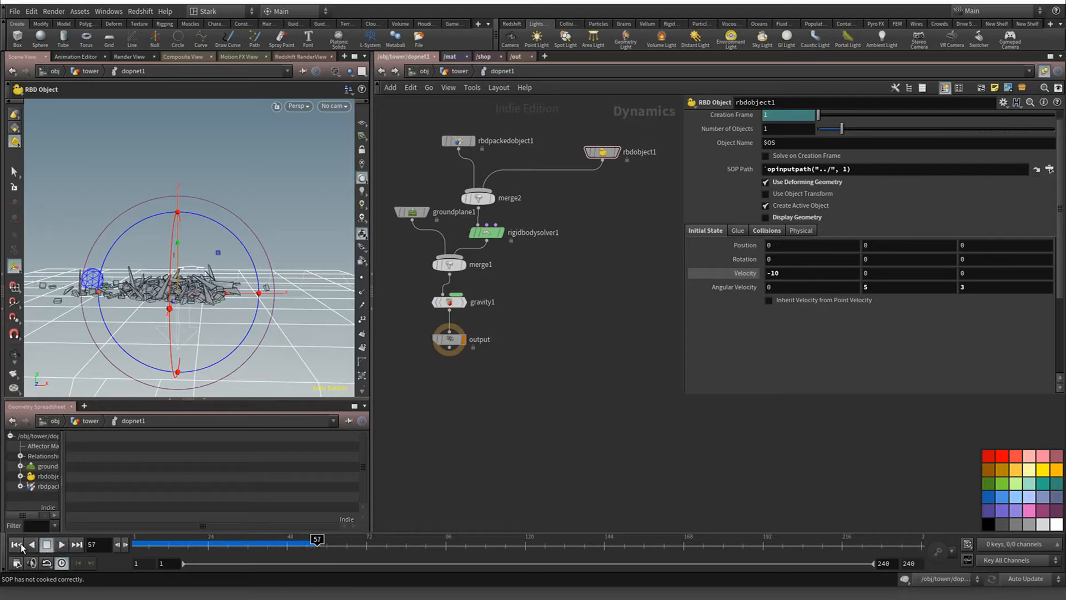
{"action": "left_click", "coordinate": [16, 545]}
Set rbdobject1's initial Y velocity to 2 and its X angular velocity to 3
{"action": "left_click", "coordinate": [879, 273]}
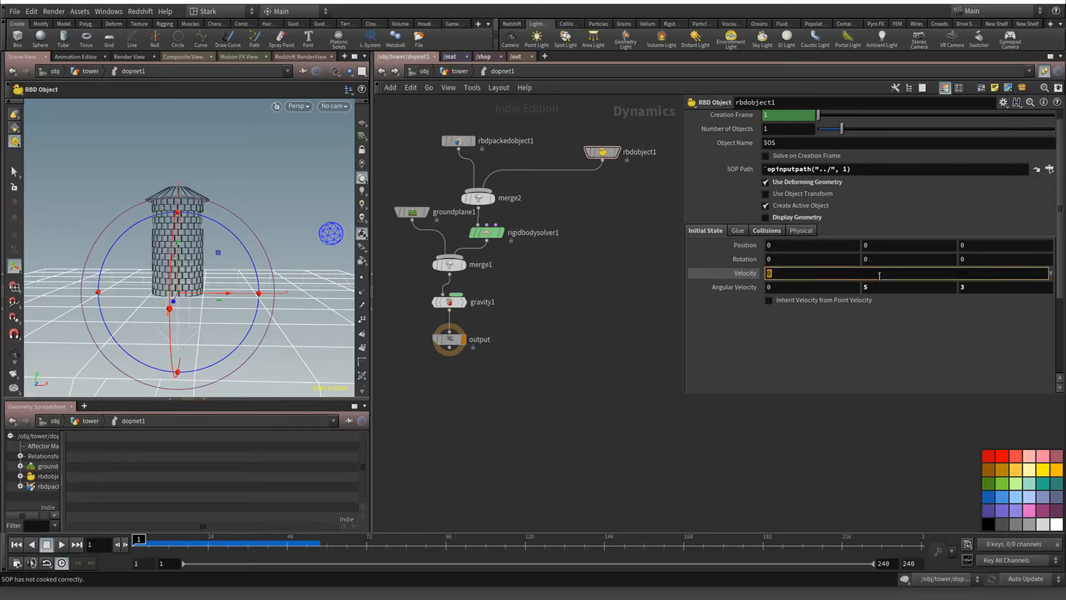
{"action": "type", "text": "-10 2"}
{"action": "key", "text": "Return"}
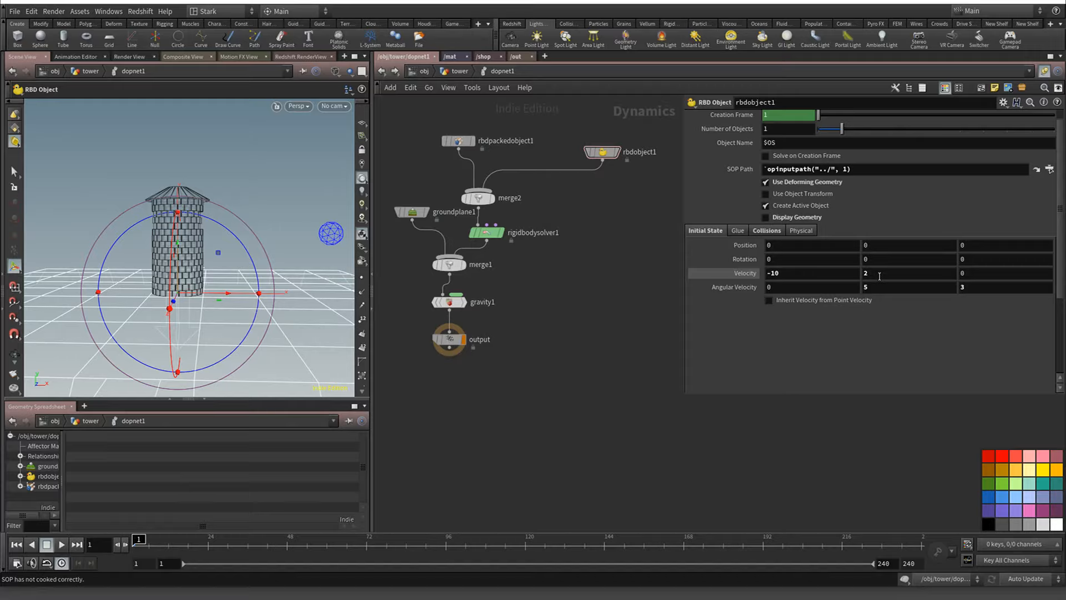
{"action": "left_click", "coordinate": [847, 291]}
{"action": "type", "text": "3"}
{"action": "key", "text": "Return"}
Play the simulation with the new velocities and stop it at frame 37 to inspect the impact
{"action": "left_click", "coordinate": [62, 545]}
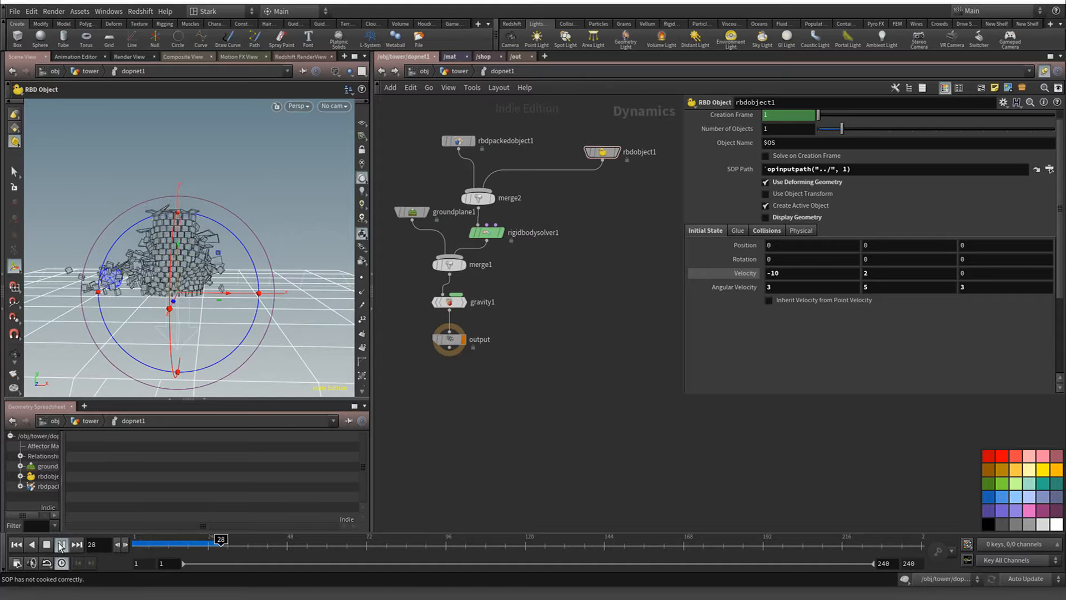
{"action": "left_click", "coordinate": [47, 544]}
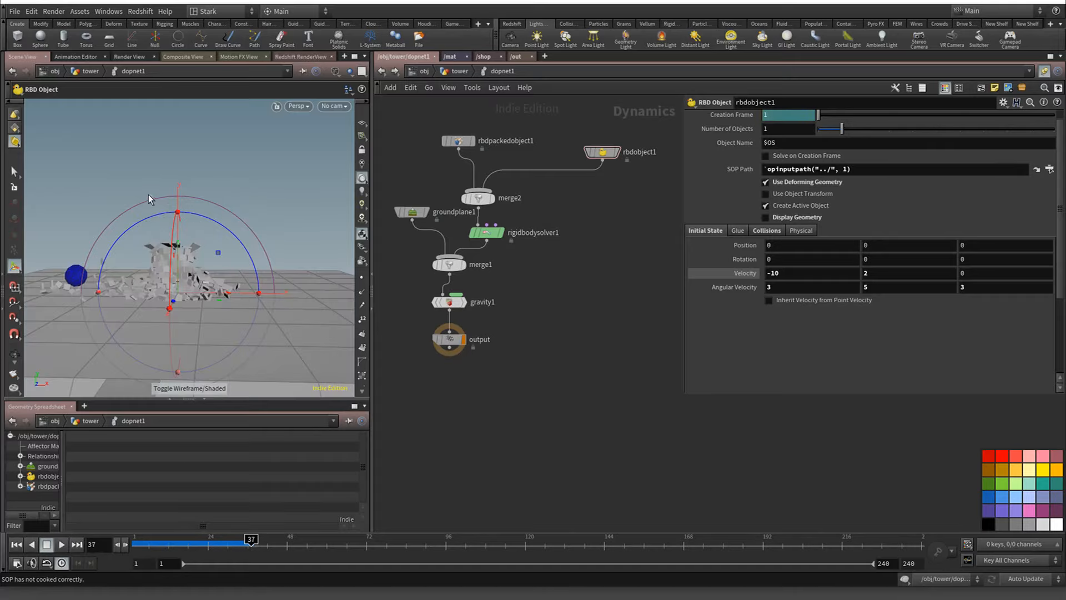
Scrub back to frame 21, turn on Display Geometry for rbdobject1 and bring up its collision settings
{"action": "key", "text": "w"}
{"action": "mouse_move", "coordinate": [212, 542]}
{"action": "left_mouse_down"}
{"action": "mouse_move", "coordinate": [148, 539]}
{"action": "mouse_move", "coordinate": [199, 532]}
{"action": "left_mouse_up"}
{"action": "left_click", "coordinate": [603, 151]}
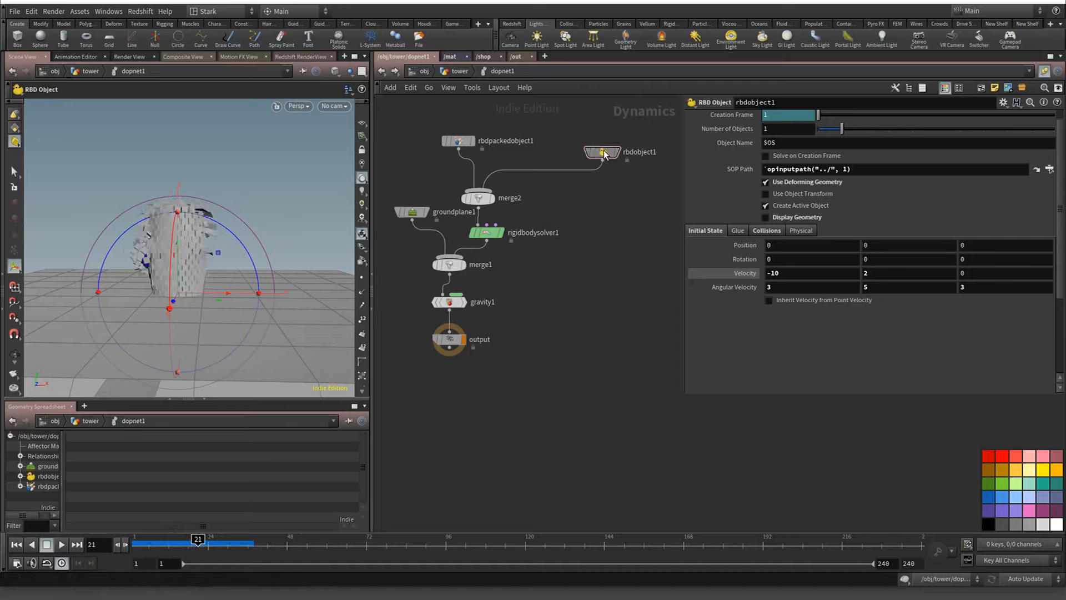
{"action": "left_click", "coordinate": [766, 217]}
{"action": "left_click", "coordinate": [765, 231]}
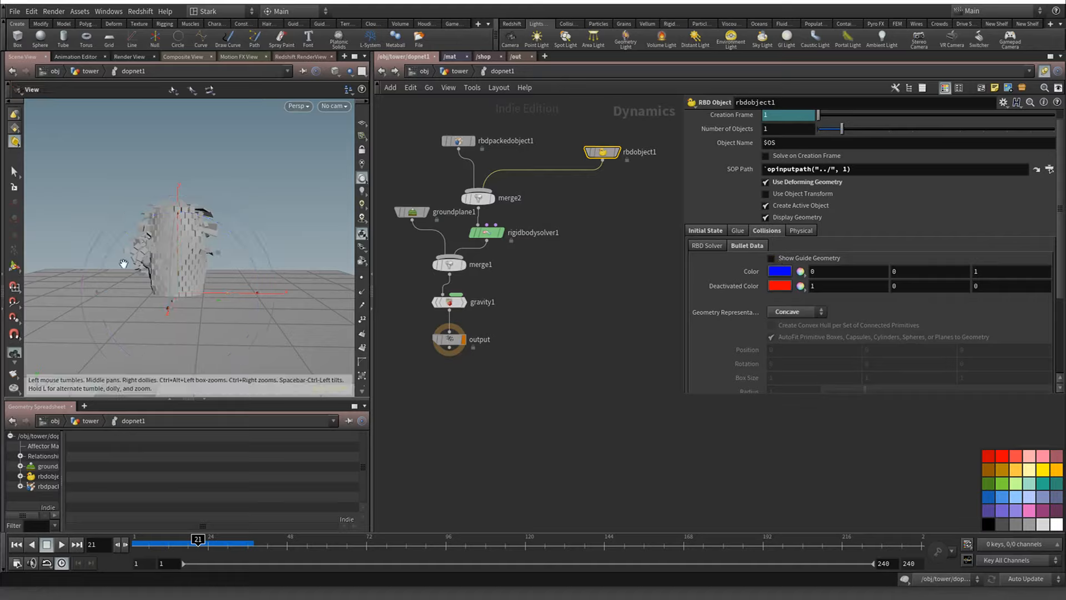
Inspect the sphere's impact on the tower from several angles at frame 21 and return to frame 1
{"action": "left_click_drag", "start_coordinate": [124, 264], "coordinate": [40, 276], "text": "alt"}
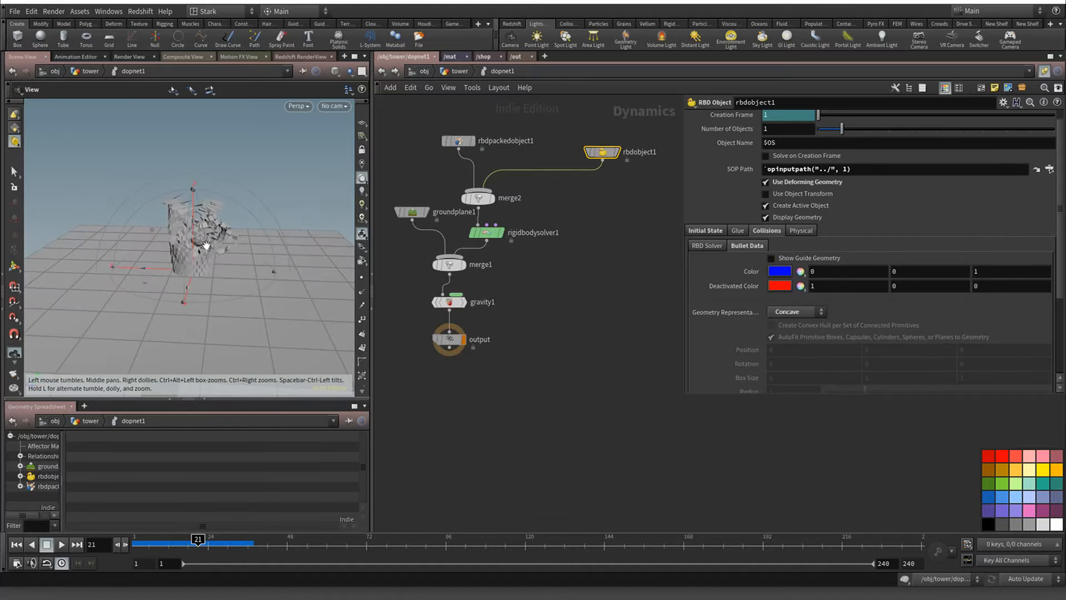
{"action": "scroll", "coordinate": [205, 245], "scroll_direction": "up", "scroll_amount": 4}
{"action": "key", "text": "Return"}
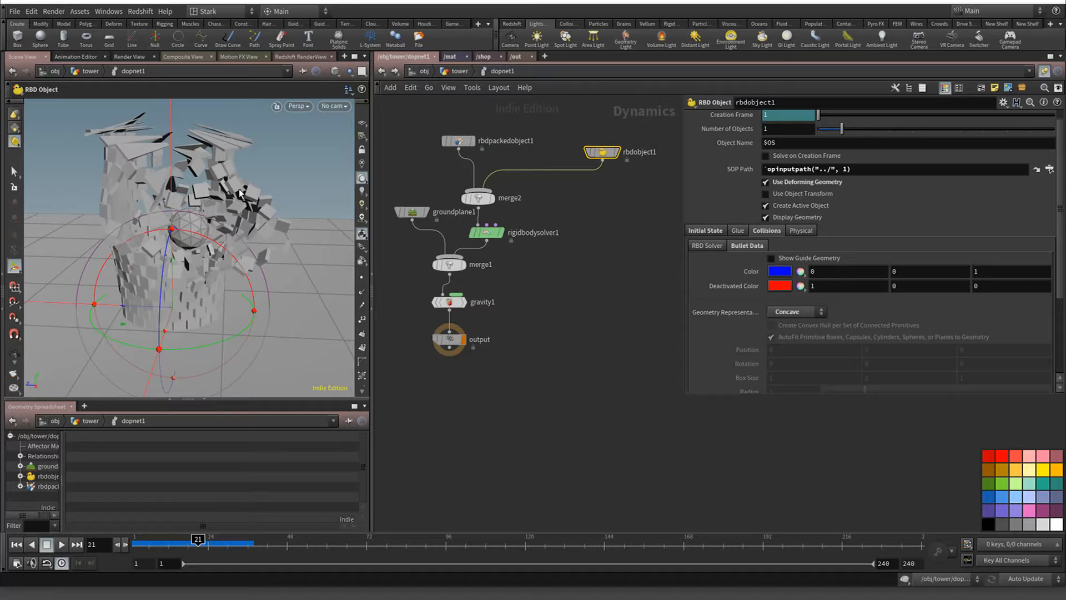
{"action": "left_click_drag", "start_coordinate": [200, 225], "coordinate": [283, 223], "text": "alt"}
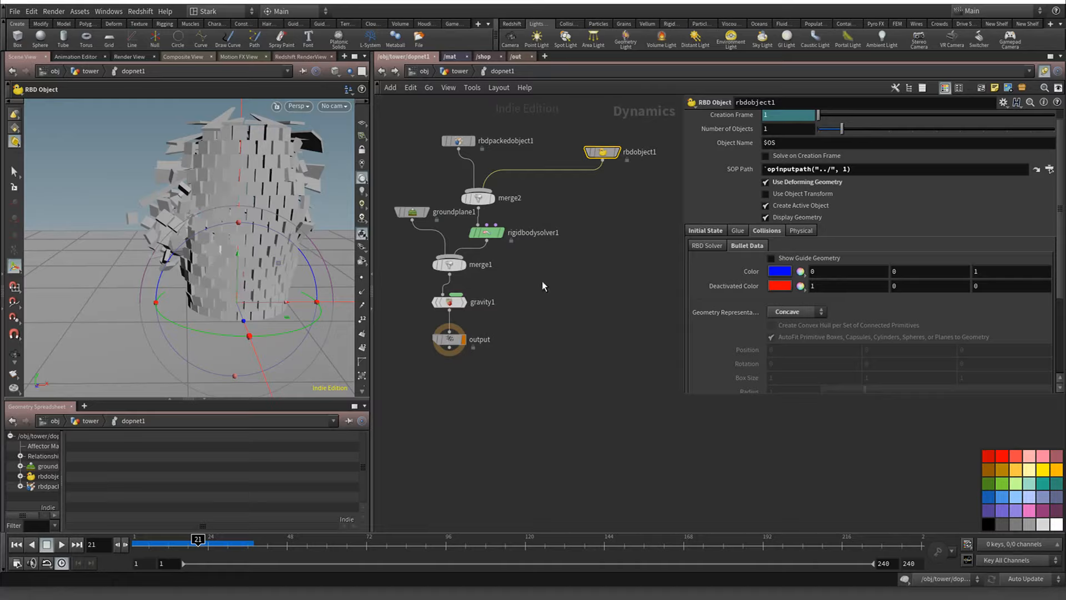
{"action": "left_click_drag", "start_coordinate": [197, 543], "coordinate": [137, 525]}
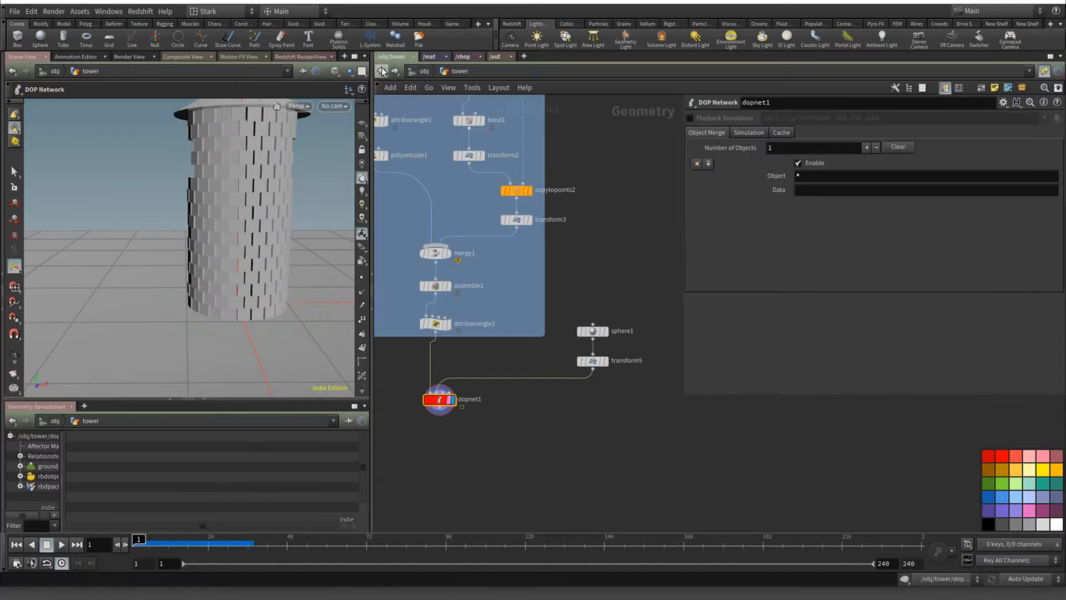
Go back up to the tower network and move dopnet1 and the sphere nodes away to free space below attribwrangle2
{"action": "left_click", "coordinate": [381, 71]}
{"action": "left_click_drag", "start_coordinate": [437, 409], "coordinate": [431, 474]}
{"action": "left_click_drag", "start_coordinate": [600, 359], "coordinate": [615, 398]}
{"action": "left_click", "coordinate": [480, 380]}
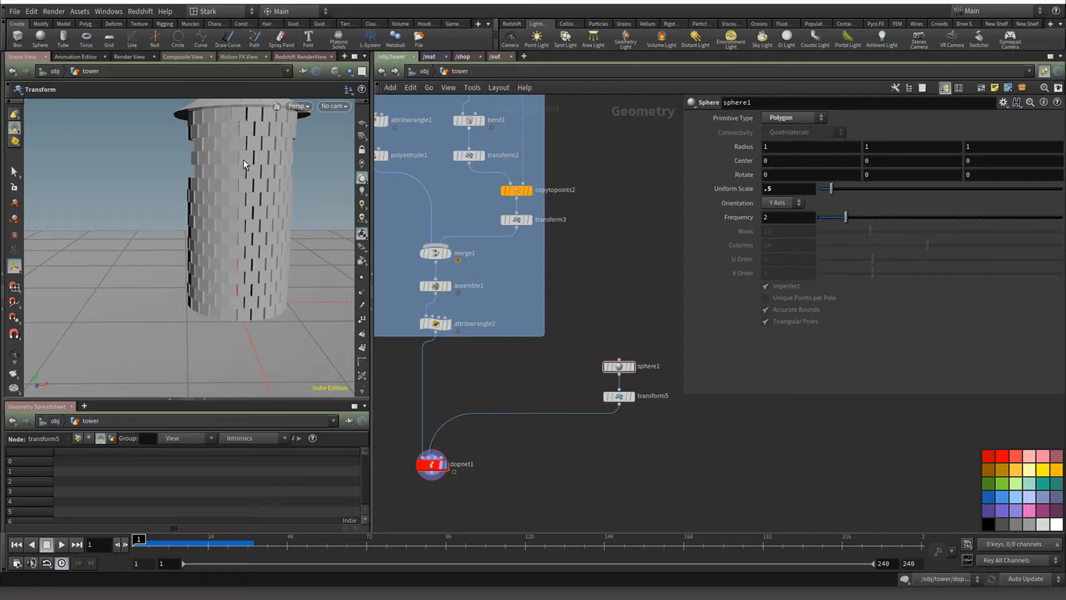
Add an Attribute Wrangle node and insert it on the connection between attribwrangle2 and dopnet1
{"action": "key", "text": "Tab"}
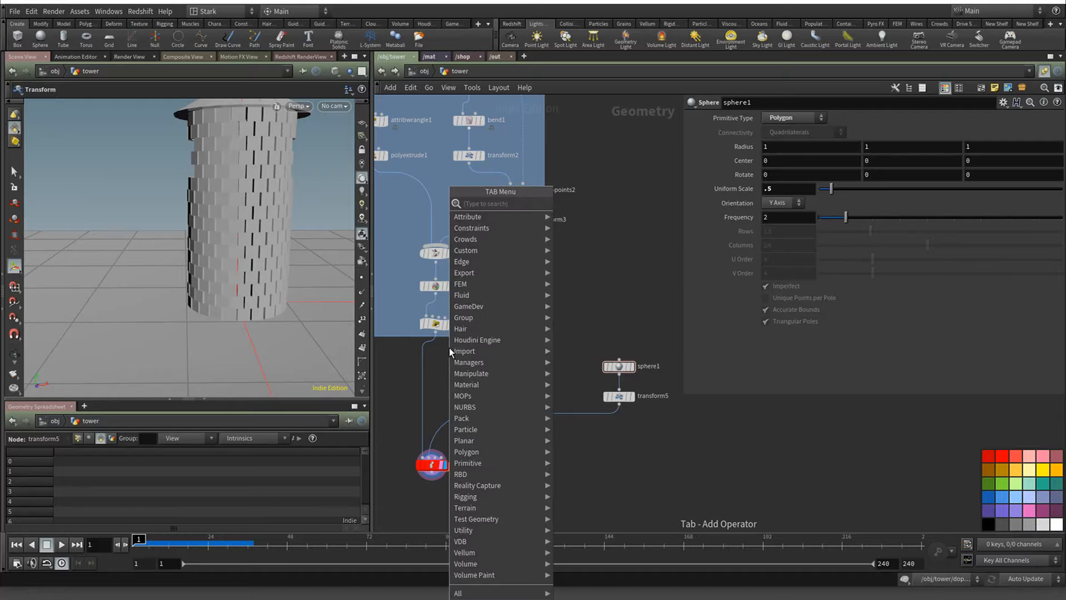
{"action": "left_click", "coordinate": [436, 366]}
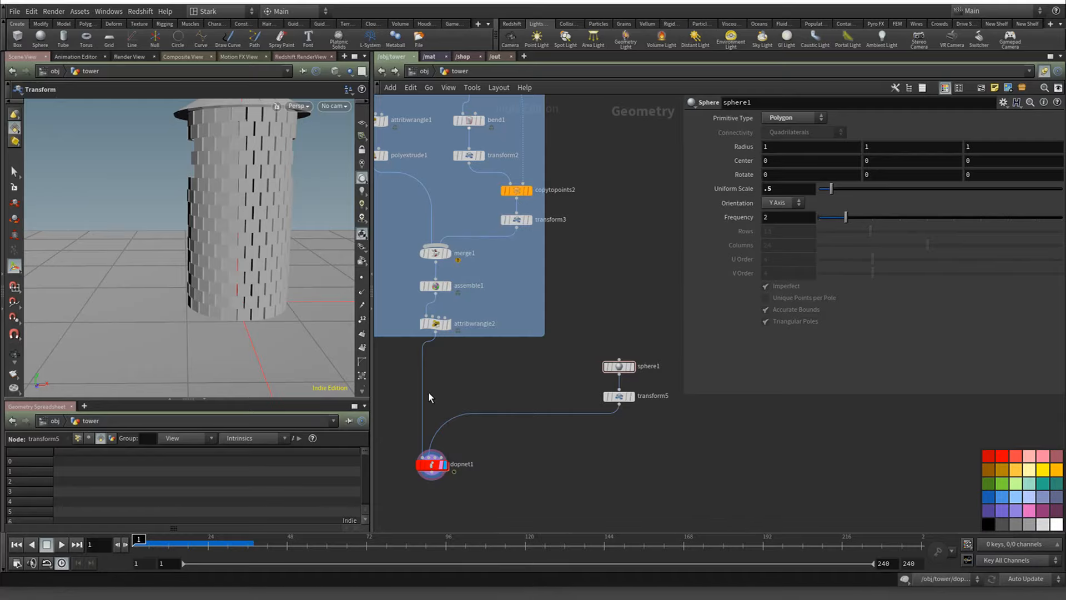
{"action": "key", "text": "Tab"}
{"action": "type", "text": "wr"}
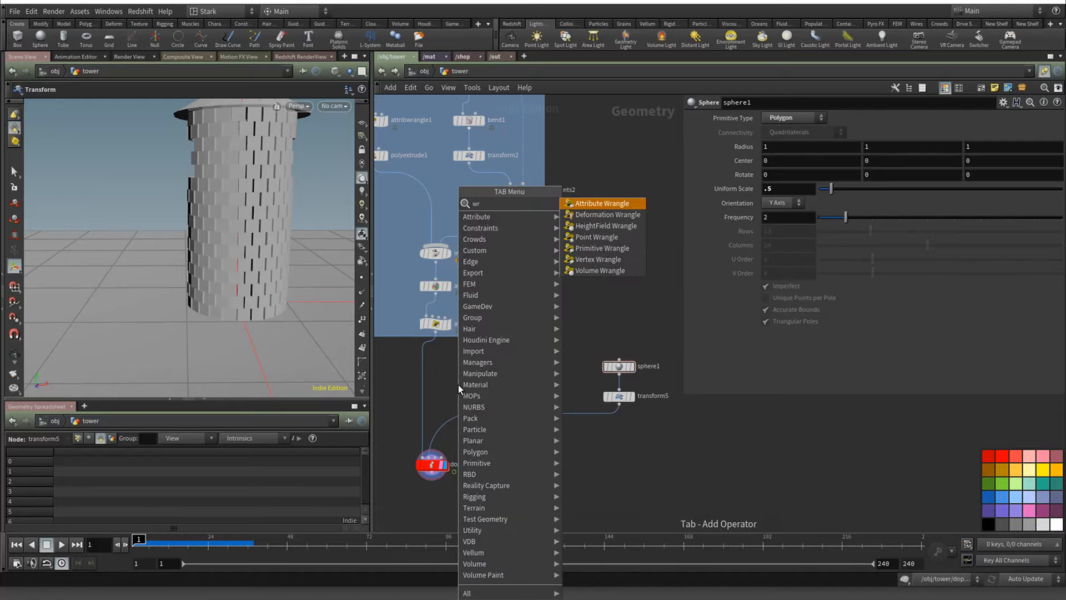
{"action": "key", "text": "Return"}
{"action": "left_click", "coordinate": [458, 384]}
{"action": "left_click_drag", "start_coordinate": [460, 387], "coordinate": [487, 378]}
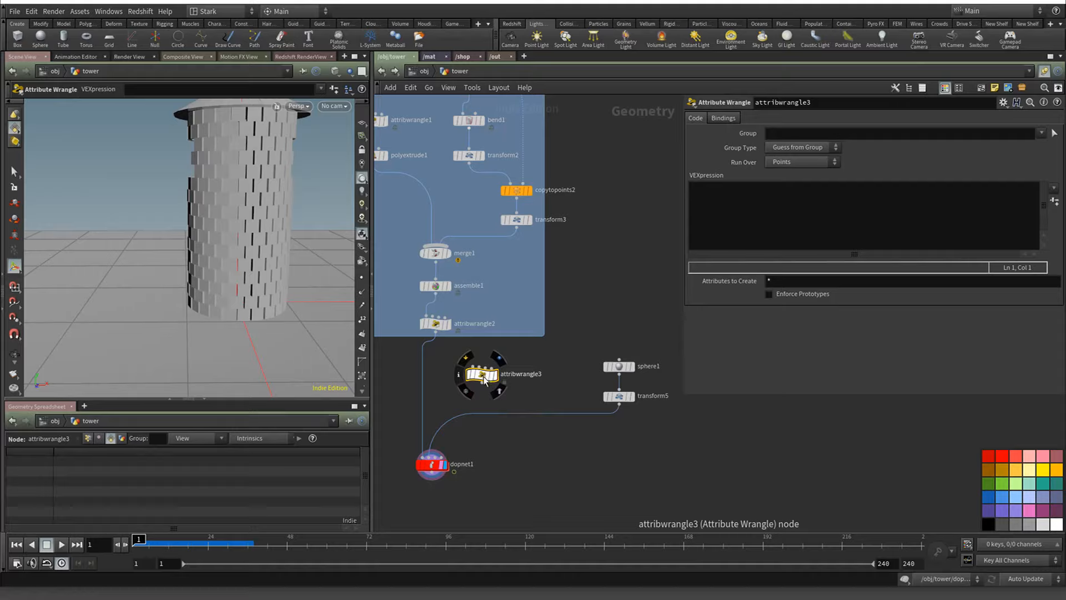
{"action": "left_click_drag", "start_coordinate": [485, 380], "coordinate": [425, 379]}
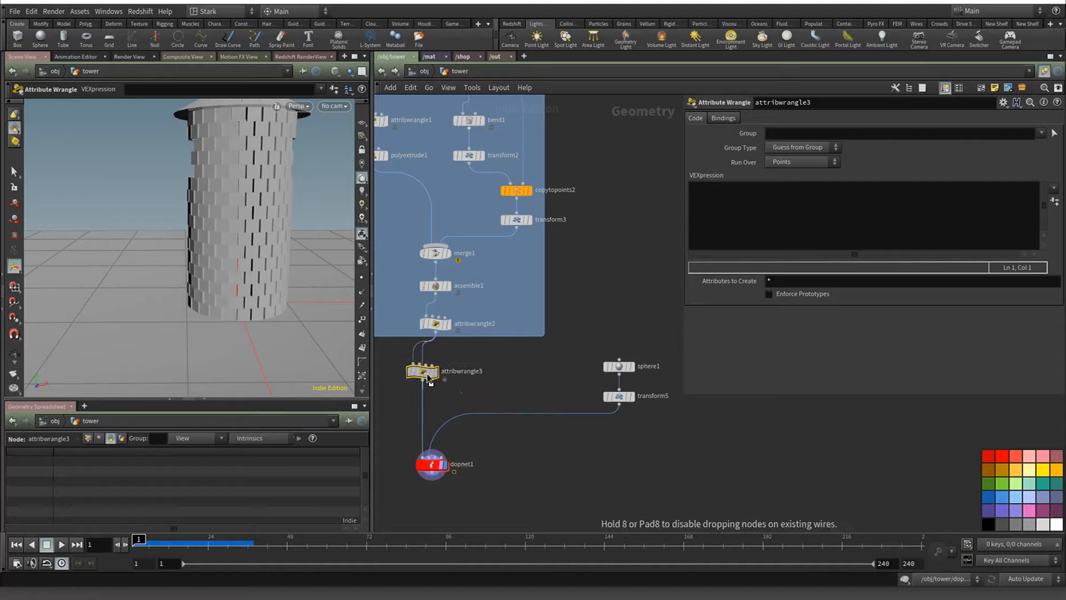
Write the expression i@active = 0; in attribwrangle3 and move the node between merge1 and assemble1
{"action": "left_click", "coordinate": [788, 222]}
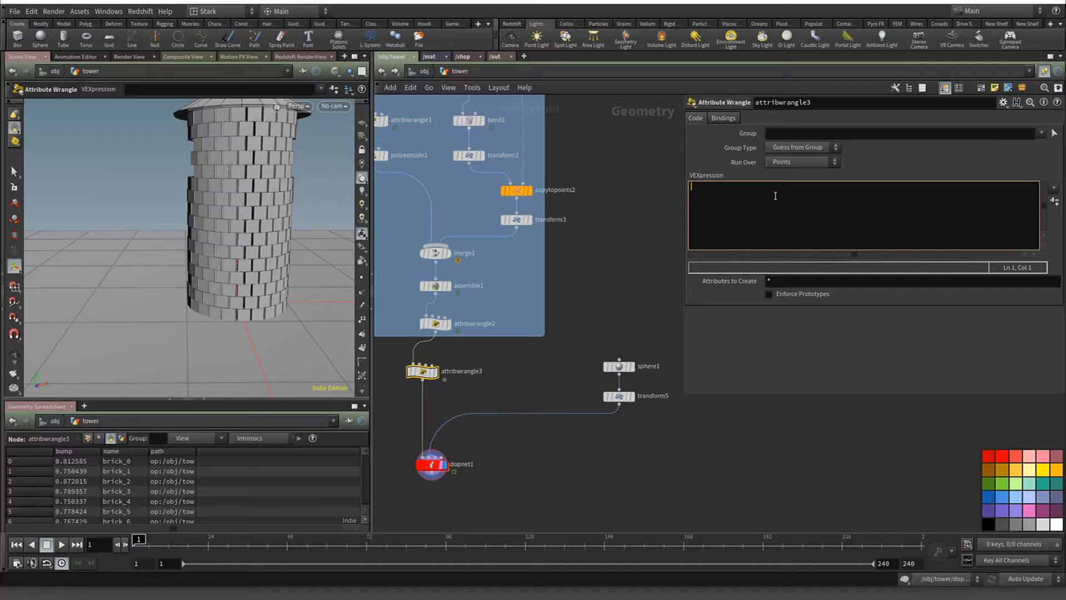
{"action": "type", "text": "i@active = 0;"}
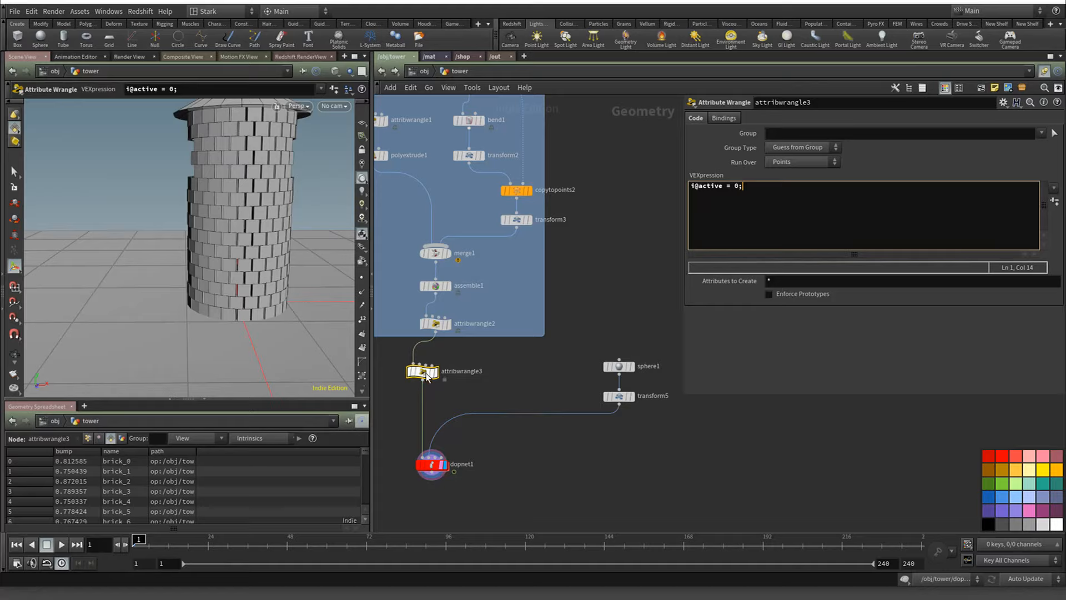
{"action": "left_click_drag", "start_coordinate": [427, 378], "coordinate": [434, 272]}
Examine the active point attribute in the geometry spreadsheet for attribwrangle3 and for assemble1
{"action": "left_click", "coordinate": [88, 438]}
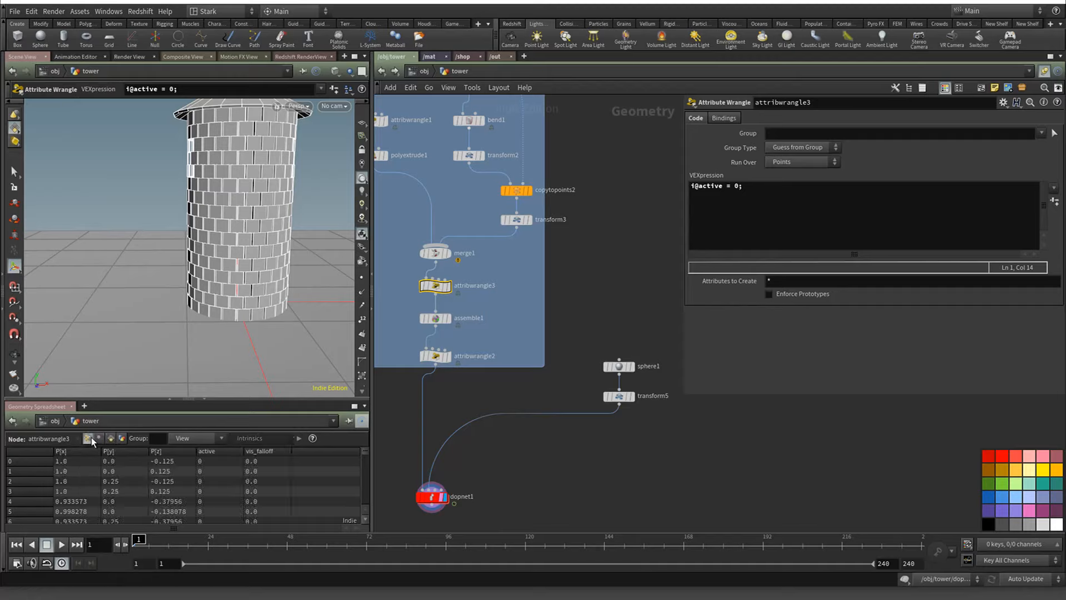
{"action": "mouse_move", "coordinate": [441, 298]}
{"action": "left_click", "coordinate": [436, 318]}
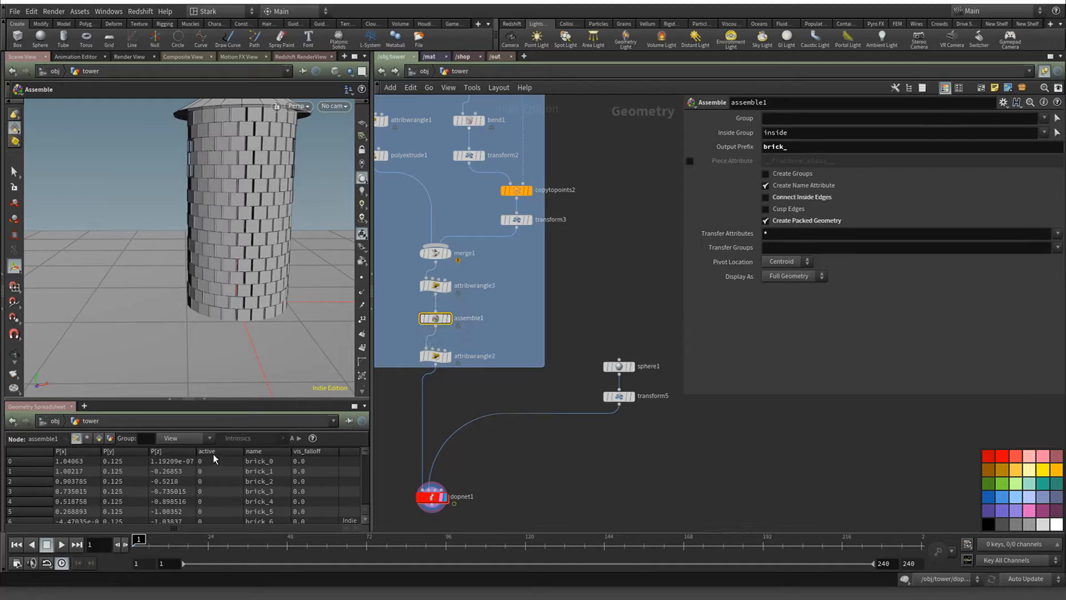
{"action": "left_click", "coordinate": [436, 287]}
{"action": "left_click", "coordinate": [806, 208]}
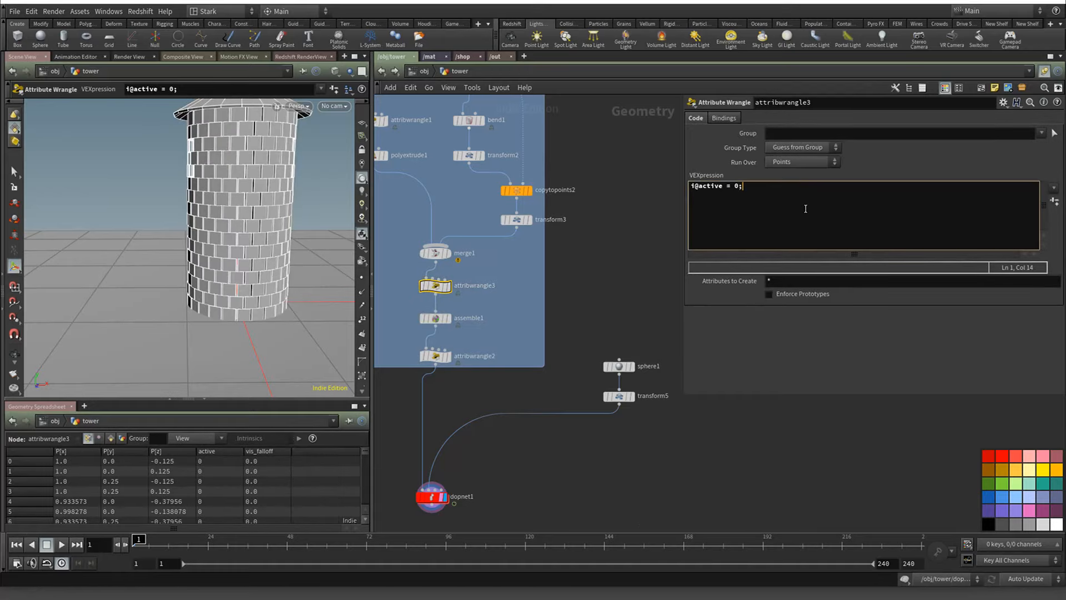
Enter dopnet1, play the simulation with the bricks set inactive, stop it and return to frame 1
{"action": "double_click", "coordinate": [432, 496]}
{"action": "left_click", "coordinate": [58, 545]}
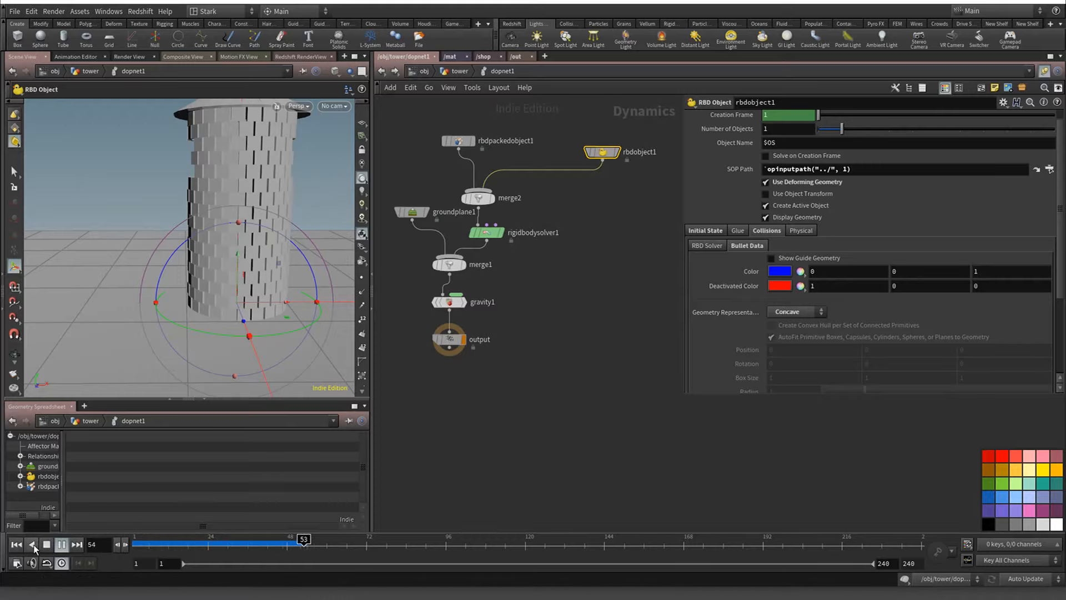
{"action": "left_click", "coordinate": [45, 546]}
{"action": "left_click", "coordinate": [15, 545]}
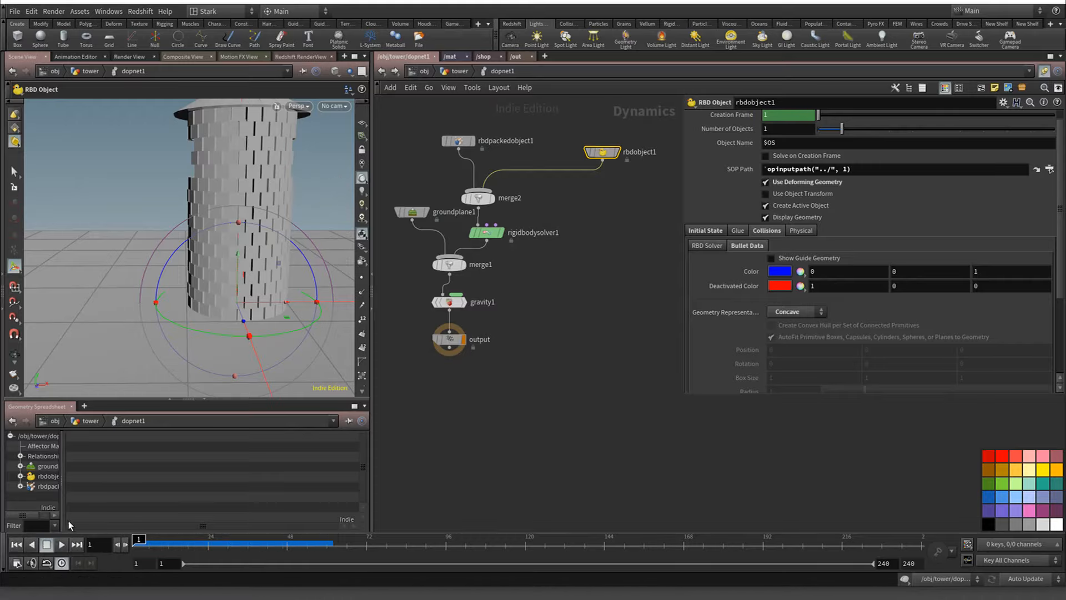
{"action": "left_click", "coordinate": [381, 71]}
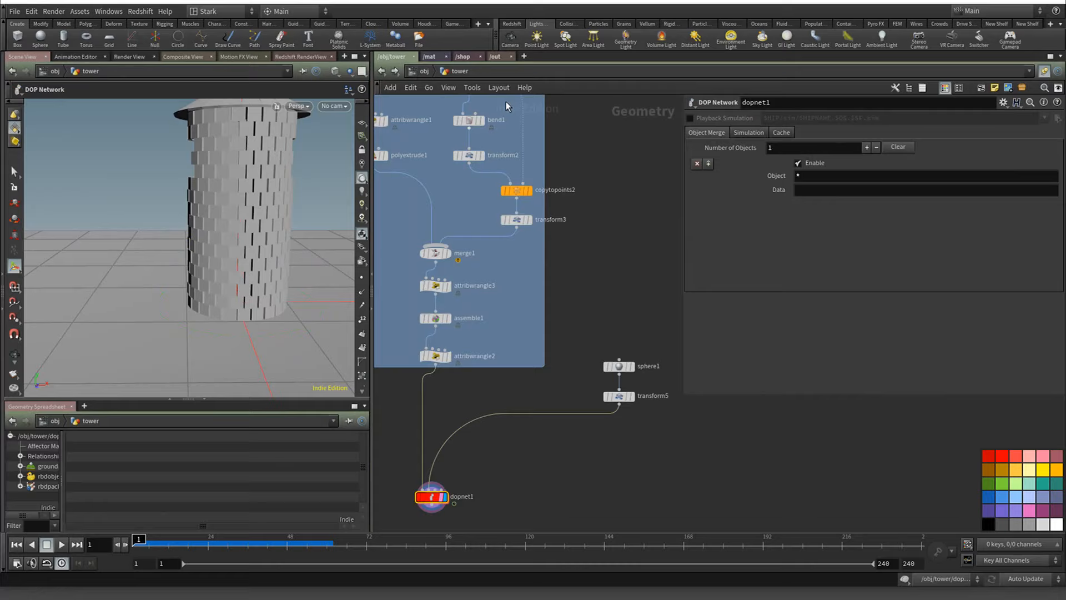
{"action": "left_click", "coordinate": [436, 288]}
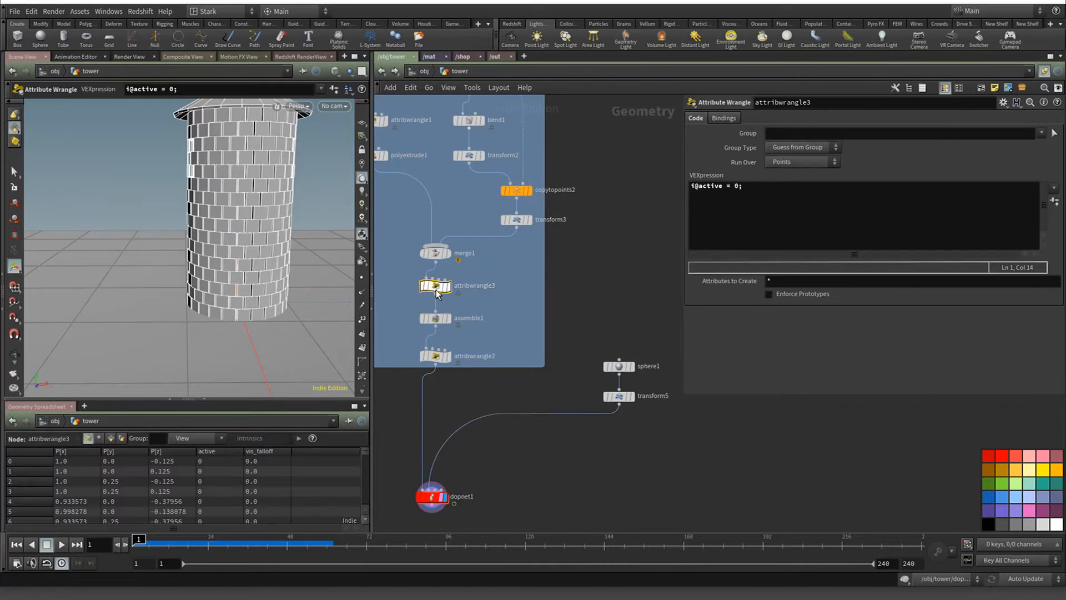
{"action": "left_click", "coordinate": [763, 206]}
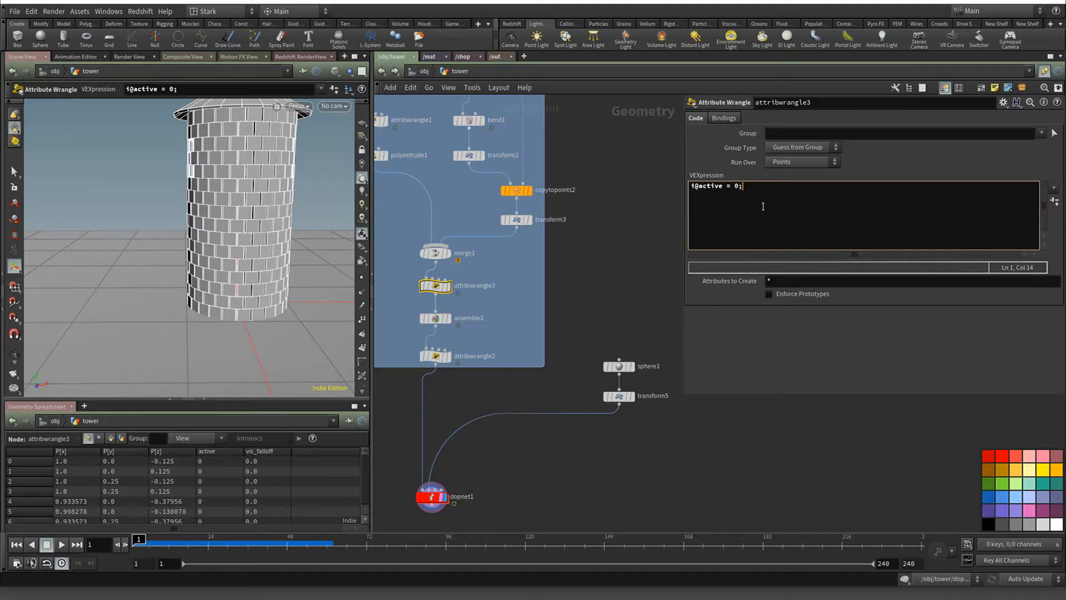
{"action": "left_click_drag", "start_coordinate": [763, 206], "coordinate": [684, 209]}
{"action": "type", "text": "if(@Fr"}
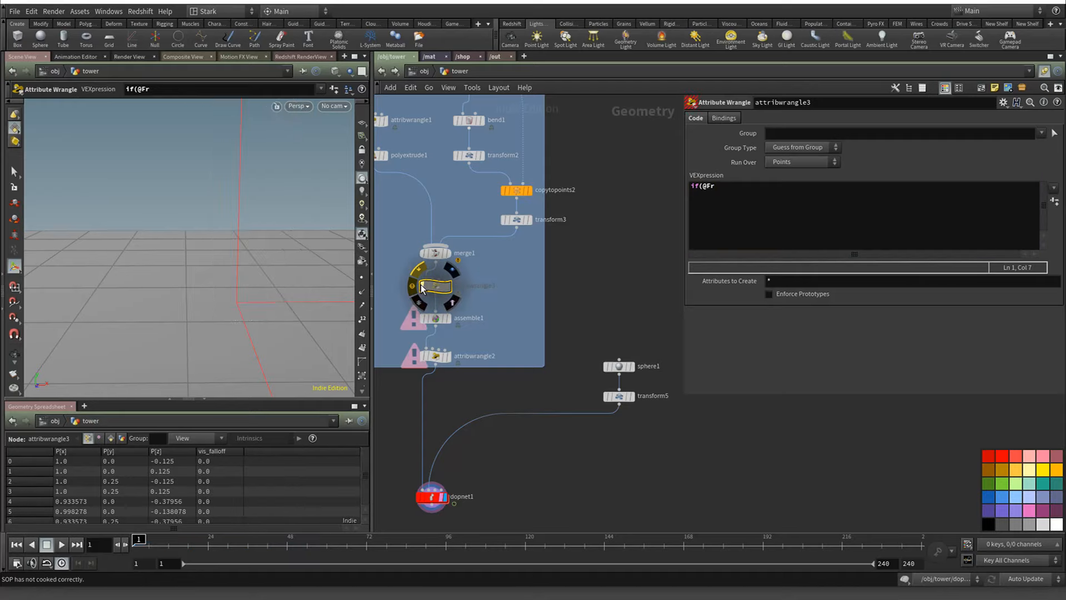
Bypass attribwrangle3 and detach it from the chain between merge1 and assemble1, leaving the timeline at frame 1
{"action": "left_click_drag", "start_coordinate": [140, 540], "coordinate": [180, 544]}
{"action": "left_click", "coordinate": [30, 544]}
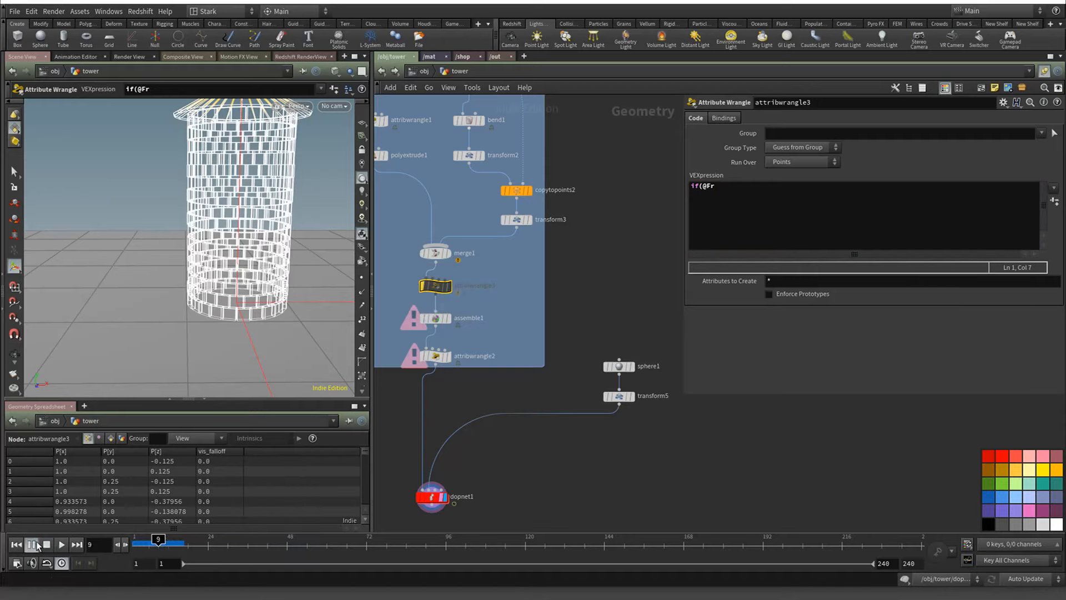
{"action": "left_click", "coordinate": [427, 499]}
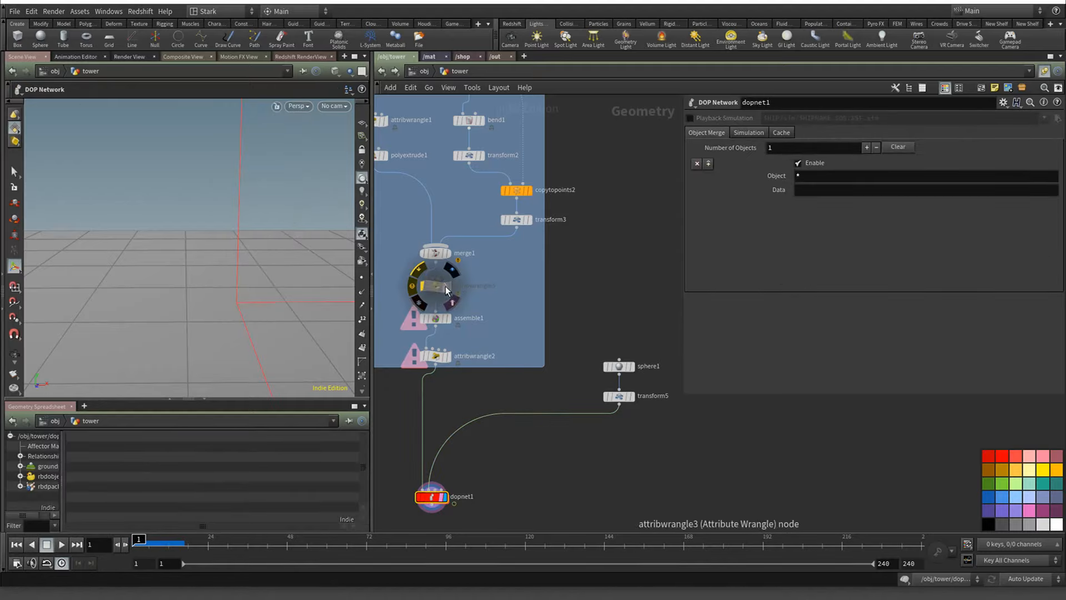
{"action": "left_click_drag", "start_coordinate": [433, 287], "coordinate": [603, 283]}
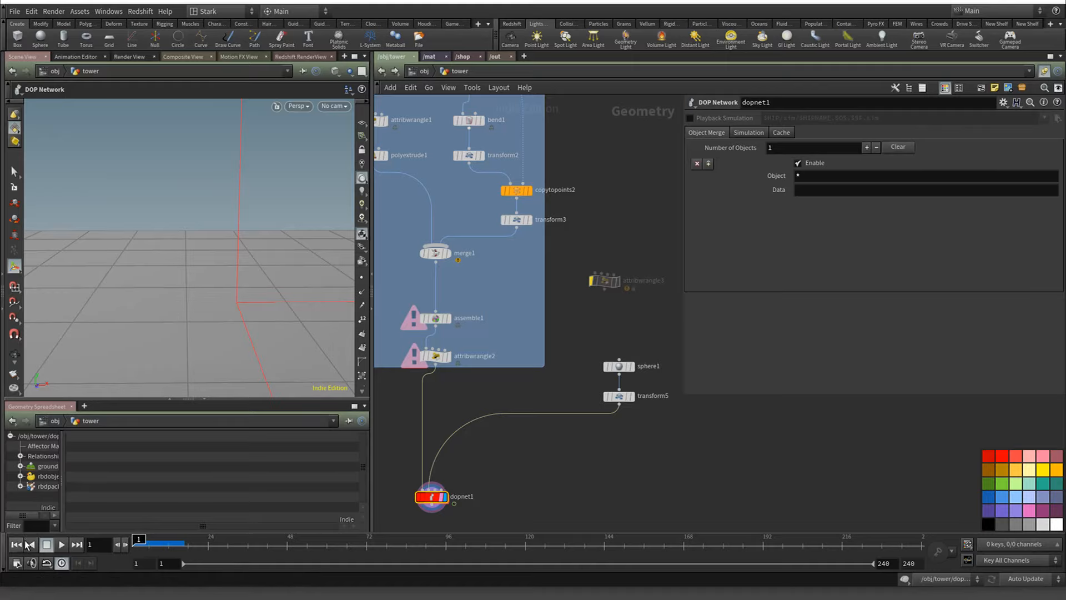
Check attribwrangle2 and the contents of dopnet1, and play the simulation from the tower network before returning to frame 1
{"action": "mouse_move", "coordinate": [423, 319]}
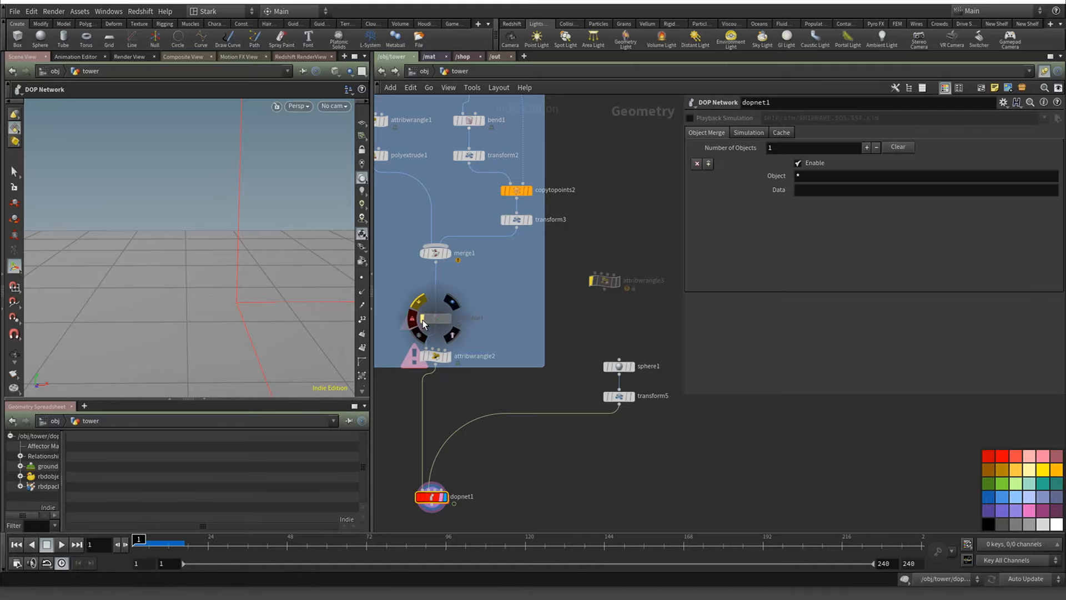
{"action": "left_click", "coordinate": [436, 357]}
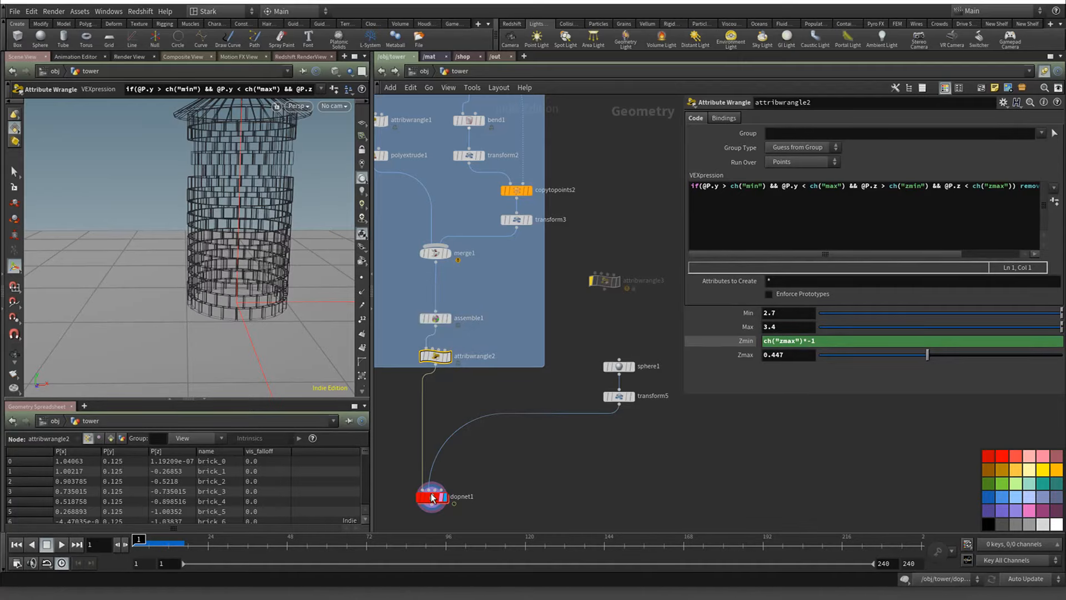
{"action": "left_click", "coordinate": [433, 497]}
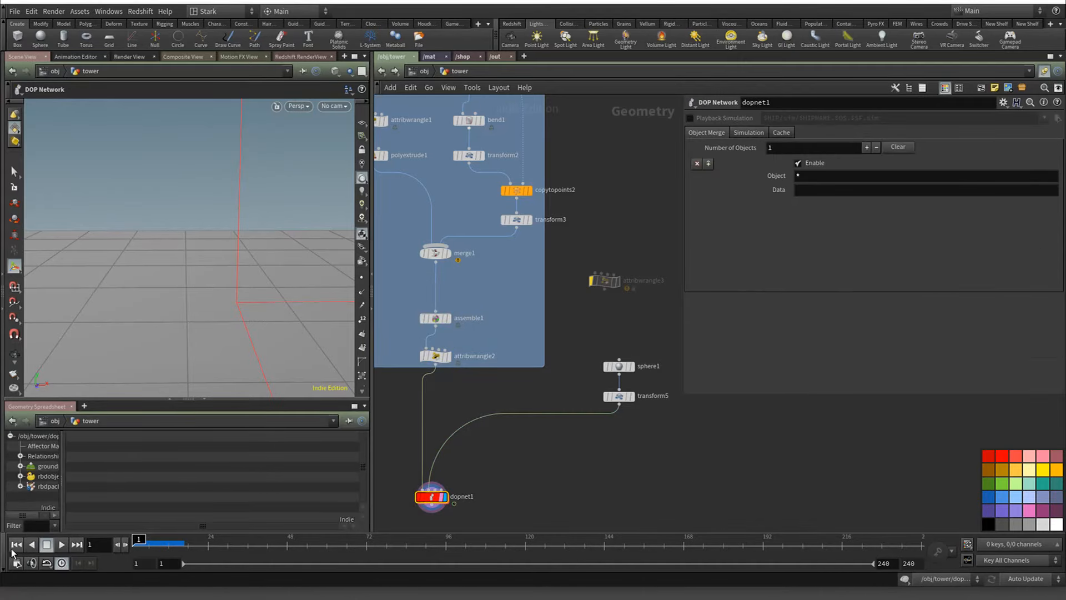
{"action": "double_click", "coordinate": [436, 497]}
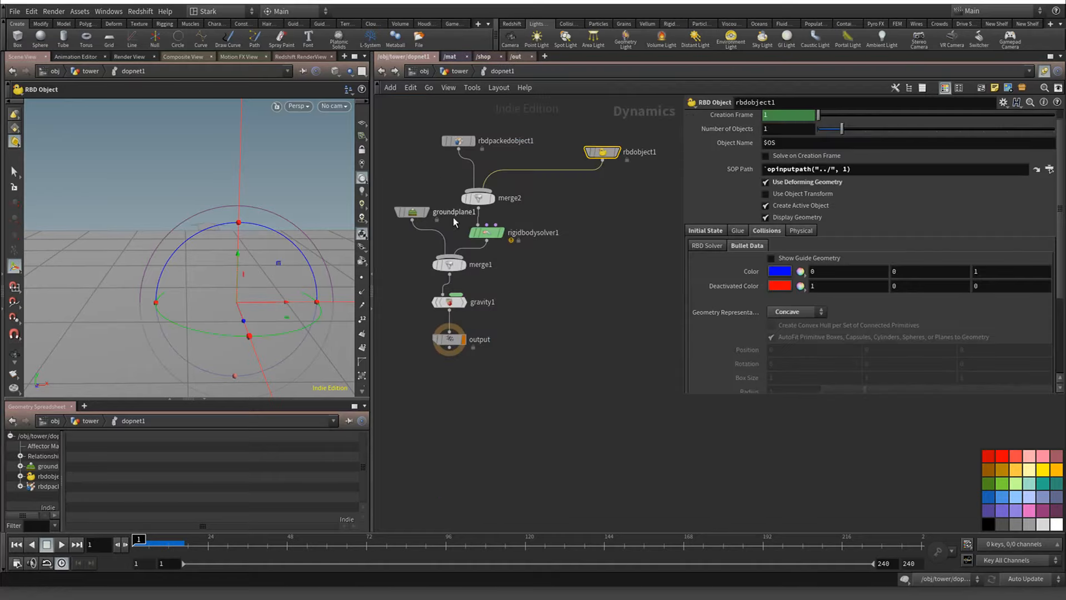
{"action": "left_click", "coordinate": [386, 70]}
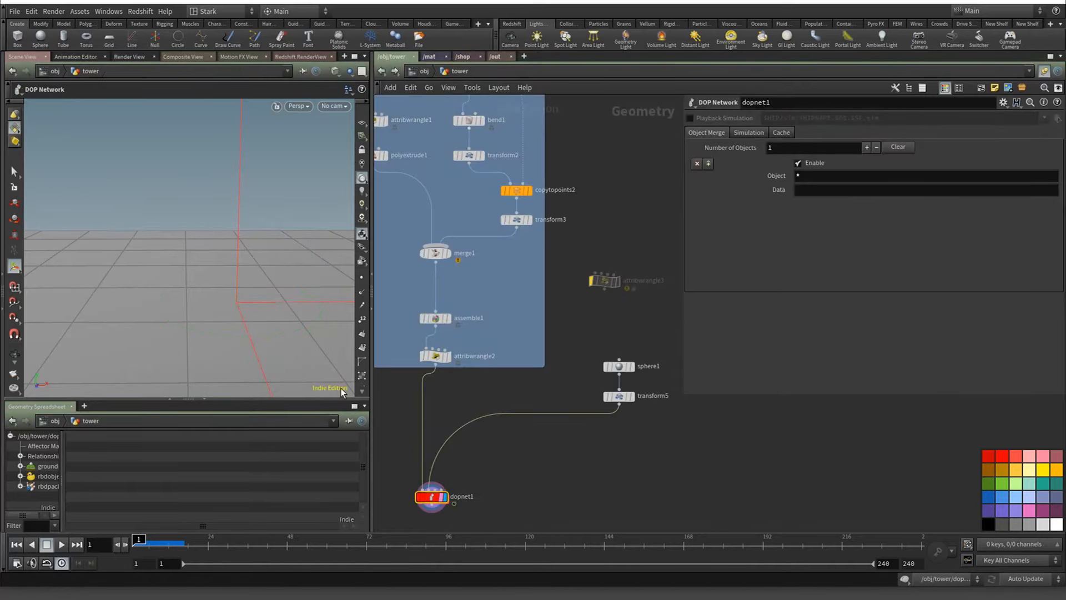
{"action": "left_click", "coordinate": [63, 545]}
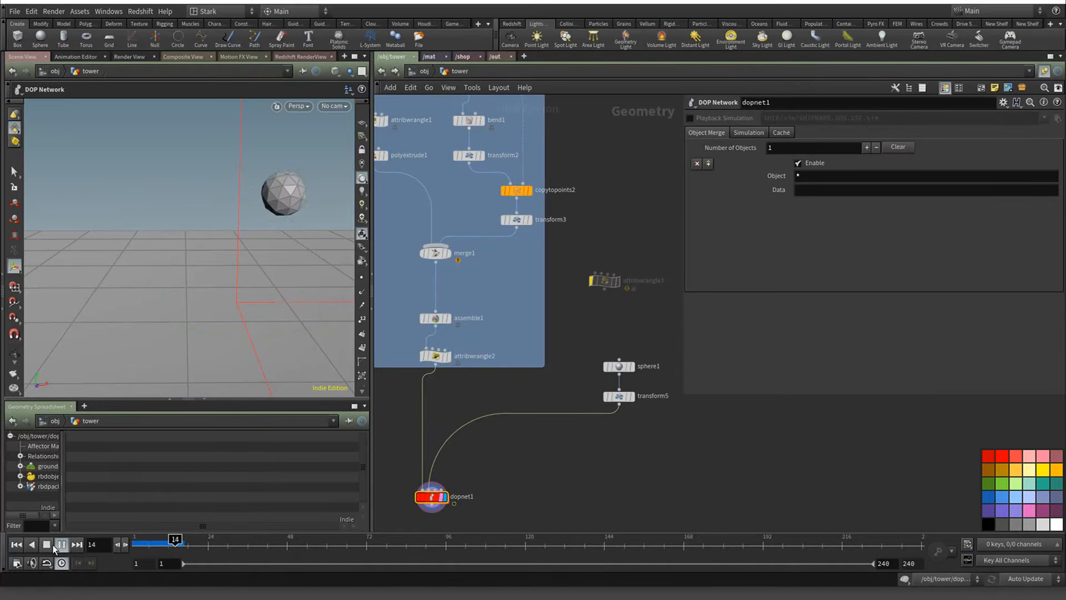
{"action": "left_click", "coordinate": [25, 543]}
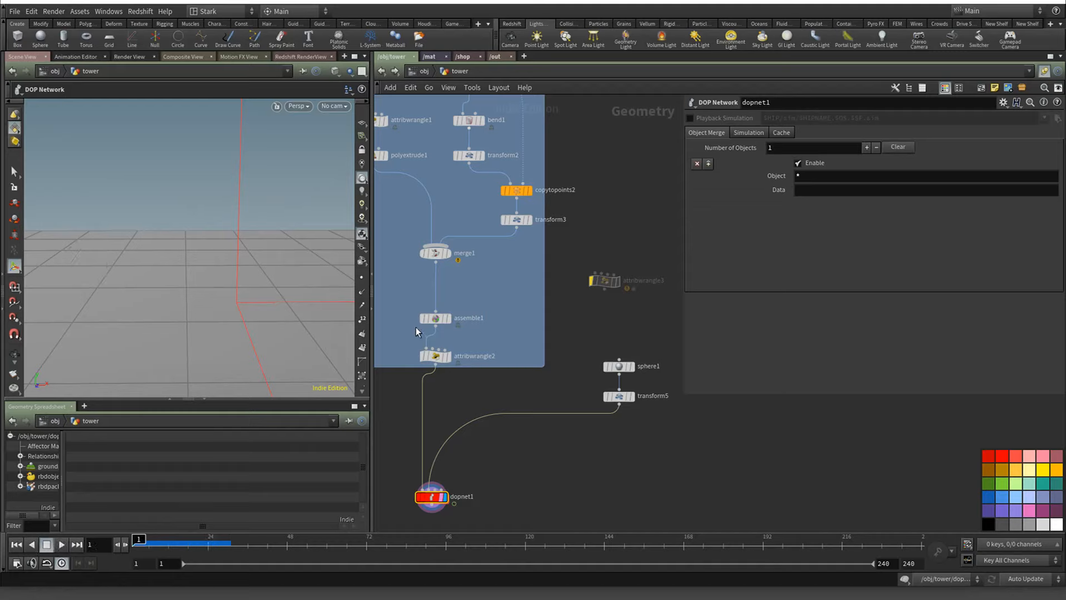
Select assemble1 and move it slightly upward within the chain between merge1 and attribwrangle2
{"action": "left_click", "coordinate": [436, 319]}
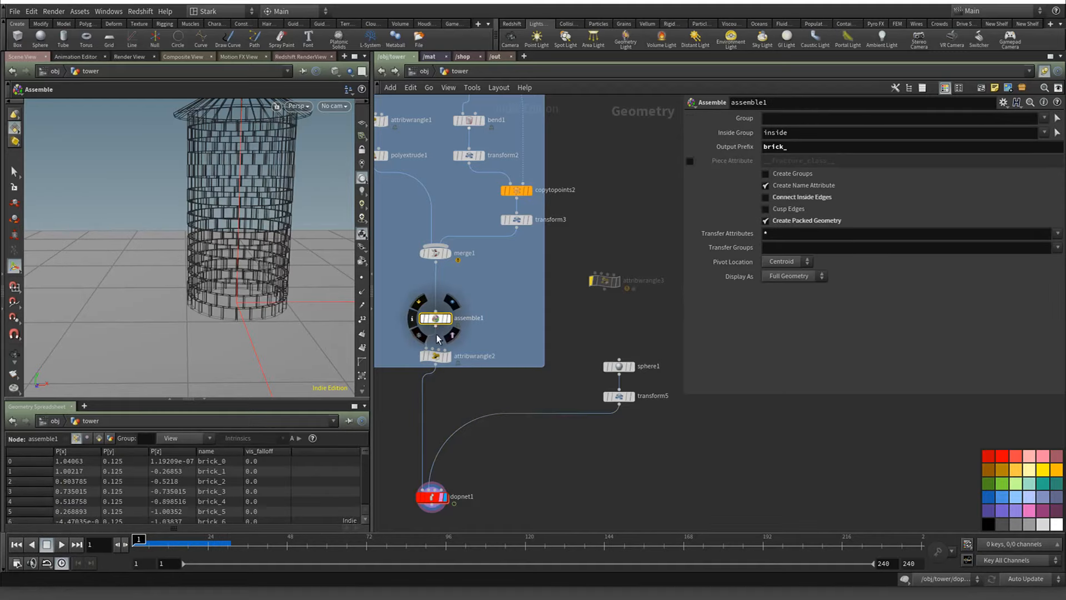
{"action": "mouse_move", "coordinate": [436, 319]}
{"action": "left_mouse_down"}
{"action": "mouse_move", "coordinate": [470, 300]}
{"action": "mouse_move", "coordinate": [422, 307]}
{"action": "left_mouse_up"}
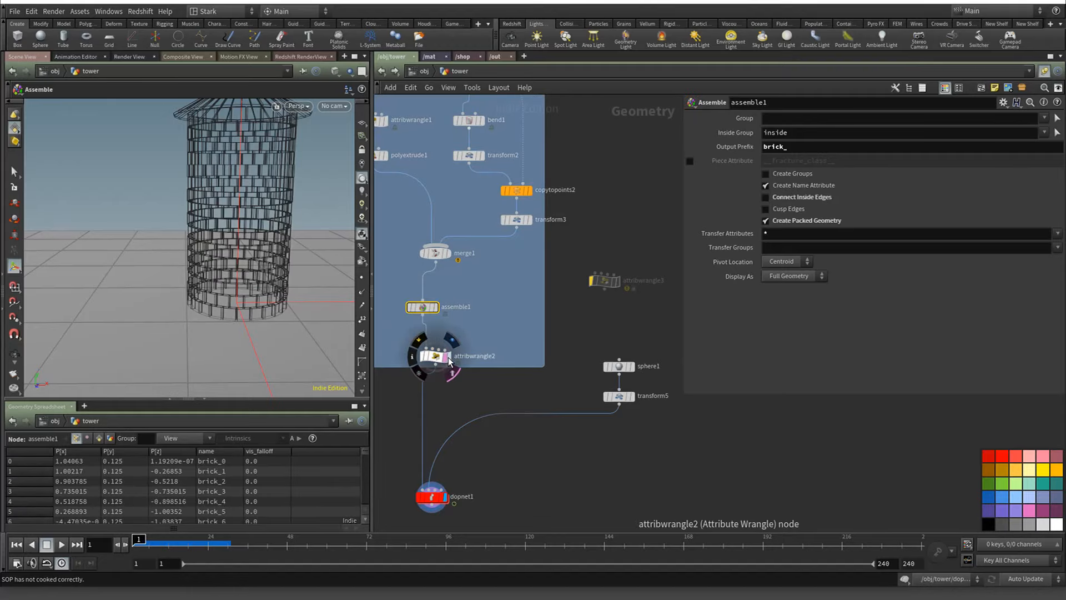
Display dopnet1 from the tower network and inspect the settings of rbdpackedobject1 inside it
{"action": "left_click", "coordinate": [435, 357]}
{"action": "left_click", "coordinate": [442, 498]}
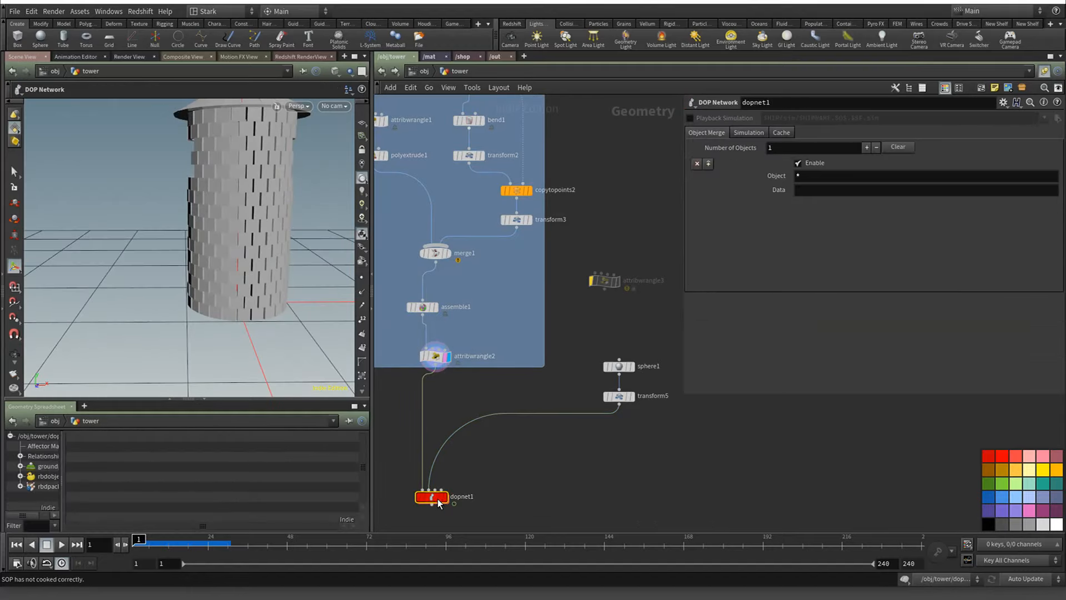
{"action": "left_click", "coordinate": [444, 497]}
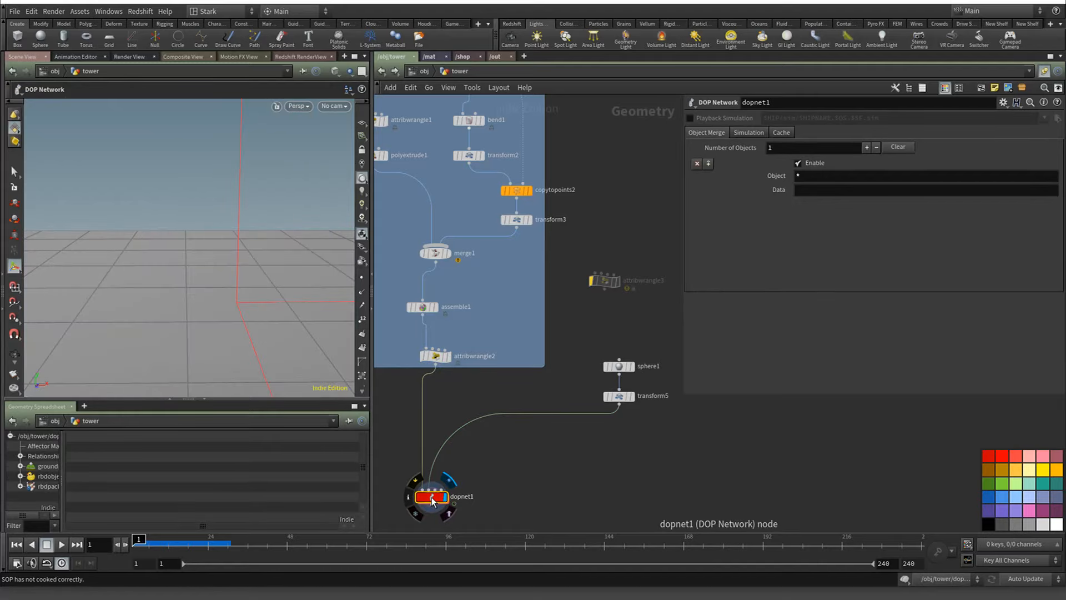
{"action": "double_click", "coordinate": [440, 498]}
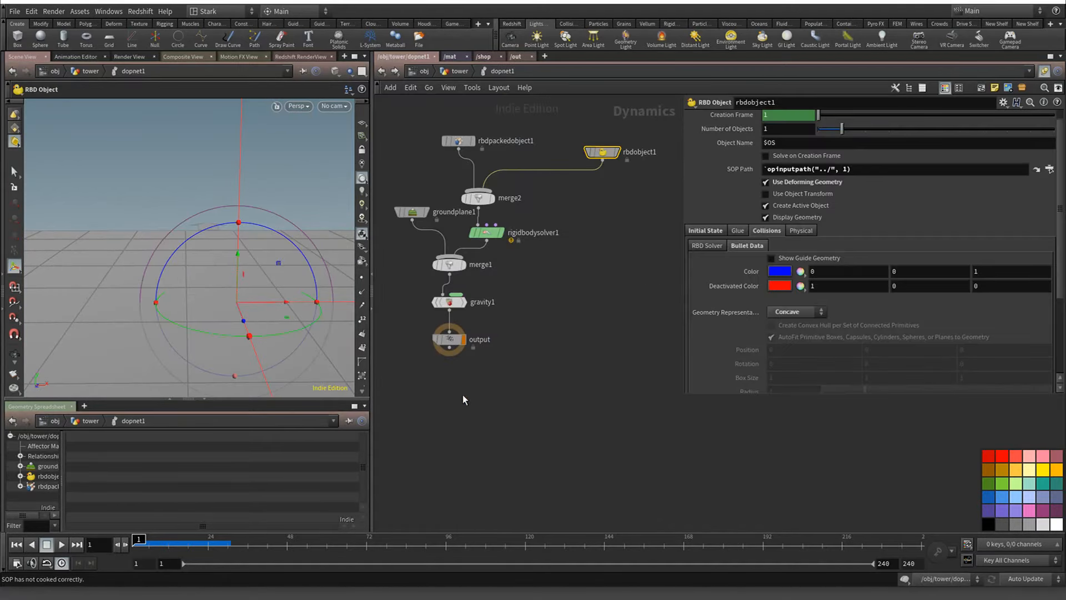
{"action": "left_click", "coordinate": [458, 141]}
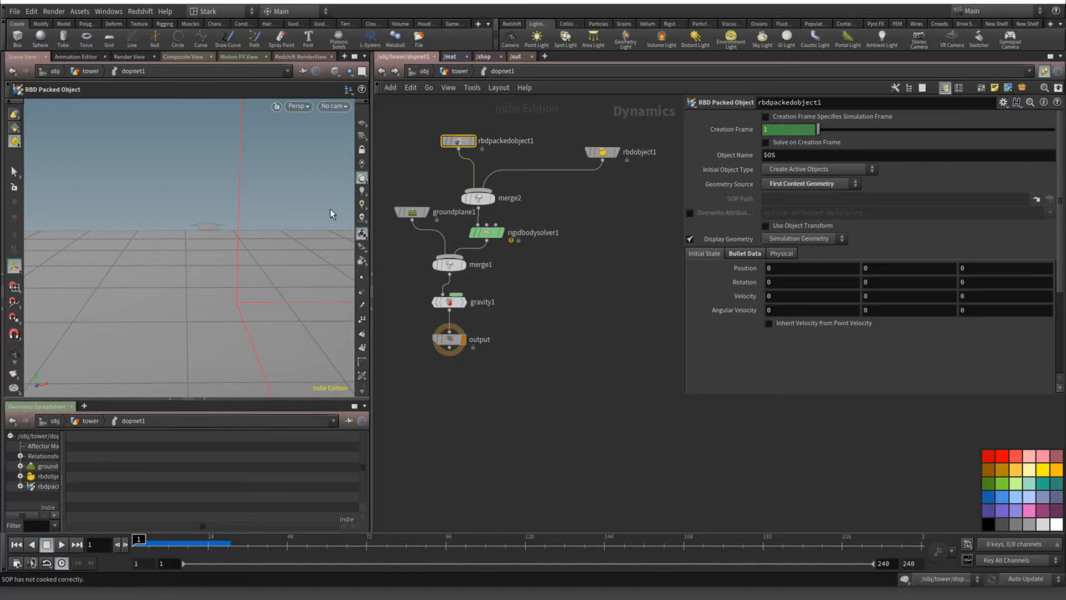
Return to the tower network and reset dopnet1's simulation
{"action": "left_click", "coordinate": [381, 71]}
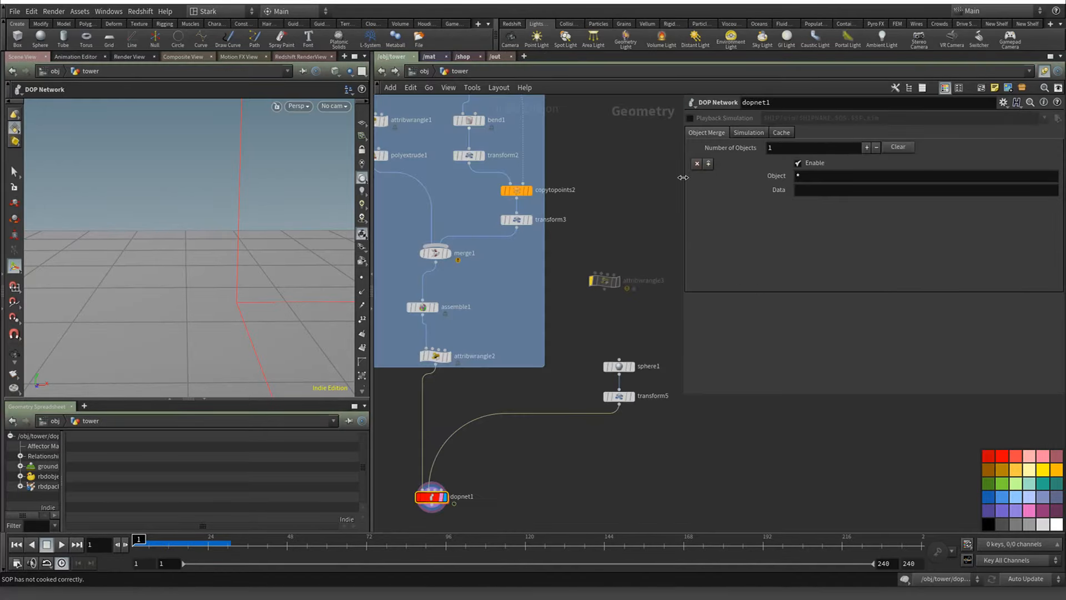
{"action": "left_click", "coordinate": [746, 132]}
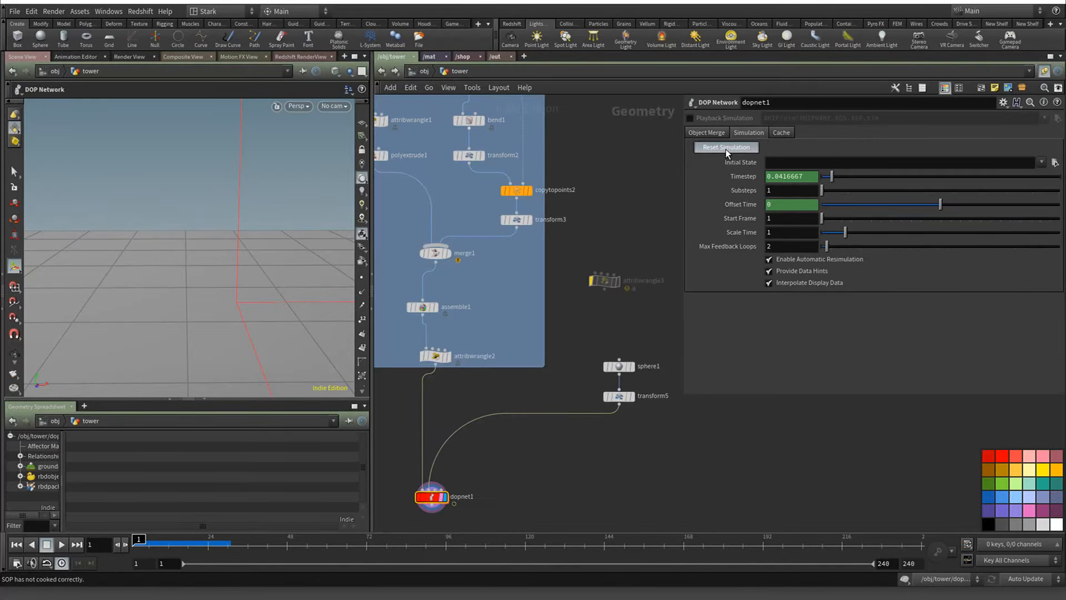
{"action": "left_click", "coordinate": [726, 148]}
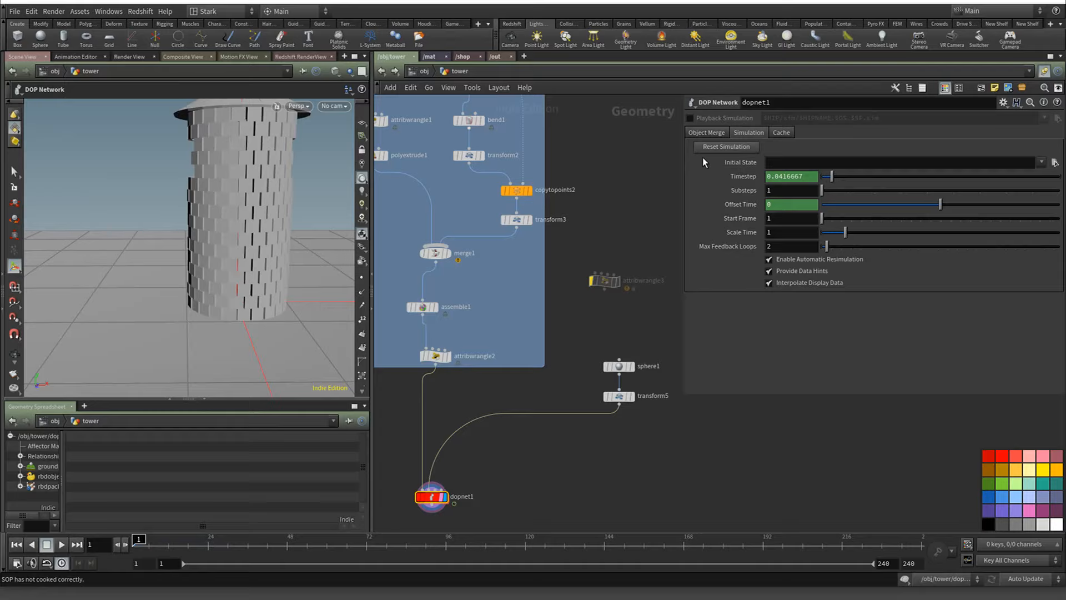
Play the simulation until the sphere reaches the tower and scrub back to frame 12
{"action": "left_click", "coordinate": [66, 546]}
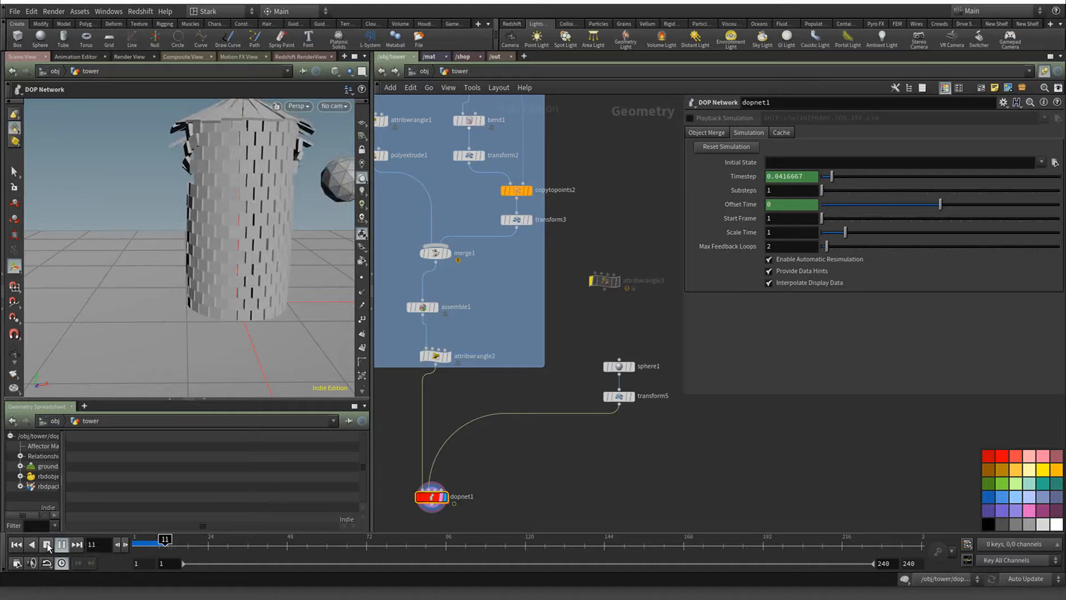
{"action": "left_click", "coordinate": [47, 545]}
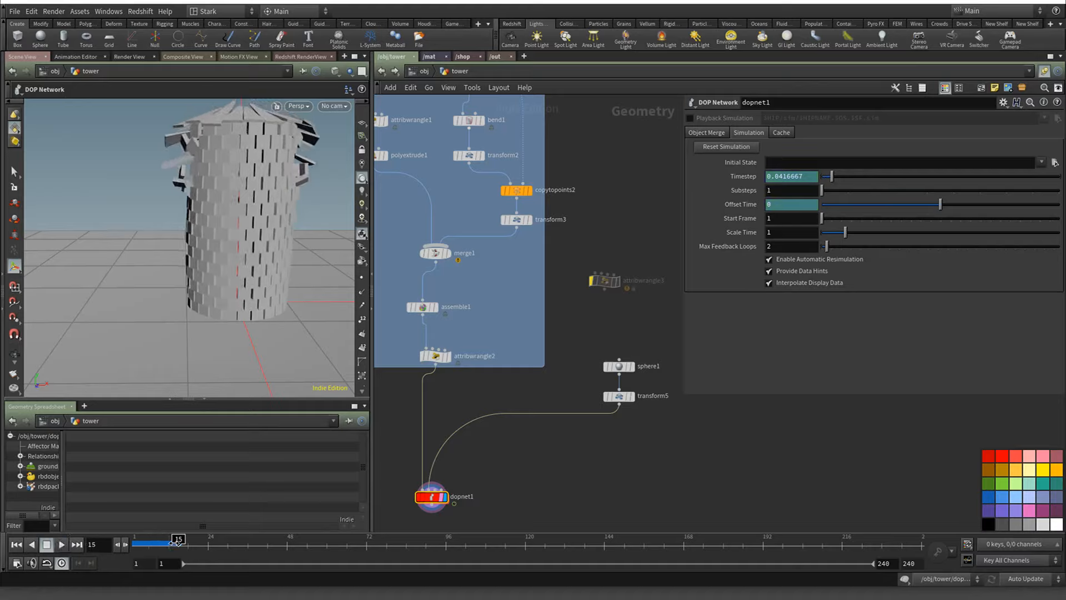
{"action": "left_click_drag", "start_coordinate": [171, 542], "coordinate": [165, 542]}
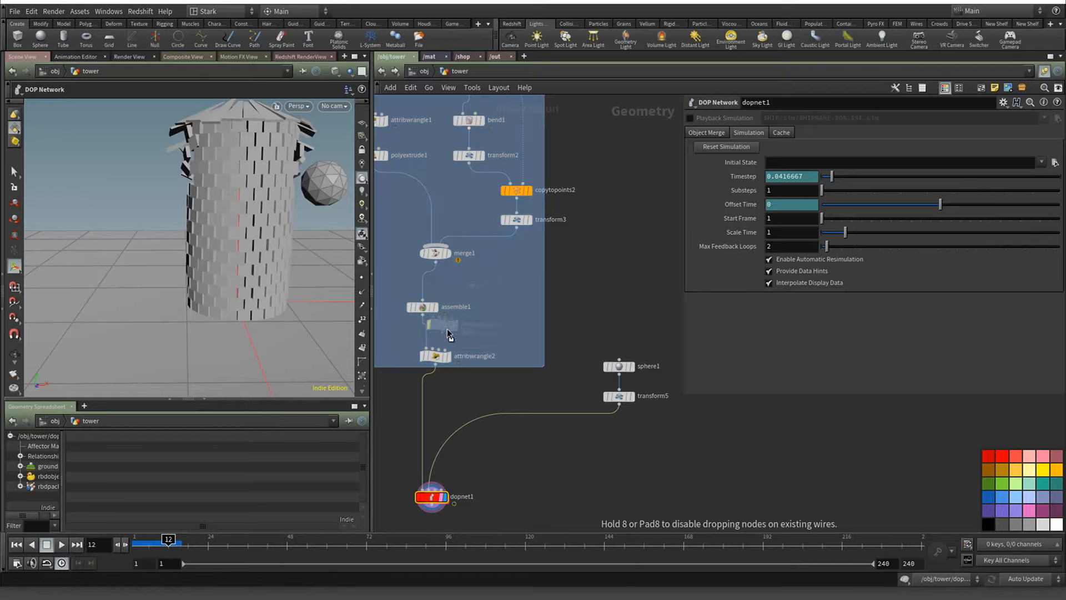
Insert attribwrangle3 between merge1 and assemble1 and remove its bypass, with the timeline back at frame 1
{"action": "left_click", "coordinate": [436, 293]}
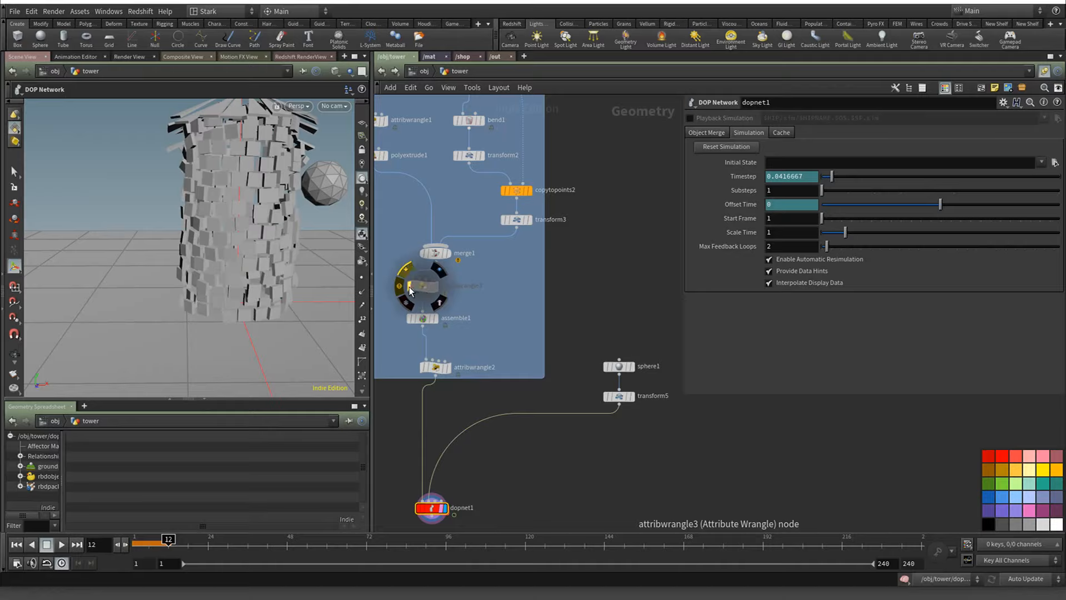
{"action": "left_click", "coordinate": [16, 545]}
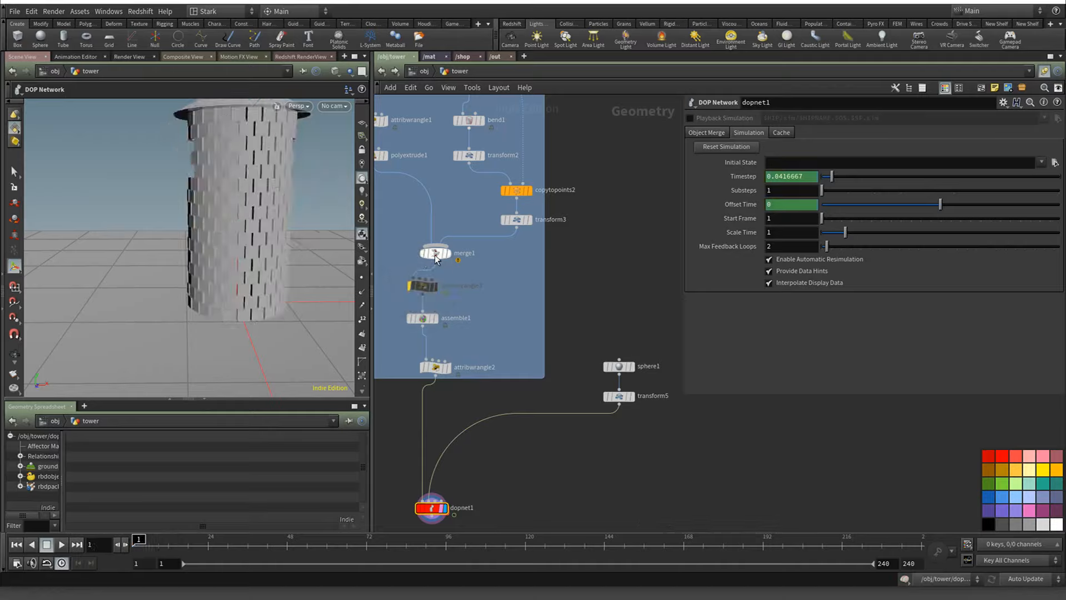
{"action": "left_click", "coordinate": [420, 286]}
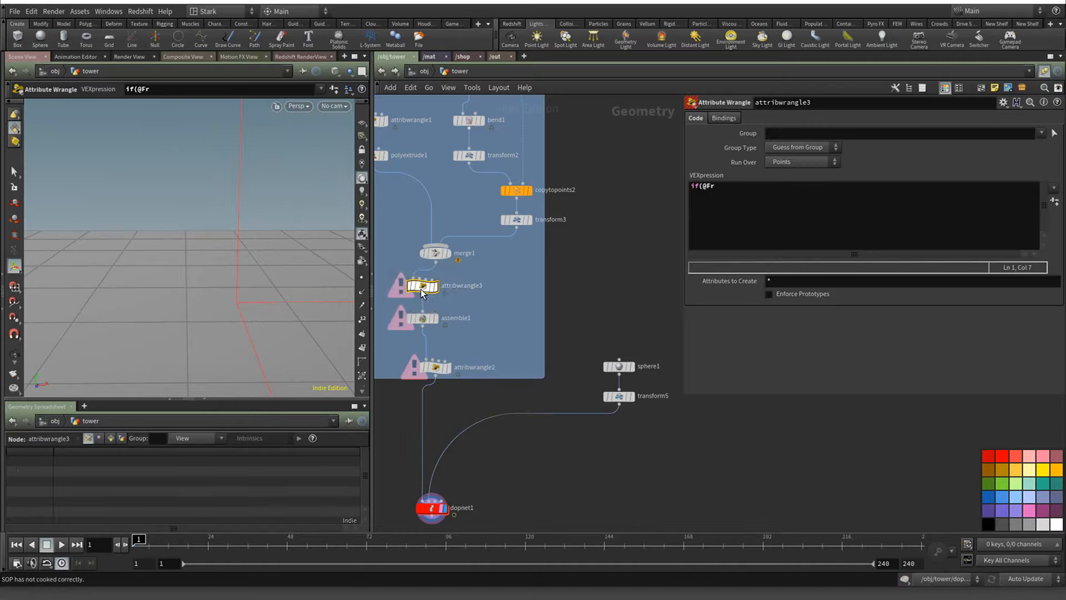
{"action": "left_click", "coordinate": [813, 212]}
{"action": "type", "text": "ame"}
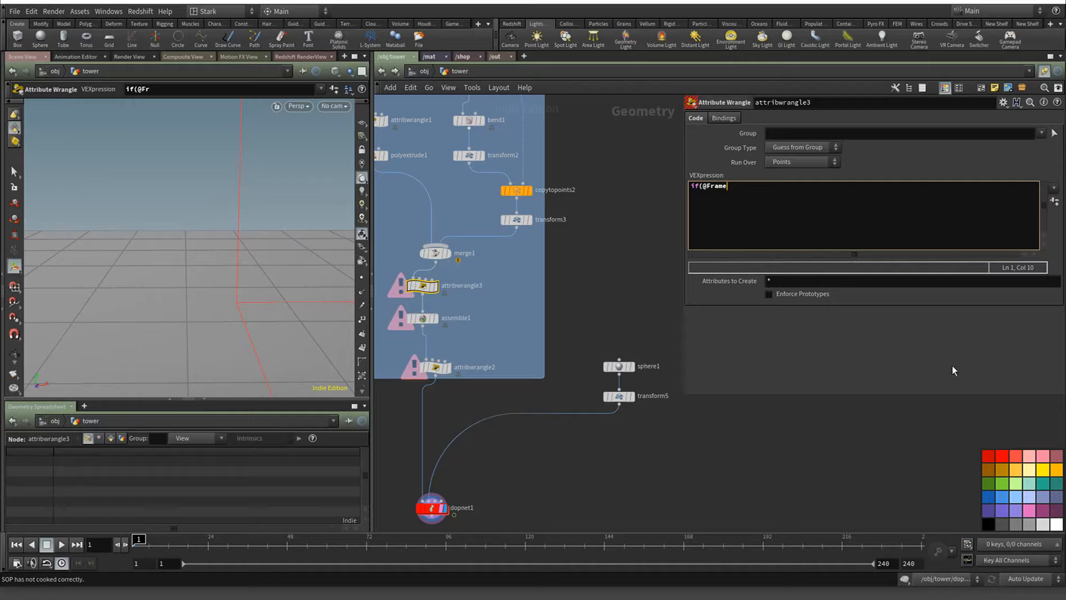
{"action": "type", "text": "> 12){"}
{"action": "key", "text": "Return"}
{"action": "type", "text": "i@"}
{"action": "type", "text": "active = 1;"}
{"action": "key", "text": "Return"}
{"action": "type", "text": "}else{"}
{"action": "key", "text": "Return"}
{"action": "type", "text": "i@actri"}
{"action": "key", "text": "BackSpace"}
{"action": "key", "text": "BackSpace"}
{"action": "type", "text": "ive = 0;"}
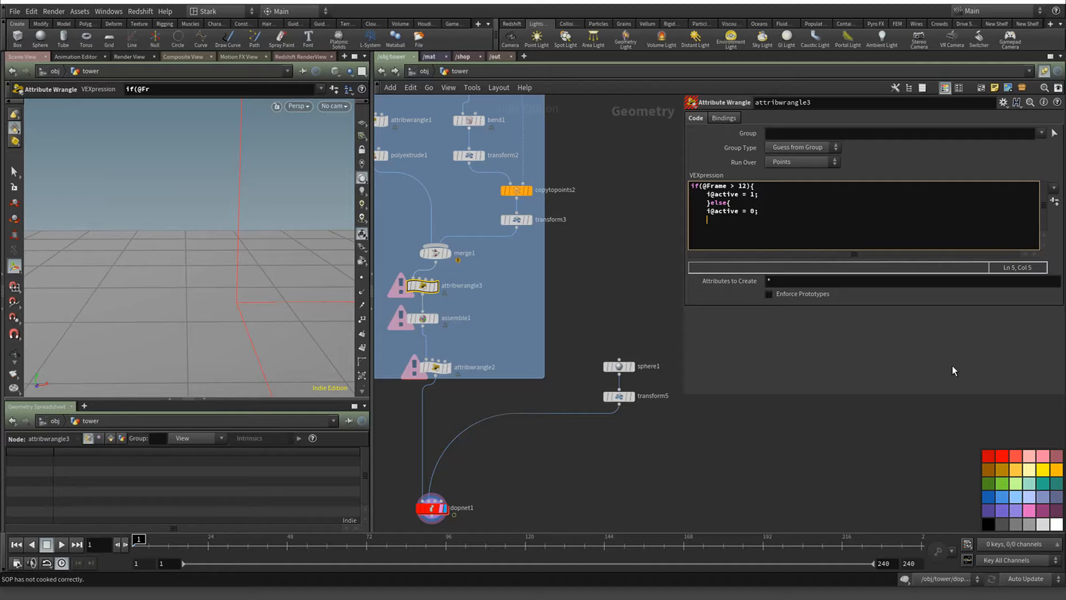
{"action": "type", "text": "}"}
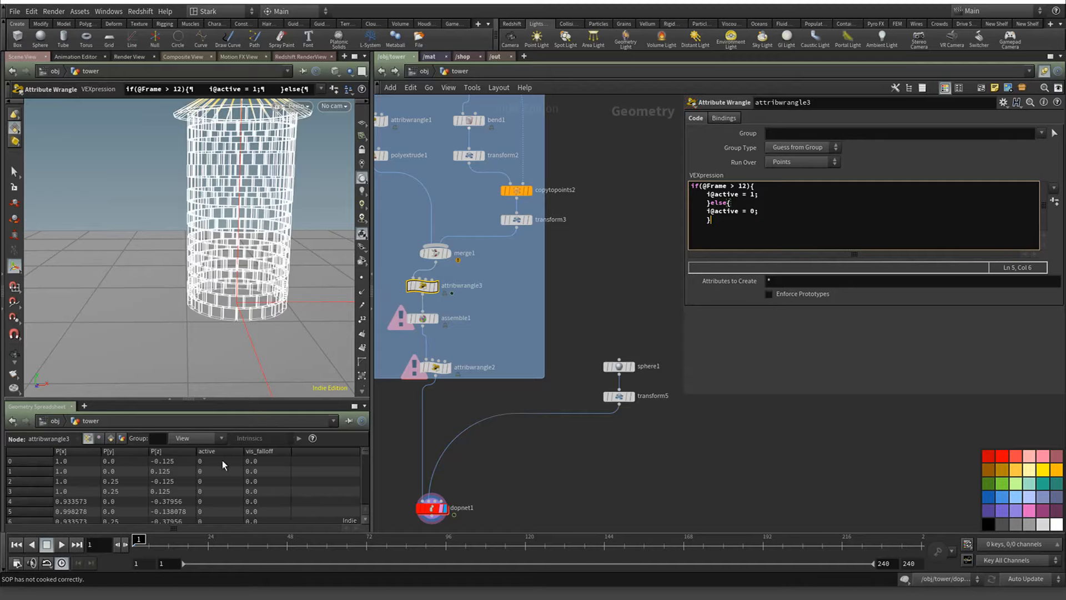
Display assemble1 and scrub to frame 13 to check the bricks' active attribute in the geometry spreadsheet
{"action": "left_click_drag", "start_coordinate": [143, 540], "coordinate": [166, 537]}
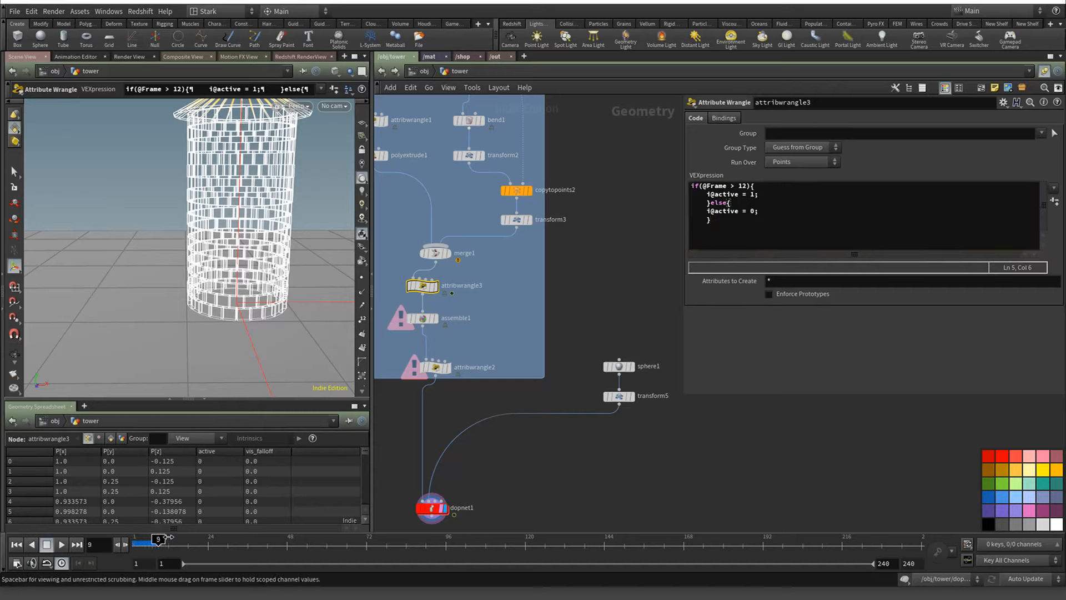
{"action": "left_click", "coordinate": [427, 321]}
{"action": "left_click", "coordinate": [423, 320]}
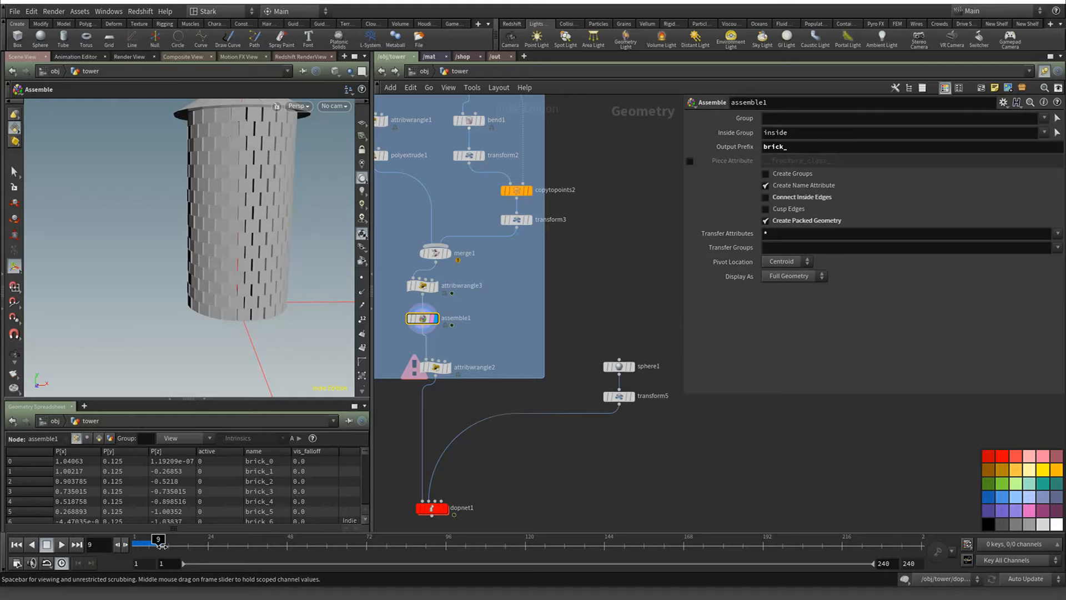
{"action": "left_click_drag", "start_coordinate": [158, 539], "coordinate": [180, 544]}
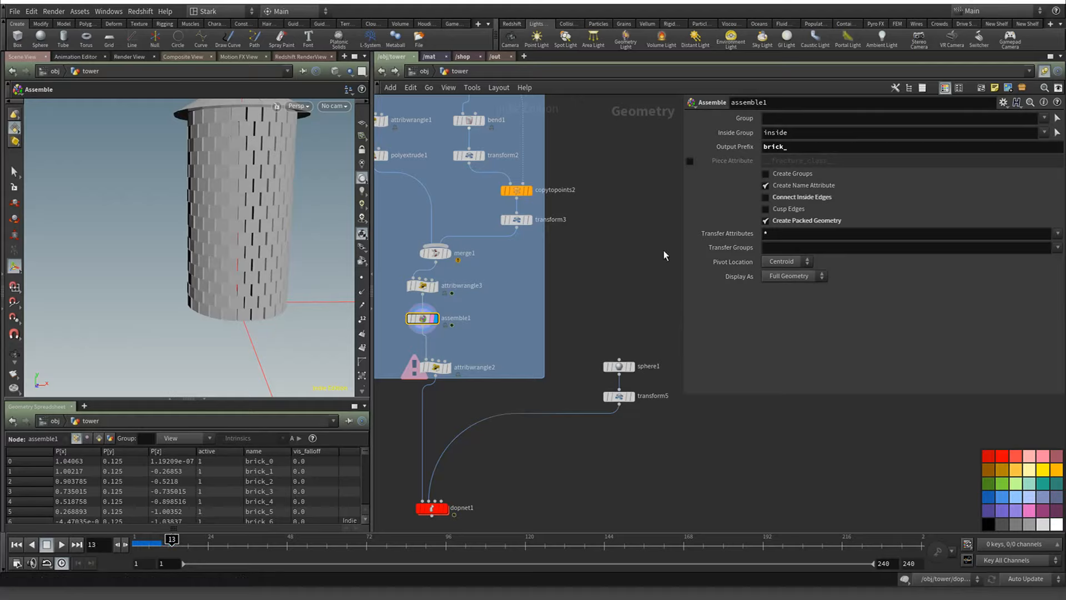
{"action": "left_click", "coordinate": [422, 285]}
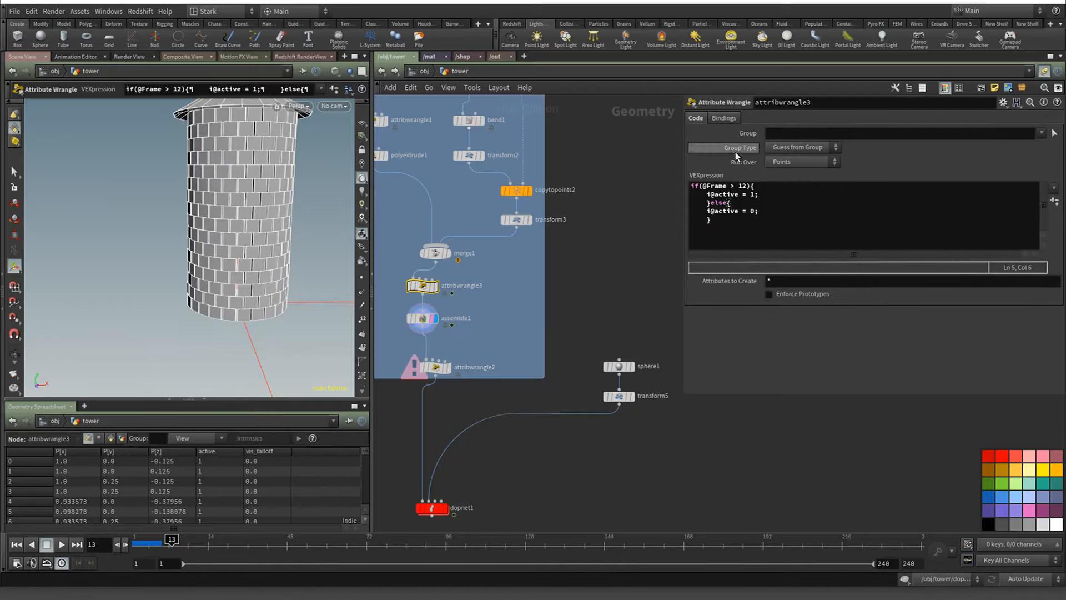
{"action": "left_click", "coordinate": [736, 186]}
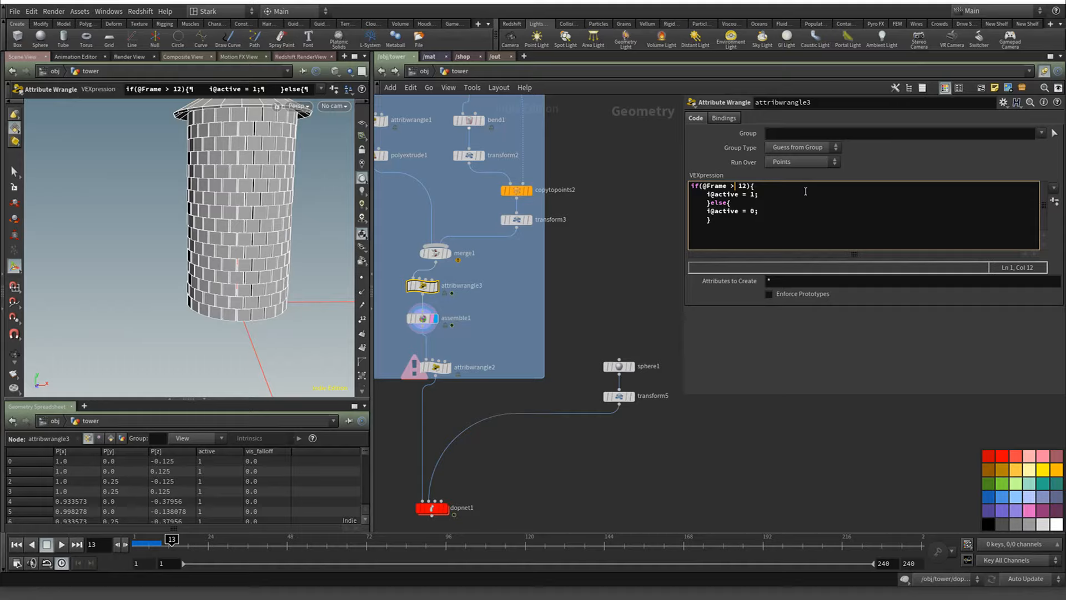
{"action": "type", "text": "-"}
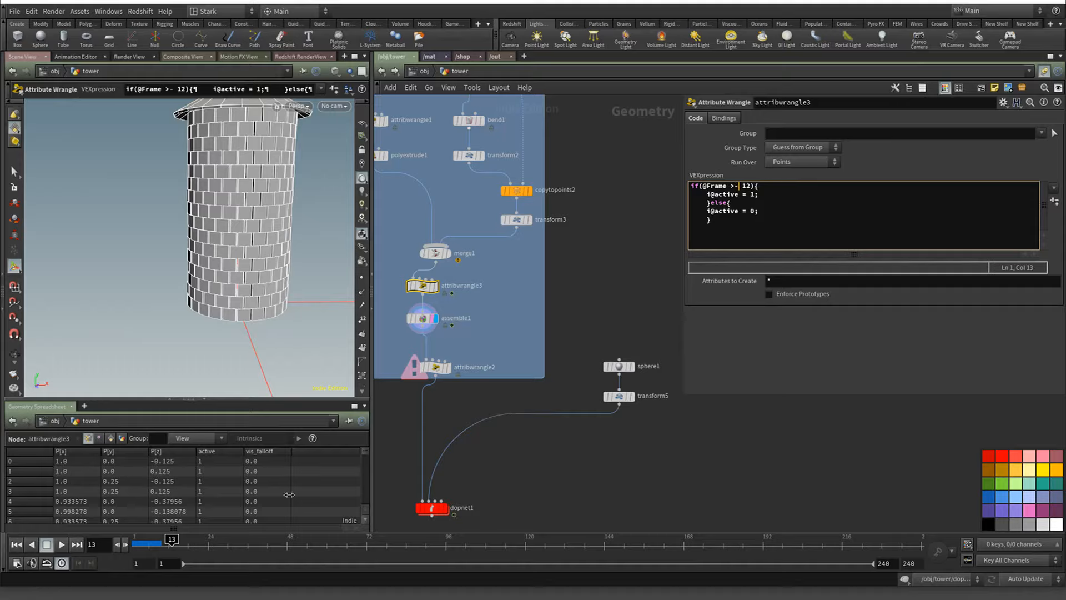
{"action": "left_click", "coordinate": [118, 543]}
{"action": "left_click", "coordinate": [118, 542]}
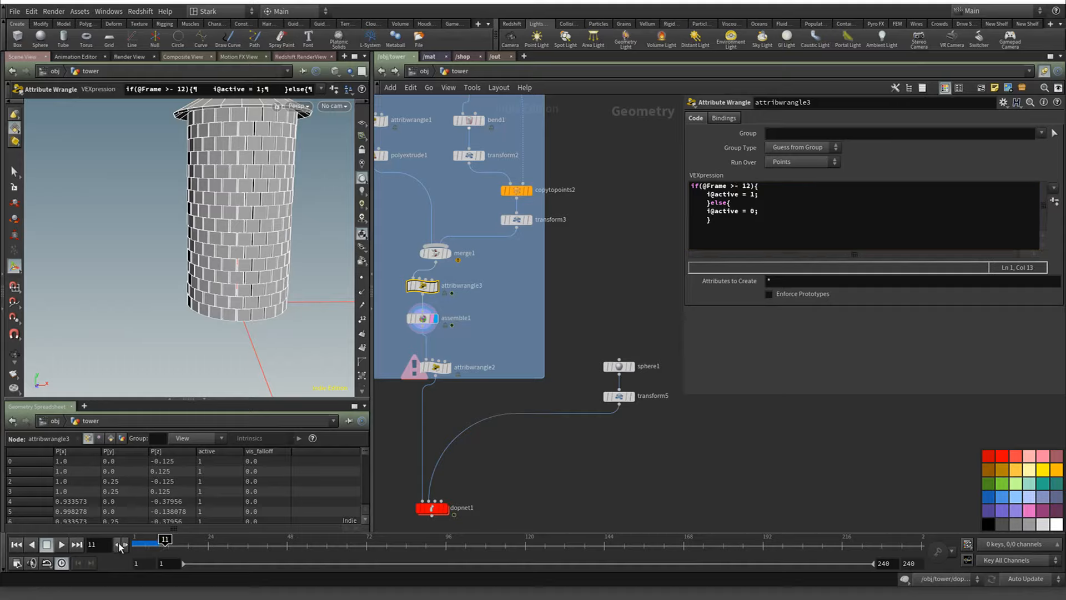
{"action": "left_click", "coordinate": [115, 546]}
{"action": "left_click", "coordinate": [115, 546]}
{"action": "left_click_drag", "start_coordinate": [149, 539], "coordinate": [239, 539]}
{"action": "left_click_drag", "start_coordinate": [737, 185], "coordinate": [734, 185]}
{"action": "type", "text": "="}
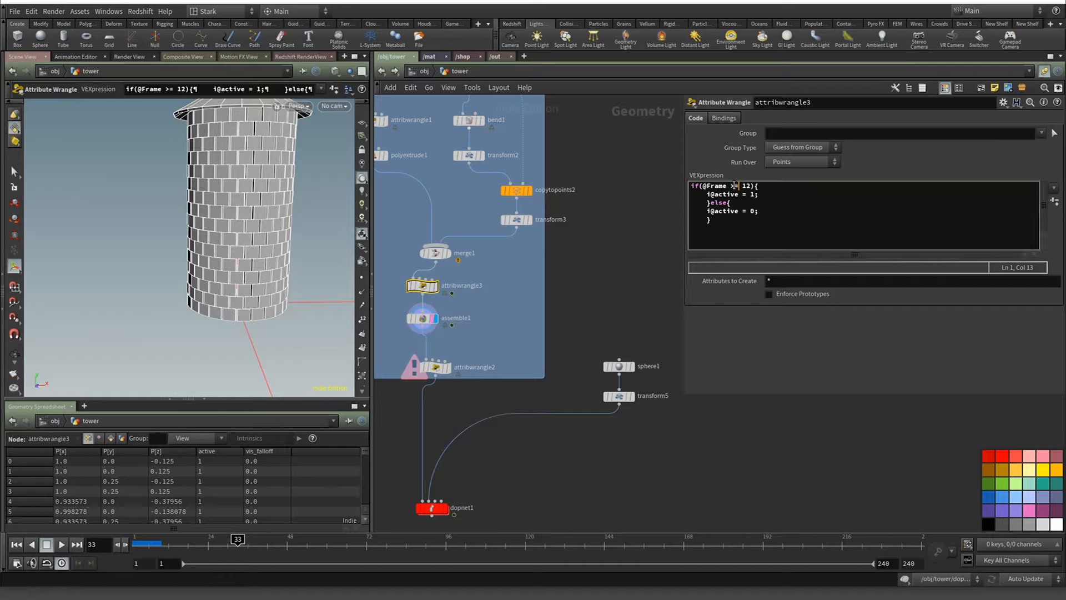
{"action": "left_click_drag", "start_coordinate": [235, 543], "coordinate": [159, 547]}
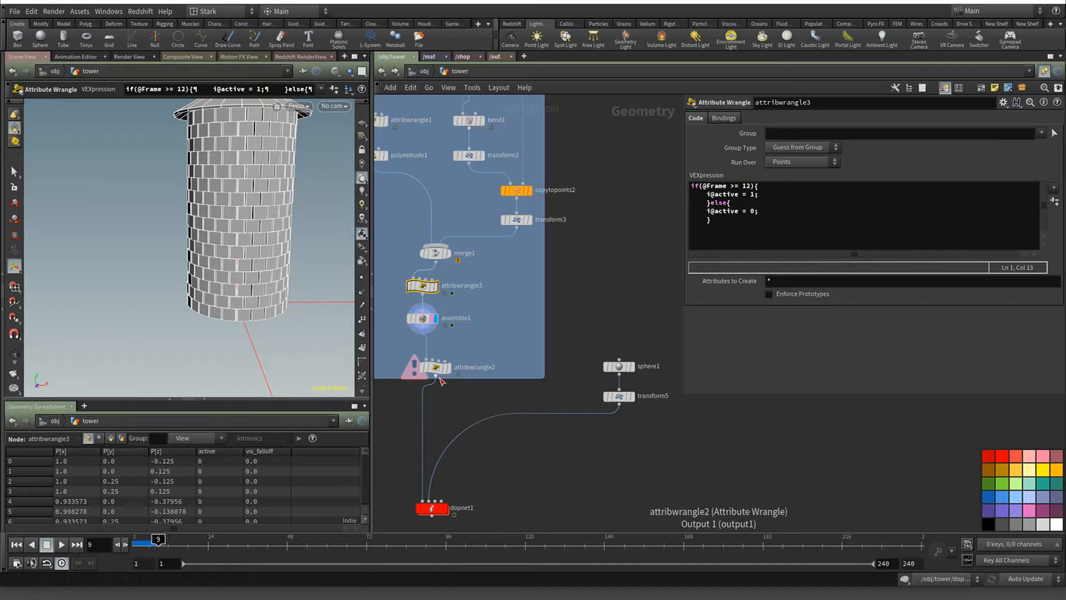
Align attribwrangle2 directly beneath assemble1 and display dopnet1 at frame 1
{"action": "mouse_move", "coordinate": [437, 371]}
{"action": "left_click_drag", "start_coordinate": [437, 371], "coordinate": [424, 357]}
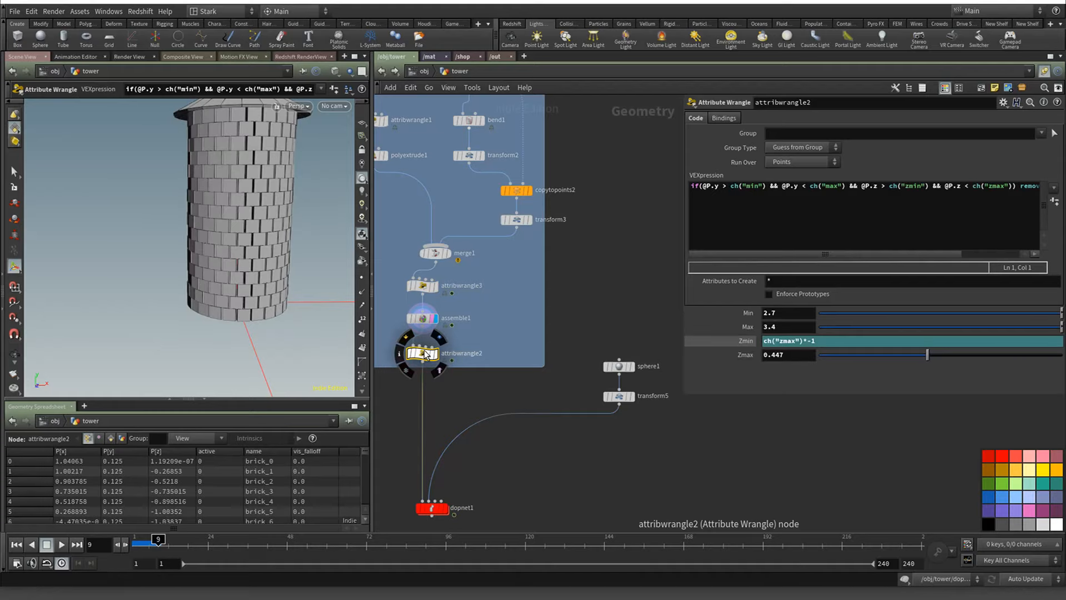
{"action": "left_click", "coordinate": [16, 544]}
{"action": "left_click", "coordinate": [442, 508]}
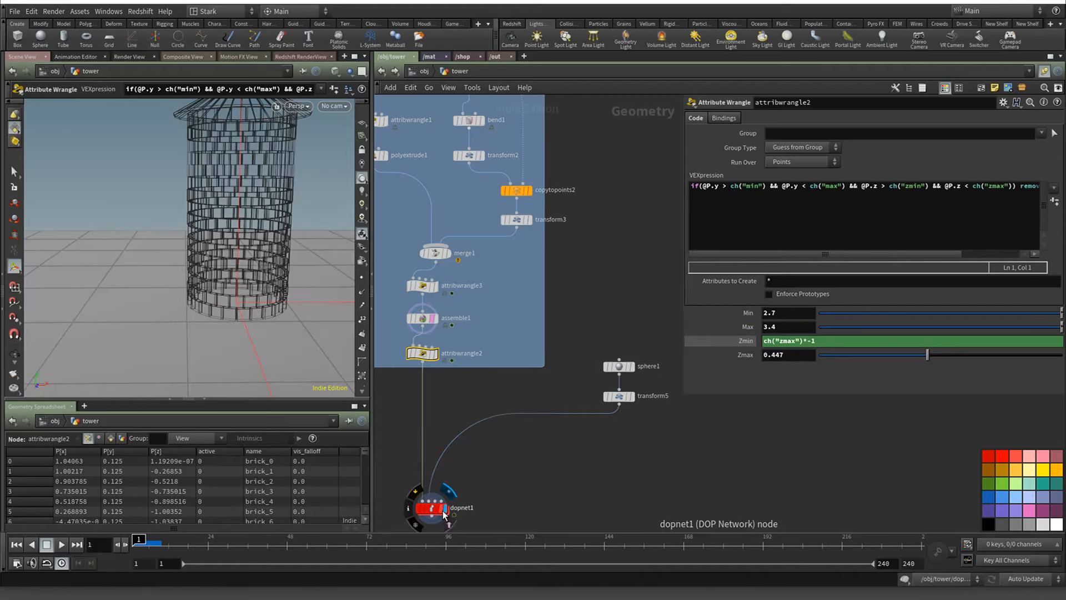
Look inside dopnet1, go back to the tower network and reset the simulation
{"action": "double_click", "coordinate": [434, 510]}
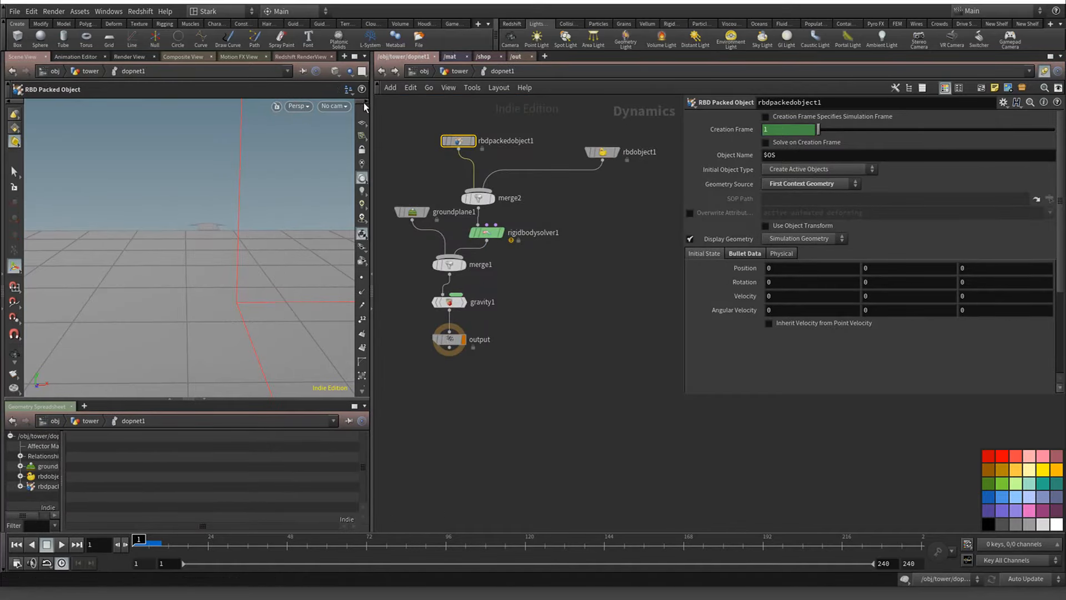
{"action": "left_click", "coordinate": [381, 71]}
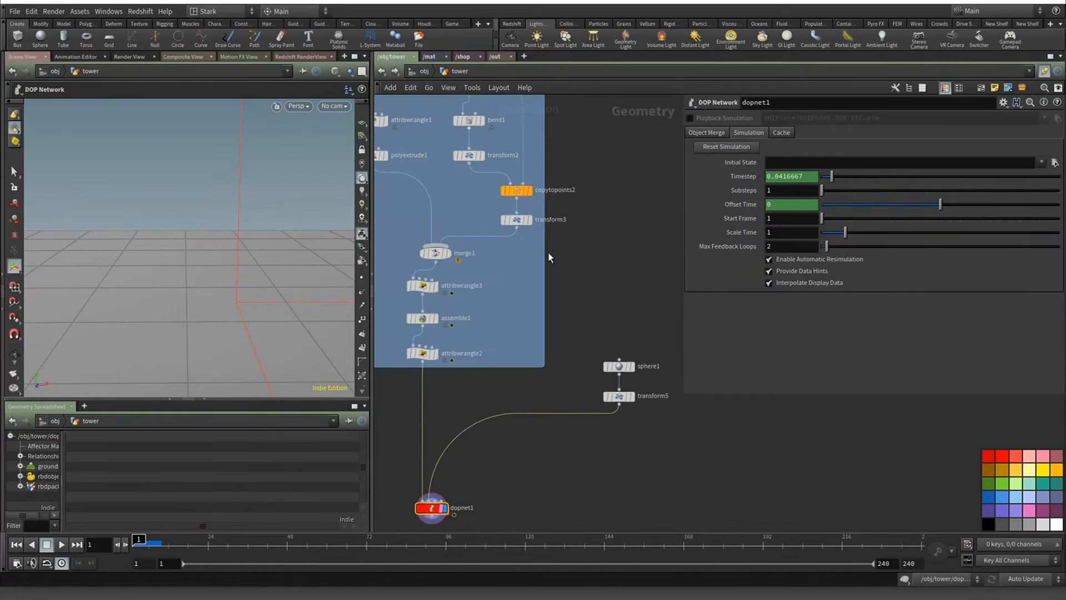
{"action": "left_click", "coordinate": [720, 147]}
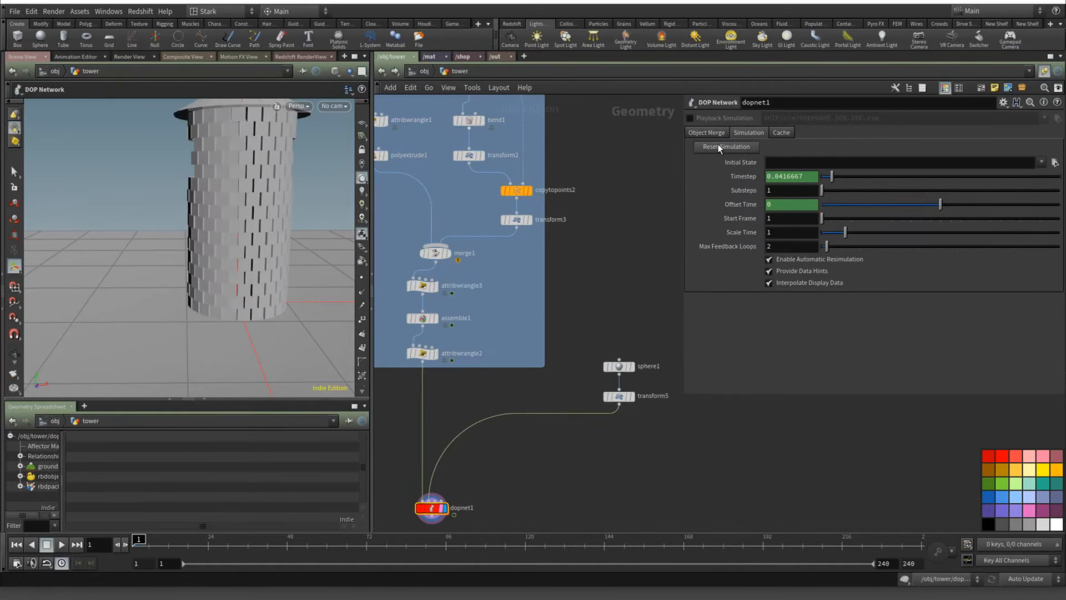
Play the simulation from inside dopnet1 up to frame 64 and return to the tower network
{"action": "double_click", "coordinate": [432, 509]}
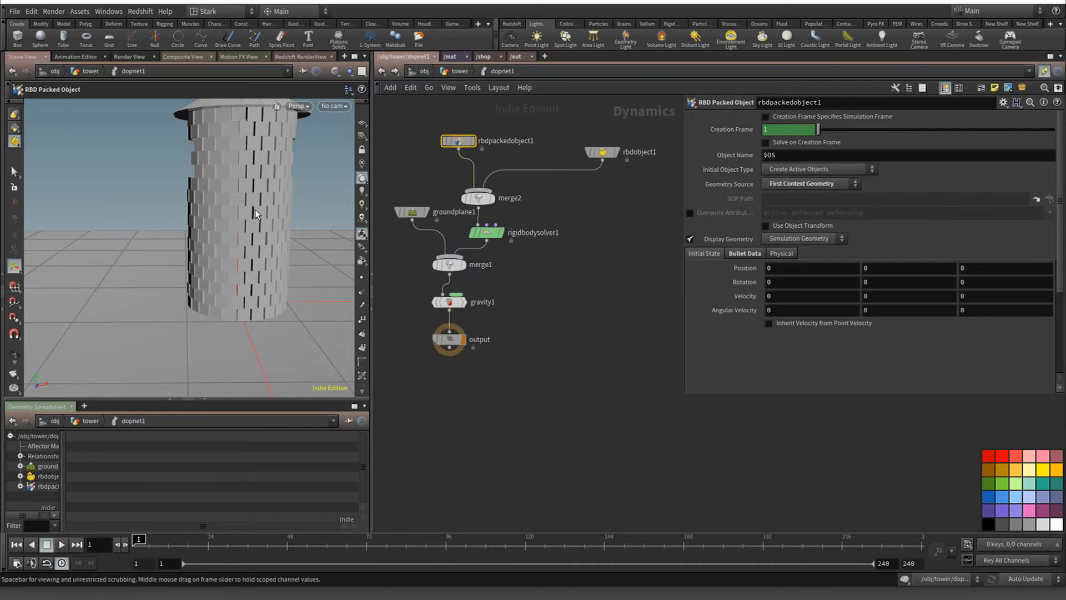
{"action": "scroll", "coordinate": [247, 211], "scroll_direction": "down", "scroll_amount": 8}
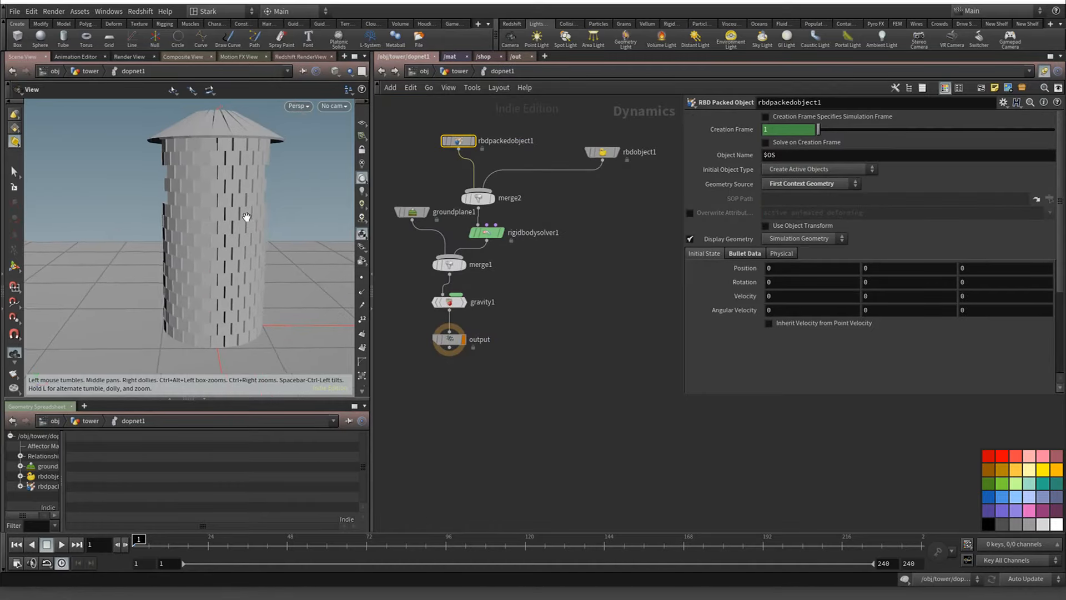
{"action": "left_click", "coordinate": [63, 545]}
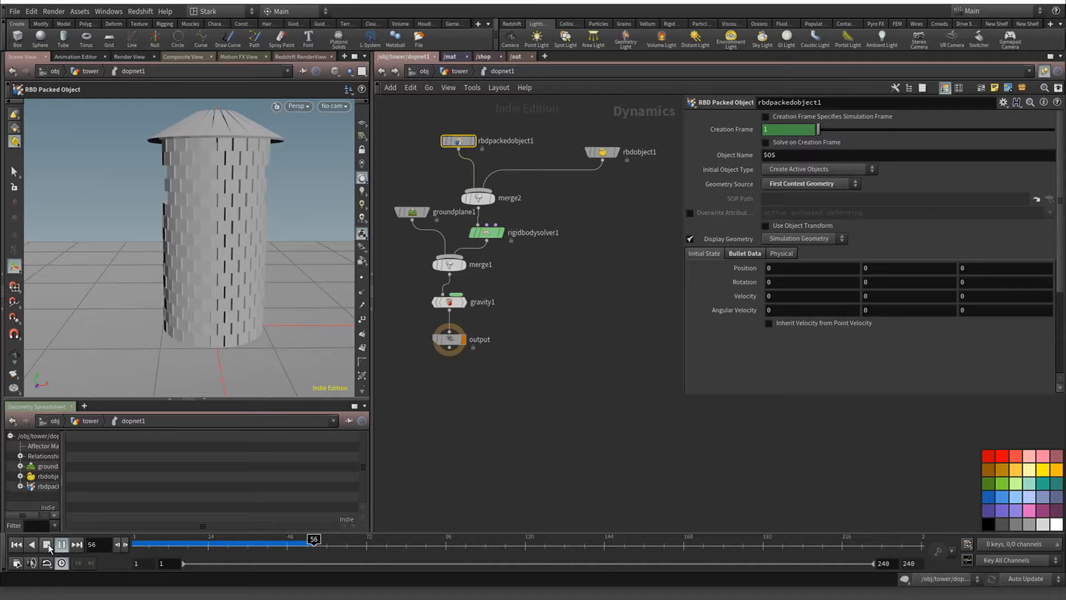
{"action": "left_click", "coordinate": [48, 543]}
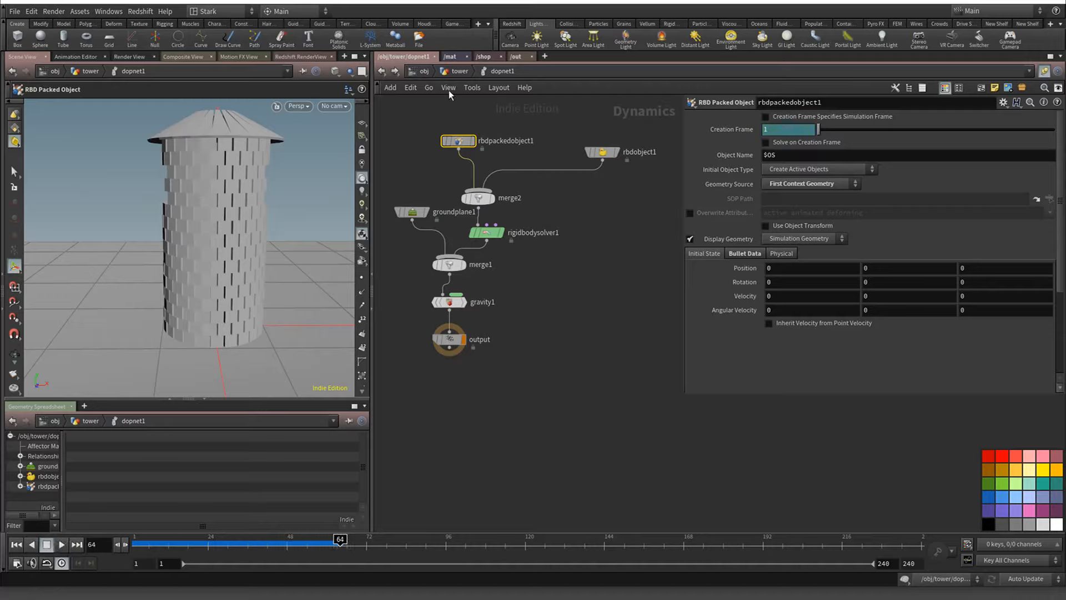
{"action": "left_click", "coordinate": [383, 70]}
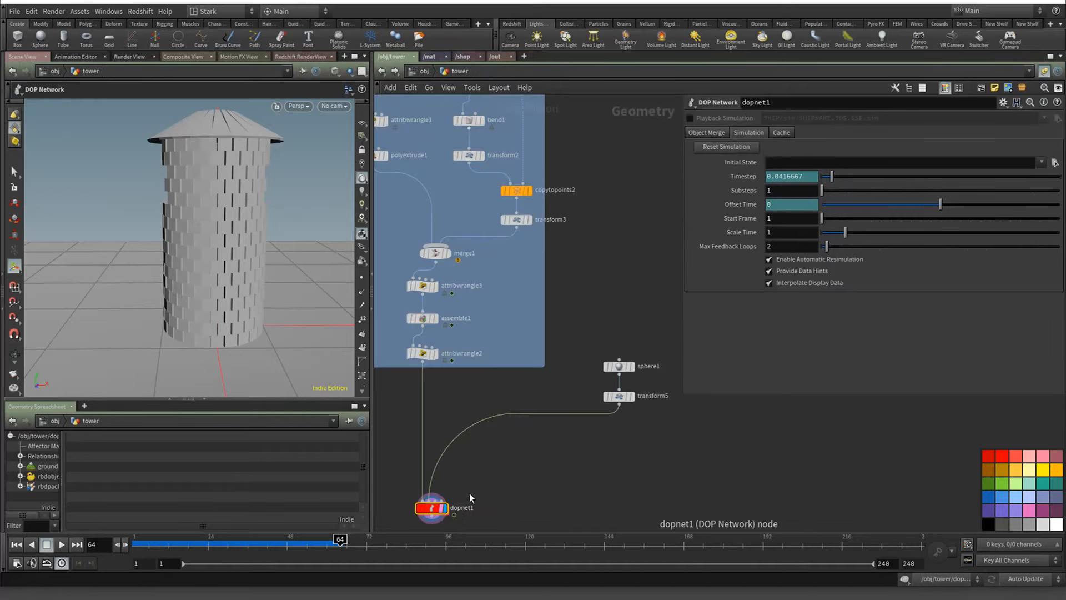
Enter dopnet1 and scrub the simulation to frame 14 to check when the sphere reaches the tower
{"action": "middle_click_drag", "start_coordinate": [472, 442], "coordinate": [475, 335]}
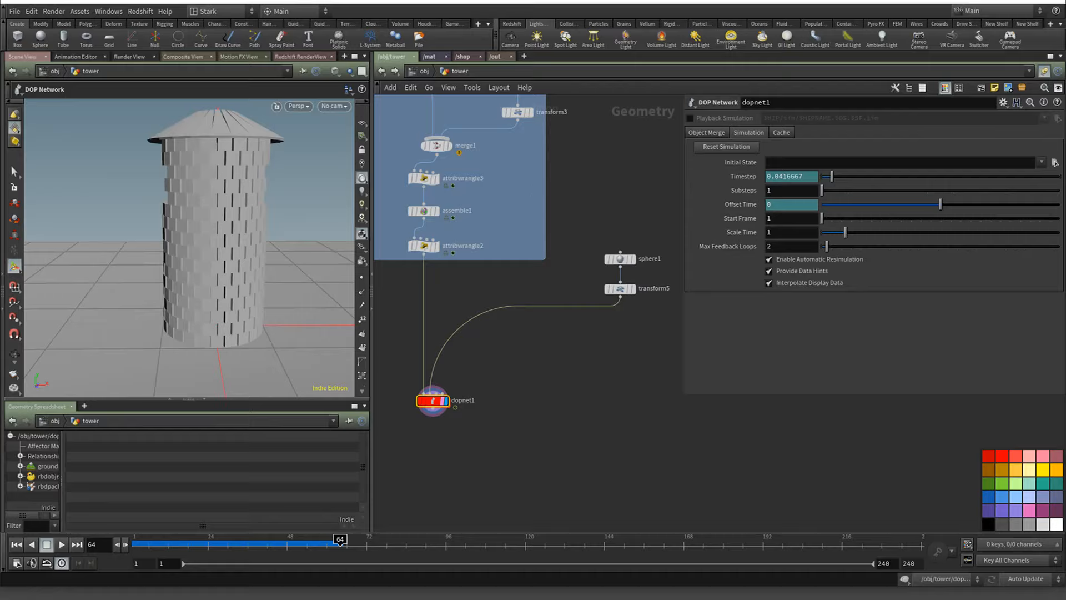
{"action": "mouse_move", "coordinate": [435, 408]}
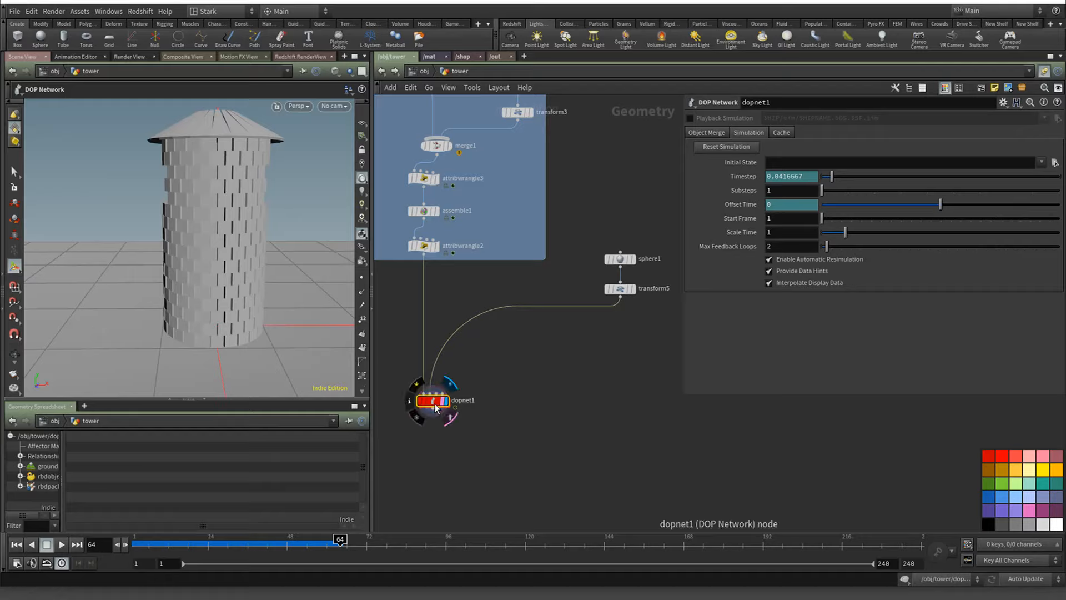
{"action": "double_click", "coordinate": [434, 401]}
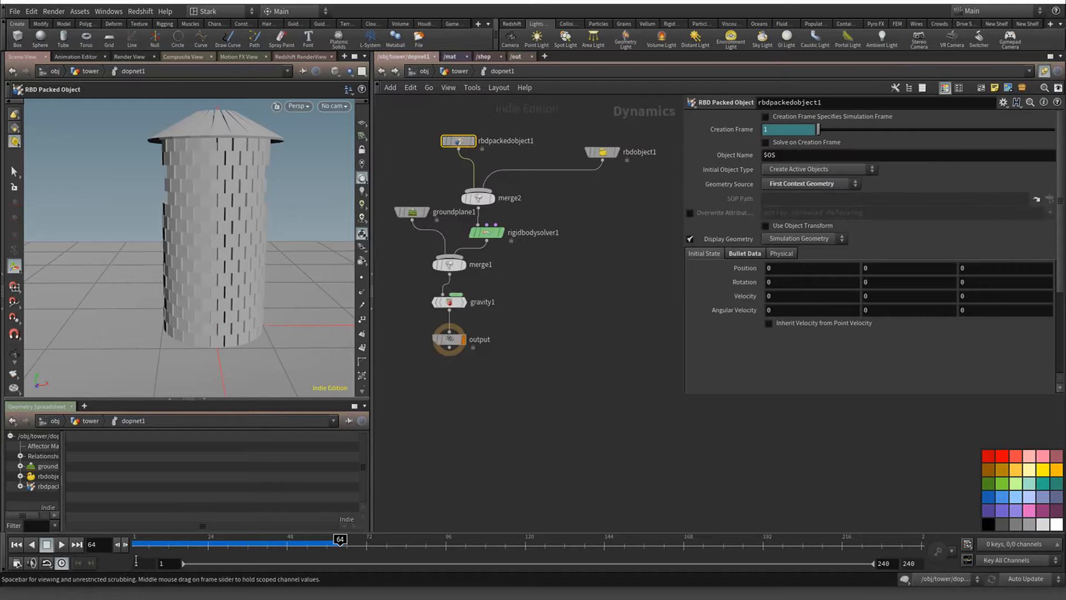
{"action": "left_click", "coordinate": [141, 544]}
{"action": "mouse_move", "coordinate": [141, 543]}
{"action": "left_mouse_down"}
{"action": "mouse_move", "coordinate": [217, 538]}
{"action": "mouse_move", "coordinate": [136, 538]}
{"action": "mouse_move", "coordinate": [177, 538]}
{"action": "mouse_move", "coordinate": [159, 538]}
{"action": "left_mouse_up"}
{"action": "left_click_drag", "start_coordinate": [159, 500], "coordinate": [169, 498]}
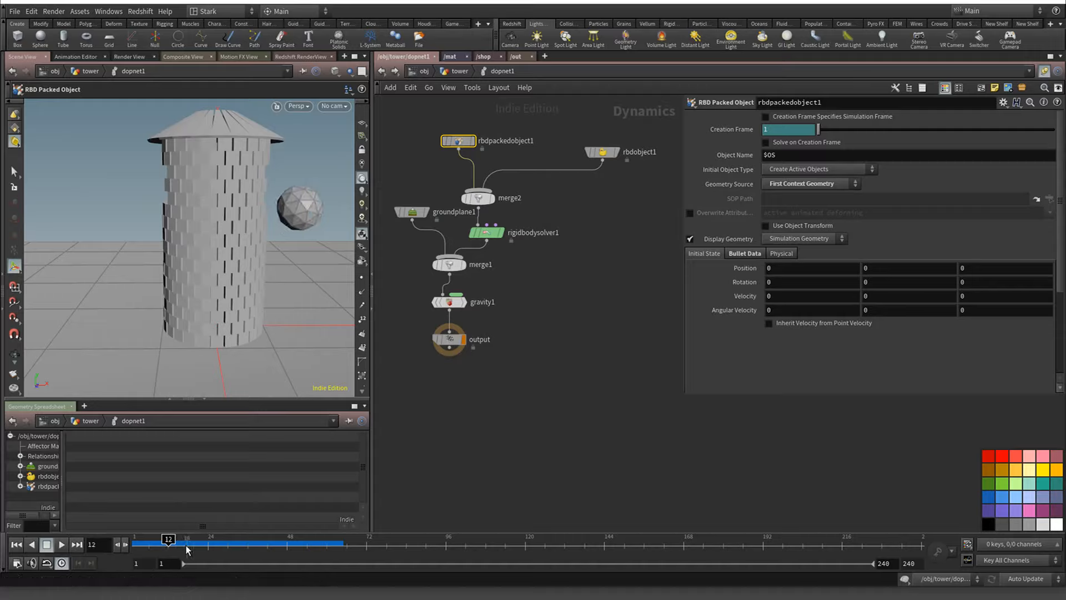
{"action": "mouse_move", "coordinate": [168, 540]}
{"action": "left_mouse_down"}
{"action": "mouse_move", "coordinate": [146, 540]}
{"action": "mouse_move", "coordinate": [181, 535]}
{"action": "mouse_move", "coordinate": [192, 524]}
{"action": "mouse_move", "coordinate": [158, 525]}
{"action": "mouse_move", "coordinate": [180, 514]}
{"action": "left_mouse_up"}
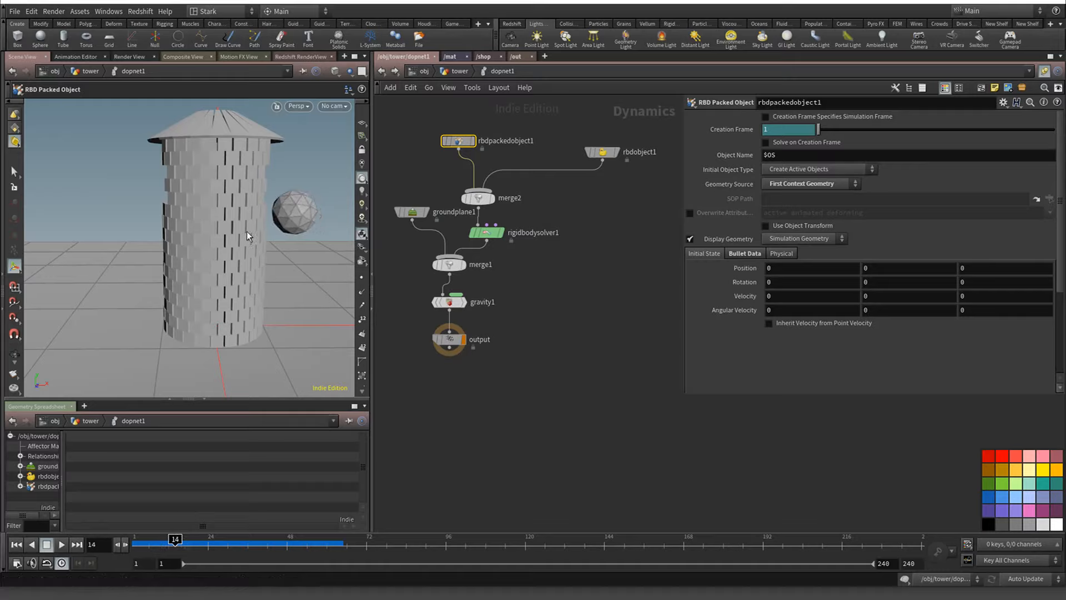
Return to the tower network, compare wireframe and shaded display, and move dopnet1 closer beneath attribwrangle2
{"action": "left_click", "coordinate": [381, 71]}
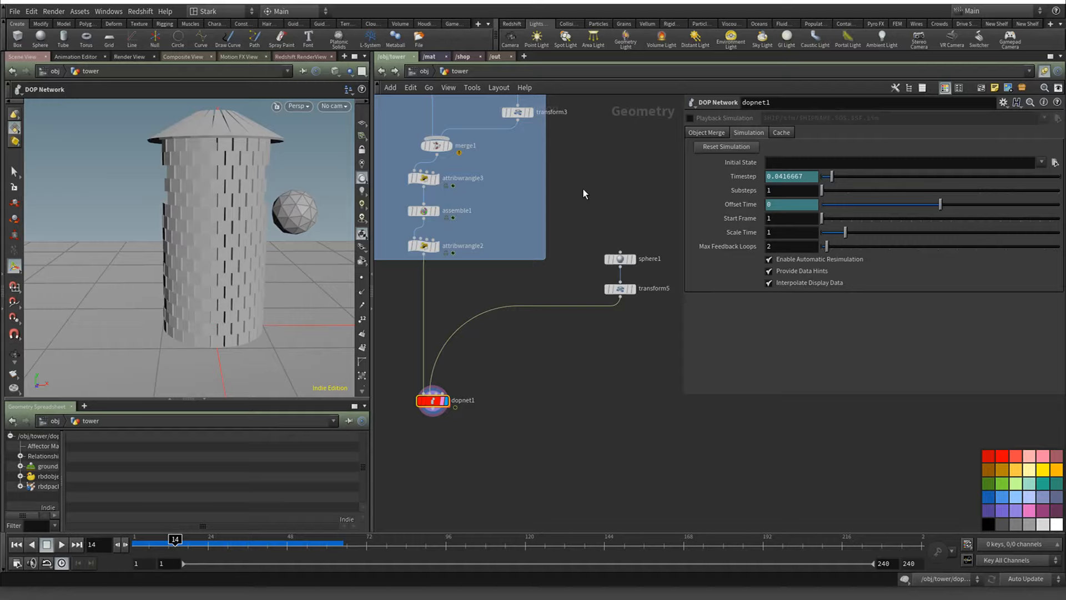
{"action": "key", "text": "w"}
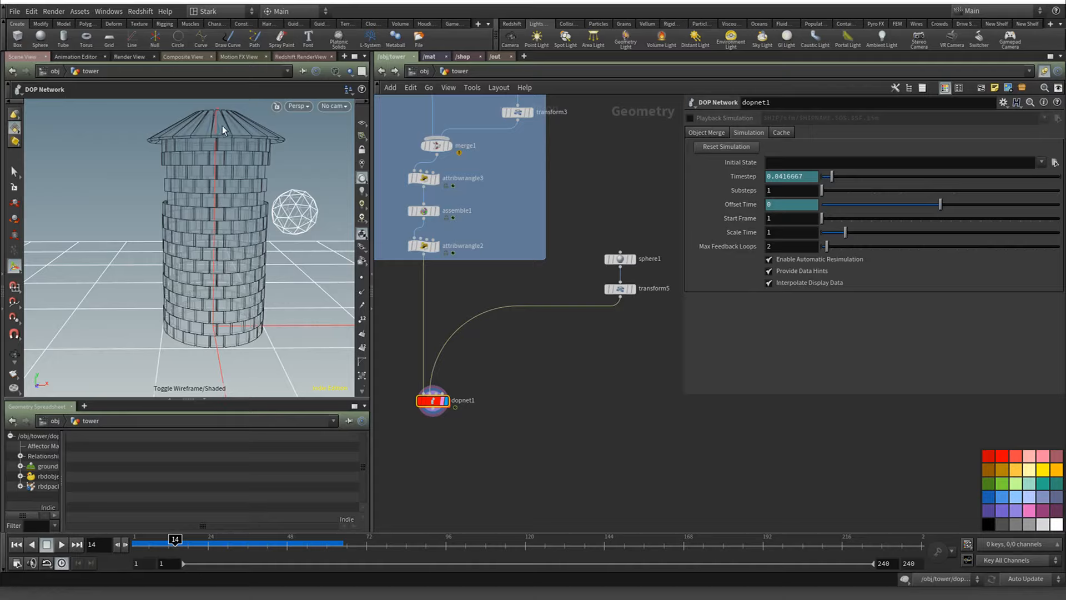
{"action": "key", "text": "w"}
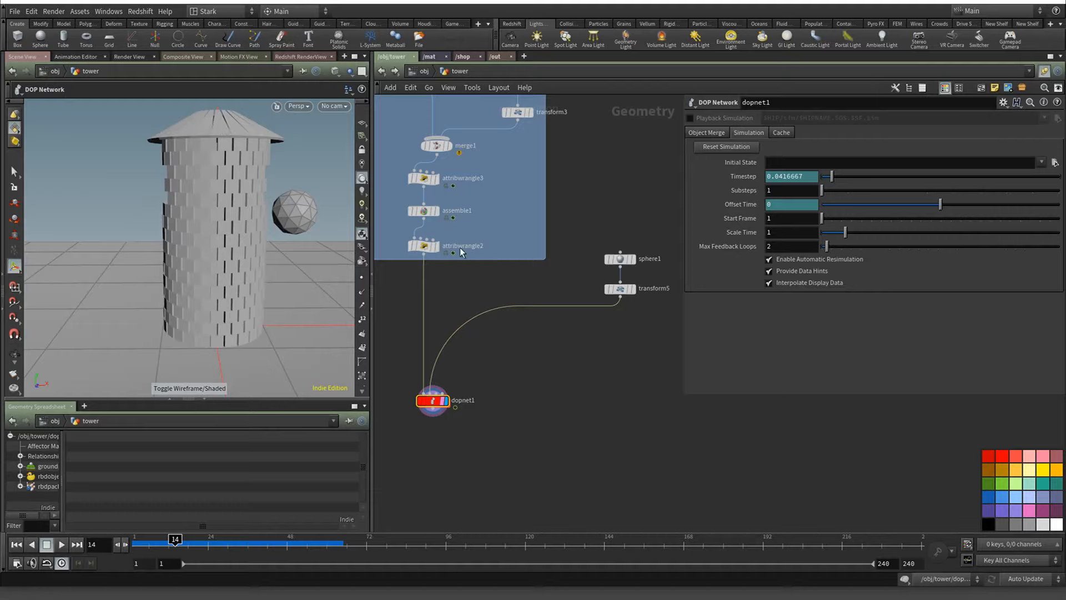
{"action": "mouse_move", "coordinate": [435, 408]}
{"action": "left_click_drag", "start_coordinate": [435, 408], "coordinate": [432, 372]}
Clear attribwrangle3's frame-based expression and start a new condition with if(
{"action": "left_click", "coordinate": [426, 180]}
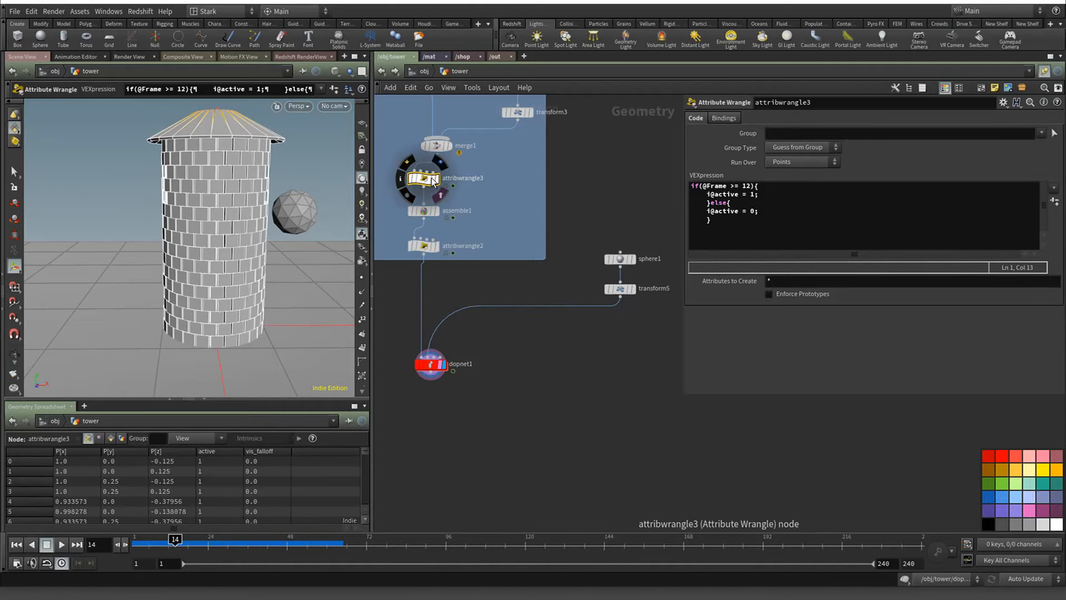
{"action": "left_click", "coordinate": [781, 233]}
{"action": "key", "text": "ctrl+a"}
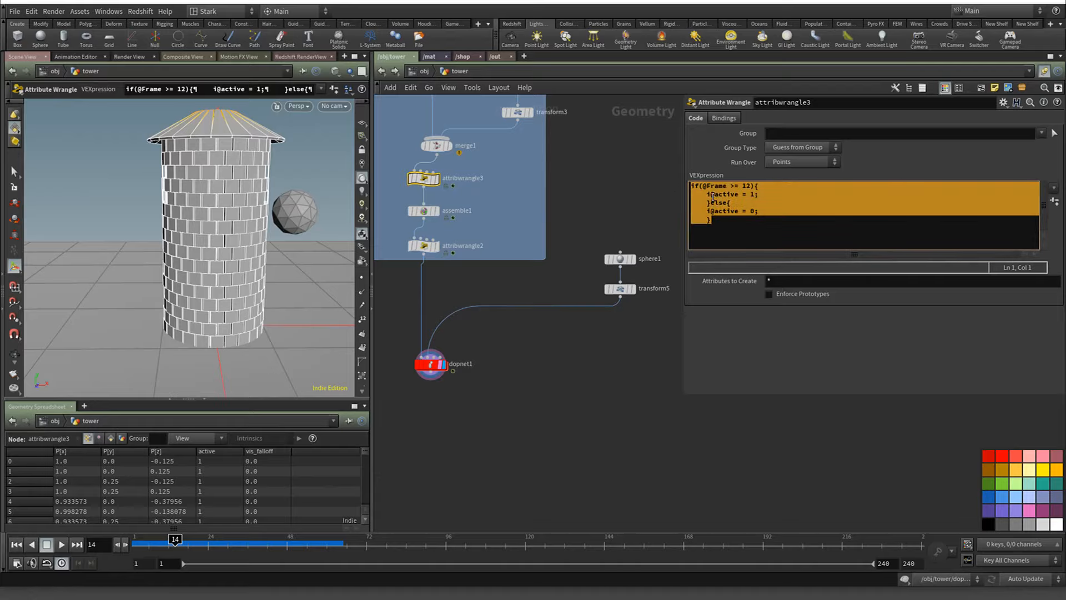
{"action": "key", "text": "BackSpace"}
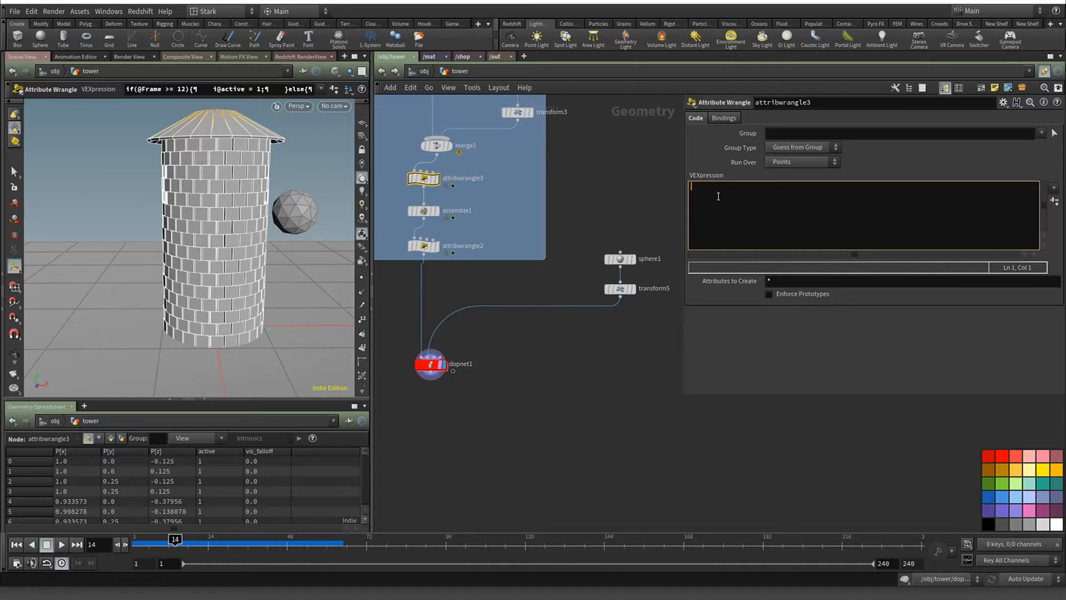
{"action": "type", "text": "if("}
Return to frame 1, look over dopnet1's parameters and bypass attribwrangle3
{"action": "left_click", "coordinate": [17, 545]}
{"action": "left_click", "coordinate": [431, 363]}
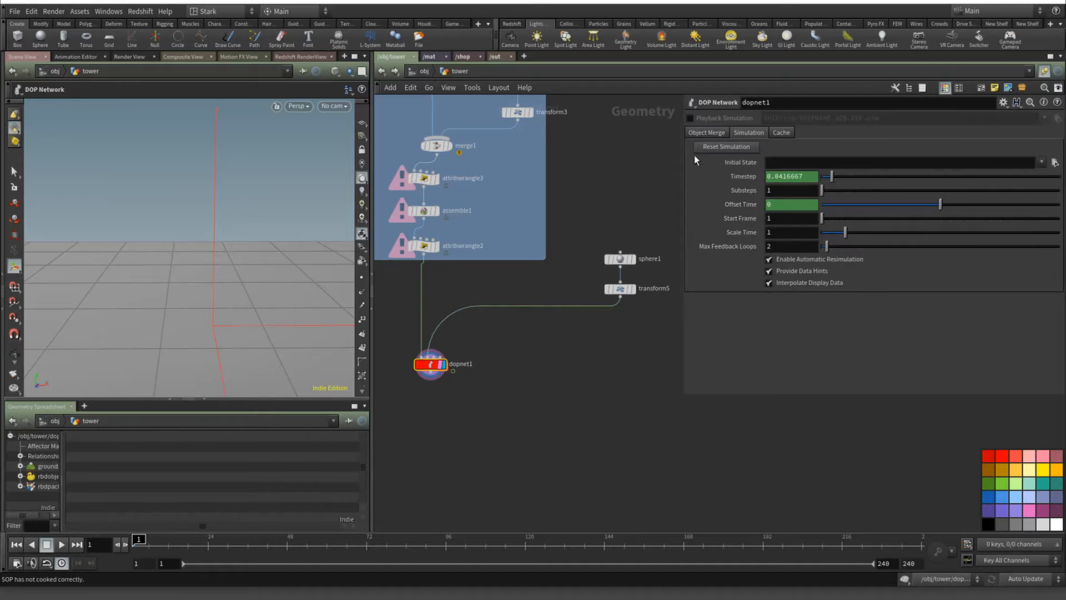
{"action": "left_click", "coordinate": [706, 132]}
{"action": "left_click", "coordinate": [764, 133]}
{"action": "left_click", "coordinate": [425, 180]}
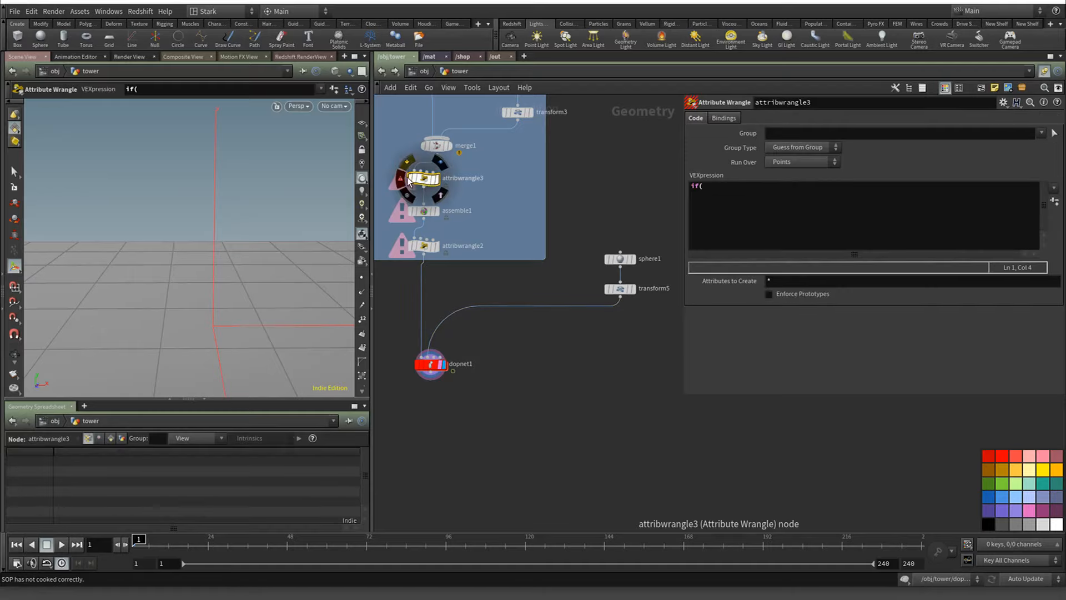
{"action": "left_click", "coordinate": [410, 182]}
Extend attribwrangle3's condition to test @P.y < ch("threshold")
{"action": "left_click", "coordinate": [828, 201]}
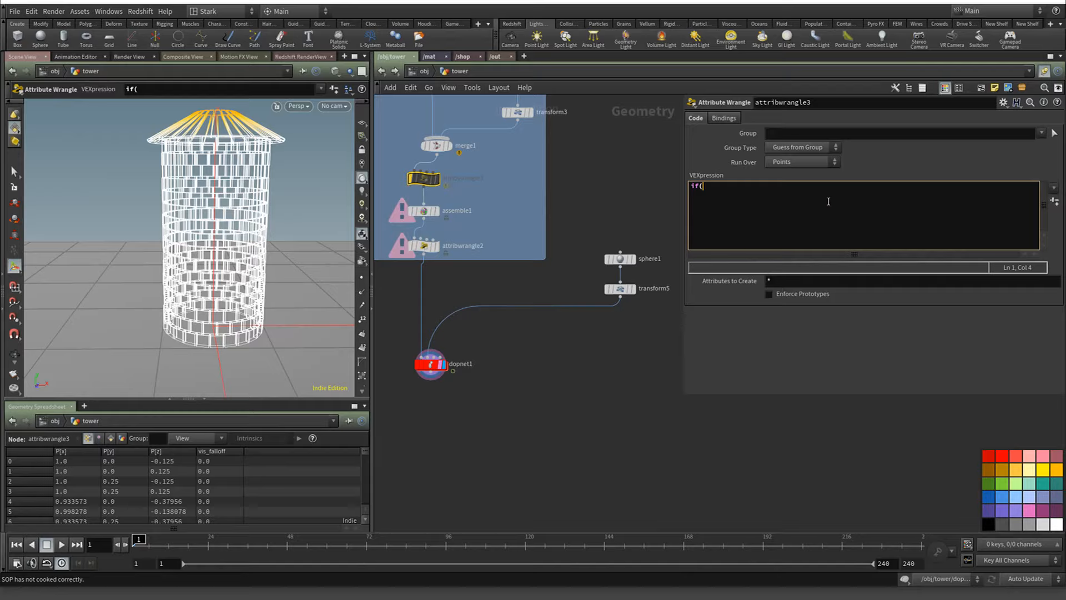
{"action": "type", "text": "@P.y < c"}
{"action": "type", "text": "(\"threshoold"}
{"action": "key", "text": "BackSpace"}
{"action": "key", "text": "BackSpace"}
{"action": "key", "text": "BackSpace"}
{"action": "key", "text": "BackSpace"}
{"action": "type", "text": "{"}
{"action": "key", "text": "Return"}
{"action": "type", "text": "@Cd = set(1, 0,"}
{"action": "key", "text": "BackSpace"}
{"action": "key", "text": "BackSpace"}
{"action": "type", "text": "1, 0, 1"}
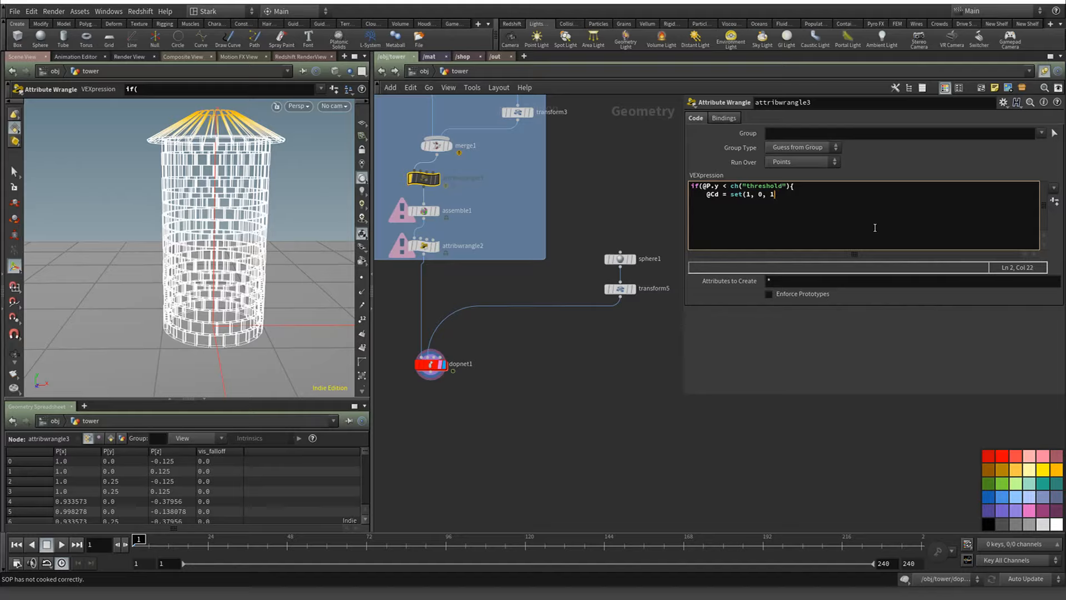
{"action": "type", "text": ");"}
{"action": "key", "text": "Return"}
{"action": "key", "text": "Return"}
{"action": "type", "text": "}"}
{"action": "left_click", "coordinate": [1054, 201]}
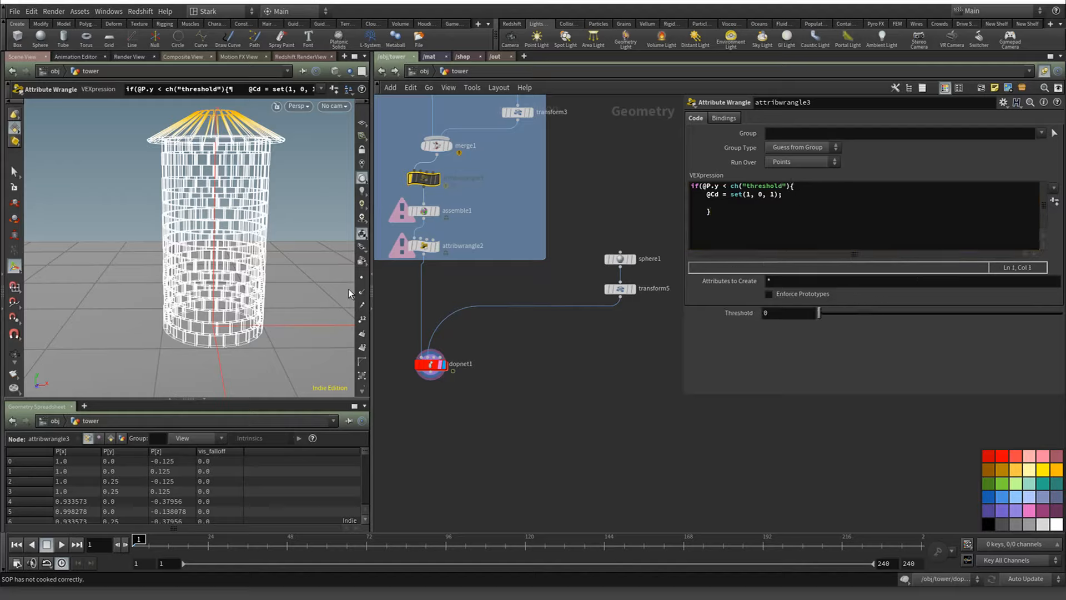
Set Threshold to 0.417, re-enable attribwrangle3 and display attribwrangle2 in wireframe
{"action": "key", "text": "w"}
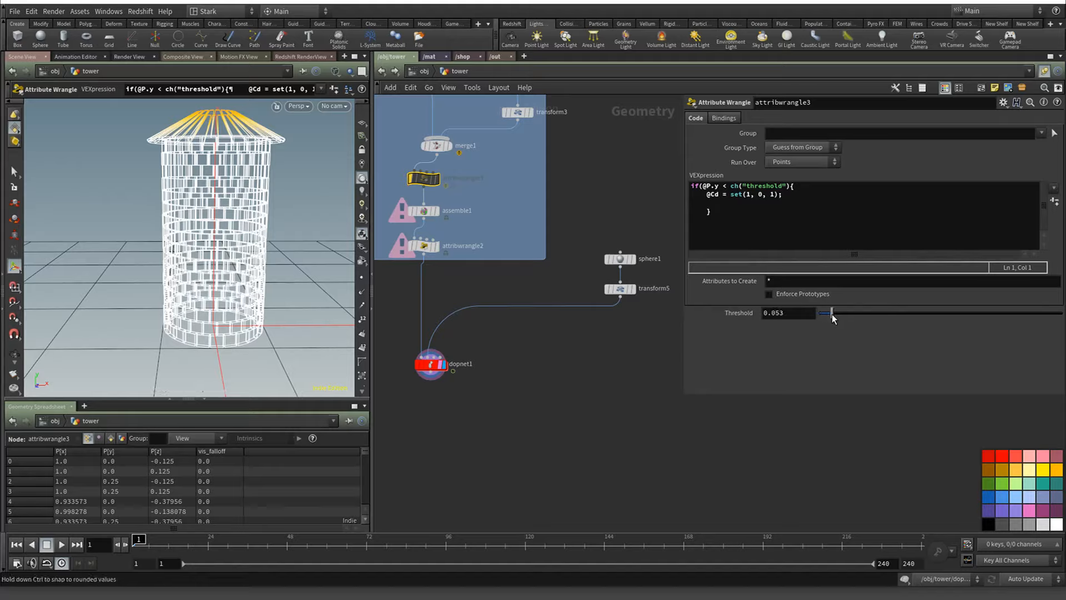
{"action": "left_click_drag", "start_coordinate": [831, 313], "coordinate": [901, 291]}
{"action": "left_click", "coordinate": [411, 179]}
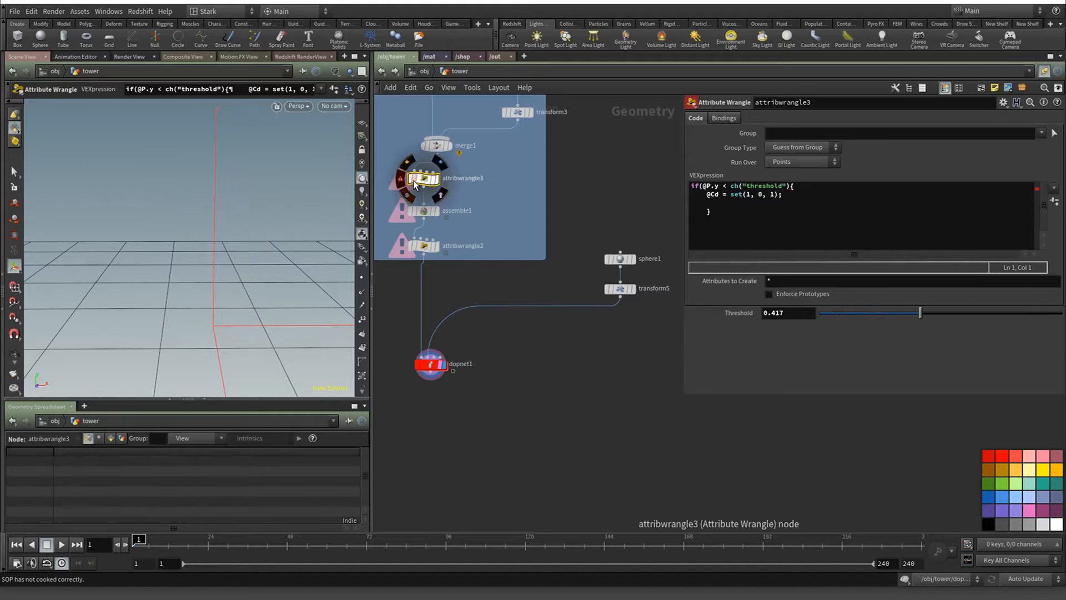
{"action": "left_click", "coordinate": [431, 211]}
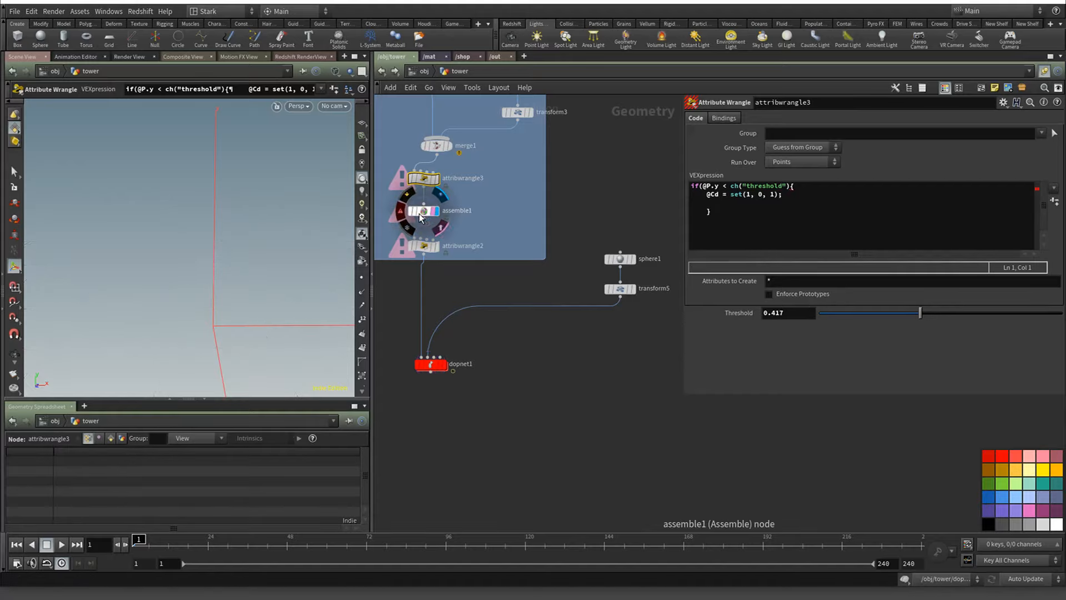
{"action": "left_click", "coordinate": [422, 251]}
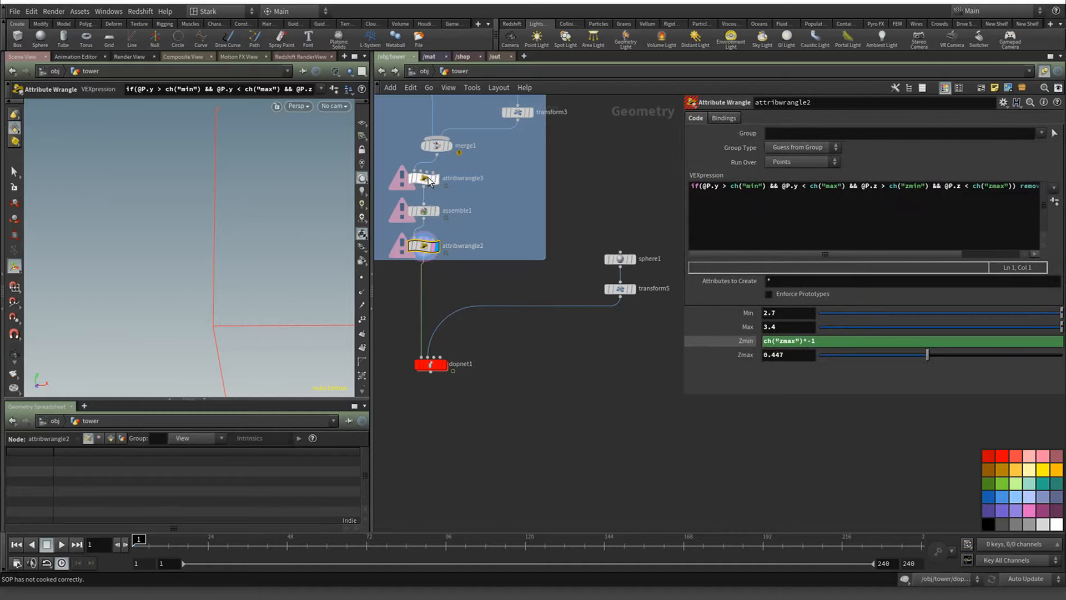
Set attribwrangle3's Threshold to 0 and add the missing closing parenthesis to the if condition
{"action": "left_click", "coordinate": [423, 179]}
{"action": "left_click_drag", "start_coordinate": [920, 313], "coordinate": [819, 313]}
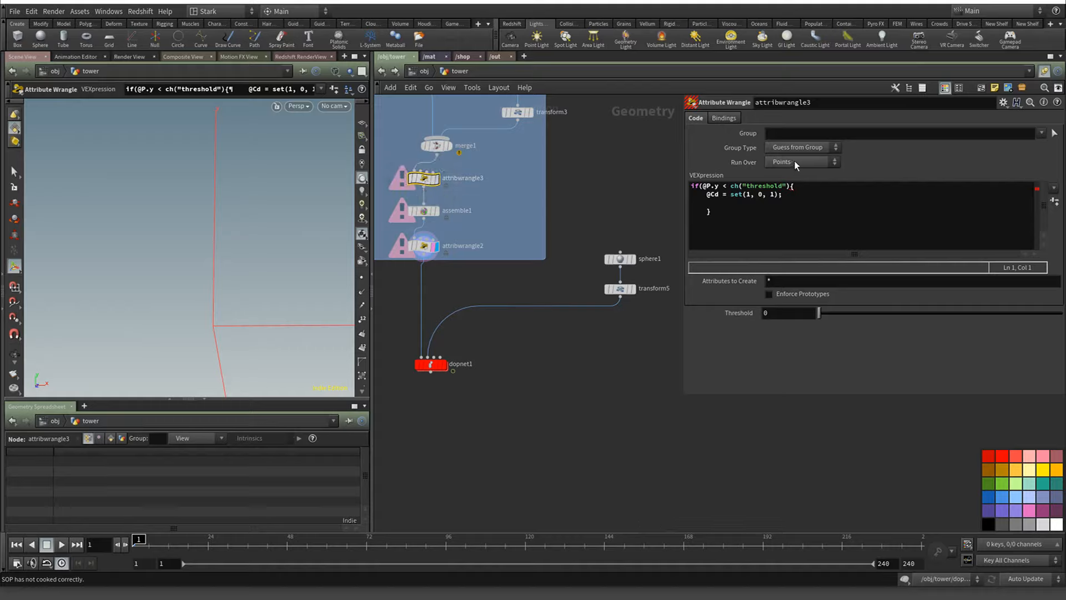
{"action": "left_click", "coordinate": [803, 186]}
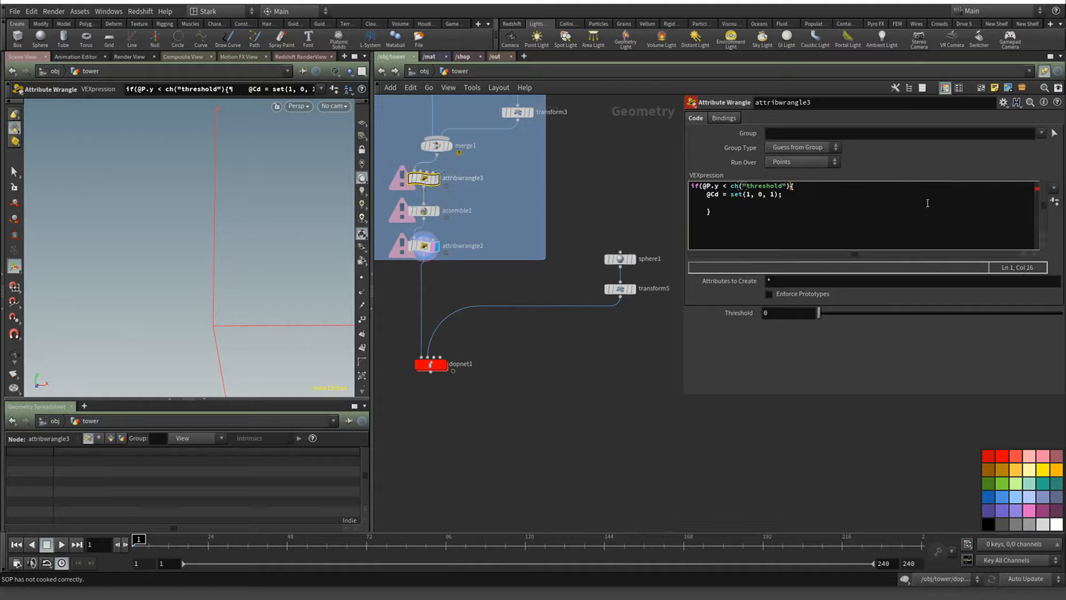
{"action": "type", "text": ")"}
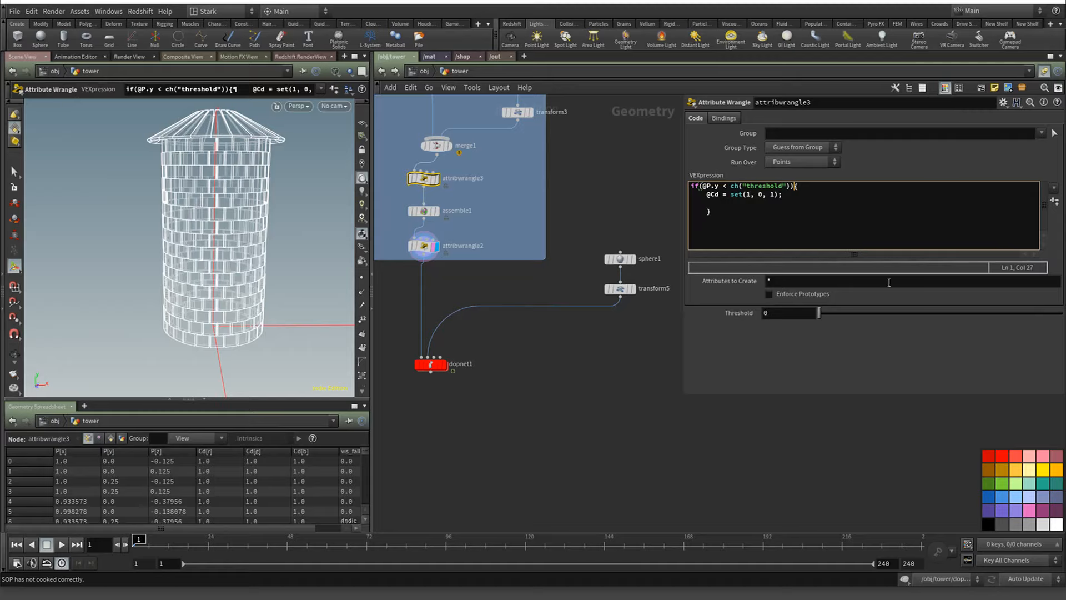
Raise Threshold to 0.002 and change the point colour to red with set(1, 0, 0)
{"action": "mouse_move", "coordinate": [819, 313]}
{"action": "left_mouse_down"}
{"action": "mouse_move", "coordinate": [841, 312]}
{"action": "mouse_move", "coordinate": [820, 313]}
{"action": "left_mouse_up"}
{"action": "left_click", "coordinate": [772, 195]}
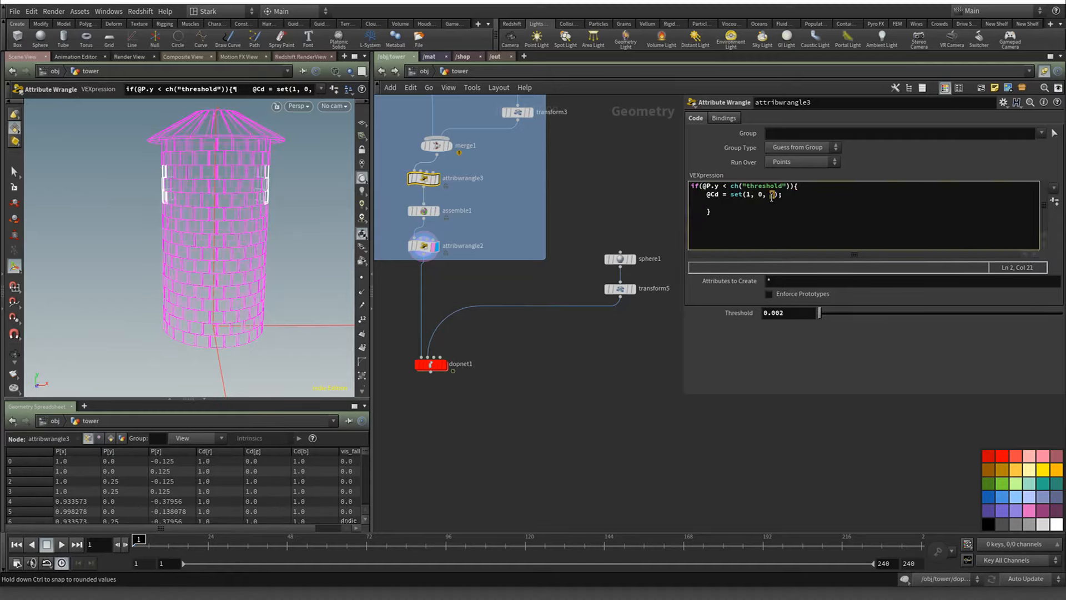
{"action": "type", "text": "0"}
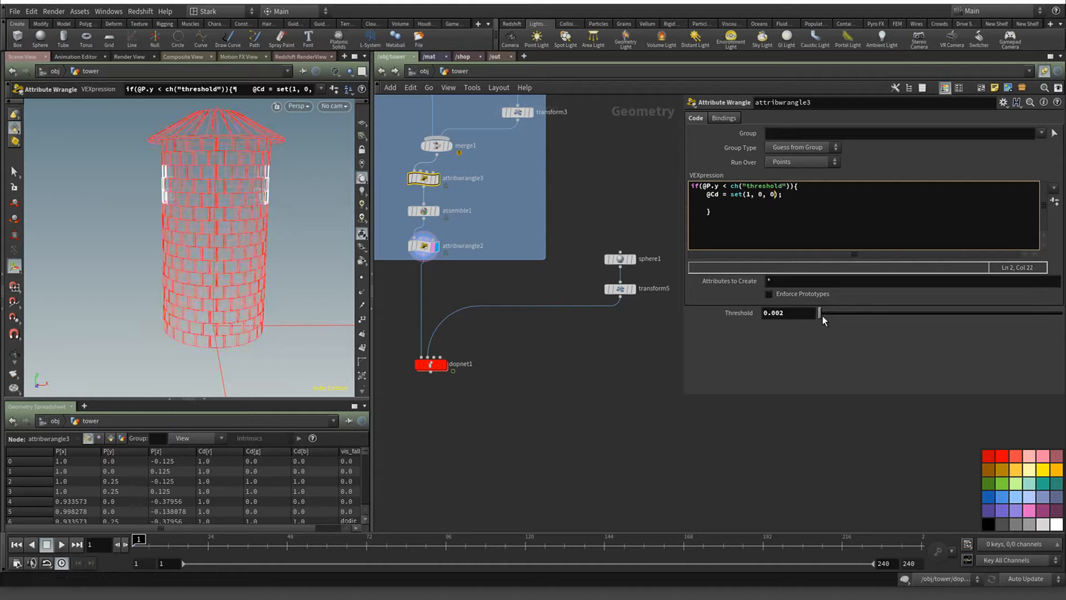
Test Threshold values of 0.4, 1 and .2 on the brick colouring
{"action": "left_click_drag", "start_coordinate": [822, 315], "coordinate": [829, 318]}
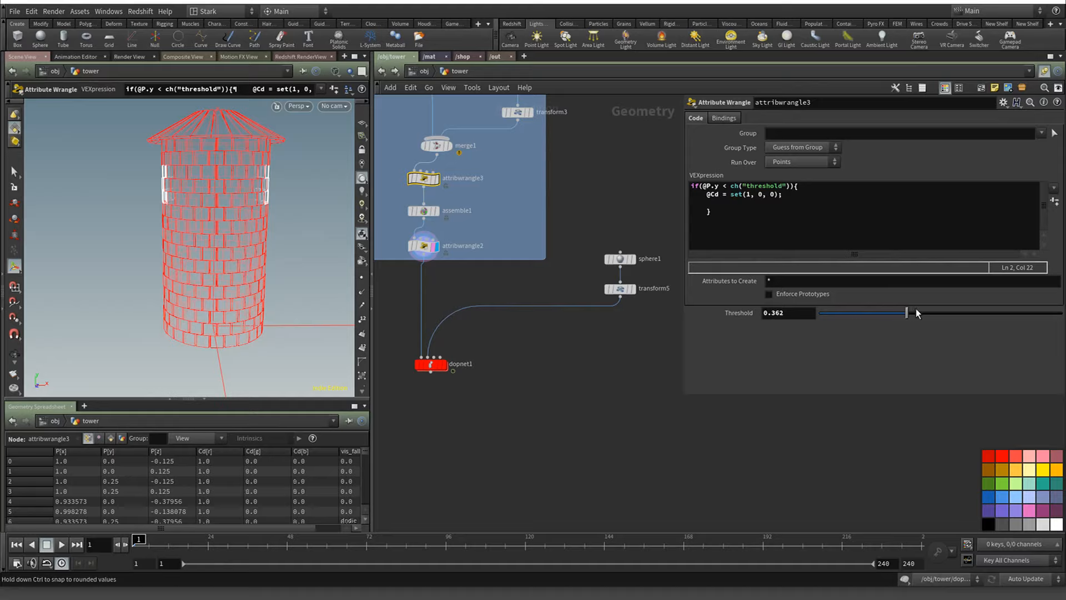
{"action": "double_click", "coordinate": [724, 186]}
{"action": "left_click_drag", "start_coordinate": [941, 313], "coordinate": [1062, 314]}
{"action": "middle_click_drag", "start_coordinate": [766, 312], "coordinate": [744, 304]}
{"action": "left_click", "coordinate": [744, 203]}
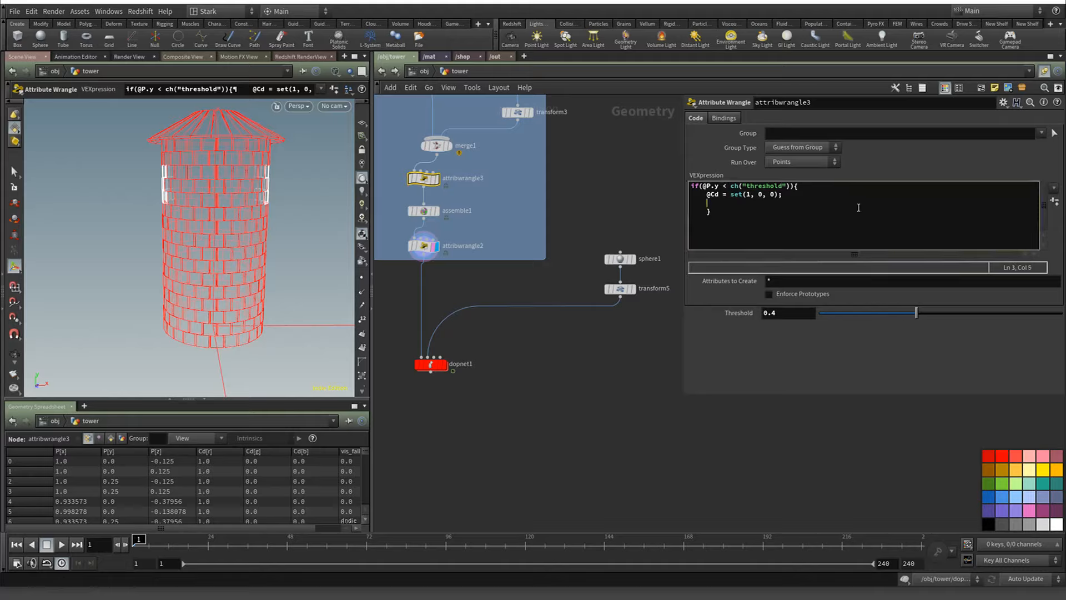
{"action": "left_click", "coordinate": [798, 313]}
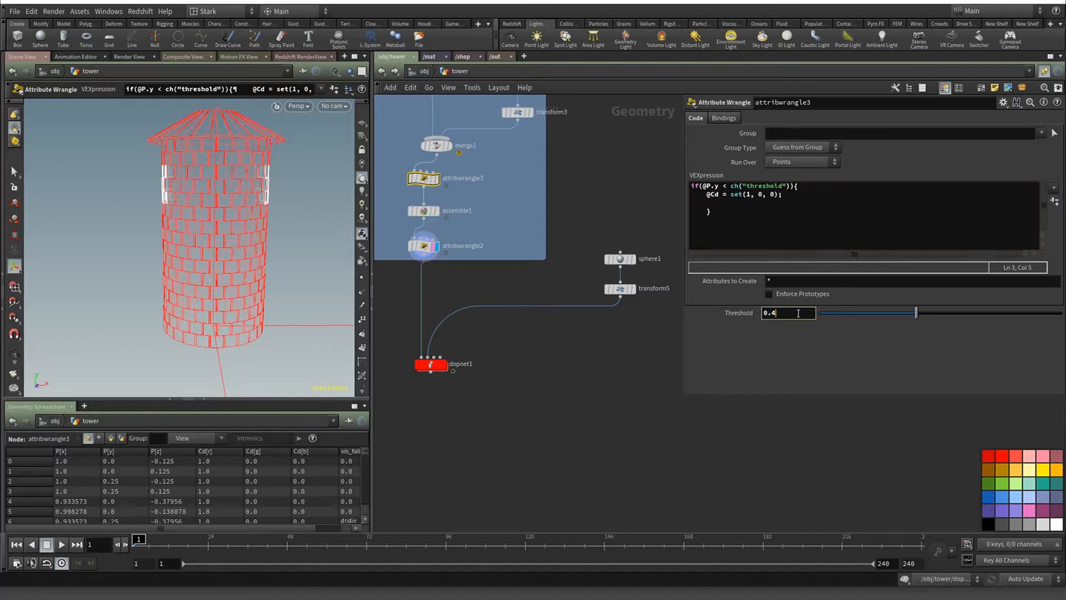
{"action": "type", "text": "1"}
{"action": "key", "text": "Return"}
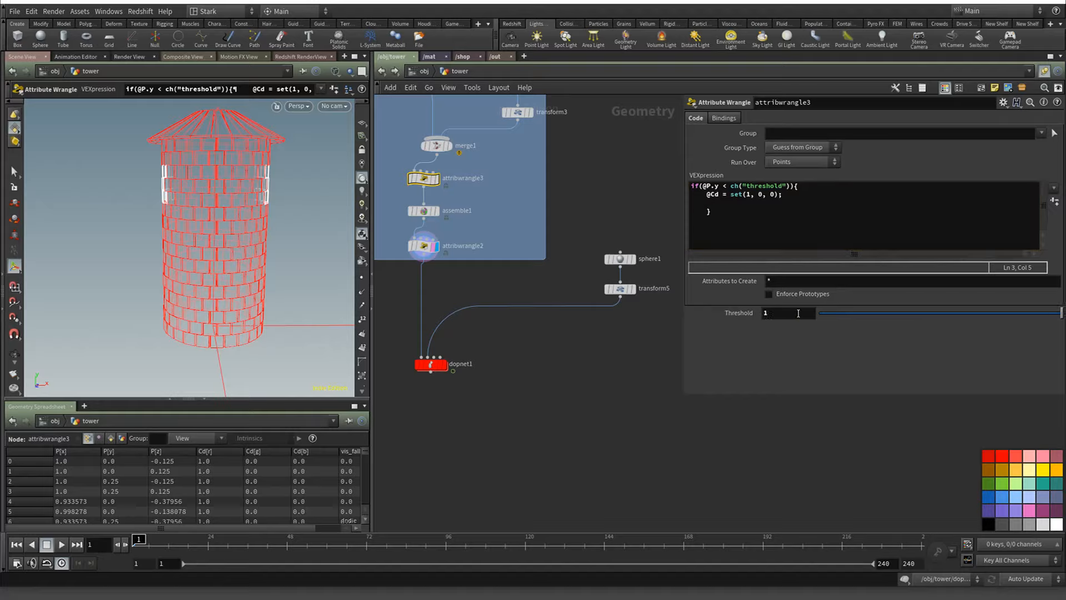
{"action": "left_click", "coordinate": [798, 313]}
{"action": "type", "text": ".2"}
{"action": "key", "text": "Return"}
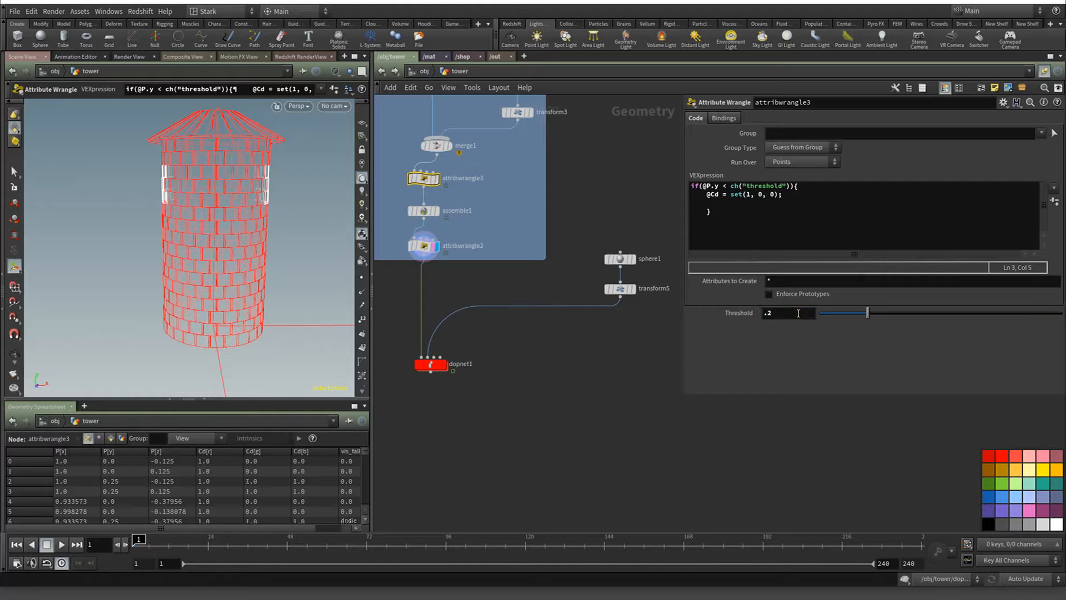
Rewire and display attribwrangle3 between assemble1 and attribwrangle2 with Threshold at 0.382
{"action": "mouse_move", "coordinate": [428, 193]}
{"action": "left_click_drag", "start_coordinate": [426, 180], "coordinate": [430, 247]}
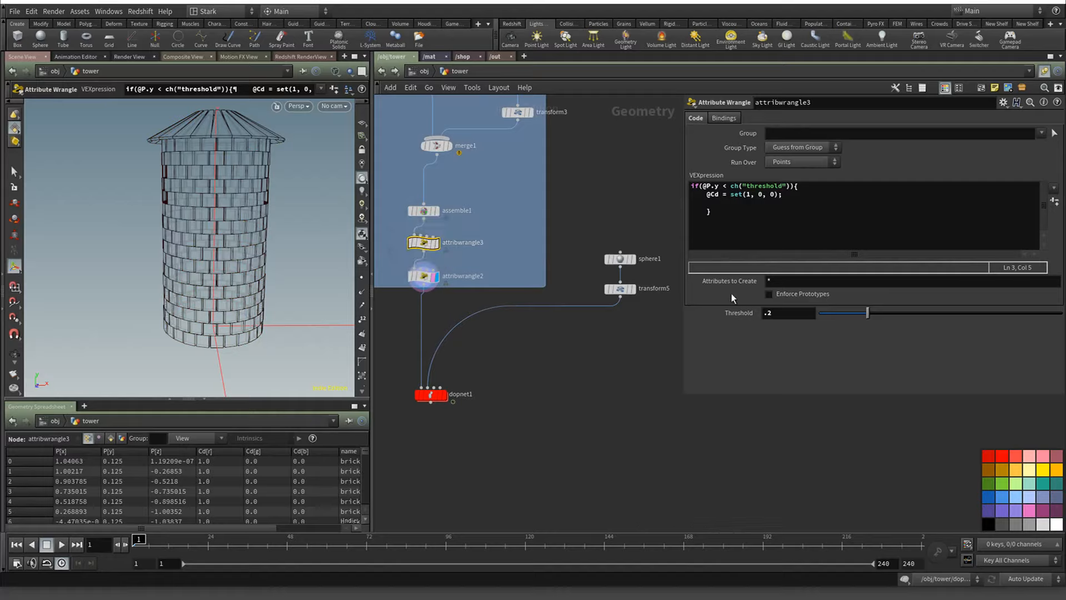
{"action": "left_click_drag", "start_coordinate": [867, 313], "coordinate": [912, 315]}
{"action": "left_click", "coordinate": [425, 246]}
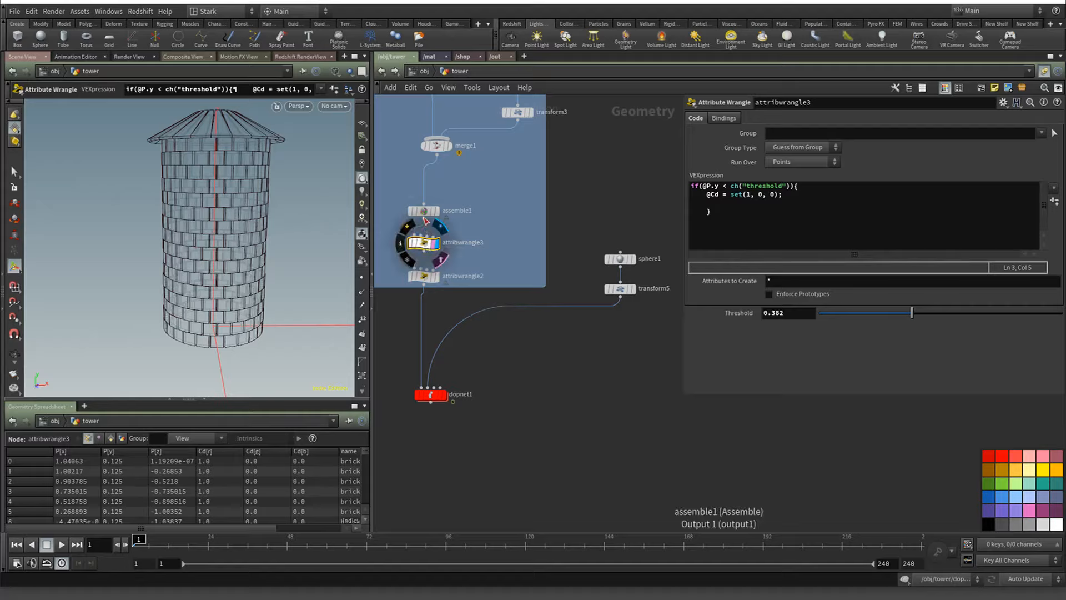
{"action": "mouse_move", "coordinate": [426, 246]}
{"action": "left_mouse_down"}
{"action": "mouse_move", "coordinate": [473, 251]}
{"action": "mouse_move", "coordinate": [412, 186]}
{"action": "mouse_move", "coordinate": [494, 192]}
{"action": "mouse_move", "coordinate": [520, 210]}
{"action": "mouse_move", "coordinate": [412, 248]}
{"action": "mouse_move", "coordinate": [424, 258]}
{"action": "left_mouse_up"}
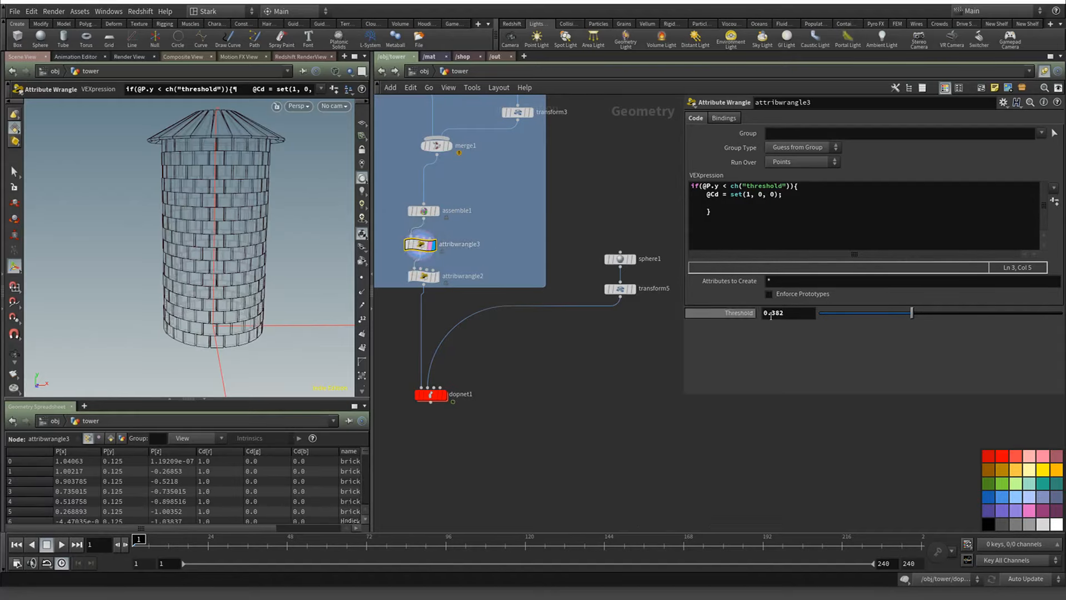
Set Threshold to 2, switch the viewport to shaded display and adjust Threshold to 0.143
{"action": "double_click", "coordinate": [801, 318]}
{"action": "type", "text": "2"}
{"action": "key", "text": "Return"}
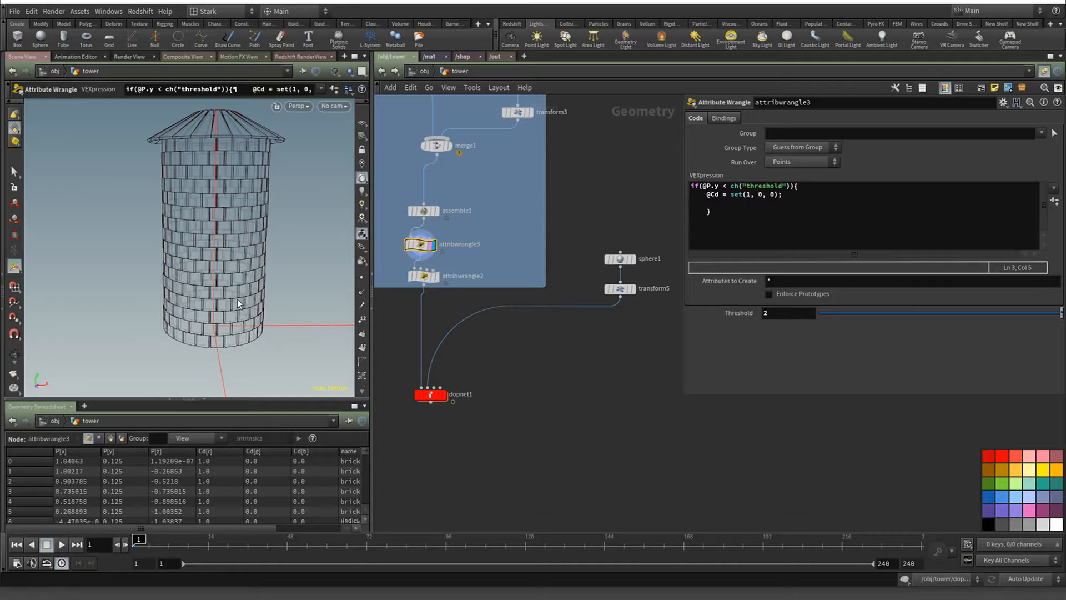
{"action": "key", "text": "w"}
{"action": "left_click_drag", "start_coordinate": [920, 309], "coordinate": [853, 312]}
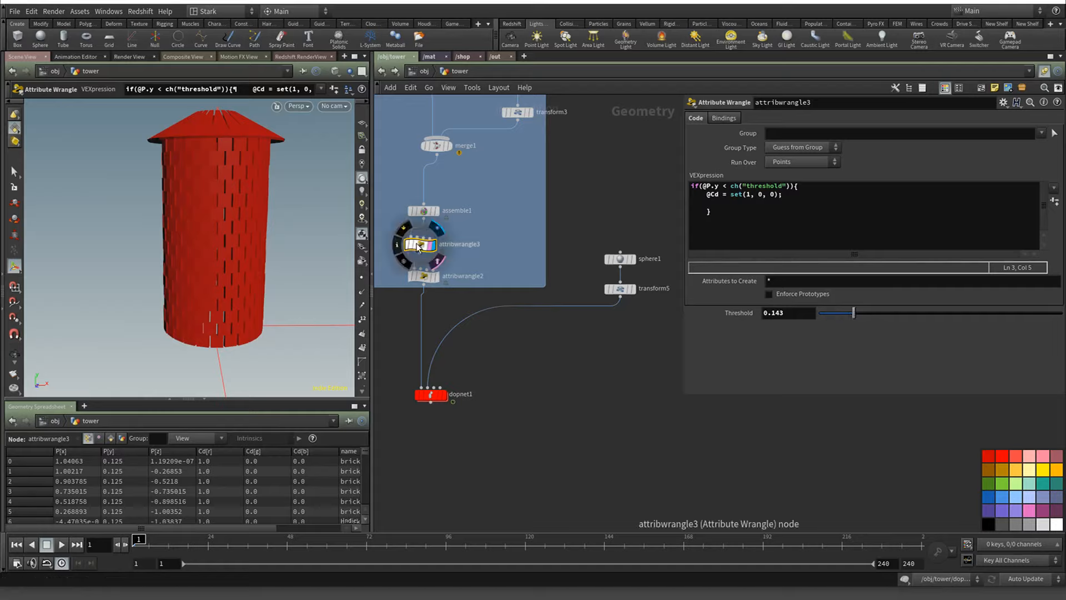
Turn on point display in the viewport, keeping the tower shaded
{"action": "left_click", "coordinate": [362, 277]}
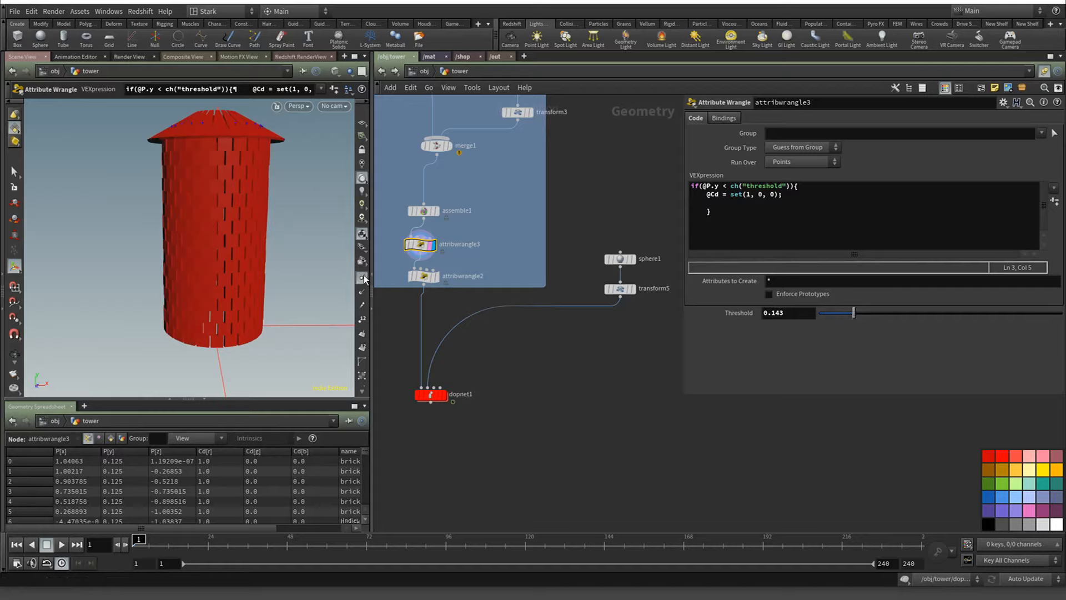
{"action": "key", "text": "q"}
{"action": "key", "text": "w"}
{"action": "key", "text": "w"}
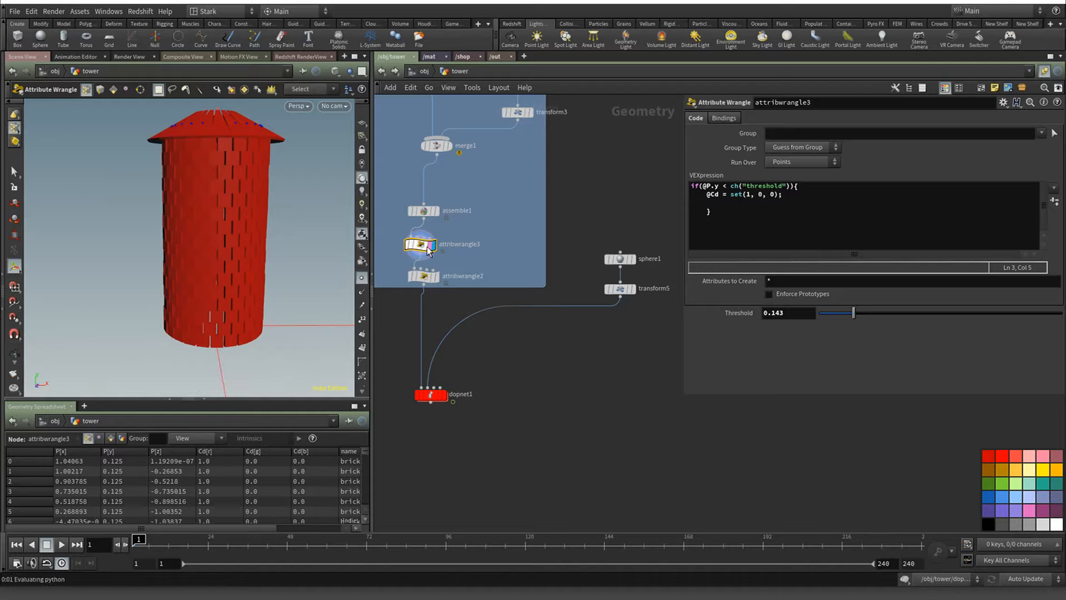
Rewire attribwrangle3 between attribwrangle2 and dopnet1, and set its Threshold to 0.952
{"action": "left_click_drag", "start_coordinate": [426, 252], "coordinate": [436, 254]}
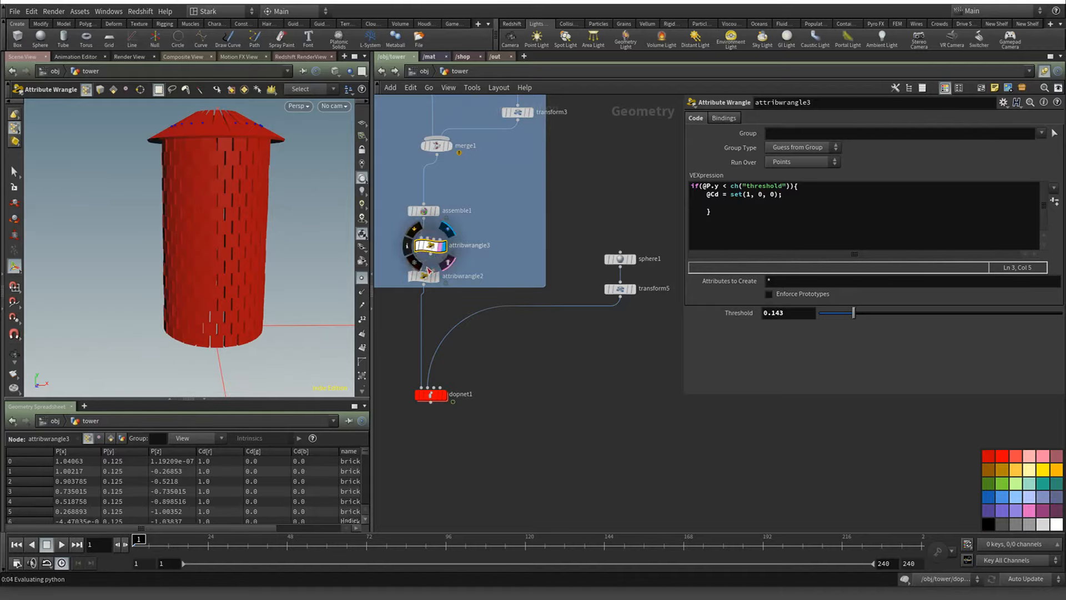
{"action": "middle_click_drag", "start_coordinate": [514, 189], "coordinate": [494, 249]}
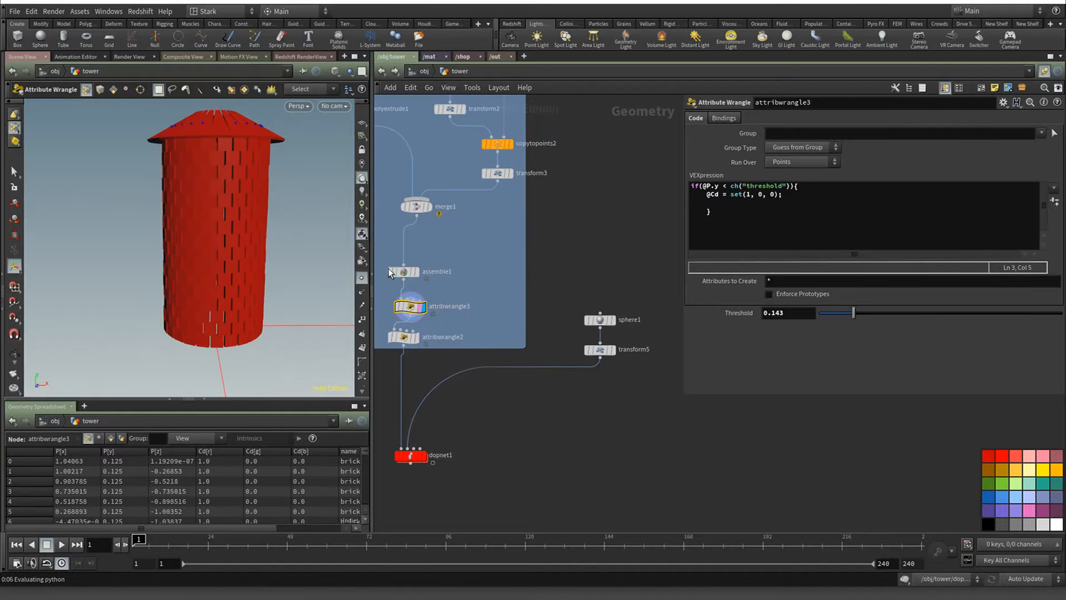
{"action": "left_click_drag", "start_coordinate": [412, 310], "coordinate": [406, 387]}
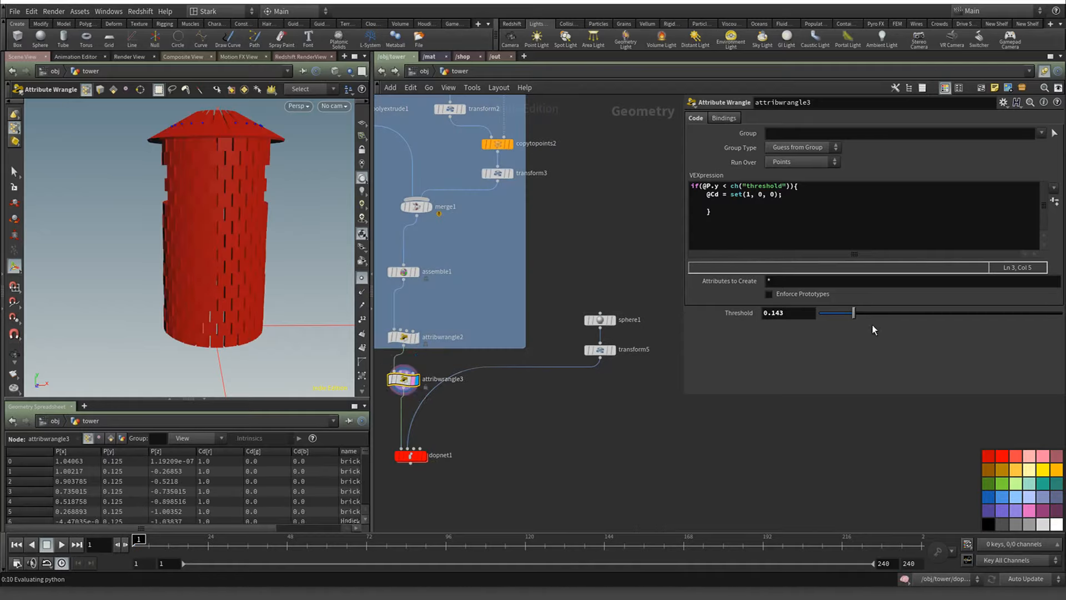
{"action": "left_click_drag", "start_coordinate": [854, 313], "coordinate": [1050, 312]}
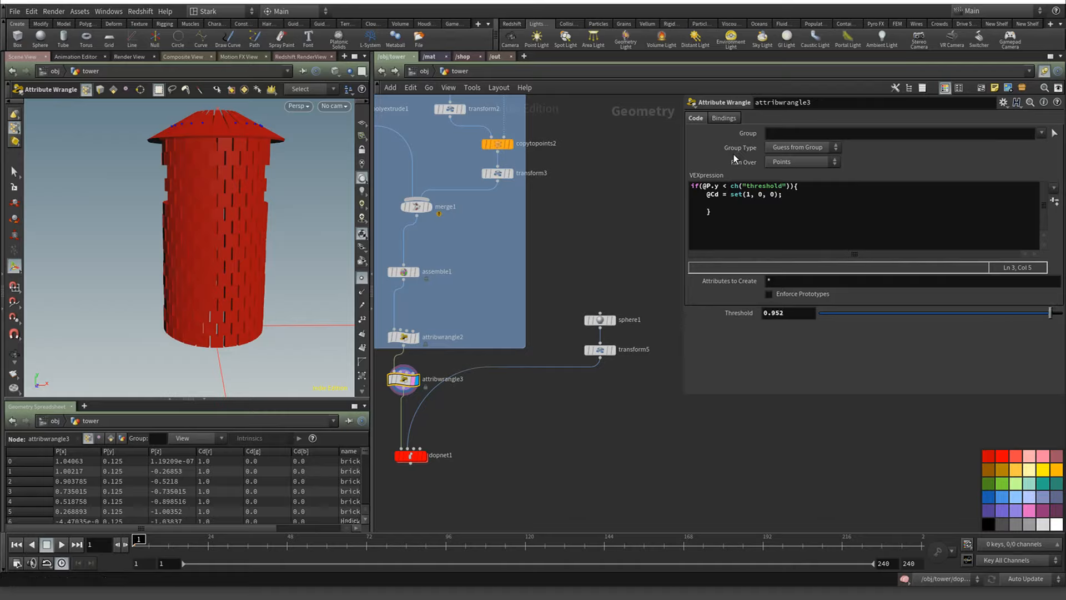
Change ch to chf in attribwrangle3's condition and set Threshold to 0.136
{"action": "left_click", "coordinate": [739, 186]}
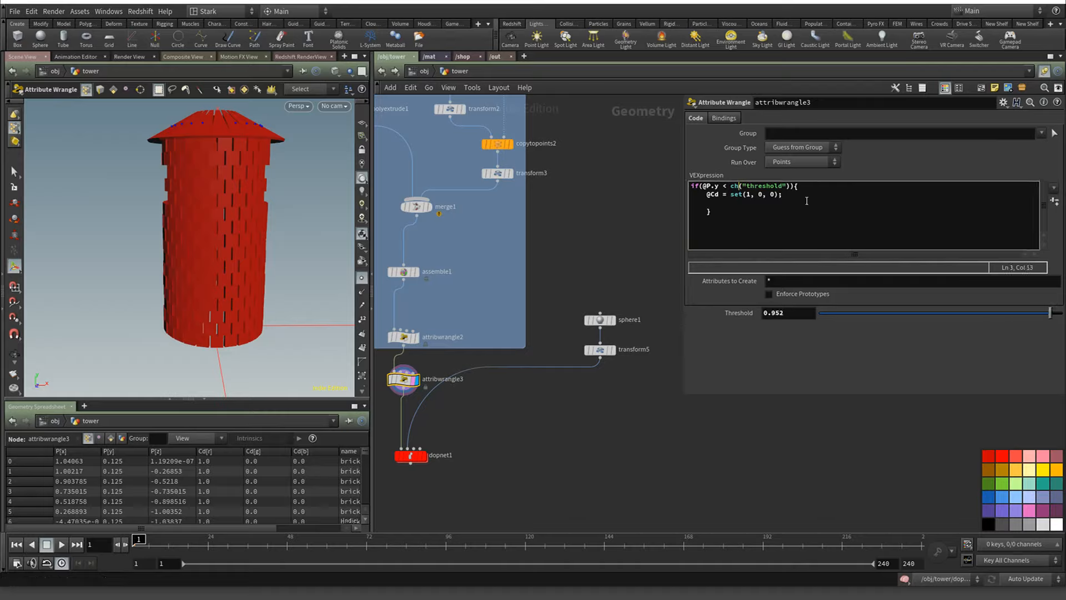
{"action": "type", "text": "f"}
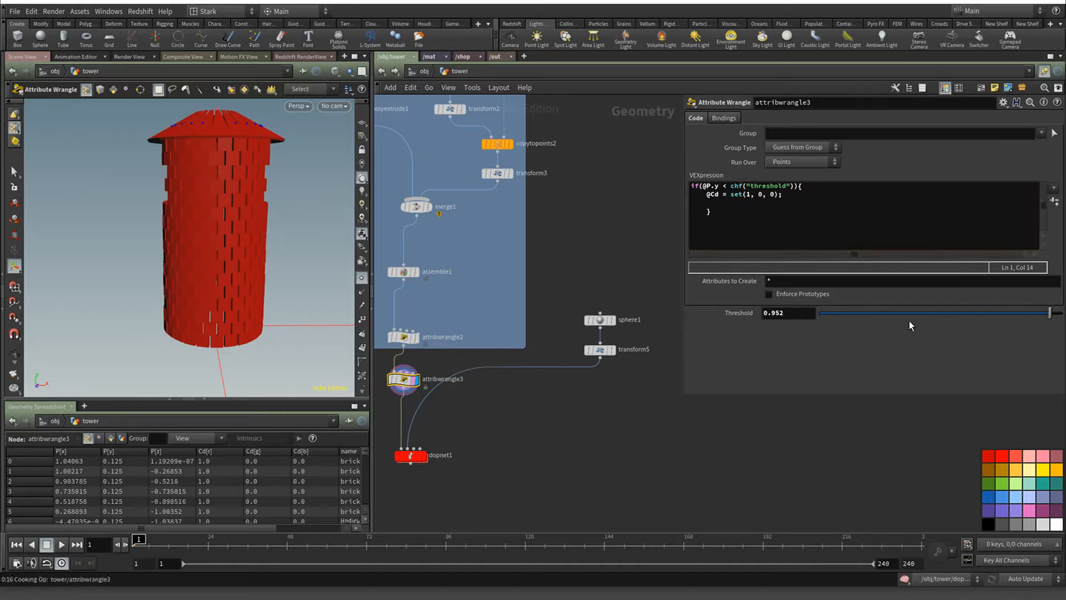
{"action": "mouse_move", "coordinate": [869, 313]}
{"action": "left_mouse_down"}
{"action": "mouse_move", "coordinate": [833, 315]}
{"action": "mouse_move", "coordinate": [886, 315]}
{"action": "mouse_move", "coordinate": [840, 318]}
{"action": "mouse_move", "coordinate": [883, 315]}
{"action": "mouse_move", "coordinate": [852, 314]}
{"action": "left_mouse_up"}
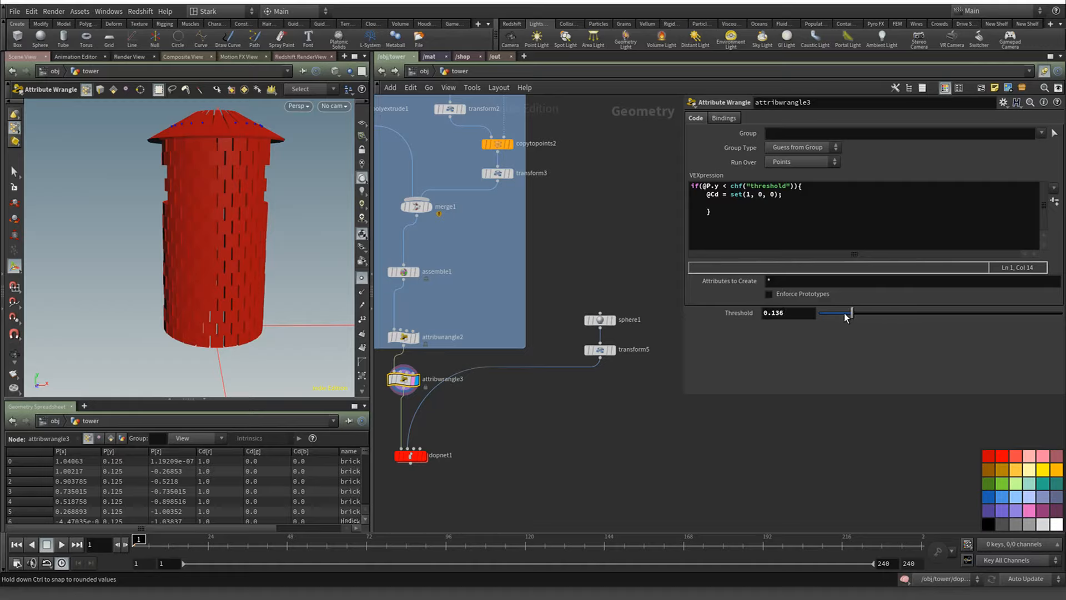
Reopen the Scene View pane and set its lighting to headlight only
{"action": "right_click", "coordinate": [28, 57]}
{"action": "left_click", "coordinate": [38, 71]}
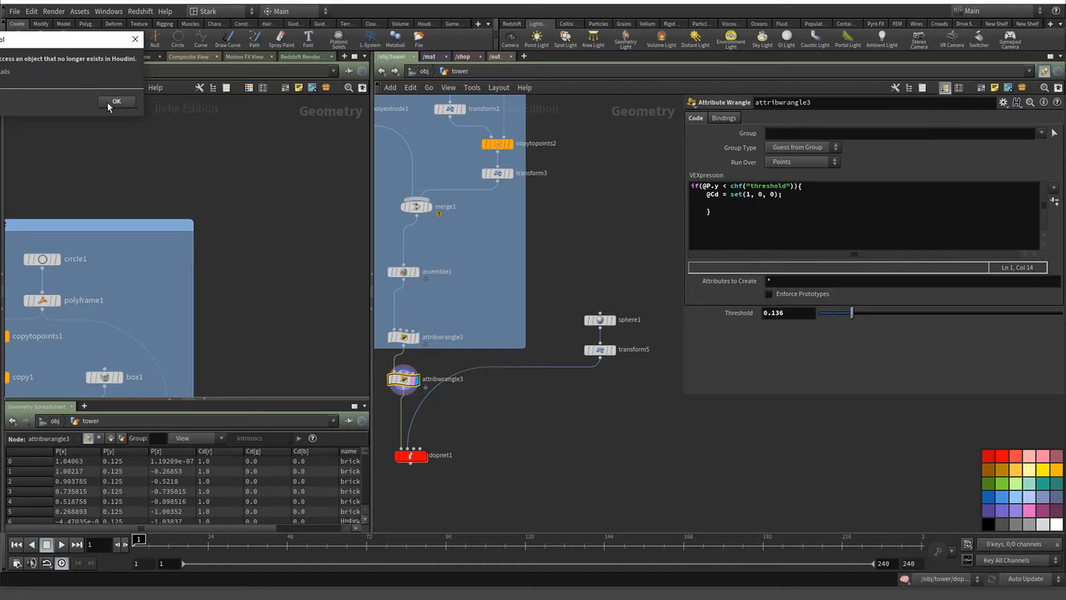
{"action": "left_click", "coordinate": [115, 101]}
{"action": "right_click", "coordinate": [25, 57]}
{"action": "left_click", "coordinate": [39, 71]}
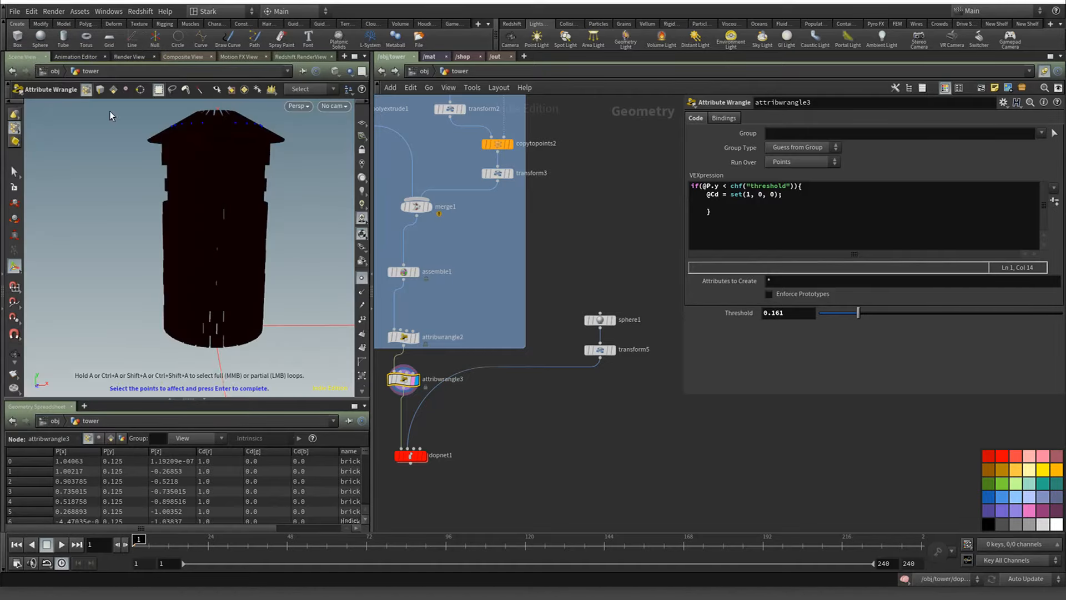
{"action": "left_click", "coordinate": [362, 190]}
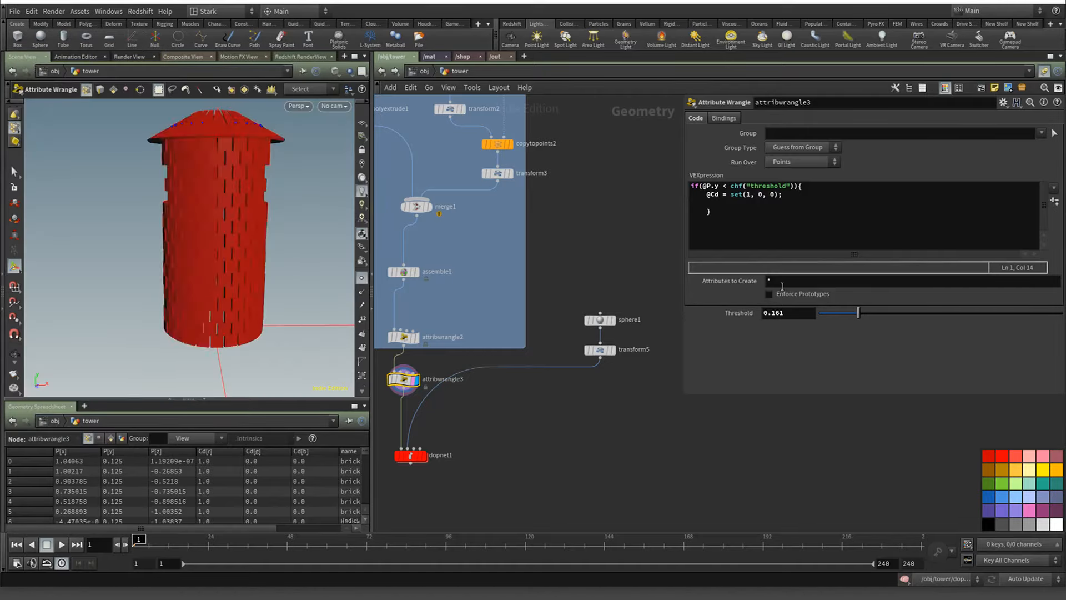
Set Threshold to 0.606 and reverse the condition to @P.y > chf("threshold")
{"action": "left_click_drag", "start_coordinate": [870, 314], "coordinate": [966, 314]}
{"action": "left_click", "coordinate": [728, 188]}
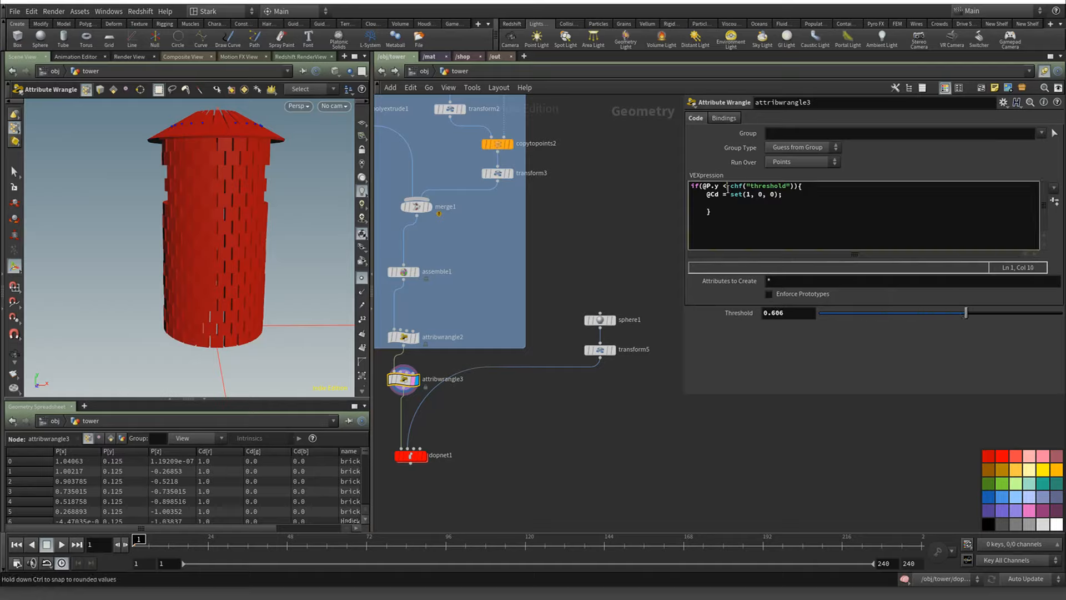
{"action": "double_click", "coordinate": [724, 187]}
{"action": "type", "text": ">?"}
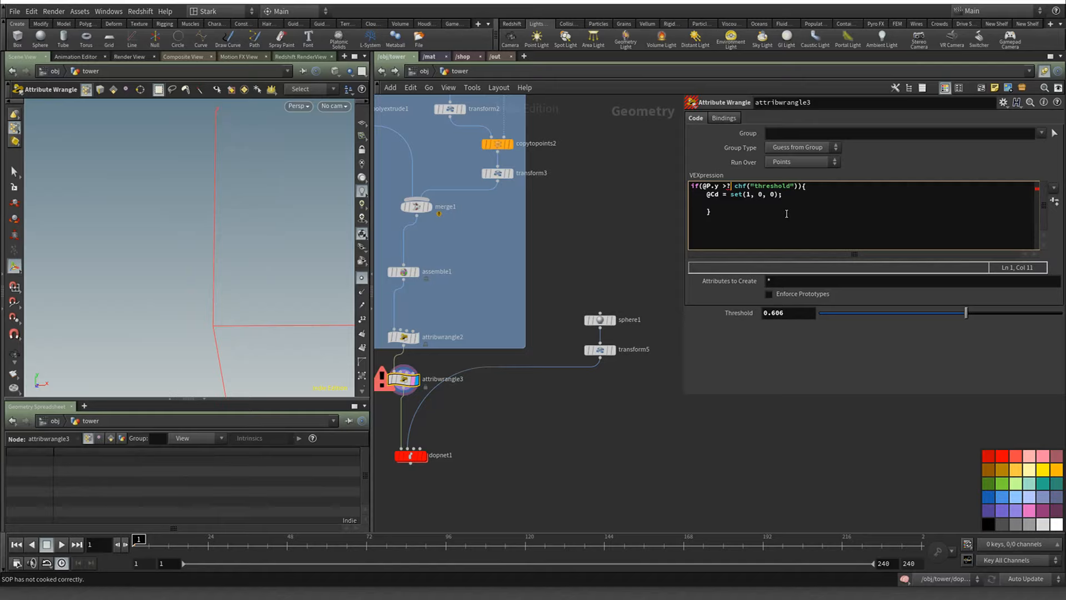
{"action": "key", "text": "BackSpace"}
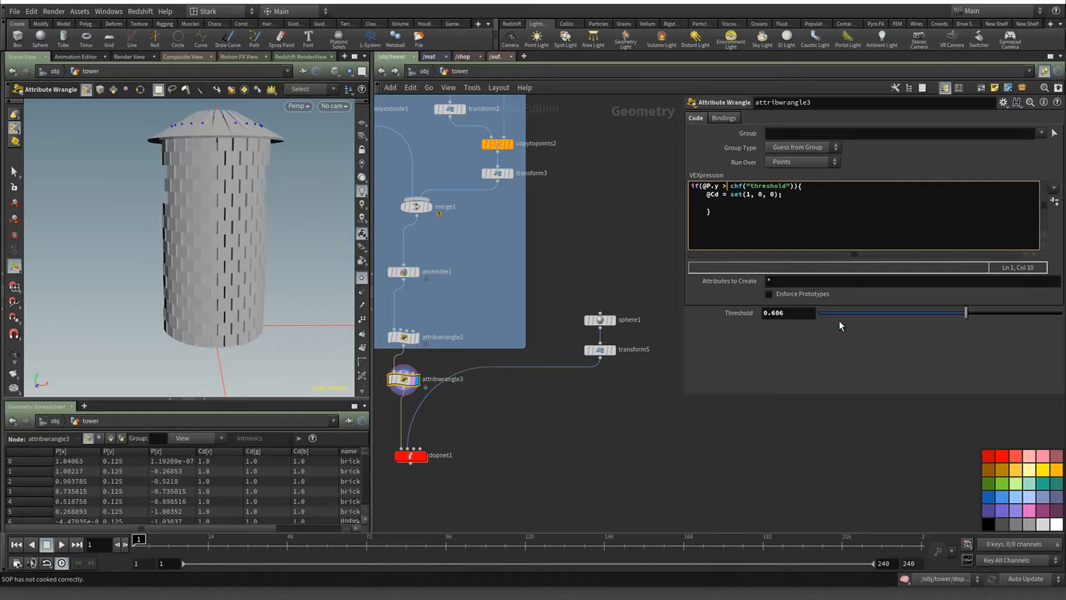
Test Threshold values of 13.006 and 0.09 on the reversed condition
{"action": "mouse_move", "coordinate": [797, 315]}
{"action": "middle_mouse_down"}
{"action": "mouse_move", "coordinate": [963, 305]}
{"action": "mouse_move", "coordinate": [797, 315]}
{"action": "middle_mouse_up"}
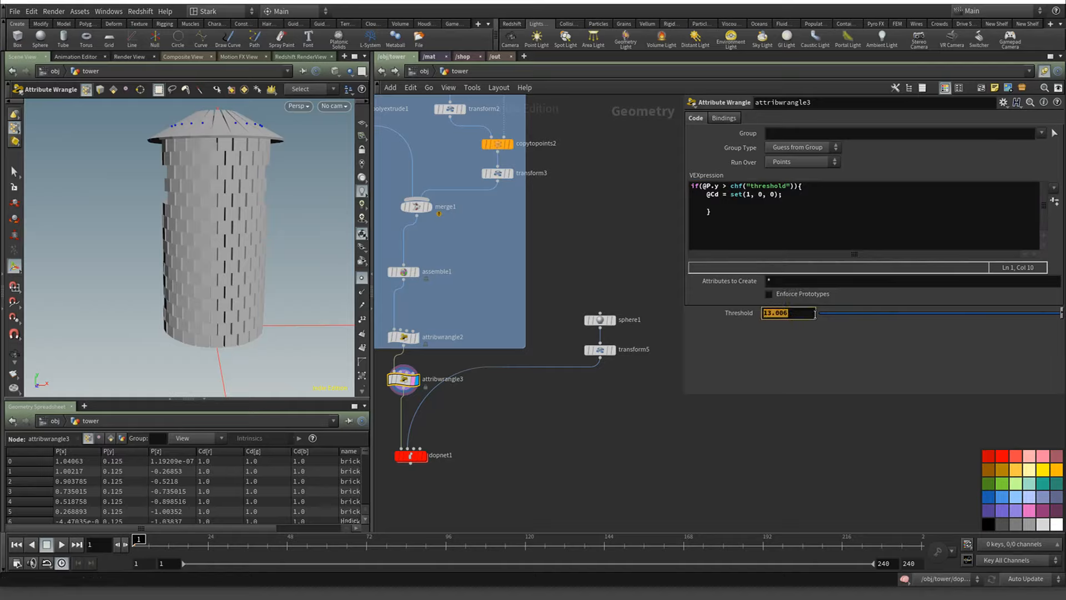
{"action": "mouse_move", "coordinate": [827, 314]}
{"action": "left_mouse_down"}
{"action": "mouse_move", "coordinate": [941, 311]}
{"action": "mouse_move", "coordinate": [840, 321]}
{"action": "left_mouse_up"}
{"action": "left_click_drag", "start_coordinate": [104, 250], "coordinate": [172, 262], "text": "alt"}
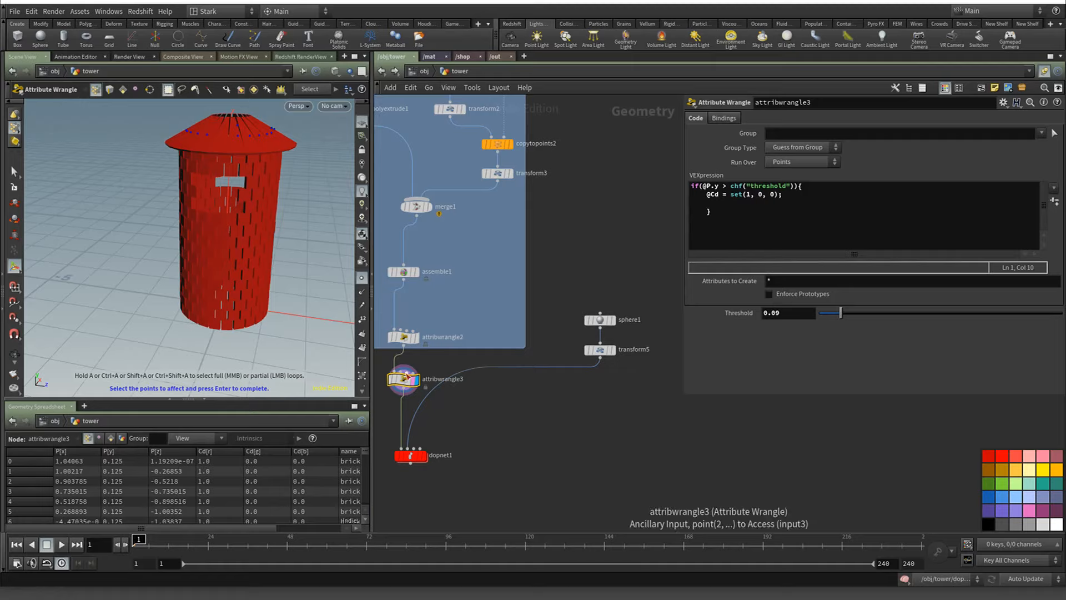
Delete attribwrangle3 and insert a new Attribute Wrangle between attribwrangle2 and dopnet1
{"action": "mouse_move", "coordinate": [393, 381]}
{"action": "key", "text": "Delete"}
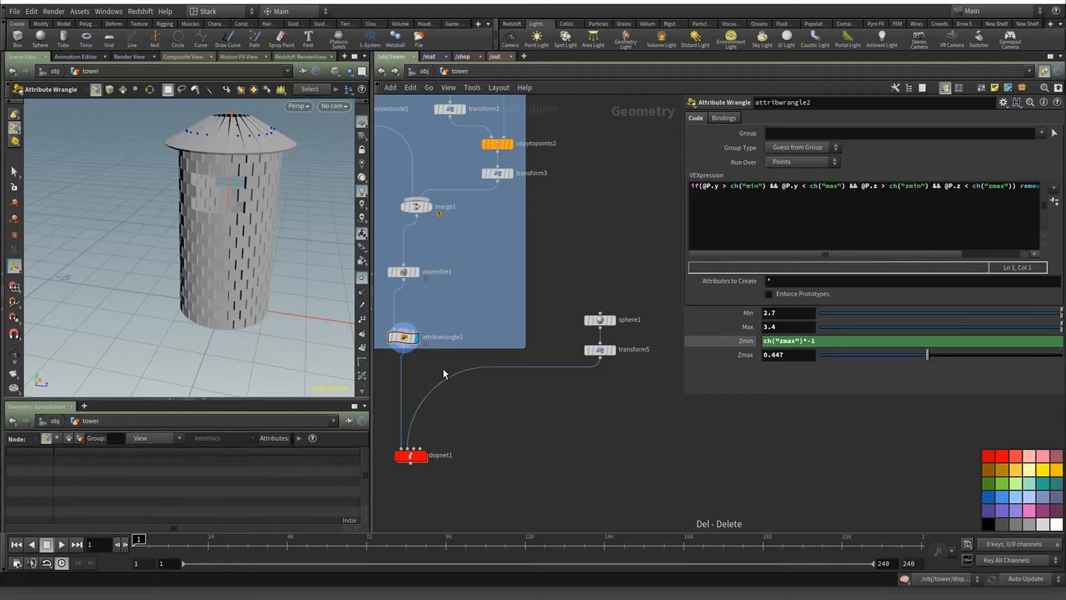
{"action": "key", "text": "Tab"}
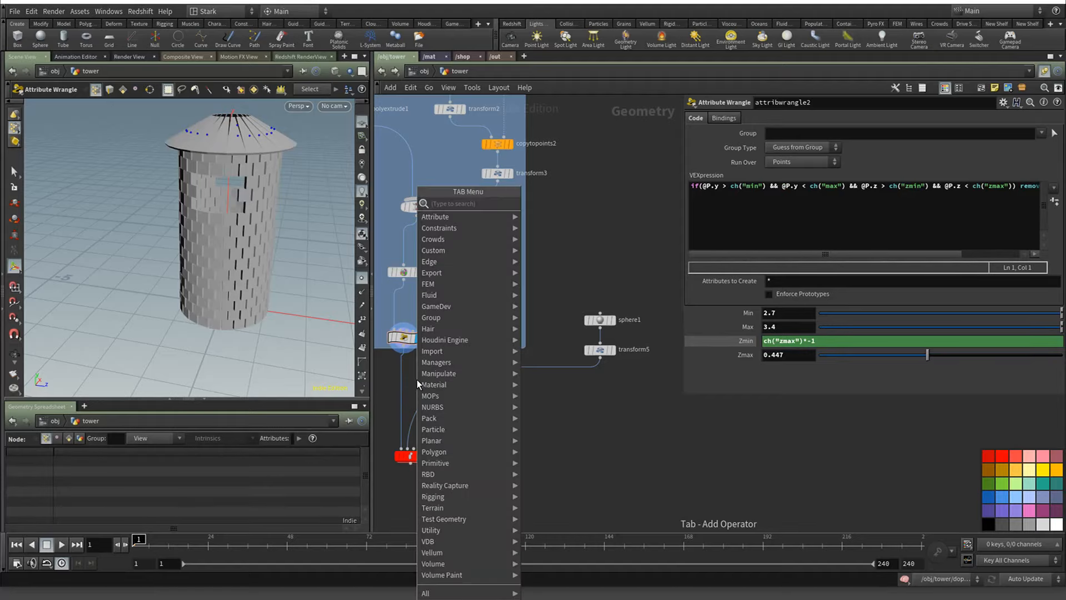
{"action": "type", "text": "wrang"}
{"action": "key", "text": "Return"}
{"action": "left_click", "coordinate": [416, 378]}
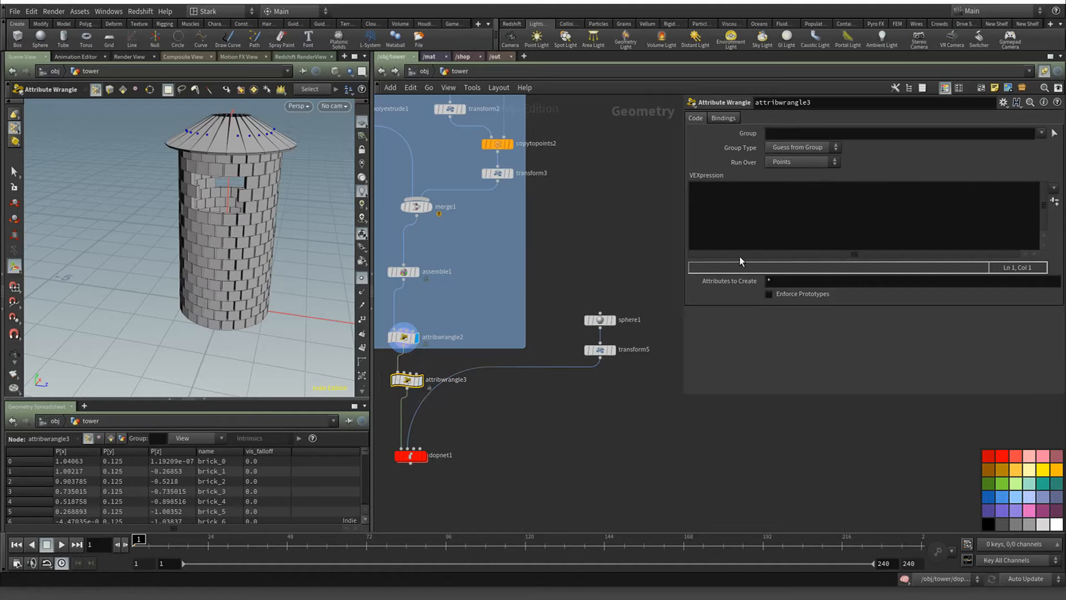
{"action": "left_click", "coordinate": [758, 229]}
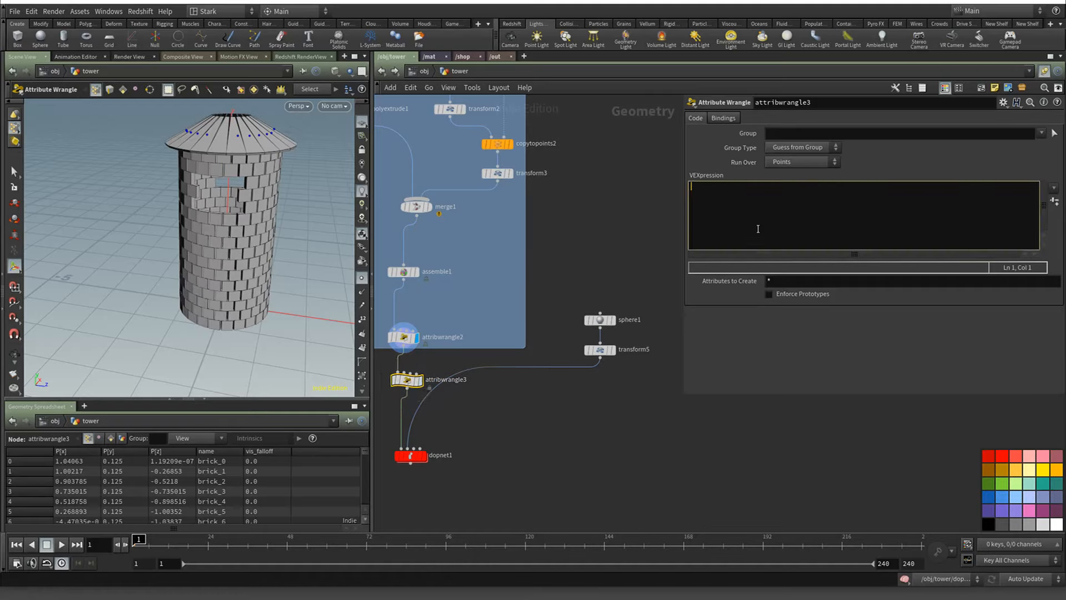
{"action": "type", "text": "if(@P.y < ch(\"height\")) @Cd = set(1,"}
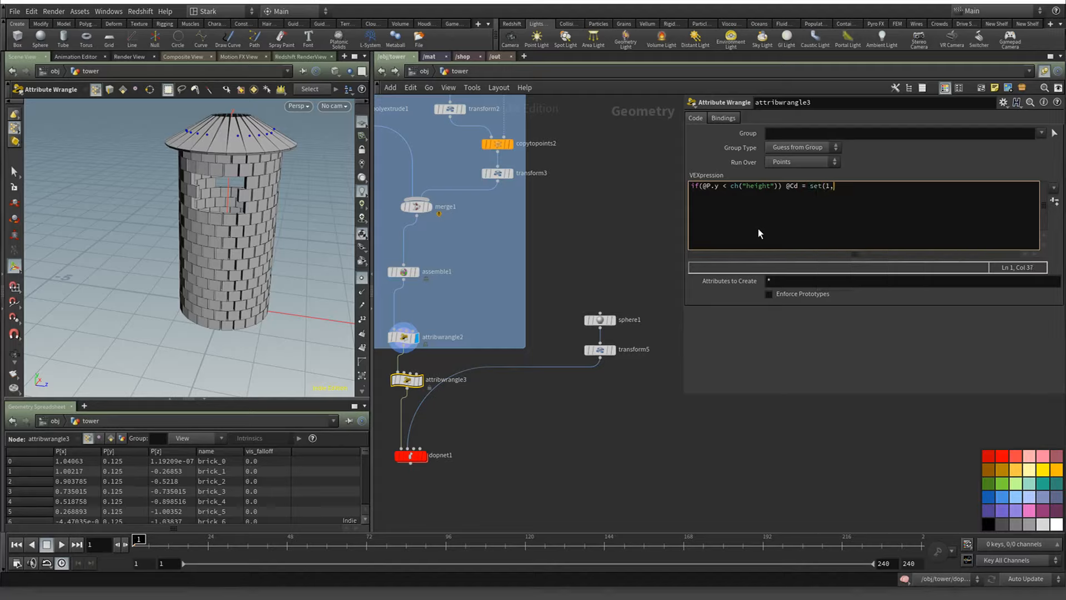
{"action": "type", "text": " 0,"}
{"action": "type", "text": "0);"}
{"action": "left_click", "coordinate": [1053, 201]}
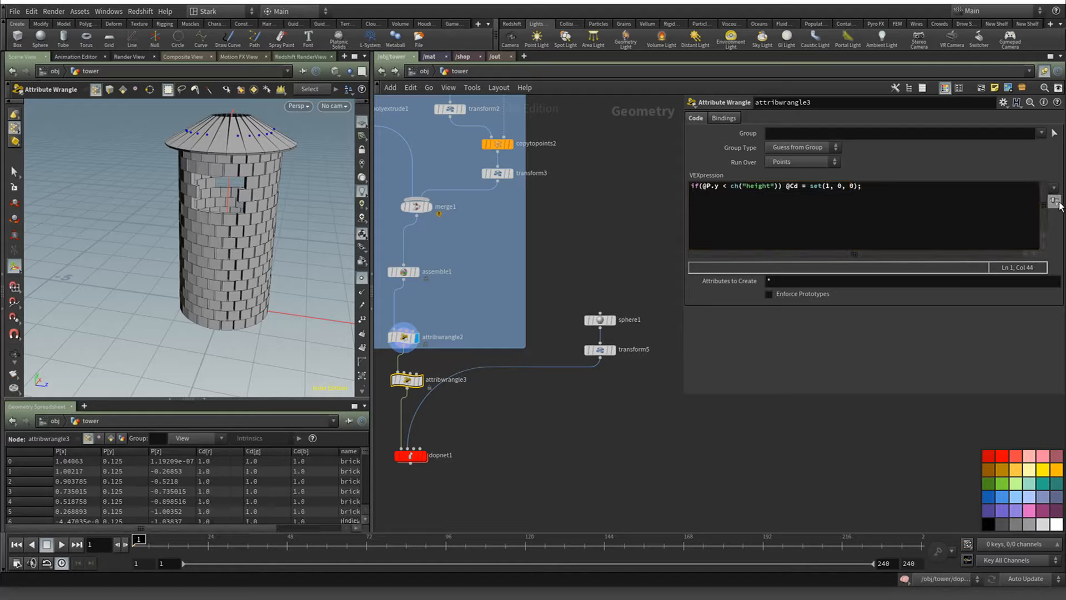
Set Height to 2, display the new wrangle, and adjust Height to 0.115
{"action": "left_click_drag", "start_coordinate": [840, 320], "coordinate": [1018, 312]}
{"action": "double_click", "coordinate": [779, 313]}
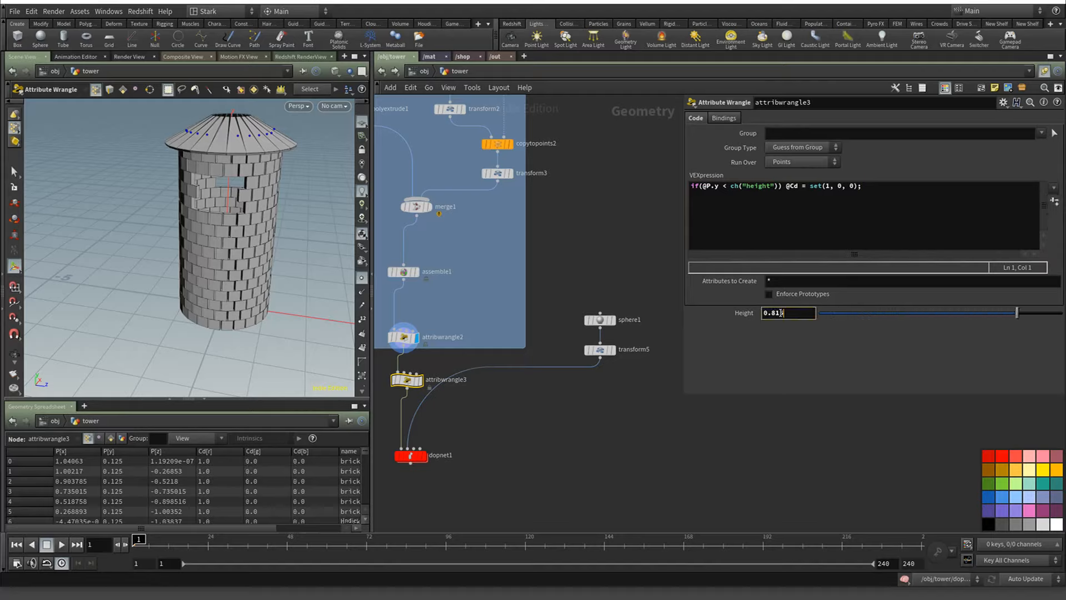
{"action": "type", "text": "2"}
{"action": "key", "text": "Return"}
{"action": "left_click", "coordinate": [419, 383]}
{"action": "mouse_move", "coordinate": [844, 313]}
{"action": "left_mouse_down"}
{"action": "mouse_move", "coordinate": [888, 314]}
{"action": "mouse_move", "coordinate": [848, 317]}
{"action": "left_mouse_up"}
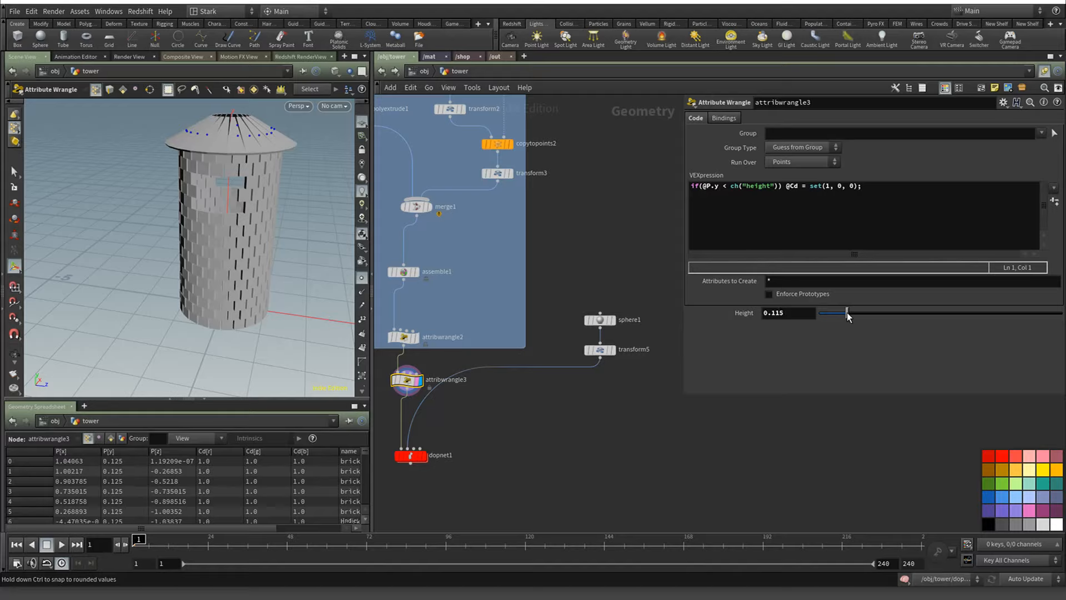
Check the points' Cd values in the spreadsheet and try attribwrangle3 between assemble1 and attribwrangle2 with Height at 0.106
{"action": "scroll", "coordinate": [250, 480], "scroll_direction": "down", "scroll_amount": 6}
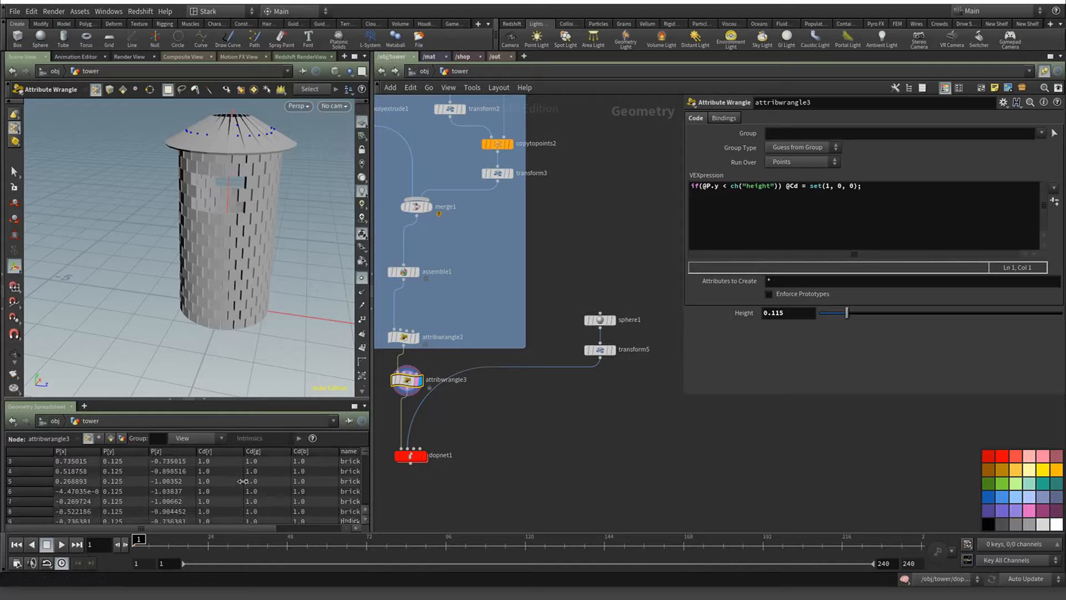
{"action": "scroll", "coordinate": [249, 480], "scroll_direction": "down", "scroll_amount": 1}
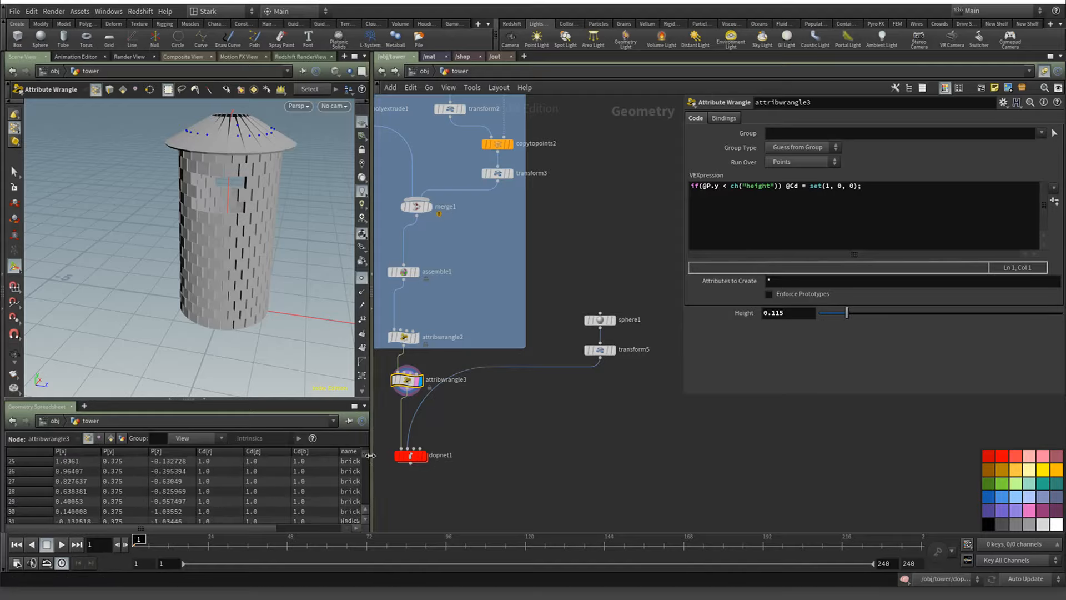
{"action": "left_click_drag", "start_coordinate": [366, 453], "coordinate": [367, 508]}
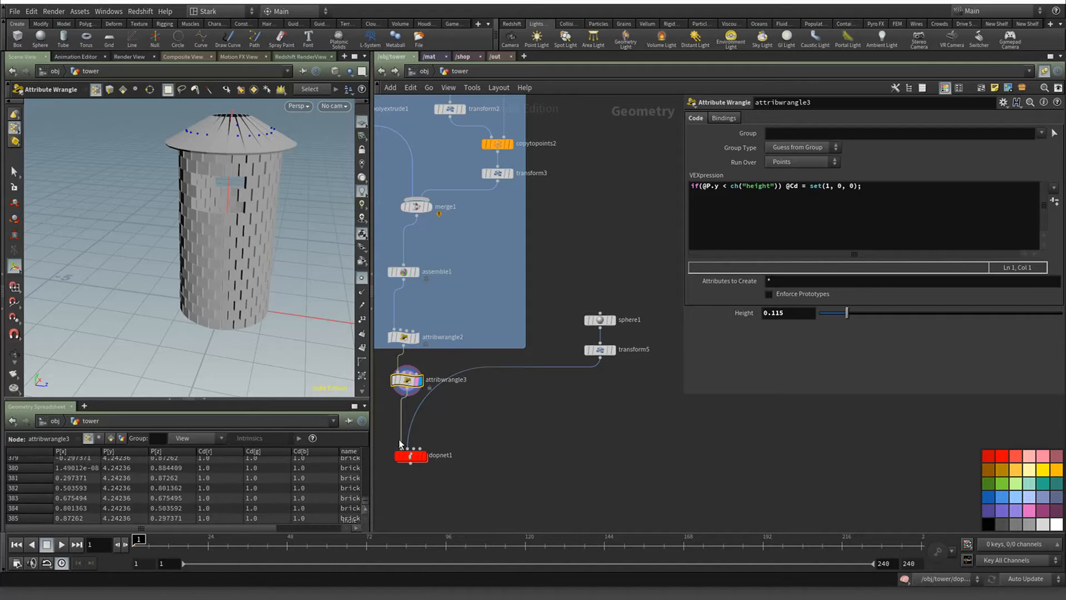
{"action": "left_click_drag", "start_coordinate": [414, 384], "coordinate": [409, 311]}
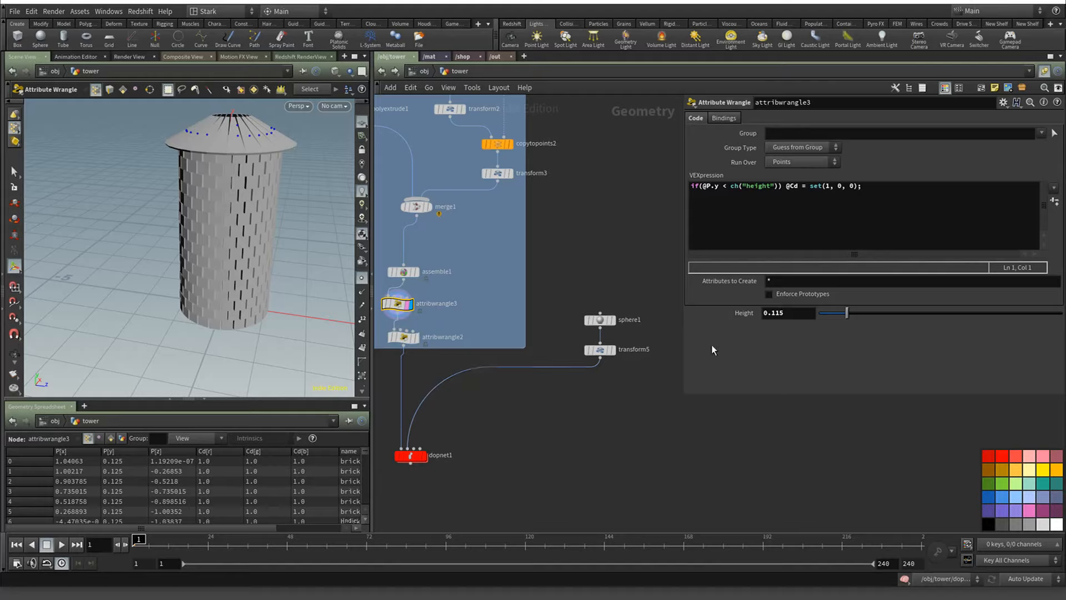
{"action": "mouse_move", "coordinate": [845, 315]}
{"action": "left_mouse_down"}
{"action": "mouse_move", "coordinate": [905, 313]}
{"action": "mouse_move", "coordinate": [833, 313]}
{"action": "mouse_move", "coordinate": [845, 314]}
{"action": "left_mouse_up"}
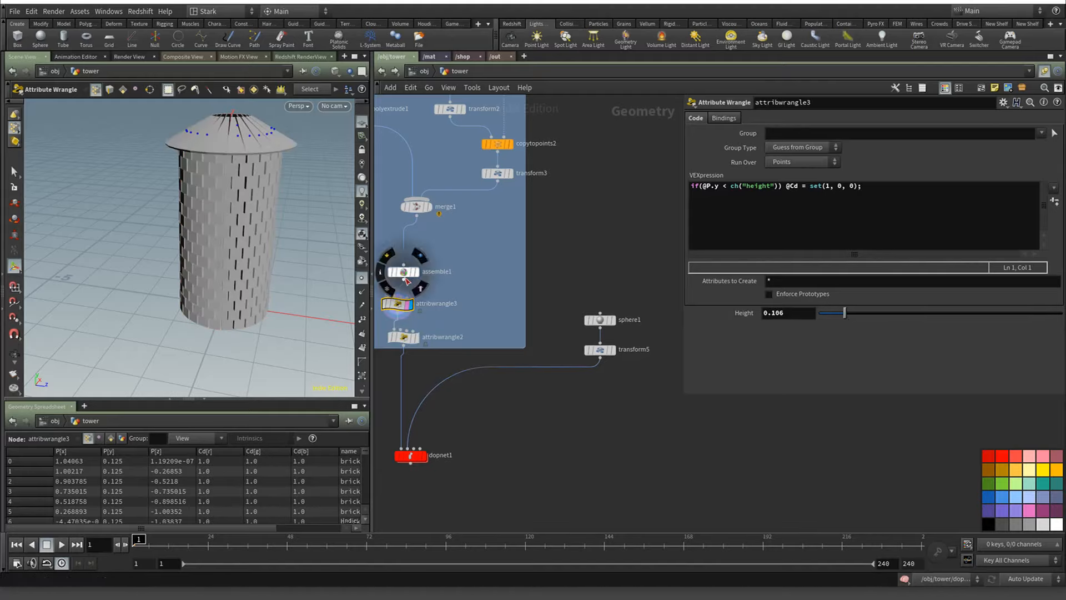
Disable Create Packed Geometry on assemble1 and set attribwrangle3's Height to 0.281
{"action": "left_click", "coordinate": [405, 275]}
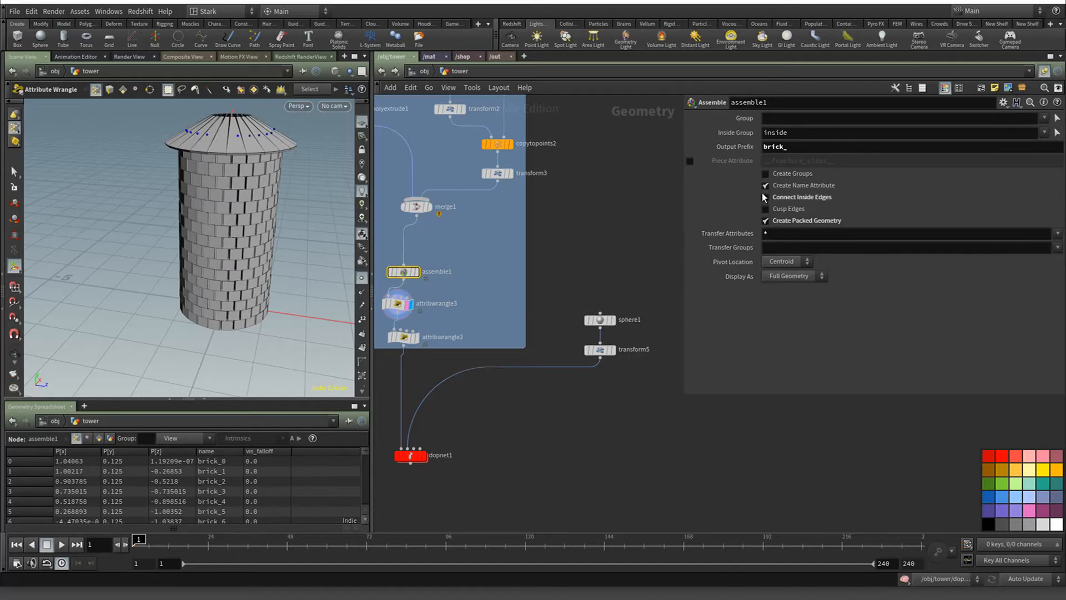
{"action": "left_click", "coordinate": [766, 221]}
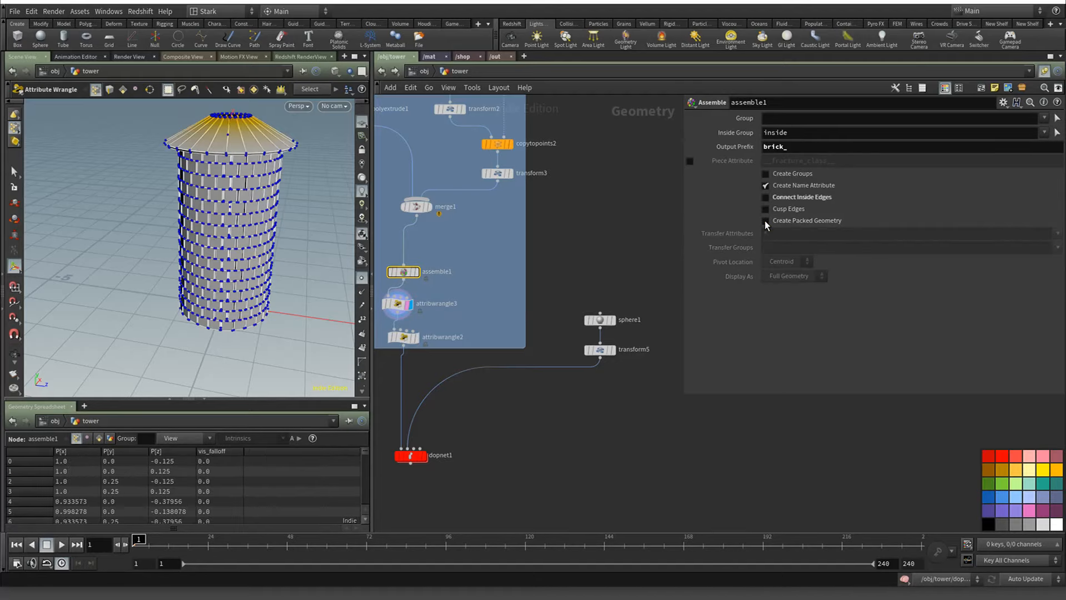
{"action": "left_click", "coordinate": [397, 303]}
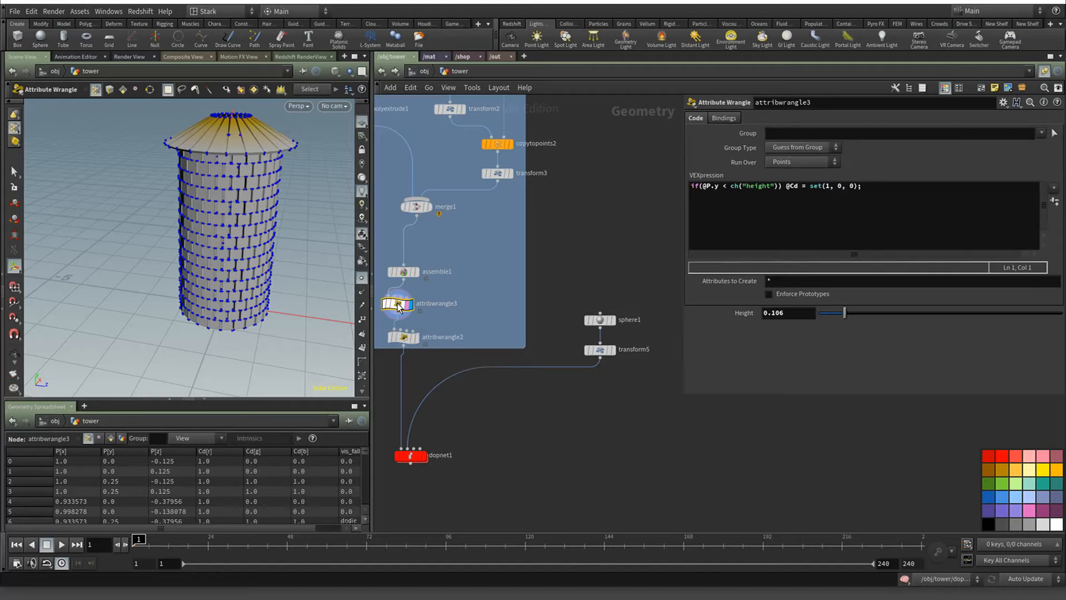
{"action": "left_click_drag", "start_coordinate": [862, 313], "coordinate": [887, 312]}
Rewire attribwrangle3 between attribwrangle2 and dopnet1, and move attribwrangle2 up closer to assemble1
{"action": "left_click_drag", "start_coordinate": [398, 305], "coordinate": [431, 381]}
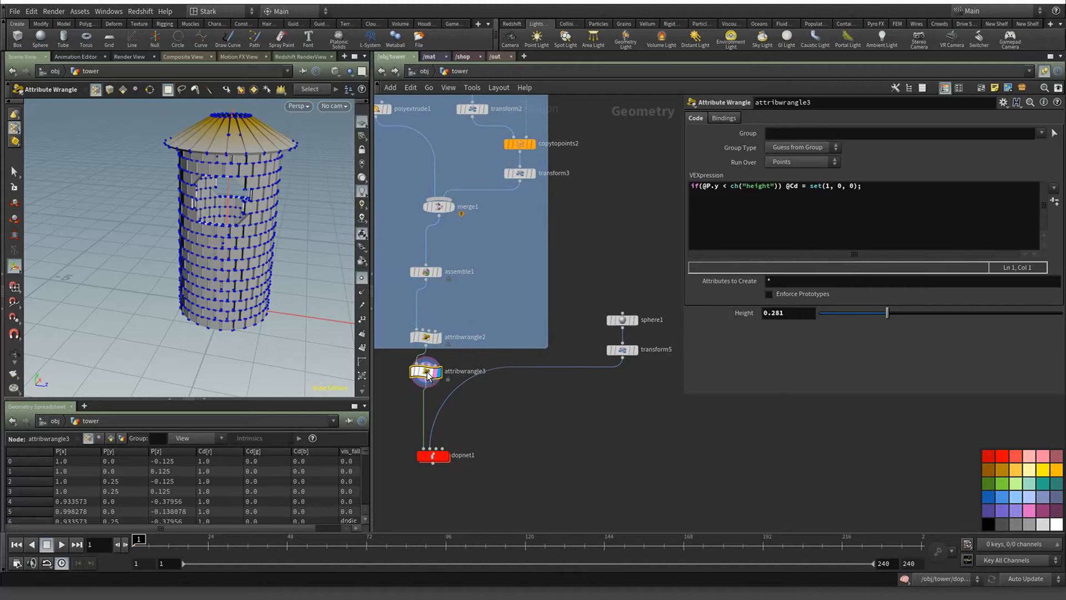
{"action": "left_click", "coordinate": [427, 338]}
{"action": "left_click_drag", "start_coordinate": [431, 343], "coordinate": [431, 318]}
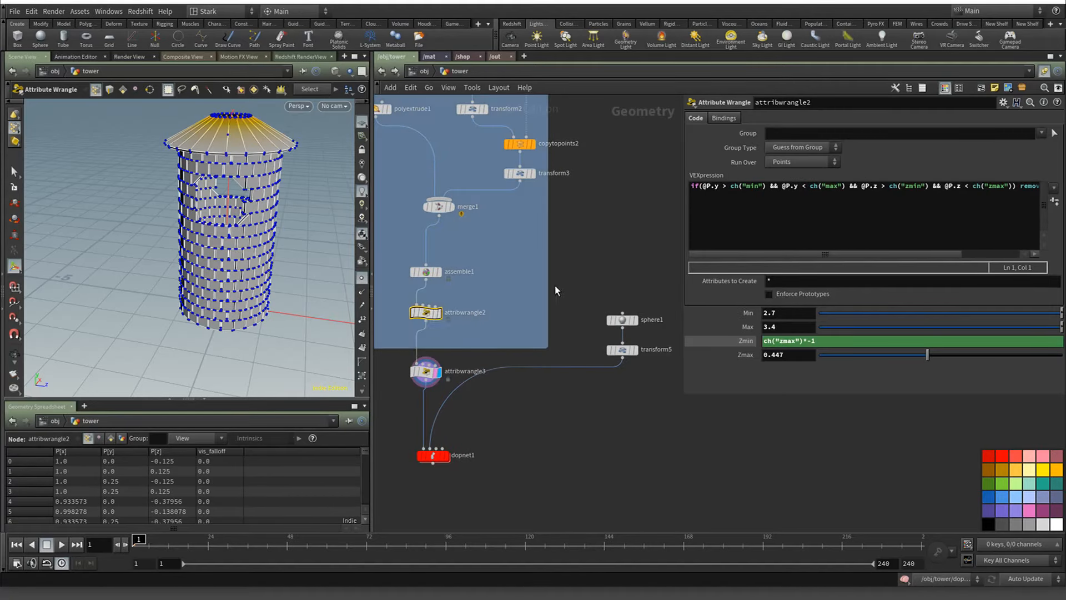
Re-enable Create Packed Geometry on assemble1 and review its available Transfer Attributes
{"action": "left_click", "coordinate": [421, 376]}
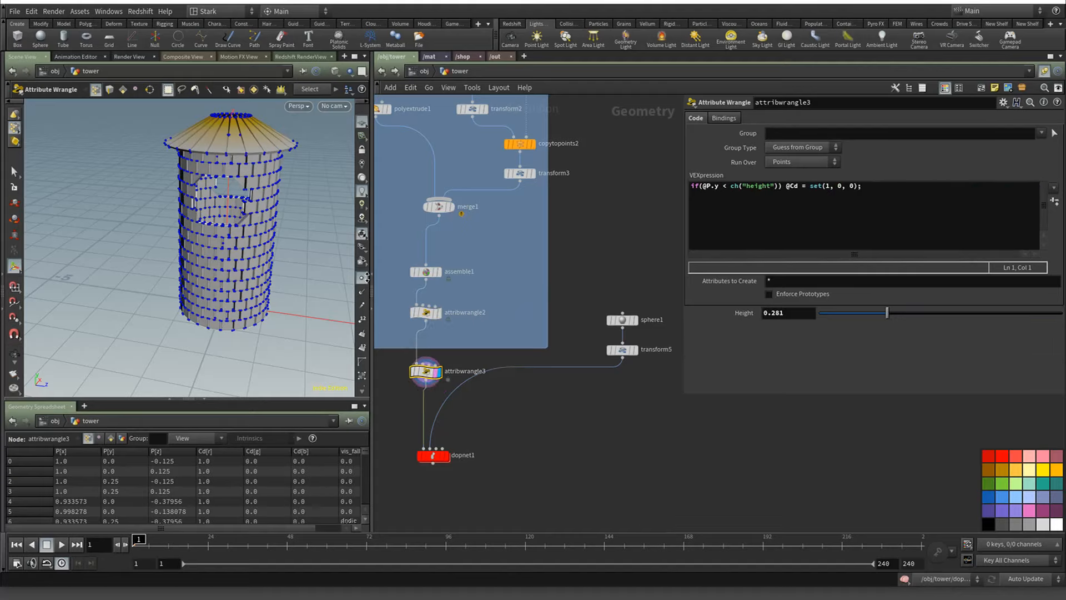
{"action": "left_click", "coordinate": [426, 312]}
{"action": "left_click", "coordinate": [426, 272]}
{"action": "left_click", "coordinate": [766, 221]}
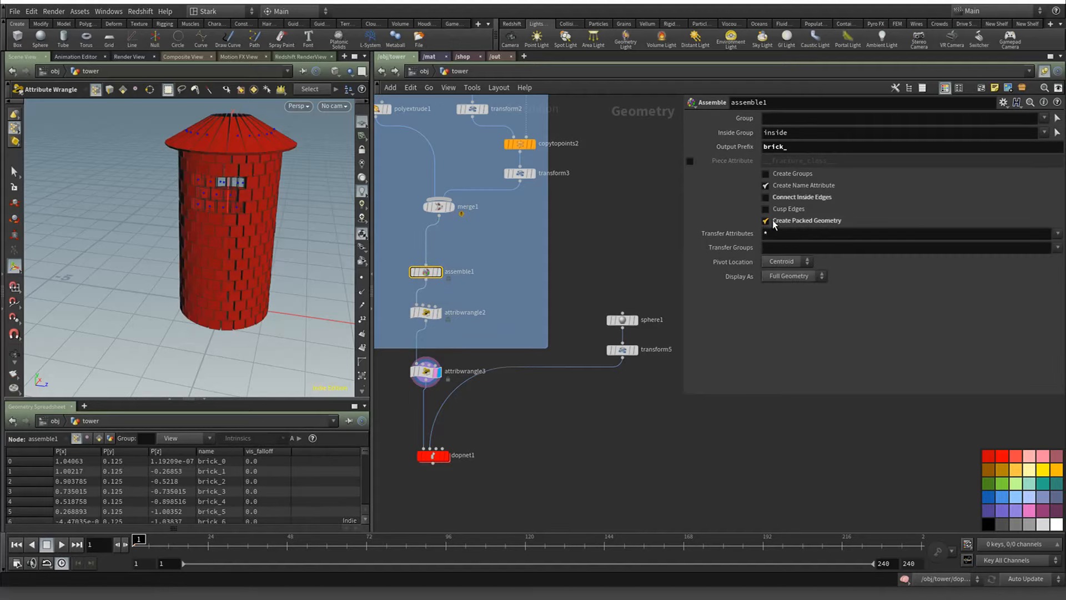
{"action": "left_click", "coordinate": [1058, 233]}
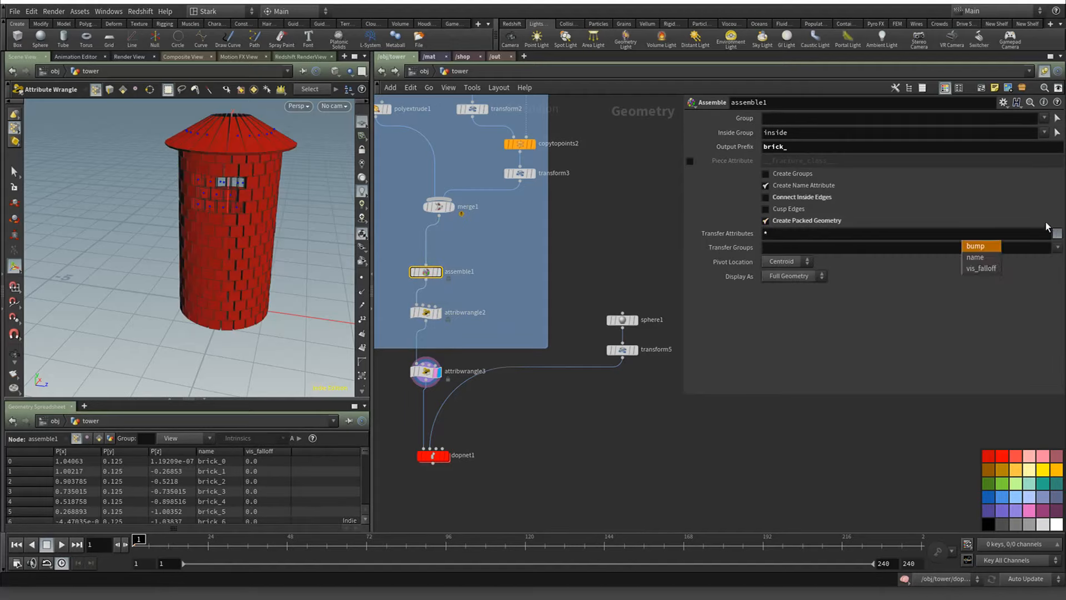
{"action": "left_click", "coordinate": [993, 199]}
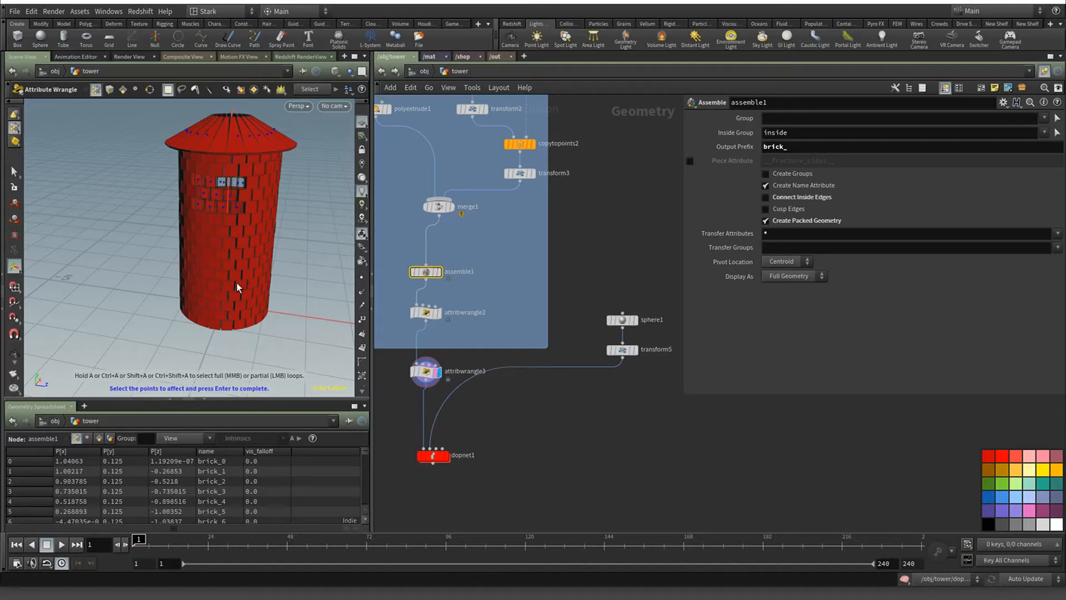
{"action": "key", "text": "w"}
{"action": "key", "text": "w"}
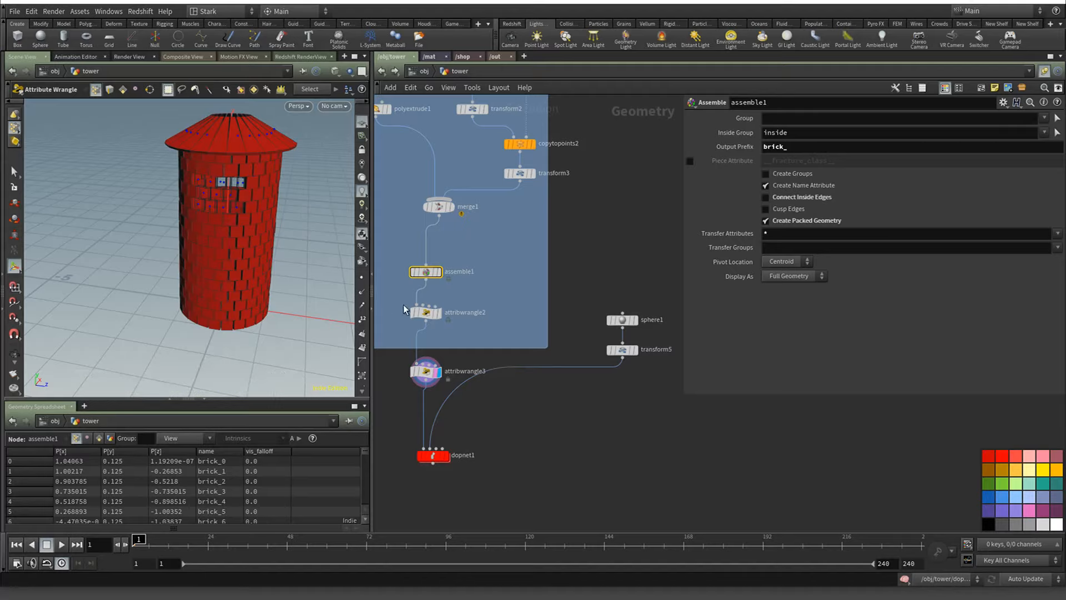
Rewrite attribwrangle3's code to set i@active = 0 below the height channel and i@active = 1 otherwise, replacing the Cd assignment
{"action": "left_click", "coordinate": [425, 375]}
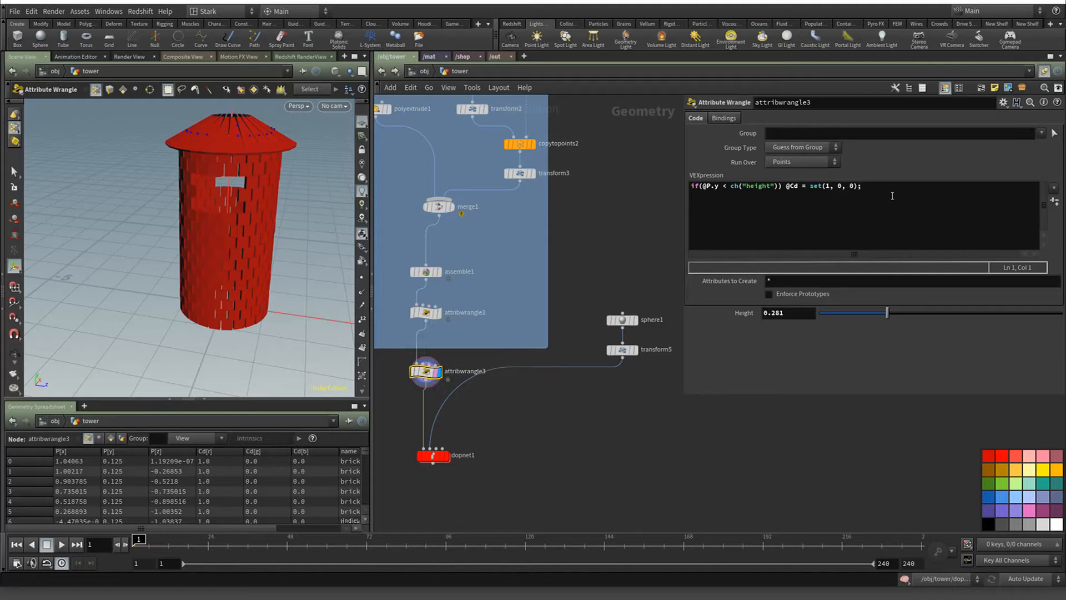
{"action": "left_click_drag", "start_coordinate": [892, 195], "coordinate": [782, 181]}
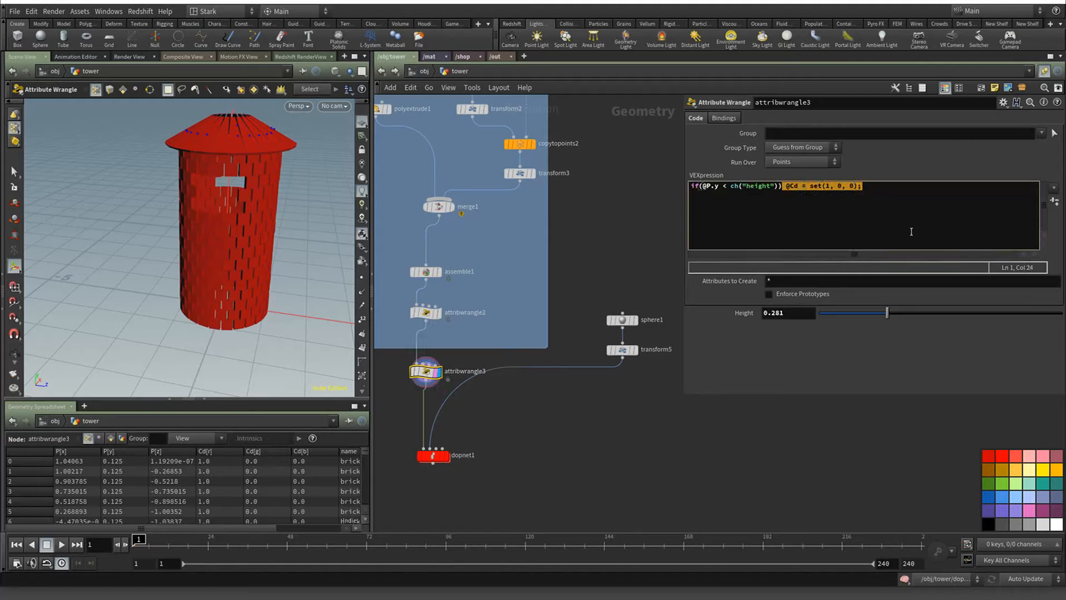
{"action": "key", "text": "BackSpace"}
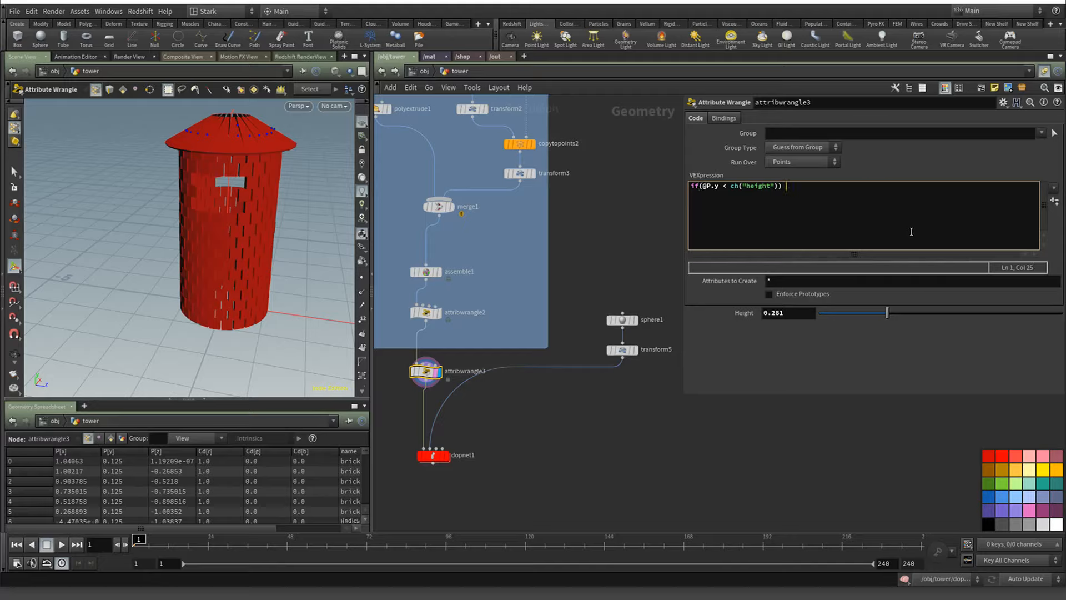
{"action": "type", "text": "i"}
{"action": "key", "text": "BackSpace"}
{"action": "type", "text": "i@active"}
{"action": "type", "text": "elseP"}
{"action": "type", "text": "{"}
{"action": "key", "text": "Return"}
{"action": "type", "text": "i@"}
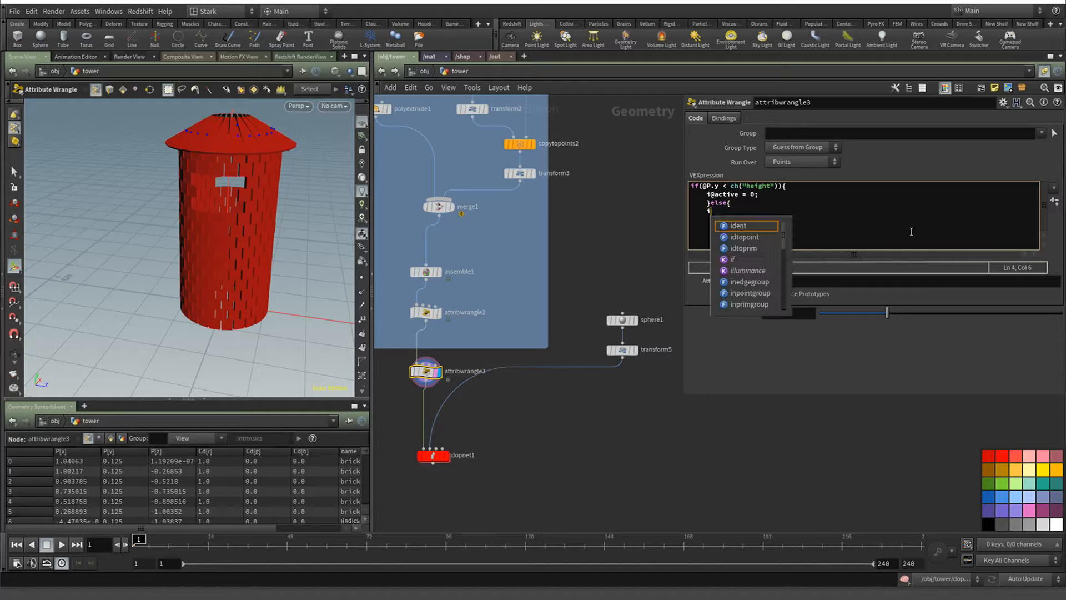
{"action": "type", "text": "active = 1;"}
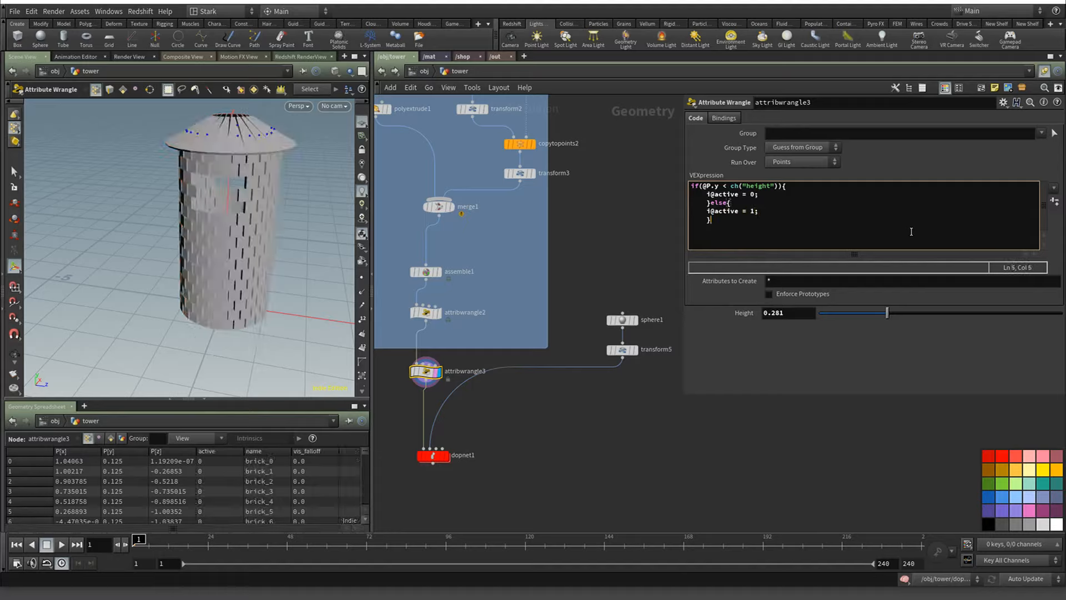
Check the points' active values in the spreadsheet, and select and display dopnet1
{"action": "mouse_move", "coordinate": [366, 455]}
{"action": "left_mouse_down"}
{"action": "mouse_move", "coordinate": [365, 475]}
{"action": "mouse_move", "coordinate": [362, 459]}
{"action": "left_mouse_up"}
{"action": "left_click", "coordinate": [366, 457]}
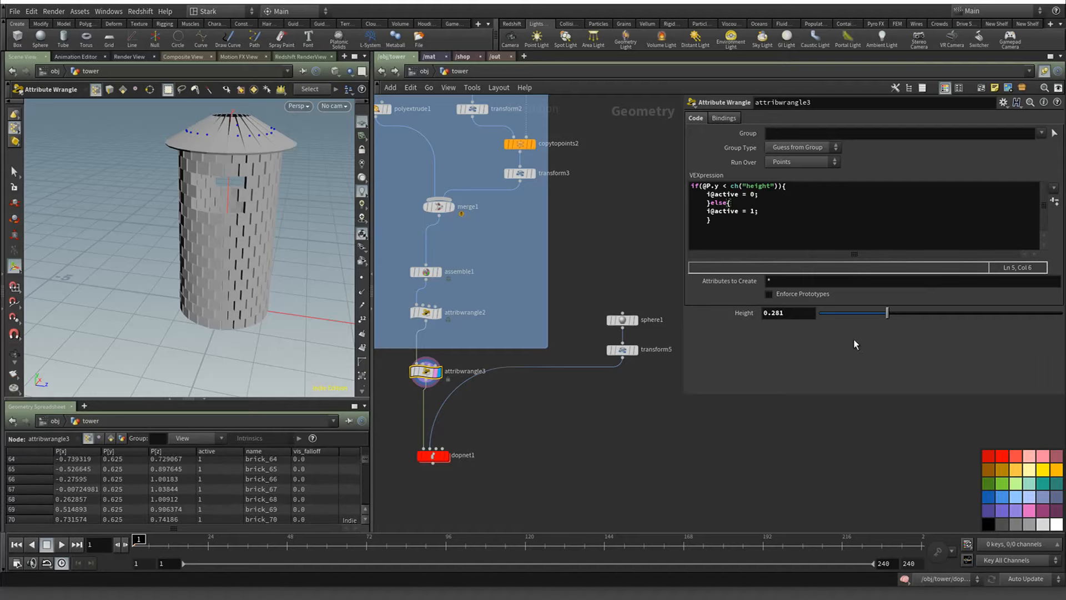
{"action": "left_click", "coordinate": [445, 456]}
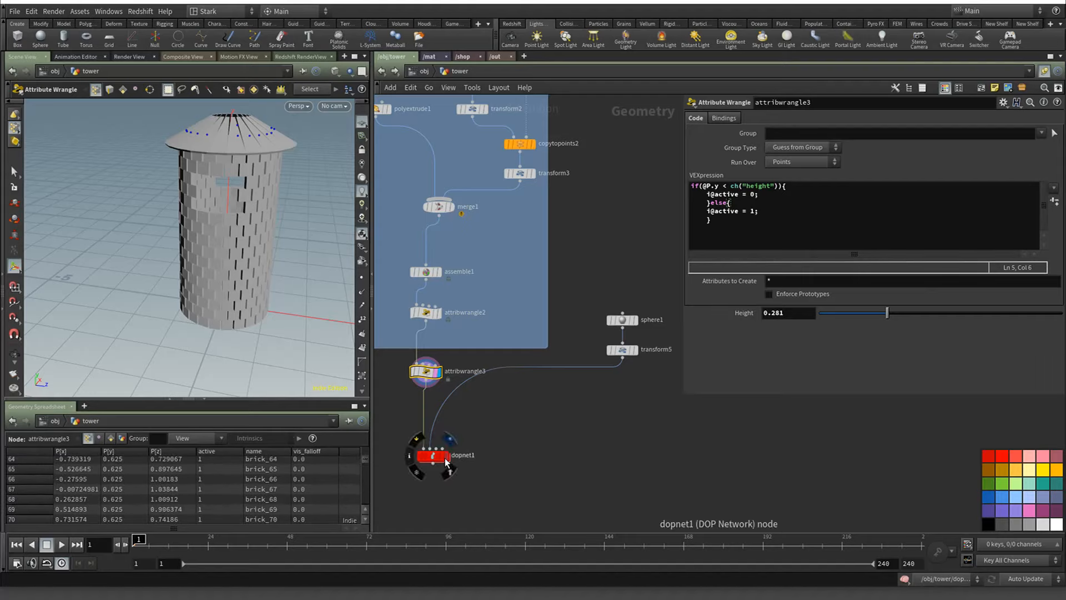
{"action": "left_click", "coordinate": [433, 461]}
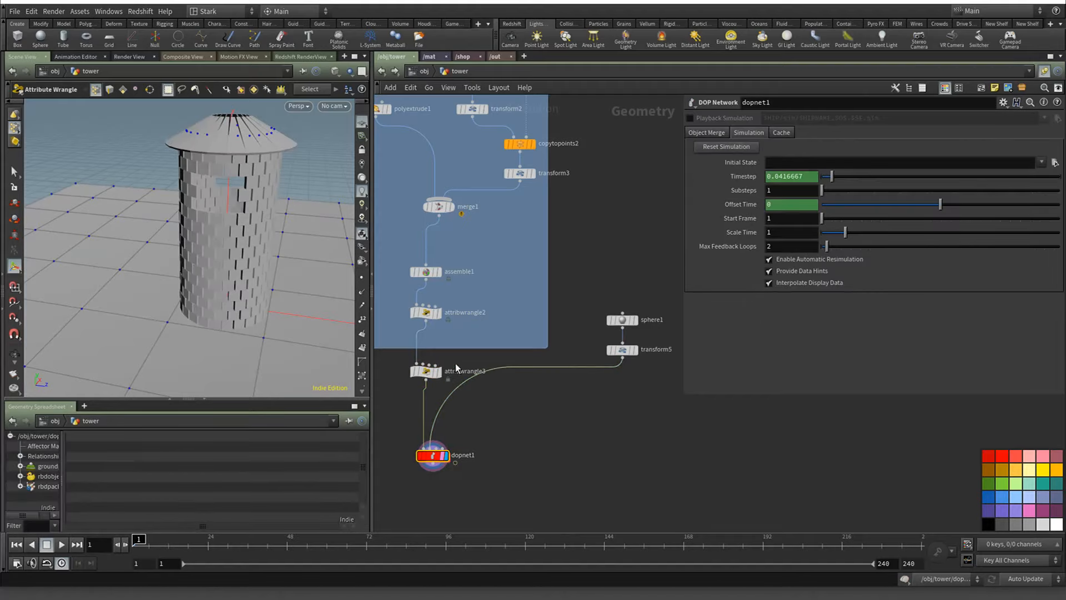
Rewire attribwrangle3 between assemble1 and attribwrangle2
{"action": "left_click", "coordinate": [432, 377]}
{"action": "left_click_drag", "start_coordinate": [432, 377], "coordinate": [437, 286]}
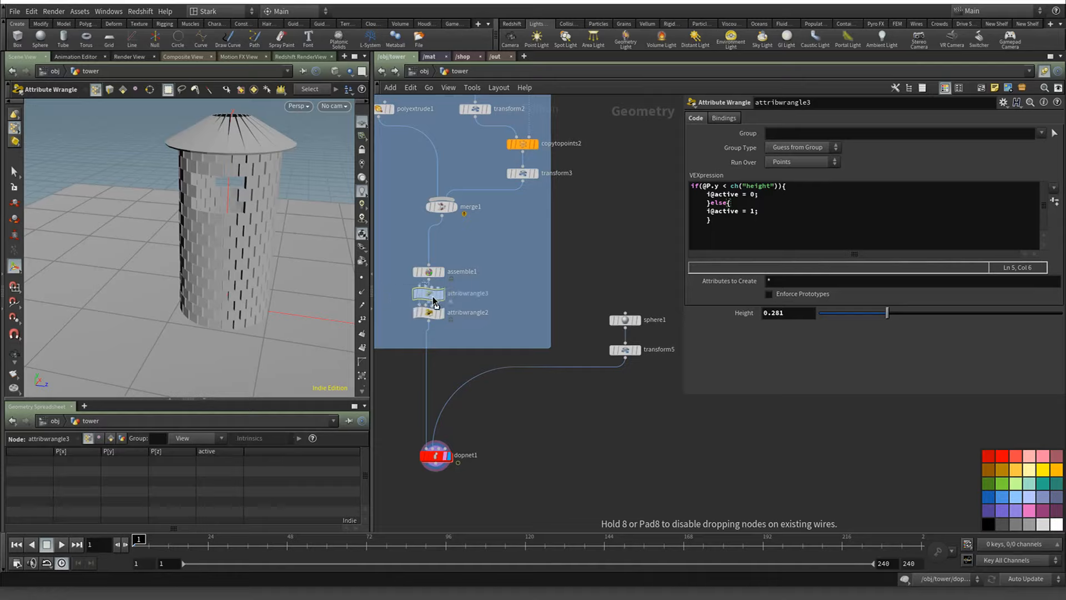
{"action": "left_click_drag", "start_coordinate": [364, 452], "coordinate": [357, 506]}
Switch the viewport selection to primitives, play dopnet1's simulation and return to frame 1
{"action": "left_click", "coordinate": [436, 481]}
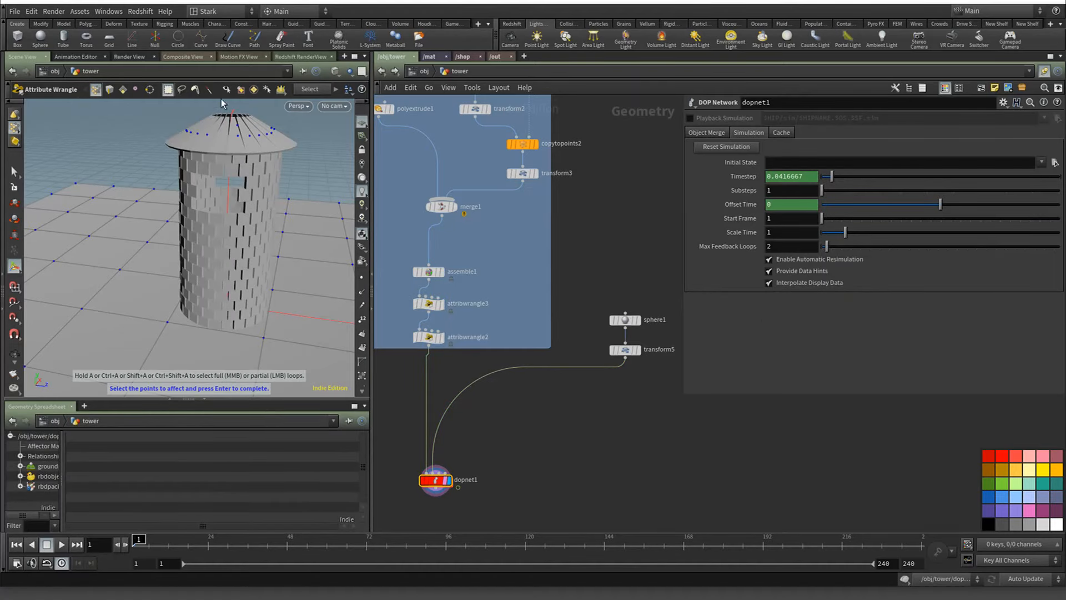
{"action": "left_click", "coordinate": [123, 89]}
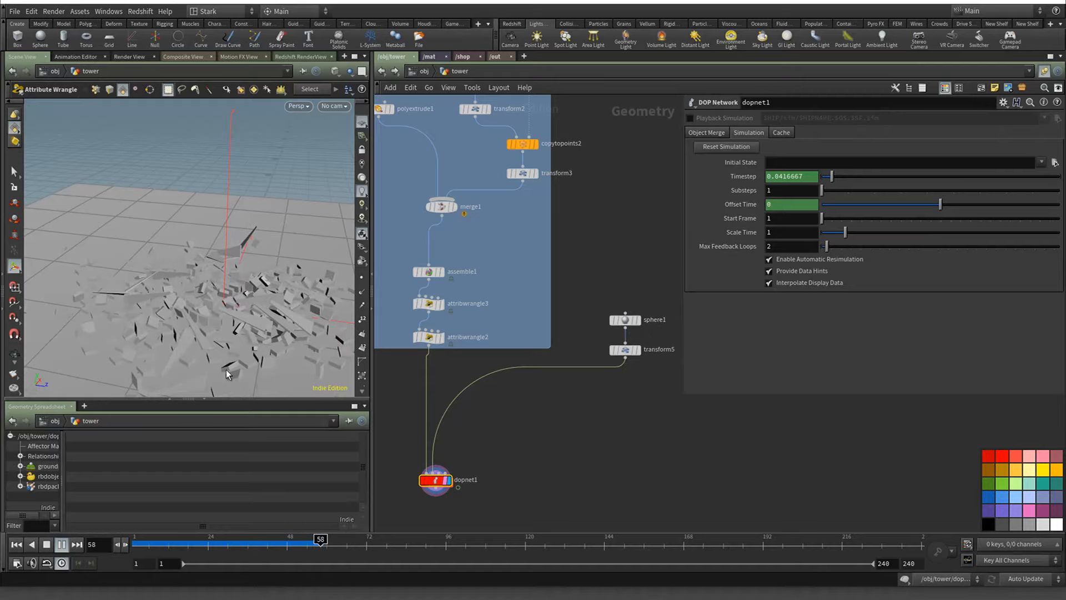
{"action": "left_click", "coordinate": [46, 546]}
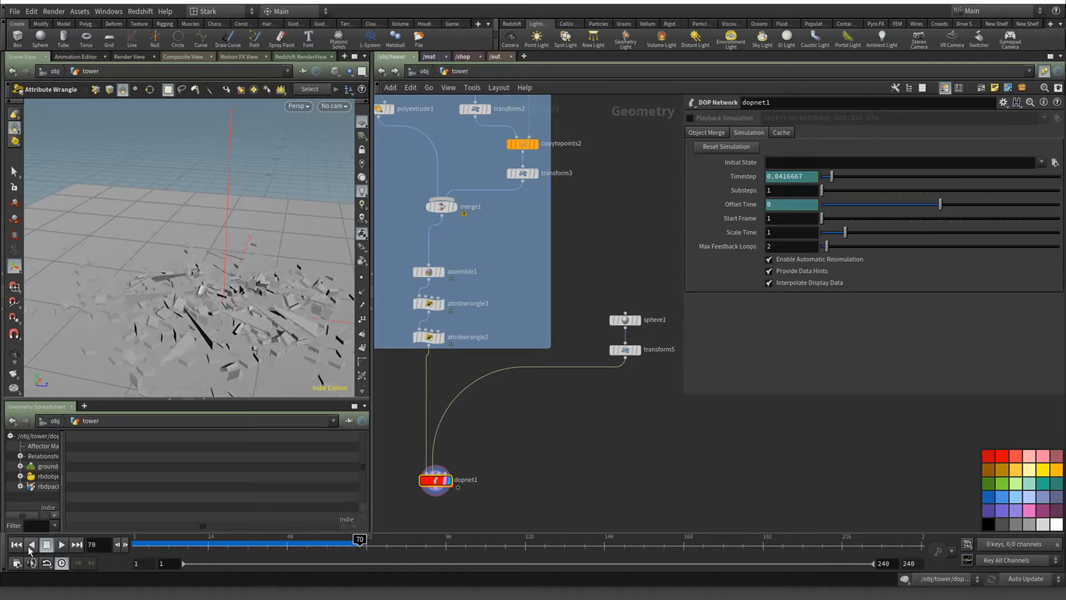
{"action": "left_click", "coordinate": [20, 545]}
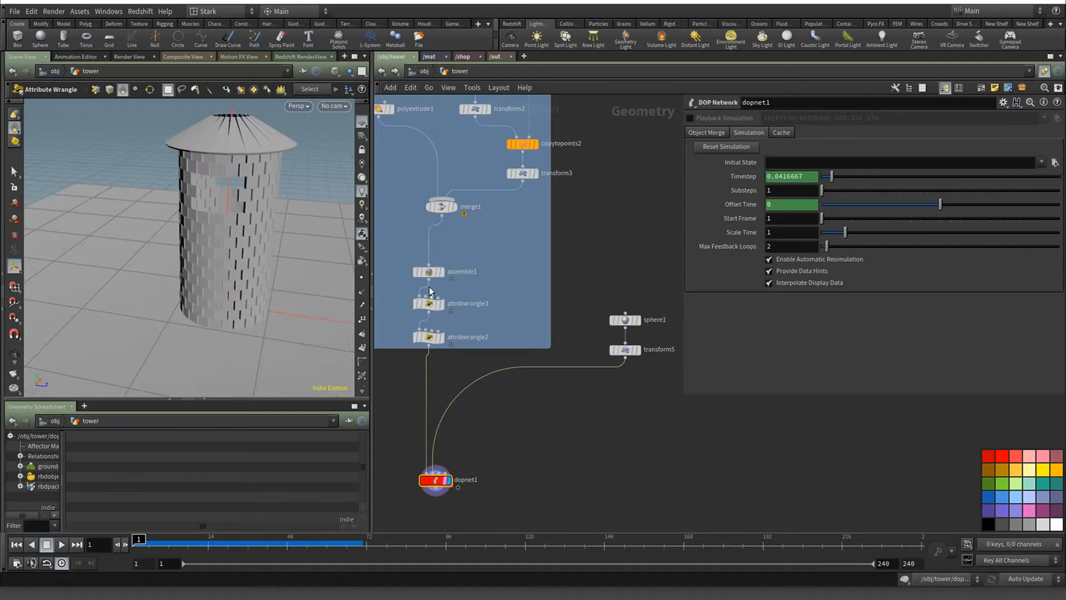
Set attribwrangle3's Height to 2
{"action": "left_click", "coordinate": [431, 305]}
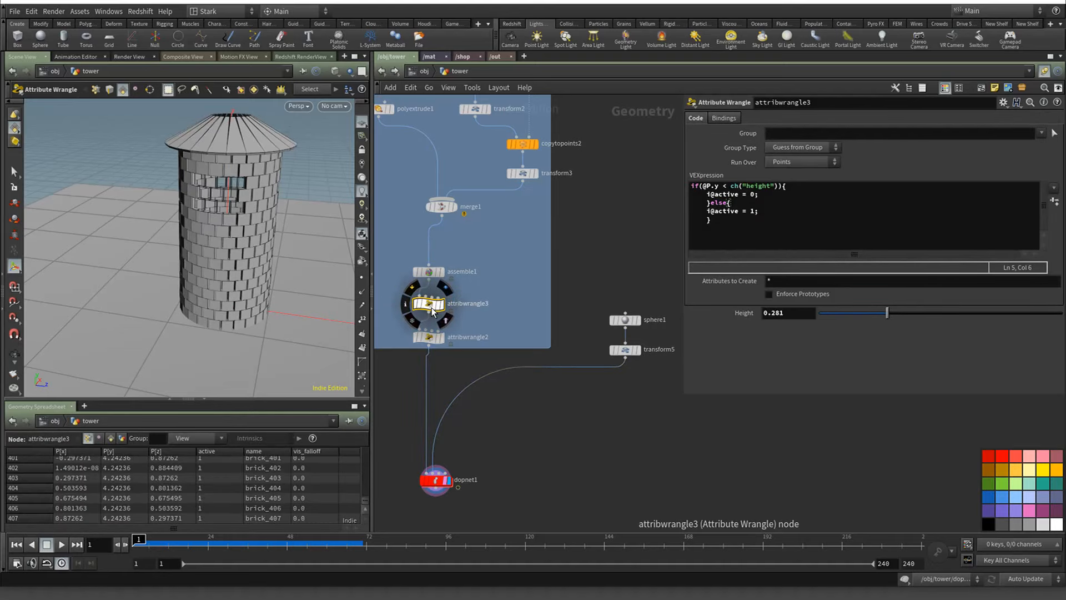
{"action": "left_click", "coordinate": [798, 313]}
{"action": "type", "text": "2"}
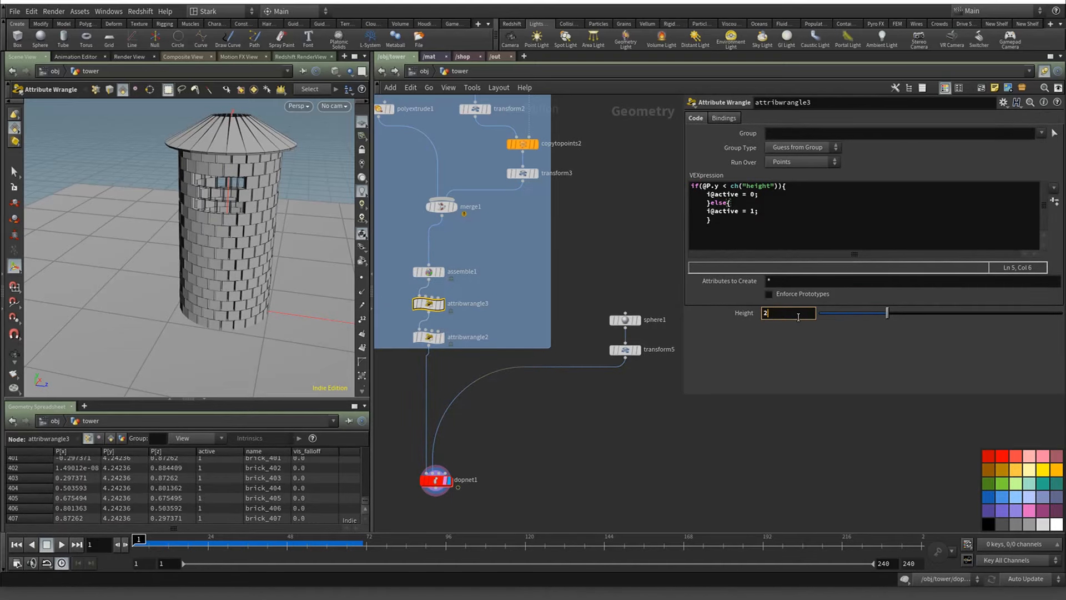
{"action": "key", "text": "Return"}
Play the simulation with dopnet1 selected to see how the tower's lower bricks behave, and rewind to frame 1
{"action": "left_click", "coordinate": [63, 544]}
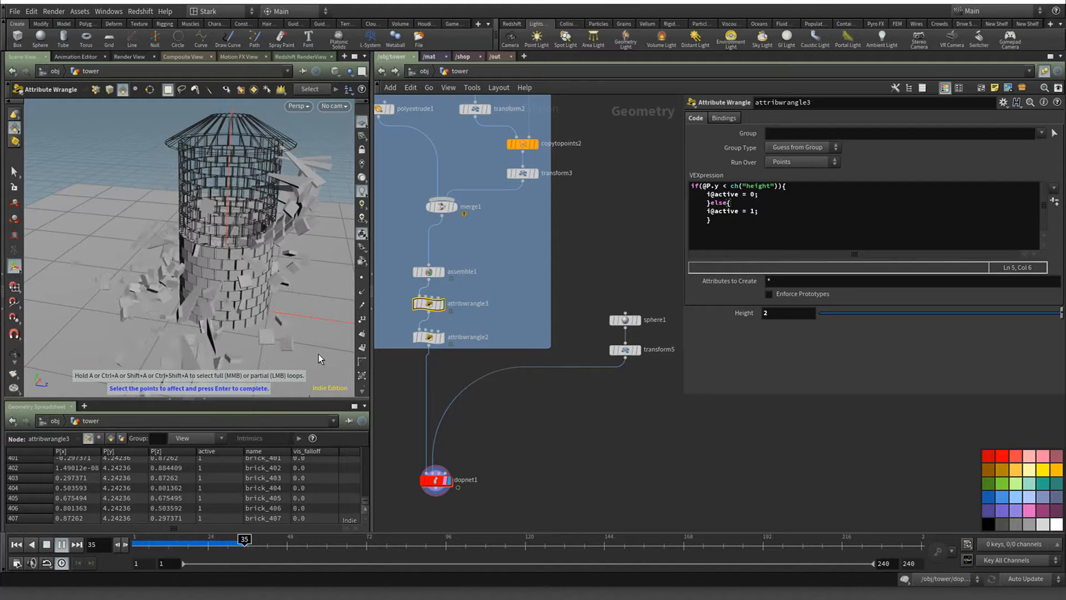
{"action": "left_click", "coordinate": [441, 487]}
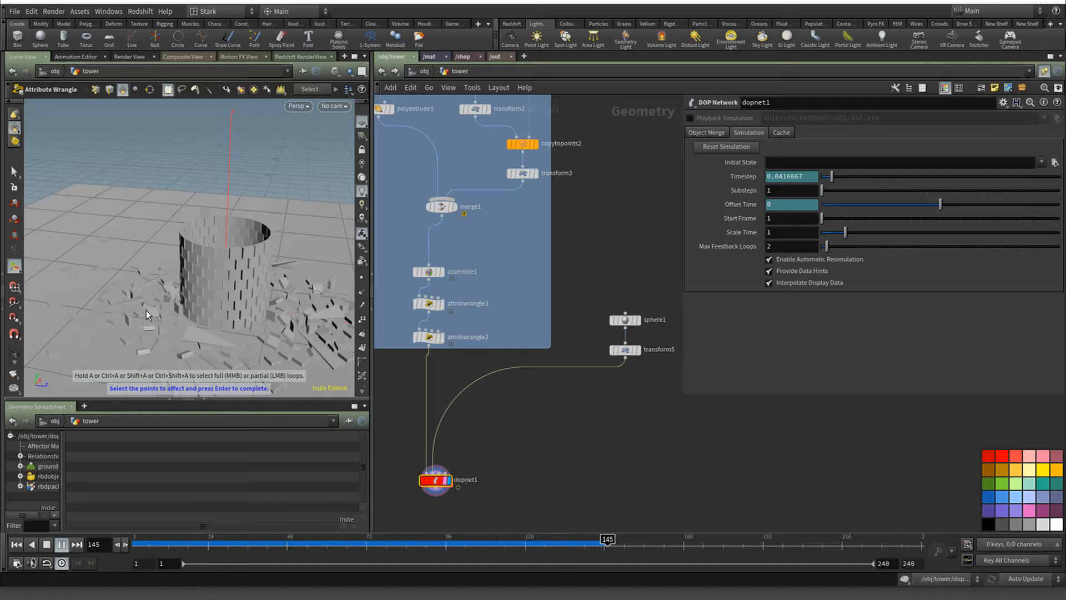
{"action": "left_click", "coordinate": [47, 545]}
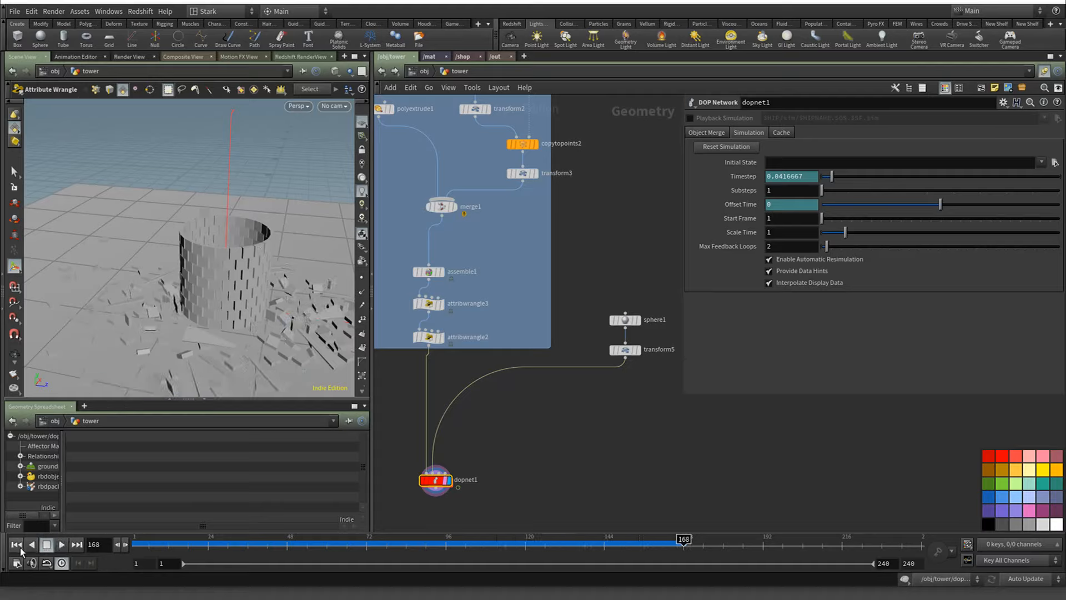
{"action": "left_click", "coordinate": [16, 544]}
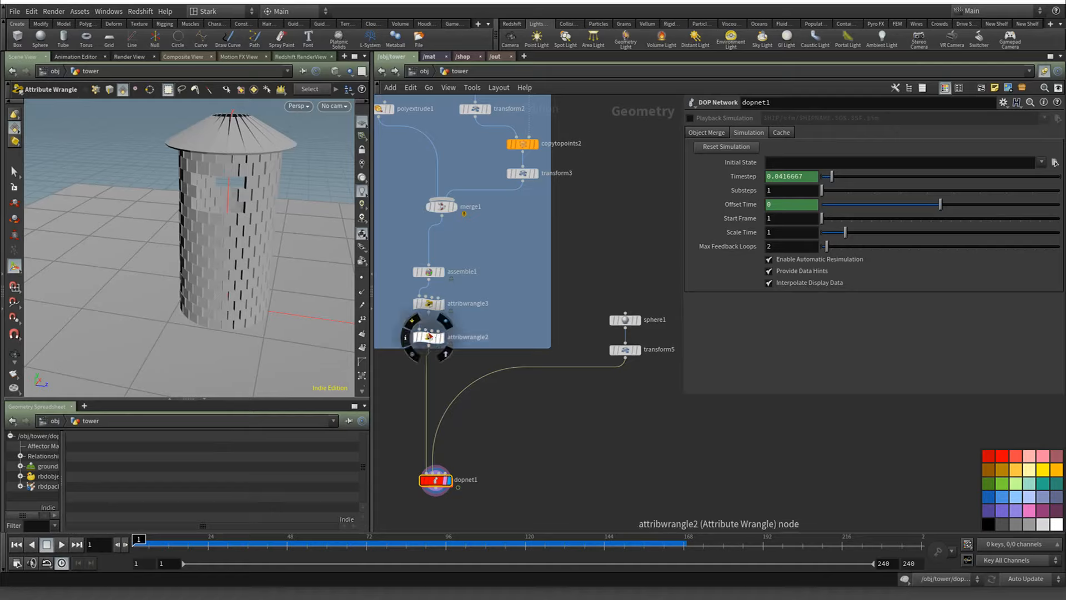
{"action": "left_click", "coordinate": [429, 337]}
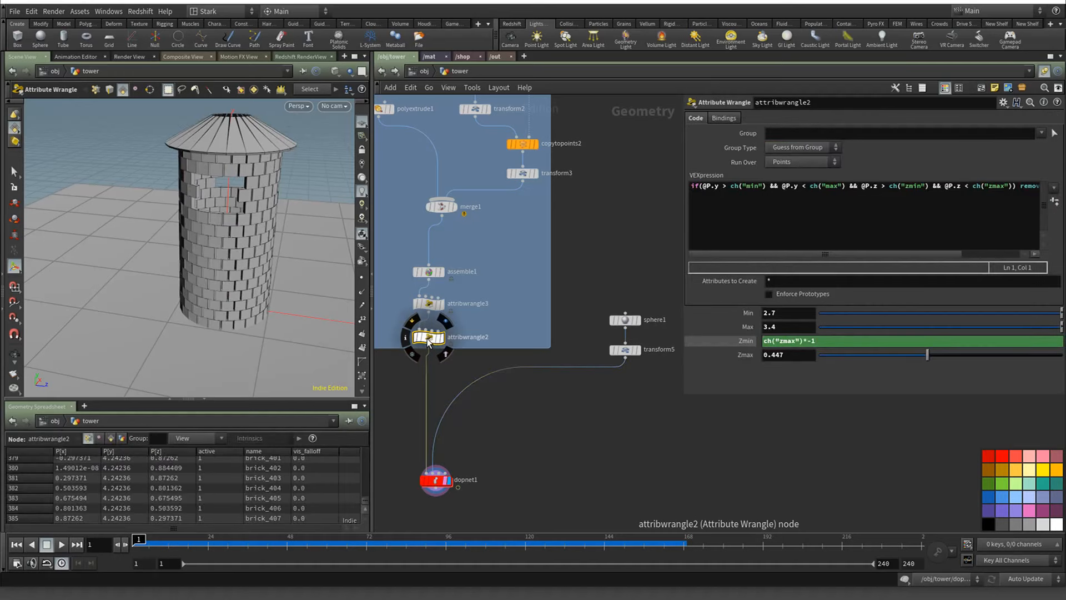
{"action": "left_click", "coordinate": [433, 305]}
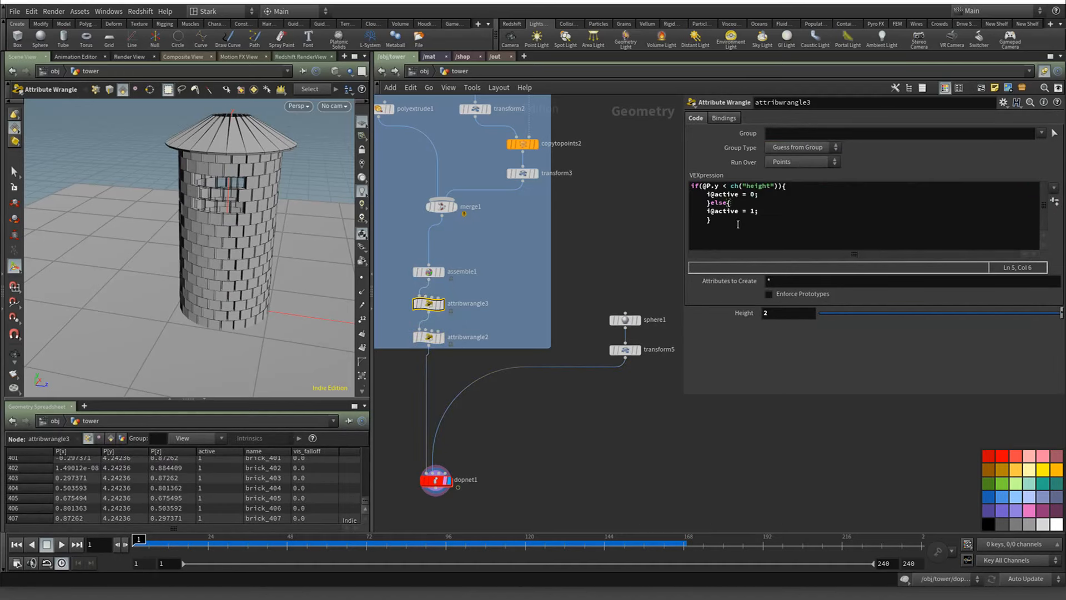
{"action": "left_click", "coordinate": [764, 194]}
{"action": "key", "text": "Return"}
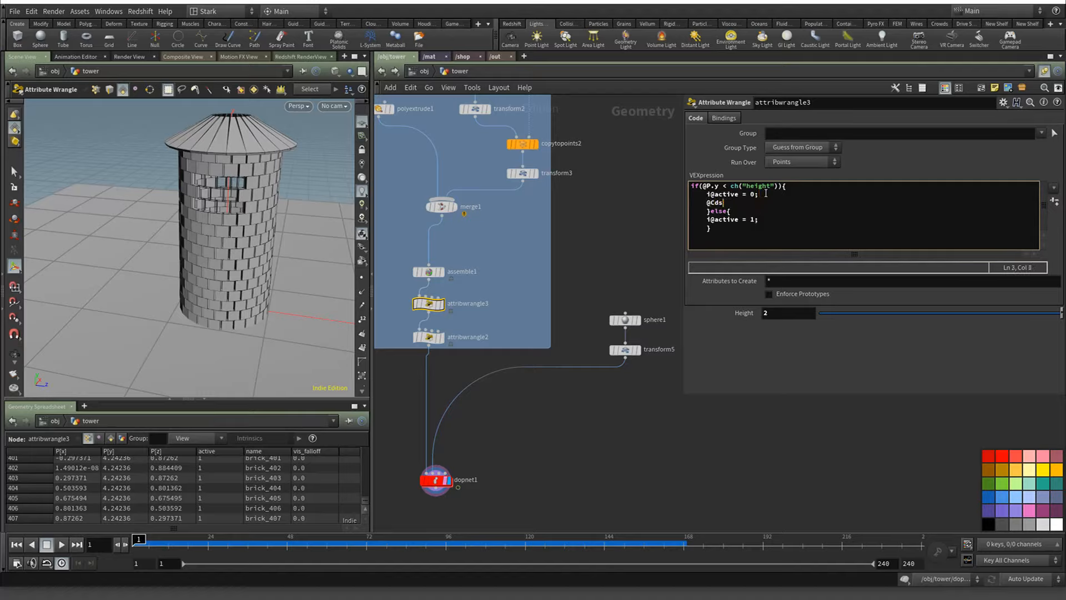
{"action": "type", "text": "@Cd = (1, 0, 0);"}
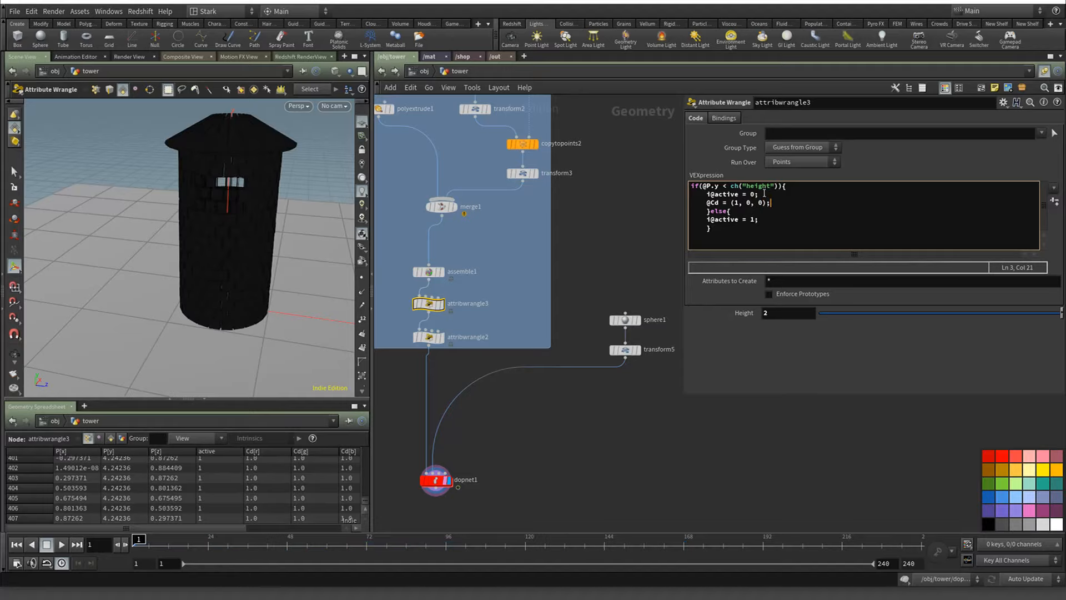
{"action": "left_click", "coordinate": [732, 204]}
{"action": "type", "text": "set"}
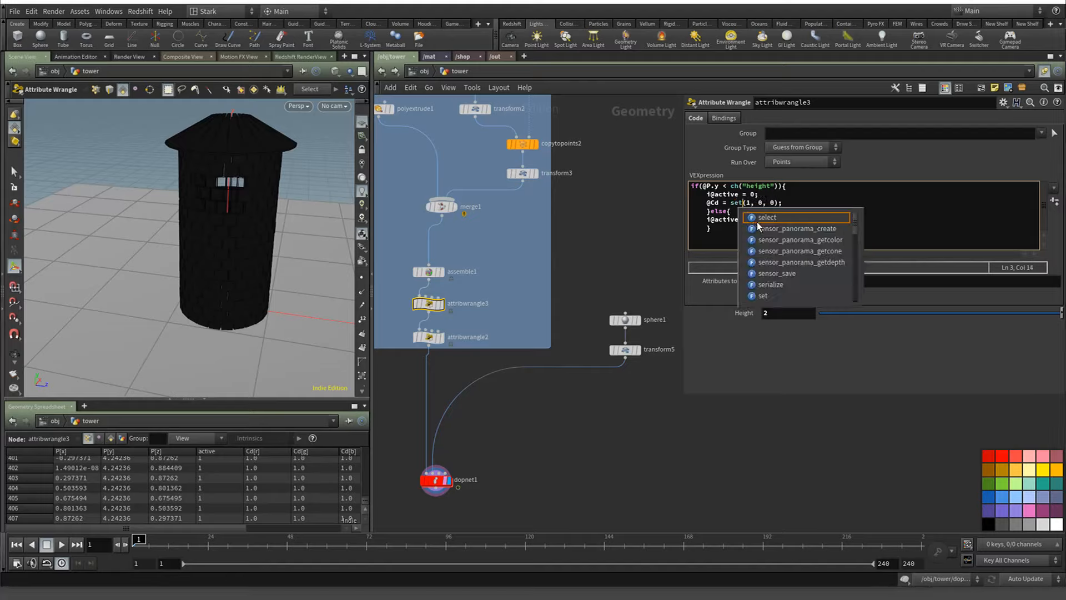
{"action": "key", "text": "ctrl+Return"}
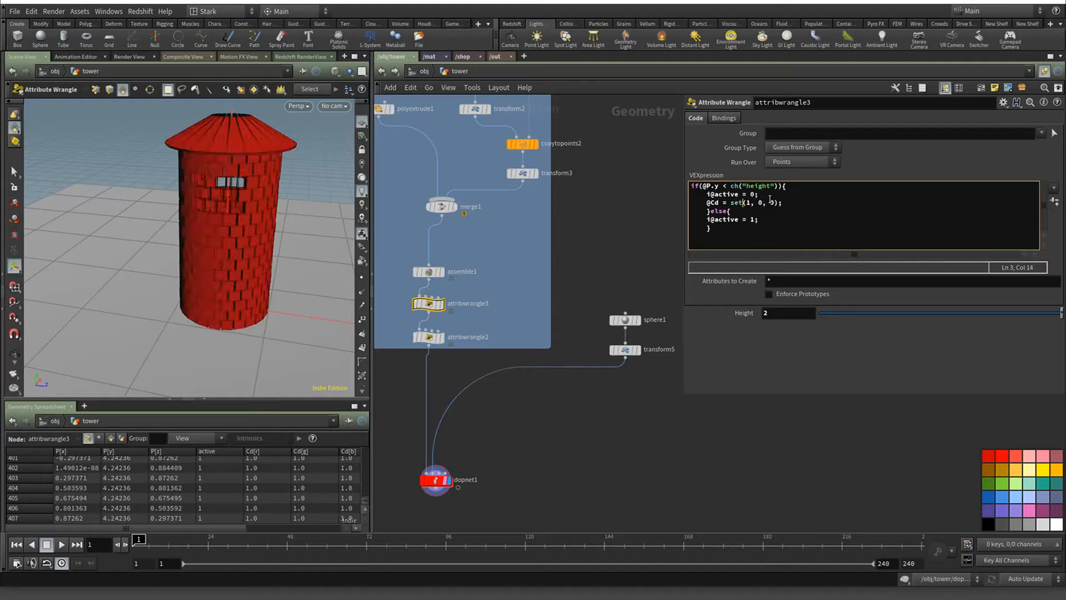
{"action": "left_click_drag", "start_coordinate": [783, 203], "coordinate": [712, 203]}
{"action": "key", "text": "BackSpace"}
{"action": "key", "text": "BackSpace"}
{"action": "key", "text": "BackSpace"}
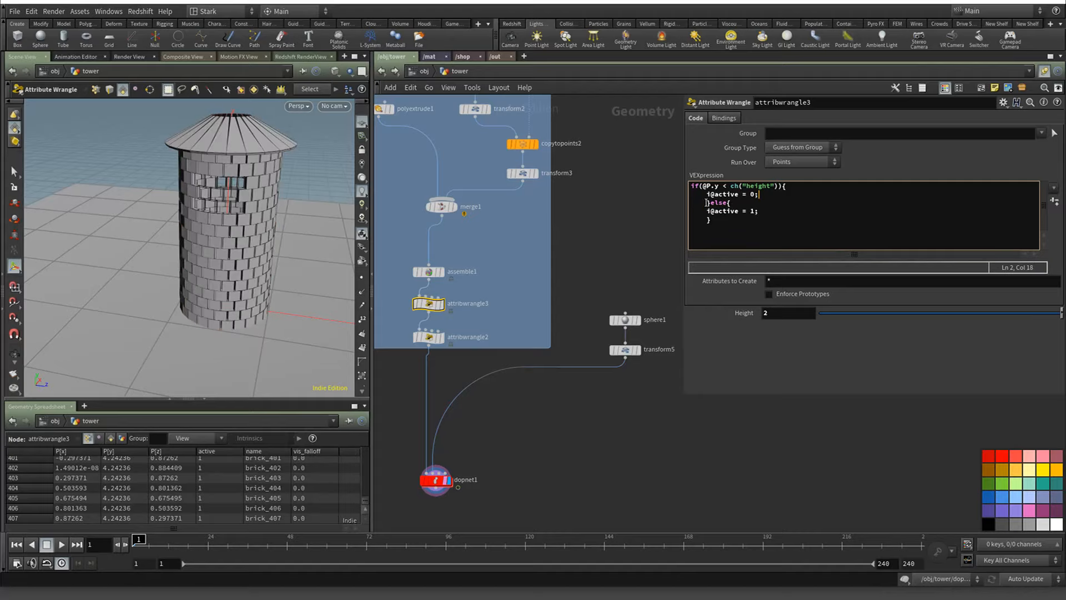
Move dopnet1 up closer to attribwrangle2 and replay its simulation with attribwrangle3's Height set to 1
{"action": "left_click_drag", "start_coordinate": [431, 480], "coordinate": [432, 448]}
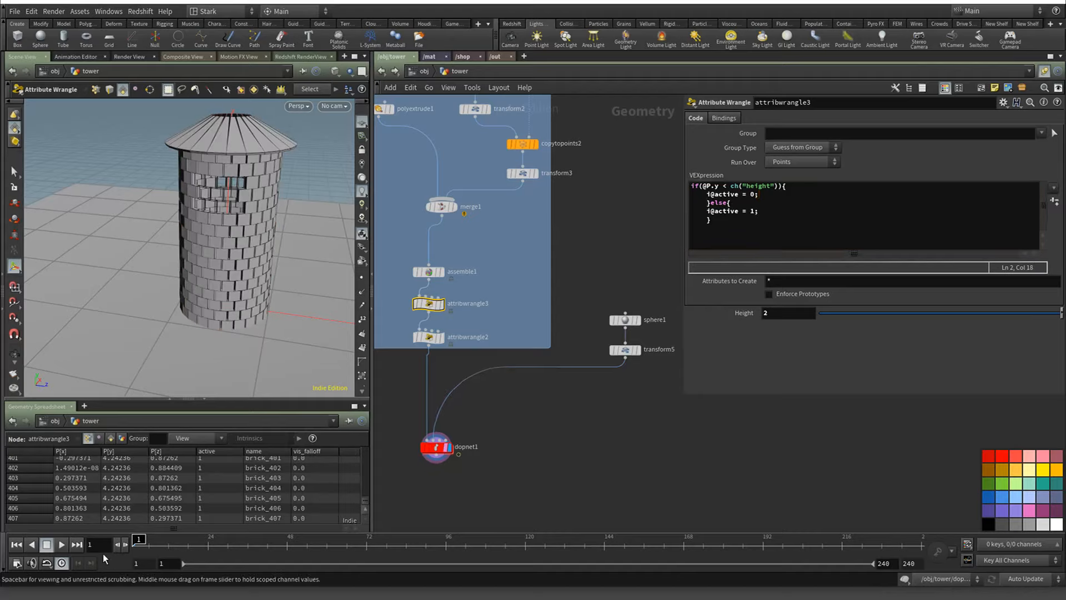
{"action": "double_click", "coordinate": [769, 313]}
{"action": "key", "text": "Return"}
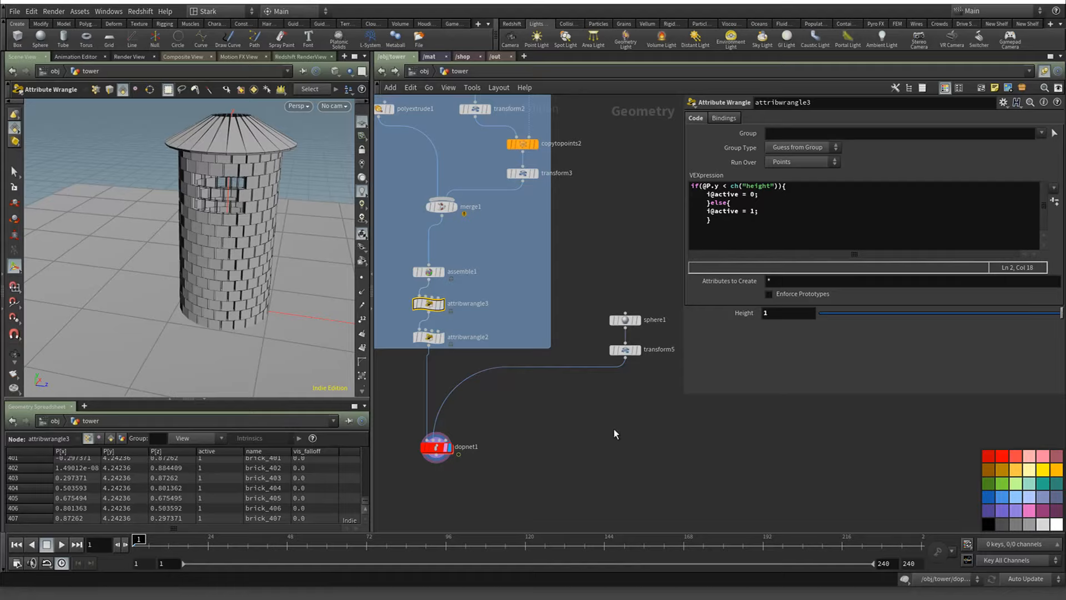
{"action": "left_click", "coordinate": [62, 544]}
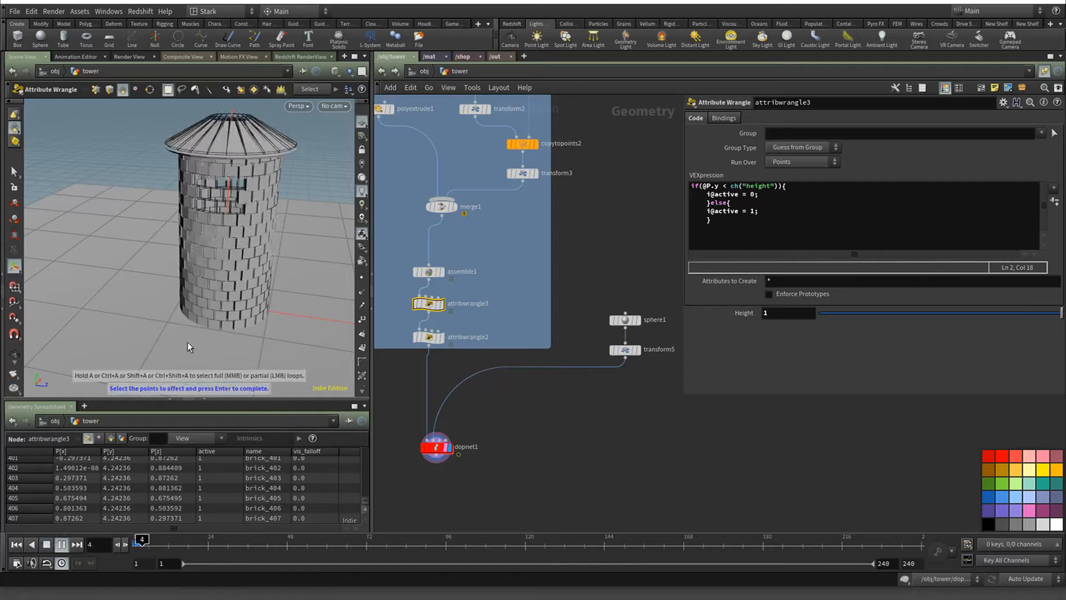
{"action": "left_click", "coordinate": [441, 452]}
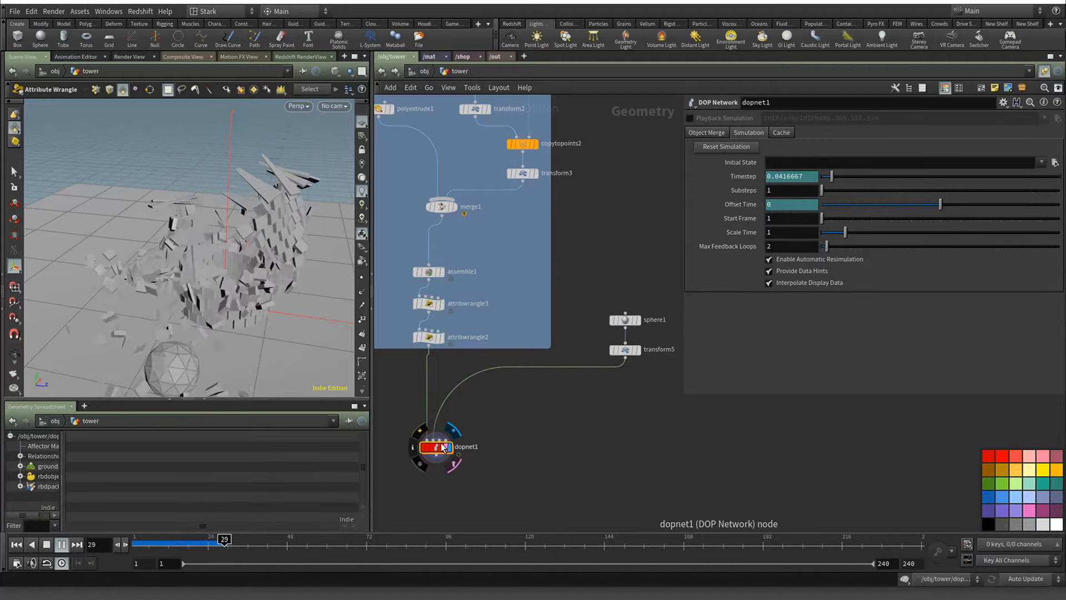
Pause the simulation at frame 61 and examine the tower's remaining base and the scattered bricks around it
{"action": "left_click", "coordinate": [61, 544]}
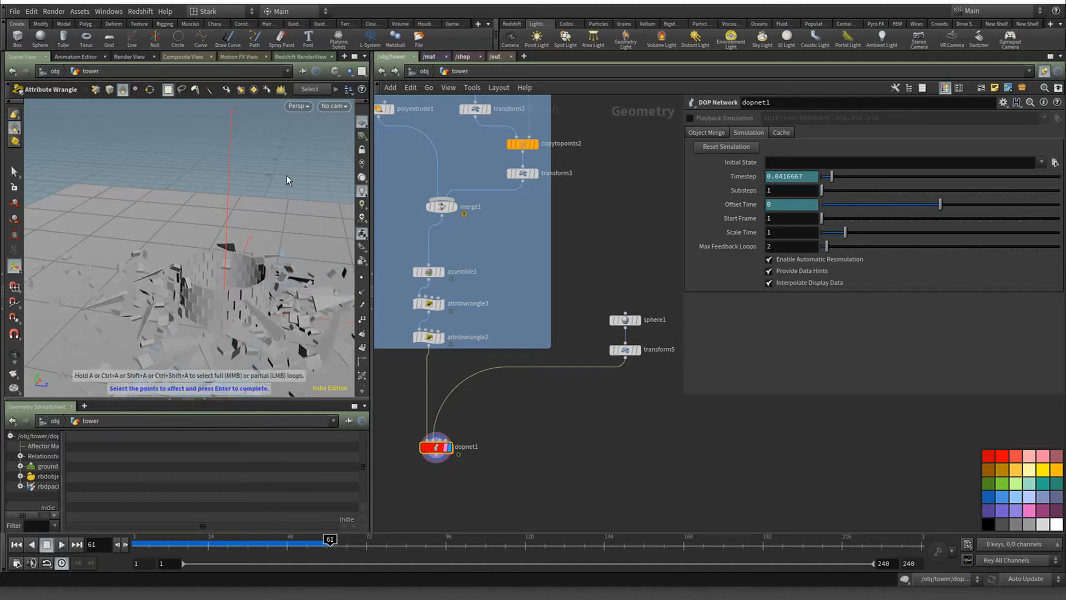
{"action": "key", "text": "Escape"}
{"action": "left_click_drag", "start_coordinate": [286, 176], "coordinate": [225, 309]}
{"action": "scroll", "coordinate": [200, 279], "scroll_direction": "up", "scroll_amount": 5}
{"action": "scroll", "coordinate": [199, 279], "scroll_direction": "down", "scroll_amount": 4}
{"action": "key", "text": "Return"}
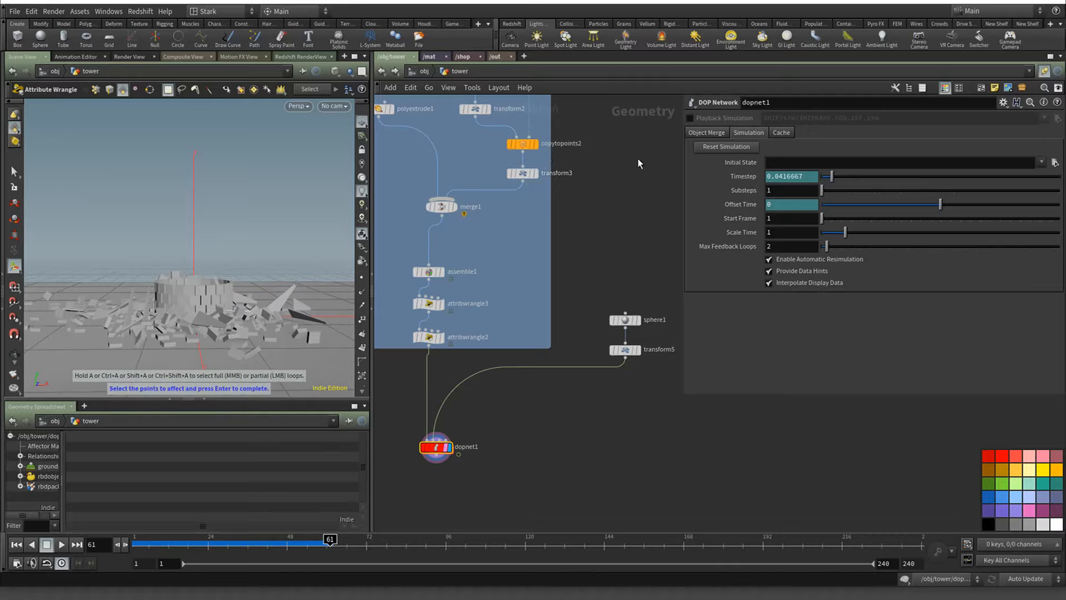
Move dopnet1 up so it sits just below attribwrangle2 in the network
{"action": "middle_click_drag", "start_coordinate": [638, 158], "coordinate": [678, 291]}
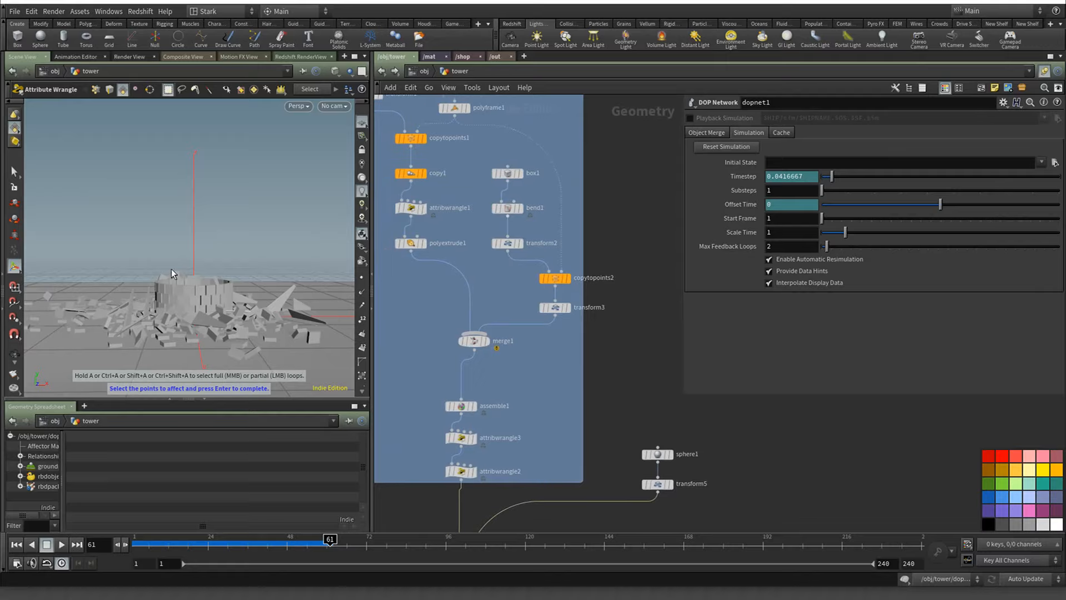
{"action": "middle_click_drag", "start_coordinate": [618, 382], "coordinate": [585, 255]}
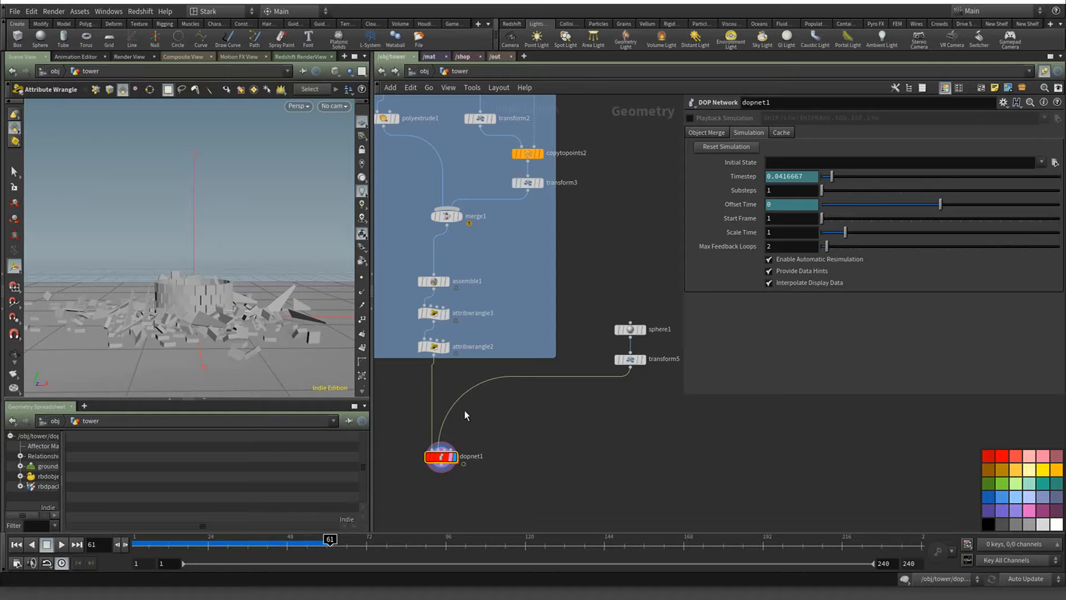
{"action": "left_click_drag", "start_coordinate": [440, 462], "coordinate": [432, 419]}
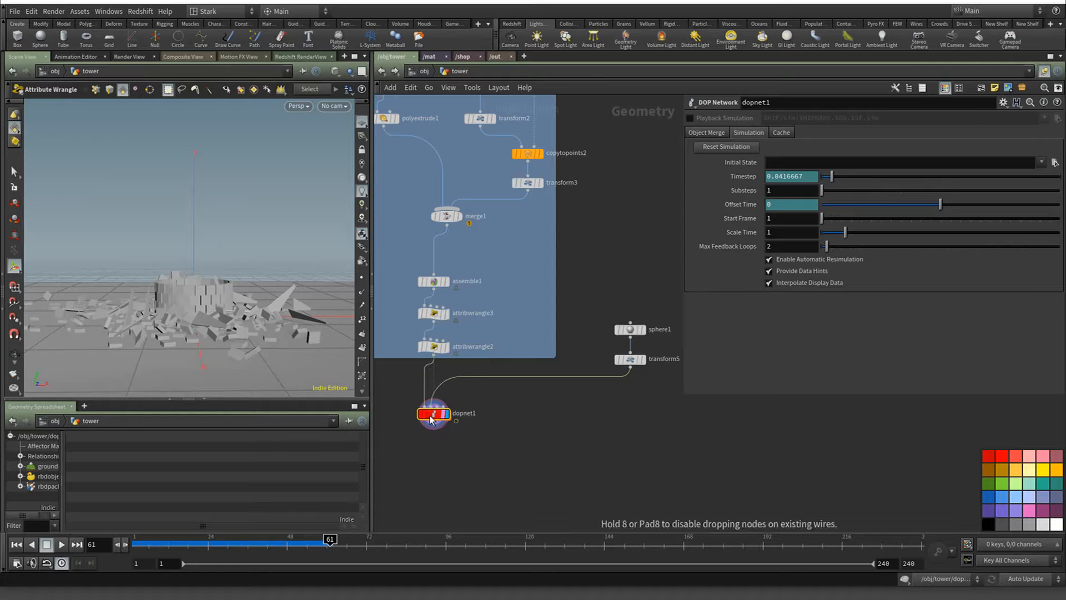
Scrub the simulation back to frame 1 and examine the intact tower and the sphere from the side
{"action": "left_click", "coordinate": [138, 540]}
{"action": "mouse_move", "coordinate": [138, 540]}
{"action": "left_mouse_down"}
{"action": "mouse_move", "coordinate": [268, 538]}
{"action": "mouse_move", "coordinate": [201, 538]}
{"action": "mouse_move", "coordinate": [187, 520]}
{"action": "mouse_move", "coordinate": [214, 513]}
{"action": "mouse_move", "coordinate": [165, 514]}
{"action": "mouse_move", "coordinate": [222, 508]}
{"action": "mouse_move", "coordinate": [186, 510]}
{"action": "mouse_move", "coordinate": [203, 511]}
{"action": "mouse_move", "coordinate": [183, 512]}
{"action": "mouse_move", "coordinate": [159, 540]}
{"action": "mouse_move", "coordinate": [245, 539]}
{"action": "mouse_move", "coordinate": [142, 539]}
{"action": "mouse_move", "coordinate": [185, 536]}
{"action": "mouse_move", "coordinate": [159, 539]}
{"action": "left_mouse_up"}
{"action": "left_click_drag", "start_coordinate": [318, 261], "coordinate": [185, 302], "text": "alt"}
{"action": "left_click_drag", "start_coordinate": [157, 539], "coordinate": [129, 531]}
{"action": "left_click_drag", "start_coordinate": [179, 311], "coordinate": [217, 240], "text": "alt"}
{"action": "middle_click_drag", "start_coordinate": [187, 211], "coordinate": [186, 256], "text": "alt"}
{"action": "scroll", "coordinate": [173, 283], "scroll_direction": "up", "scroll_amount": 4}
{"action": "middle_click_drag", "start_coordinate": [253, 258], "coordinate": [188, 258], "text": "alt"}
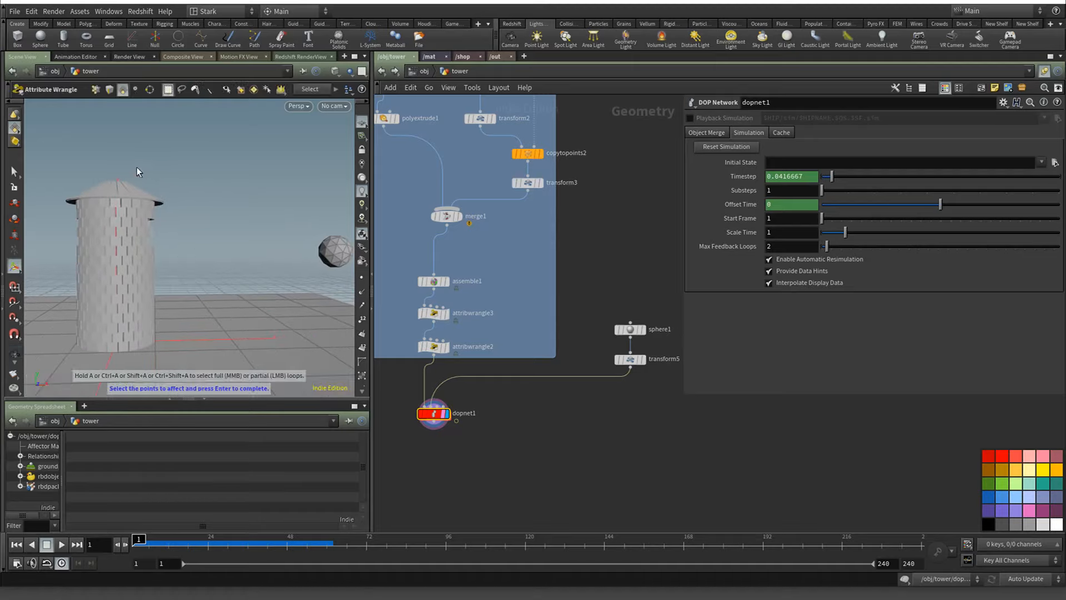
Select the upper bricks on the tower's sphere-facing side, play the simulation to follow them until frame 70, and rewind to frame 1
{"action": "left_click_drag", "start_coordinate": [179, 157], "coordinate": [128, 285]}
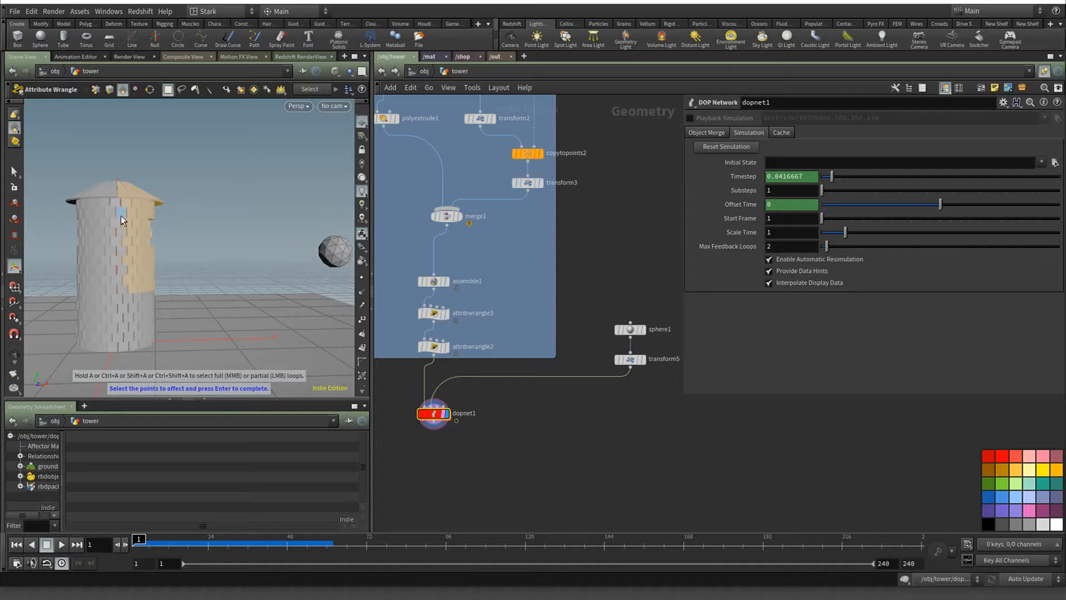
{"action": "key", "text": "Return"}
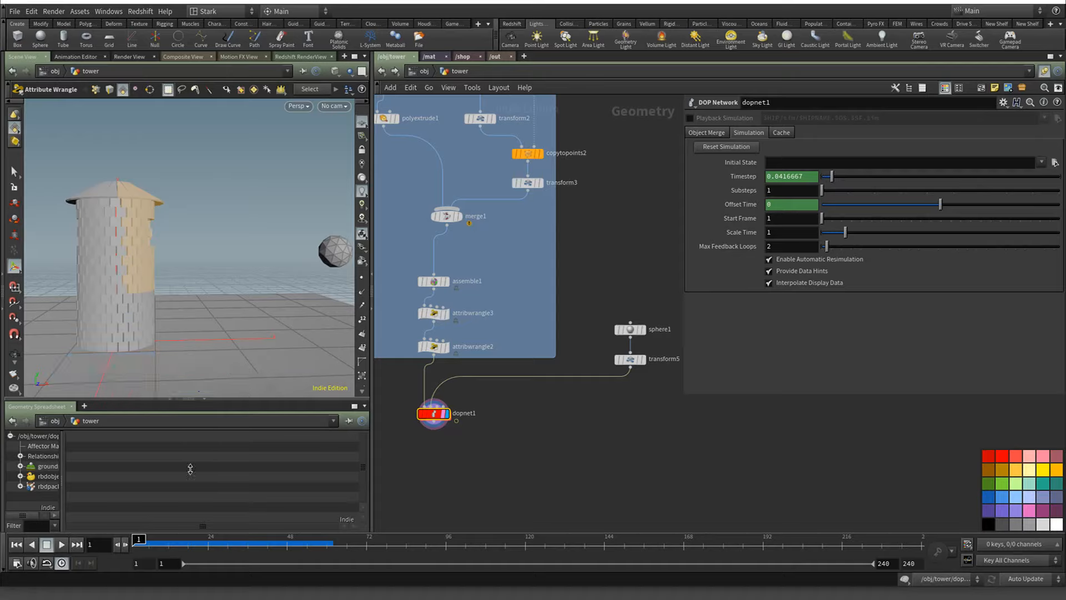
{"action": "left_click", "coordinate": [61, 545]}
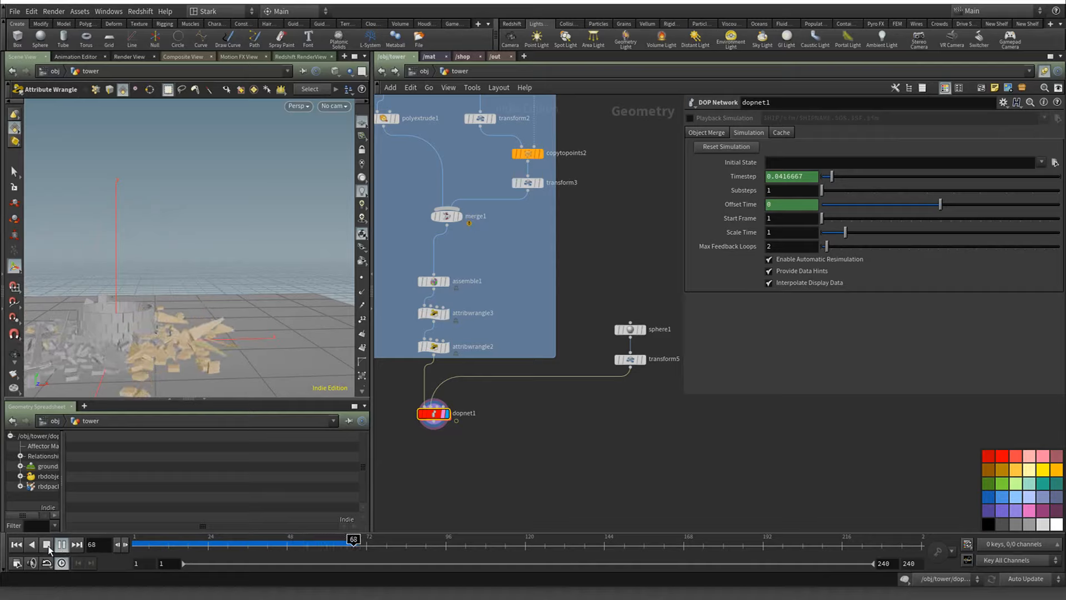
{"action": "left_click", "coordinate": [63, 544]}
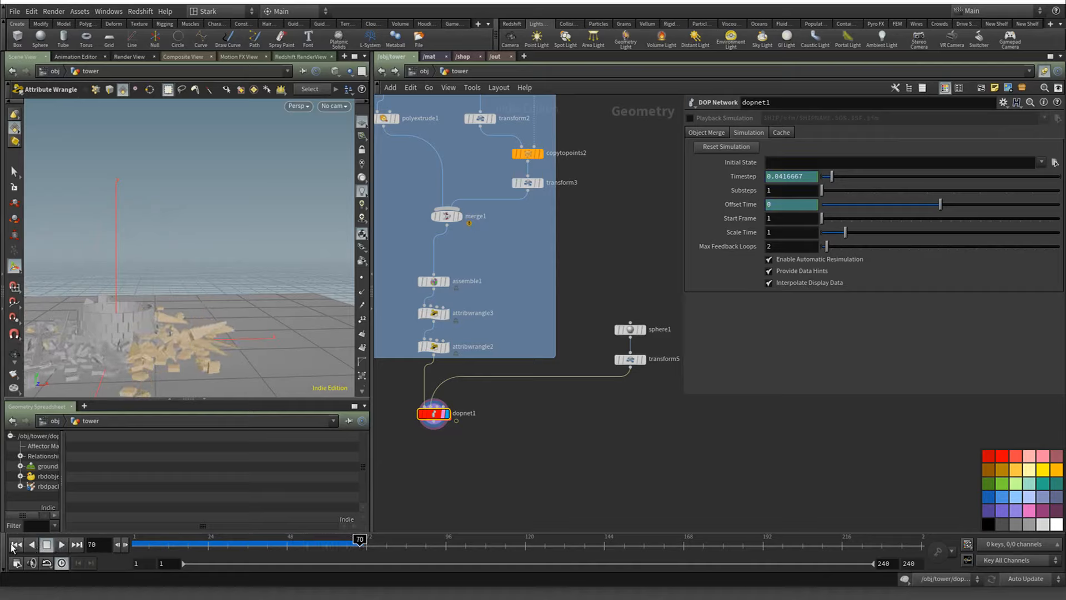
{"action": "left_click", "coordinate": [16, 544]}
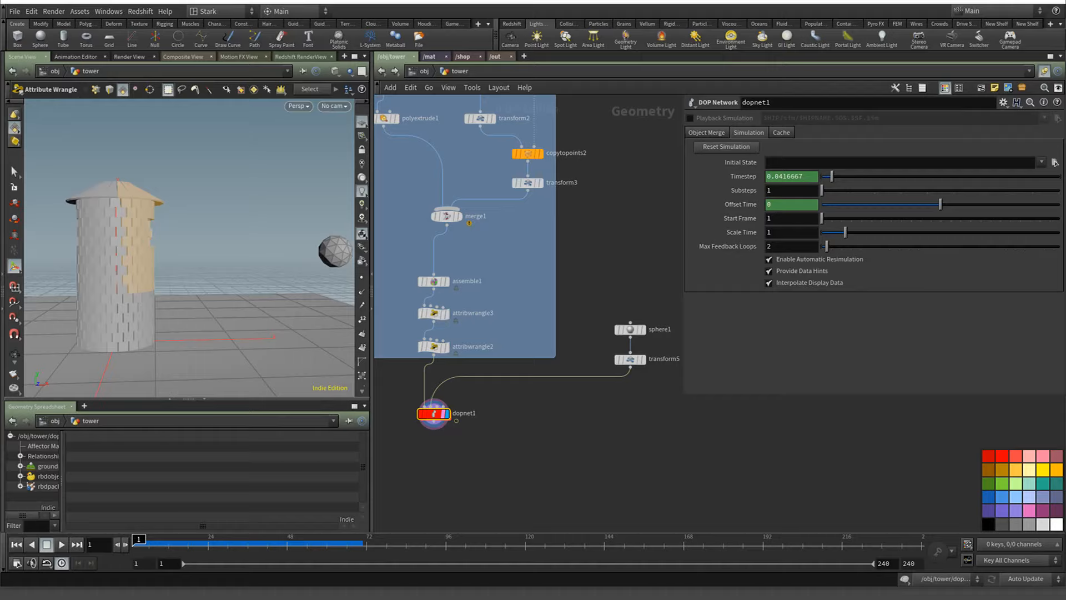
Clear the brick selection and inspect the whole node network and the tower's window side at frame 1
{"action": "scroll", "coordinate": [579, 442], "scroll_direction": "down", "scroll_amount": 3}
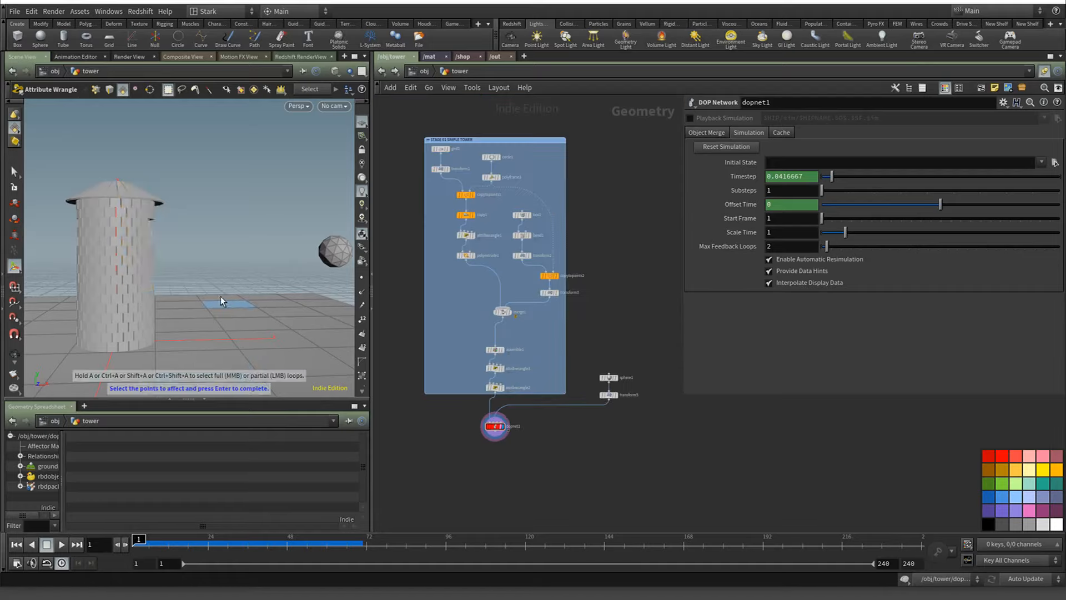
{"action": "key", "text": "Escape"}
{"action": "left_click_drag", "start_coordinate": [224, 251], "coordinate": [184, 257]}
{"action": "key", "text": "Return"}
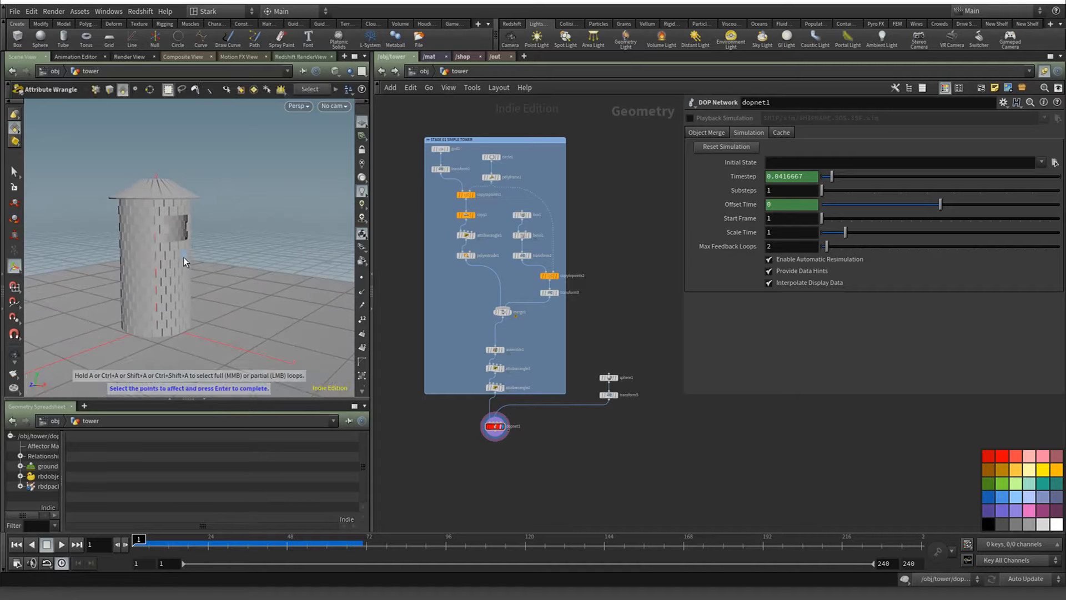